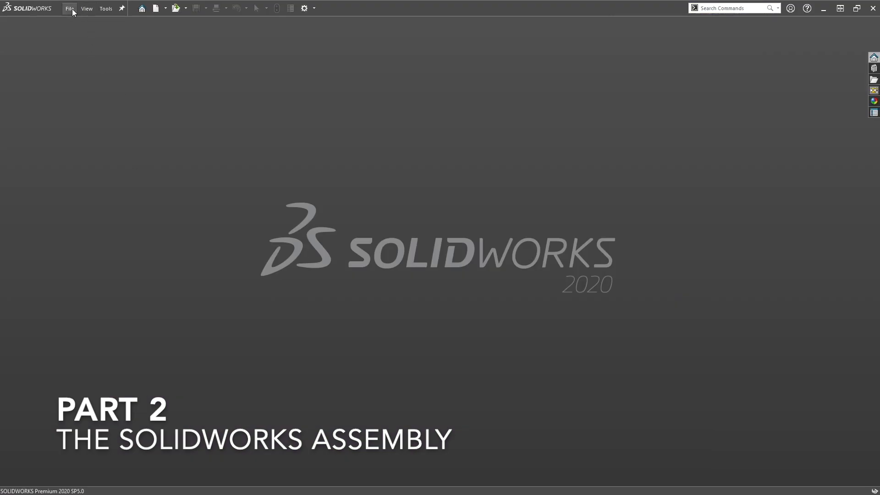
Step: Create a new assembly document
click(72, 10)
click(78, 19)
click(306, 225)
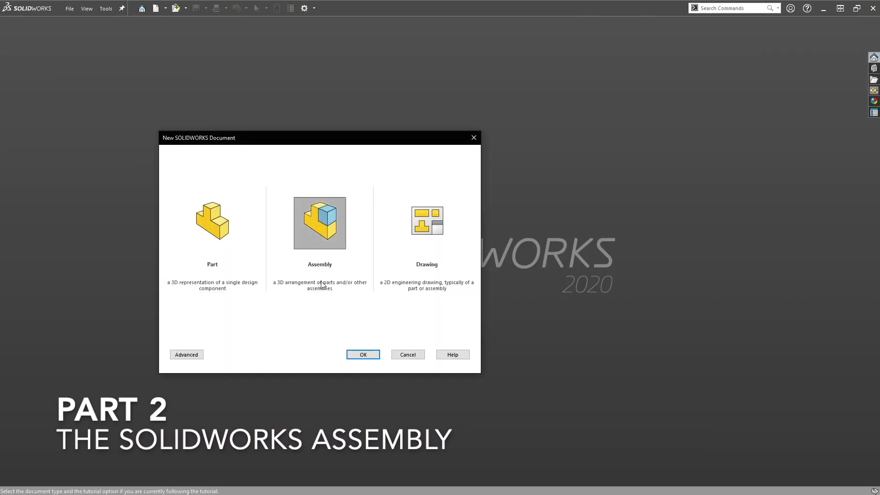
click(363, 354)
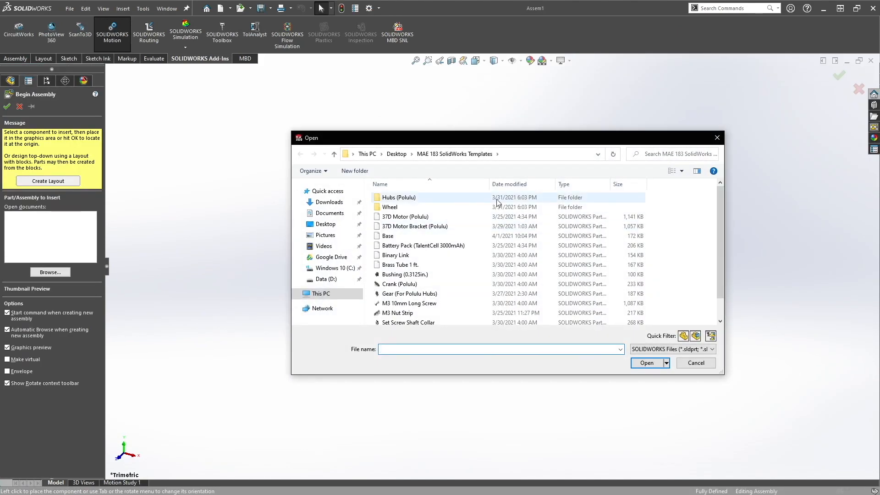
Step: Insert the Base part as the first component and place it in the assembly
click(525, 236)
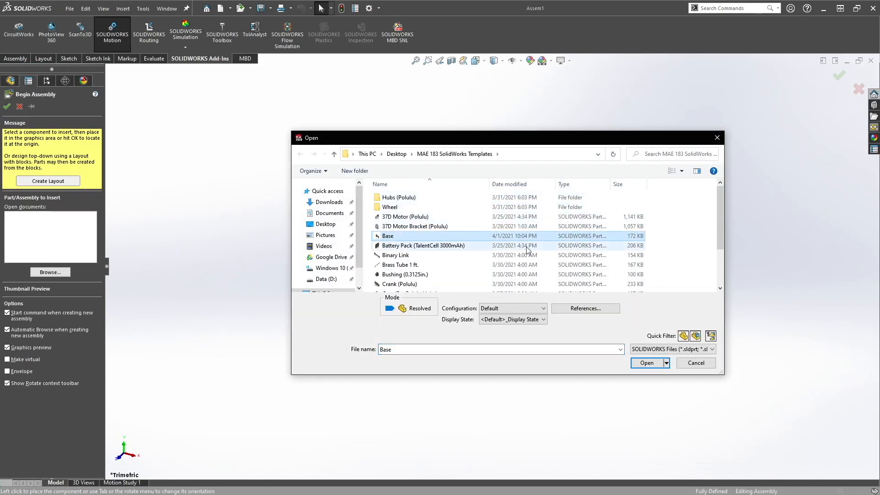
click(647, 363)
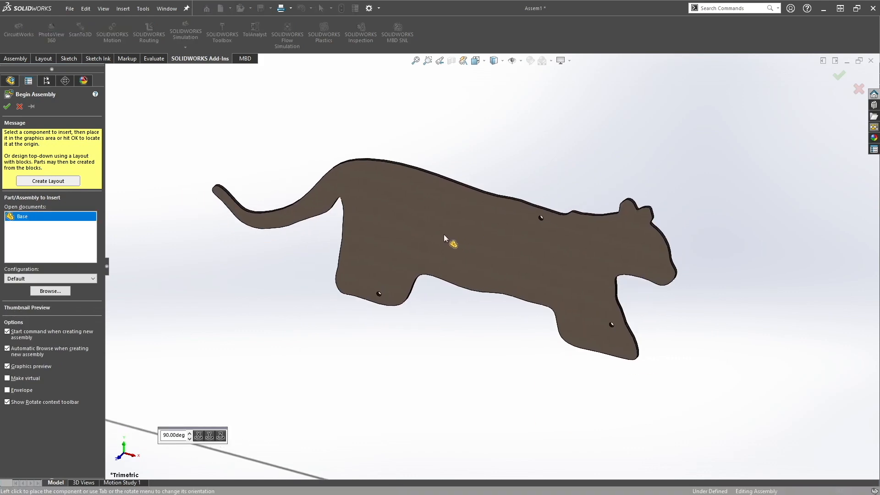
click(392, 229)
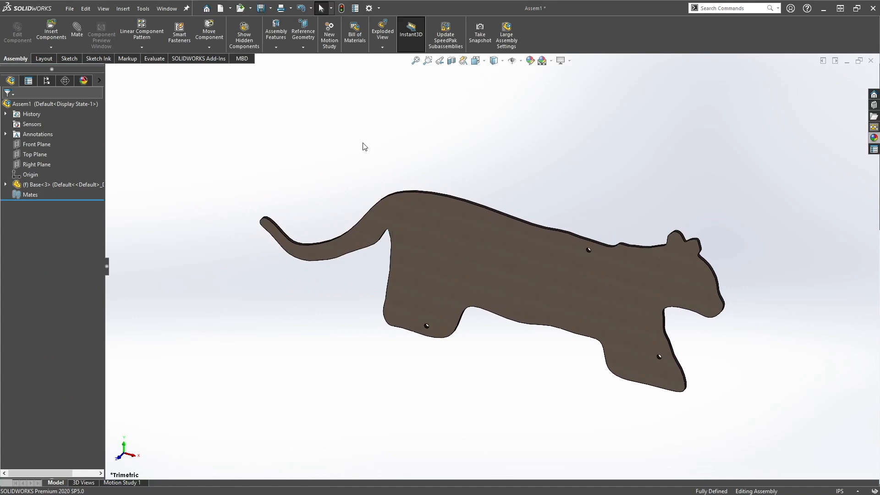
Step: Choose the Binary Link, Crank (Polulu) and Ternary Link parts together as the next components to insert
key(ctrl+1)
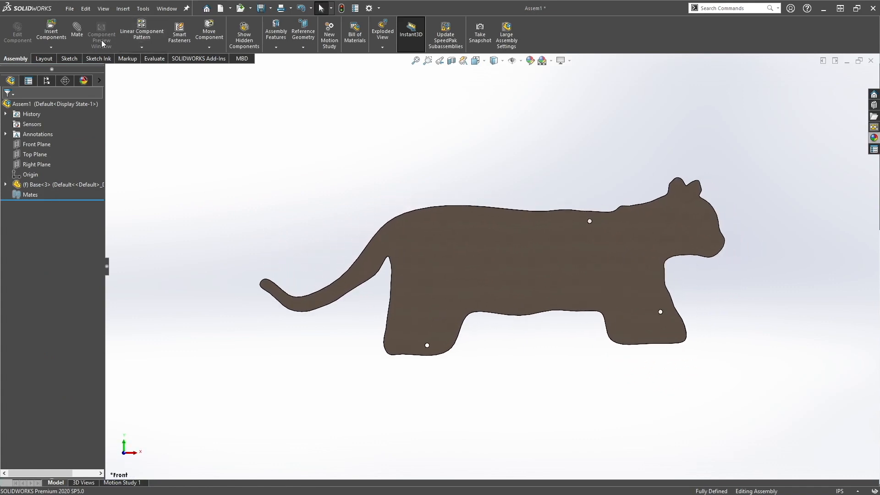
click(58, 30)
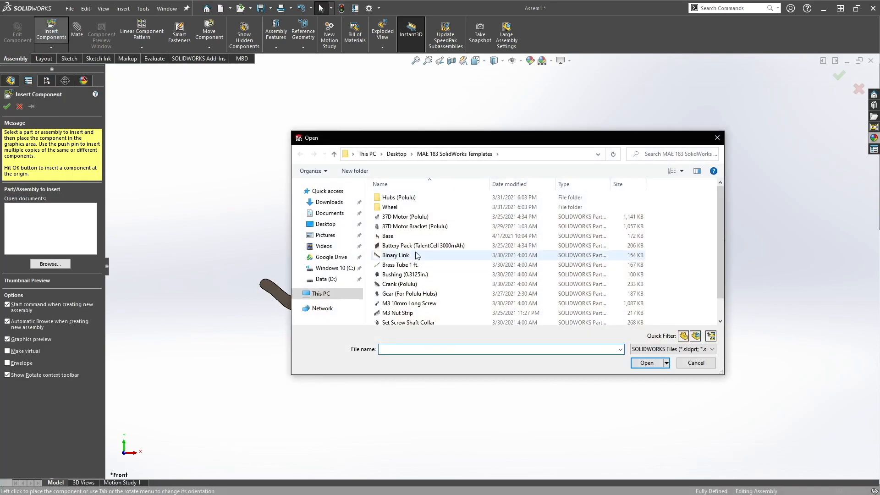
click(408, 256)
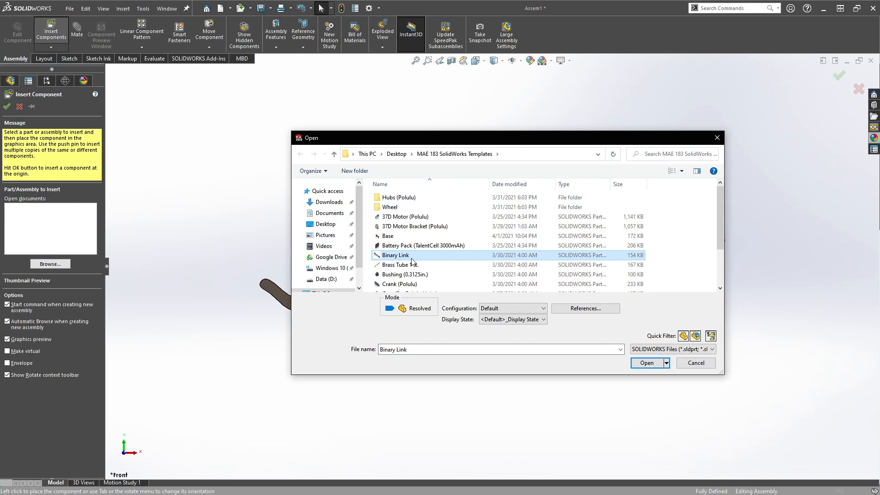
scroll(412, 261, down, 2)
ctrl+click(400, 230)
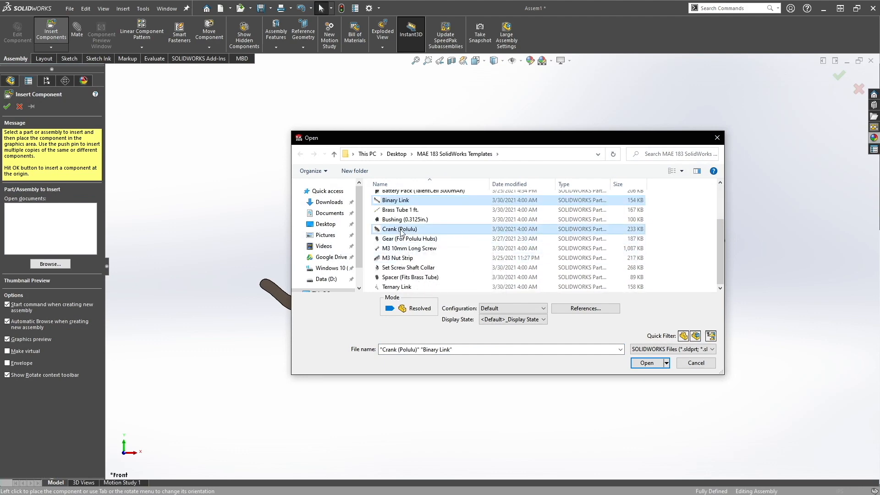
ctrl+click(397, 287)
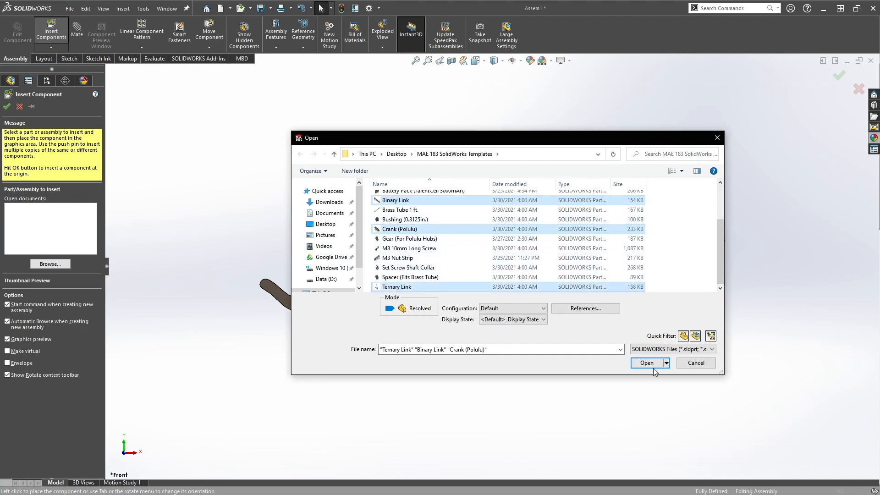
click(653, 365)
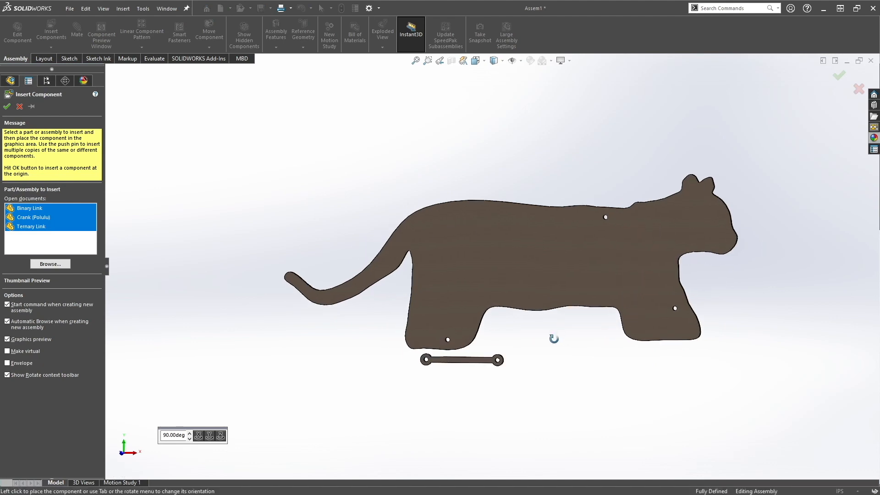
Step: Place the binary link, crank and ternary link one after another below the base, accepting the educational-version notices
click(579, 330)
click(419, 285)
click(495, 258)
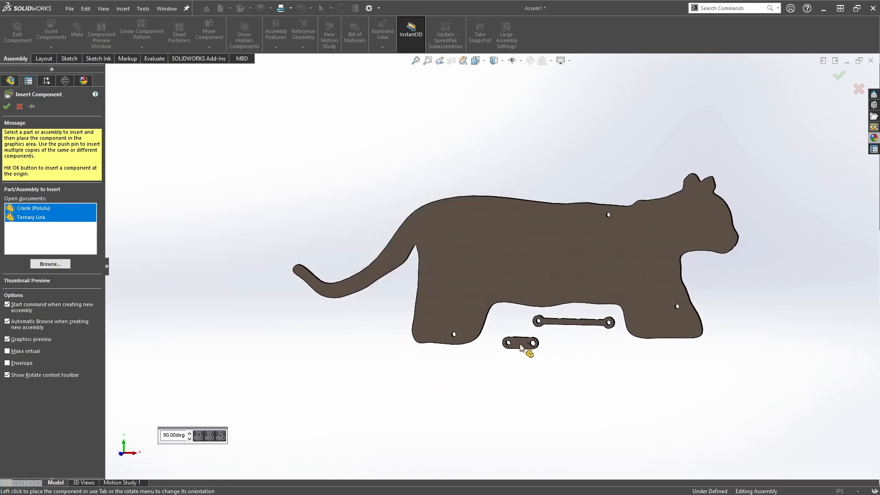
click(435, 301)
click(419, 283)
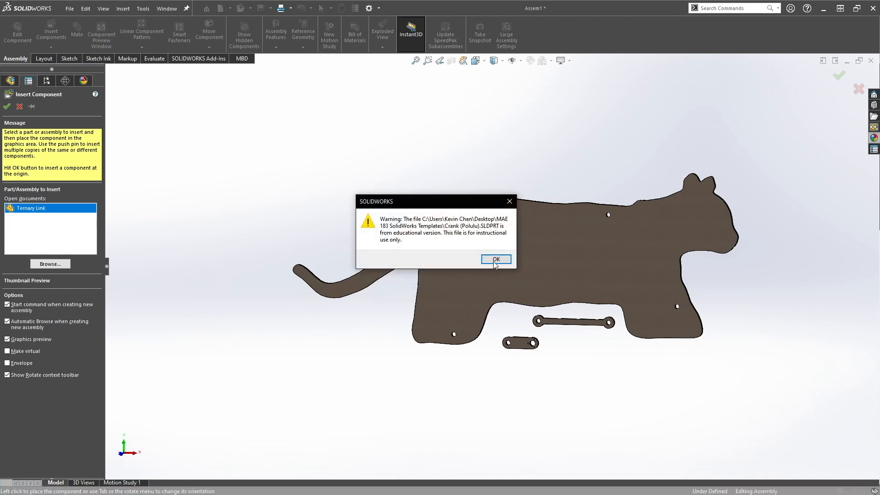
click(496, 257)
click(589, 384)
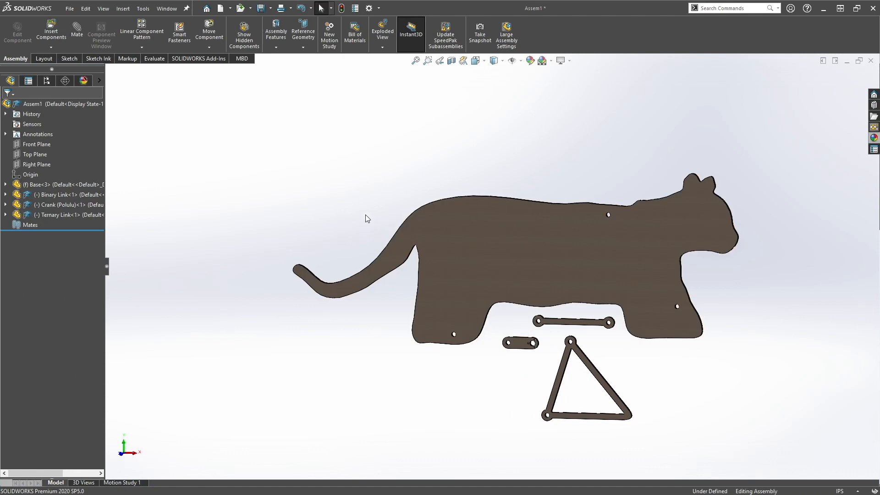
Step: Show Sketch1 of the Base part's Boss-Extrude1 to view the linkage layout over the cat shape
key(ctrl+1)
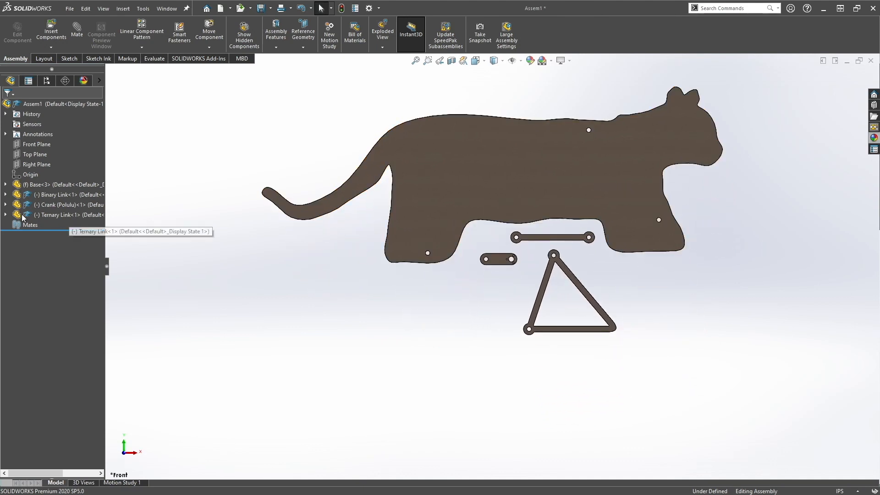
click(5, 184)
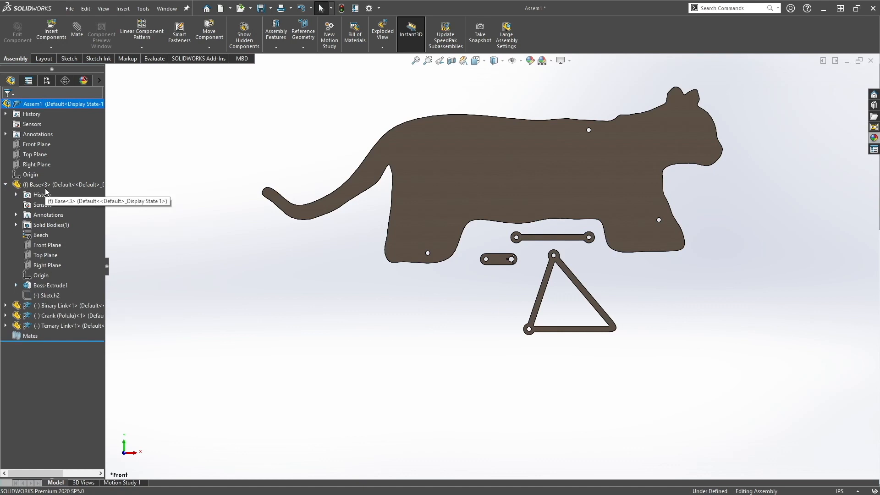
click(16, 285)
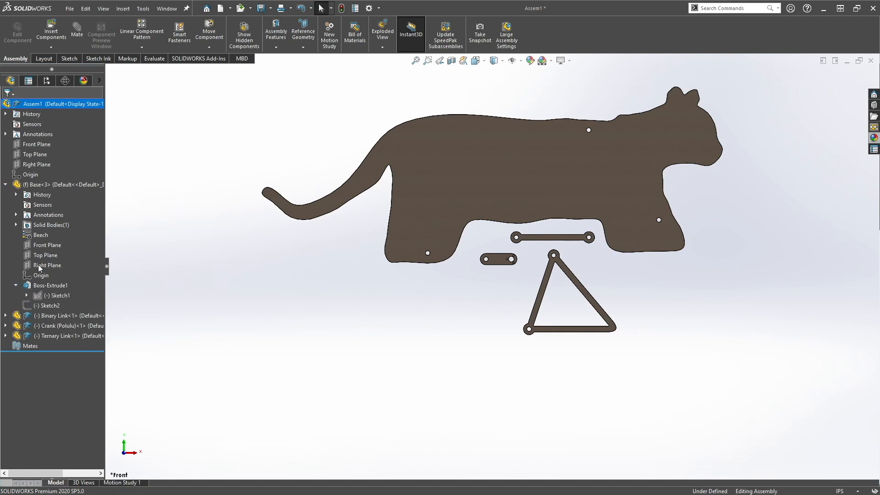
click(49, 295)
click(60, 281)
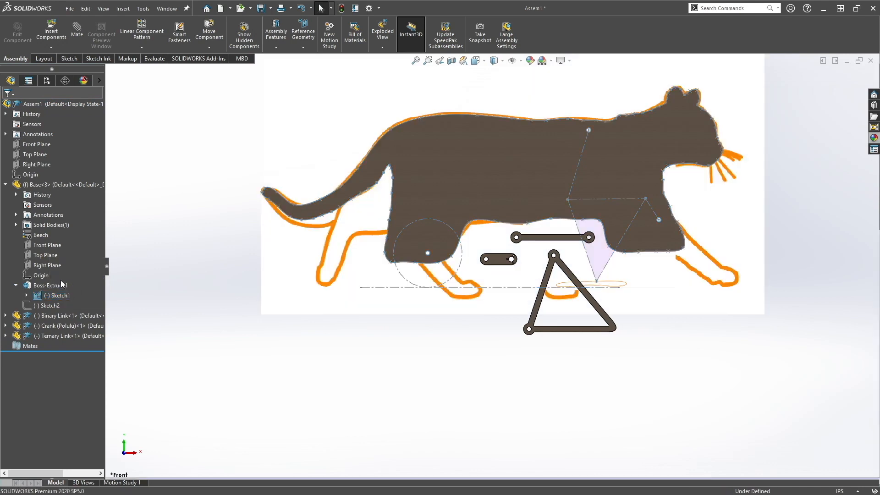
scroll(651, 206, down, 3)
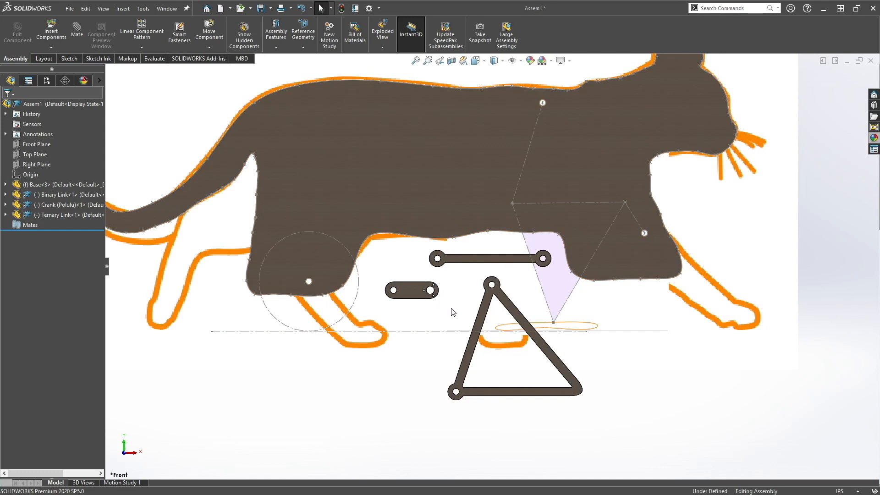
Step: Hide Sketch1 under the Base part's Boss-Extrude1
right_click(222, 221)
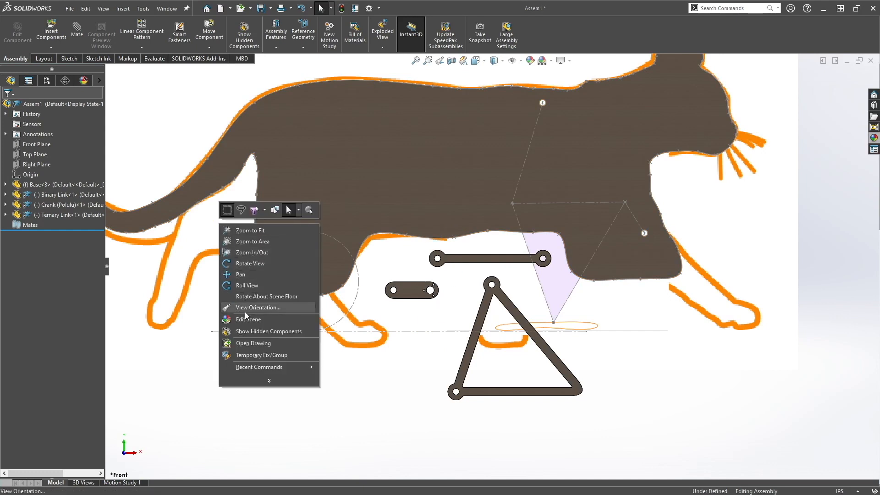
click(180, 255)
click(46, 185)
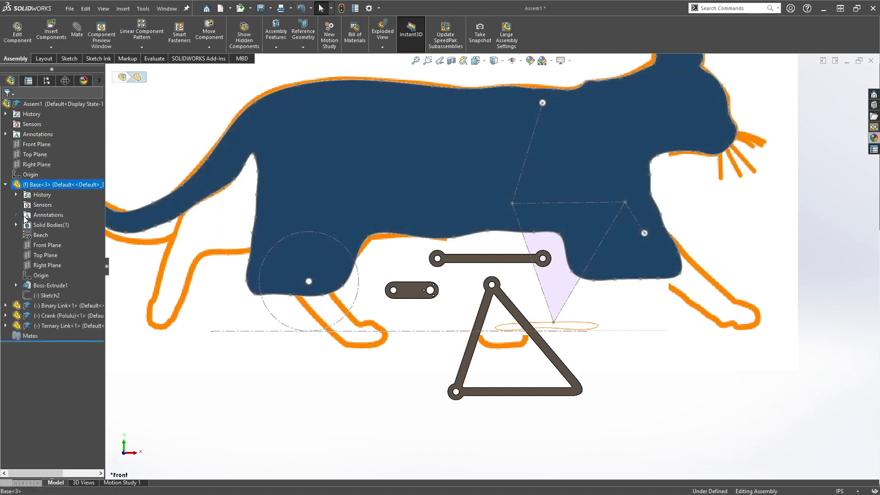
click(17, 285)
click(56, 297)
click(77, 271)
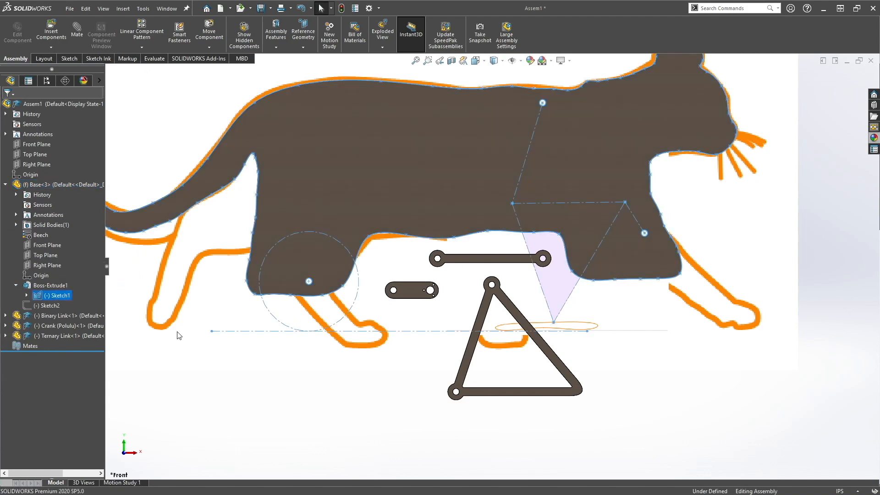
Step: Move the crank onto the base's front leg near the leg's hole and check the diameter of the crank's large hole
drag(426, 294, 621, 245)
middle_drag(630, 241, 615, 266)
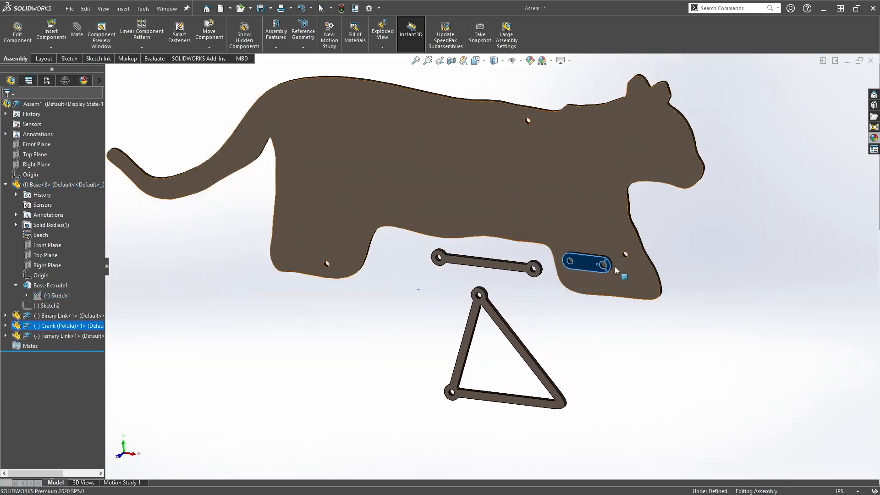
scroll(612, 266, down, 5)
click(450, 268)
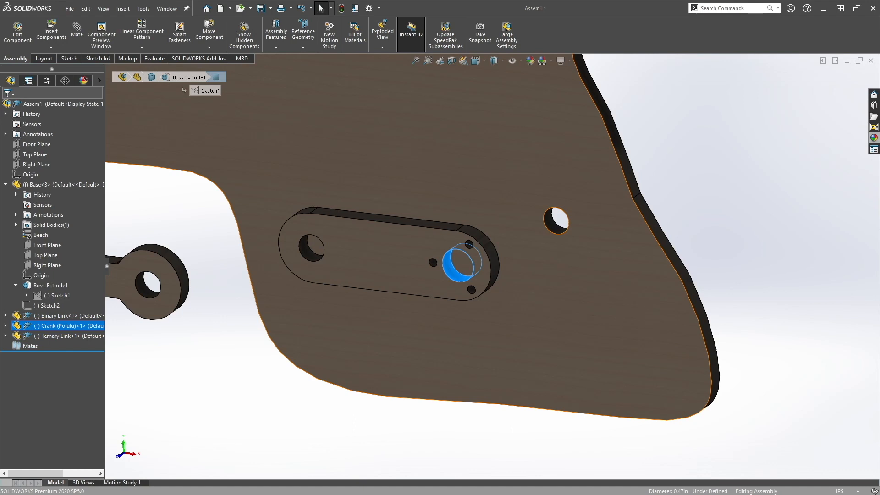
click(736, 226)
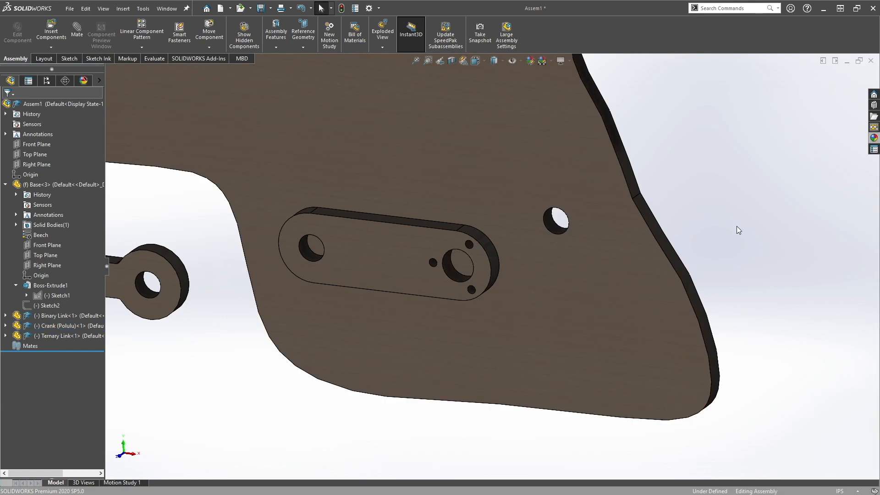
Step: Uncover the desktop and open the Hubs (Polulu) folder inside the MAE 183 SolidWorks Templates folder
drag(564, 6, 649, 30)
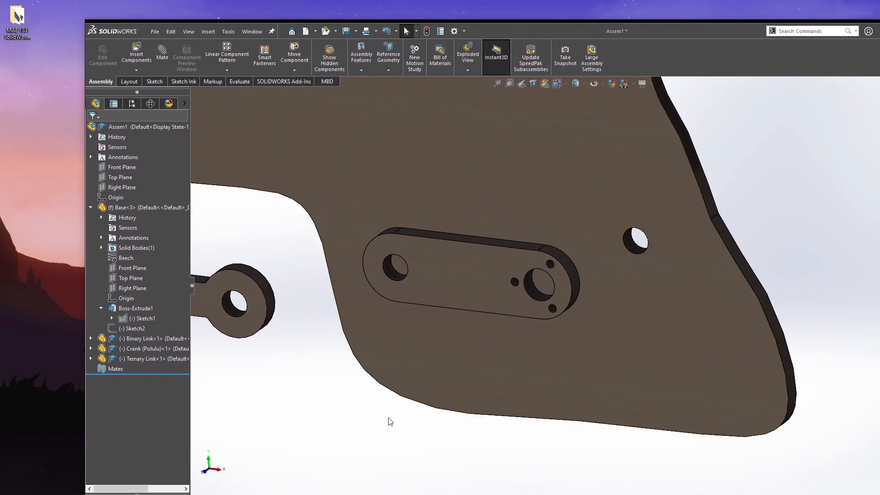
double_click(18, 21)
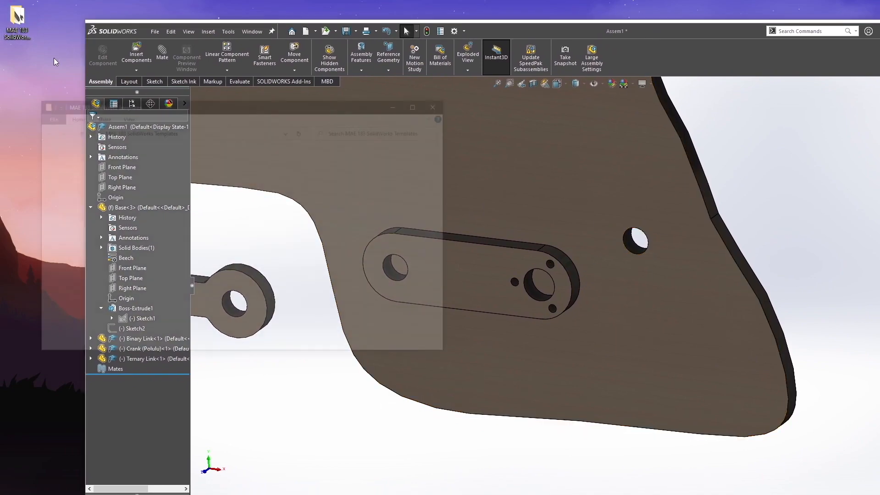
double_click(146, 162)
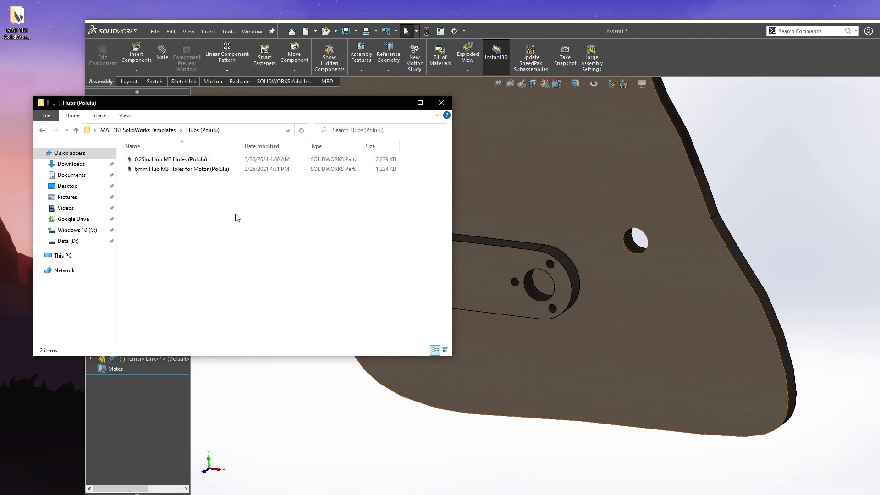
Step: Insert the 0.25in. Hub M3 Holes (Polulu) part from the folder into the assembly and close the folder window
click(141, 163)
drag(142, 164, 448, 217)
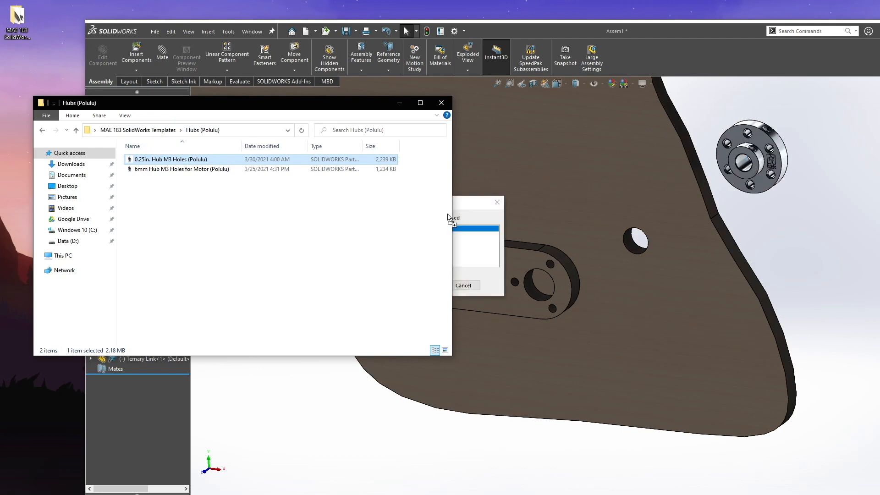
click(433, 286)
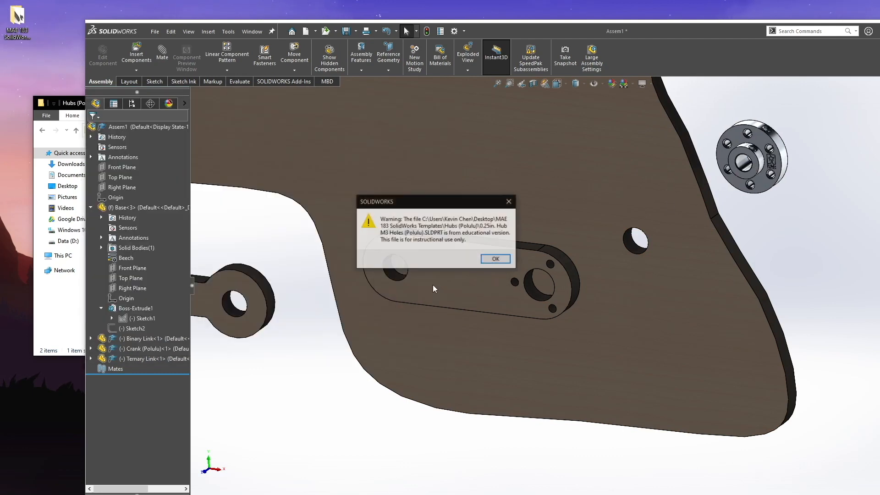
click(495, 258)
click(64, 304)
click(441, 103)
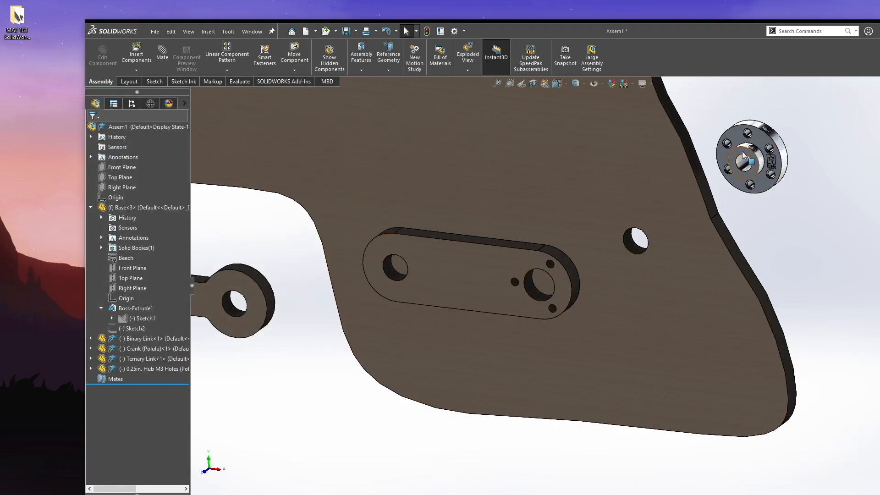
Step: Move the hub beside the crank's large-hole end, near the hole in the base's front leg
drag(761, 141, 766, 168)
middle_drag(772, 190, 760, 192)
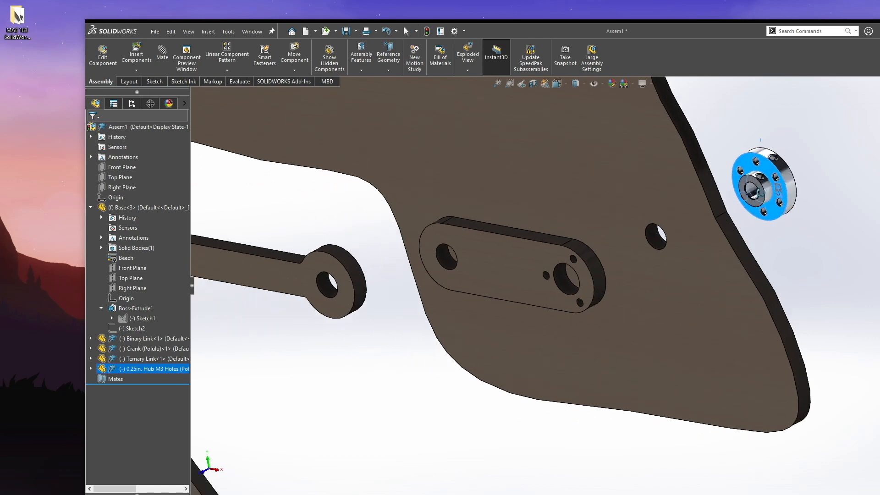
drag(774, 173, 662, 258)
scroll(665, 259, down, 6)
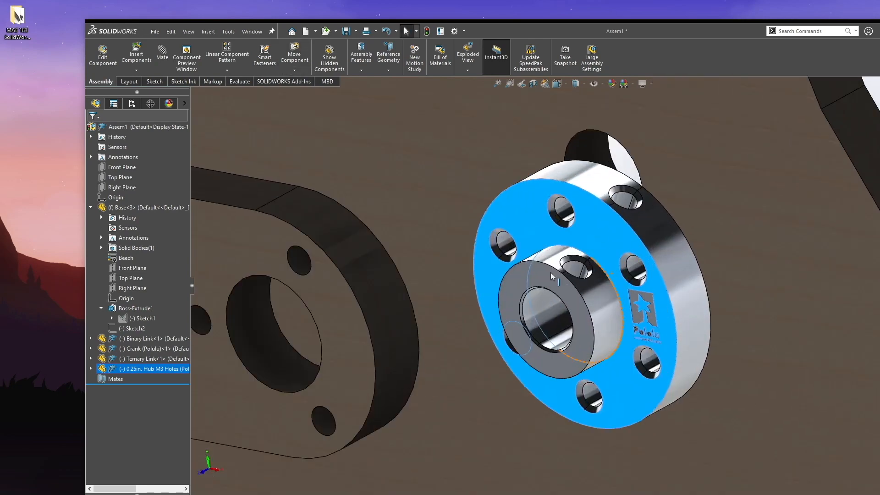
Step: Mate the hub's cylindrical boss concentric with the crank's large hole
click(552, 276)
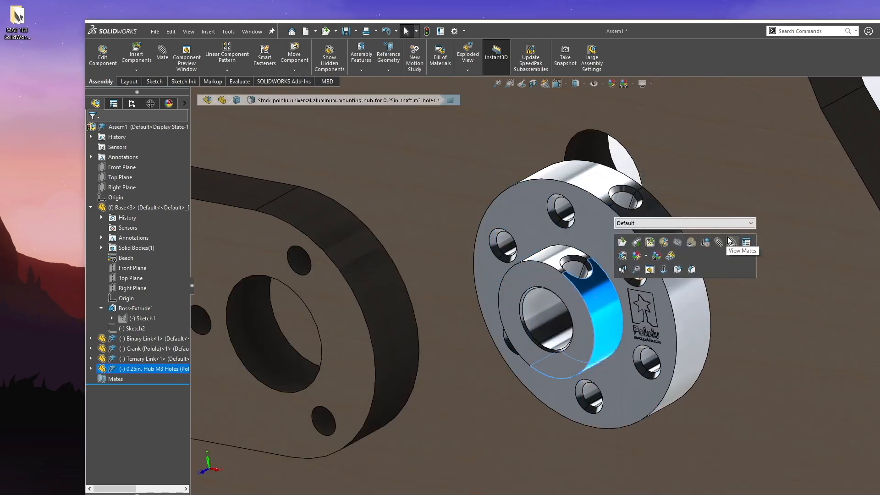
click(718, 242)
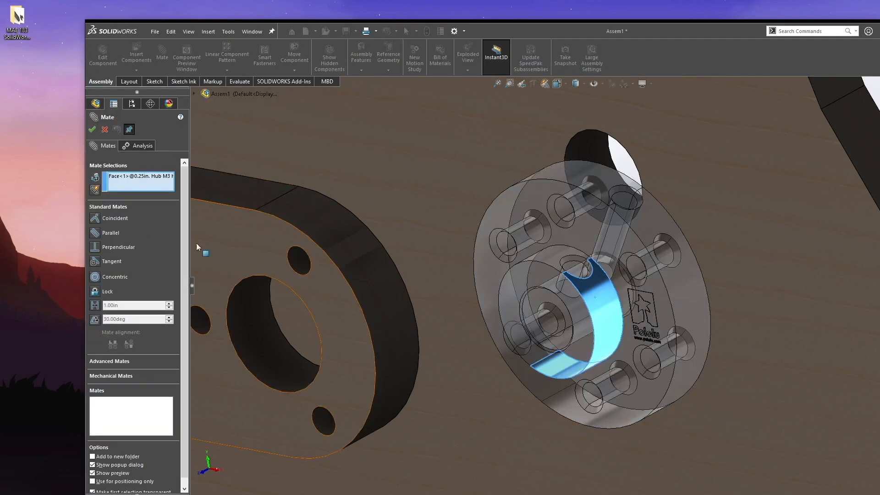
click(250, 339)
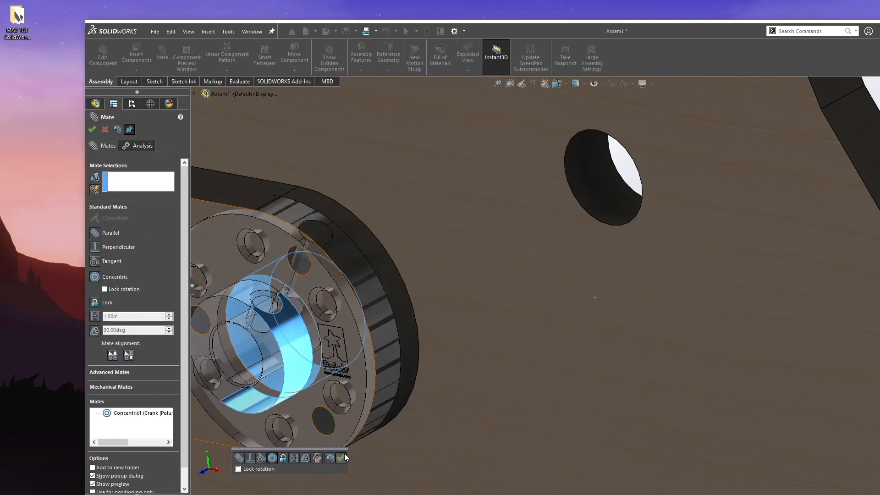
click(341, 458)
Step: Mate the hub's flange face coincident with the crank's back face and finish mating
click(360, 353)
middle_drag(359, 353, 394, 177)
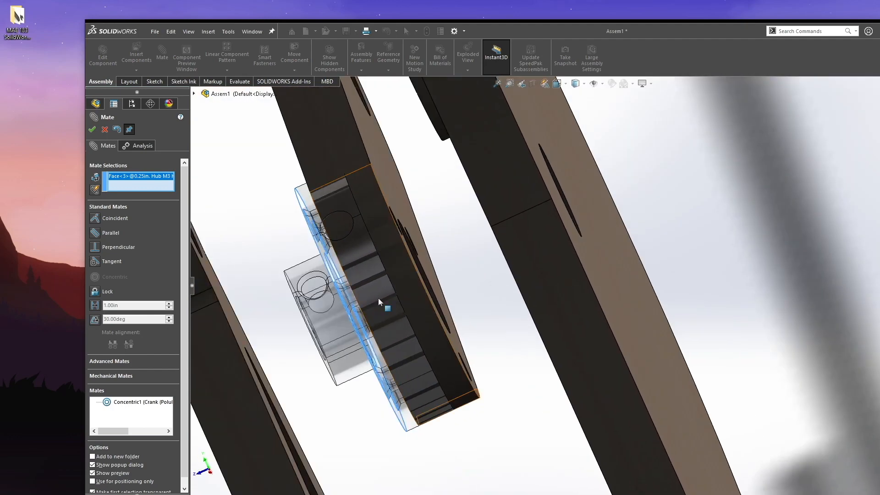
click(394, 176)
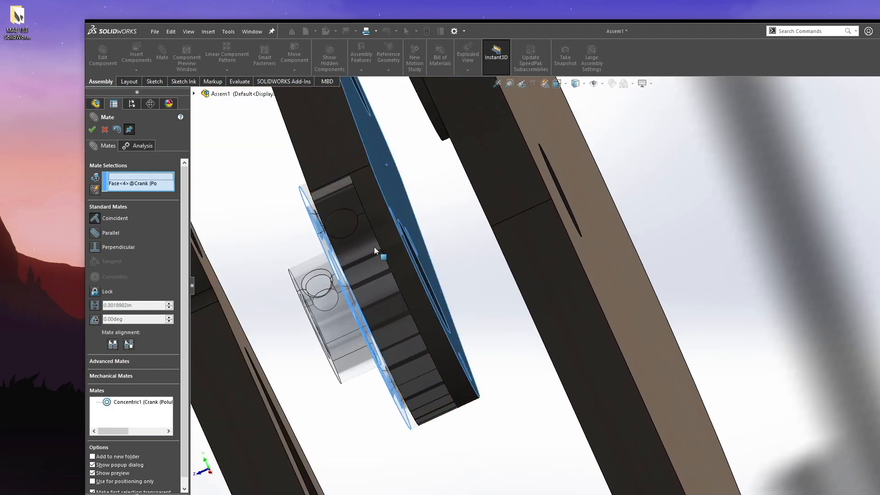
click(92, 131)
click(93, 132)
Step: Maximize the window and mate one of the crank's small holes concentric with a mounting hole in the hub
scroll(389, 262, up, 2)
middle_drag(429, 268, 546, 202)
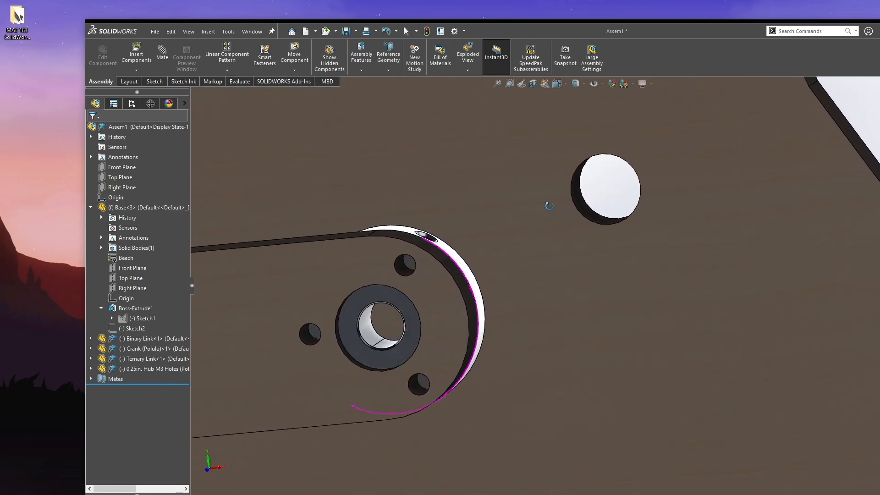
click(403, 271)
drag(403, 271, 464, 334)
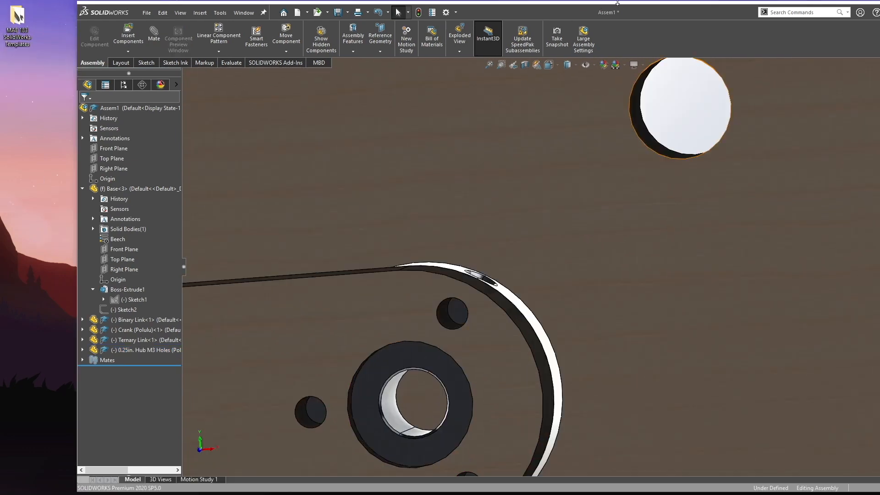
double_click(615, 15)
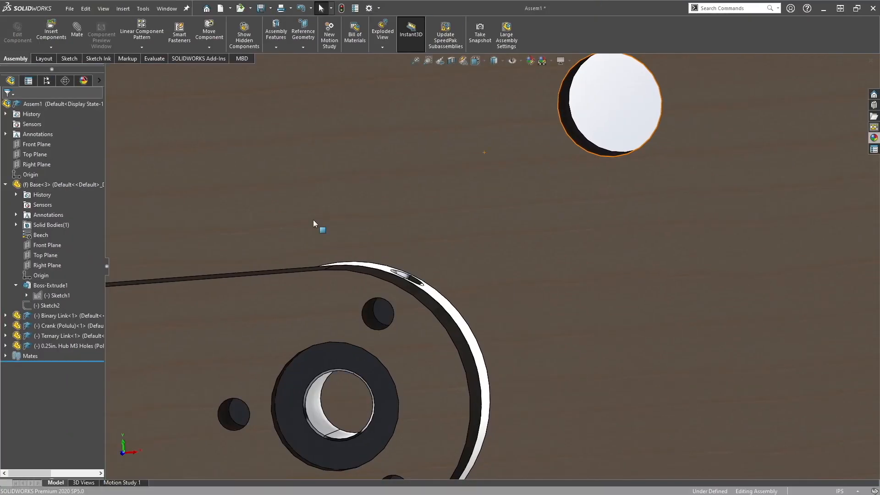
click(367, 314)
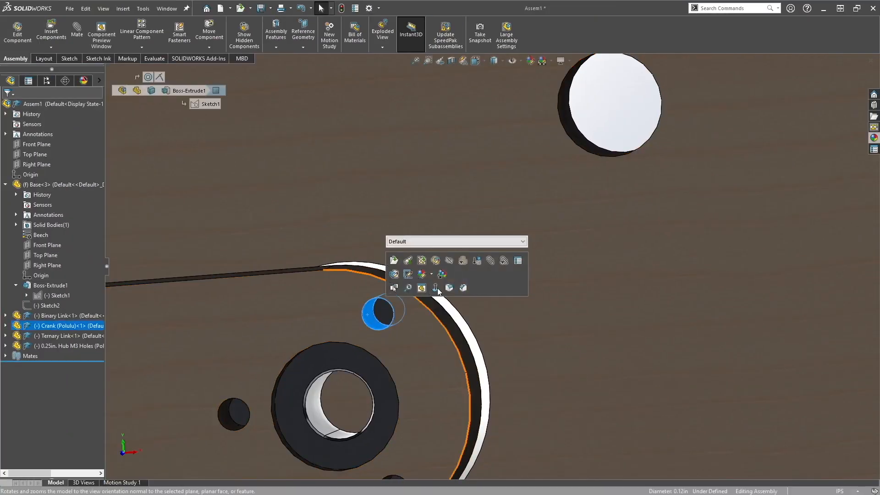
click(494, 257)
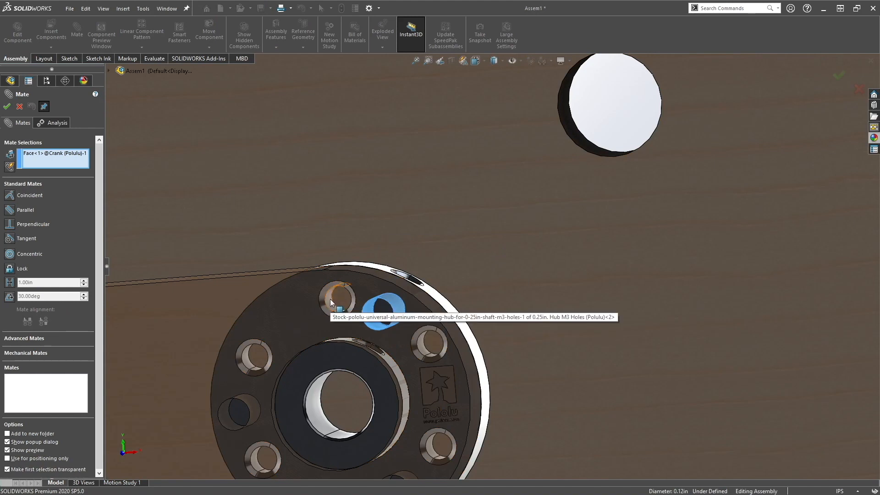
click(329, 299)
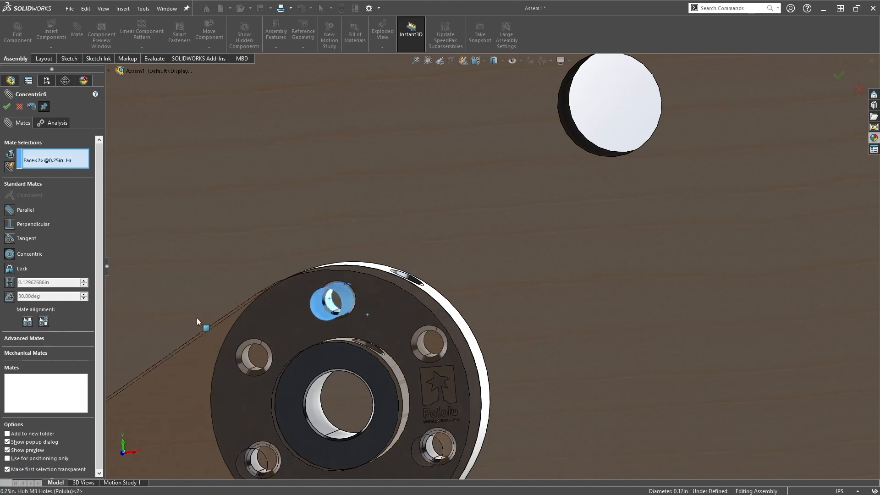
click(8, 107)
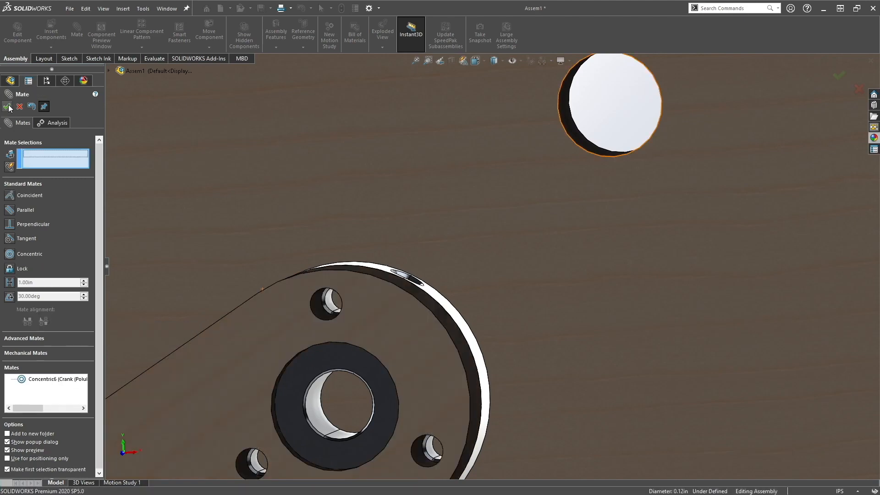
click(8, 107)
Step: Move and rotate the joined crank and hub to check their motion, leaving the crank in front of the hub
scroll(359, 271, up, 3)
drag(419, 371, 445, 382)
right_drag(383, 332, 688, 463)
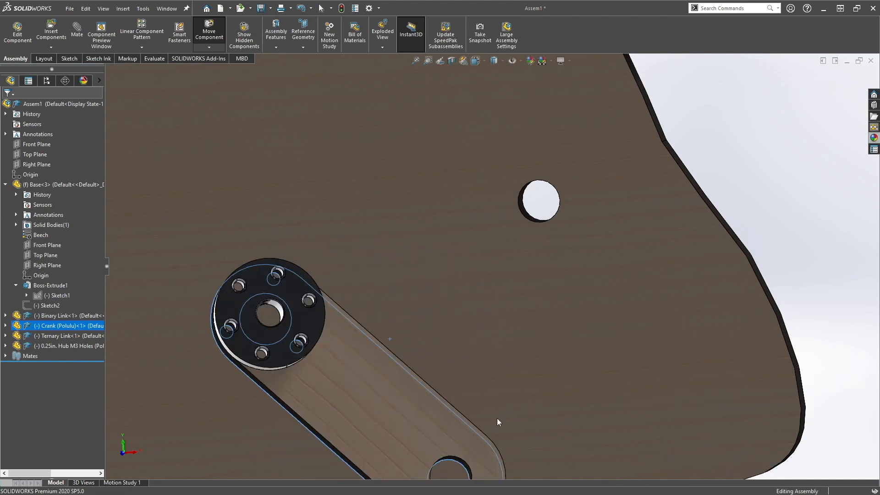
right_drag(299, 389, 424, 330)
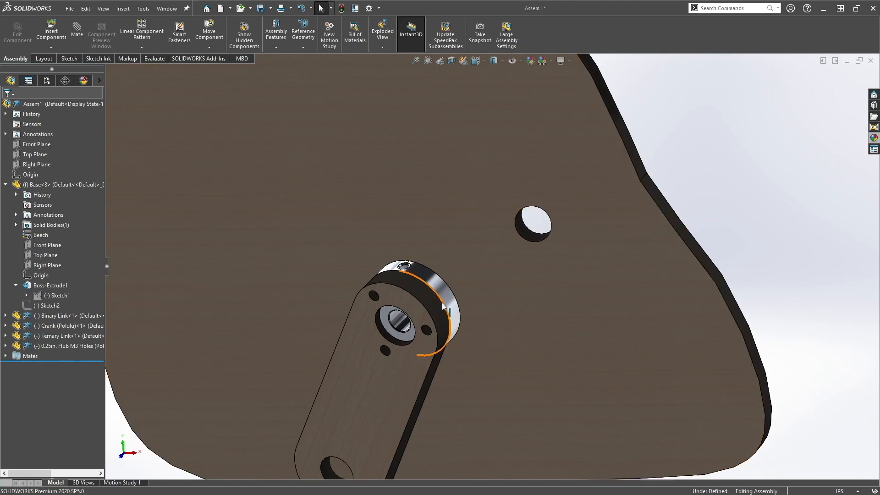
click(407, 327)
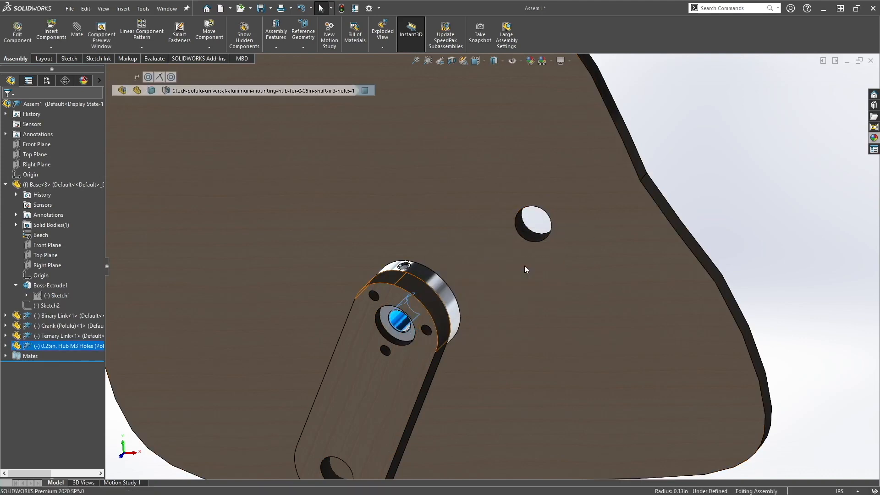
click(498, 288)
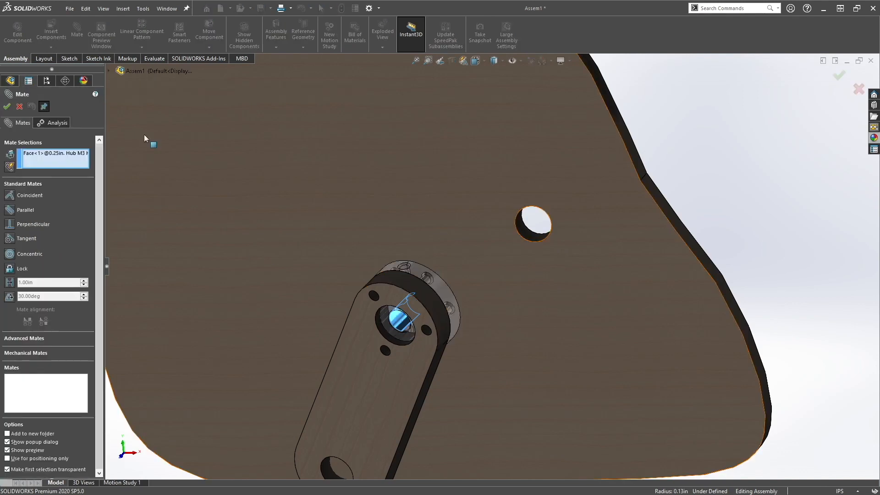
click(525, 238)
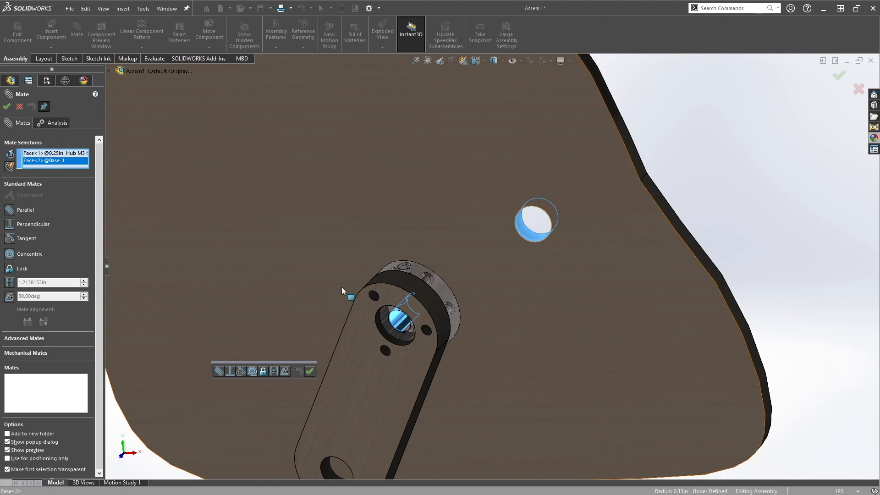
click(26, 254)
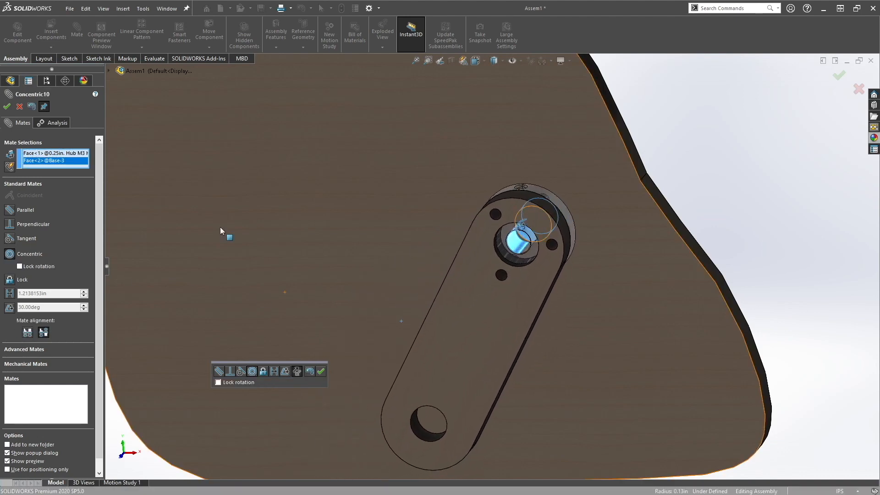
scroll(489, 264, up, 4)
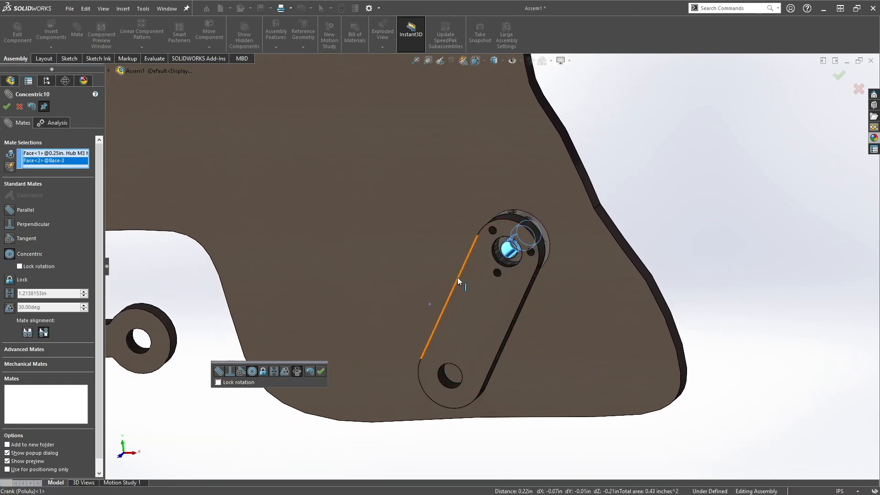
click(28, 106)
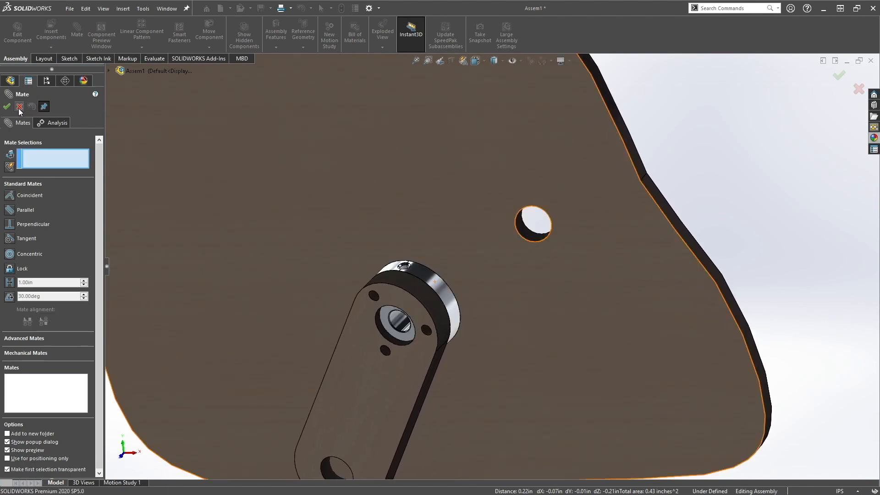
click(19, 106)
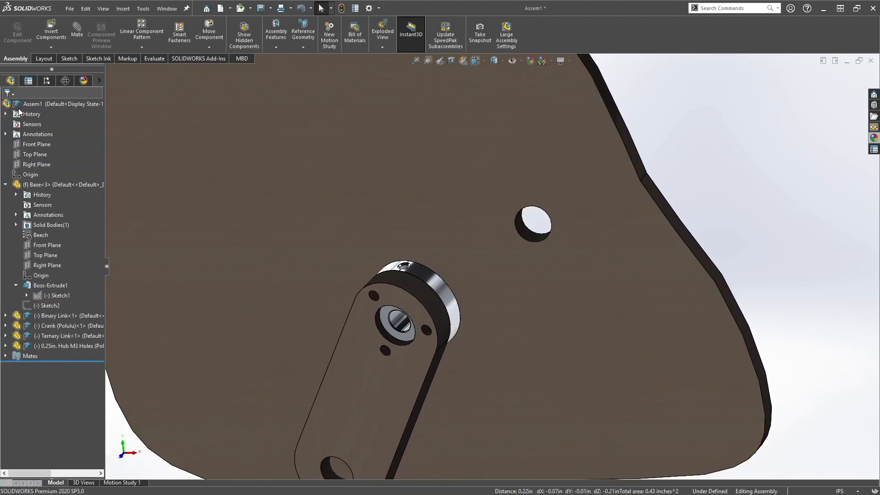
Step: Mate the hub's bore concentric with the hole in the base's front leg using SmartMate and swing the crank about it
click(397, 324)
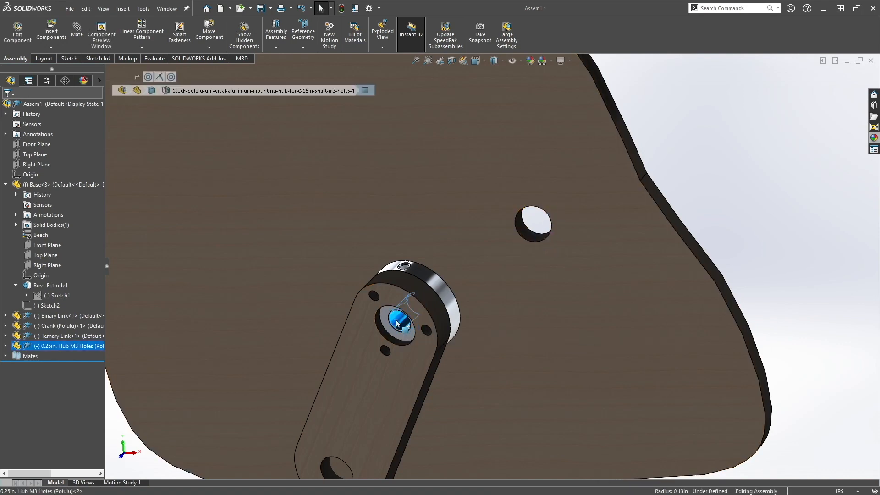
drag(397, 323, 425, 308)
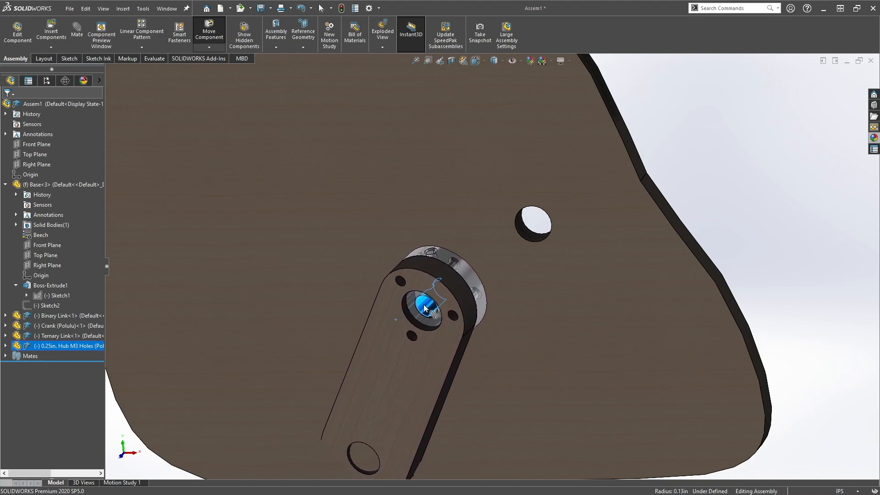
drag(425, 306, 530, 239)
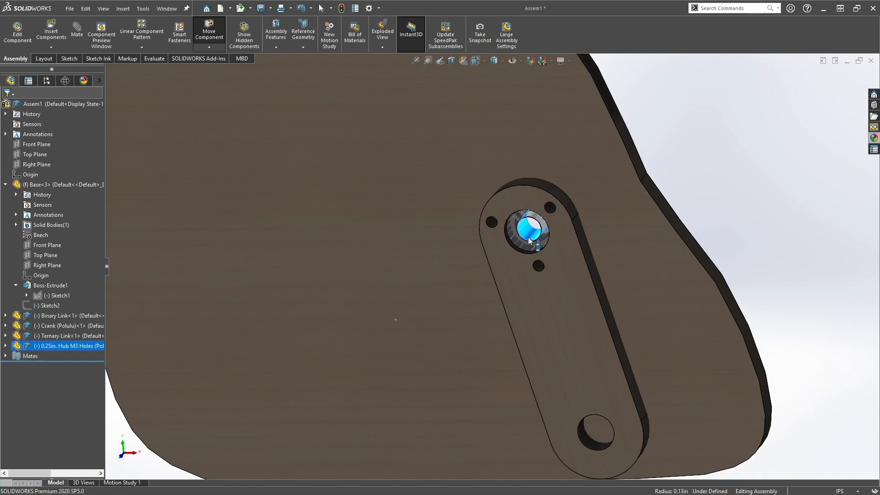
drag(529, 238, 528, 238)
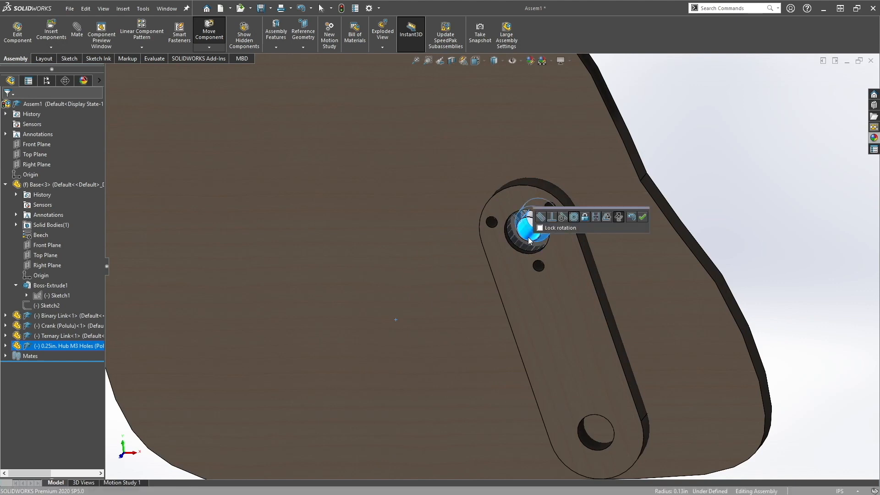
click(642, 217)
drag(562, 274, 500, 317)
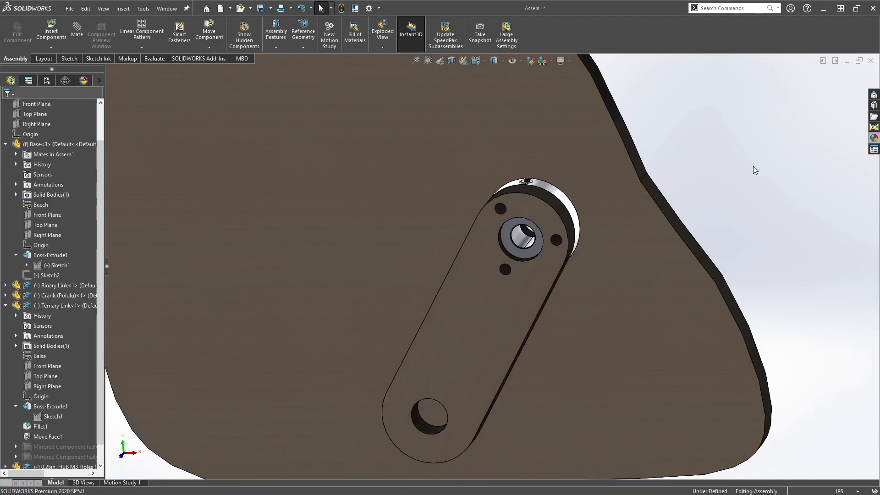
Step: Highlight Sketch1 under the base's Boss-Extrude1 to view the linkage layout, and start editing that sketch
scroll(753, 166, up, 6)
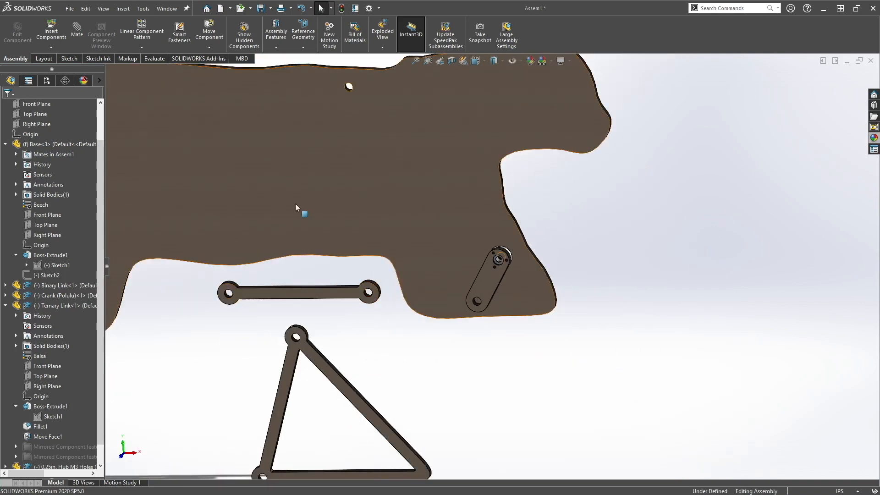
click(44, 264)
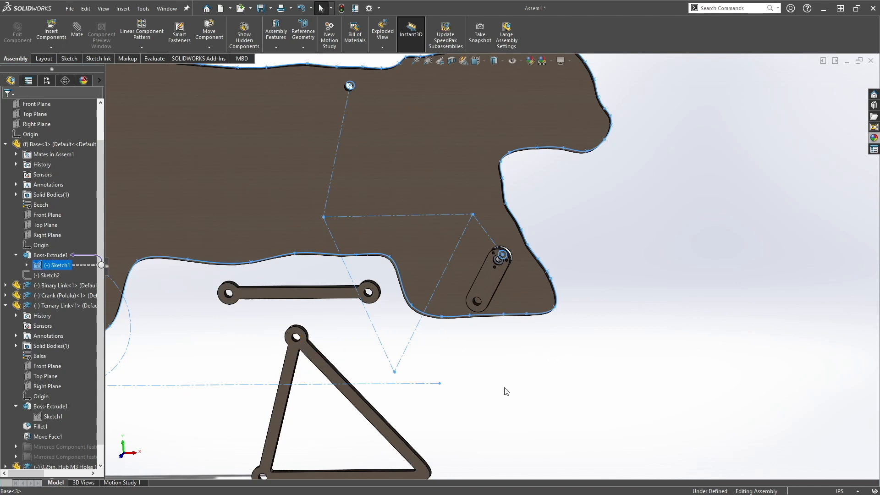
click(447, 414)
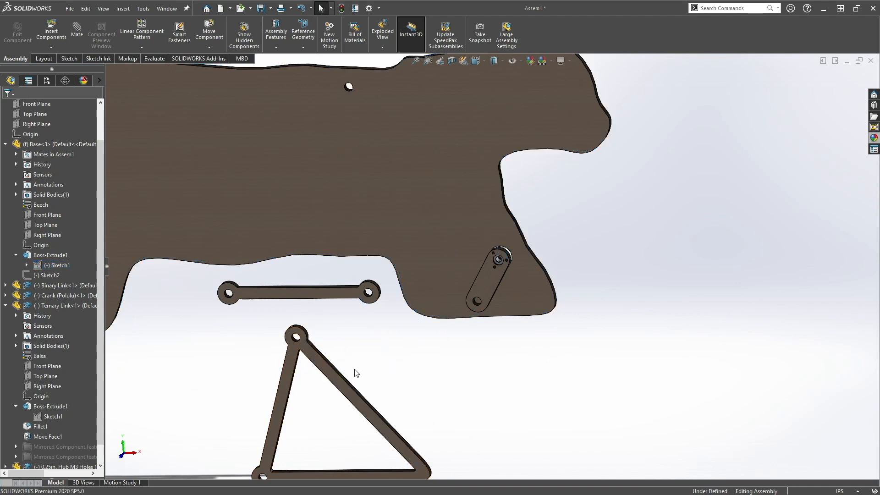
click(43, 265)
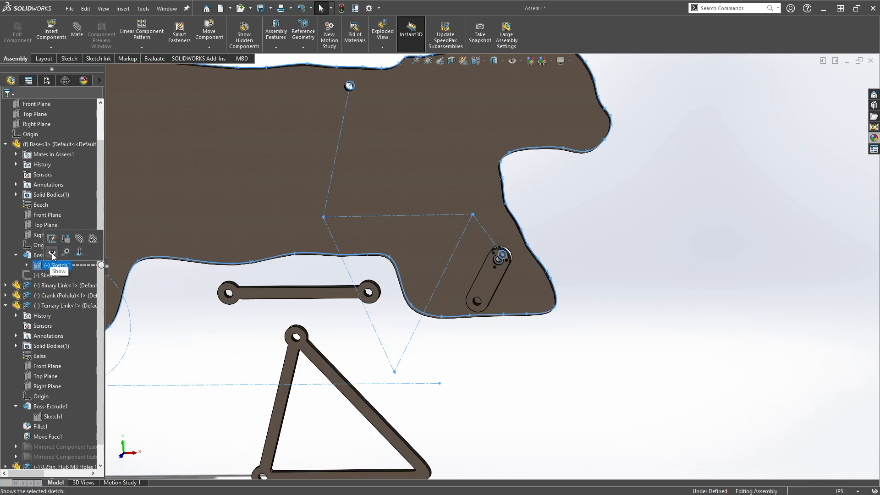
click(52, 238)
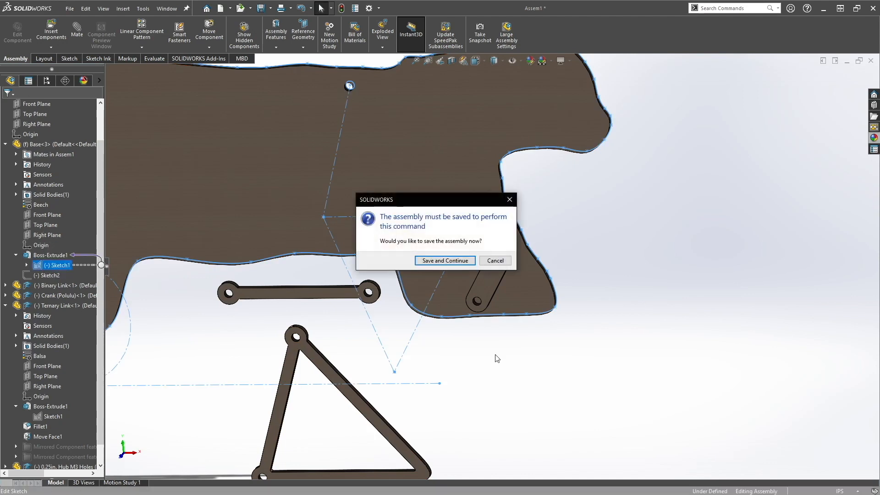
Step: Rebuild and save the assembly as Four Bar 2 Legged Walker so that the base's Sketch1 opens for editing
click(452, 261)
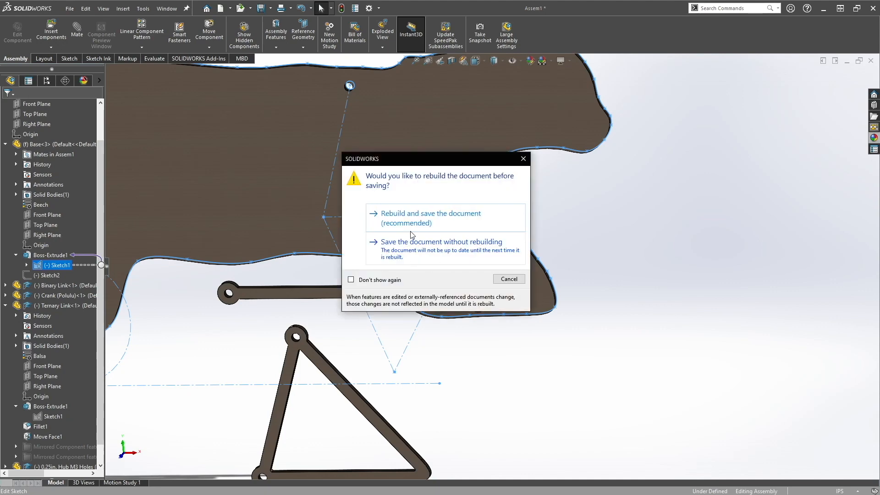
click(413, 222)
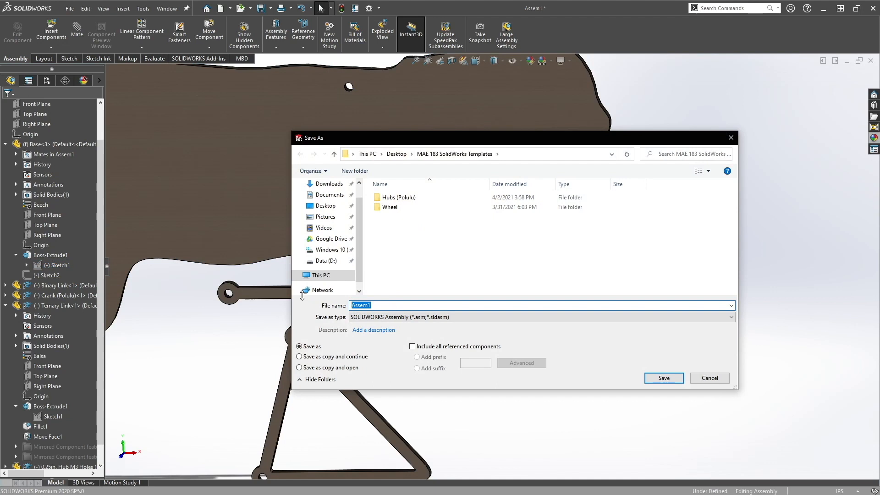
text(Four Bar)
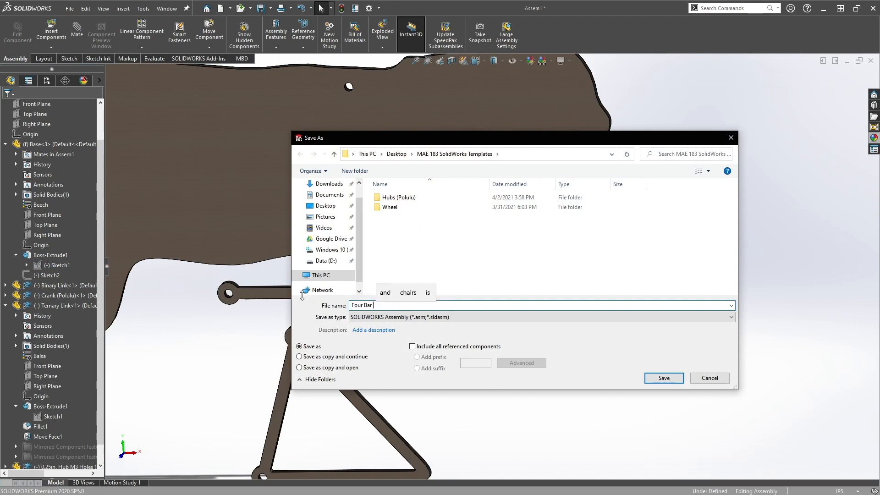
text( 2 Lgg)
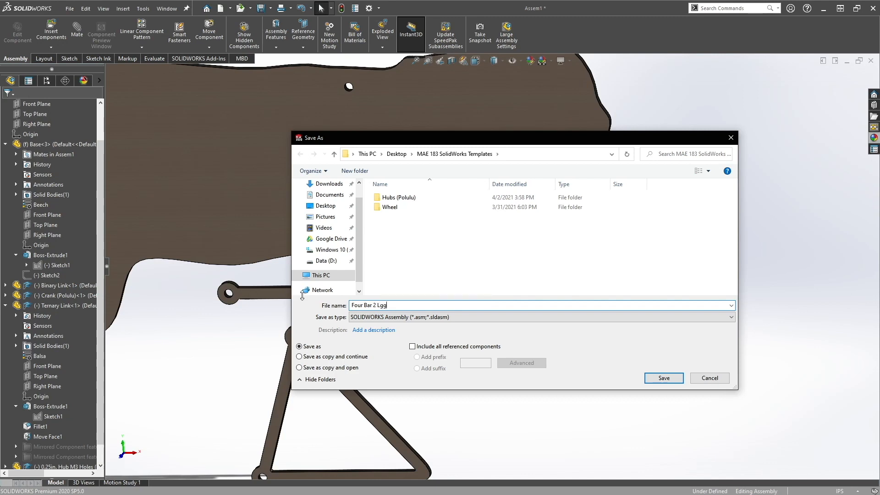
text(edgged WAlker)
key(BackSpace)
key(BackSpace)
key(BackSpace)
text(er)
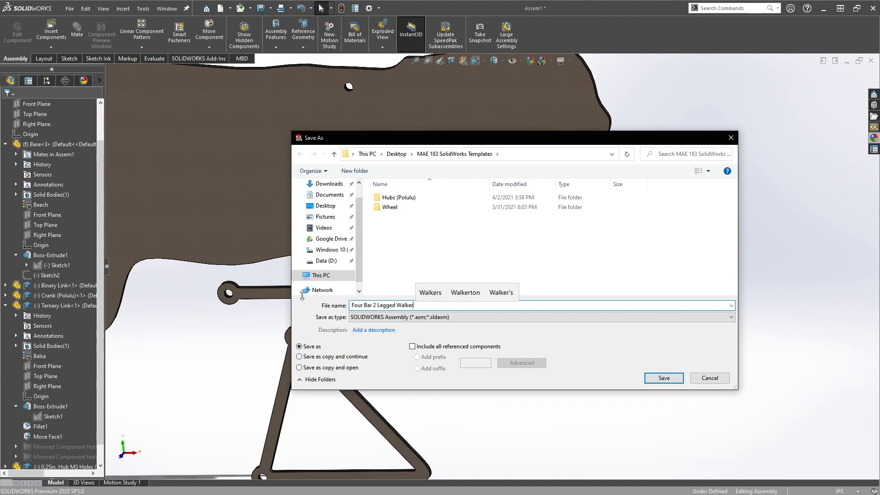
click(664, 378)
click(453, 262)
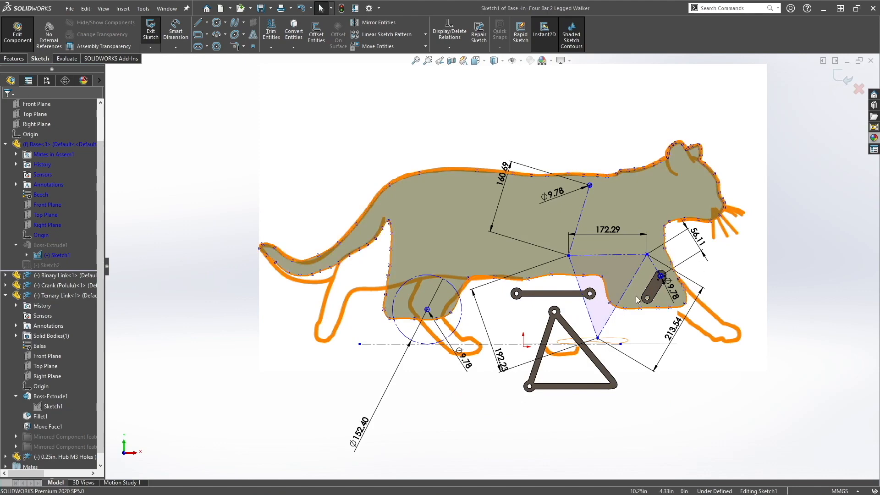
Step: Switch the base part's unit system to IPS (inch, pound, second)
scroll(671, 303, down, 5)
click(839, 491)
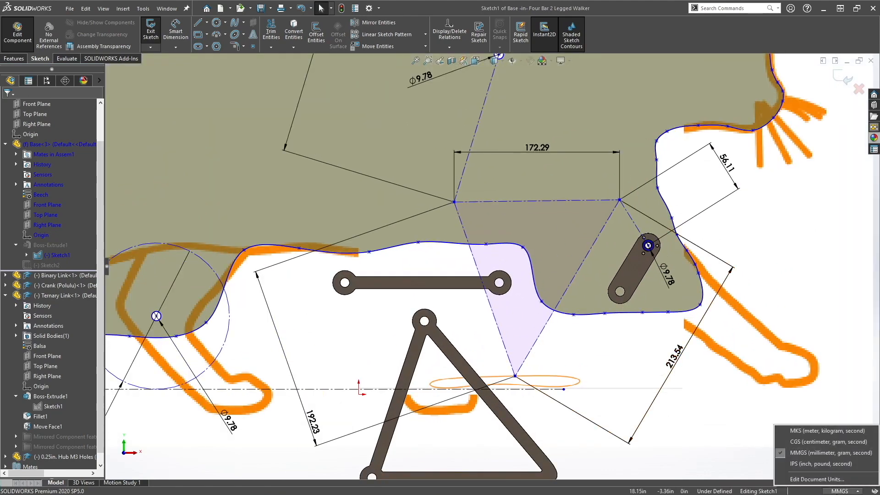
click(816, 464)
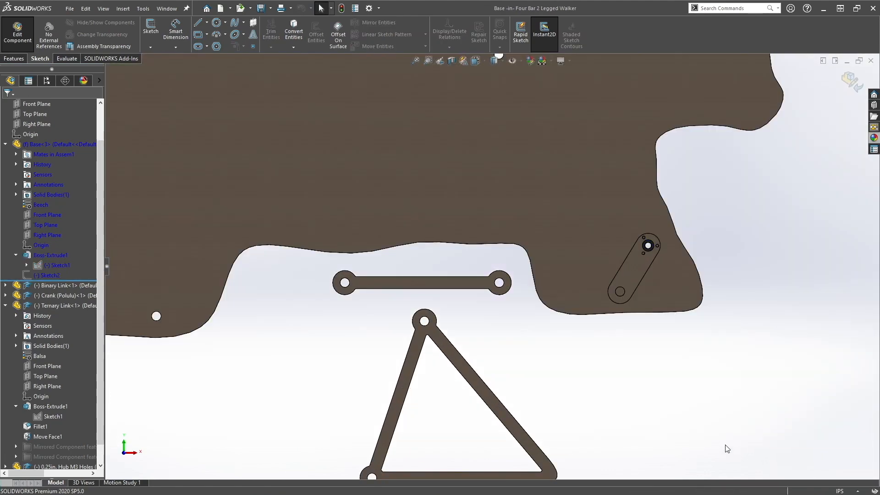
Step: Examine the linkage dimensions of the base's Sketch1 in inches and return to editing the assembly
click(57, 267)
click(63, 252)
scroll(566, 254, up, 2)
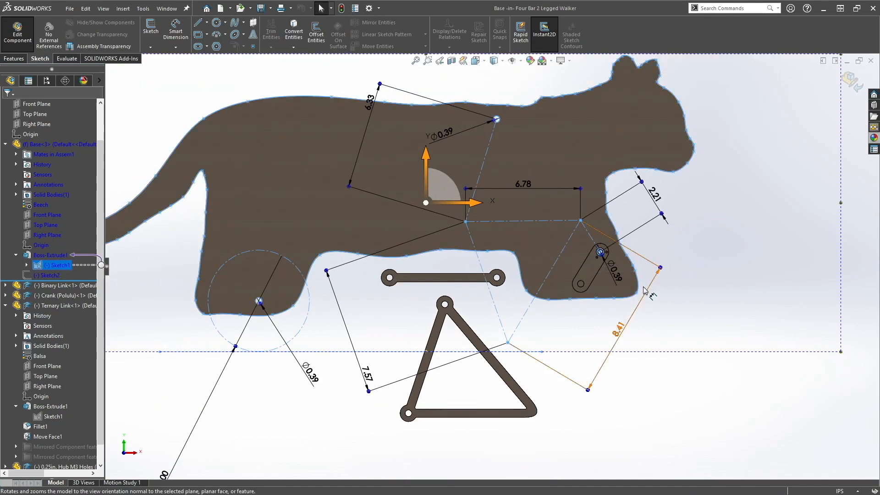
click(610, 416)
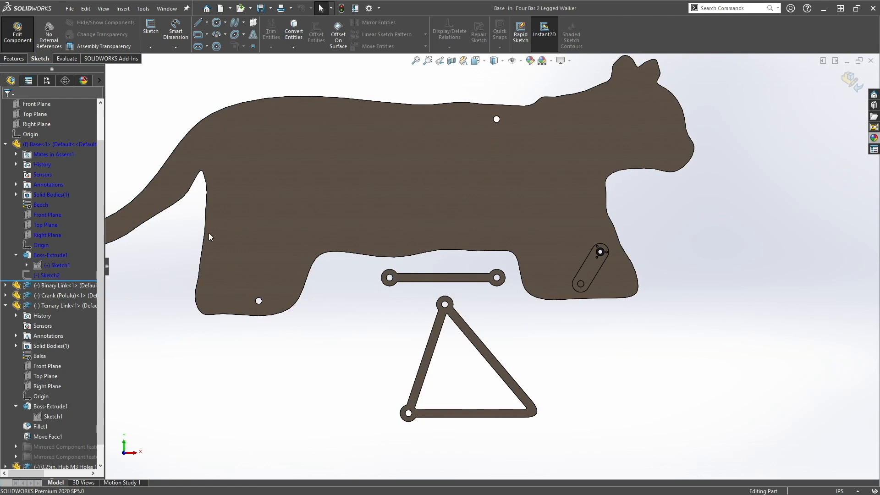
click(851, 82)
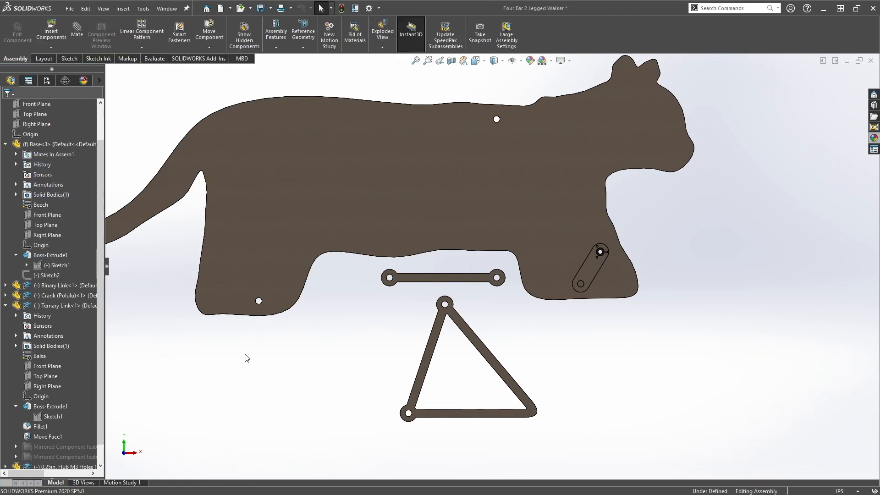
Step: Open Sketch1 of the Ternary Link to examine its side lengths, then discard the sketch edit and return to the assembly
scroll(35, 409, down, 2)
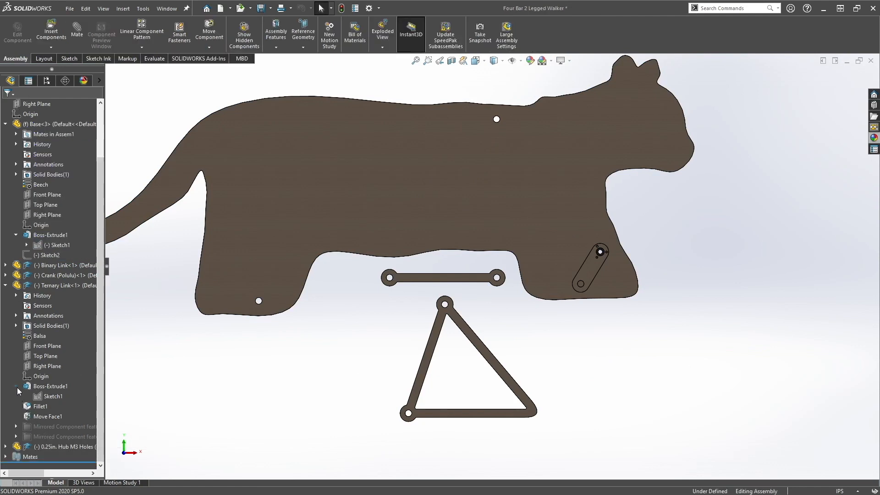
click(40, 397)
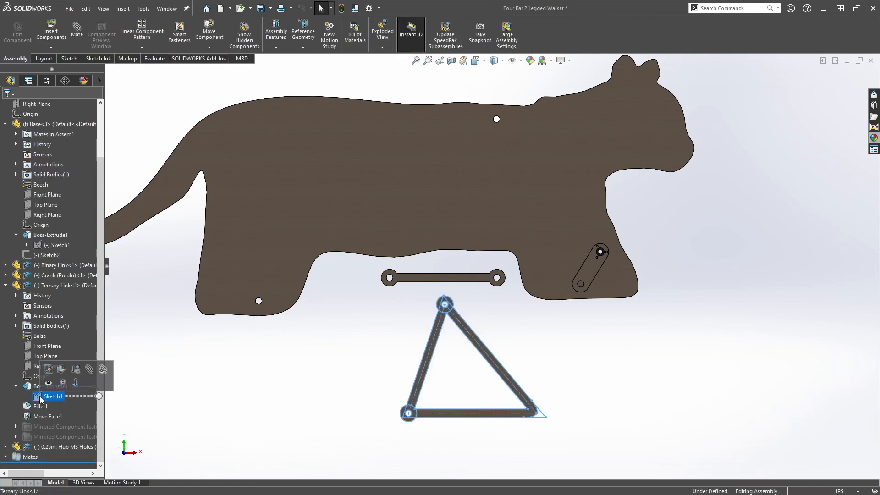
click(47, 371)
click(490, 259)
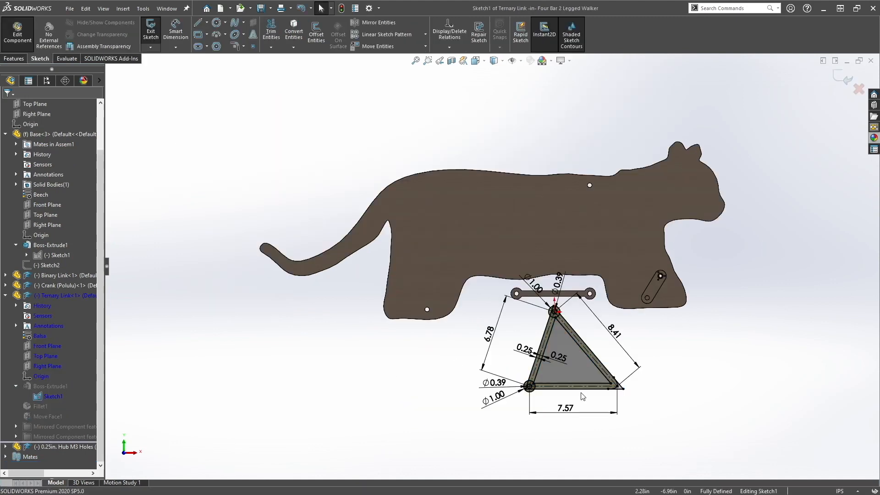
scroll(642, 342, down, 3)
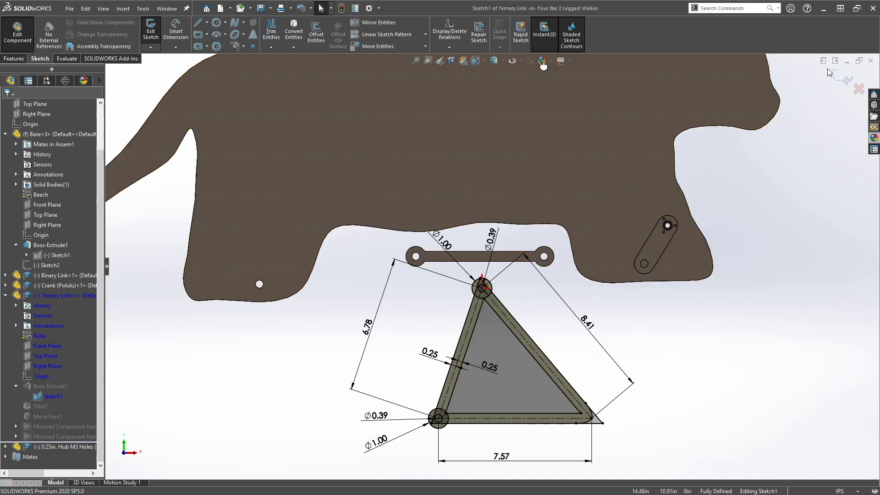
click(859, 88)
click(451, 258)
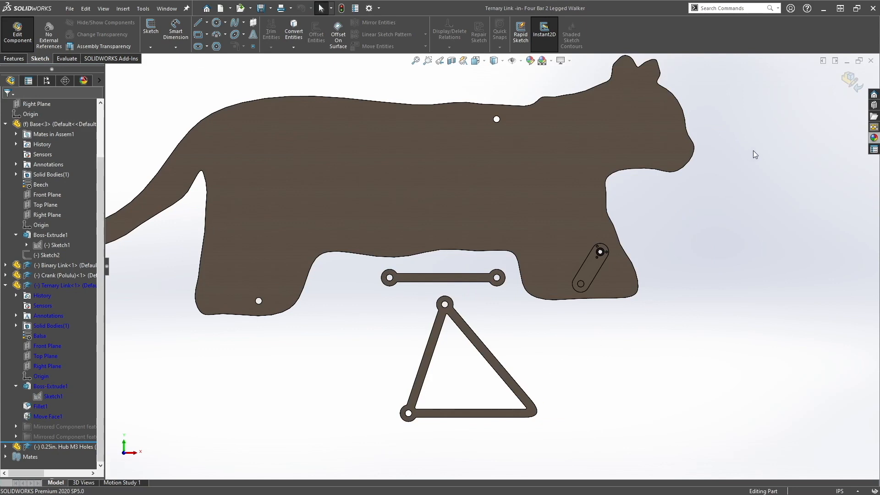
click(852, 82)
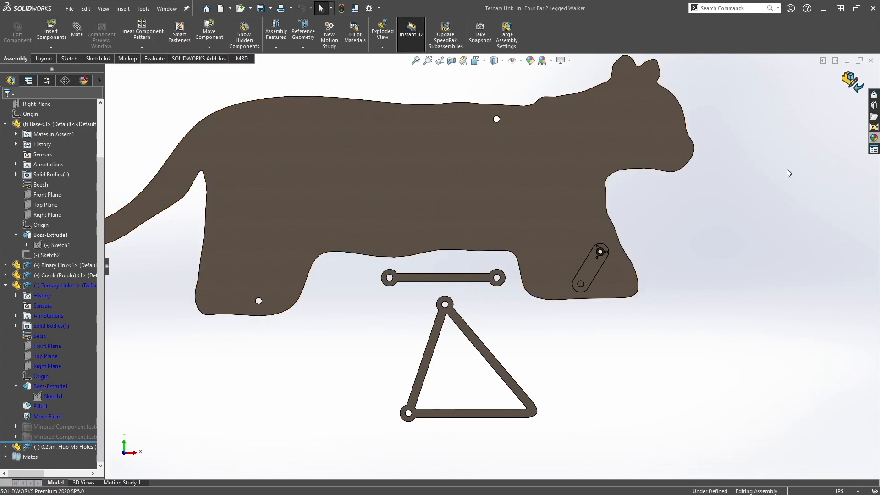
Step: Mate the ternary link's apex hole concentric with the crank's free hole using SmartMate and swing the link about it
scroll(559, 309, up, 1)
scroll(558, 309, down, 3)
middle_drag(523, 262, 471, 305)
drag(388, 303, 460, 337)
scroll(502, 277, up, 2)
scroll(477, 291, down, 8)
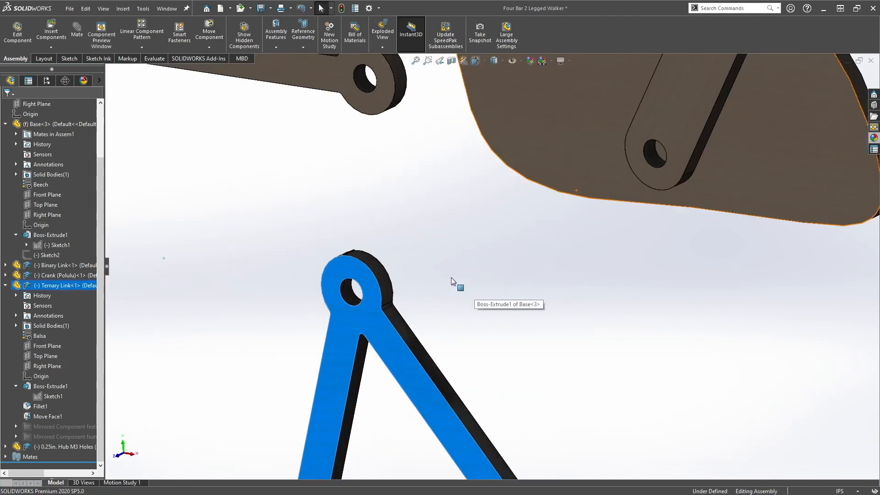
click(481, 206)
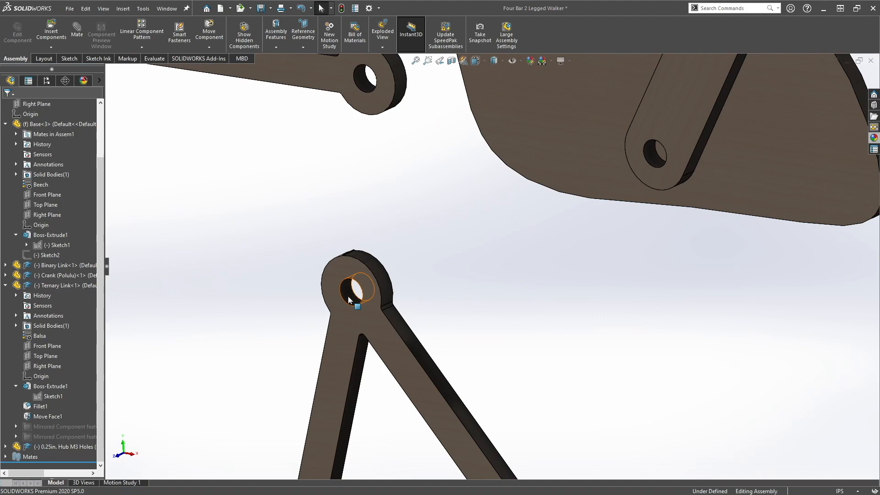
mouse_move(348, 292)
mouse_down()
mouse_move(517, 252)
mouse_move(655, 155)
mouse_up()
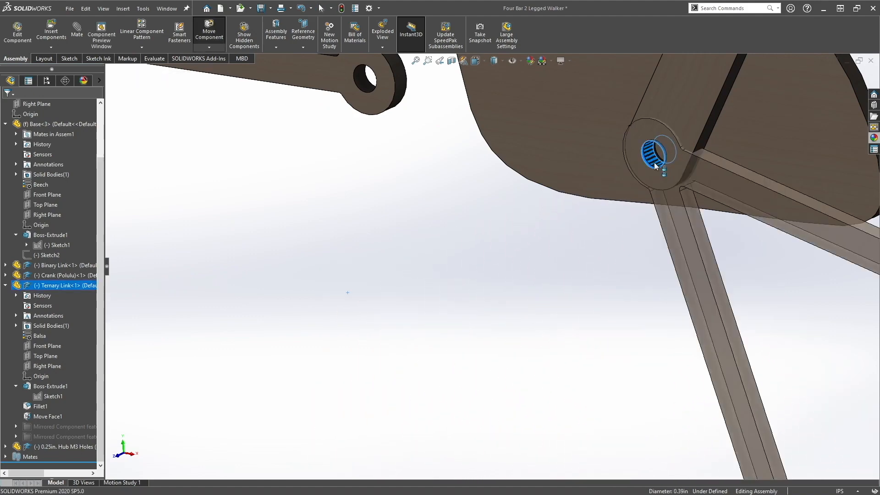
click(768, 142)
scroll(654, 222, up, 6)
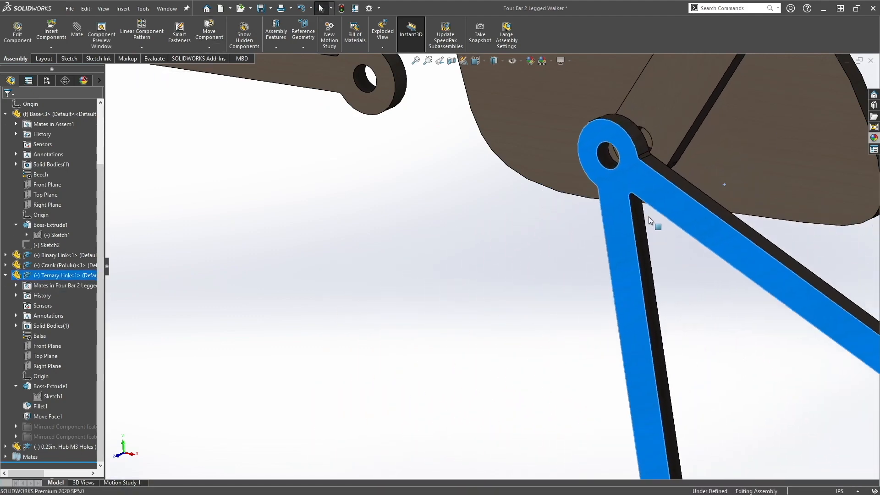
drag(555, 397, 540, 375)
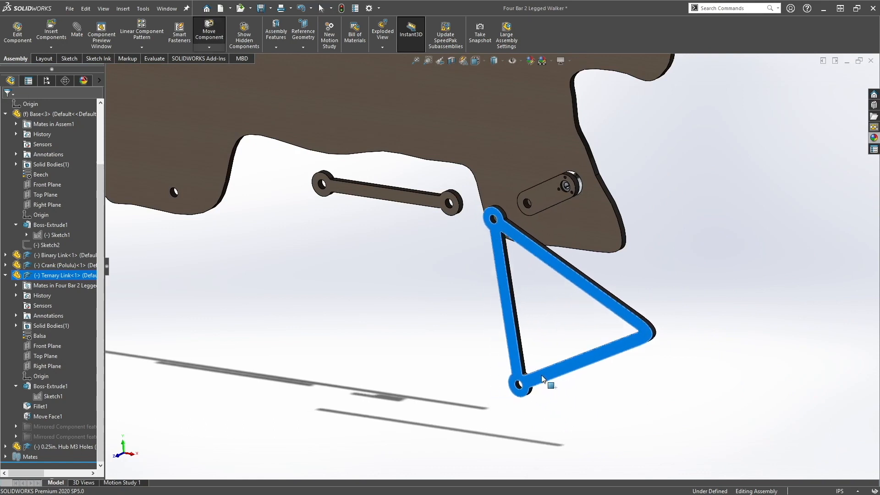
Step: Mate one end hole of the binary link concentric with the ternary link's other hole using SmartMate and swing the joined links
drag(435, 202, 430, 315)
scroll(458, 330, down, 4)
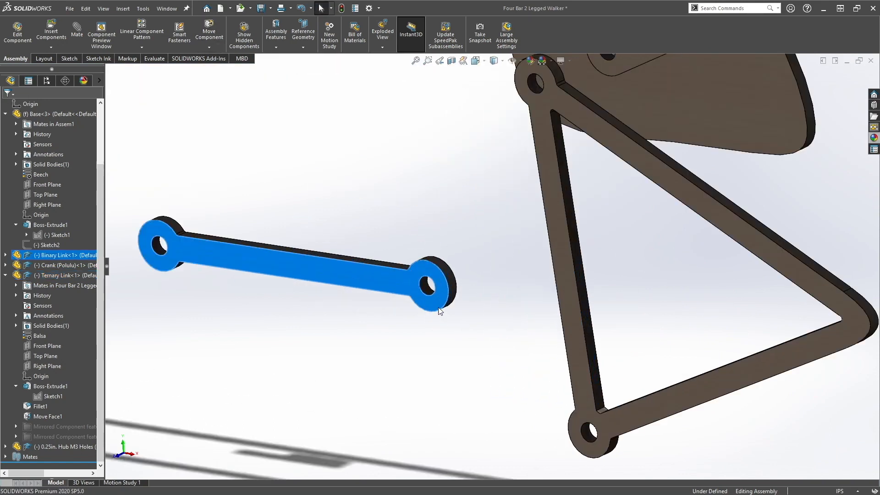
alt+drag(426, 291, 589, 433)
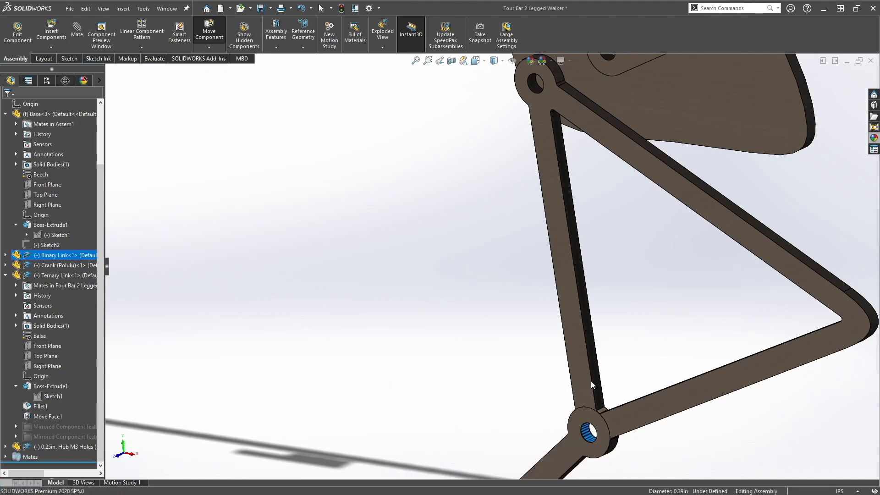
scroll(535, 372, down, 3)
scroll(535, 371, up, 4)
drag(420, 386, 367, 209)
scroll(416, 145, up, 5)
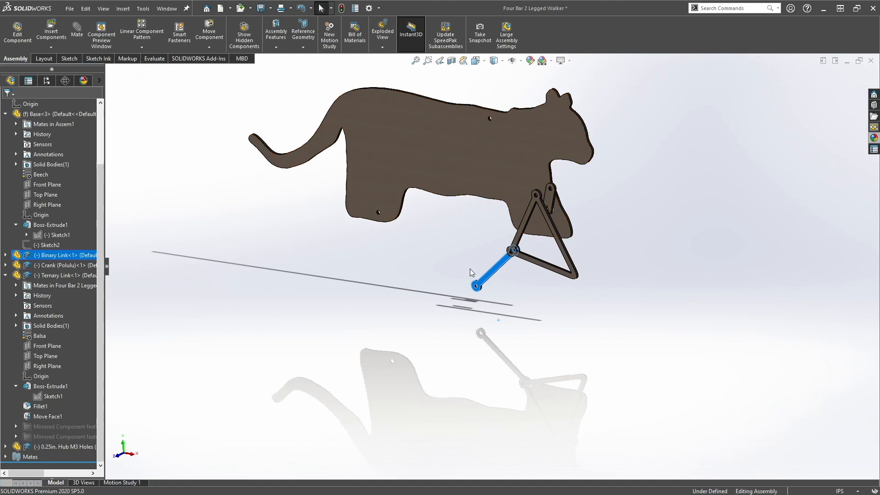
Step: Try to mate the binary link's free end hole concentric with the hole in the base's upper shoulder
drag(477, 286, 492, 99)
scroll(490, 118, down, 7)
click(470, 156)
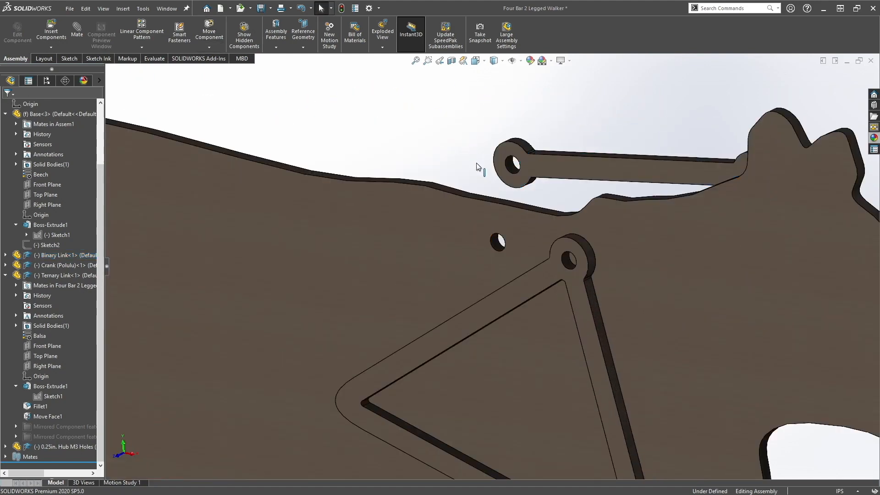
scroll(489, 165, down, 2)
click(526, 176)
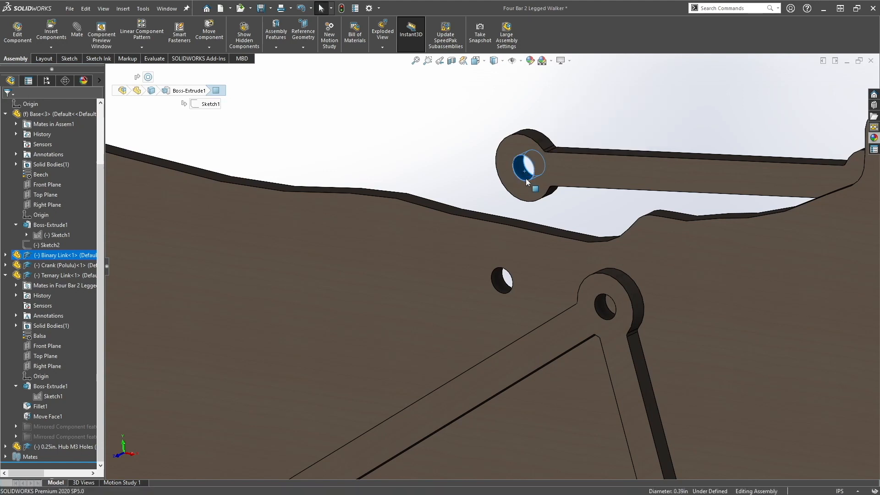
drag(526, 180, 500, 278)
click(611, 290)
scroll(638, 320, up, 4)
scroll(637, 322, up, 1)
Step: Move the joined links in front of the cat's body and bring the binary link near the base's shoulder hole
drag(571, 317, 399, 387)
drag(494, 303, 353, 376)
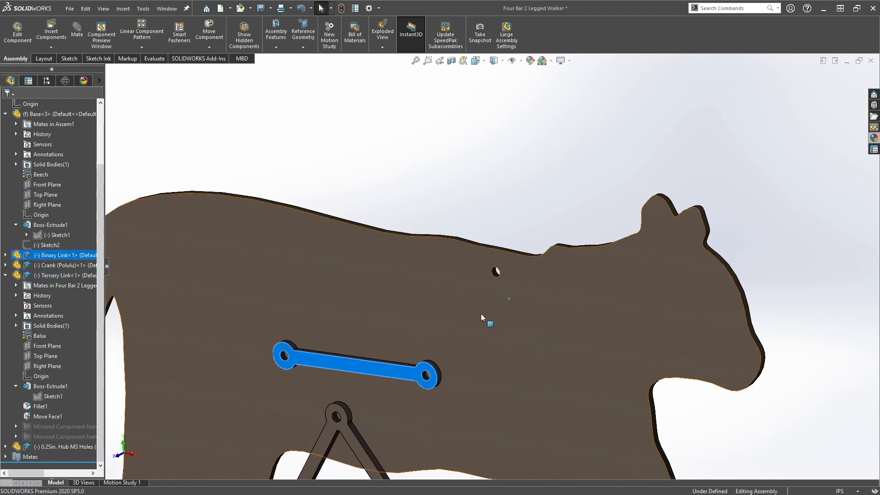
scroll(486, 321, up, 5)
key(ctrl+1)
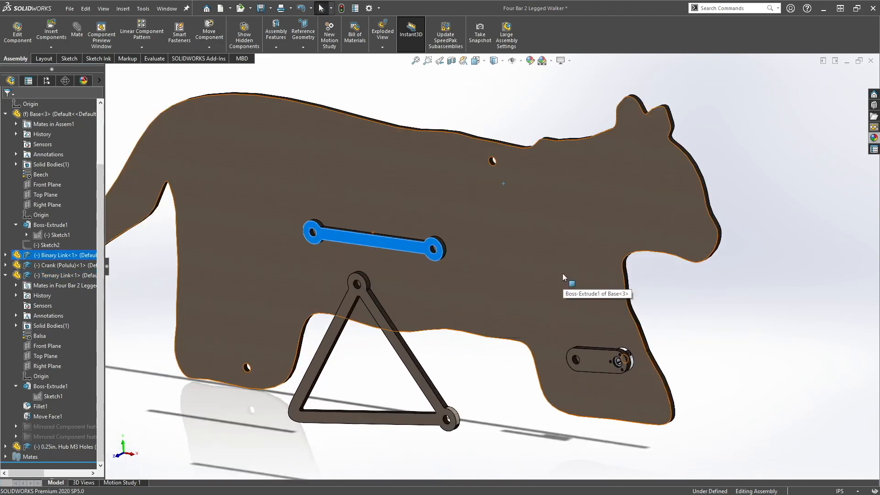
scroll(635, 268, up, 5)
scroll(563, 250, down, 3)
drag(507, 256, 592, 221)
Step: Mate the binary link's free end hole concentric with the base's shoulder hole using SmartMate, leaving rotation unlocked
scroll(577, 223, down, 8)
middle_drag(562, 223, 214, 356)
click(213, 357)
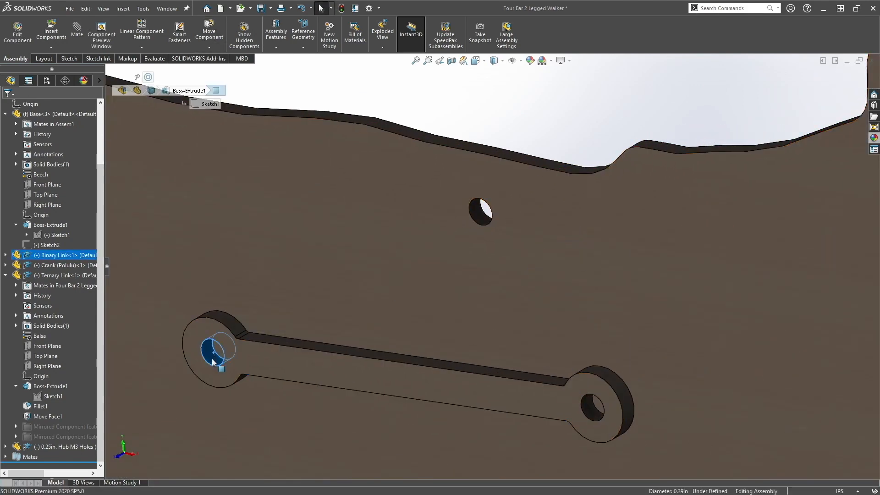
alt+drag(414, 283, 490, 216)
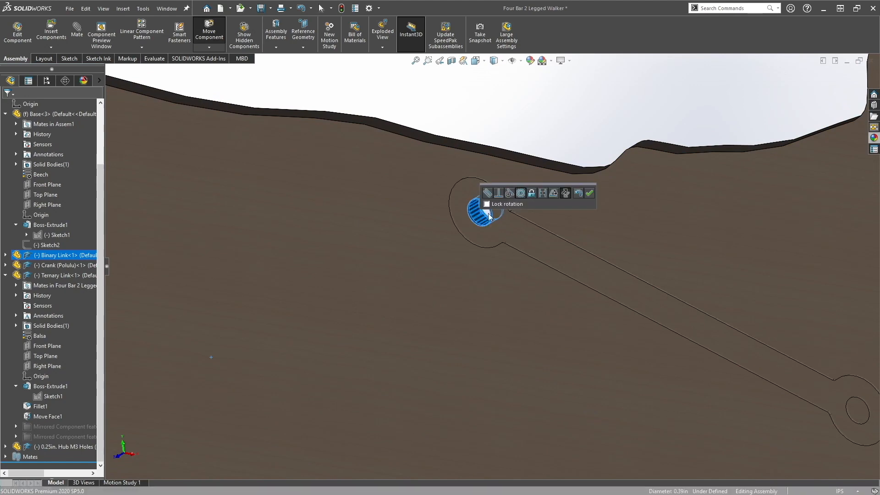
click(589, 196)
scroll(543, 252, up, 5)
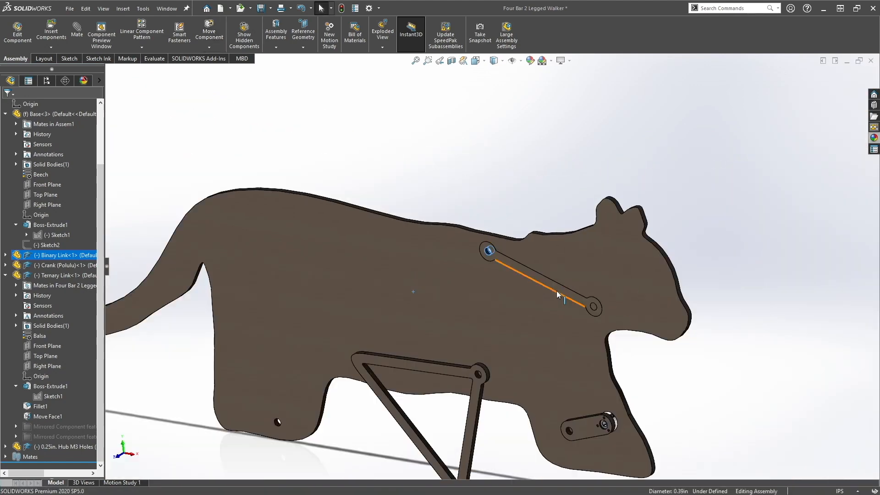
Step: Swing the binary and ternary links in the front view to test the four-bar linkage's range of motion
drag(557, 291, 478, 338)
key(ctrl+1)
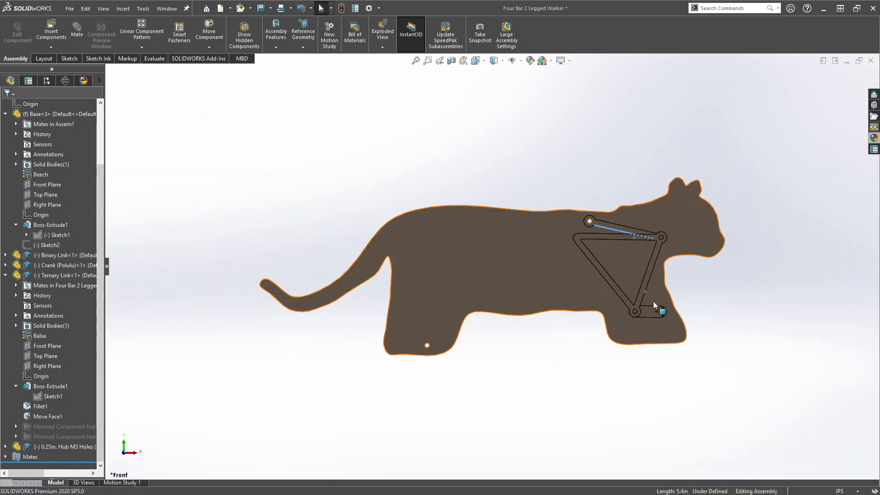
drag(532, 209, 537, 303)
drag(616, 447, 428, 454)
drag(653, 335, 661, 217)
drag(647, 180, 509, 288)
key(Escape)
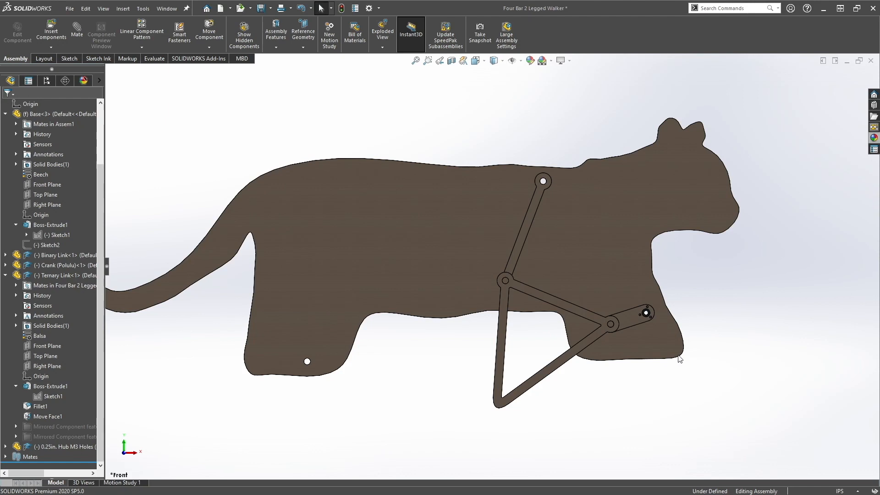
drag(562, 308, 683, 186)
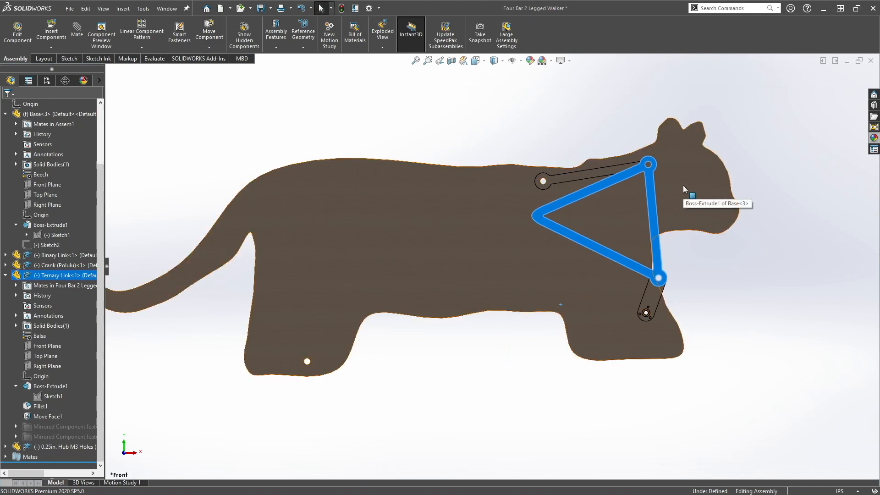
Step: Swing the ternary link and crank through several positions to check the four-bar motion against the base
drag(646, 196, 483, 382)
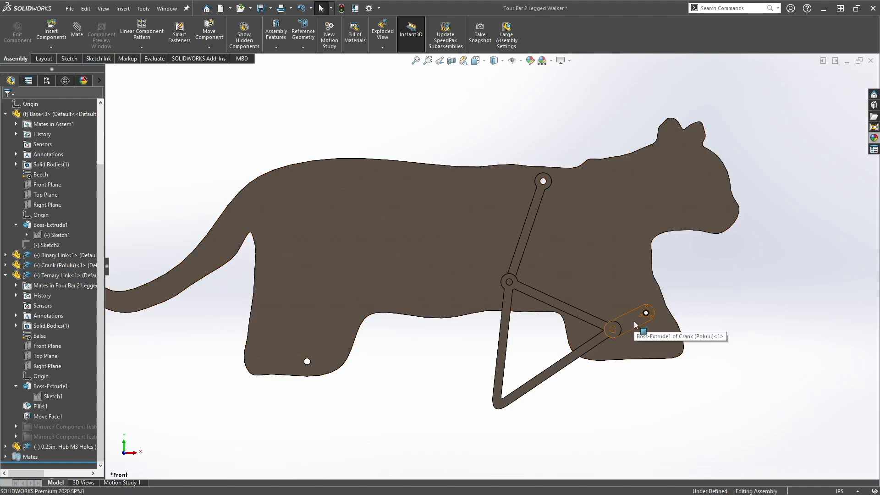
drag(628, 324, 607, 342)
click(775, 294)
middle_drag(760, 298, 693, 335)
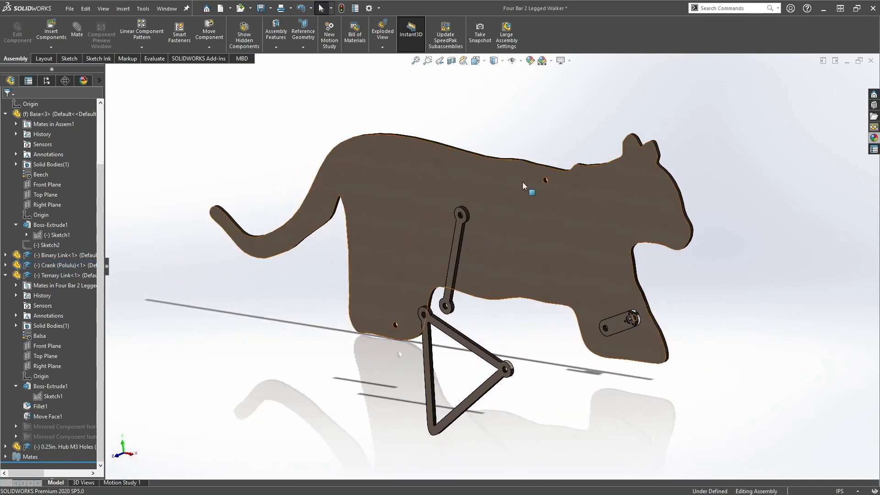
drag(456, 241, 587, 324)
key(ctrl+1)
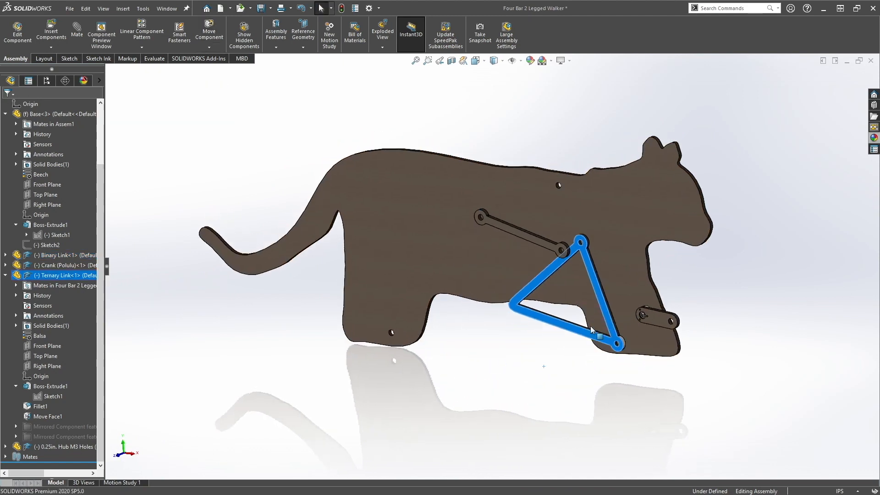
drag(671, 278, 570, 337)
drag(644, 321, 612, 276)
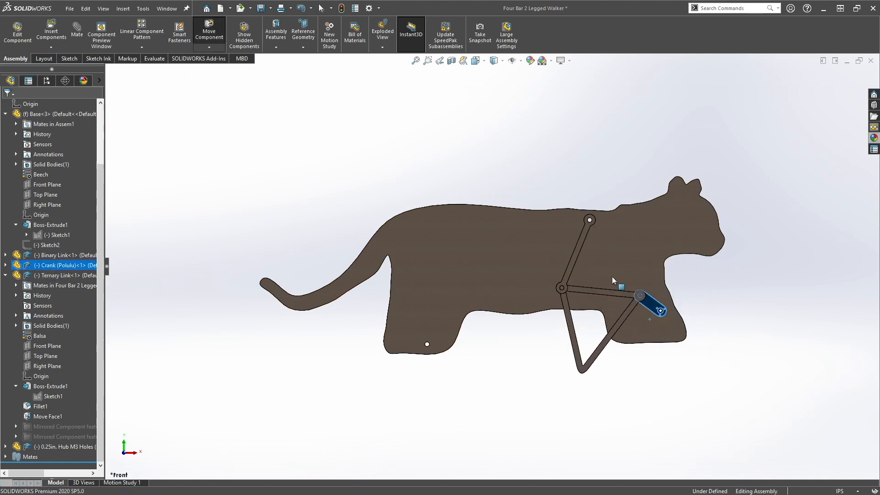
click(307, 150)
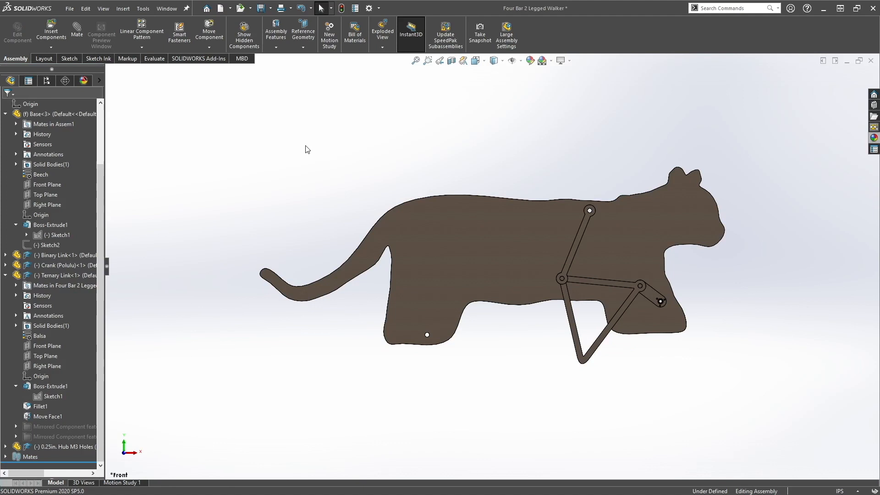
Step: Pull the crank away from the base toward the ternary link and slide the two links along their pivot axes
middle_drag(747, 298, 528, 319)
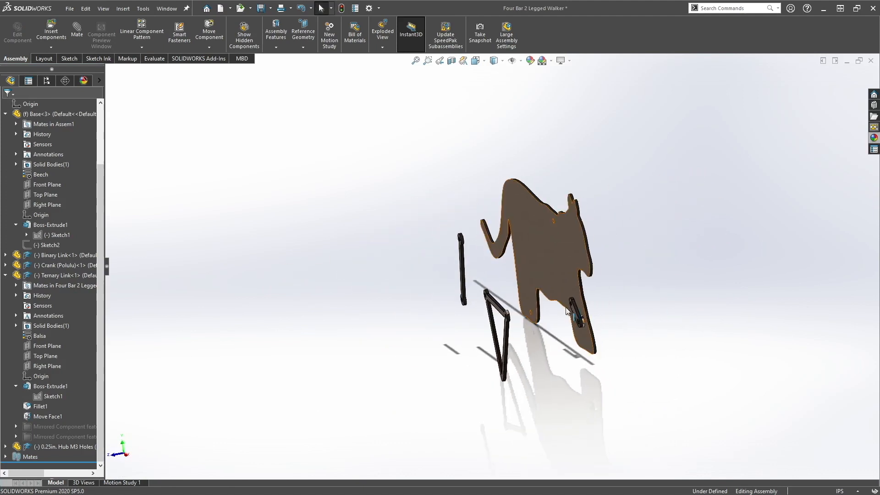
scroll(568, 312, down, 5)
drag(562, 306, 360, 341)
drag(284, 229, 442, 215)
drag(414, 340, 593, 316)
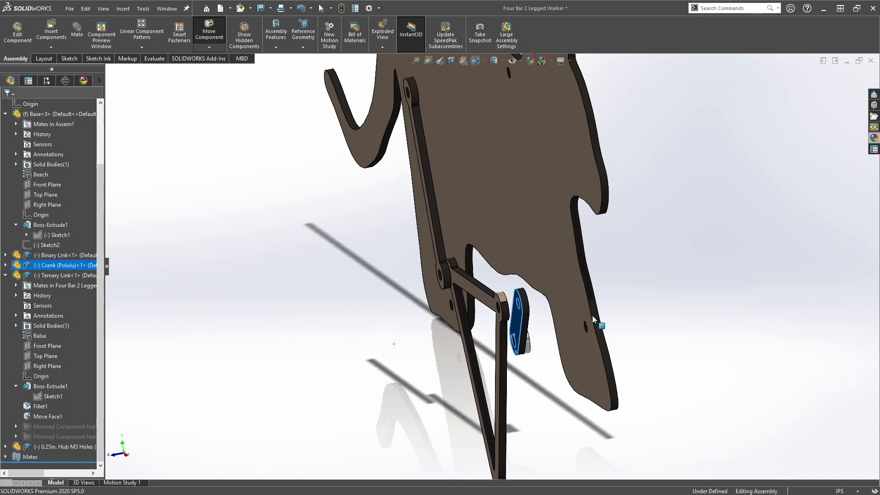
scroll(557, 304, up, 2)
scroll(550, 293, down, 3)
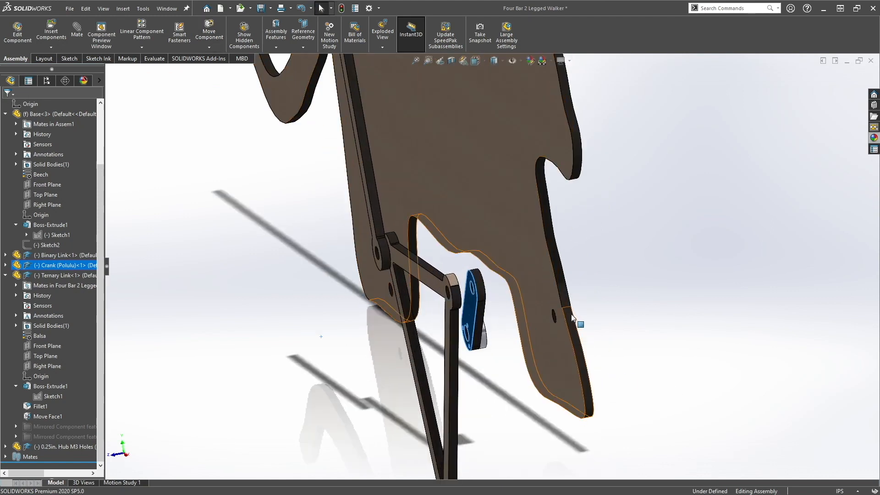
click(650, 347)
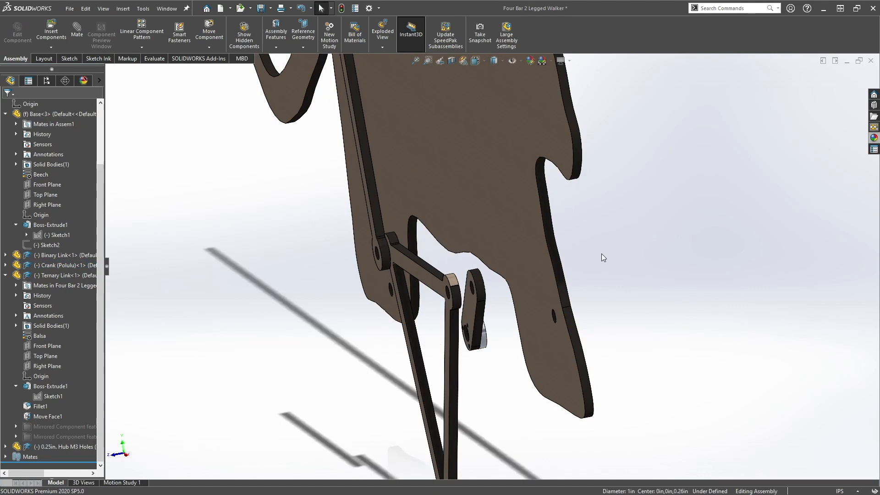
drag(432, 288, 402, 282)
drag(481, 322, 454, 323)
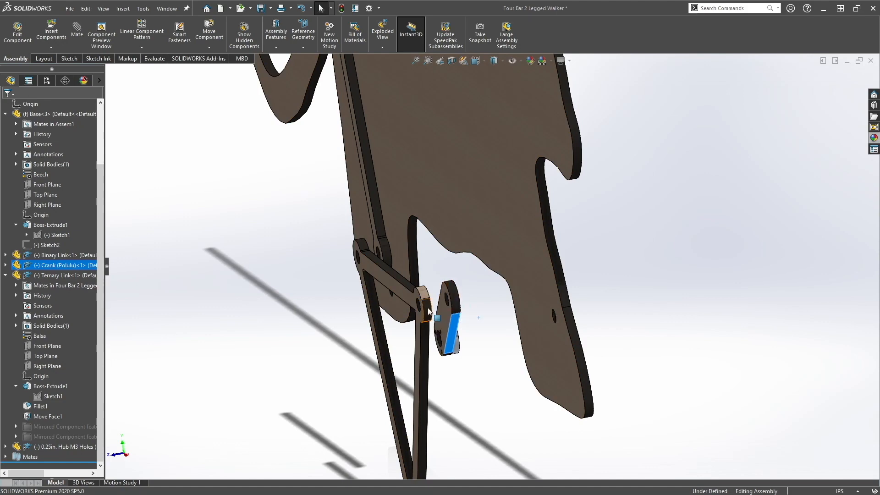
Step: Examine the gap between the ternary link's pivot end and the crank with its hub from several angles
scroll(421, 300, down, 5)
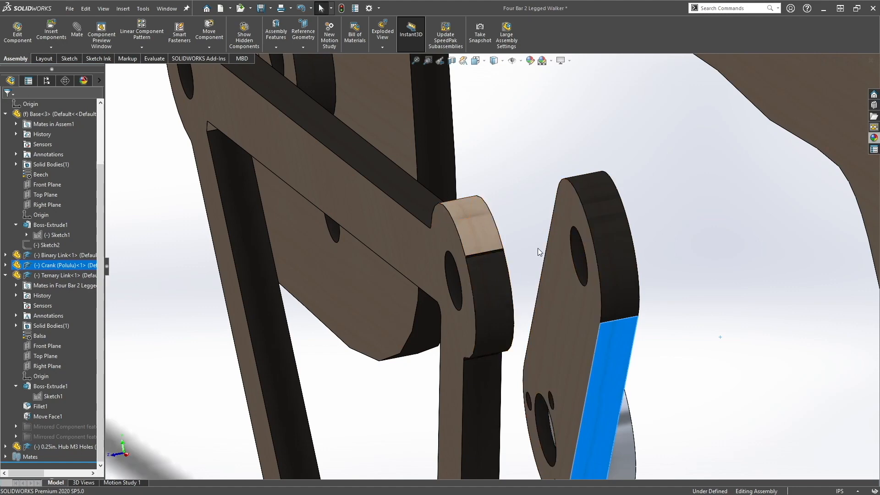
middle_drag(545, 403, 517, 298)
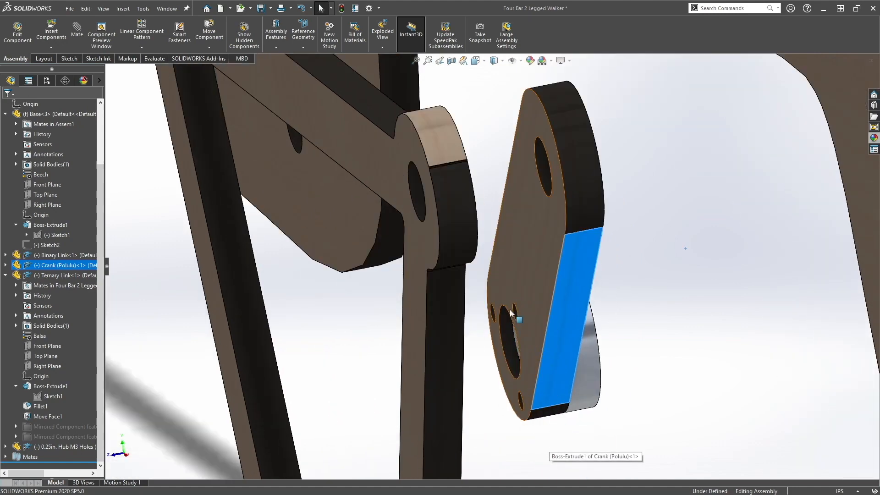
scroll(475, 324, up, 8)
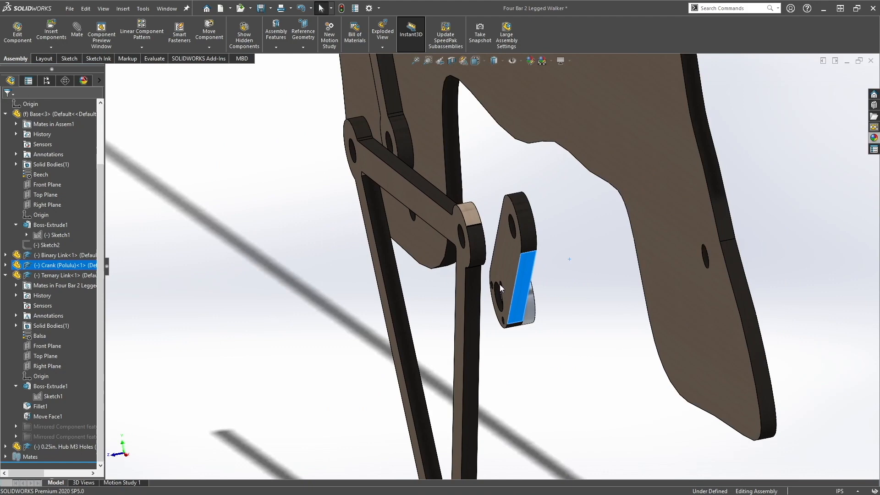
scroll(463, 182, up, 2)
scroll(499, 282, down, 5)
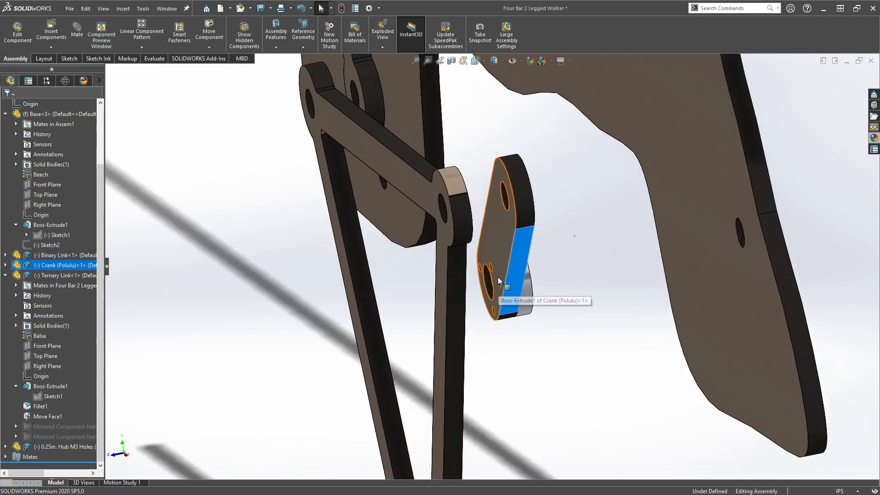
scroll(452, 211, down, 3)
middle_drag(438, 207, 422, 215)
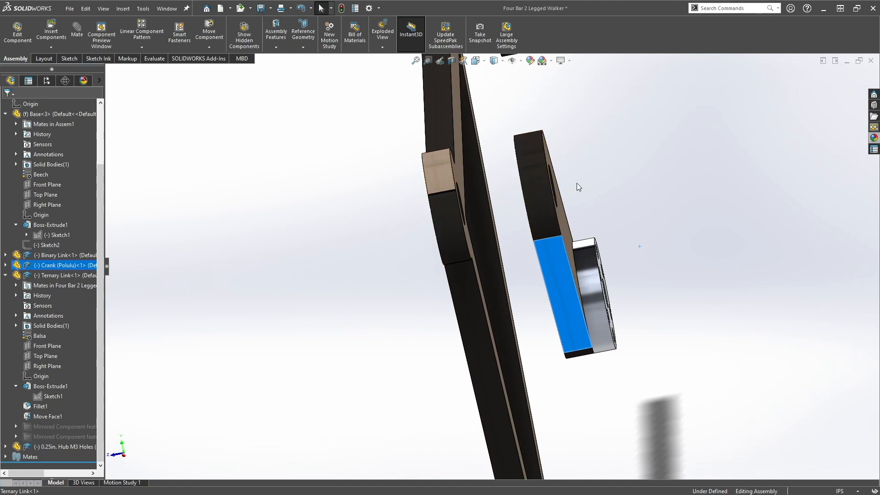
scroll(574, 183, up, 5)
middle_drag(518, 196, 525, 234)
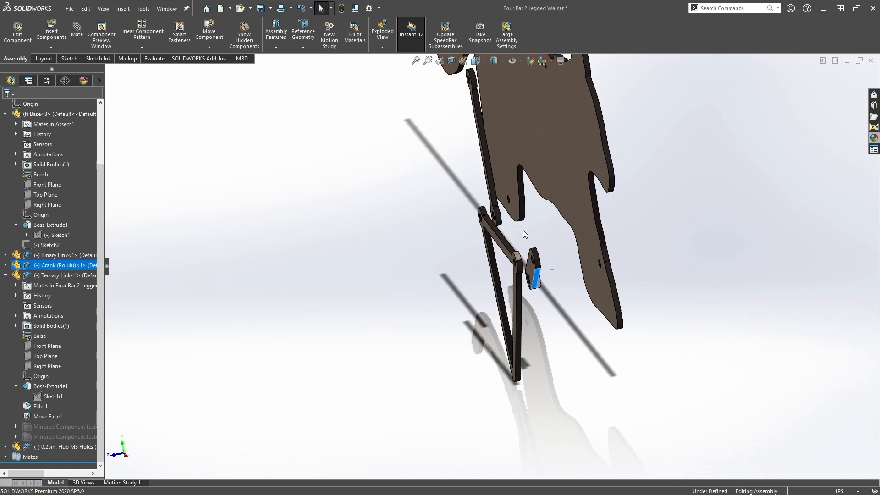
key(Escape)
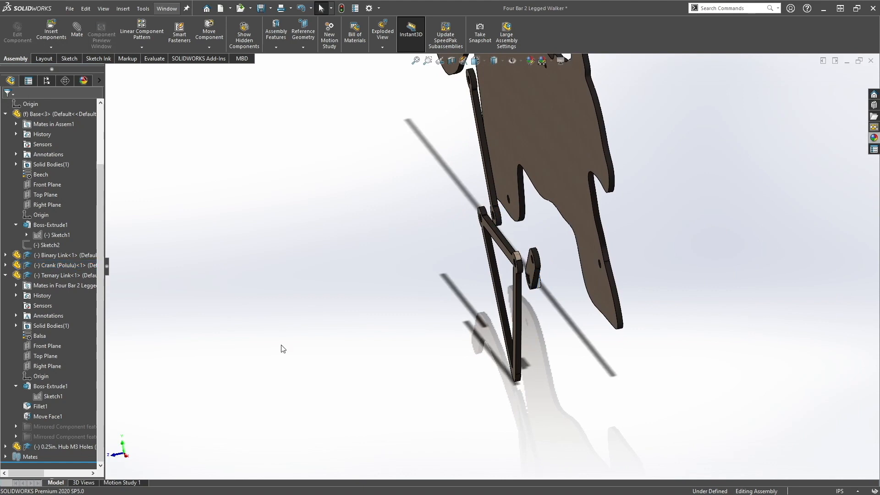
Step: Insert the Spacer (Fits Brass Tube) part from the MAE 183 SolidWorks Templates folder, using its Default configuration
double_click(406, 10)
double_click(17, 18)
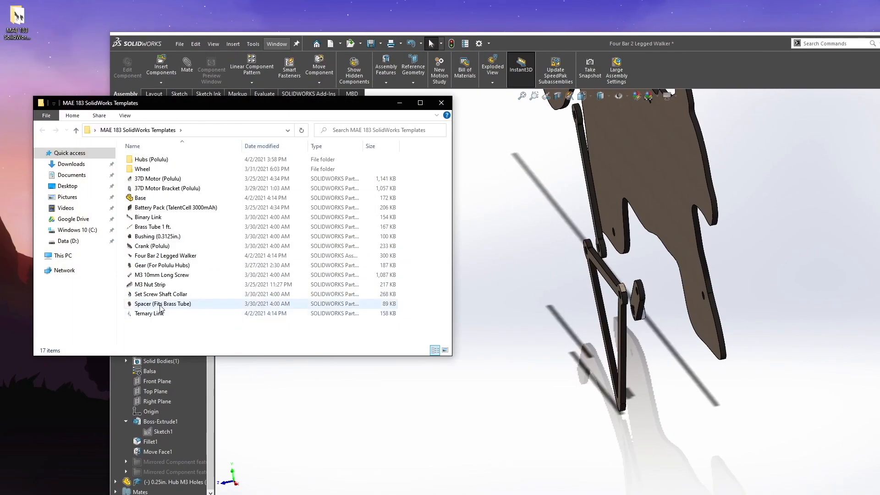
drag(388, 103, 383, 97)
drag(146, 298, 477, 249)
click(420, 283)
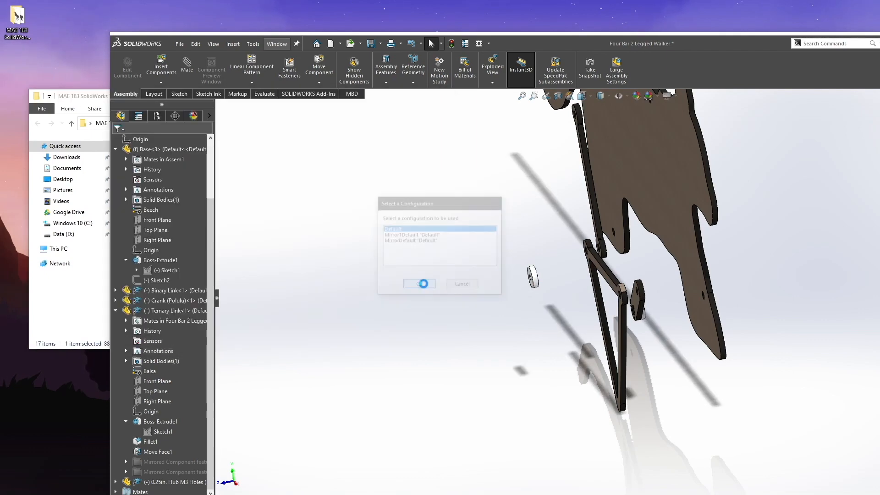
click(496, 257)
scroll(618, 305, down, 6)
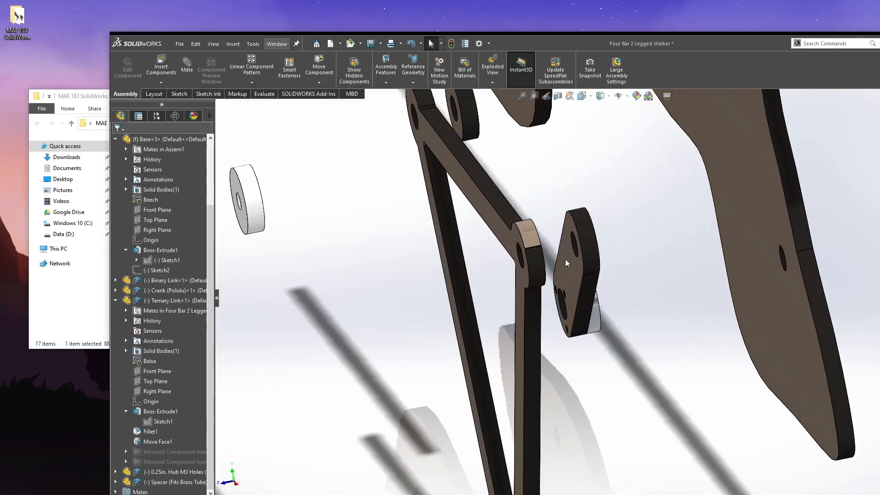
Step: Move the crank up against the ternary link's pivot end and bring the spacer beside them
mouse_move(568, 260)
mouse_down()
mouse_move(551, 258)
mouse_move(564, 257)
mouse_up()
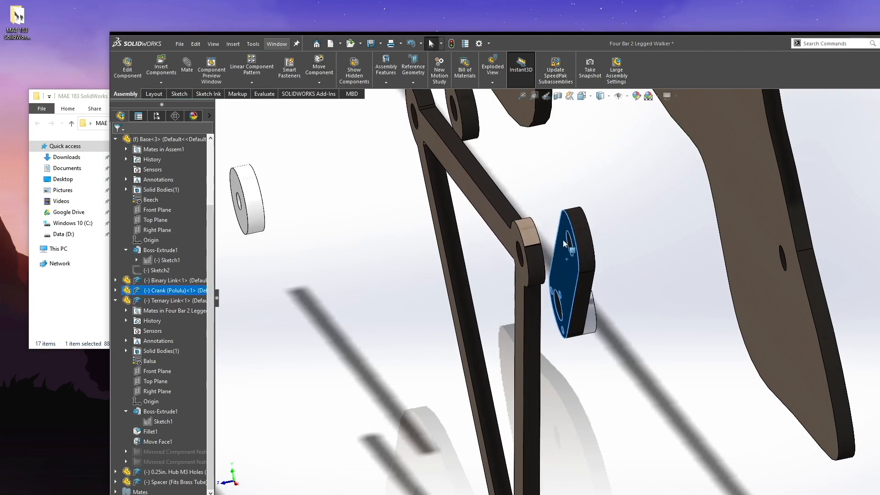
middle_drag(571, 311, 588, 268)
drag(587, 268, 552, 274)
middle_drag(530, 309, 637, 390)
scroll(461, 334, down, 5)
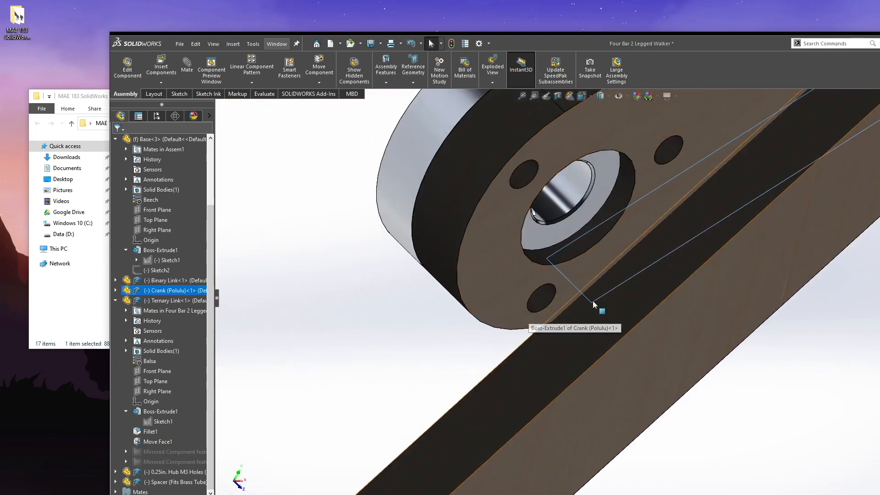
scroll(690, 205, up, 5)
middle_drag(690, 205, 551, 285)
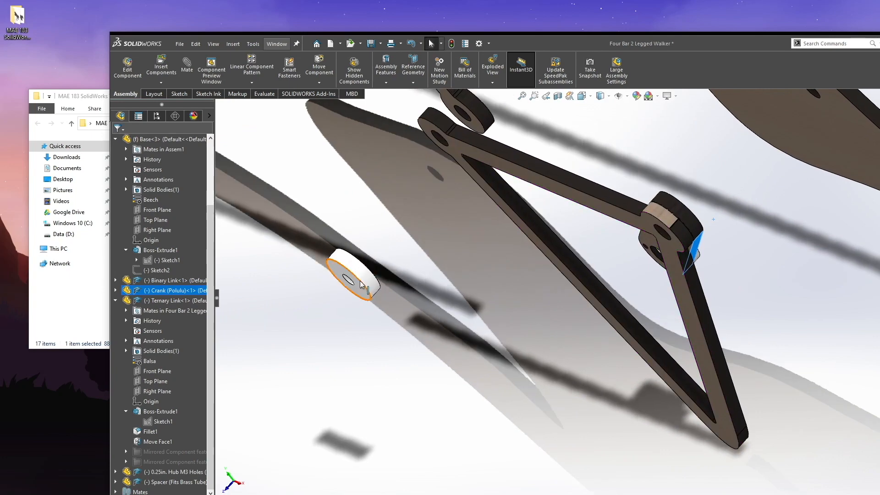
drag(365, 279, 756, 261)
scroll(713, 289, up, 3)
scroll(713, 288, down, 5)
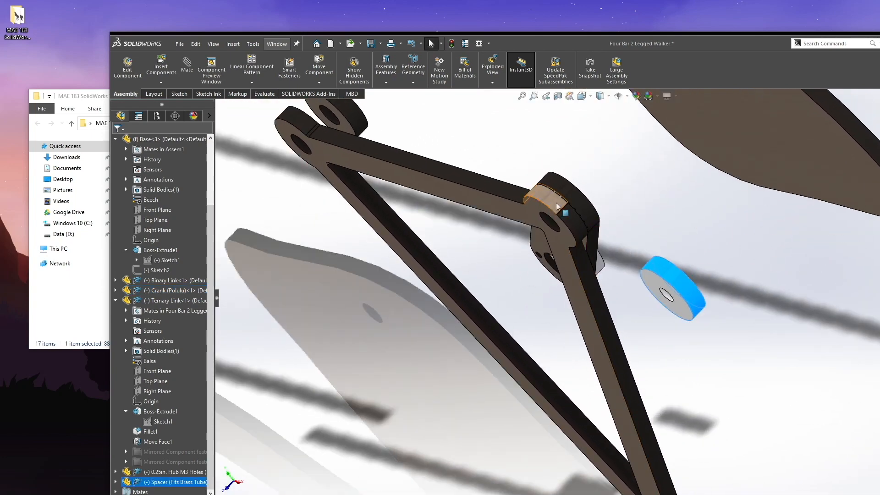
Step: Copy the appearance of the ternary link's dark edge face onto its light-coloured rounded end face
click(557, 207)
middle_drag(556, 206, 468, 166)
right_click(467, 165)
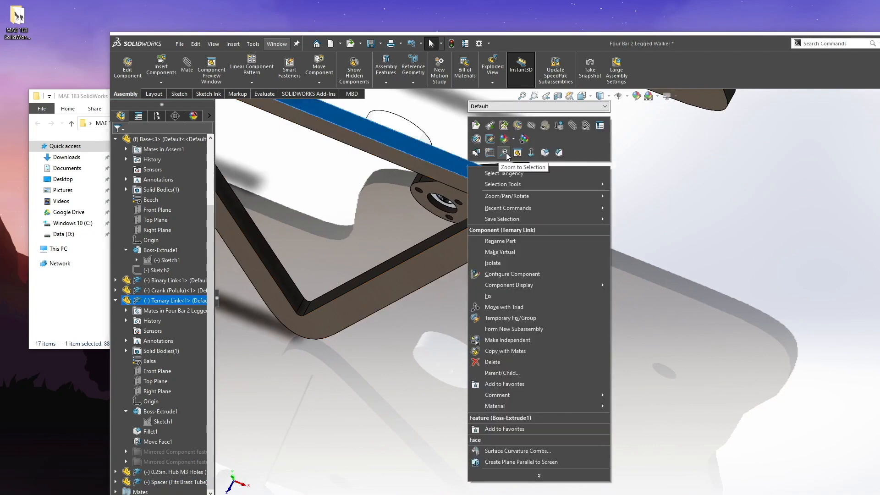
click(522, 139)
click(546, 197)
right_click(545, 197)
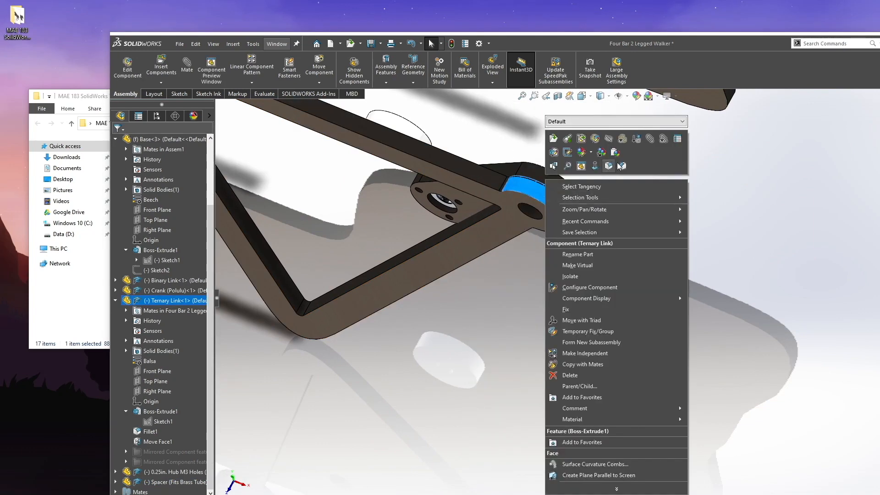
click(614, 152)
click(585, 152)
Step: Move the ternary link away from the crank to expose the crank's outer hole
middle_drag(640, 237, 490, 196)
middle_drag(604, 285, 578, 320)
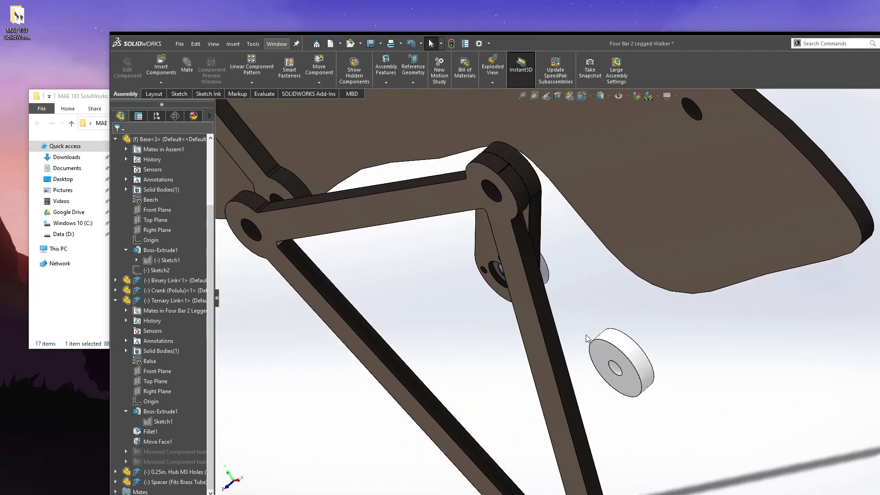
scroll(534, 320, down, 2)
click(520, 327)
drag(520, 327, 451, 430)
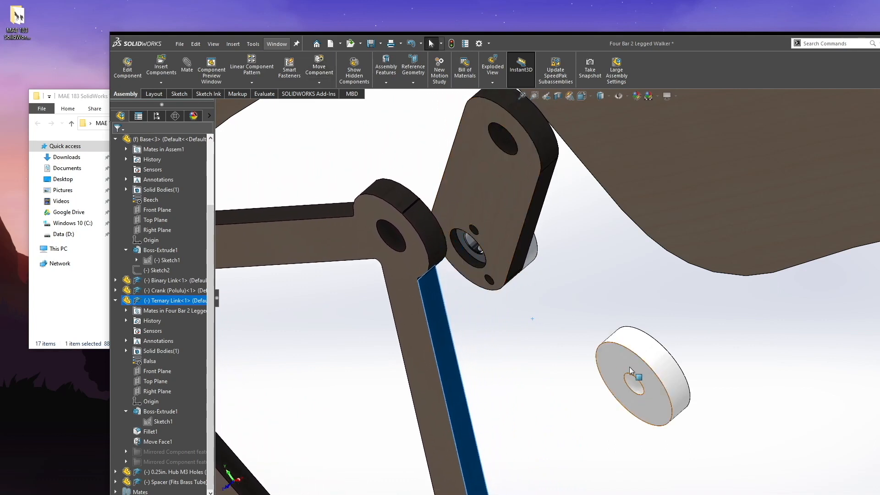
Step: Mate the spacer's bore concentric with the crank's outer hole using SmartMate
click(513, 170)
click(416, 290)
click(557, 337)
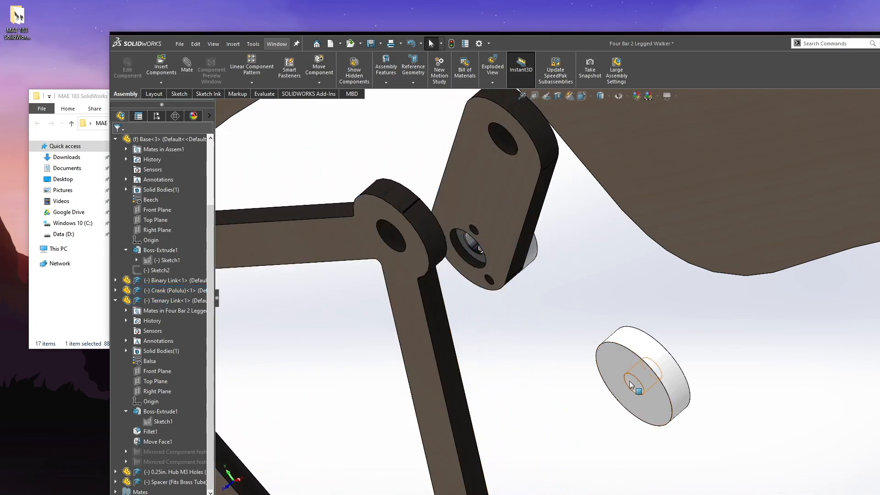
click(631, 385)
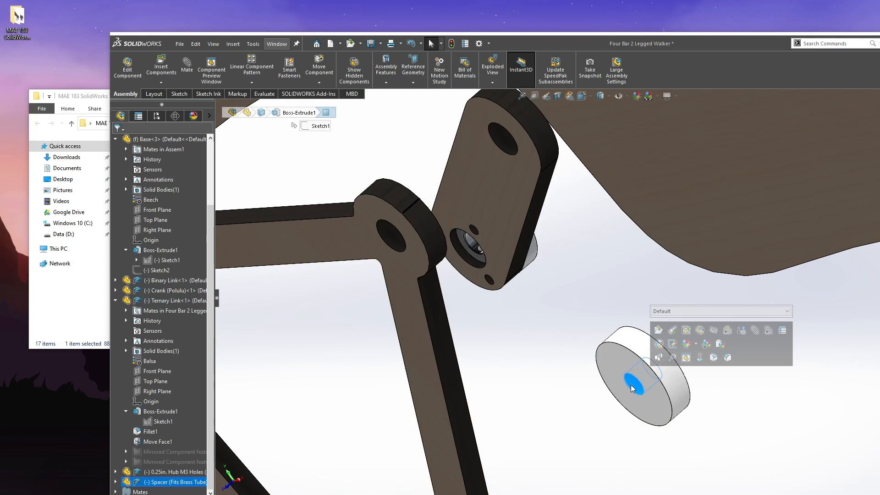
alt+drag(632, 389, 499, 197)
click(490, 121)
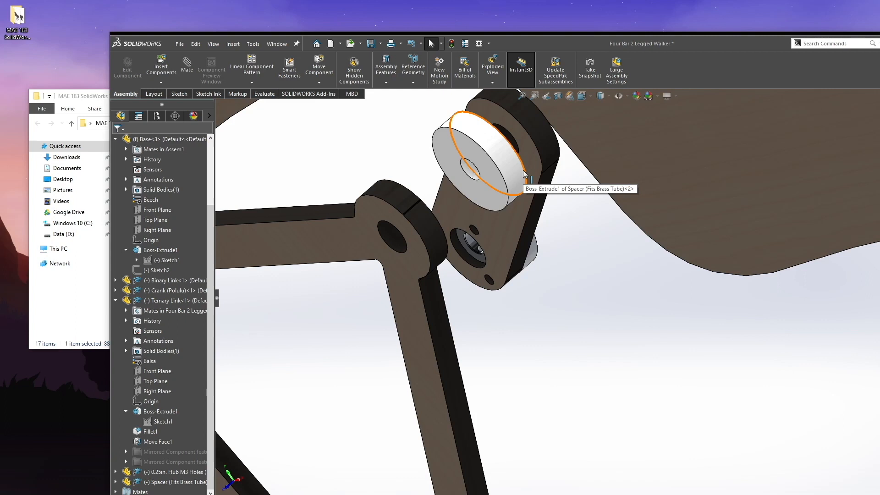
Step: Mate the spacer flush against the crank and the ternary link's pivot end flush against the spacer's outer face with SmartMates
alt+drag(525, 173, 529, 161)
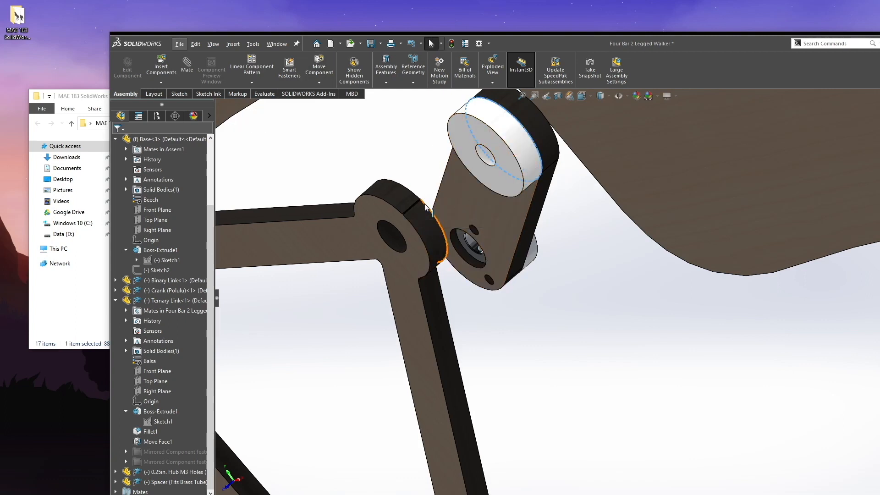
alt+drag(434, 198, 502, 156)
click(516, 208)
Step: Inspect the stacked ternary link, spacer and crank joint and nudge the crank to check it
scroll(559, 284, up, 5)
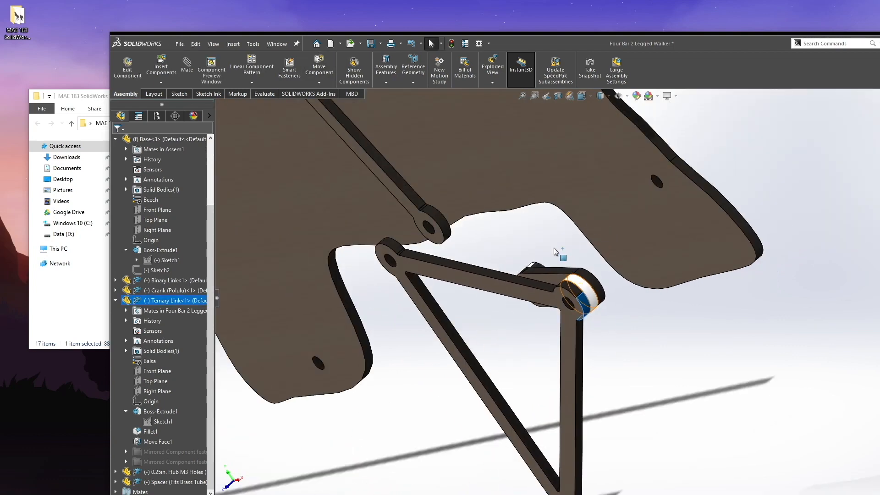
scroll(559, 257, up, 5)
middle_drag(568, 272, 495, 202)
scroll(559, 289, down, 8)
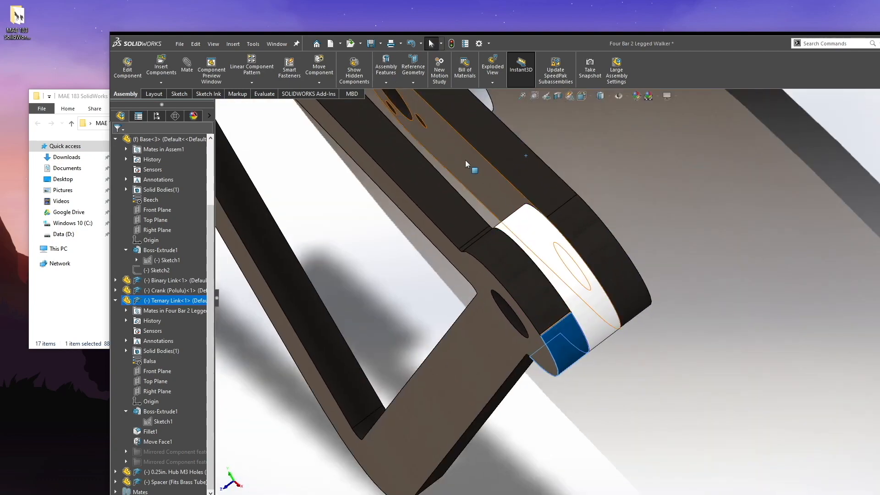
middle_drag(431, 202, 472, 117)
scroll(398, 298, up, 4)
drag(483, 309, 482, 285)
Step: Insert the M3 10mm Long Screw part from the MAE 183 SolidWorks Templates folder with configuration 94500A223
click(92, 299)
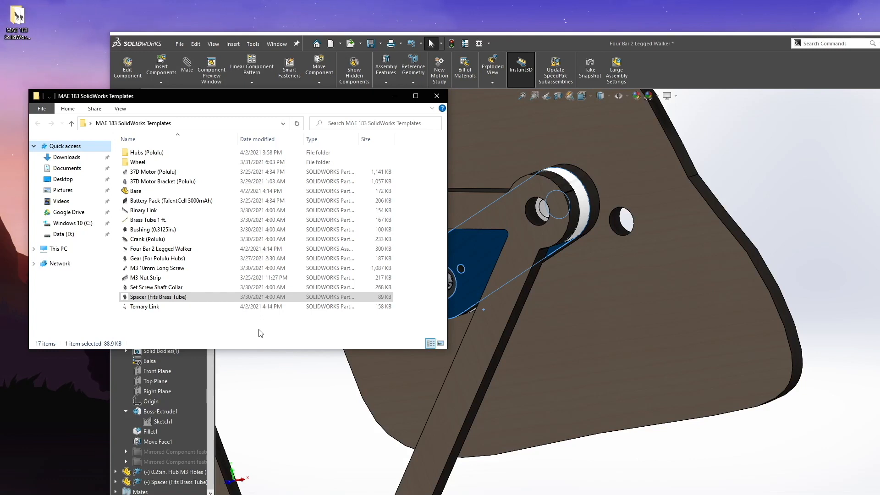
click(178, 327)
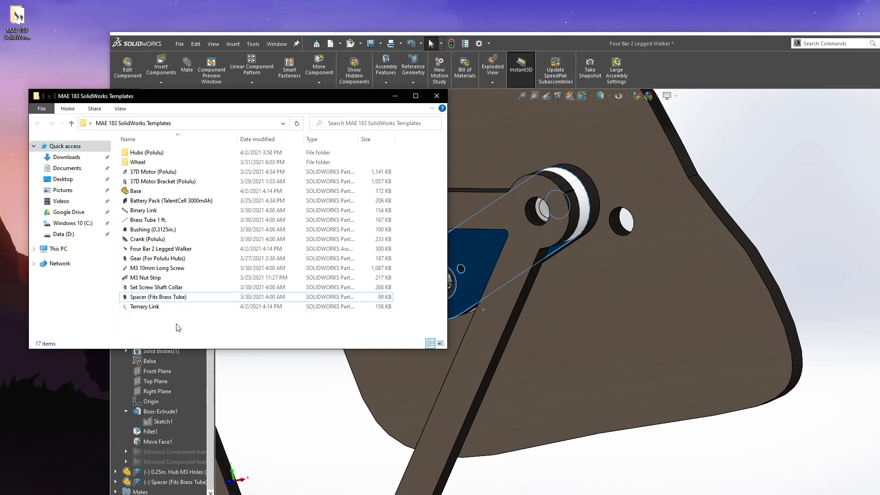
click(155, 269)
drag(342, 411, 343, 410)
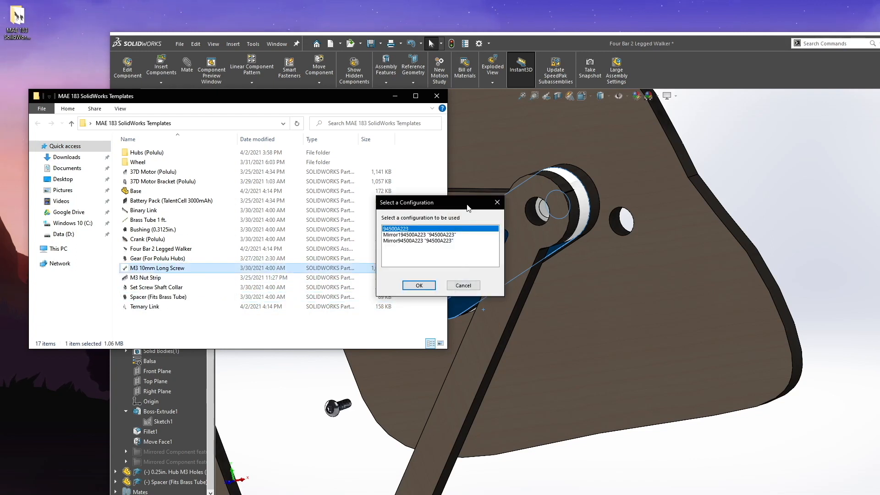
click(469, 207)
click(415, 285)
click(497, 260)
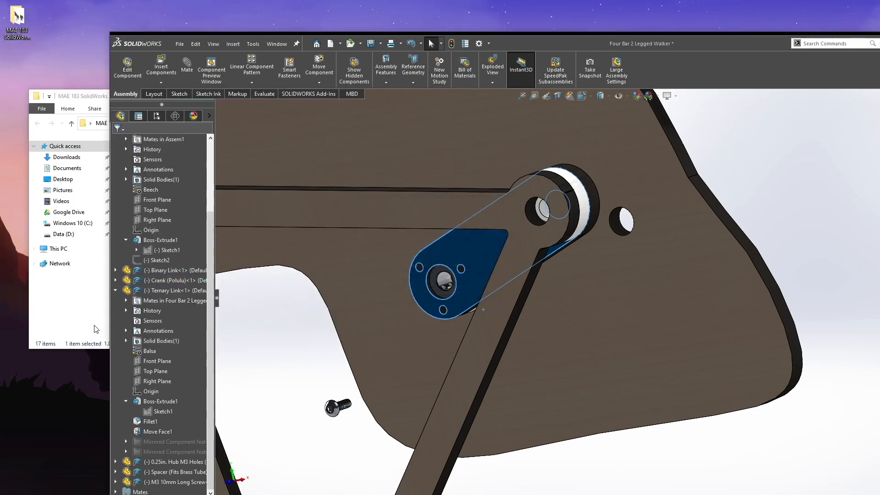
Step: Move the screw closer to the crank and rotate it so the underside of its head is exposed
scroll(283, 334, down, 3)
drag(375, 469, 362, 333)
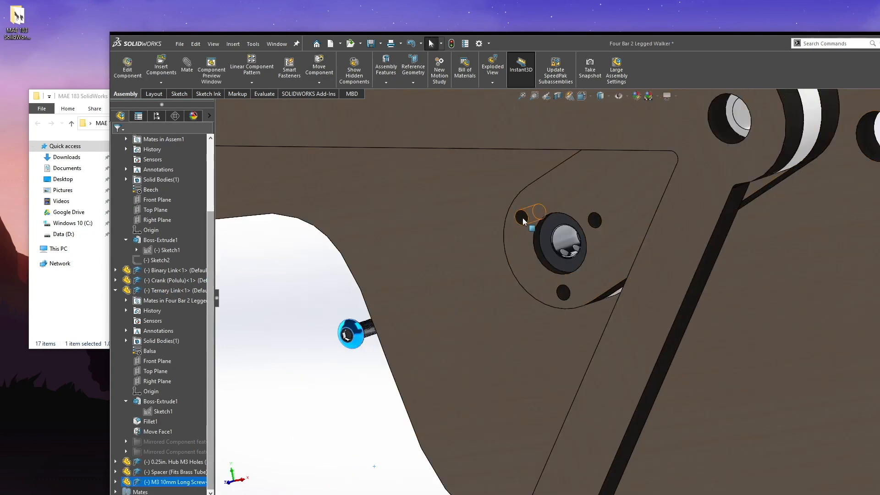
scroll(389, 337, down, 5)
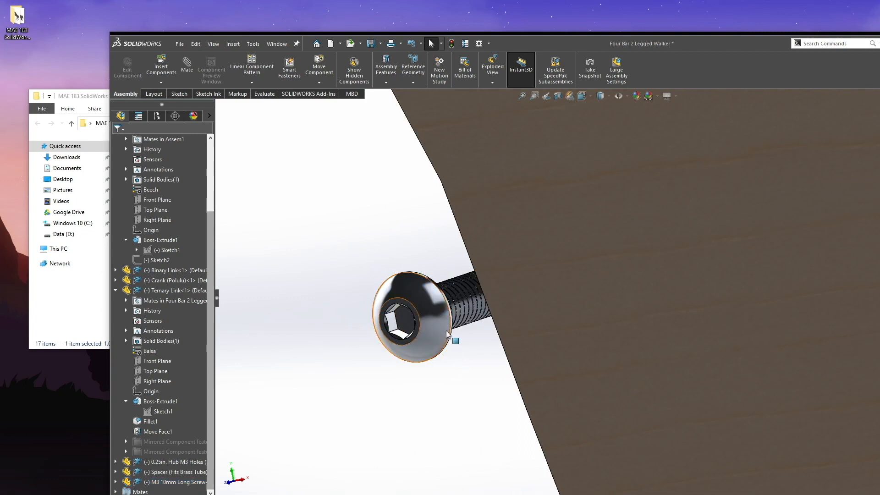
right_drag(433, 329, 393, 369)
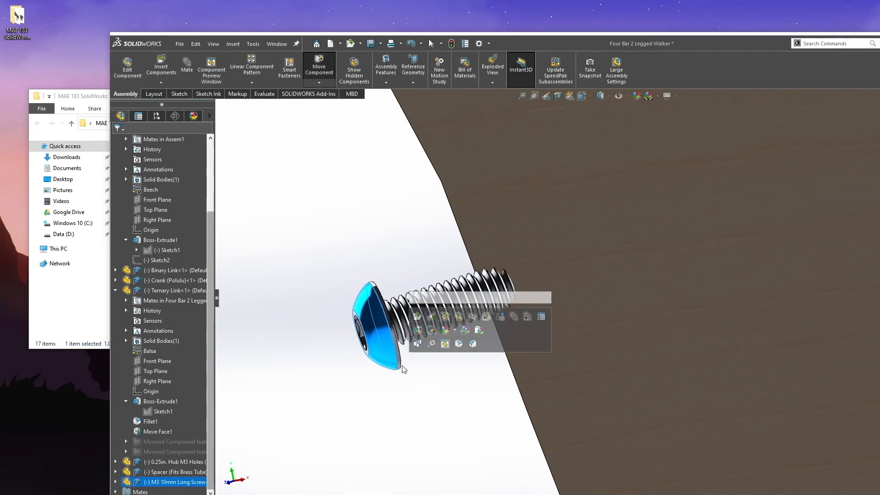
click(414, 367)
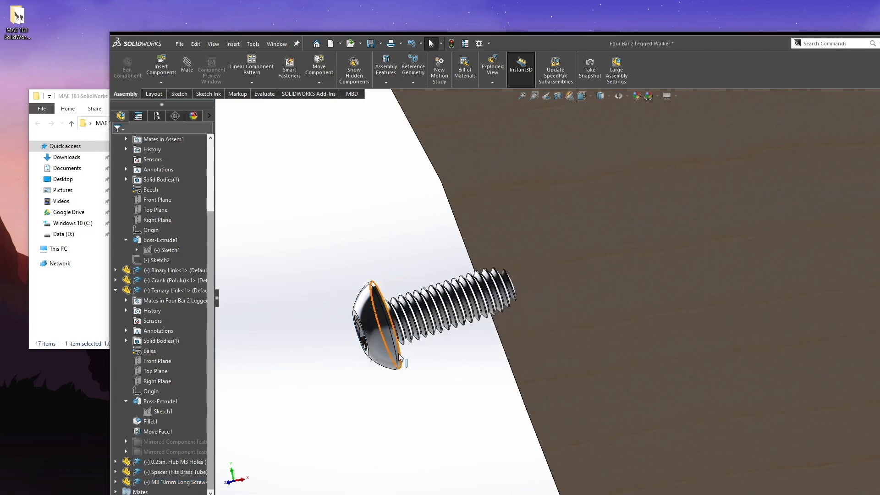
Step: Mate the screw concentric with the crank's small mounting hole nearest its rounded end
click(398, 355)
key(m)
scroll(662, 293, up, 8)
scroll(679, 243, down, 6)
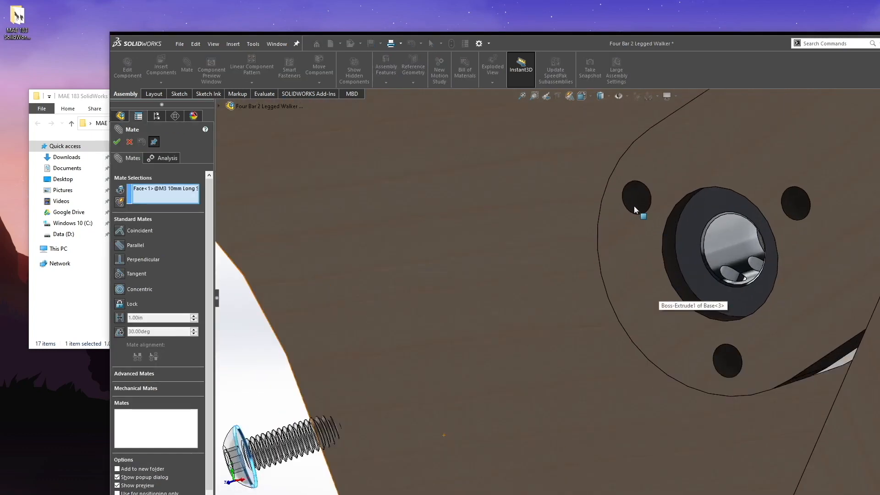
click(634, 203)
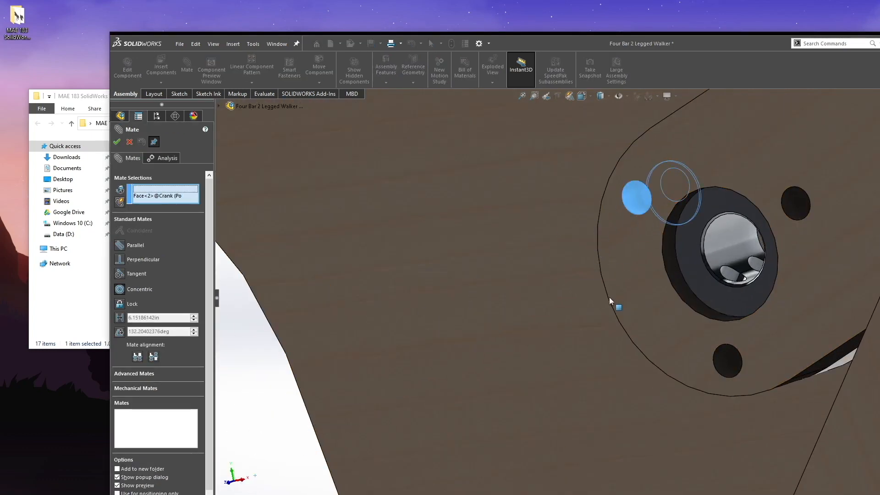
click(727, 275)
middle_drag(648, 219, 673, 197)
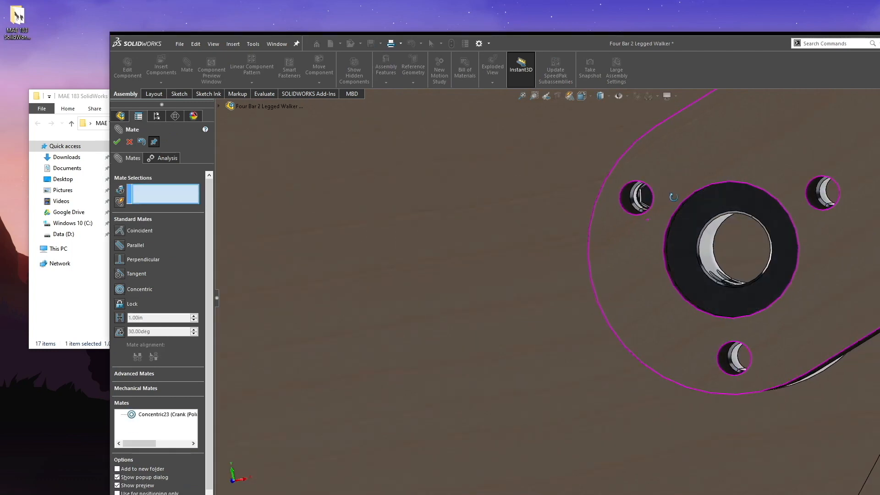
Step: Pull the screw out of the hole and mate the underside of its head coincident with the crank's outer face
drag(647, 198, 534, 233)
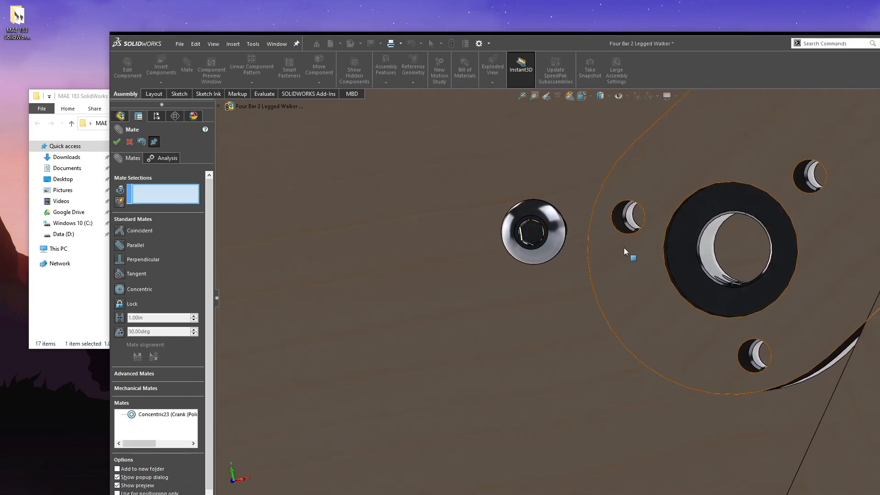
middle_drag(624, 250, 588, 281)
scroll(288, 374, down, 4)
middle_drag(350, 351, 299, 399)
click(312, 401)
scroll(546, 273, up, 5)
mouse_move(545, 274)
middle_down()
mouse_move(525, 277)
mouse_move(541, 276)
middle_up()
scroll(589, 272, up, 4)
scroll(708, 251, down, 5)
middle_drag(709, 253, 727, 246)
click(730, 220)
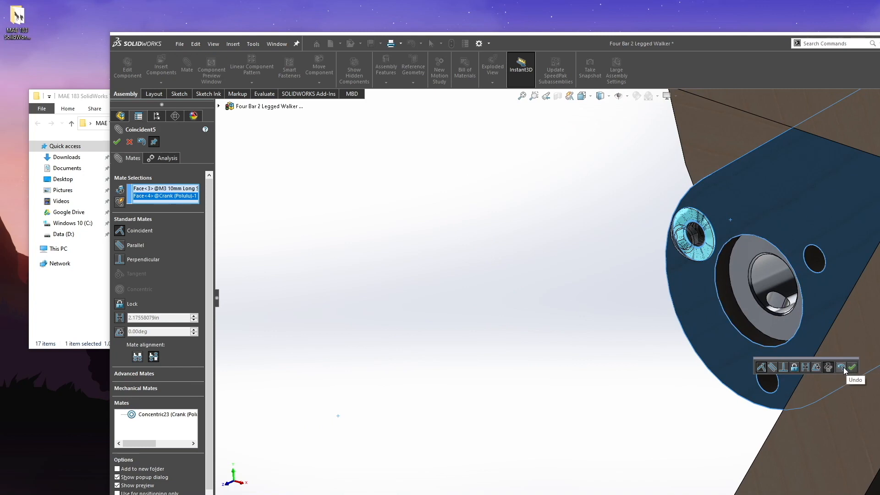
click(852, 367)
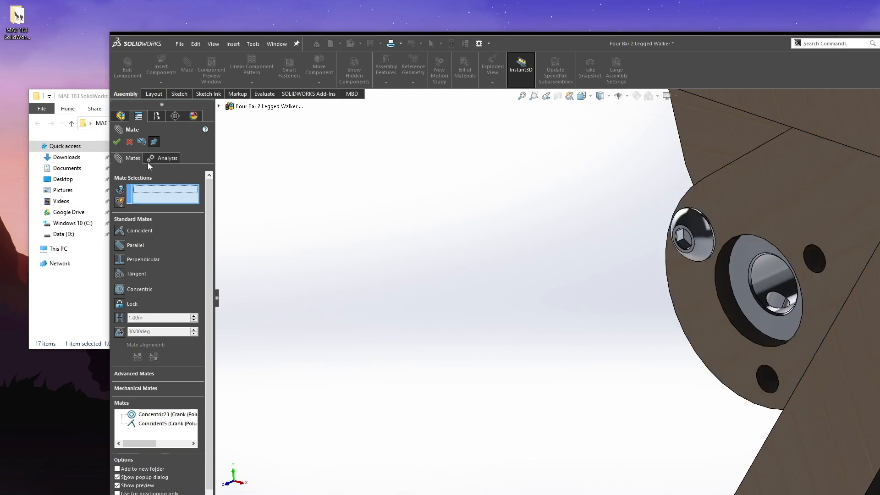
click(118, 142)
Step: Copy the screw with its mates into the crank mounting hole on the link side, seating it on the crank's outer face
scroll(636, 291, down, 5)
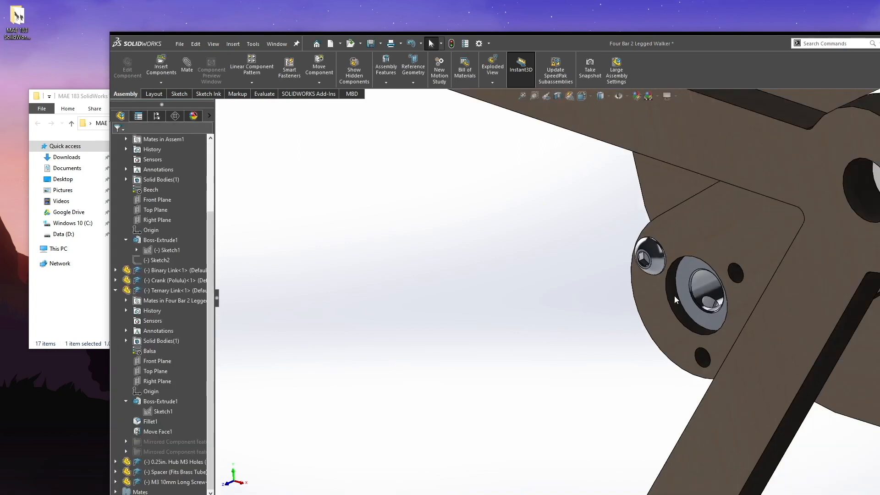
middle_drag(710, 305, 770, 323)
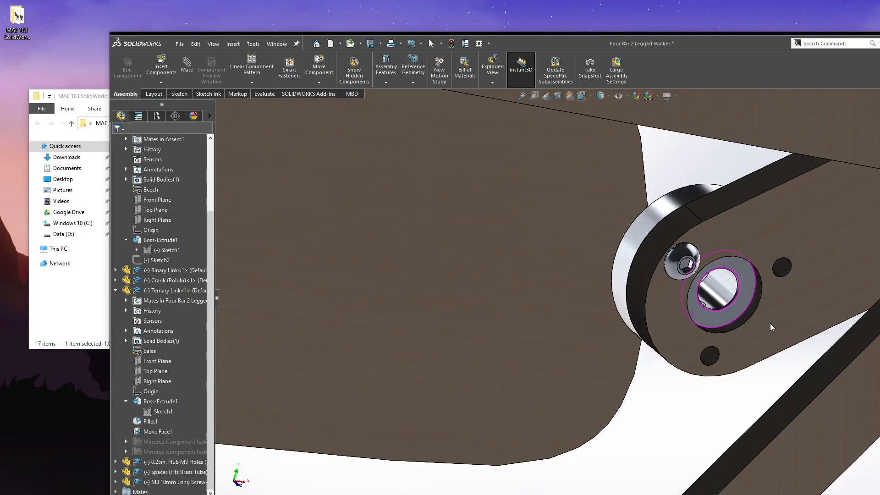
scroll(772, 269, down, 2)
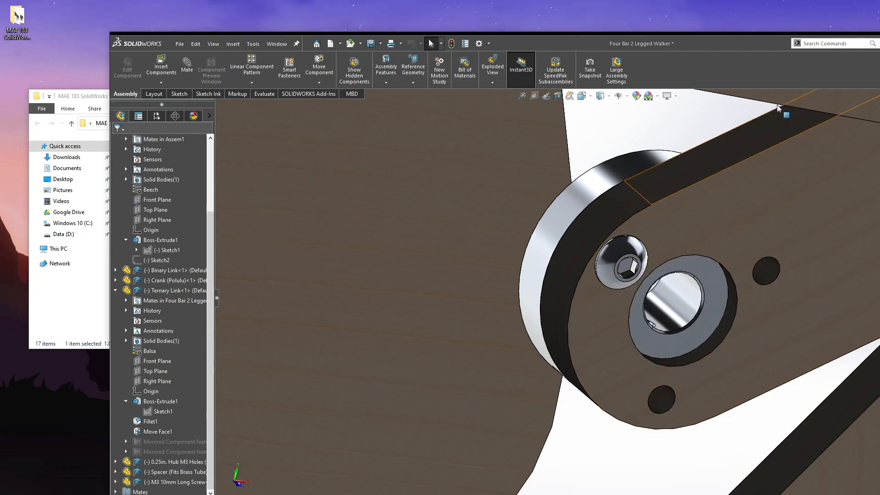
double_click(705, 43)
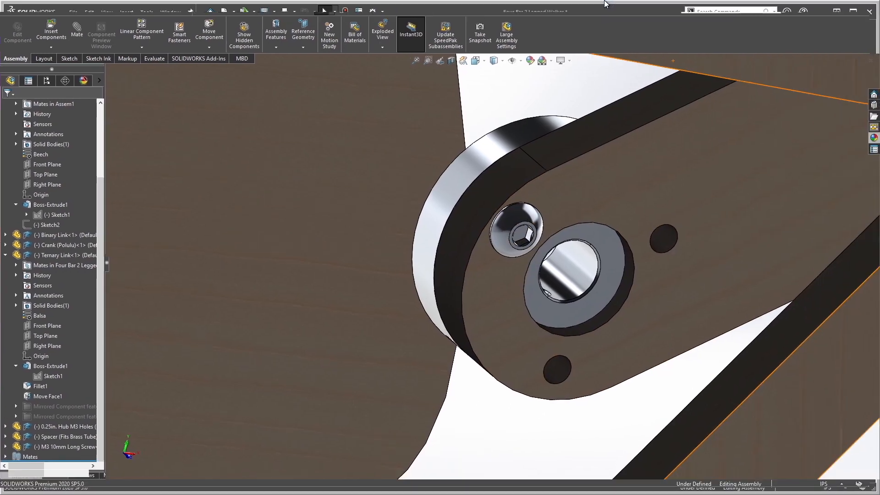
right_click(515, 216)
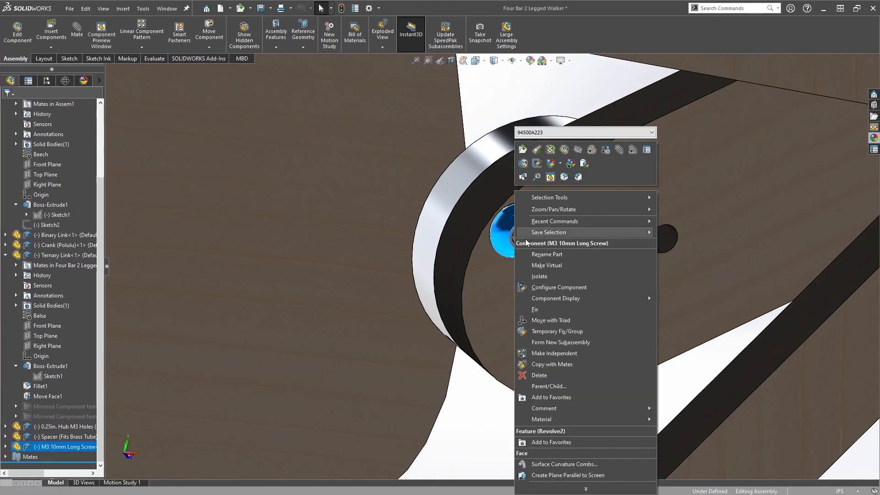
click(555, 365)
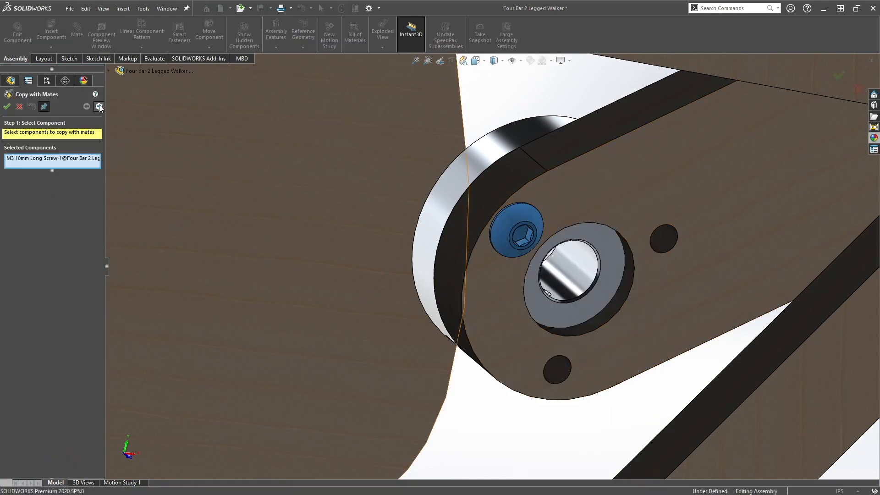
click(99, 106)
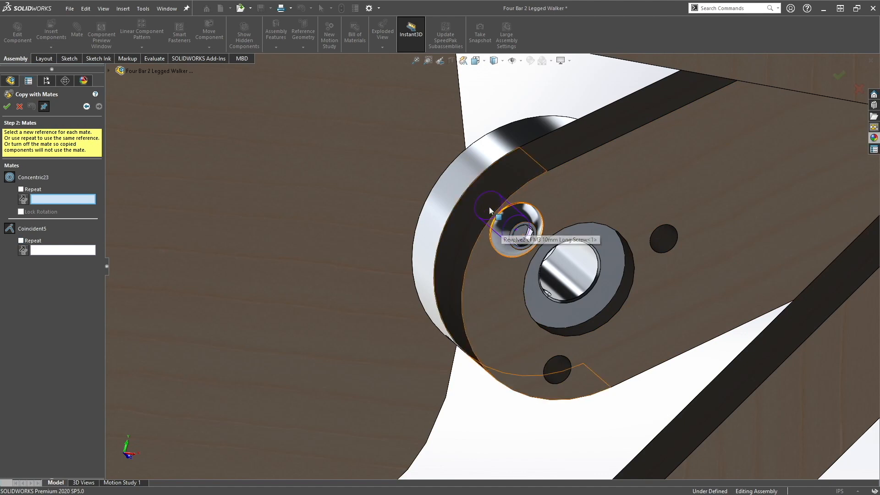
click(665, 237)
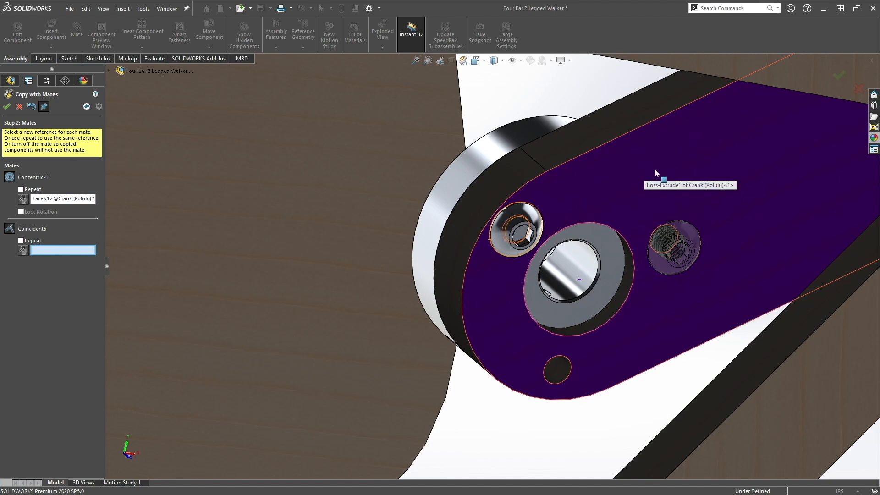
click(627, 178)
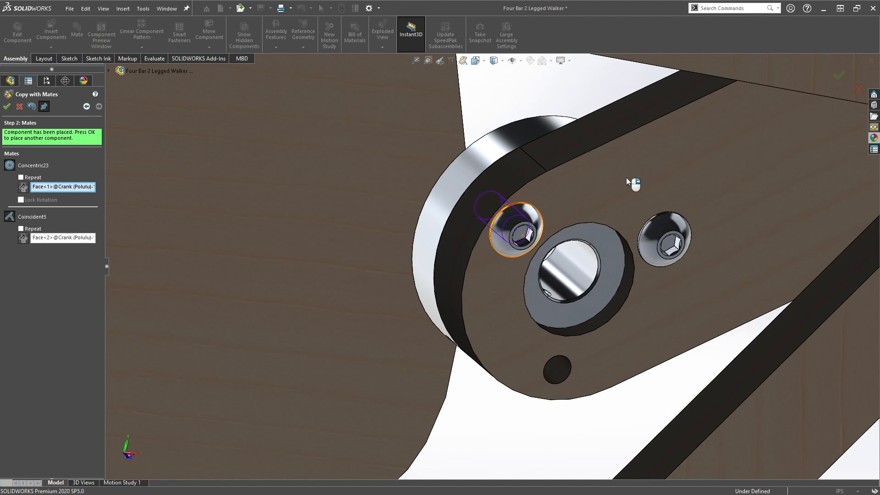
right_click(626, 177)
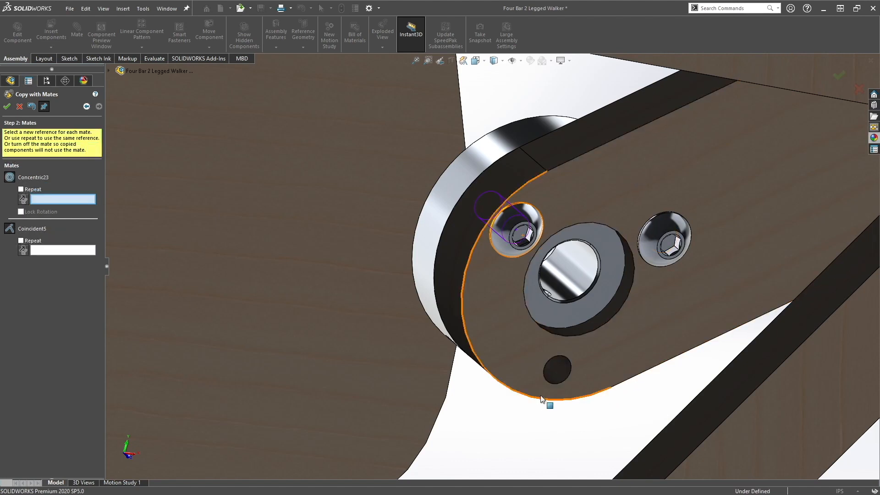
Step: Place another mated copy of the screw in the crank's remaining mounting hole and finish Copy with Mates
click(563, 391)
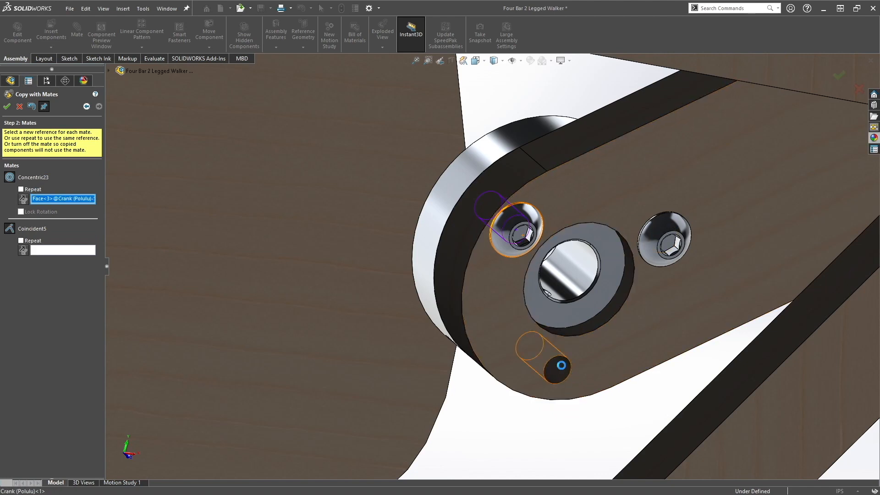
click(601, 359)
right_click(486, 310)
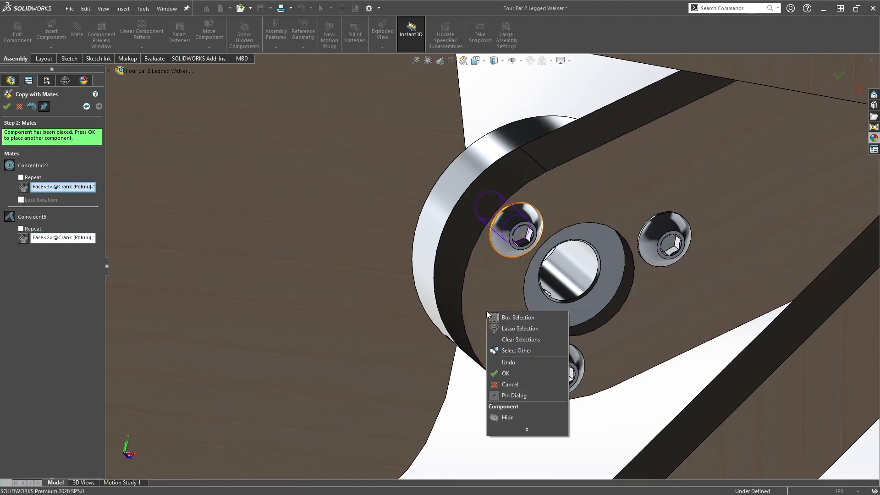
click(7, 106)
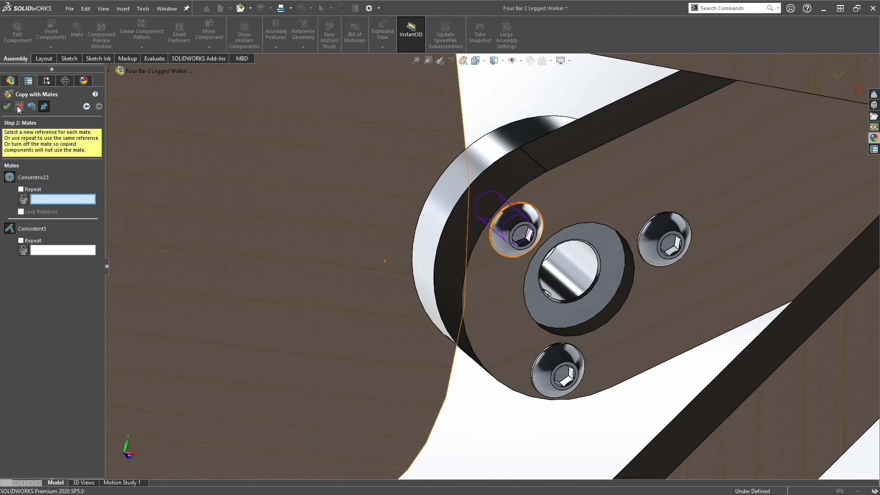
click(19, 107)
Step: Examine the three hub screws on the crank and the open pivot hole joining the ternary link and spacer
scroll(575, 277, up, 3)
middle_drag(576, 278, 598, 244)
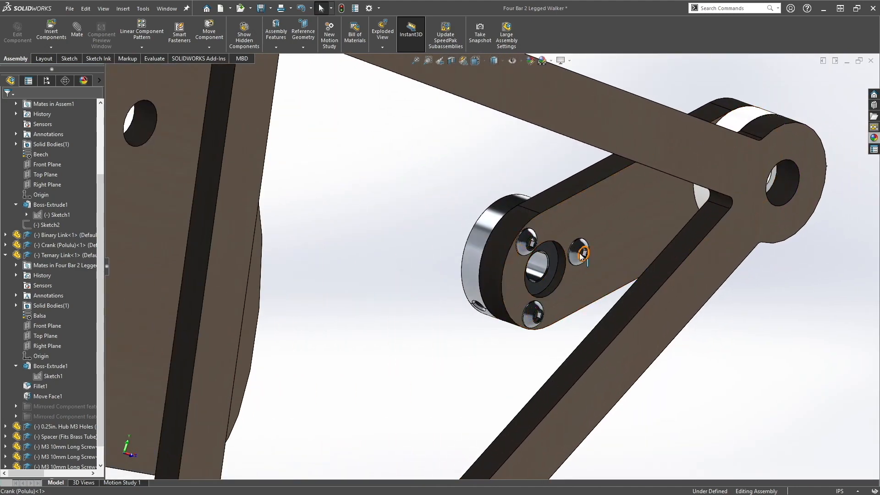
middle_drag(575, 274, 554, 265)
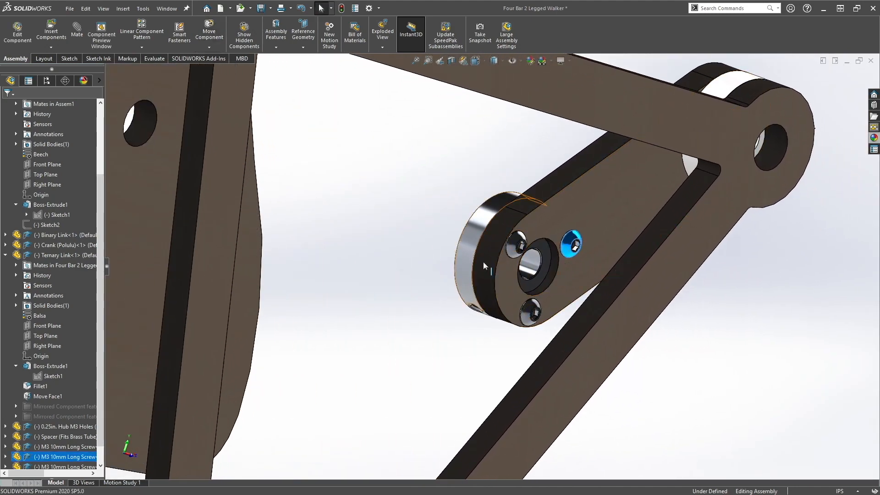
click(421, 176)
scroll(421, 176, up, 1)
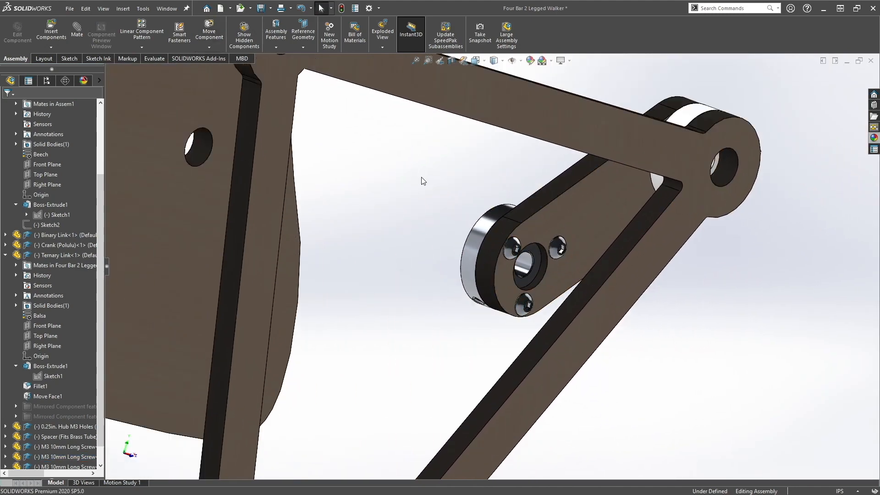
scroll(421, 177, up, 7)
middle_drag(441, 240, 361, 249)
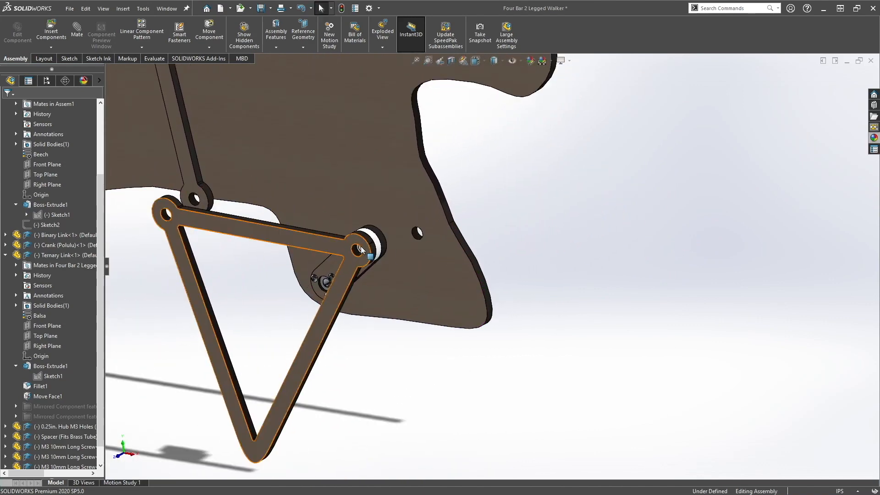
scroll(362, 249, down, 4)
scroll(397, 251, down, 2)
mouse_move(412, 281)
middle_down()
mouse_move(428, 248)
mouse_move(413, 262)
mouse_move(460, 213)
mouse_move(468, 251)
mouse_move(436, 285)
mouse_move(415, 285)
middle_up()
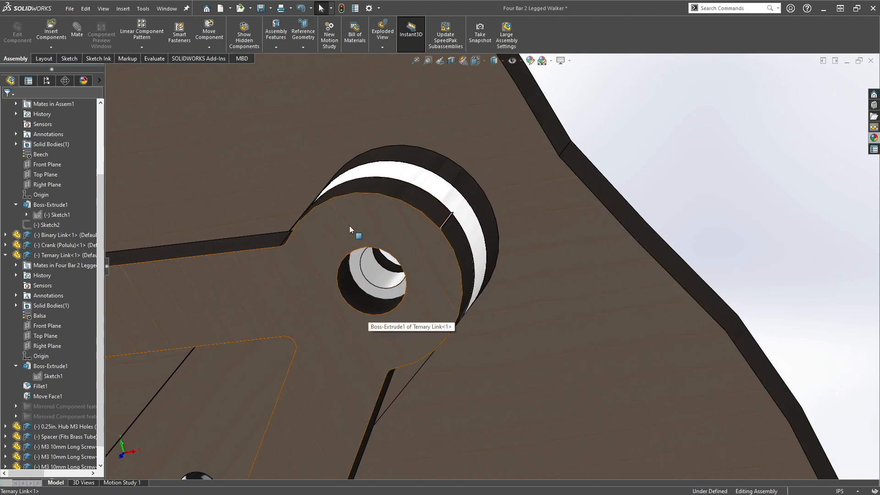
Step: Insert the Bushing (0.3125in.) part from the templates folder with its default configuration beside the base
drag(394, 5, 567, 26)
click(146, 220)
drag(145, 229, 789, 160)
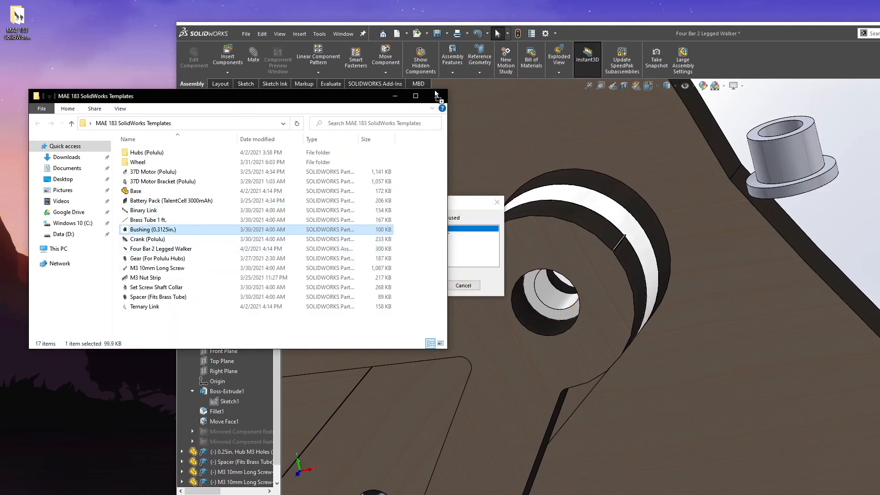
click(469, 240)
click(399, 229)
click(420, 283)
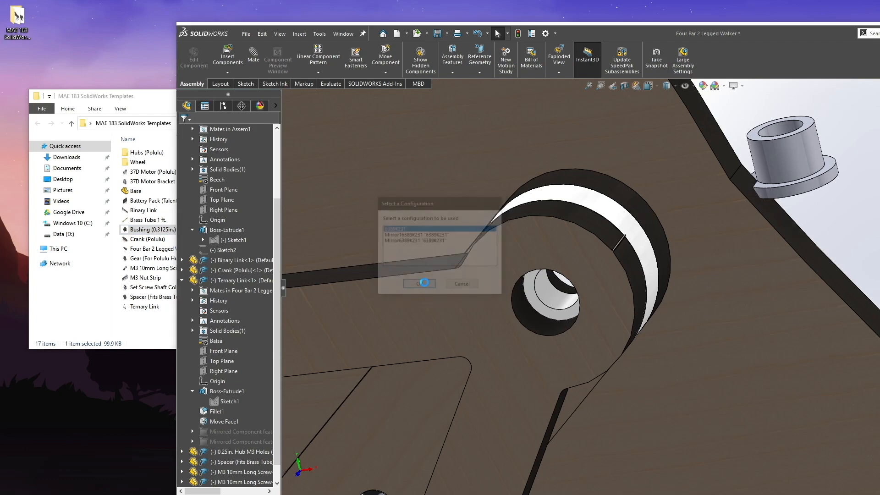
key(Return)
click(141, 96)
drag(586, 28, 518, 0)
Step: Move the bushing into the open space just outside the base's edge
scroll(654, 174, up, 2)
drag(580, 172, 655, 206)
middle_drag(672, 253, 655, 263)
scroll(637, 287, up, 6)
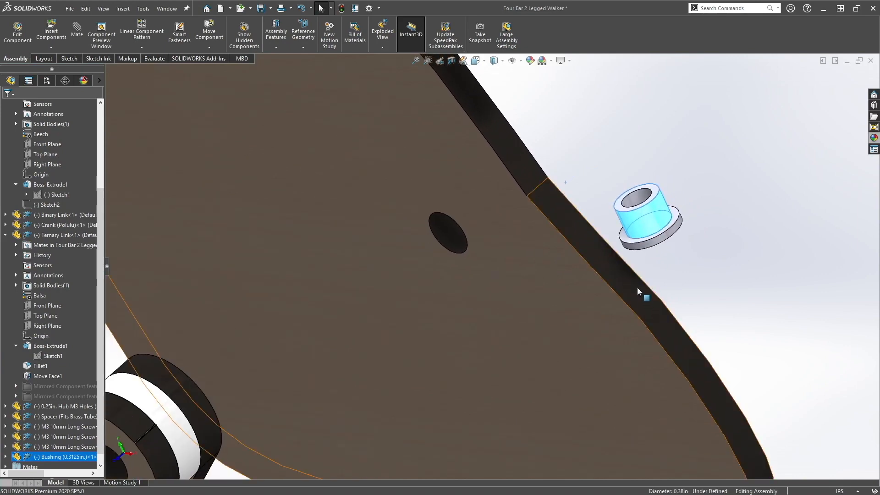
Step: SmartMate the bushing into the ternary link's pivot hole with its flange seated against the link's outer face
drag(540, 250, 353, 367)
scroll(326, 390, down, 6)
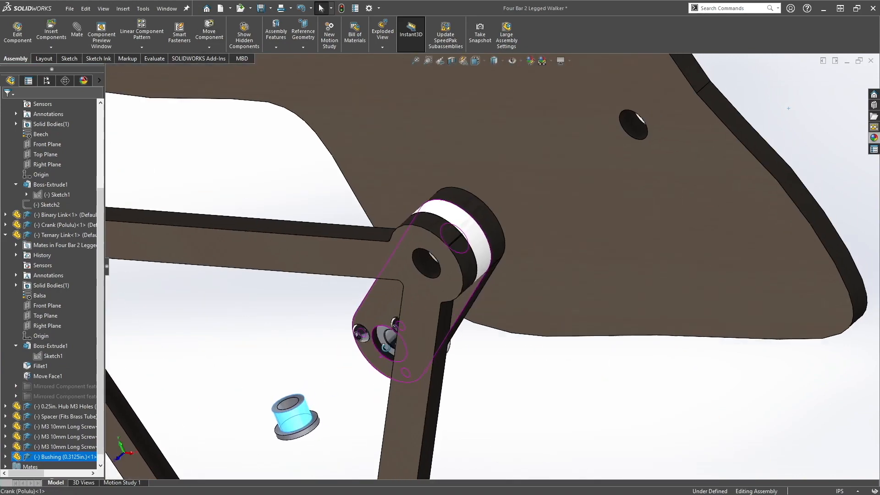
alt+drag(294, 419, 453, 240)
click(569, 234)
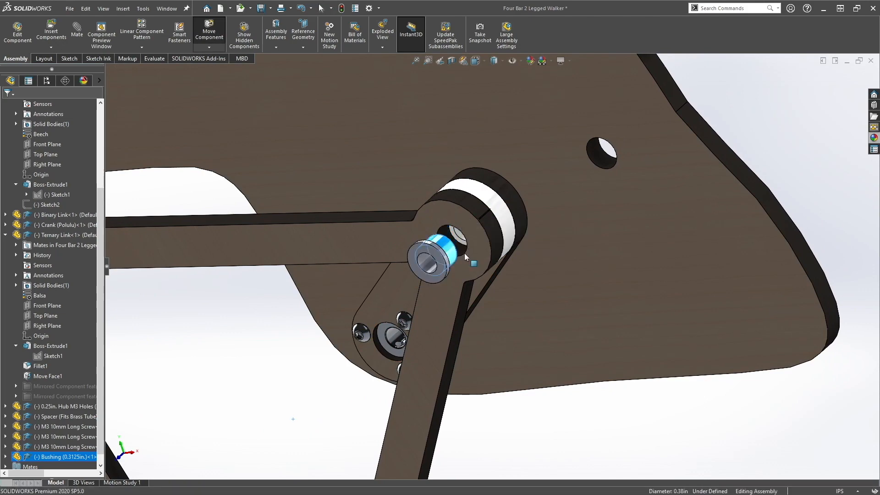
scroll(458, 262, down, 5)
alt+drag(434, 280, 510, 240)
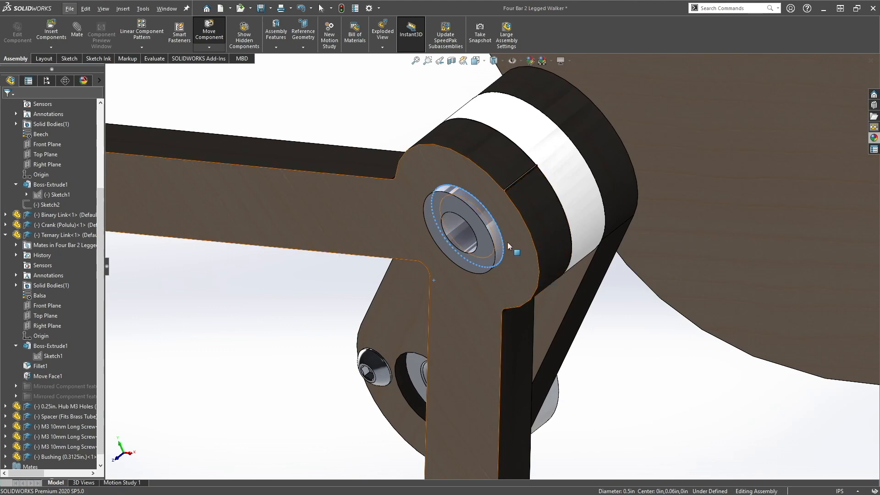
Step: Copy the bushing with mates into the crank's pivot hole, seating it on the crank's outer face with Concentric27 turned off
right_click(486, 246)
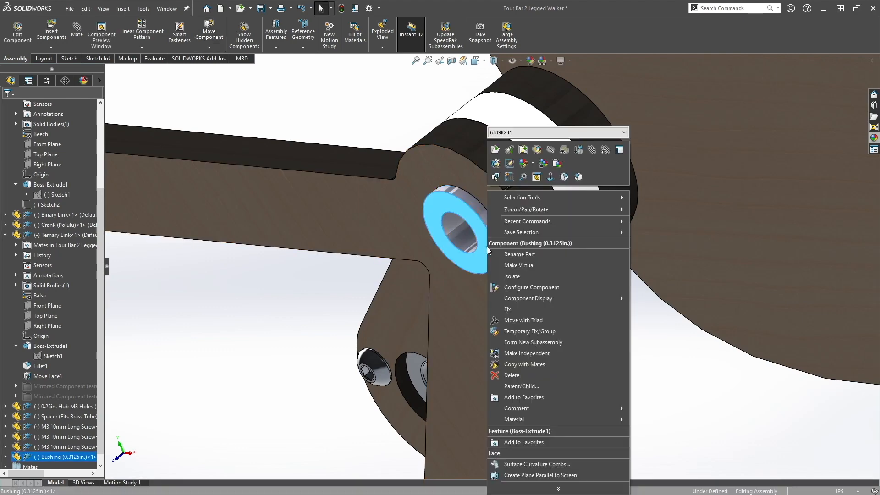
click(516, 364)
middle_drag(605, 153, 462, 135)
scroll(616, 144, up, 3)
scroll(487, 243, down, 2)
scroll(487, 246, down, 3)
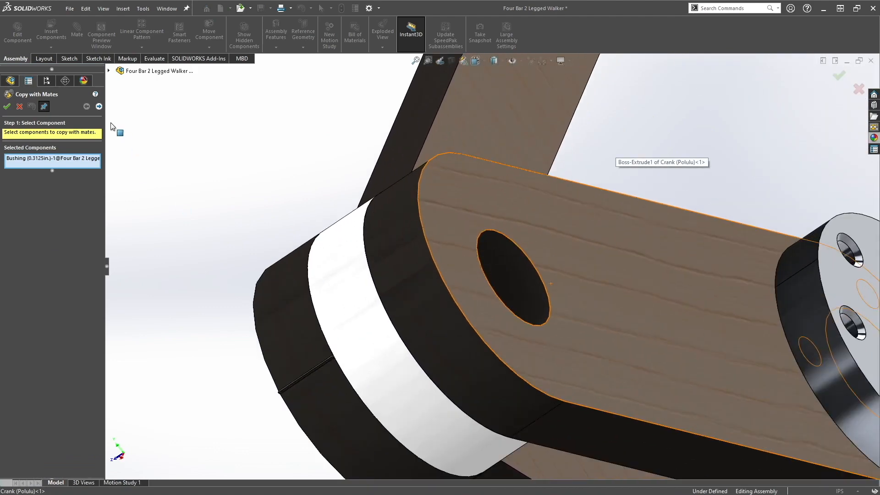
click(99, 106)
click(514, 269)
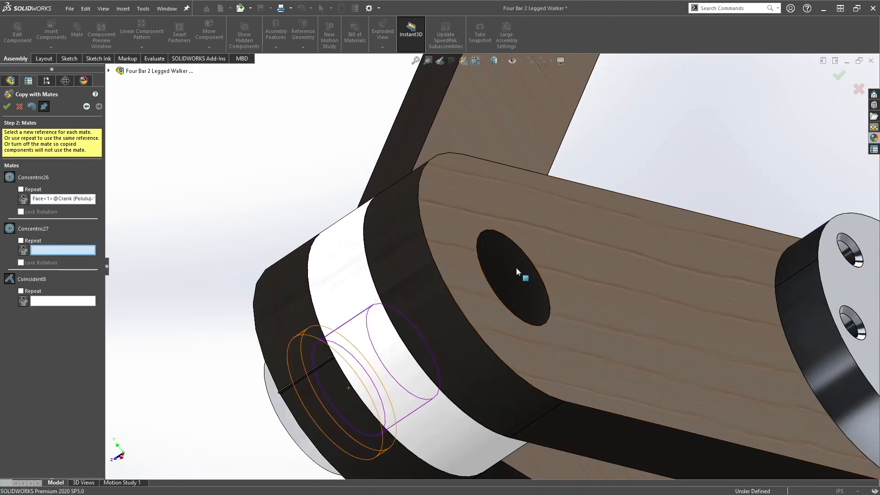
click(9, 229)
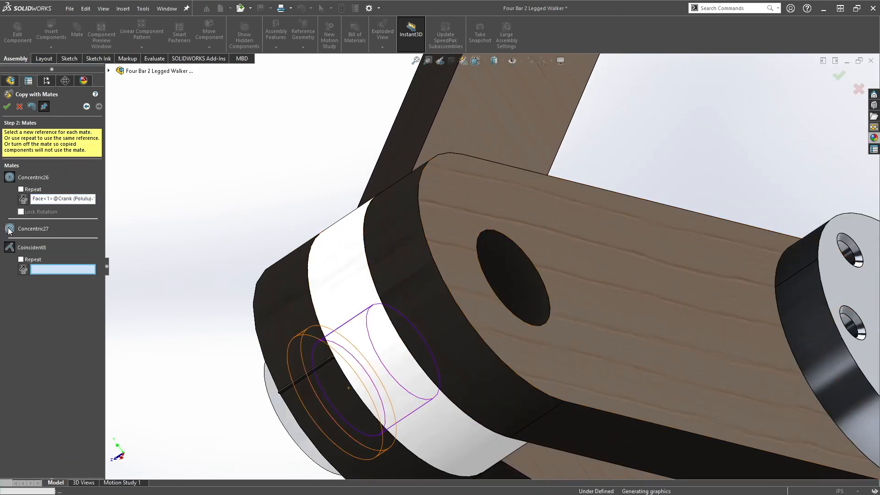
click(530, 263)
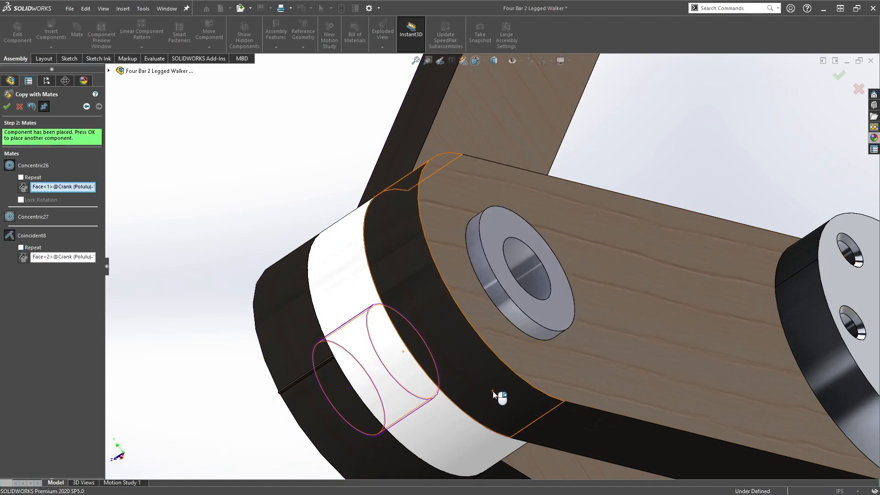
click(7, 107)
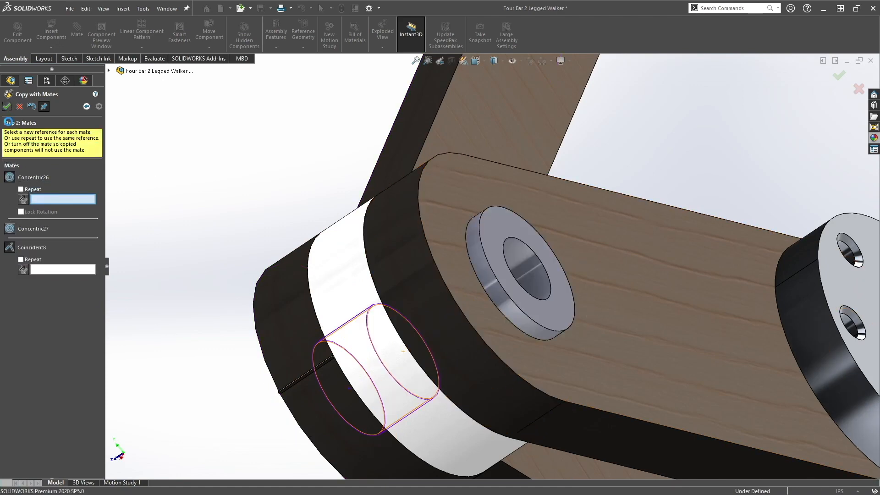
Step: Examine the bushing in the ternary link and its alignment with the crank joint
middle_drag(328, 268, 384, 238)
scroll(411, 342, up, 4)
middle_drag(411, 343, 432, 321)
click(425, 304)
drag(433, 321, 433, 319)
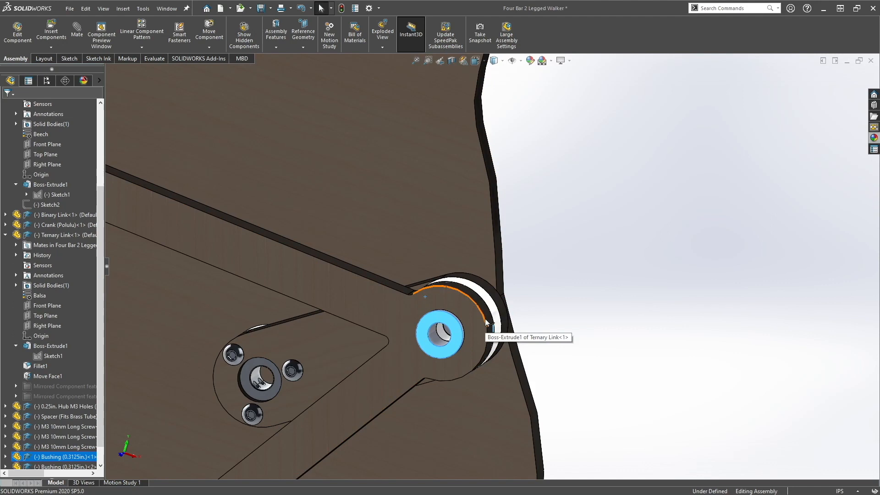
click(602, 322)
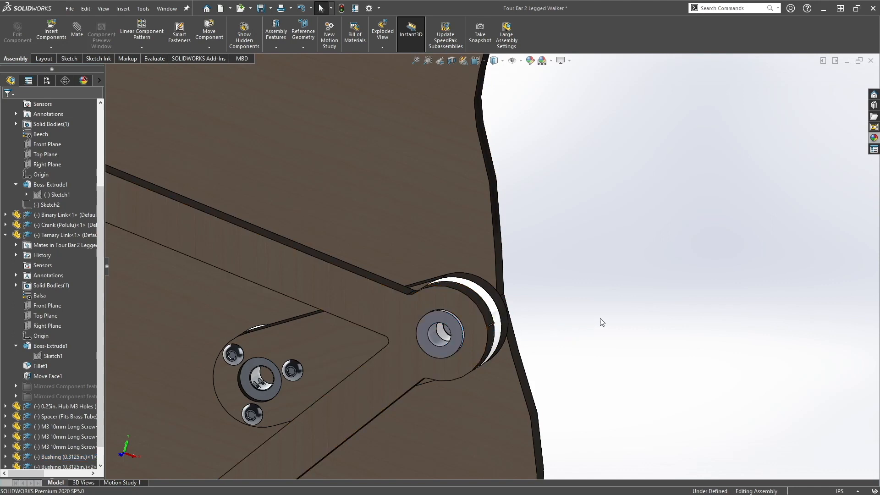
middle_drag(602, 323, 556, 188)
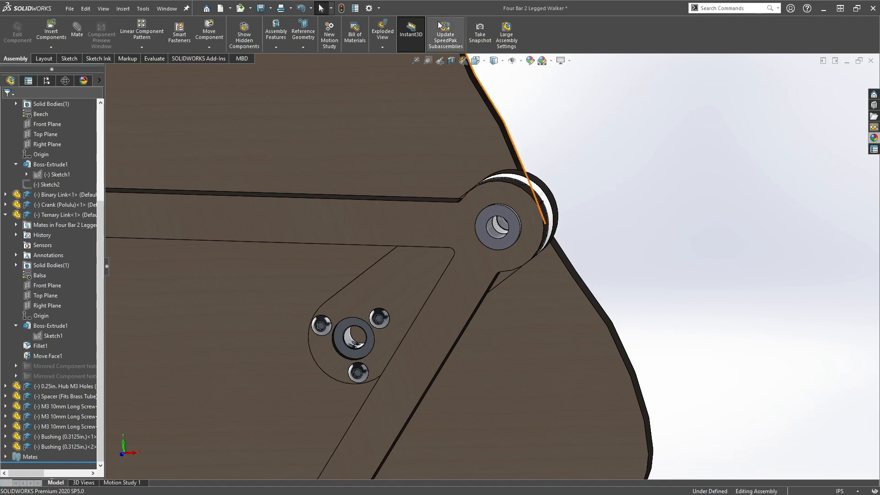
Step: Insert the Set Screw Shaft Collar part from the templates folder with its default configuration beside the base
drag(419, 7, 566, 24)
double_click(17, 21)
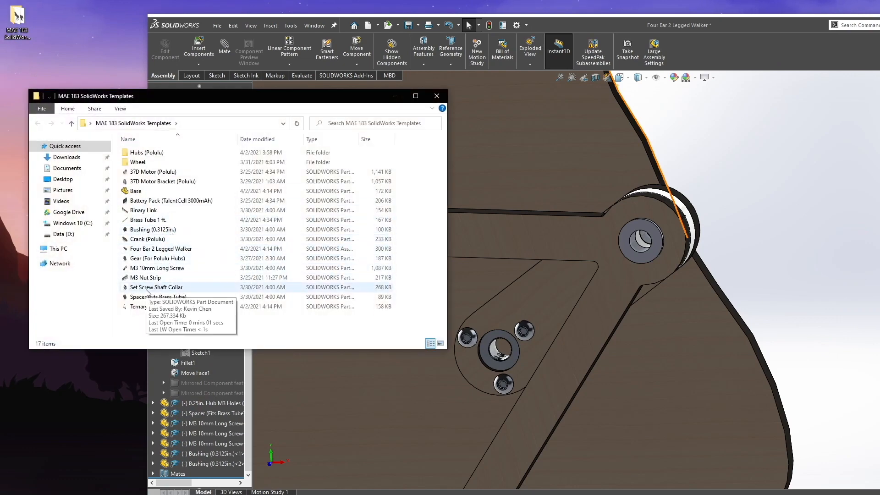
drag(145, 290, 770, 202)
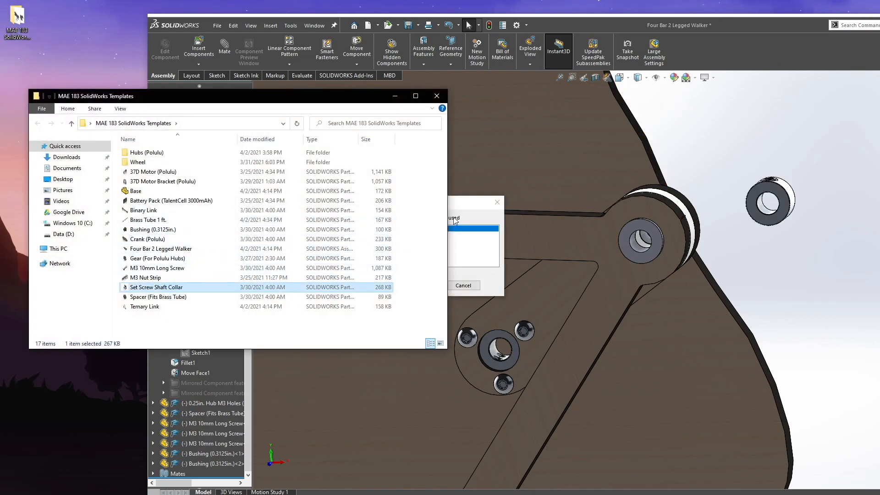
click(467, 205)
click(420, 283)
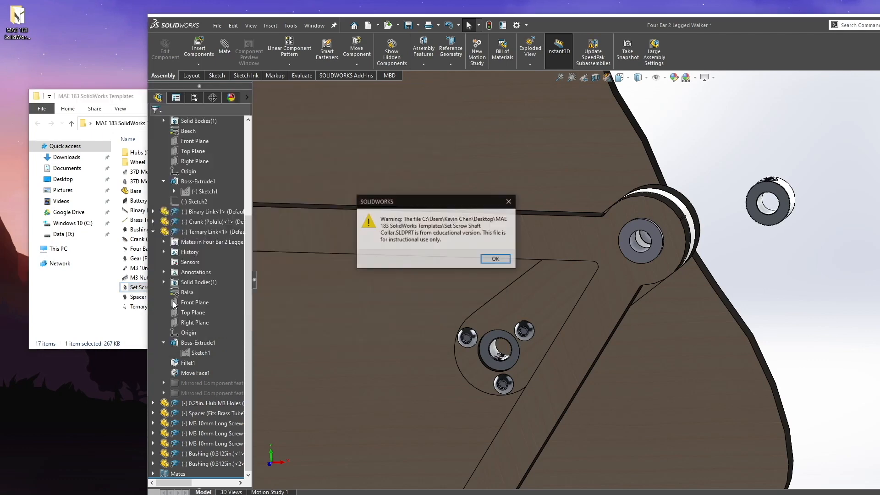
click(493, 264)
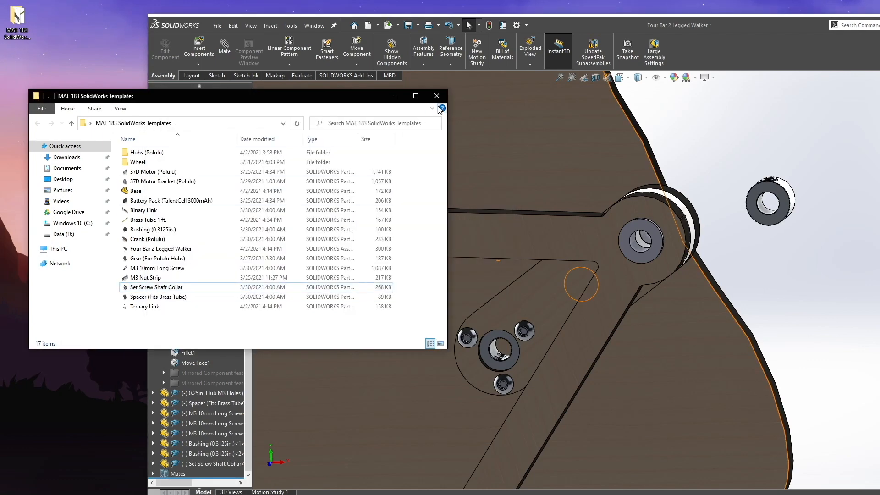
click(595, 151)
drag(680, 41, 557, 1)
Step: SmartMate the set screw shaft collar's bore concentric with the bushing on the ternary link
scroll(554, 226, up, 4)
middle_drag(546, 252, 528, 269)
scroll(528, 269, up, 3)
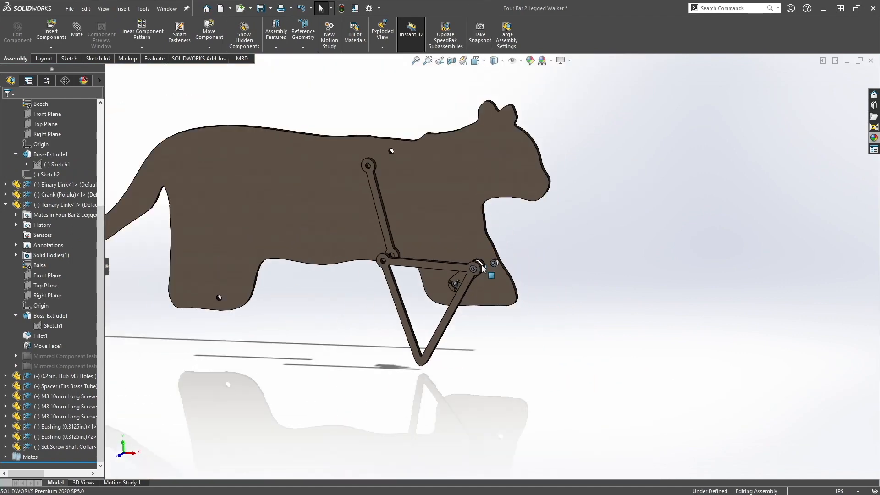
scroll(488, 266, down, 8)
alt+drag(546, 275, 319, 343)
click(307, 352)
middle_drag(341, 320, 337, 356)
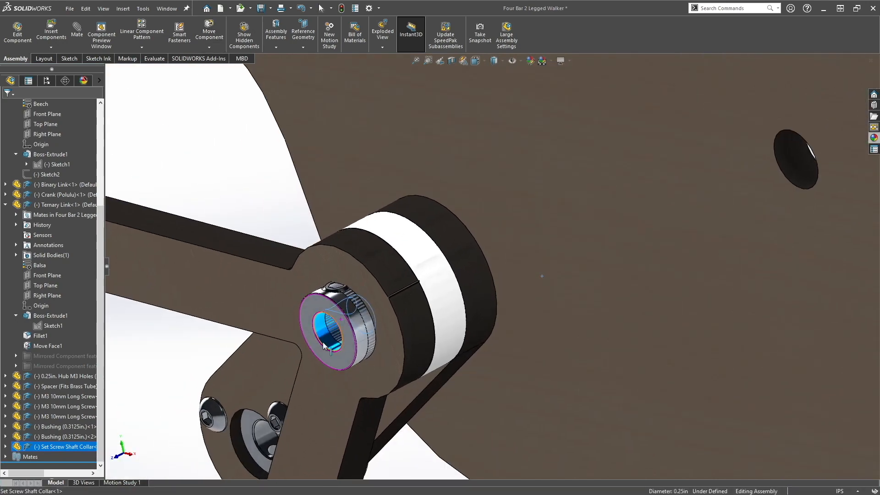
Step: Pull the shaft collar off the joint along its axis and mate its inner end face coincident with the bushing's flange face
drag(337, 357, 342, 331)
click(359, 351)
middle_drag(342, 331, 318, 342)
scroll(330, 340, down, 5)
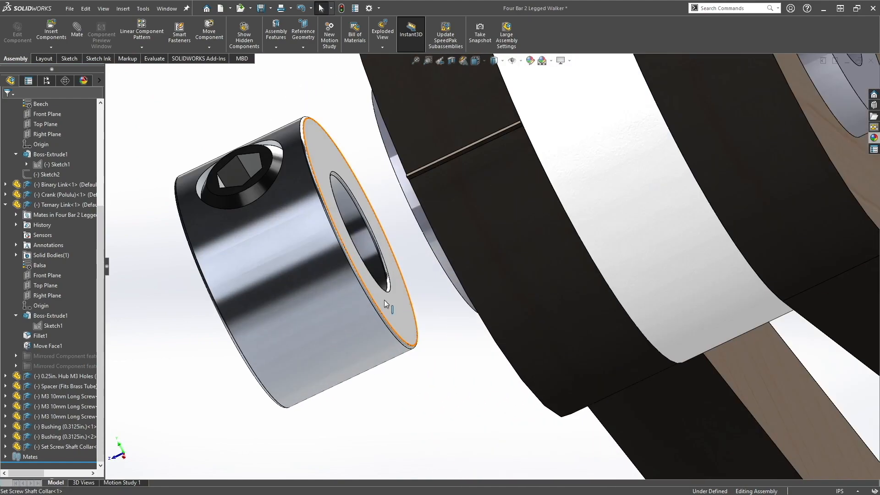
click(384, 299)
key(m)
middle_drag(414, 273, 449, 250)
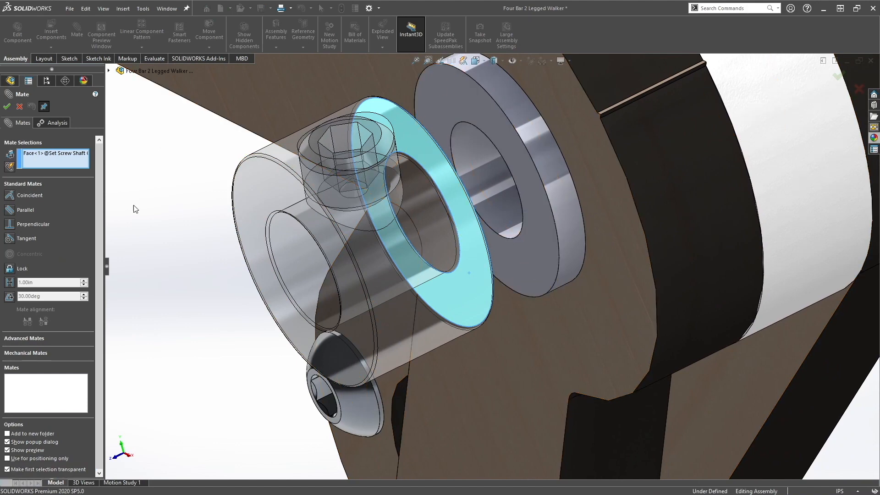
click(517, 263)
click(7, 107)
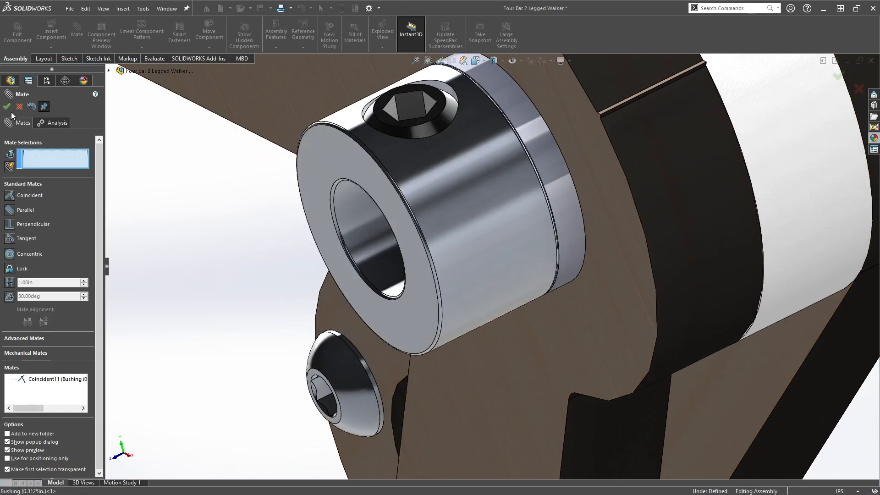
click(8, 108)
Step: Copy the shaft collar with mates onto the crank-side bushing, using its bore and flange face as references
scroll(486, 256, up, 5)
middle_drag(635, 284, 596, 227)
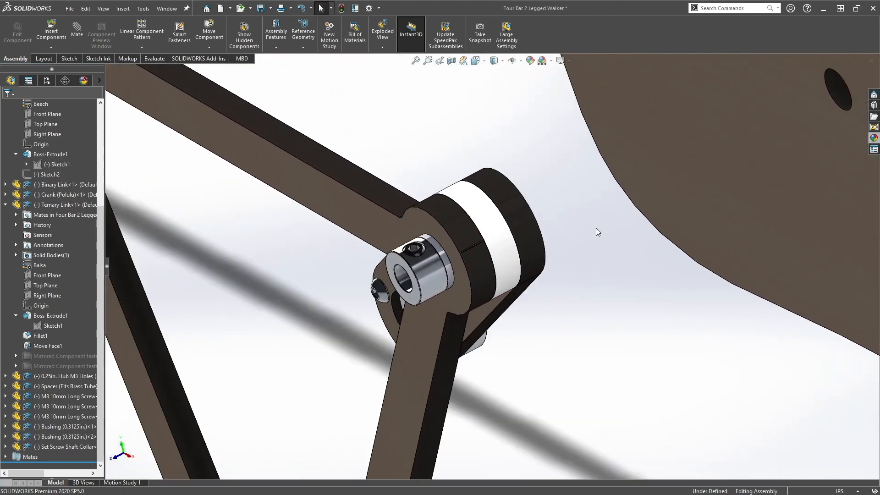
right_click(436, 280)
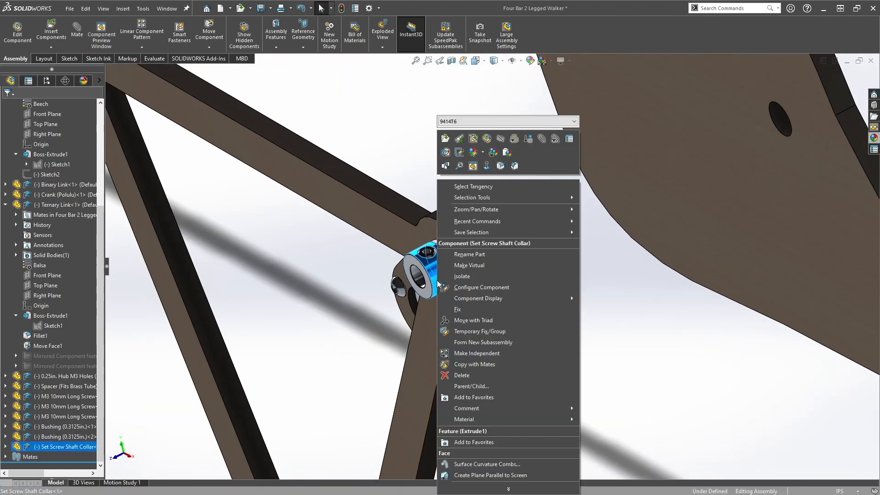
click(482, 368)
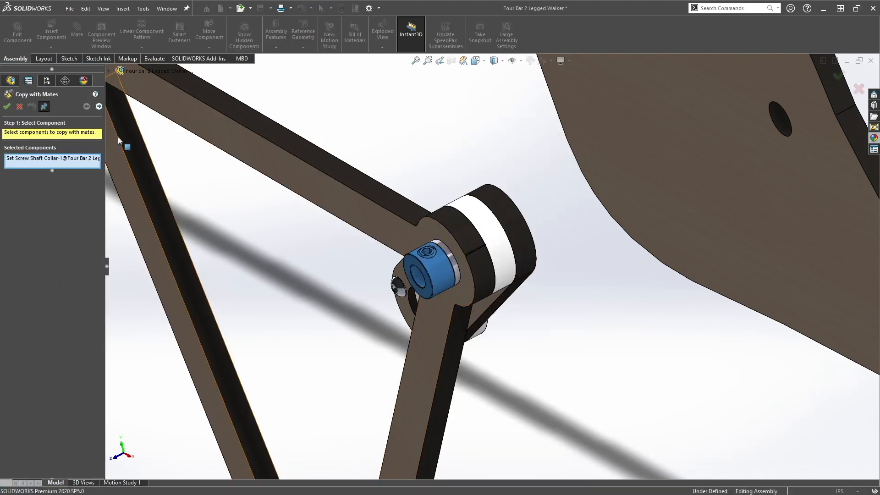
click(98, 107)
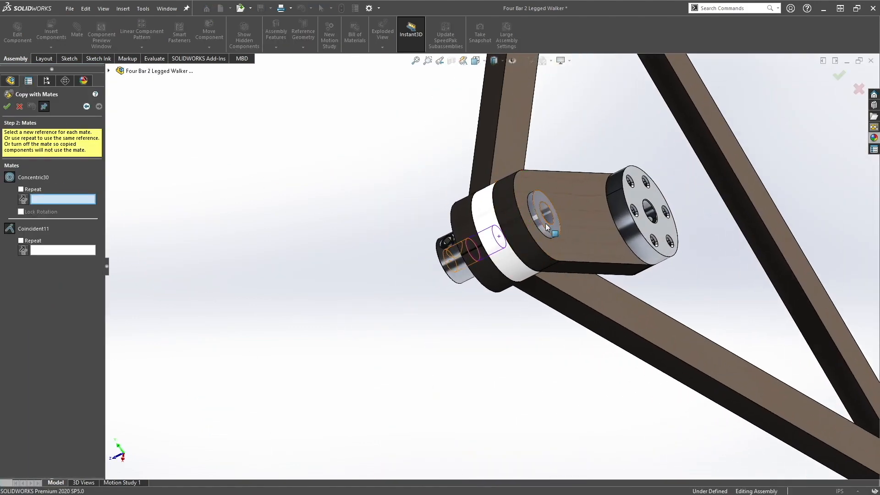
scroll(552, 246, down, 3)
click(551, 246)
click(561, 270)
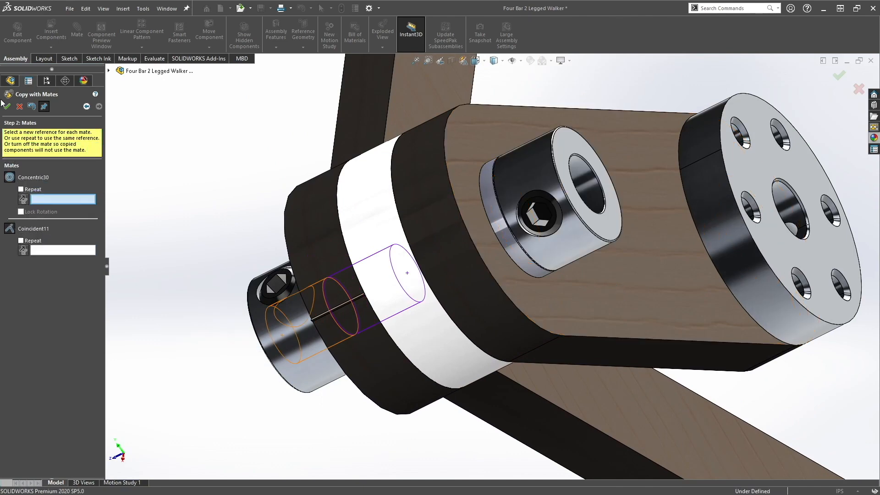
click(19, 107)
Step: Examine the two shaft collars on both sides of the crank and ternary link joint
scroll(509, 235, down, 6)
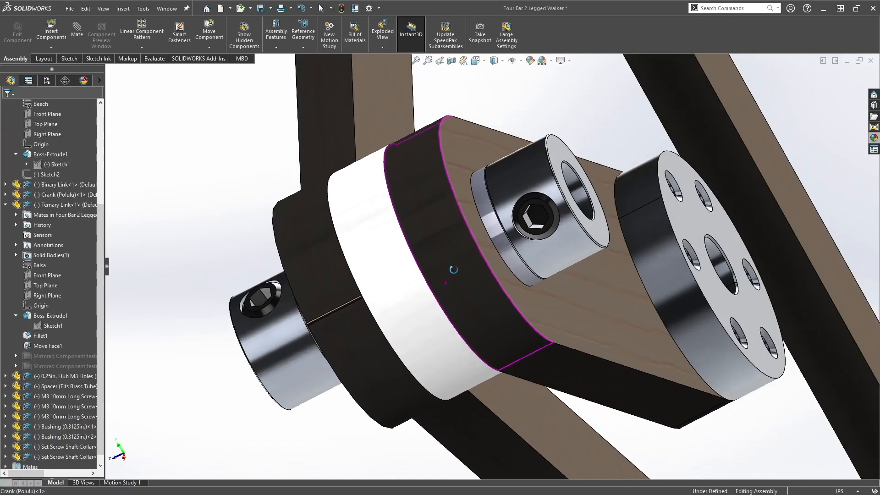
scroll(509, 234, up, 2)
middle_drag(428, 297, 468, 338)
scroll(410, 291, up, 4)
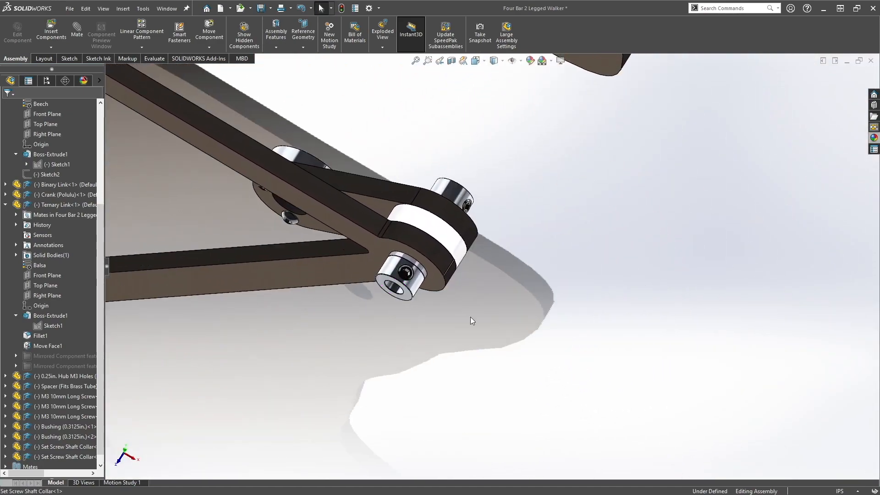
middle_drag(430, 274, 451, 163)
middle_drag(392, 274, 387, 306)
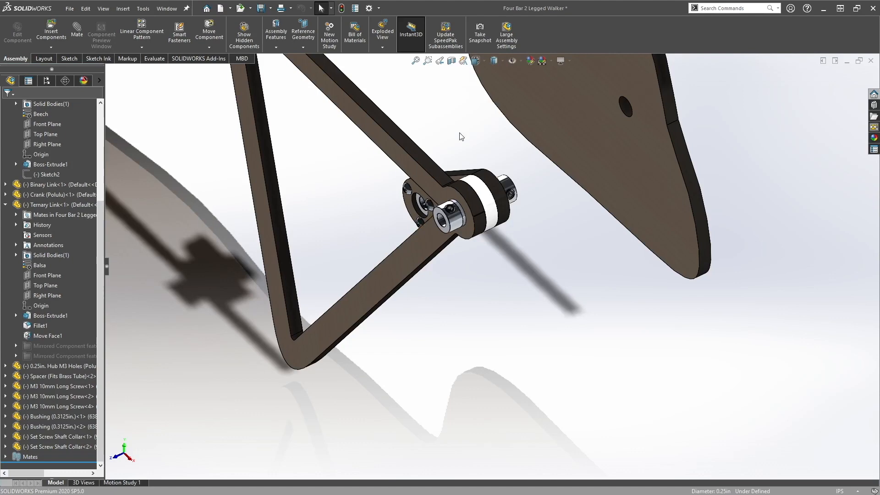
Step: Insert the Brass Tube 1 ft. part from the templates folder with the preselected configuration in the open space beside the ternary link
drag(454, 4, 491, 23)
click(11, 27)
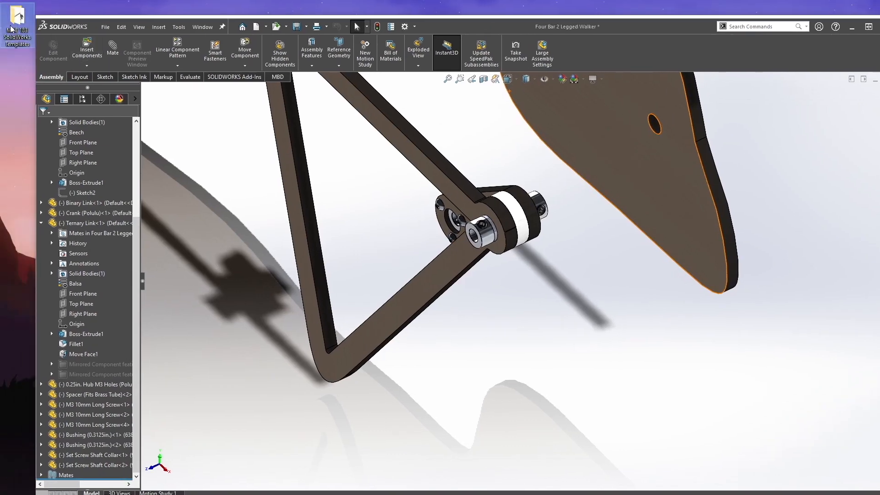
double_click(11, 26)
click(154, 182)
drag(155, 182, 312, 402)
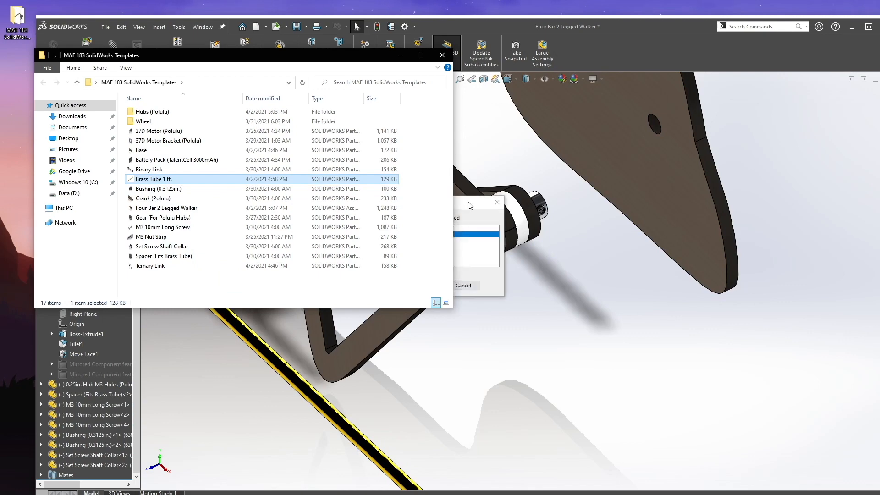
click(470, 205)
click(418, 285)
click(496, 259)
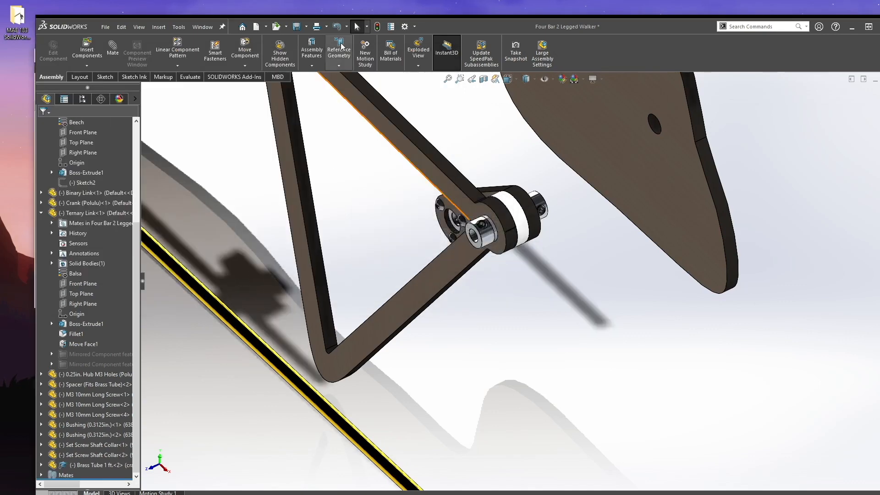
double_click(435, 26)
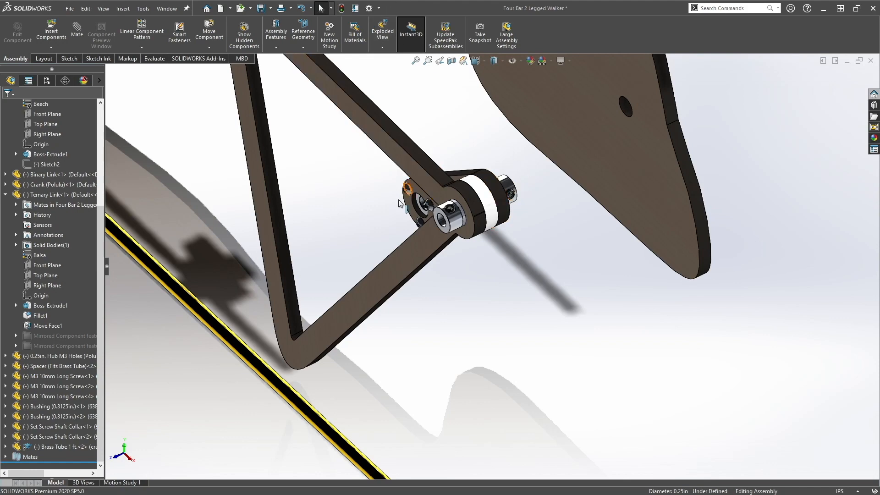
scroll(404, 223, up, 5)
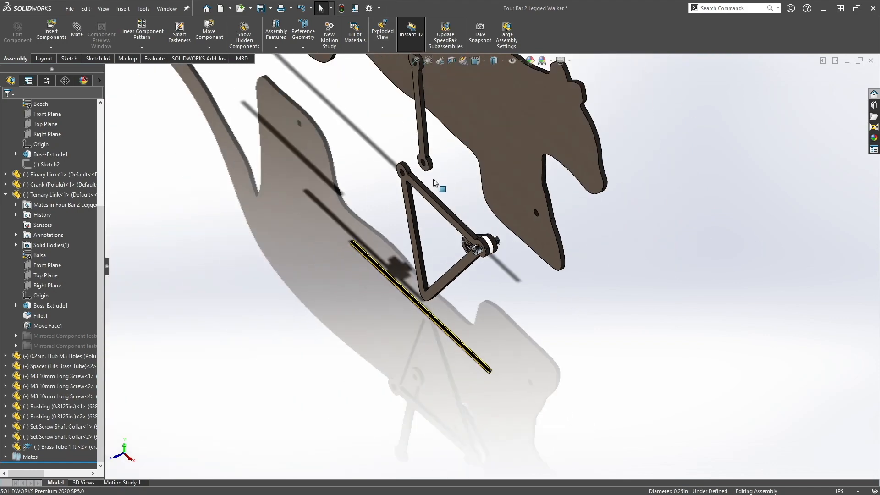
scroll(458, 239, down, 10)
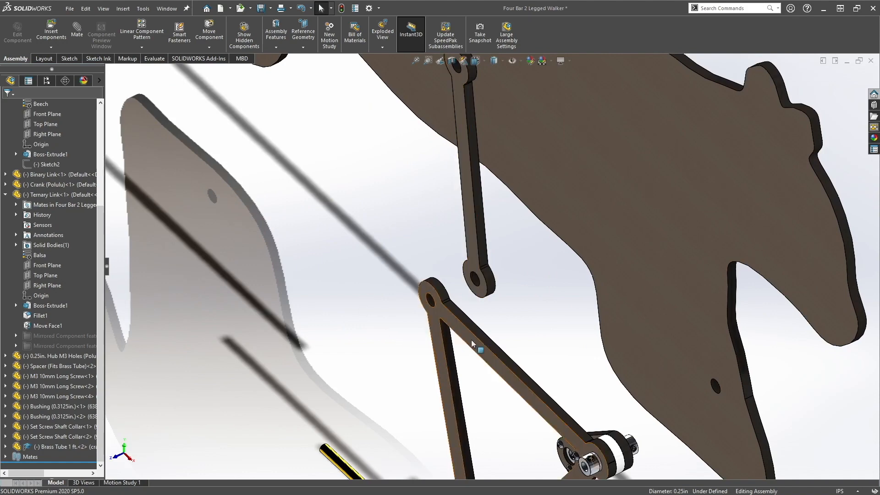
Step: Open the newly inserted brass tube part in its own window
scroll(459, 293, up, 5)
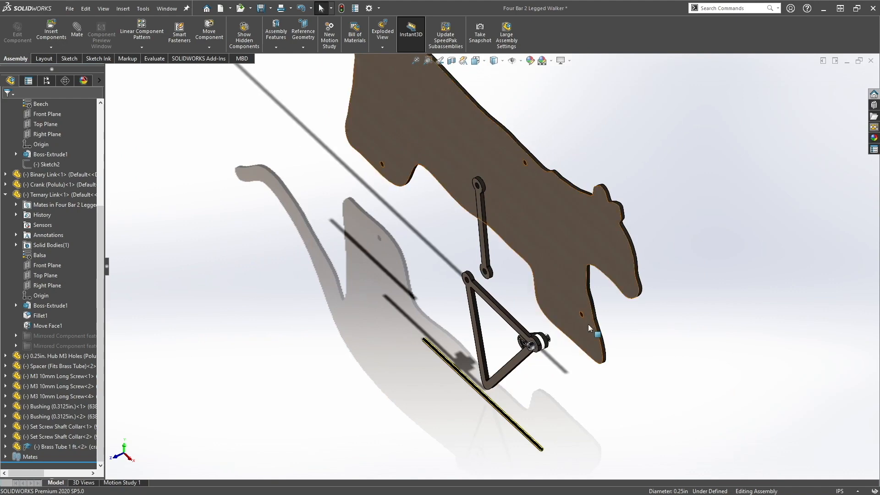
scroll(547, 392, down, 6)
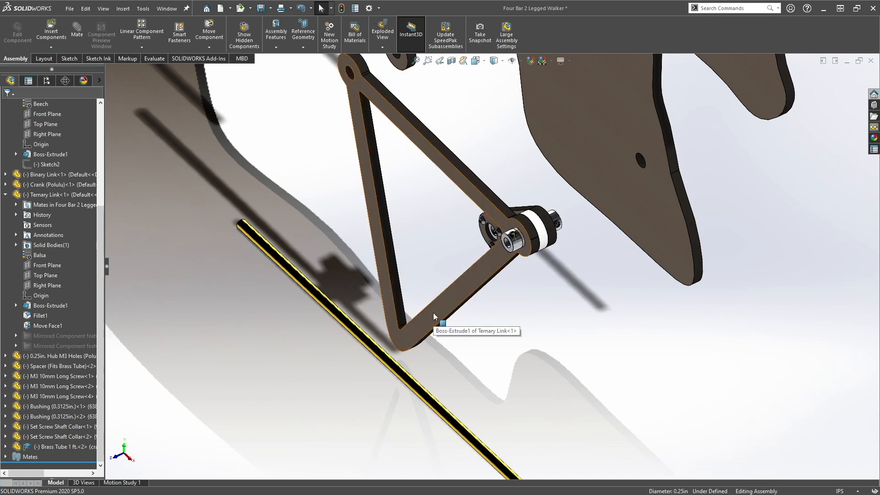
click(319, 298)
right_click(318, 298)
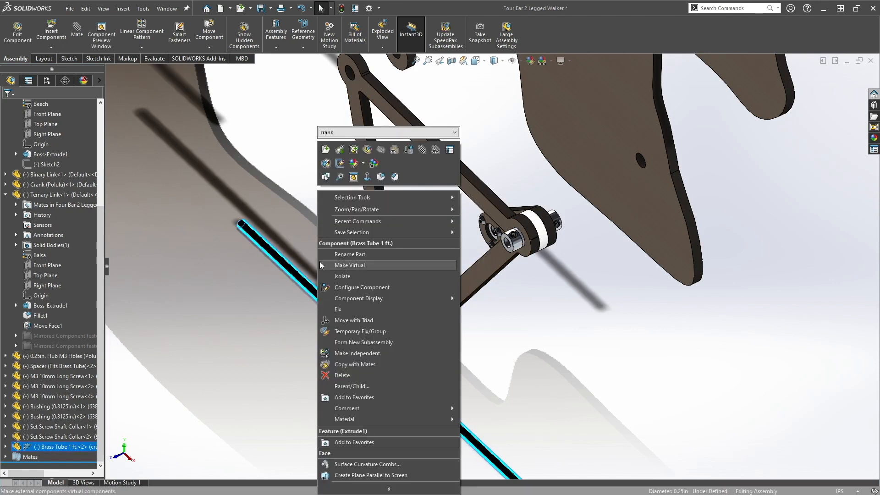
click(326, 150)
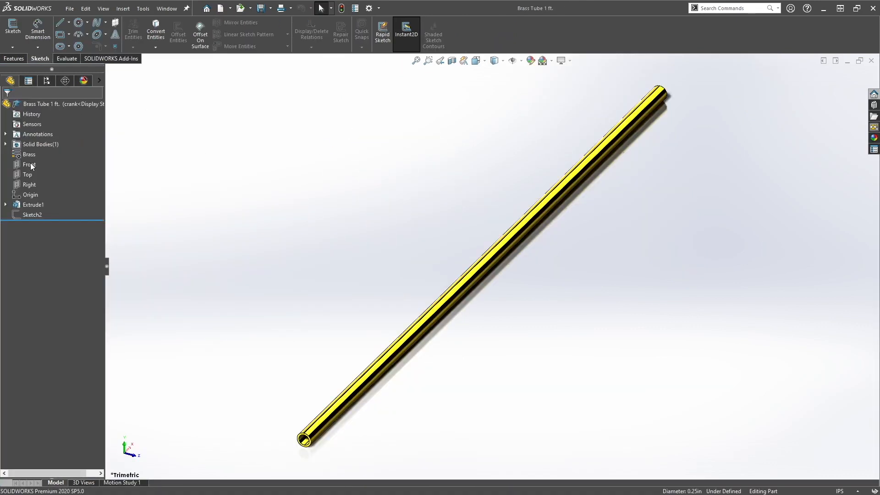
Step: Add a configuration named cranktube to the brass tube part and return to the walker assembly
click(48, 80)
right_click(45, 110)
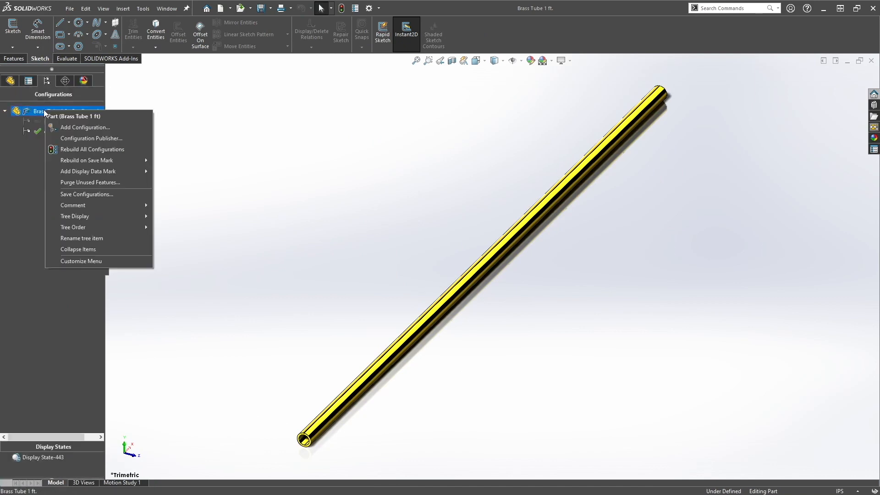
click(65, 130)
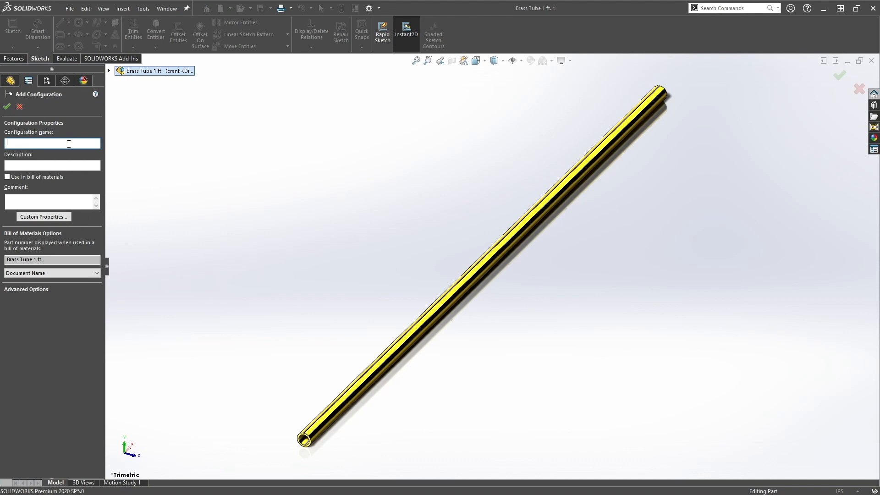
key(BackSpace)
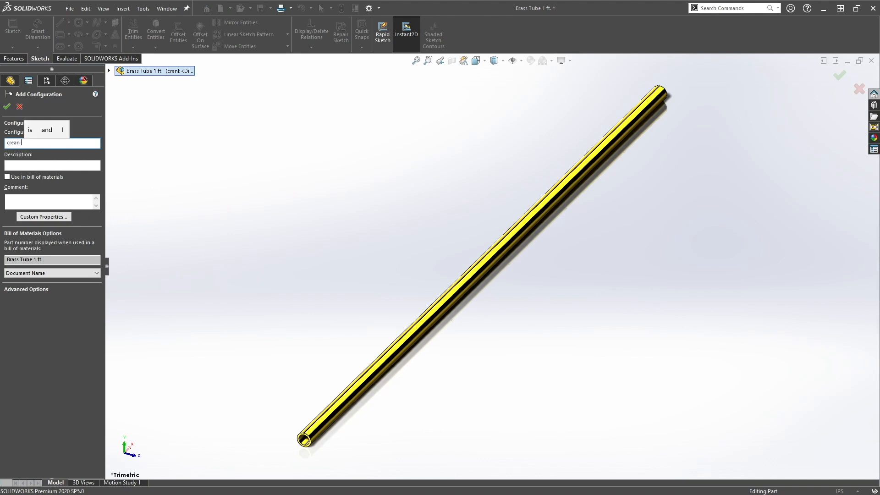
text(nk tube)
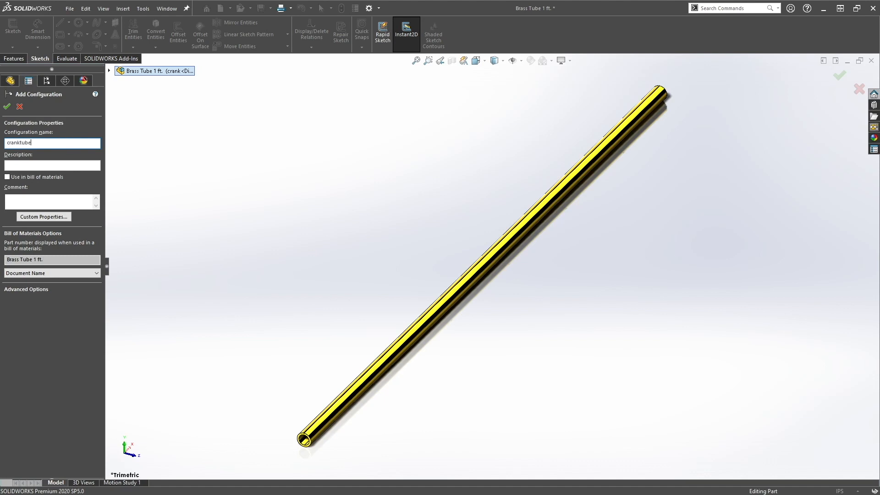
click(7, 106)
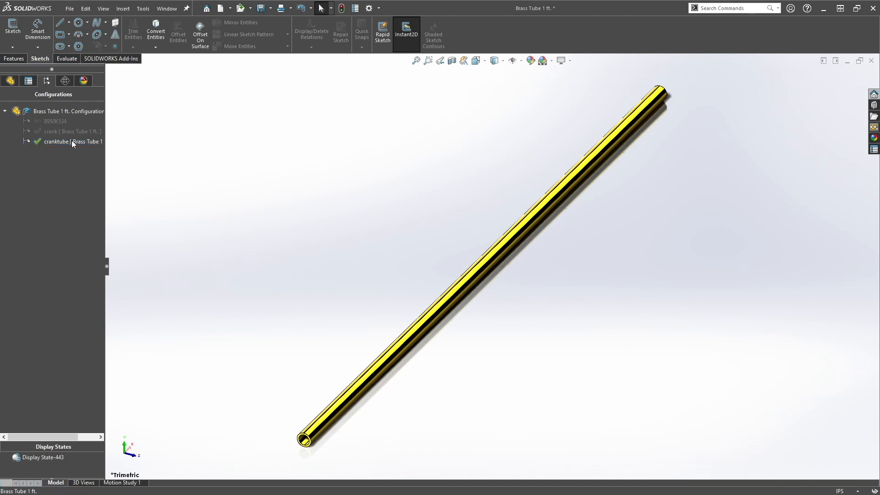
click(871, 61)
click(491, 271)
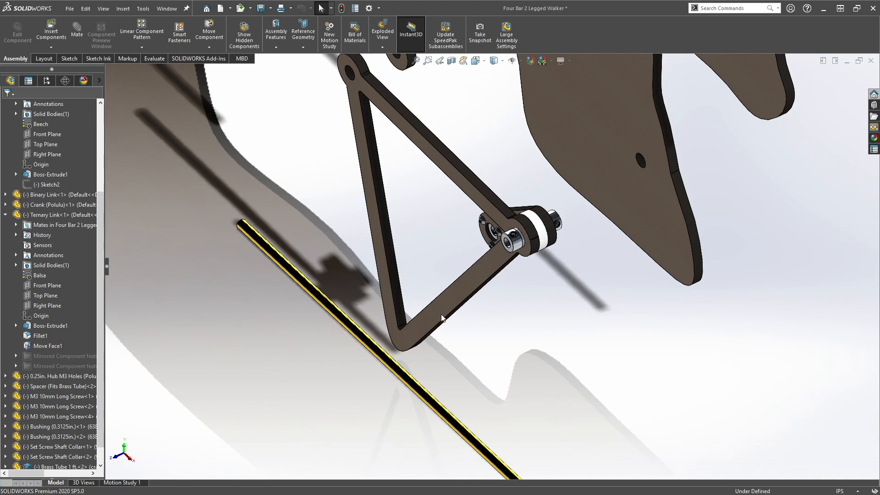
Step: Bring the brass tube to the crank and ternary link joint and mate it concentric with the shaft collar's bore
click(349, 325)
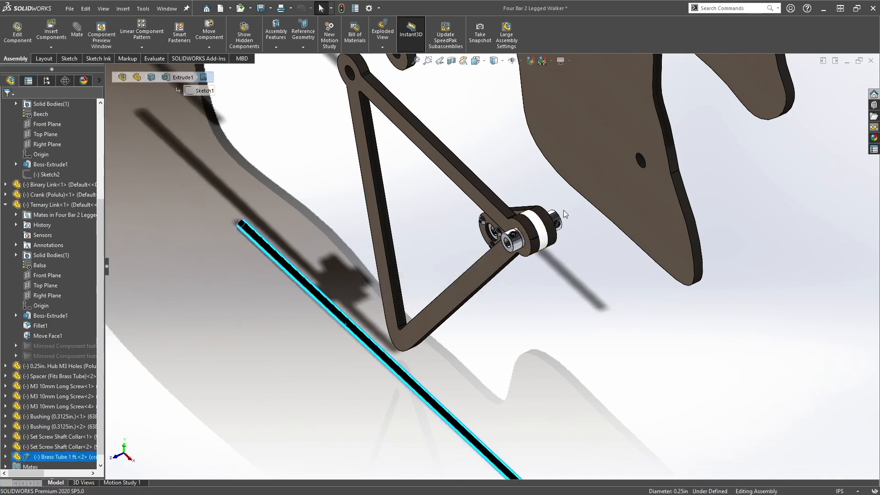
drag(332, 314, 497, 273)
scroll(497, 273, down, 5)
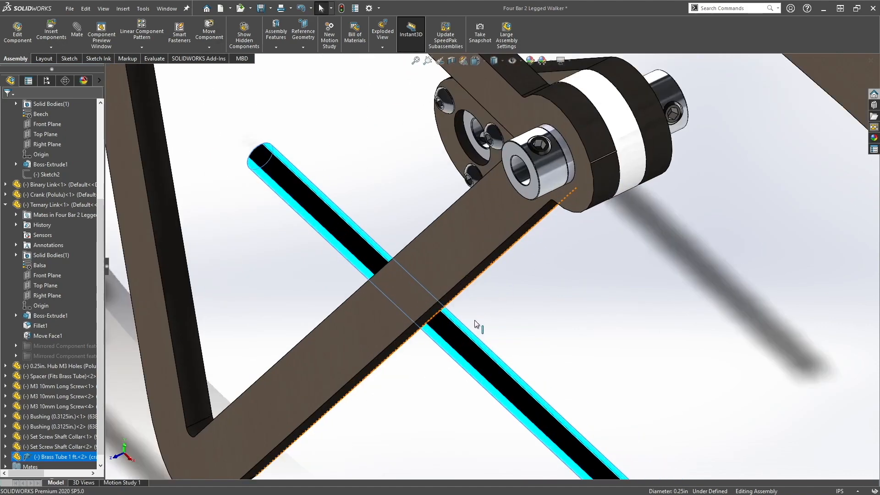
drag(466, 342, 525, 177)
click(629, 157)
drag(345, 281, 568, 206)
click(554, 241)
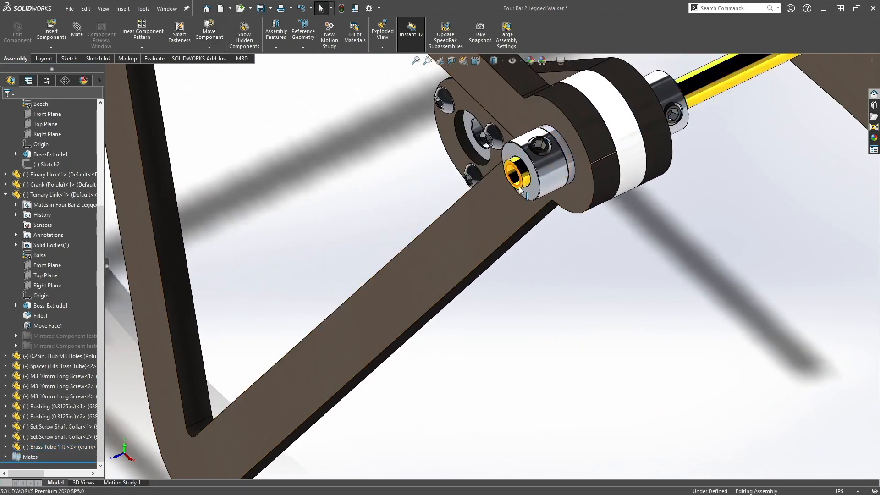
Step: Mate the brass tube's end face coincident with the outer face of the shaft collar on the ternary link side
scroll(518, 186, down, 3)
click(506, 215)
ctrl+click(549, 226)
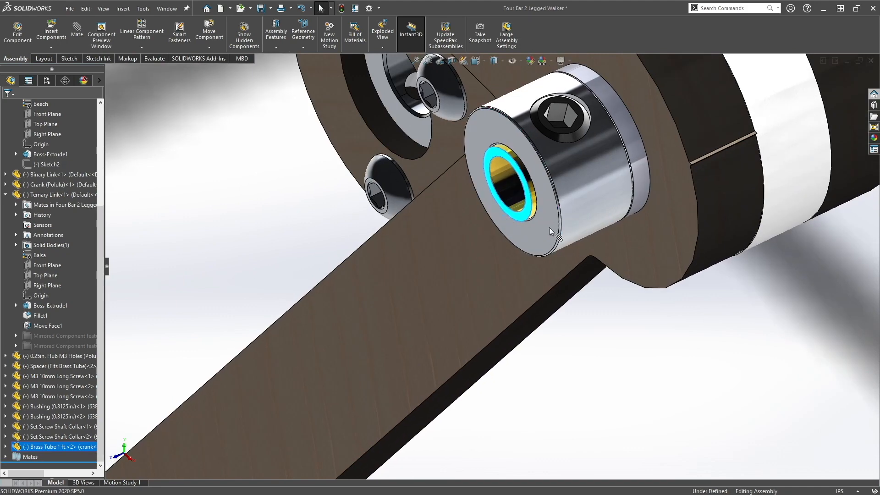
click(649, 217)
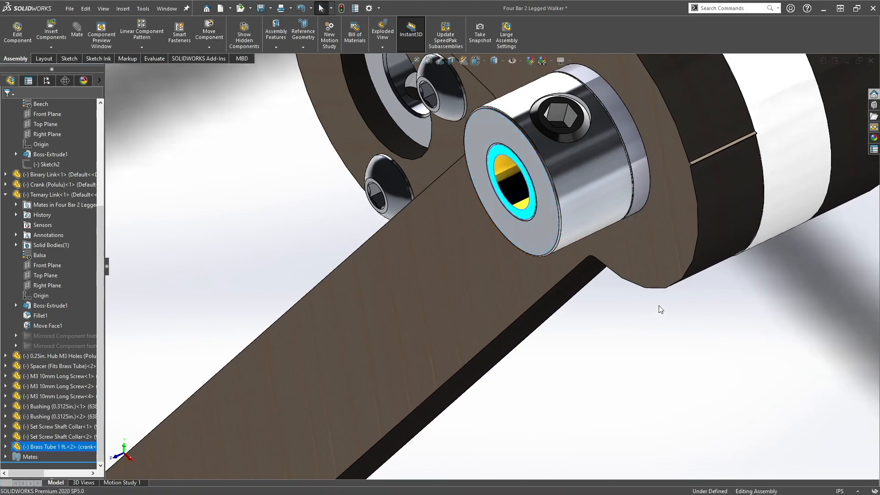
Step: Switch the brass tube in the joint to the cranktube configuration
scroll(656, 309, up, 5)
click(628, 183)
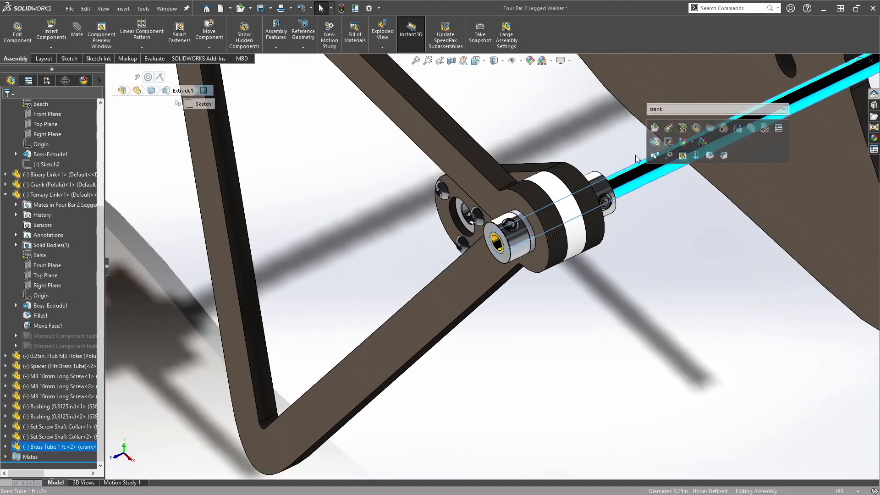
key(Escape)
click(636, 180)
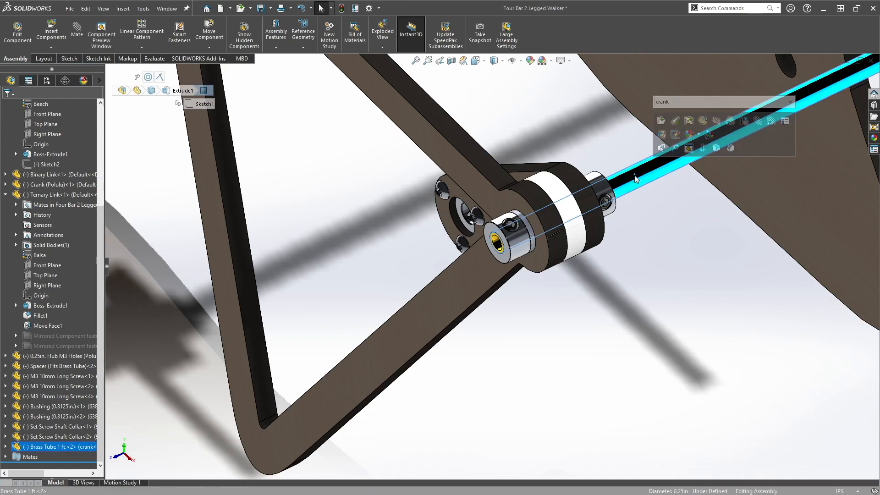
click(673, 102)
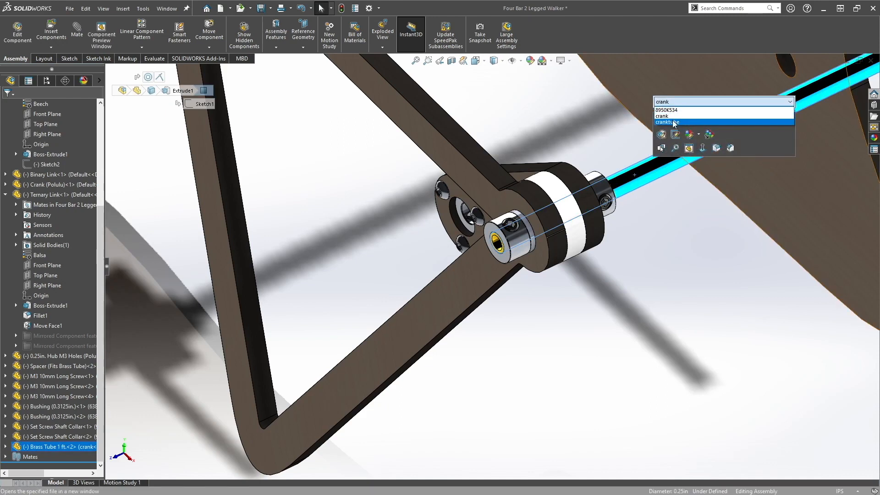
click(672, 121)
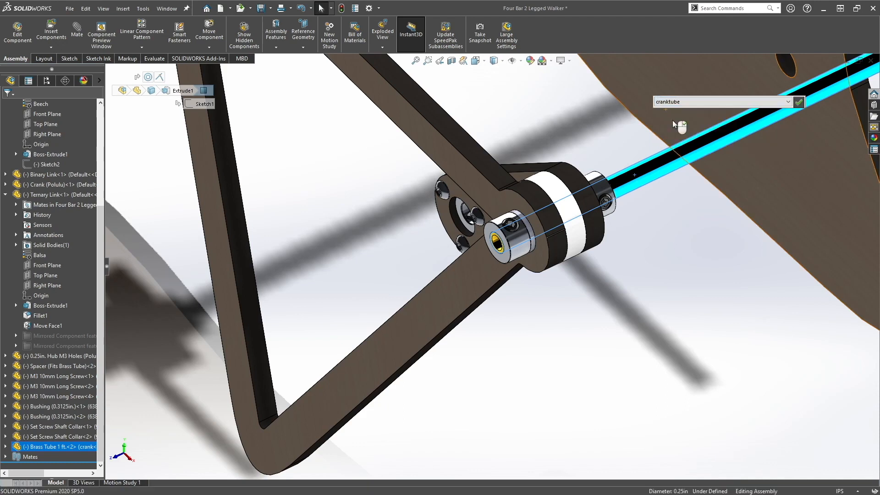
click(797, 104)
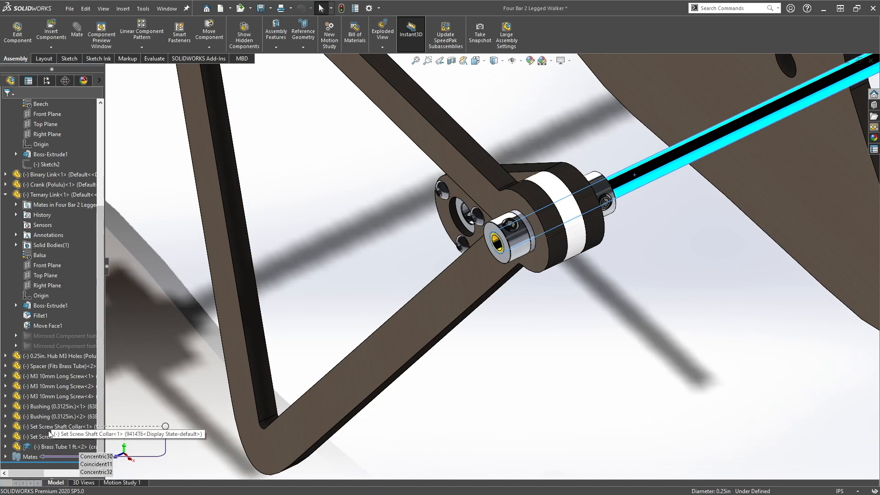
Step: Edit the brass tube's Extrude1 in context so it starts from the outer face of the ternary-link-side shaft collar
click(44, 448)
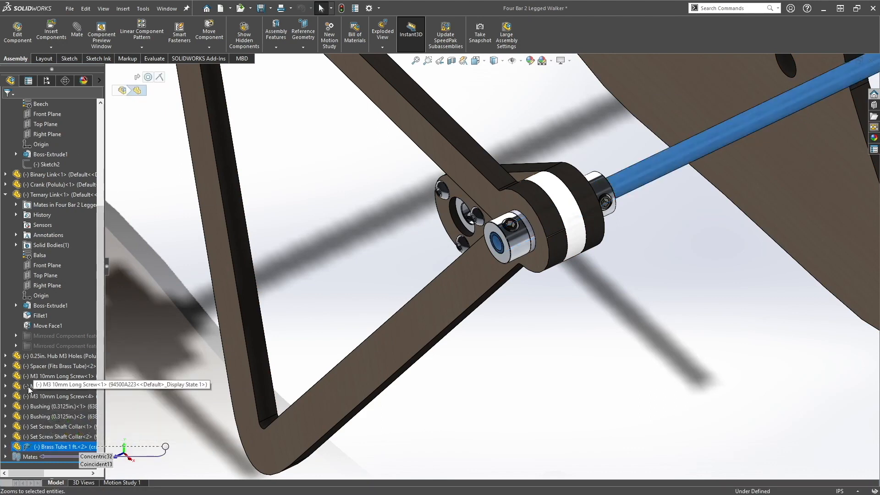
click(6, 447)
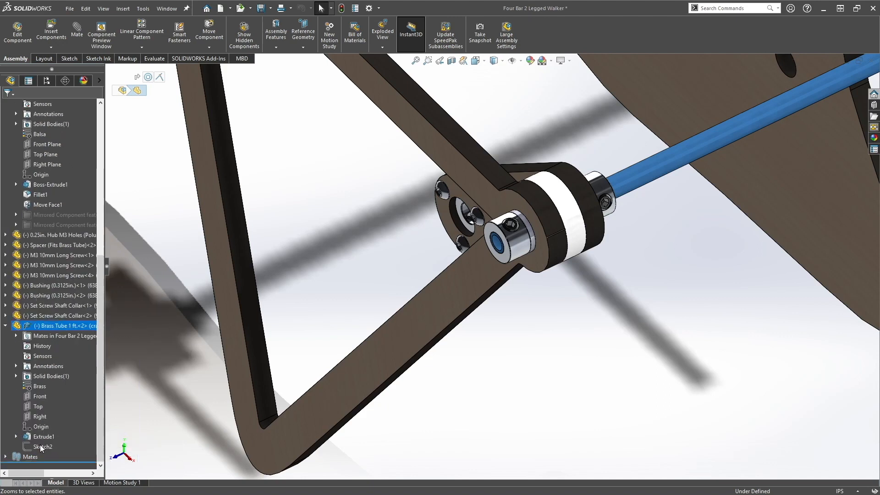
right_click(39, 438)
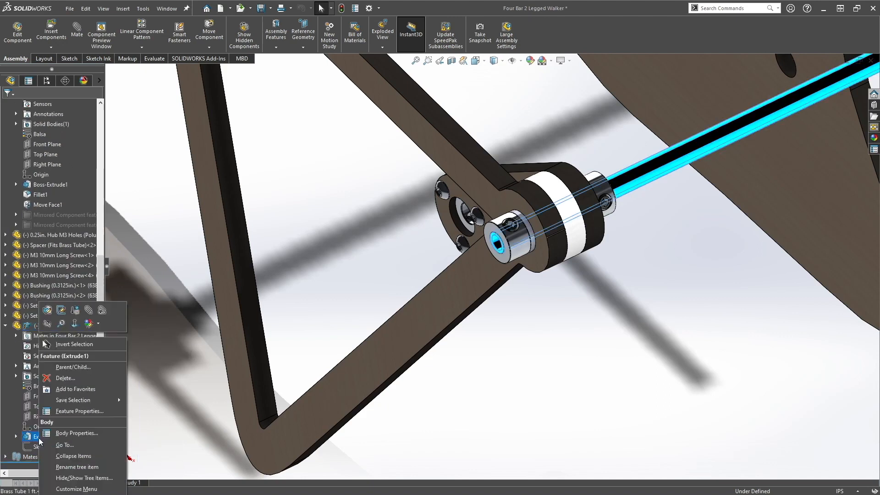
click(48, 310)
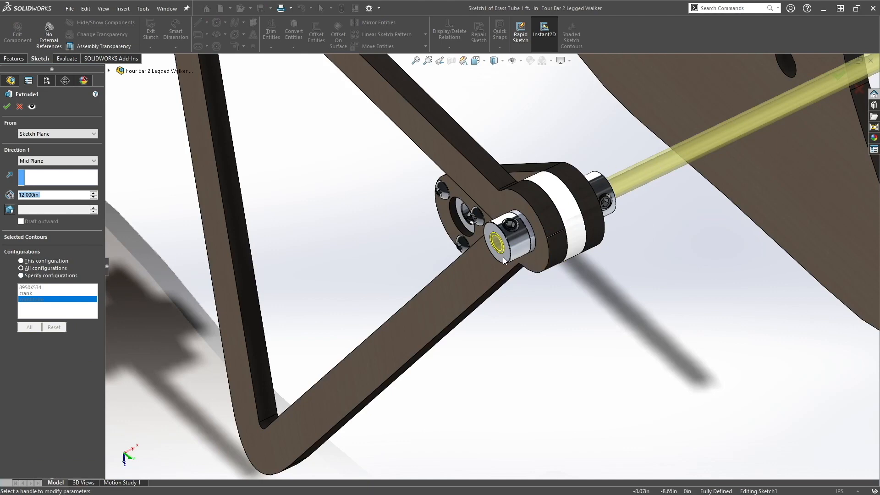
middle_drag(505, 257, 655, 195)
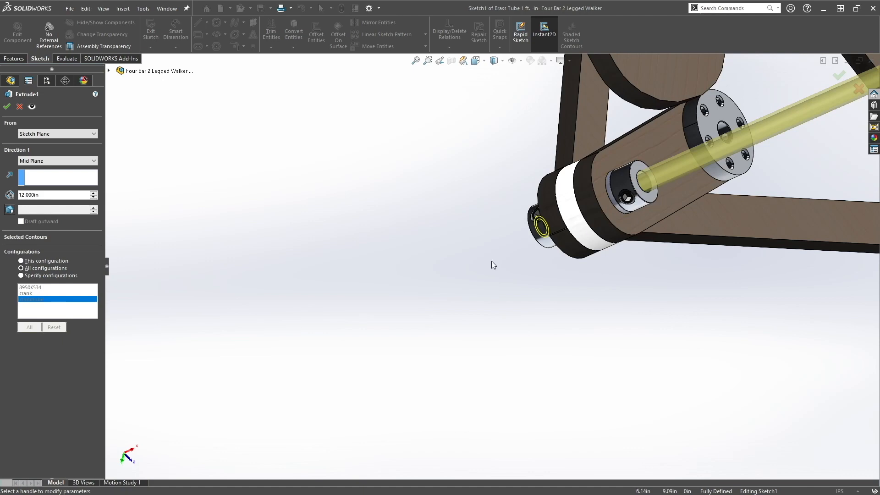
middle_drag(570, 235, 658, 173)
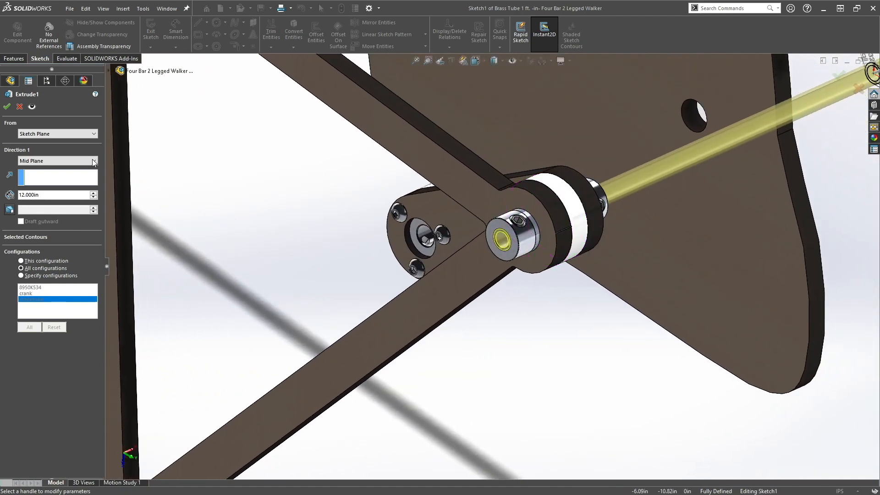
click(46, 134)
click(45, 149)
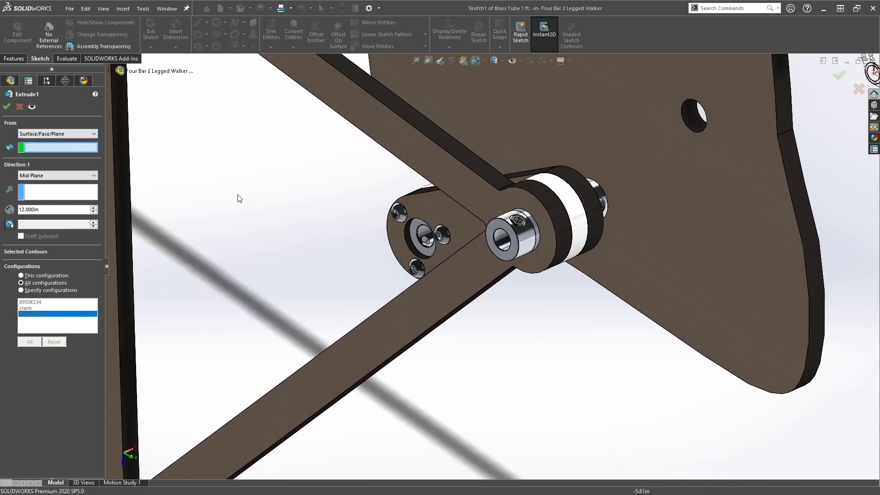
click(508, 257)
Step: Set the tube extrusion's end condition to Up To Surface, ending at the outer face of the crank-side shaft collar
click(58, 176)
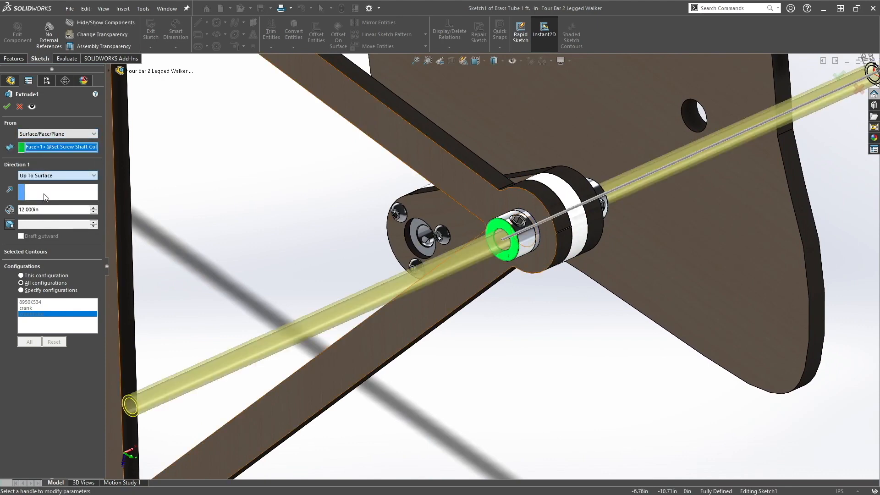
click(46, 196)
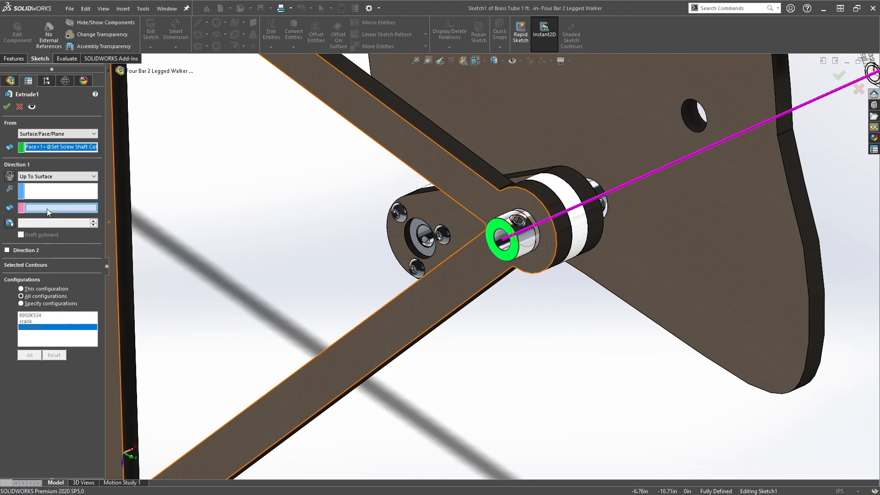
middle_drag(604, 205, 655, 203)
scroll(590, 228, up, 3)
click(586, 230)
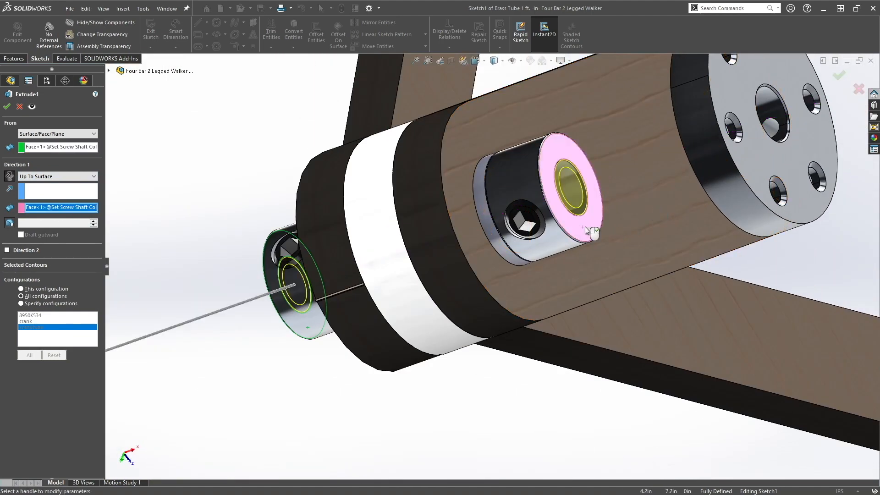
Step: Apply the extrusion change to the specified cranktube configuration only, and return to editing the assembly
click(21, 303)
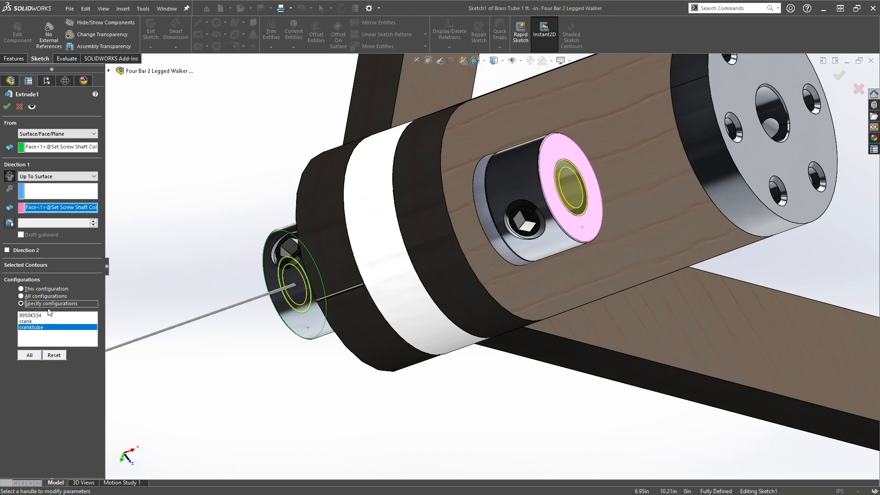
click(10, 106)
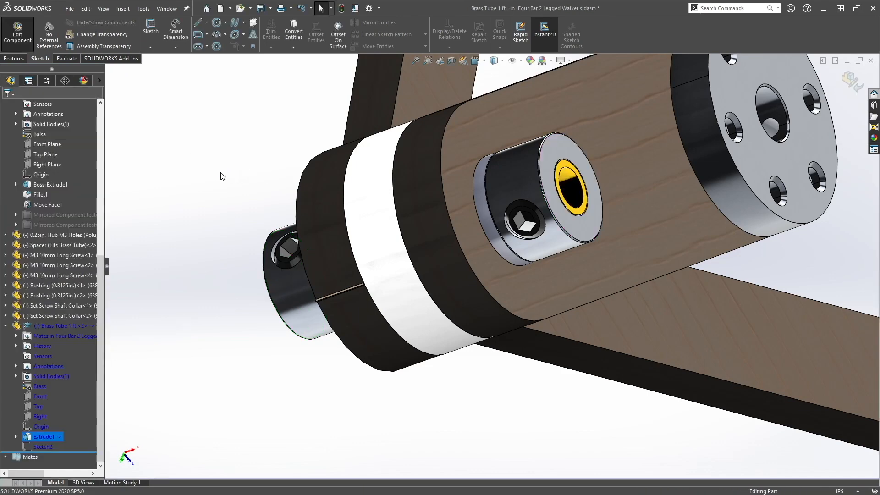
middle_drag(294, 275, 568, 251)
scroll(318, 286, up, 5)
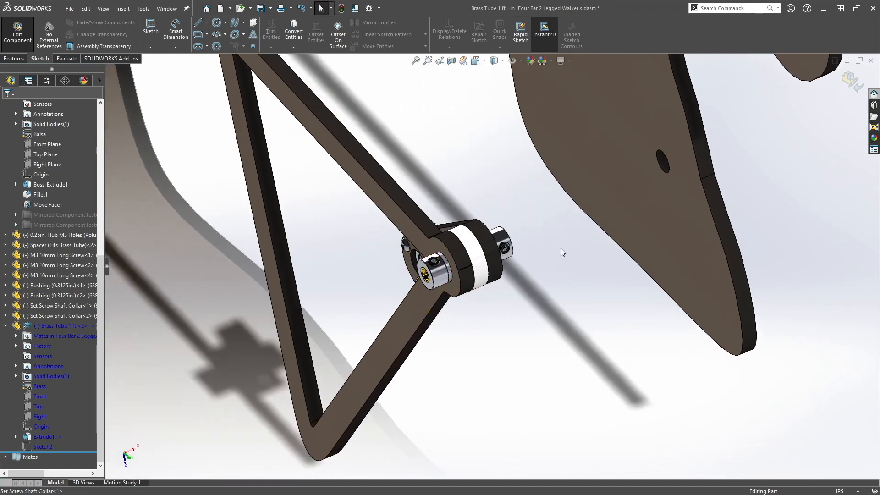
click(852, 81)
scroll(466, 277, up, 8)
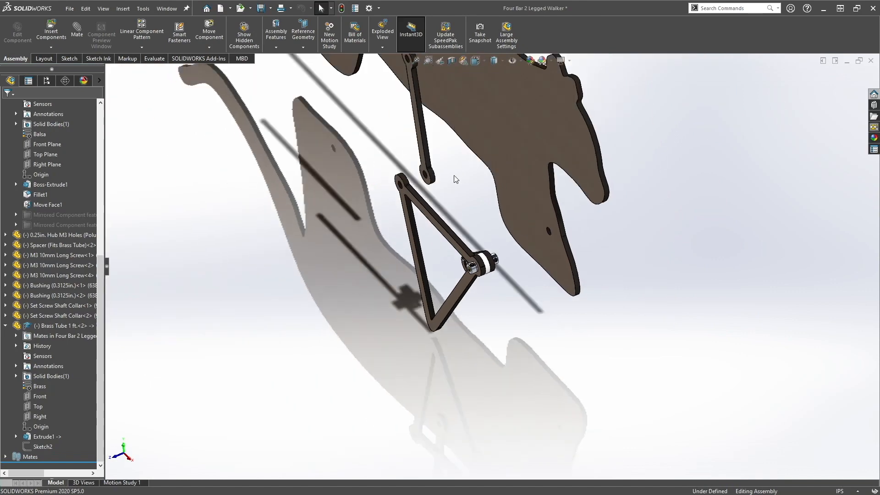
scroll(455, 176, up, 1)
scroll(454, 176, down, 1)
scroll(455, 176, up, 1)
scroll(455, 213, down, 5)
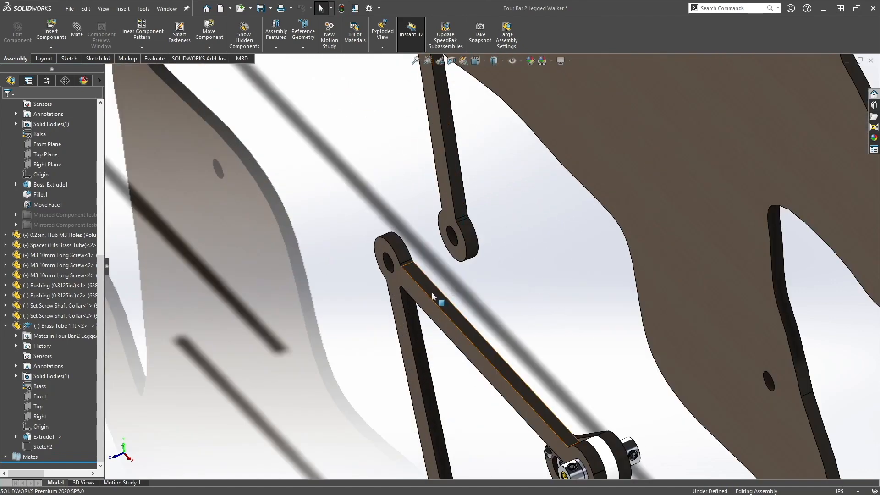
Step: Move the lower end of the binary link close to the ternary link's upper hole
scroll(504, 270, up, 3)
middle_drag(519, 303, 509, 323)
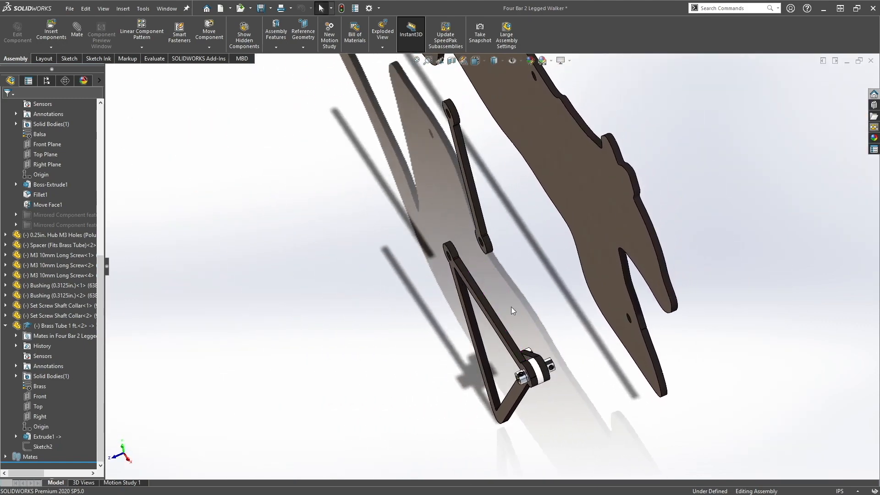
click(488, 233)
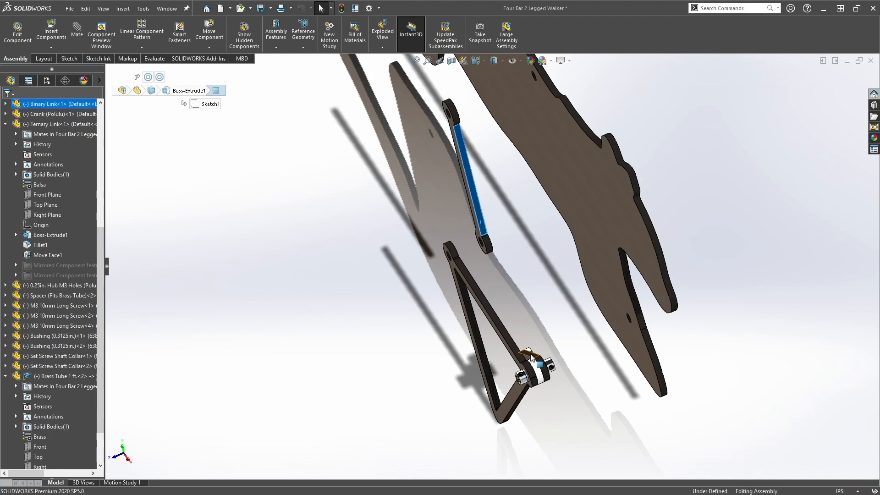
drag(488, 240, 461, 255)
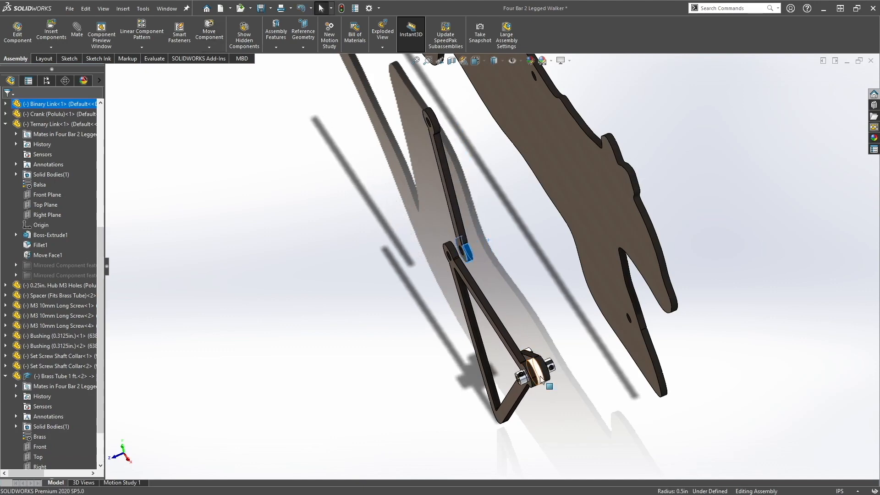
Step: Examine the hardware stack at the crank joint and compare it with the bare binary-to-ternary link joint
scroll(552, 375, down, 5)
scroll(532, 354, up, 2)
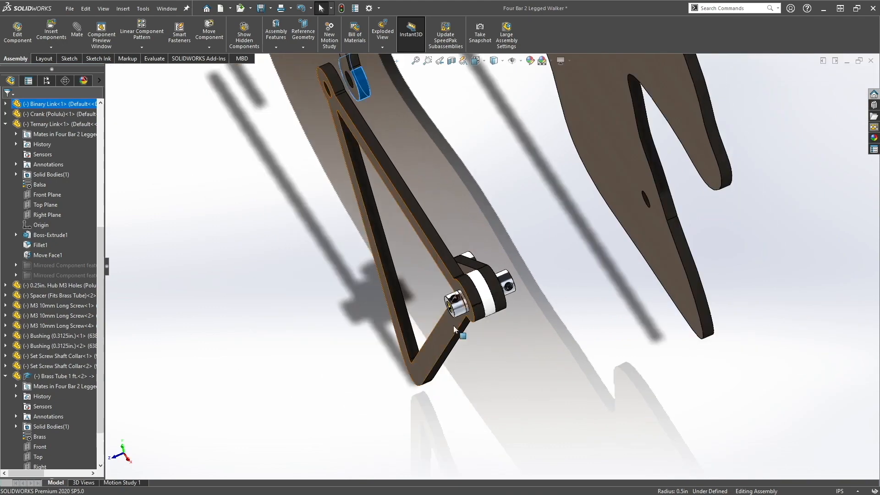
scroll(446, 186, up, 5)
scroll(407, 125, down, 8)
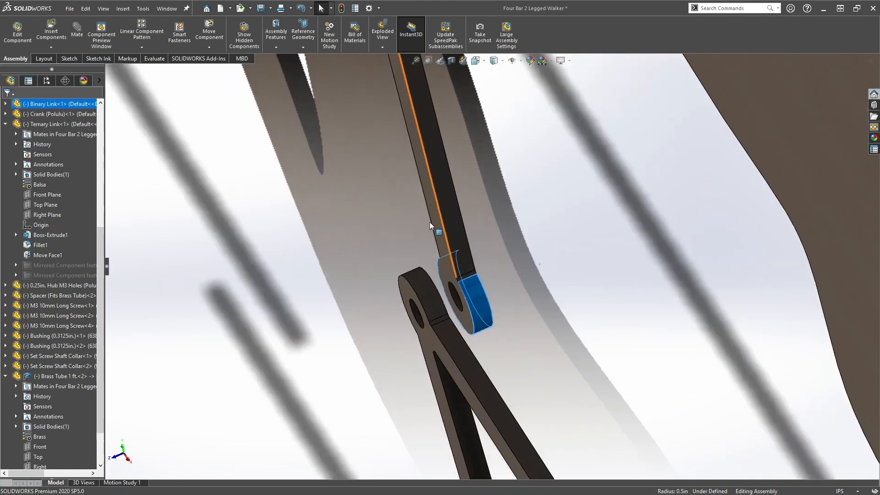
click(604, 234)
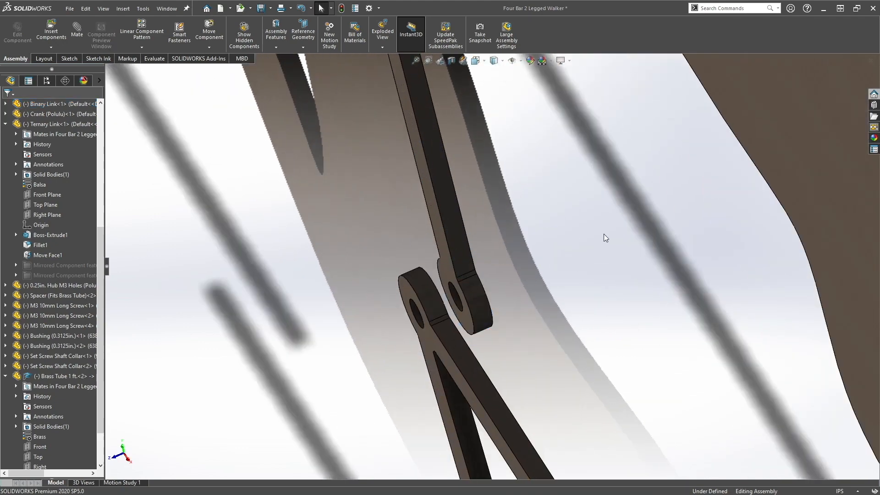
scroll(561, 333, up, 6)
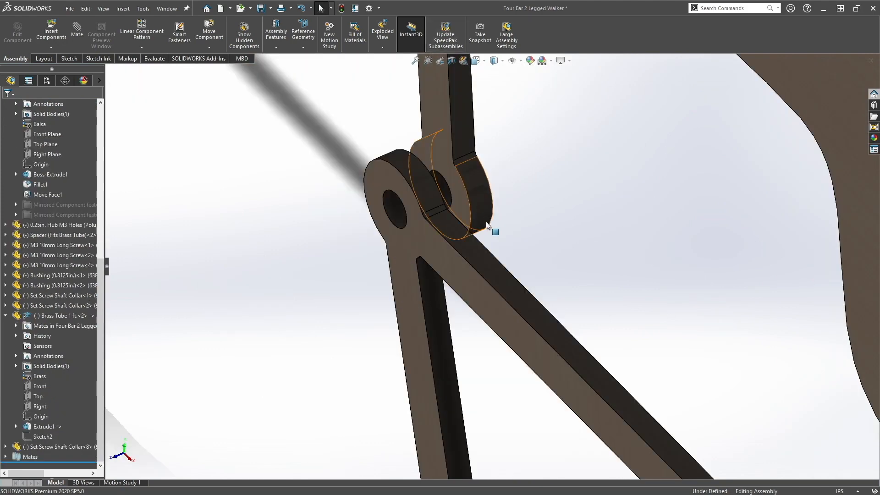
scroll(573, 337, down, 8)
scroll(579, 338, down, 3)
middle_drag(587, 328, 571, 303)
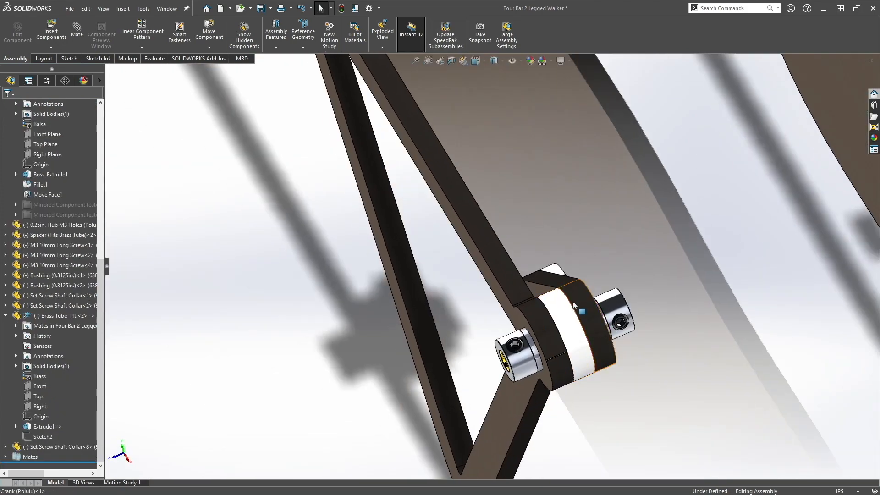
scroll(498, 222, up, 6)
scroll(488, 226, down, 3)
middle_drag(489, 226, 494, 214)
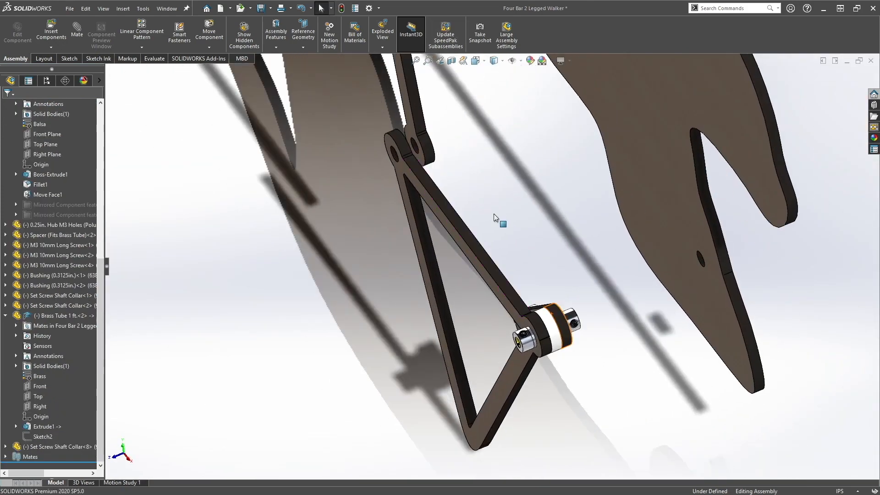
right_click(548, 325)
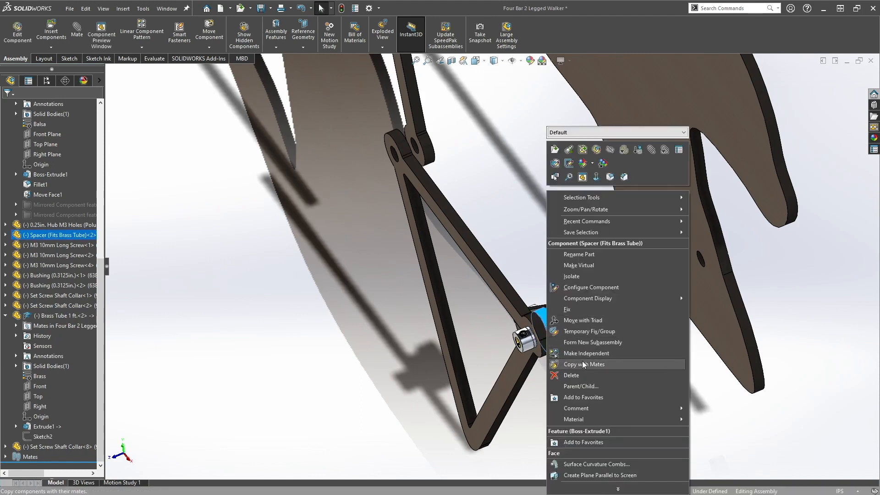
click(525, 244)
click(511, 233)
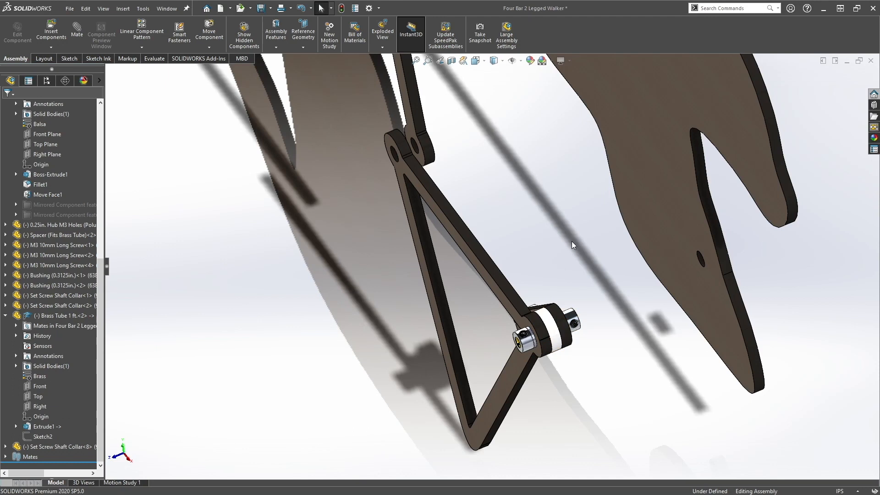
Step: Save the assembly document
scroll(571, 295, down, 2)
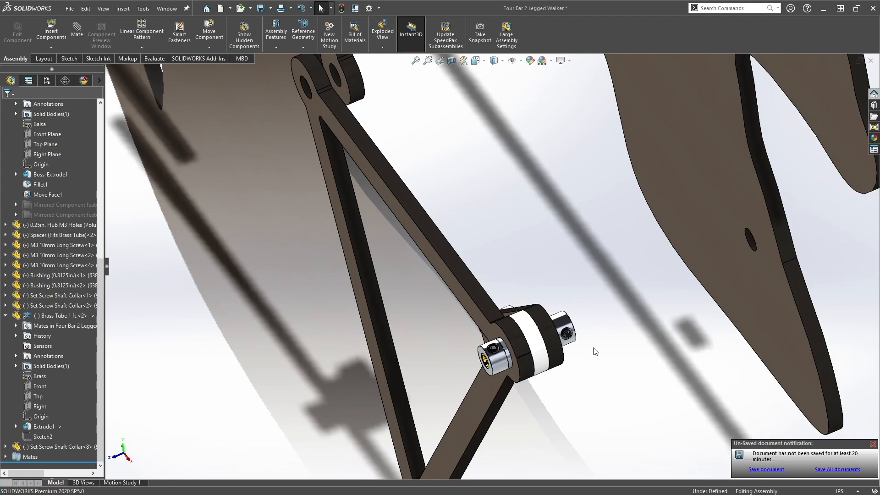
click(766, 469)
click(466, 263)
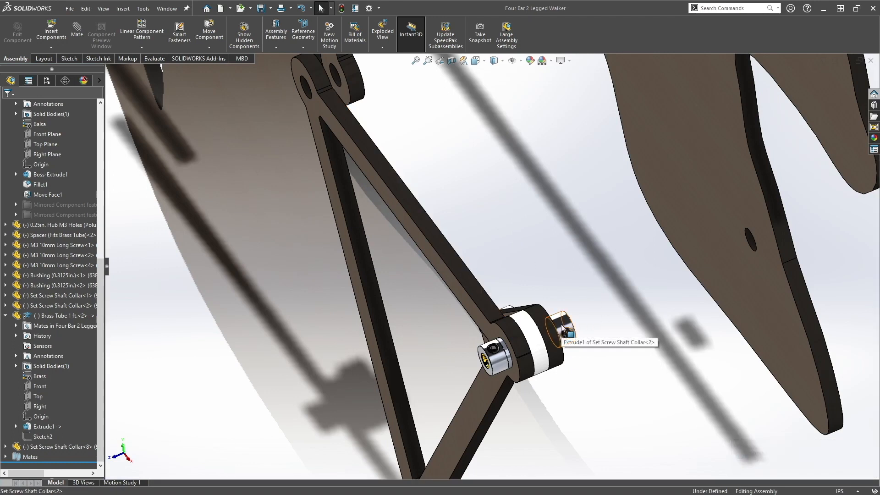
Step: Duplicate the crank-side set screw shaft collar as several loose copies beside the crank joint
ctrl+drag(564, 329, 639, 361)
drag(687, 405, 609, 275)
click(691, 377)
drag(701, 406, 616, 345)
Step: Delete the three surplus shaft collar copies, keeping two loose collars for the other joint
key(Delete)
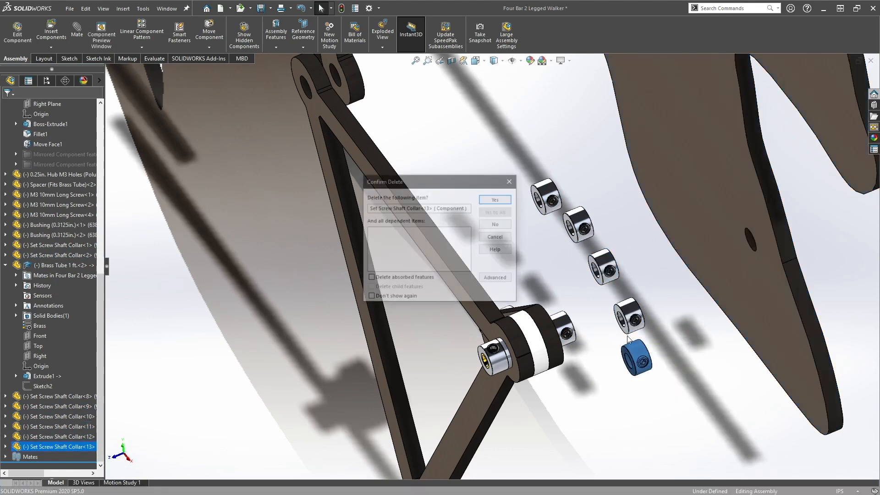
click(496, 197)
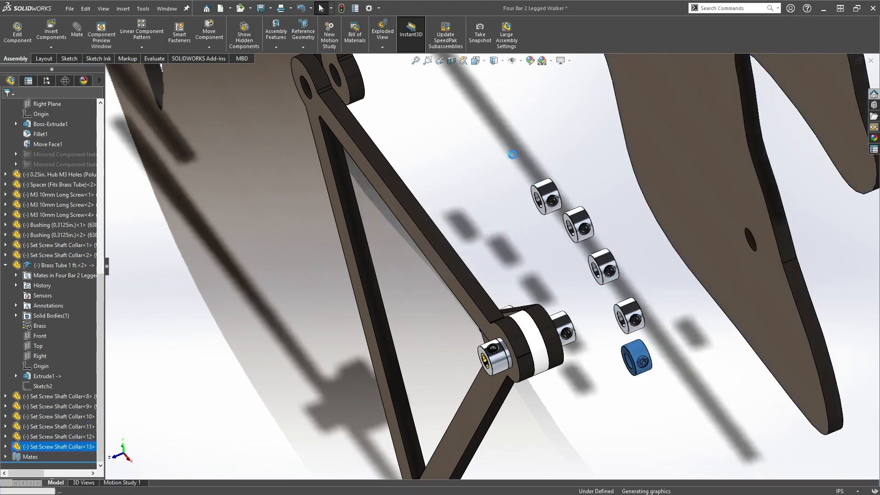
drag(516, 160, 626, 285)
key(Delete)
click(490, 197)
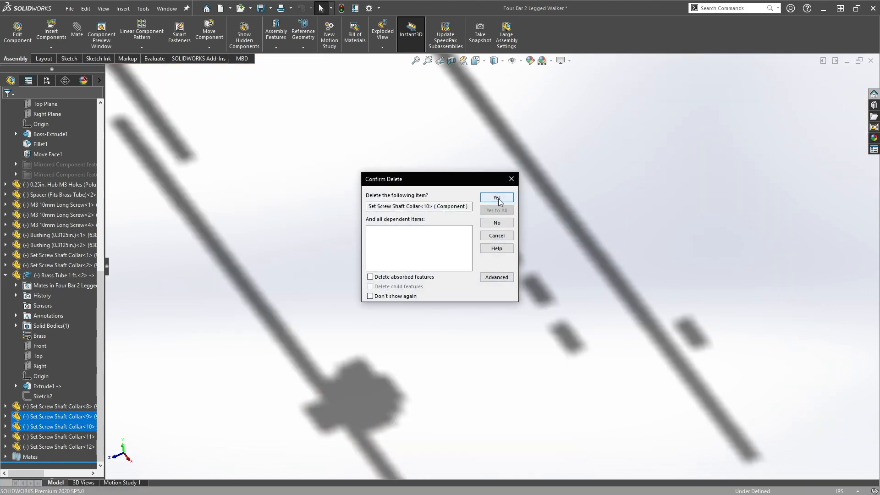
click(497, 198)
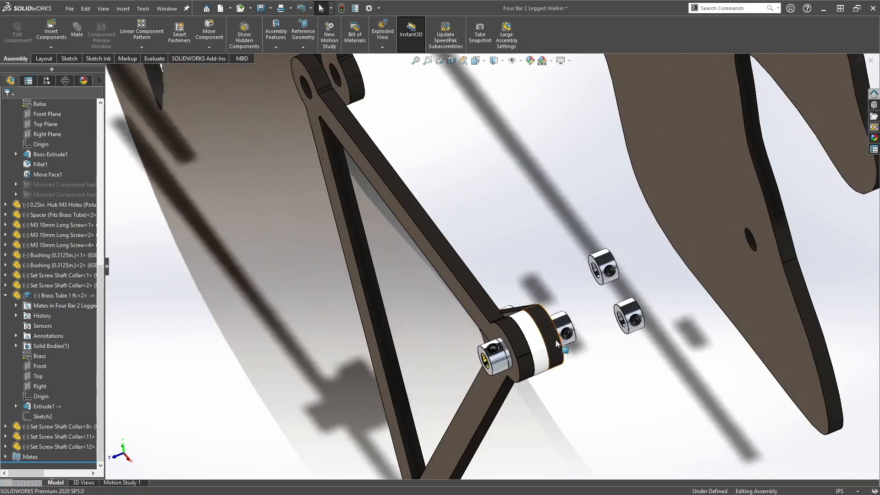
Step: Copy the white spacer from the crank joint and place the copy near the ternary link's upper end
ctrl+drag(532, 341, 556, 221)
click(607, 374)
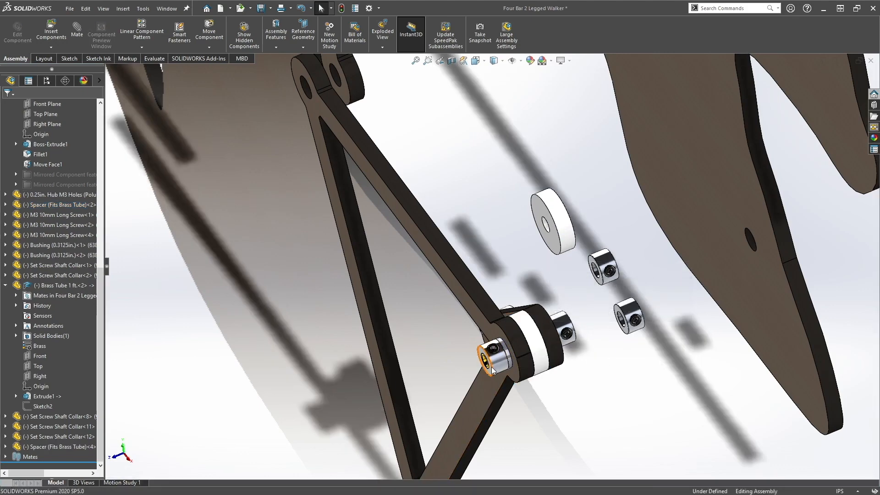
scroll(582, 246, up, 5)
scroll(527, 229, down, 3)
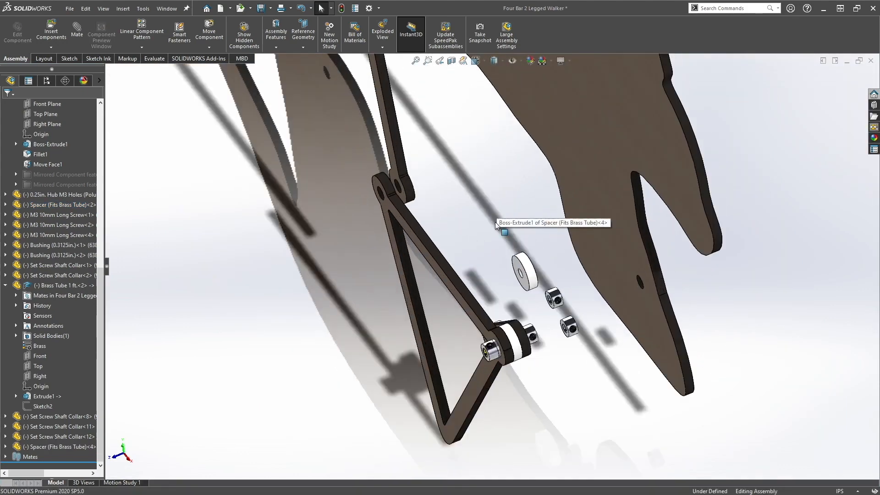
drag(534, 287, 326, 153)
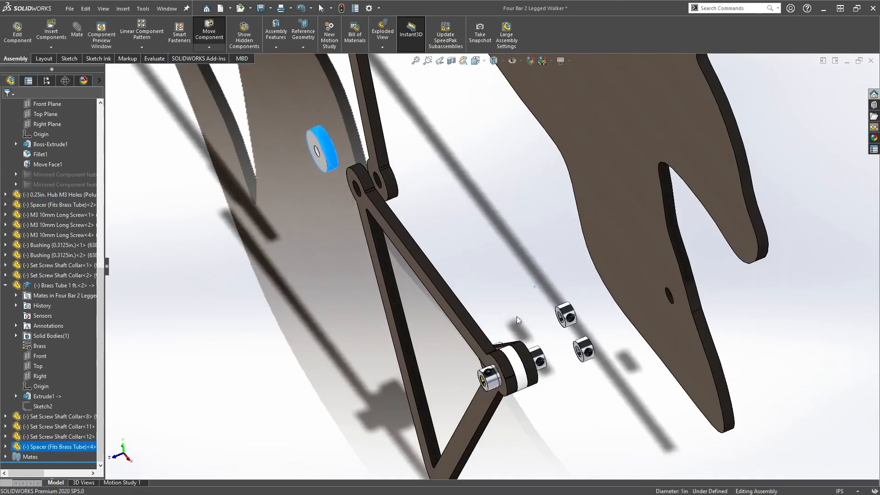
Step: Move the two loose shaft collars up to either side of the copied spacer near the binary-to-ternary joint
drag(568, 315, 300, 172)
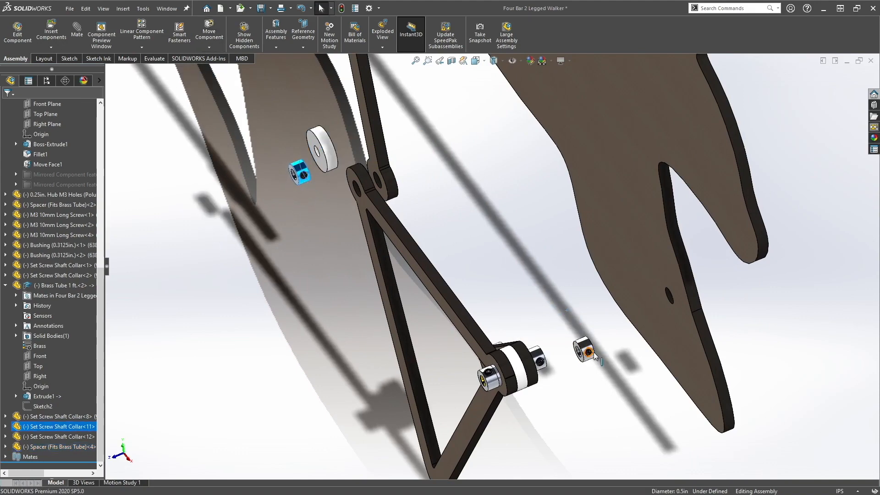
drag(391, 177, 359, 152)
drag(584, 343, 344, 138)
scroll(342, 146, down, 3)
click(362, 171)
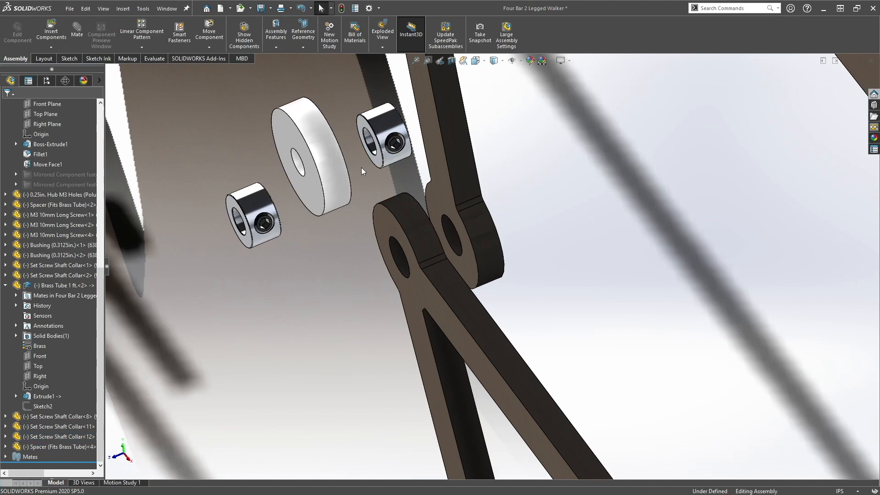
Step: Move the ternary link's upper end away from the binary link to make room for the joint hardware
click(298, 166)
drag(436, 259, 351, 305)
click(530, 363)
scroll(563, 403, up, 4)
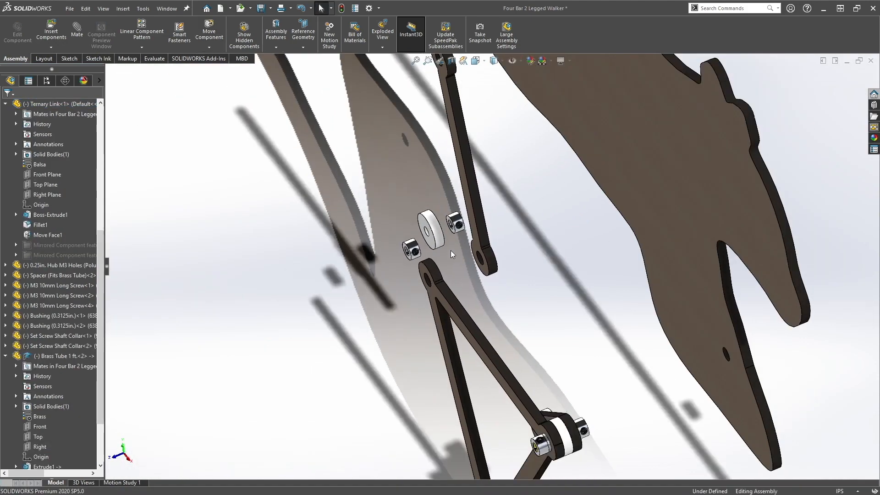
Step: Mate the spacer concentric and flush to the binary link's lower hole, and the ternary link's upper hole against the spacer's other face
scroll(451, 250, down, 4)
click(405, 222)
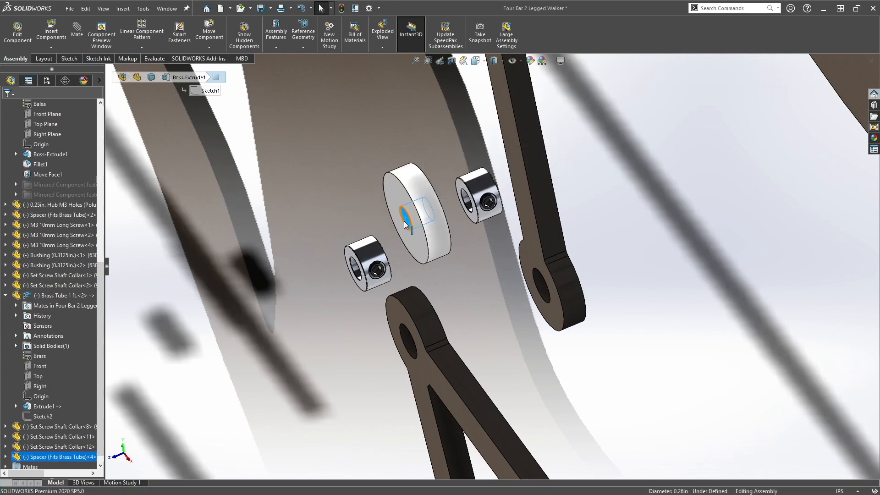
alt+drag(404, 221, 538, 289)
click(651, 304)
drag(551, 319, 570, 322)
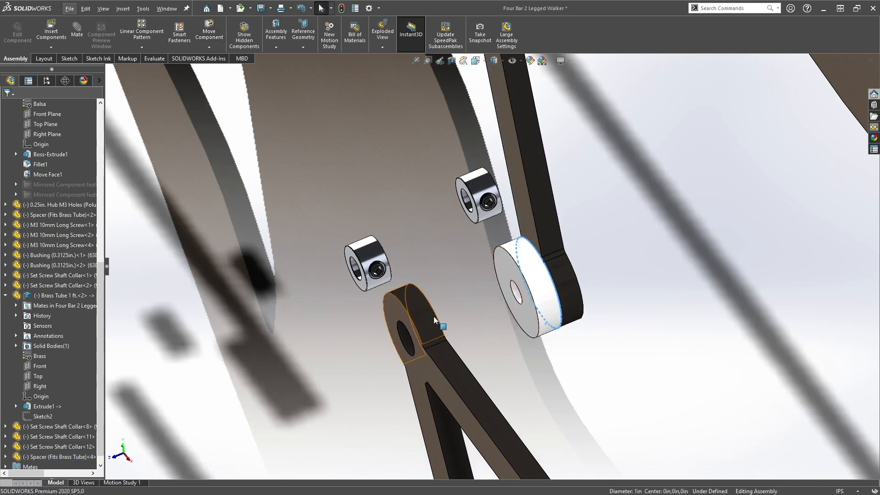
alt+drag(436, 315, 533, 292)
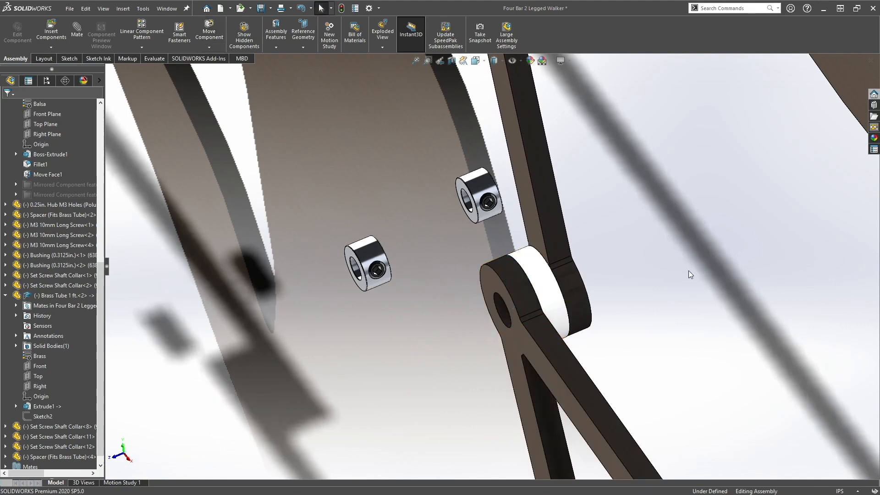
Step: Turn one loose shaft collar in front of the ternary link and mate it concentric with the link's upper hole
scroll(389, 268, down, 5)
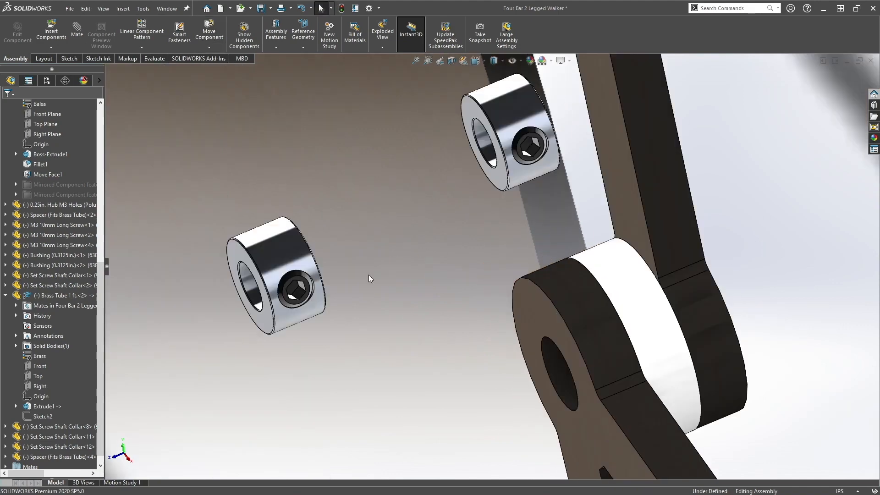
middle_drag(299, 264, 316, 265)
scroll(489, 317, up, 1)
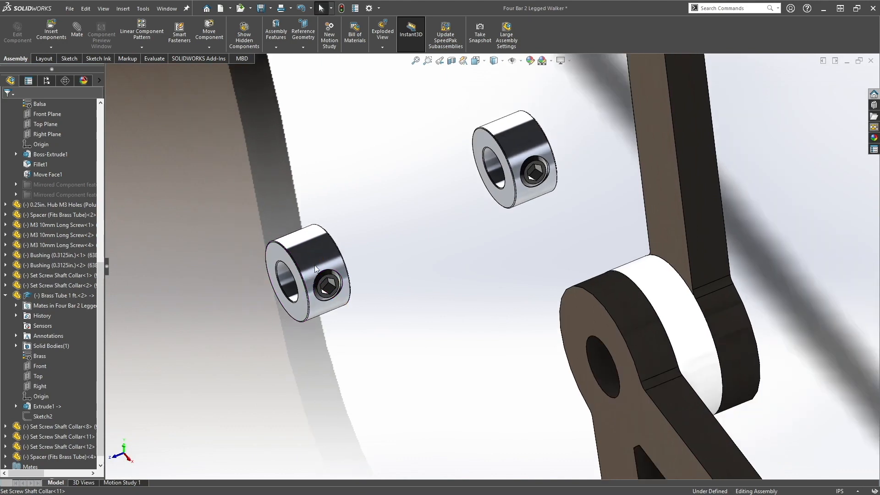
drag(319, 255, 457, 385)
right_drag(456, 385, 416, 391)
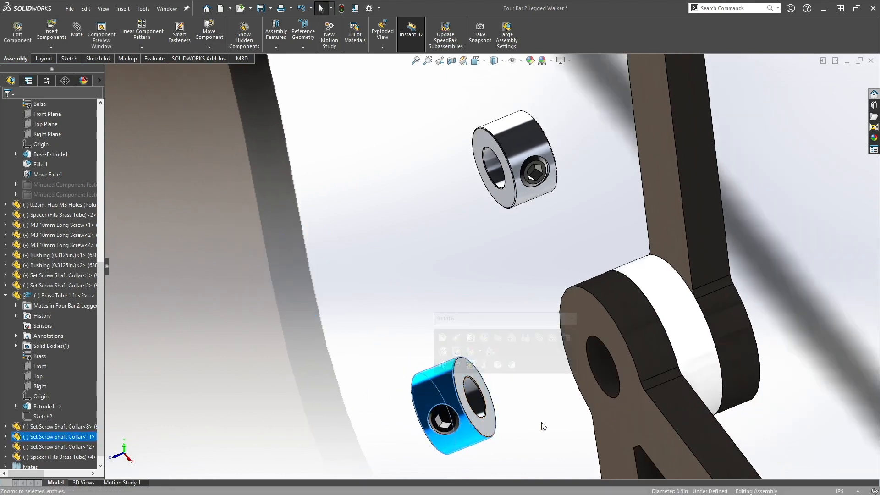
click(459, 383)
alt+drag(456, 380, 516, 369)
click(720, 389)
Step: Mate the second shaft collar concentric with the binary link's lower hole
middle_drag(648, 238, 608, 254)
alt+drag(810, 90, 734, 304)
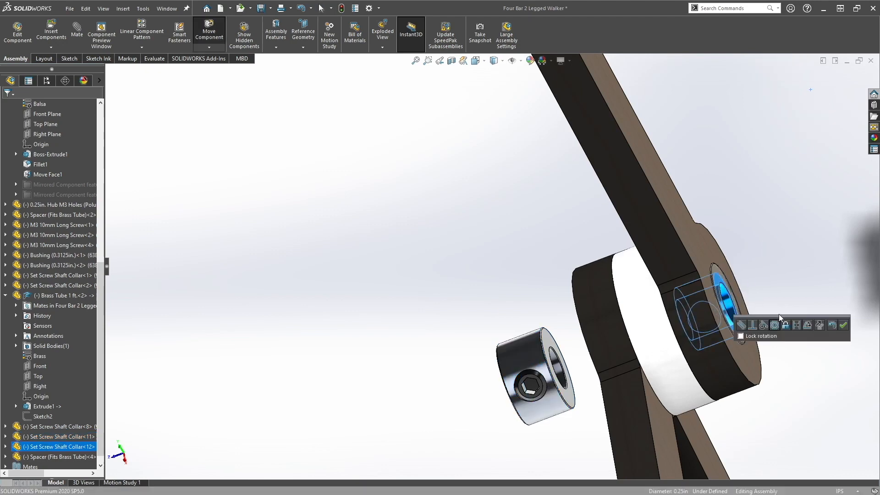
click(844, 325)
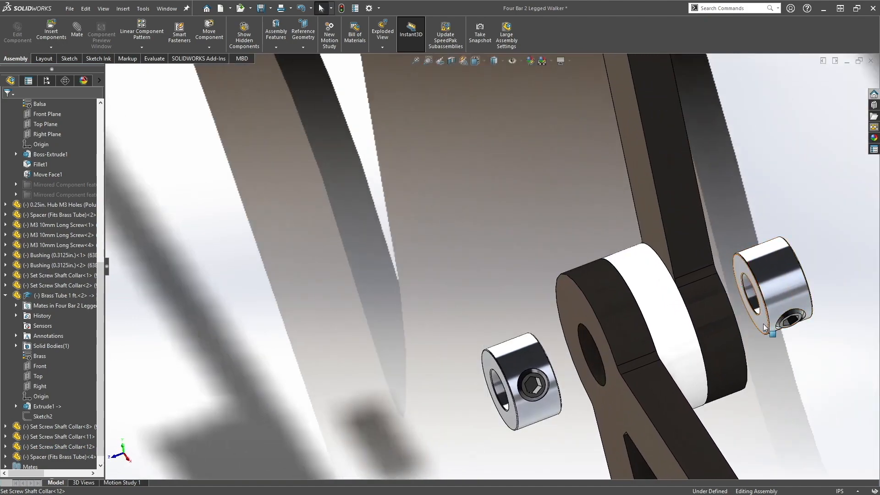
Step: Add a coincident mate between the second collar's inner face and the binary link's outer face
click(756, 282)
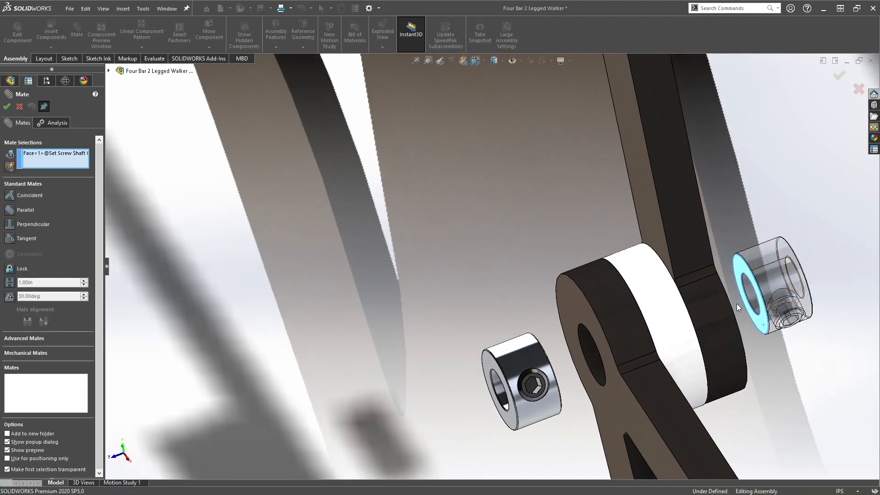
middle_drag(736, 304, 701, 318)
click(759, 339)
right_click(759, 339)
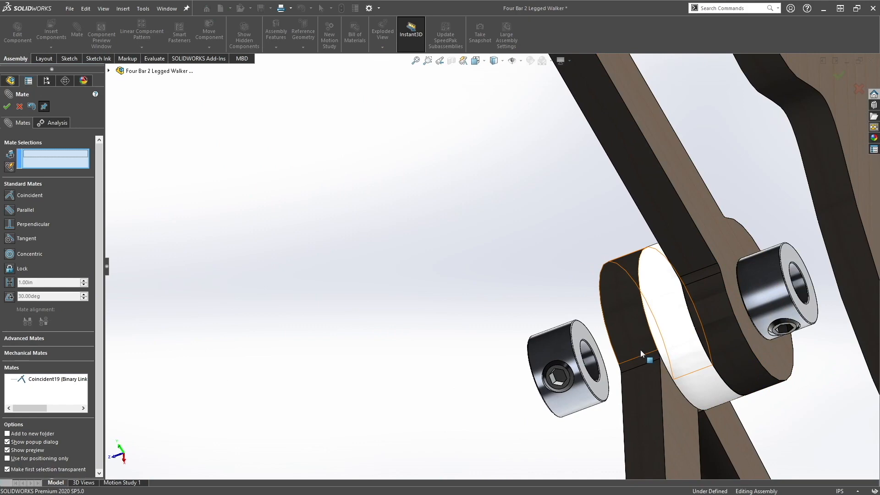
Step: Add a coincident mate between the other collar's inner face and the ternary link's outer face, and finish mating
click(600, 390)
middle_drag(612, 350, 664, 319)
click(569, 328)
right_click(569, 329)
click(7, 106)
scroll(495, 259, up, 6)
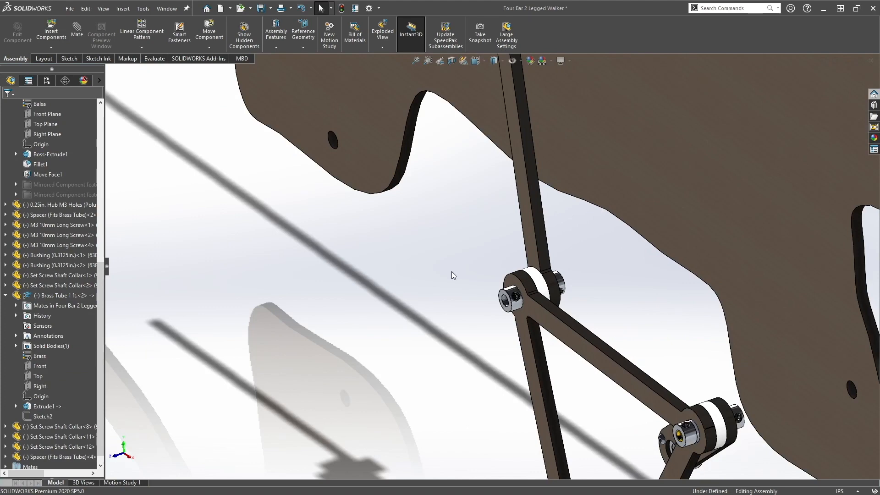
scroll(650, 378, down, 5)
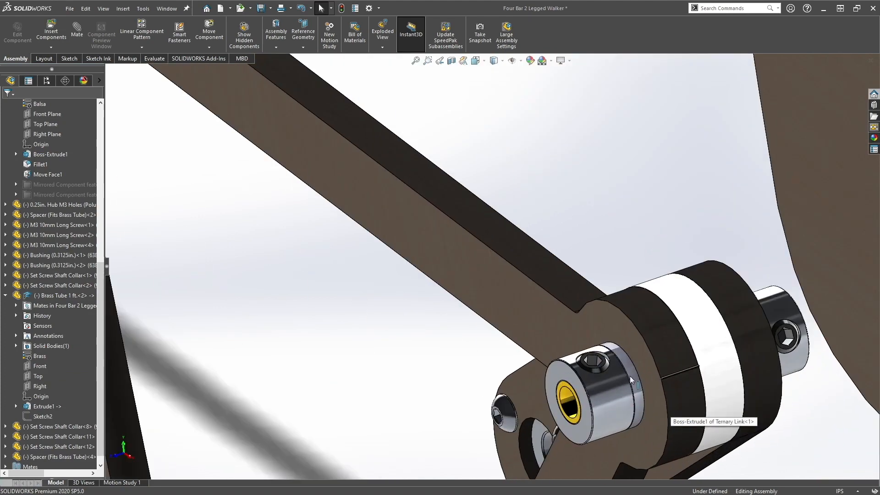
Step: Delete the shaft collars on both sides of the joint between the ternary link and the binary link
click(631, 376)
scroll(515, 233, up, 6)
scroll(432, 193, down, 6)
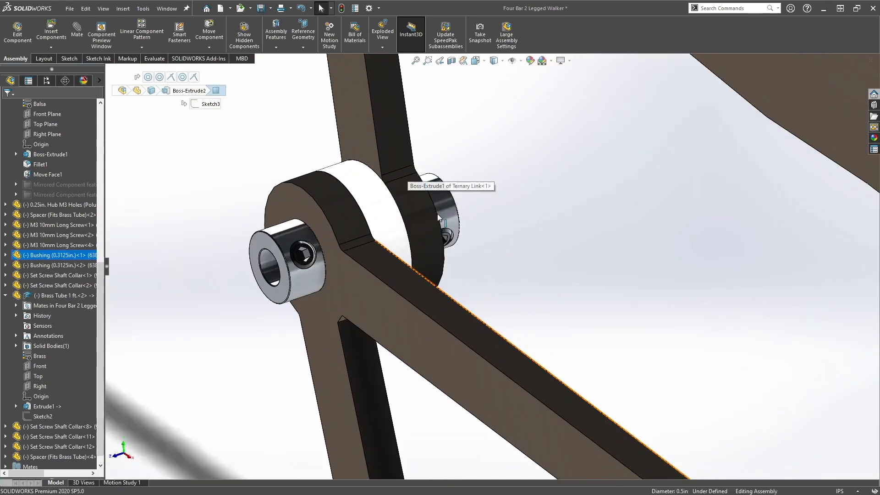
click(308, 279)
key(Delete)
key(Return)
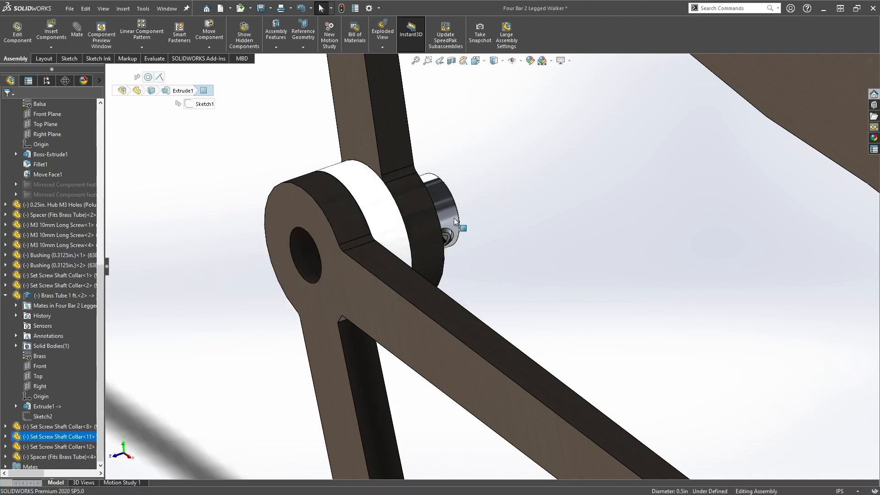
click(455, 220)
key(Delete)
key(Return)
Step: Copy two 0.3125 in. bushings and place them loosely in front of the ternary link's joint
scroll(621, 275, up, 5)
ctrl+drag(645, 432, 374, 189)
scroll(491, 236, down, 4)
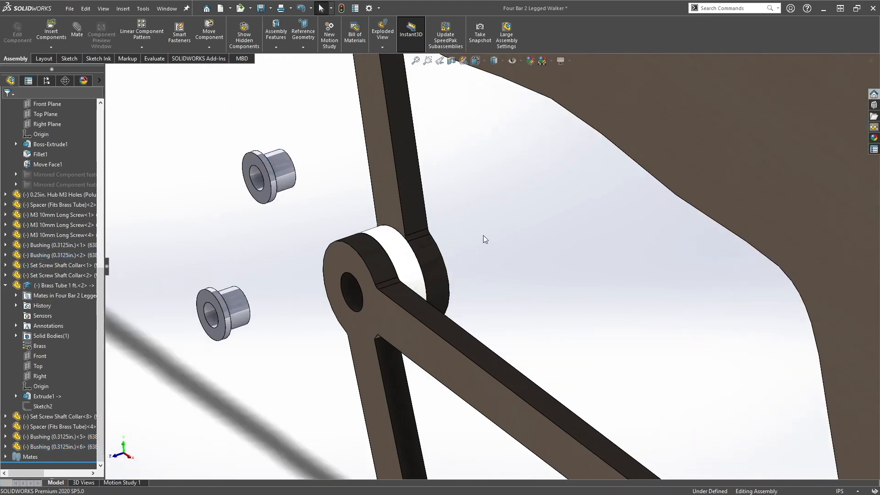
Step: Mate one bushing concentric with the ternary link's joint hole and seat its flange against the link's outer face
alt+drag(277, 176, 350, 290)
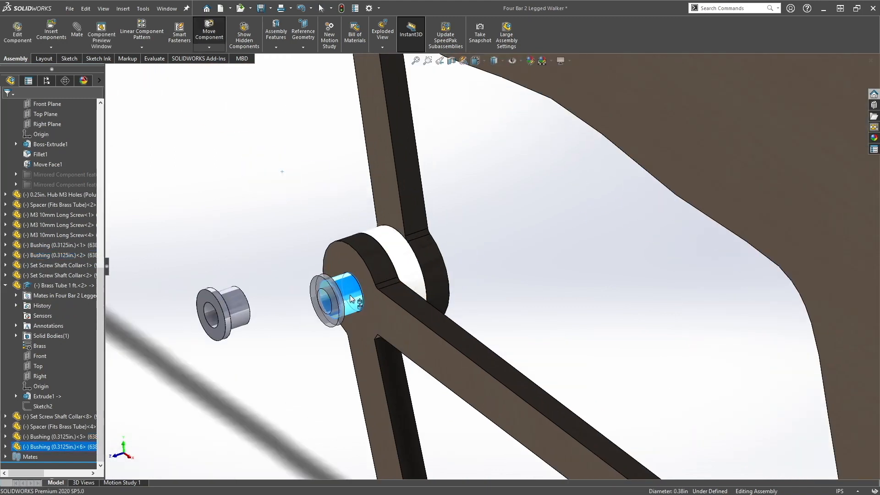
click(373, 310)
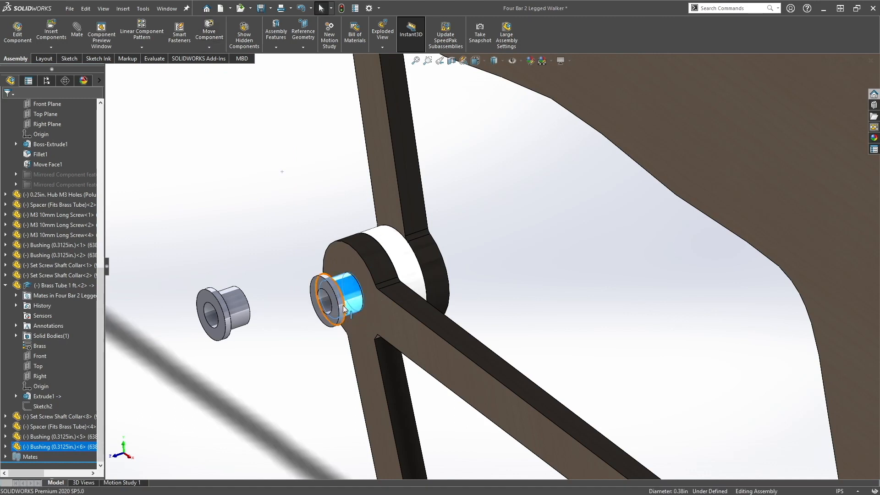
drag(345, 305, 365, 298)
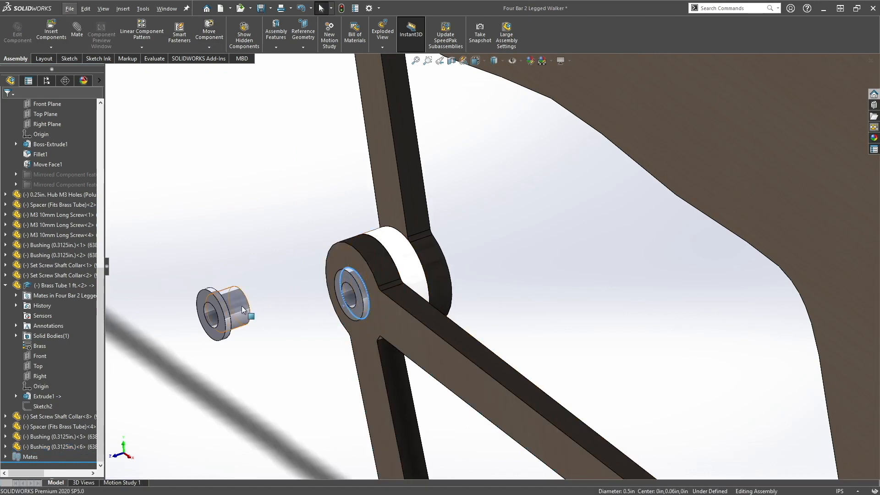
Step: Move the other bushing behind the binary link and rotate it so its barrel can face the link's hole
alt+drag(238, 306, 507, 229)
middle_drag(507, 230, 463, 254)
scroll(502, 248, up, 3)
scroll(499, 225, down, 5)
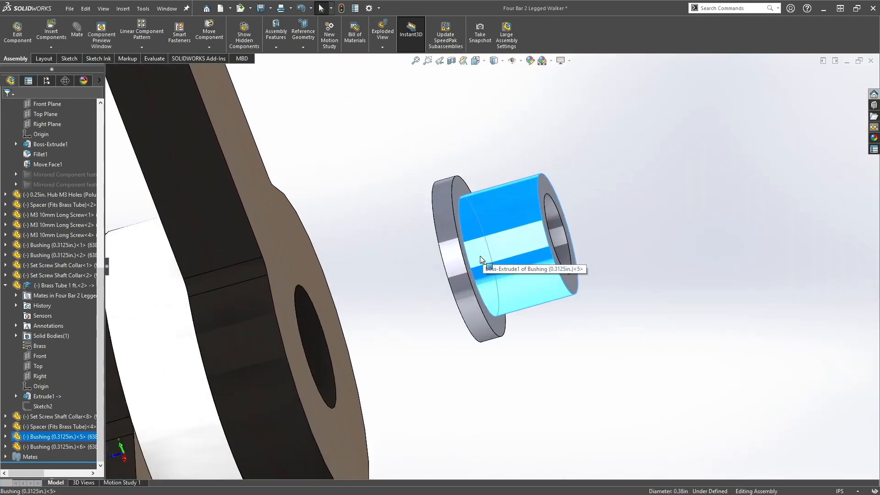
right_drag(472, 259, 653, 258)
click(654, 257)
Step: Mate the rear bushing concentric with the binary link's hole and seat its flange against the link's outer face
alt+drag(467, 275, 319, 360)
click(562, 358)
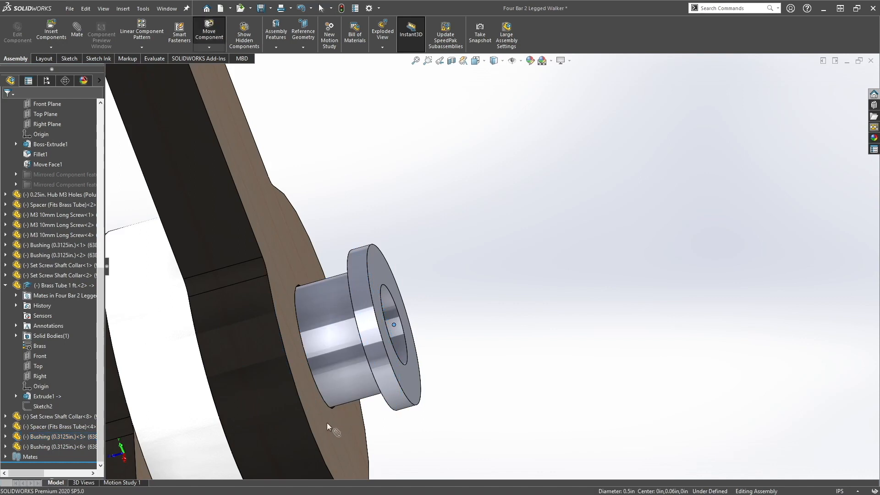
key(alt)
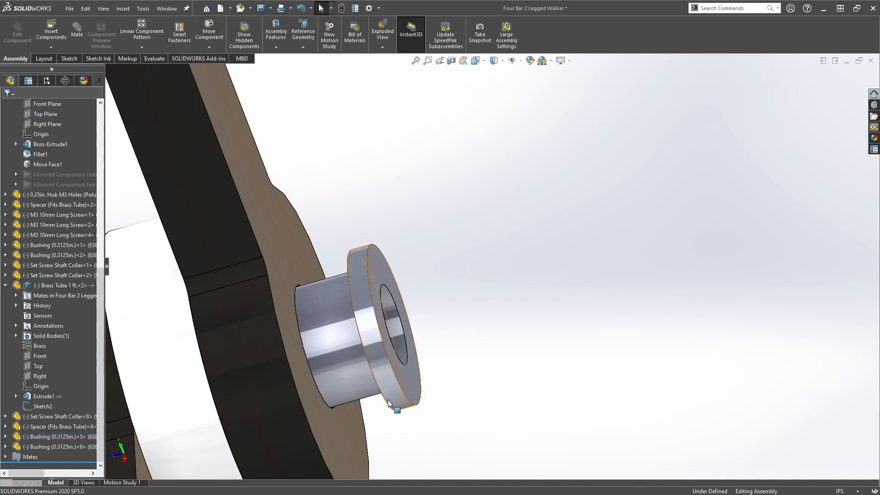
alt+drag(394, 410, 336, 427)
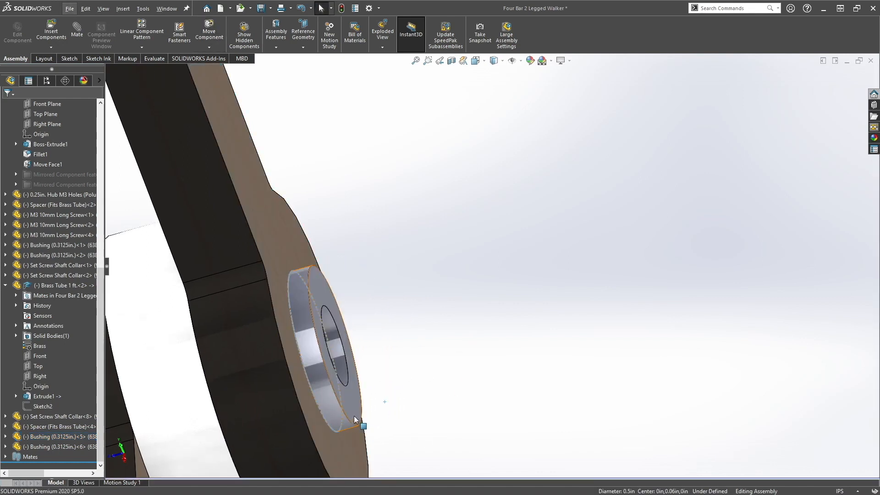
Step: Copy two shaft collars beside the bushed joint, mate one concentric with the front bushing's hole, and undo its last move
scroll(351, 340, up, 3)
middle_drag(351, 340, 394, 348)
scroll(413, 353, up, 5)
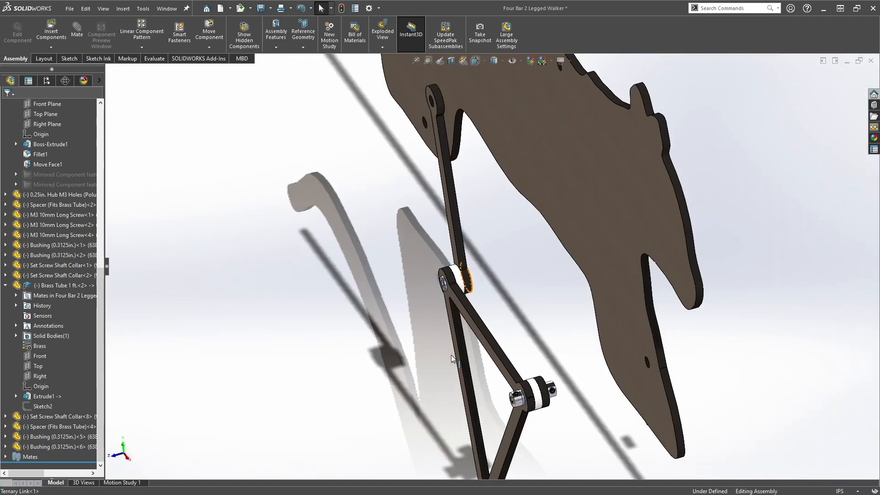
scroll(451, 355, down, 5)
ctrl+drag(499, 359, 249, 123)
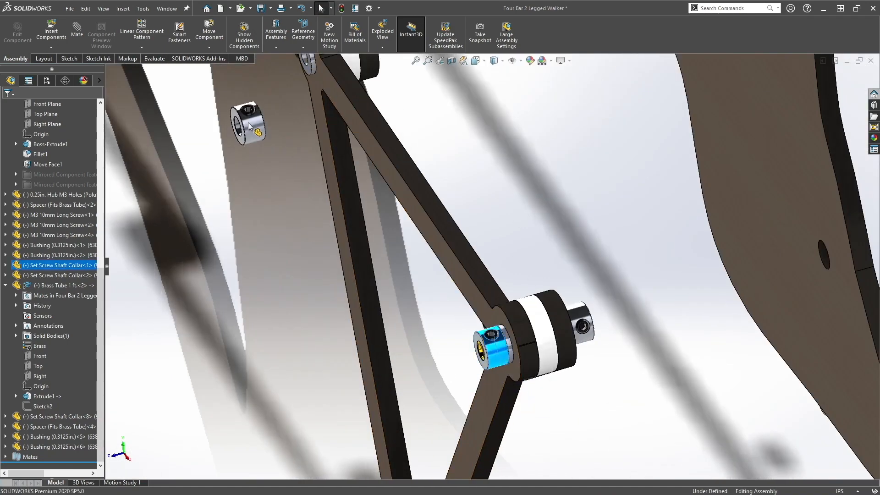
scroll(408, 156, down, 5)
ctrl+drag(337, 376, 431, 257)
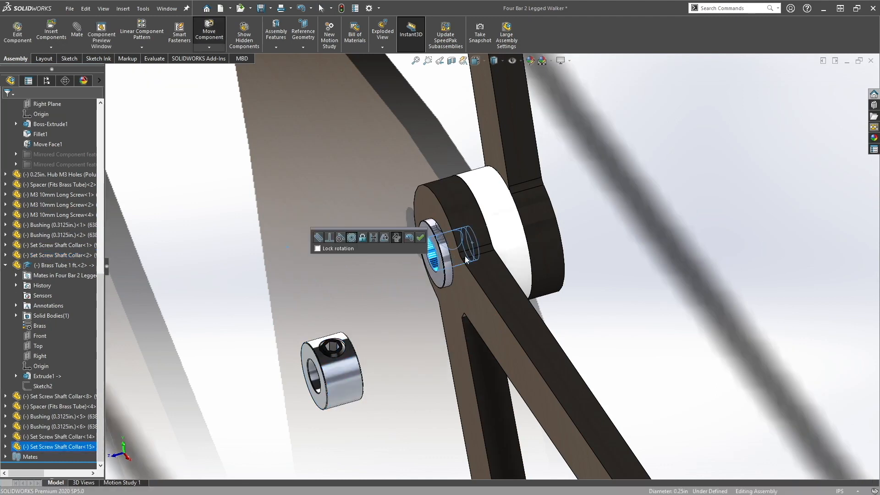
click(419, 235)
key(ctrl+z)
key(ctrl+z)
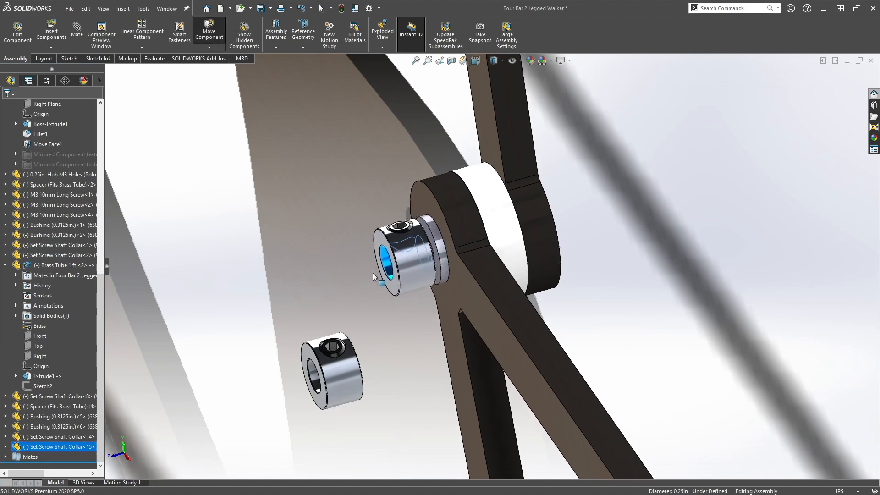
Step: Move the other shaft collar behind the binary link, mate it concentric with the rear bushing, and undo its last move
scroll(412, 313, up, 3)
scroll(438, 290, down, 2)
drag(427, 316, 582, 221)
middle_drag(552, 222, 611, 226)
drag(622, 210, 444, 247)
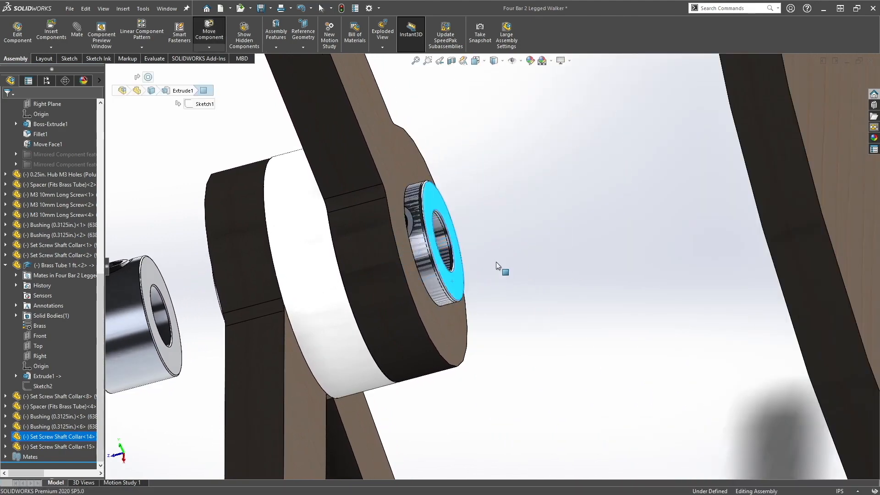
key(ctrl+z)
Step: Add a coincident mate between the front collar's inner face and the front bushing's flange face
click(179, 355)
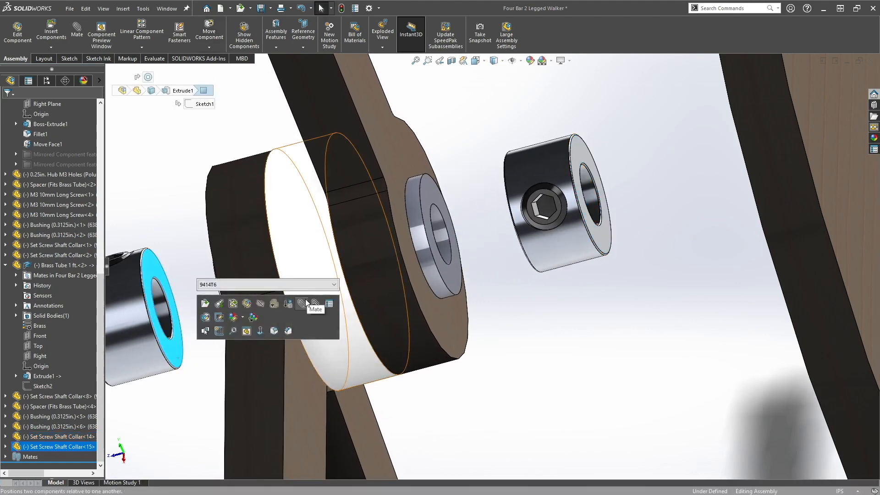
key(m)
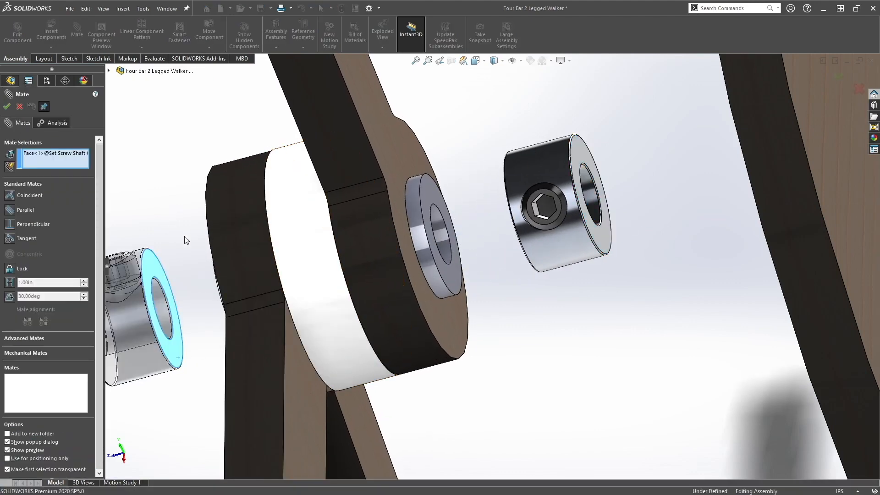
middle_drag(174, 231, 232, 229)
click(166, 337)
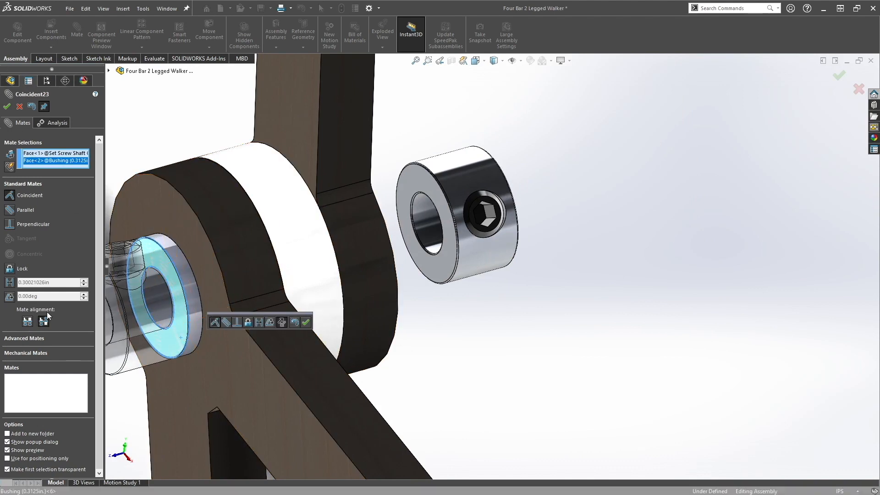
click(306, 322)
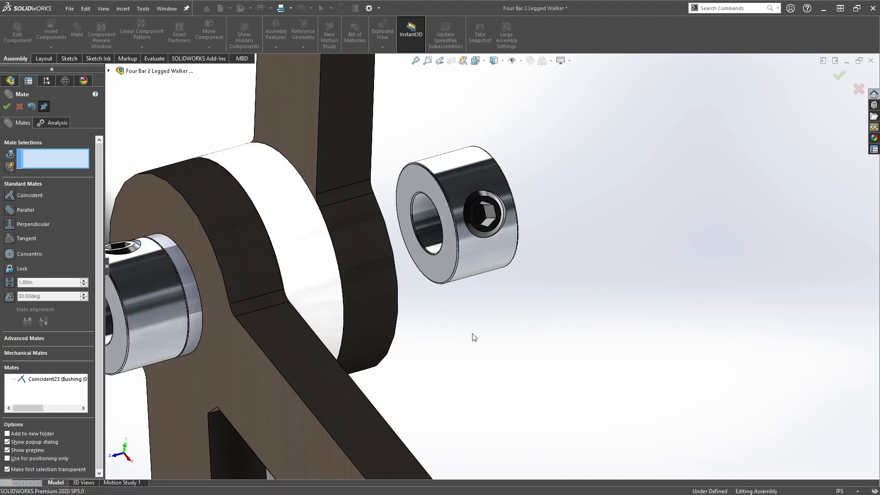
Step: Add a coincident mate between the rear collar's inner face and the rear bushing's flange face, and finish mating
click(444, 265)
middle_drag(444, 266, 343, 276)
scroll(348, 282, up, 5)
scroll(321, 316, down, 6)
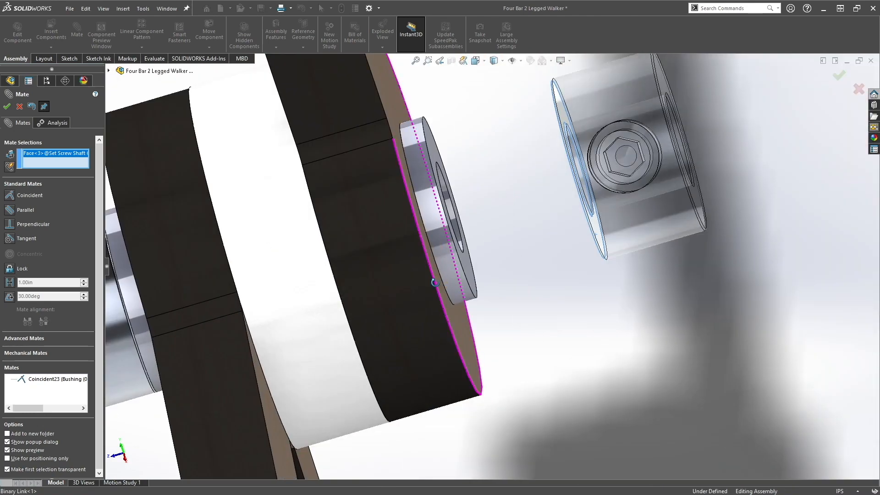
click(468, 268)
click(6, 107)
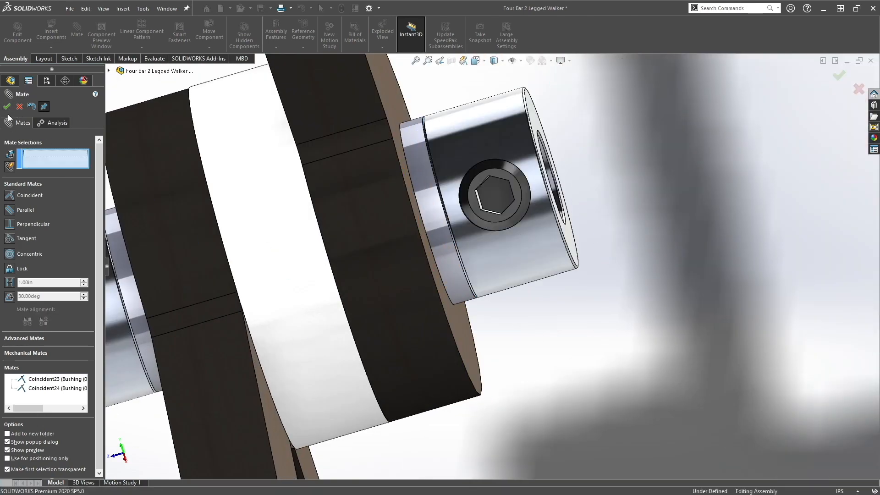
key(ctrl+1)
Step: Copy the crank joint's brass tube with mates into the bushed joint, referencing the front collar's hole and outer face
middle_drag(621, 298, 605, 294)
scroll(458, 266, down, 10)
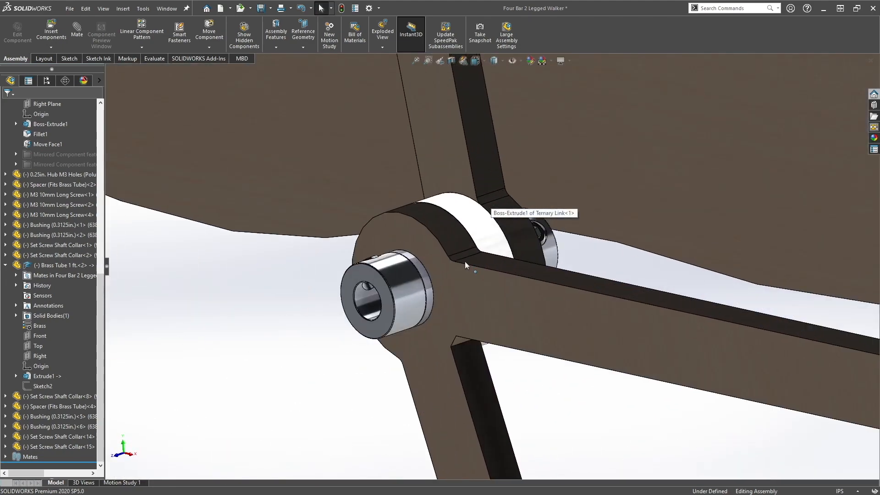
middle_drag(449, 271, 442, 311)
scroll(443, 308, up, 2)
scroll(567, 235, up, 4)
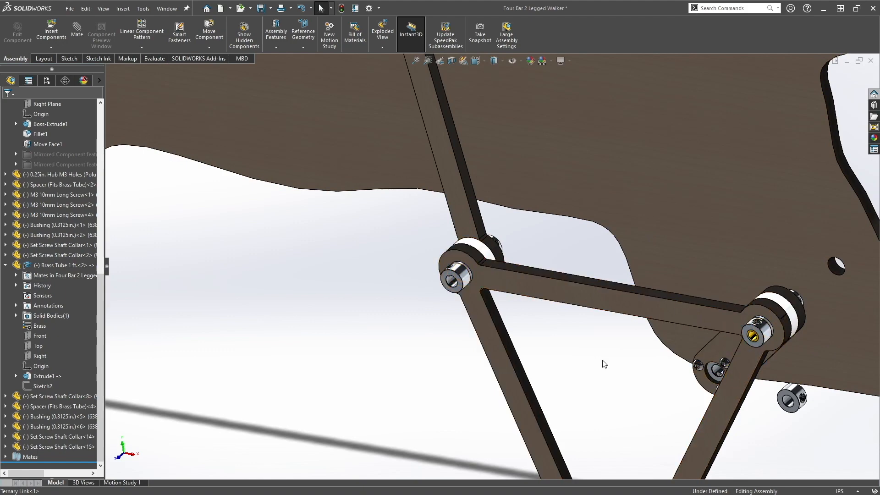
scroll(730, 331, down, 3)
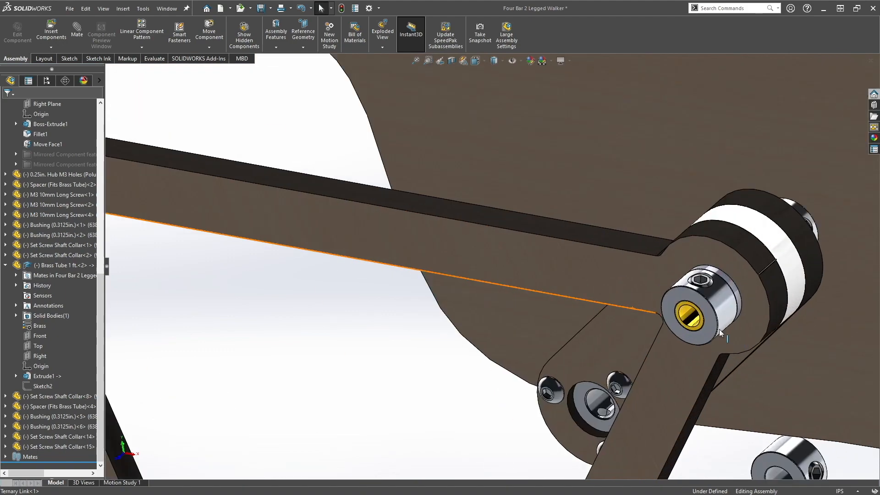
click(691, 318)
right_click(690, 316)
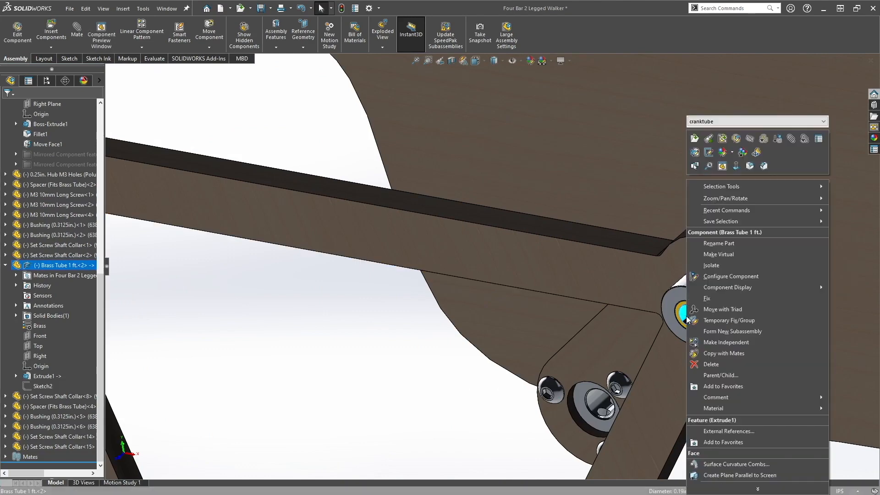
click(720, 353)
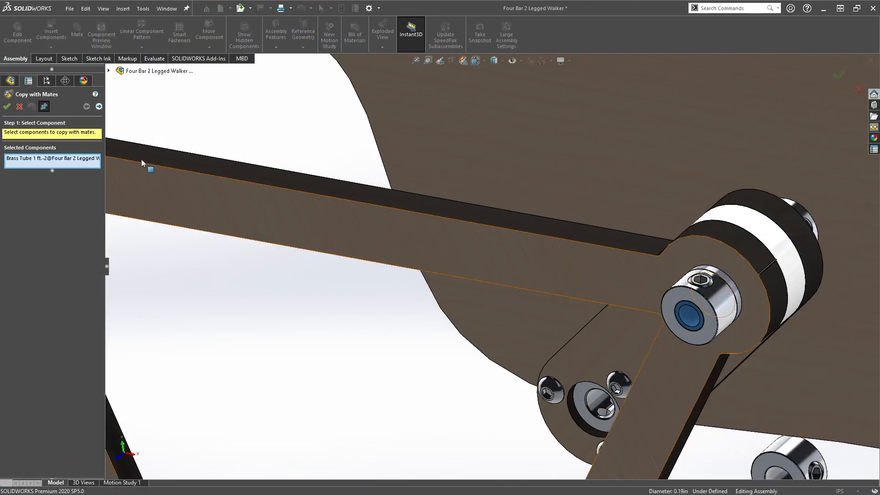
click(99, 106)
scroll(219, 188, up, 5)
scroll(306, 233, down, 6)
click(332, 252)
click(339, 265)
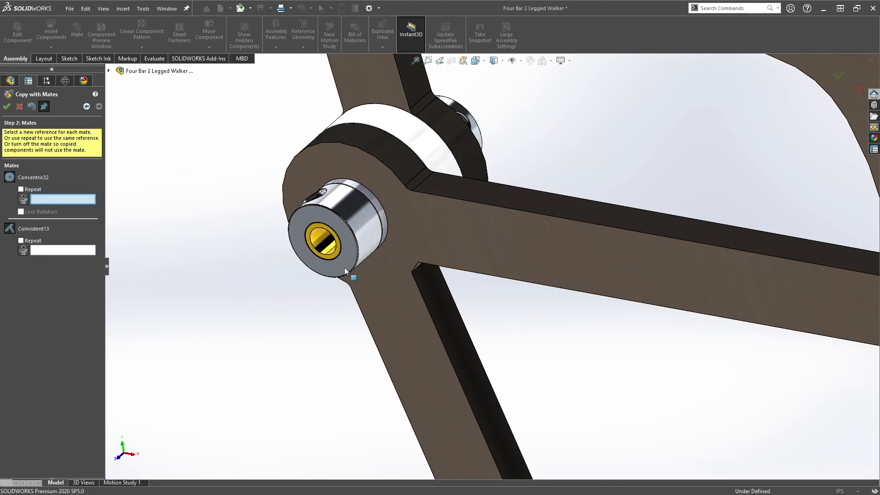
key(Escape)
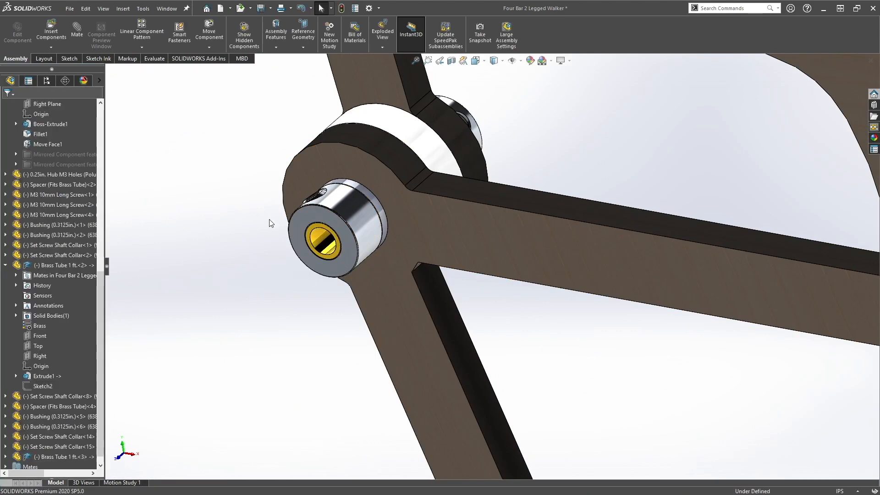
Step: Examine the bushing, ternary link, shaft collars and brass tube at the bushed joint from several angles
middle_drag(431, 259, 627, 338)
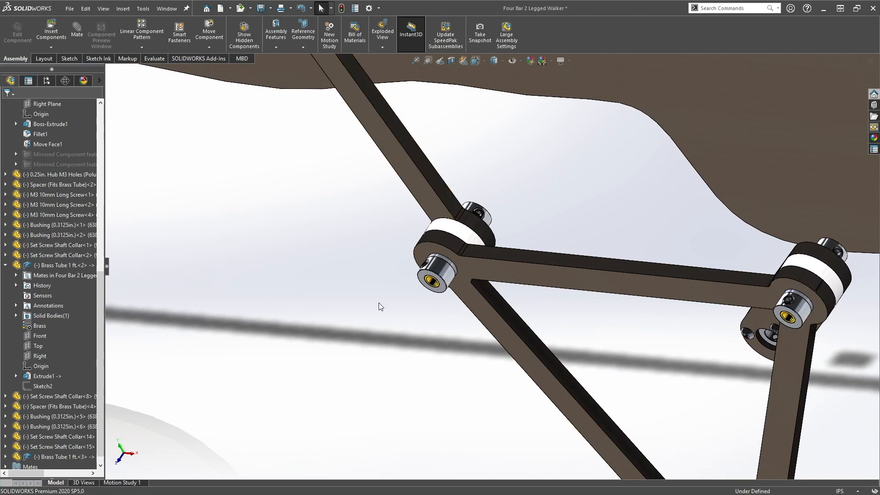
scroll(536, 276, up, 5)
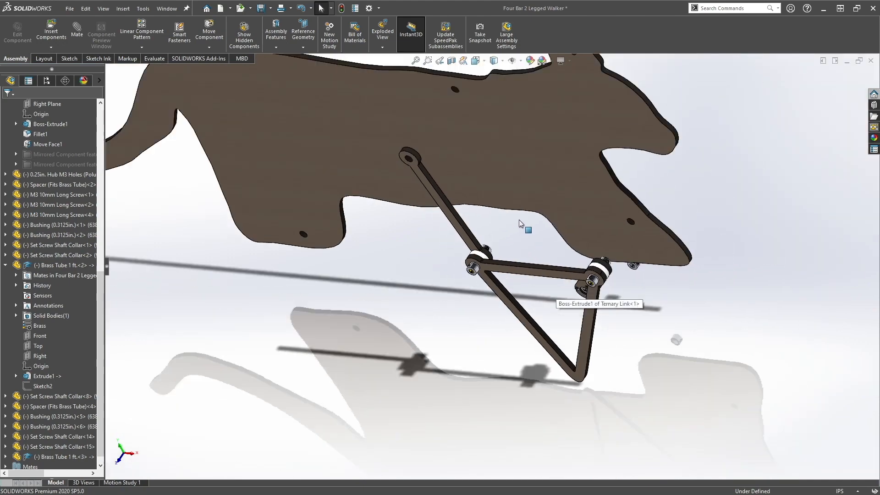
middle_drag(610, 275, 591, 273)
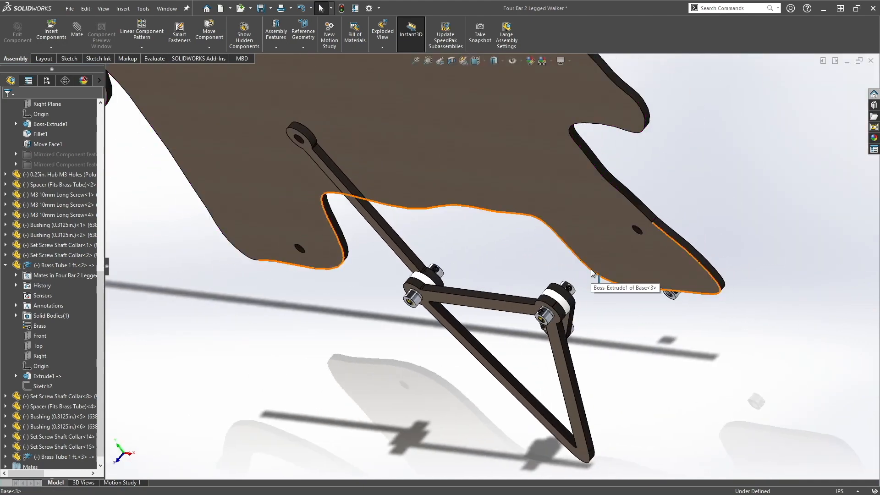
scroll(417, 280, down, 10)
mouse_move(476, 350)
middle_down()
mouse_move(486, 337)
mouse_move(471, 343)
middle_up()
click(457, 320)
click(463, 317)
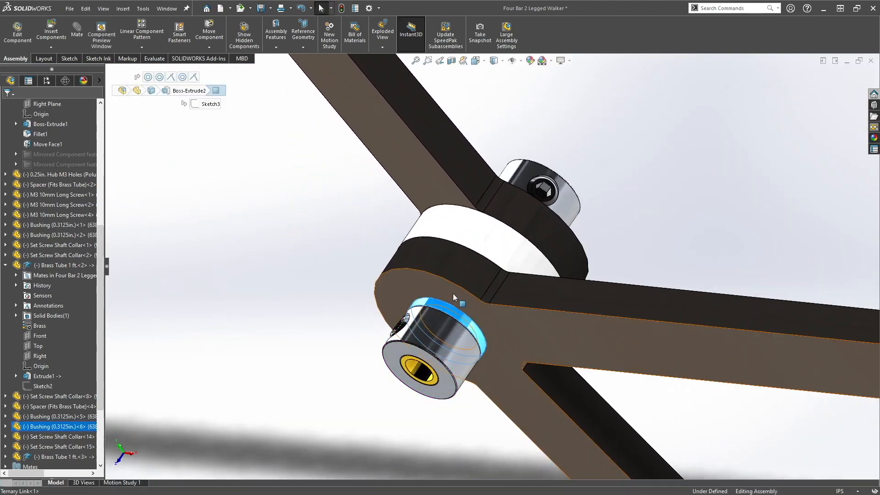
click(452, 293)
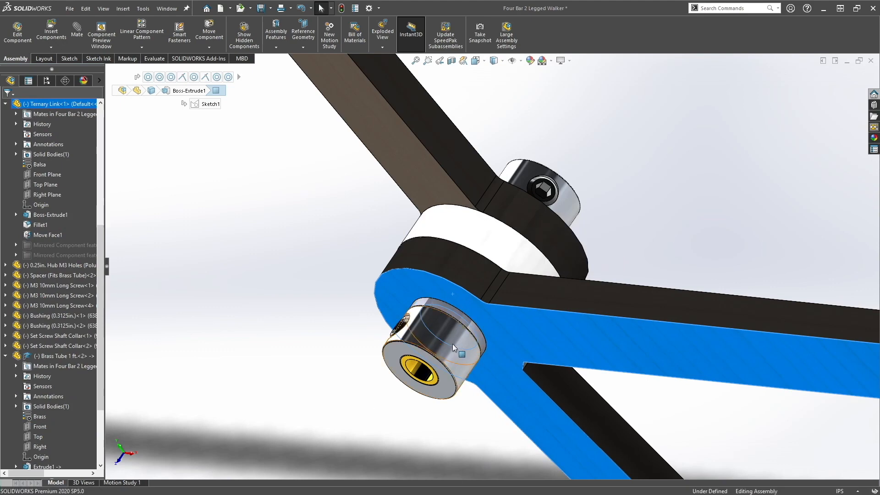
click(452, 344)
click(563, 205)
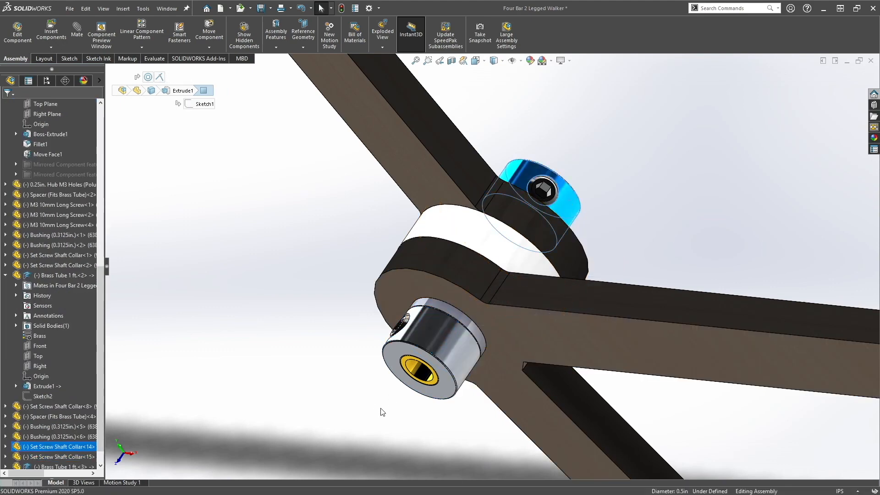
click(426, 372)
middle_drag(723, 115, 682, 301)
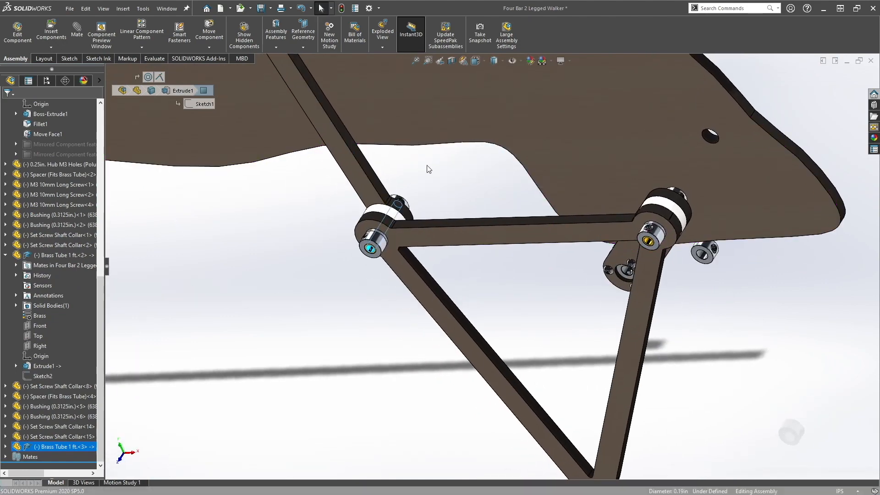
Step: Move the leg linkage in front of the base's front leg so the crank's hub lies near the leg's hole
scroll(487, 173, up, 3)
middle_drag(488, 174, 467, 212)
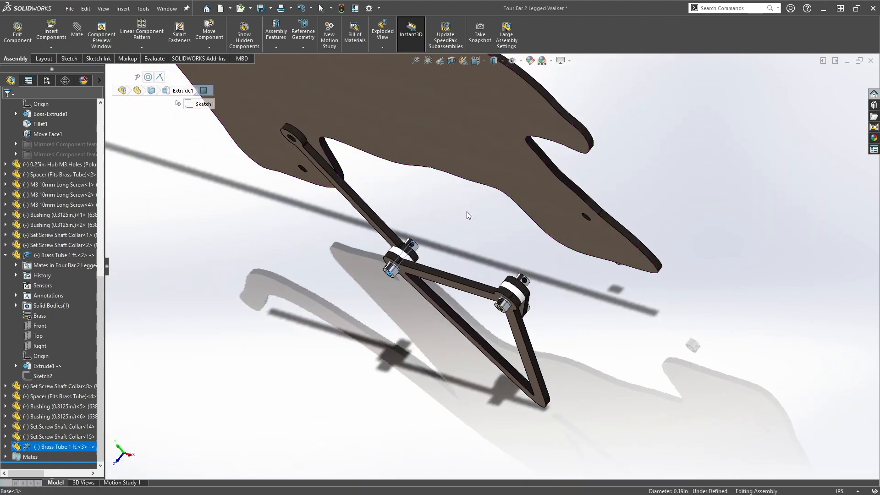
drag(512, 285, 590, 217)
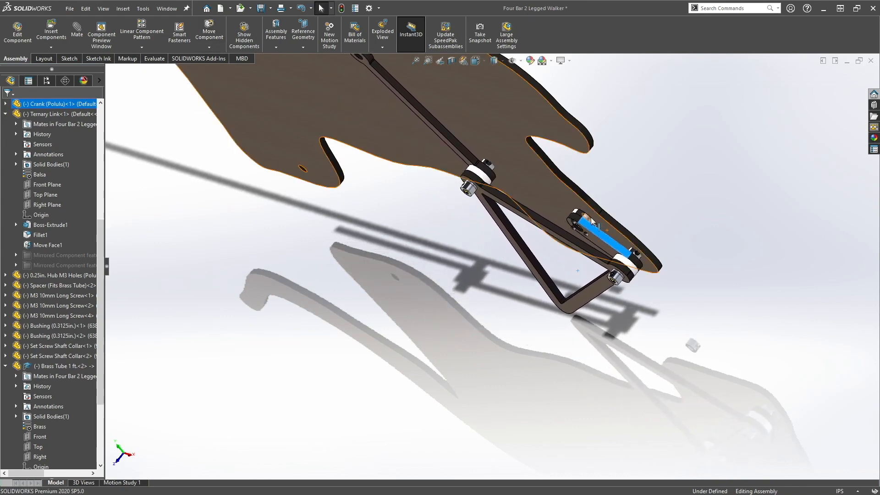
scroll(590, 217, down, 4)
scroll(575, 243, down, 3)
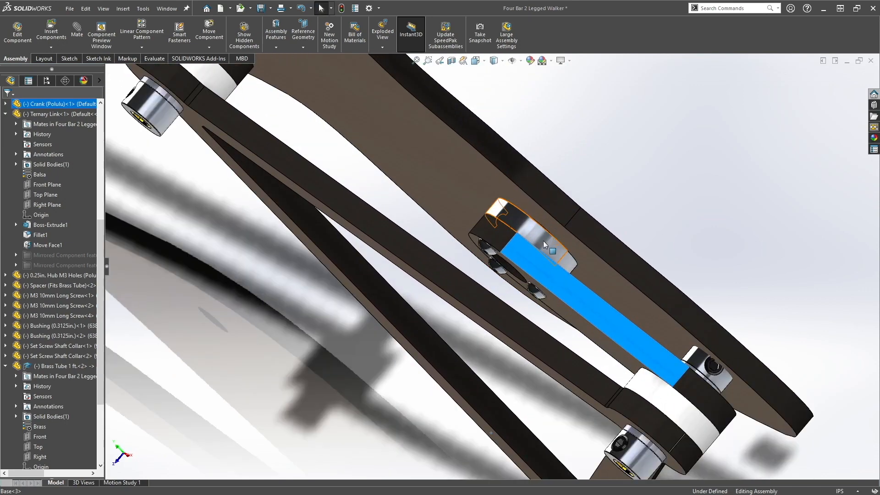
mouse_move(536, 256)
mouse_down()
mouse_move(529, 263)
mouse_move(537, 255)
mouse_up()
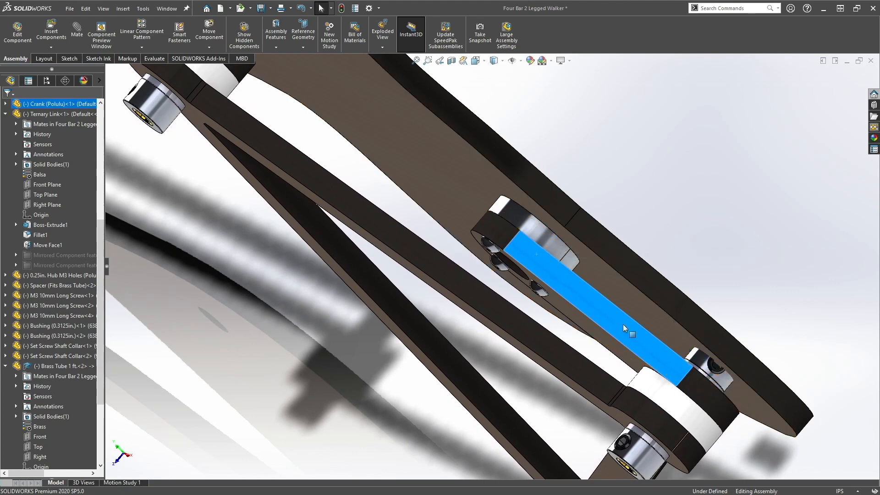
drag(541, 242, 525, 255)
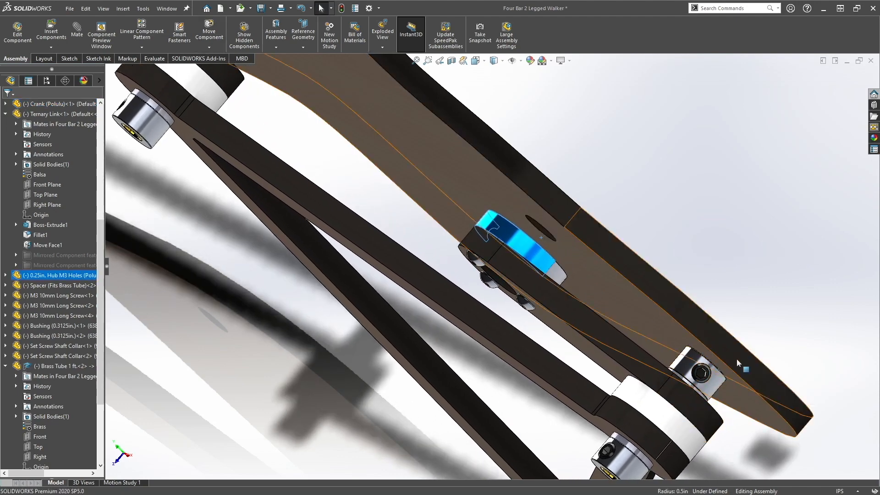
Step: Examine the gaps between the base, crank, hub and shaft collars, including from the top view
scroll(479, 211, up, 9)
scroll(452, 174, down, 3)
scroll(349, 139, down, 8)
scroll(386, 123, up, 6)
scroll(650, 390, down, 6)
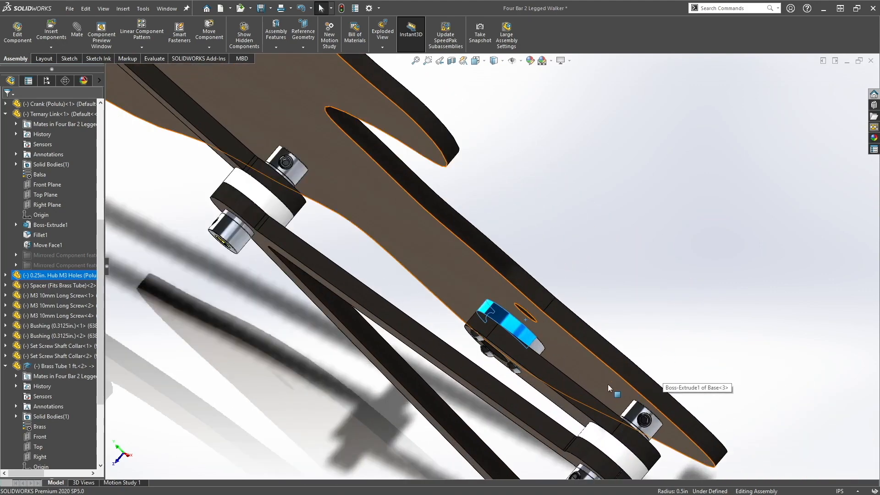
scroll(388, 231, up, 5)
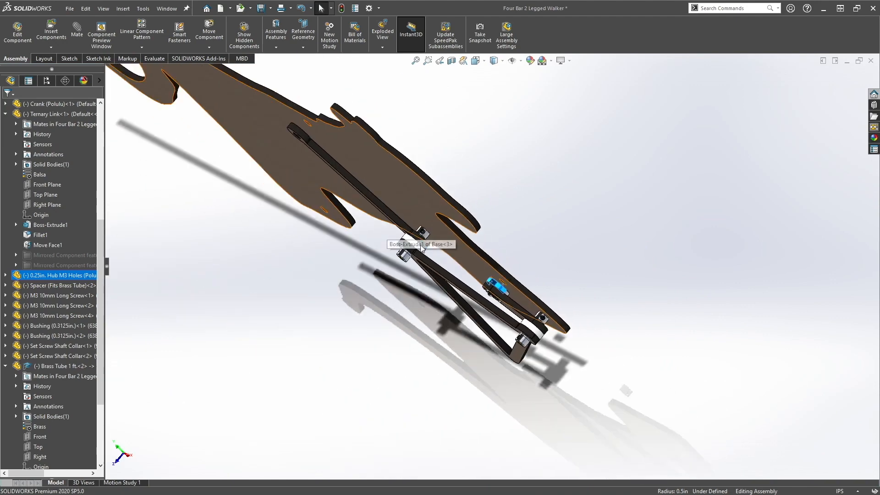
middle_drag(460, 276, 479, 305)
key(ctrl+5)
scroll(660, 266, down, 9)
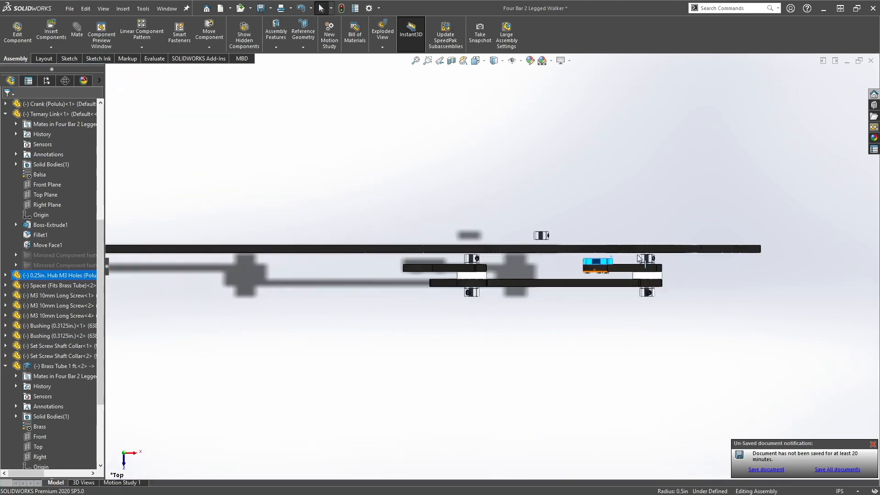
scroll(460, 394, up, 2)
click(568, 295)
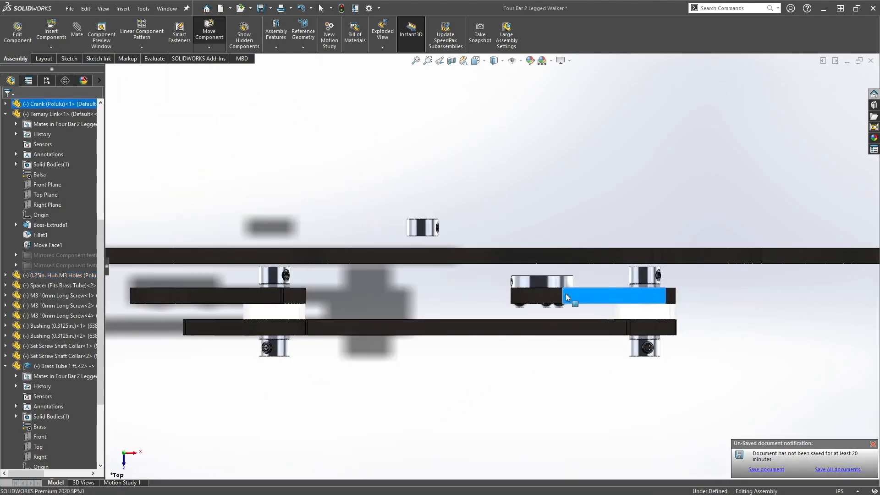
drag(568, 292, 565, 295)
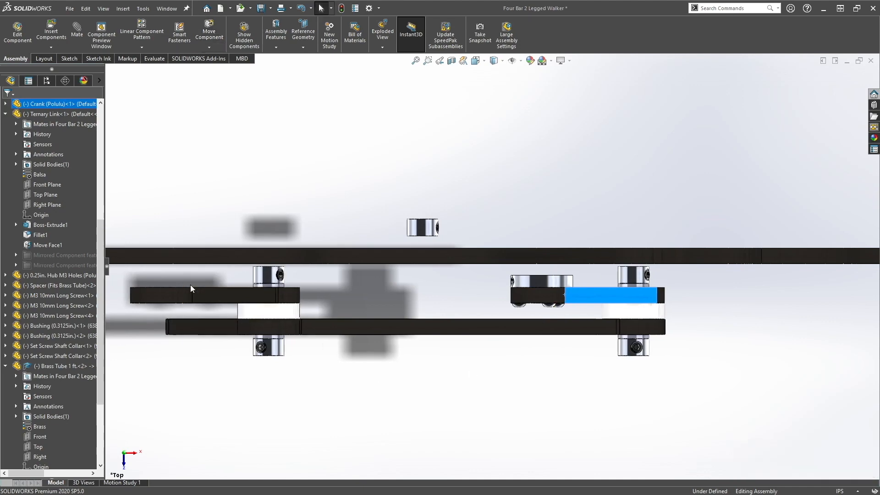
Step: Delete the loose set screw shaft collar below the base's front leg
click(628, 427)
middle_drag(625, 424, 498, 299)
scroll(499, 300, up, 6)
key(ctrl+1)
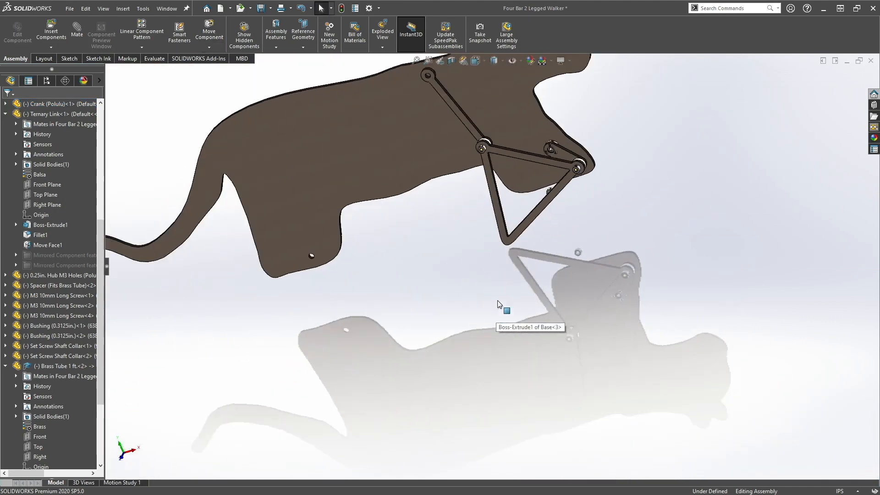
middle_drag(622, 264, 563, 311)
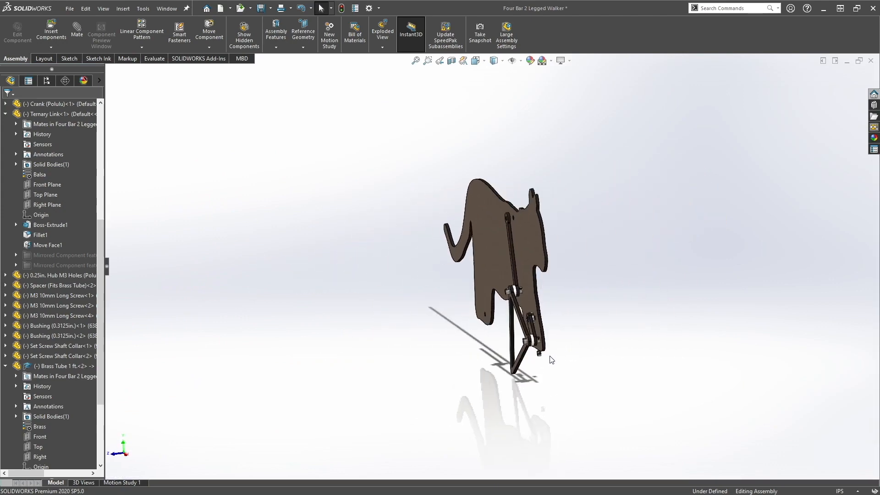
scroll(539, 357, down, 9)
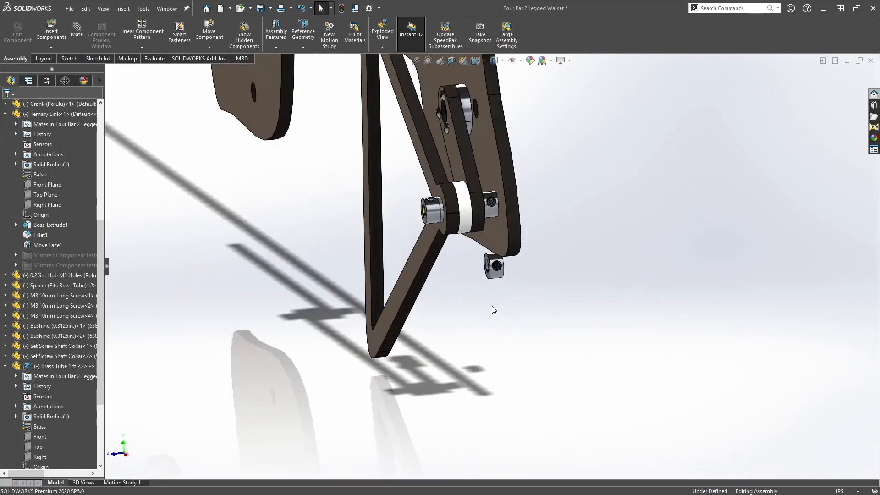
click(505, 272)
key(Delete)
key(Return)
Step: Create two copies of the brass-tube spacer and place them loosely beside the linkage
scroll(471, 175, up, 8)
scroll(475, 201, down, 12)
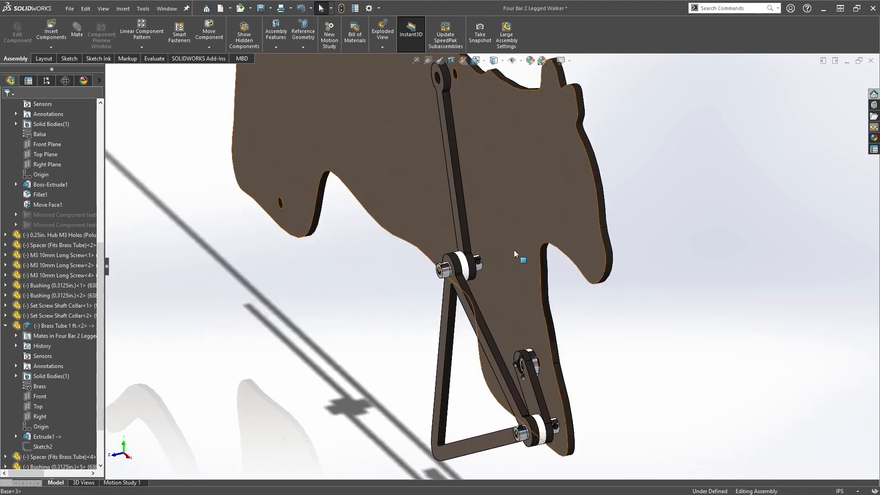
drag(530, 396, 383, 119)
scroll(490, 430, down, 4)
click(465, 307)
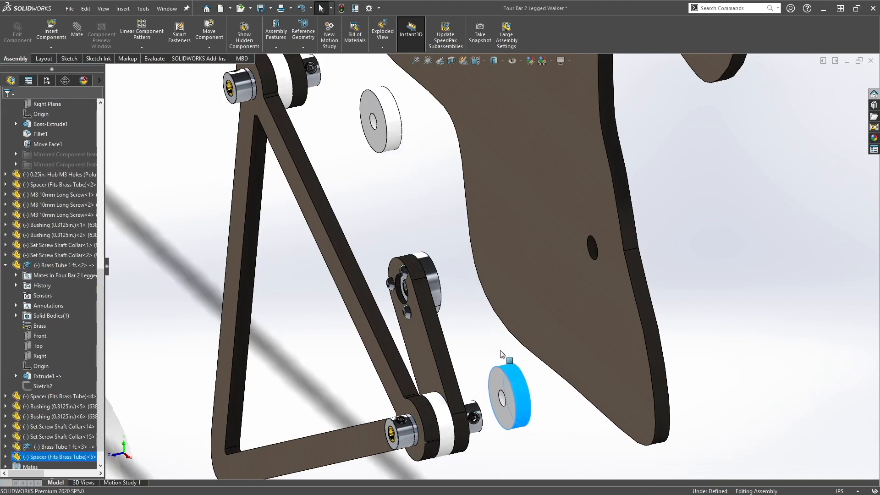
click(547, 420)
Step: Mate one loose spacer concentric and flush with the base's front-leg hole, and mate the crank's hub against that spacer
click(503, 405)
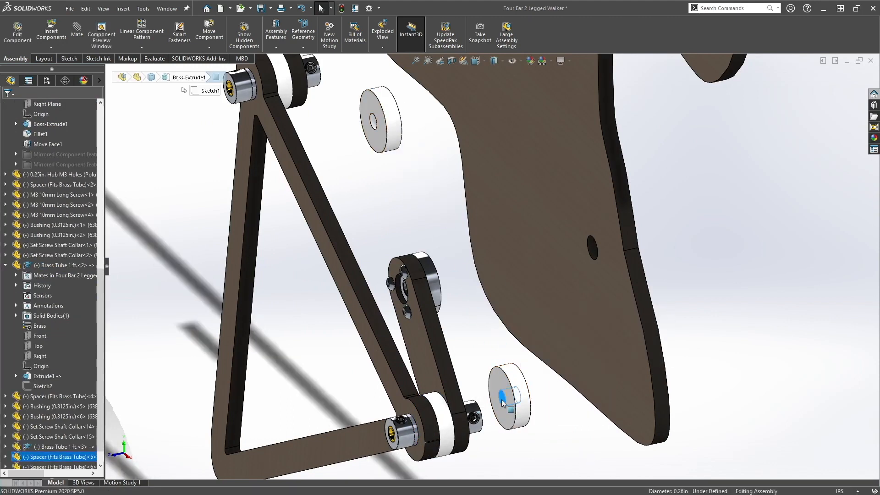
alt+drag(547, 317, 610, 287)
click(708, 228)
click(478, 316)
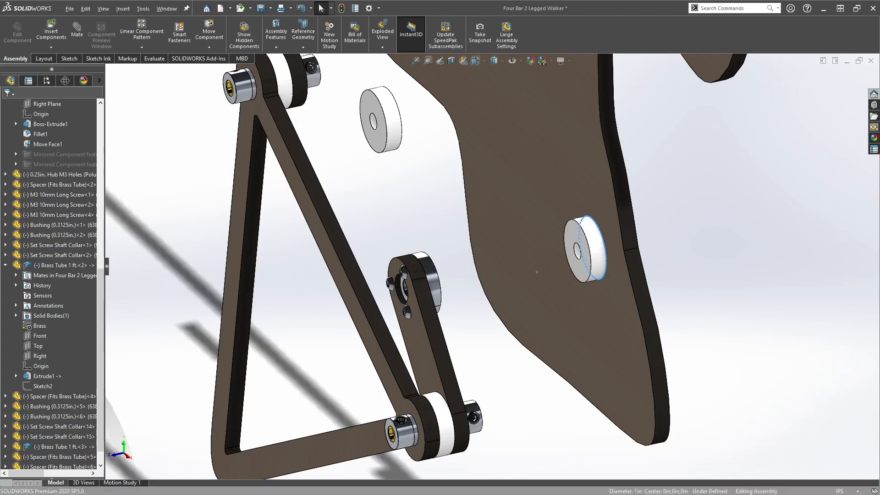
click(439, 280)
drag(463, 276, 585, 275)
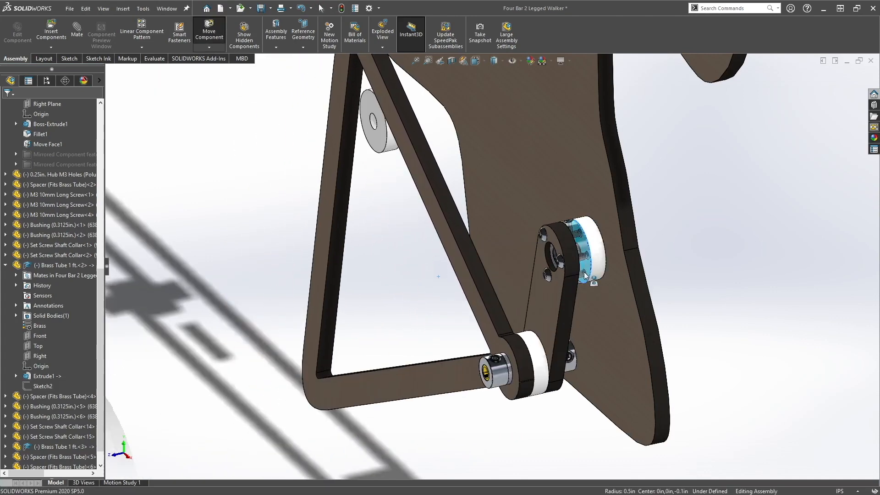
Step: Move the other loose spacer near the link's upper pivot and add a concentric mate with the base's upper hole
scroll(543, 227, up, 6)
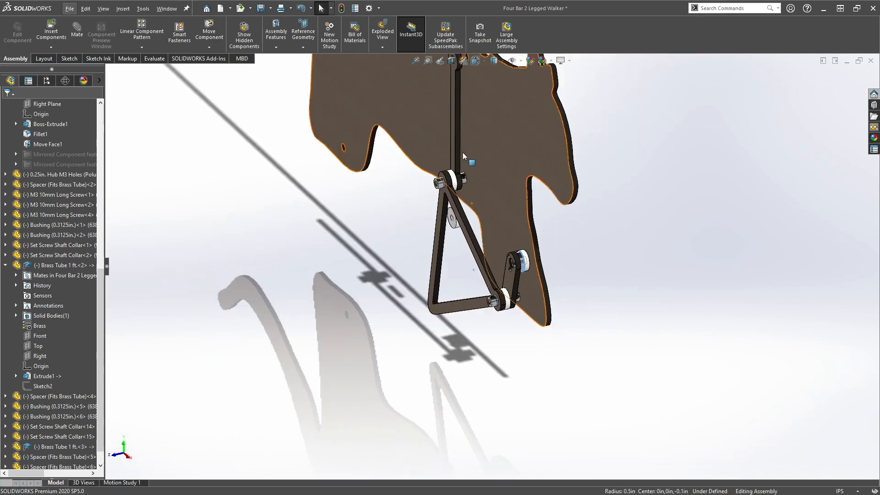
scroll(457, 219, down, 3)
drag(453, 225, 478, 146)
scroll(412, 173, up, 7)
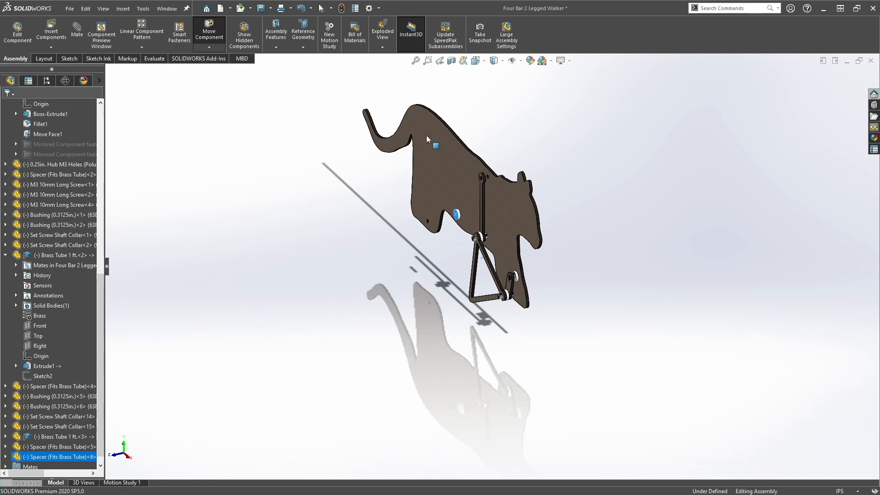
key(Escape)
scroll(504, 185, down, 10)
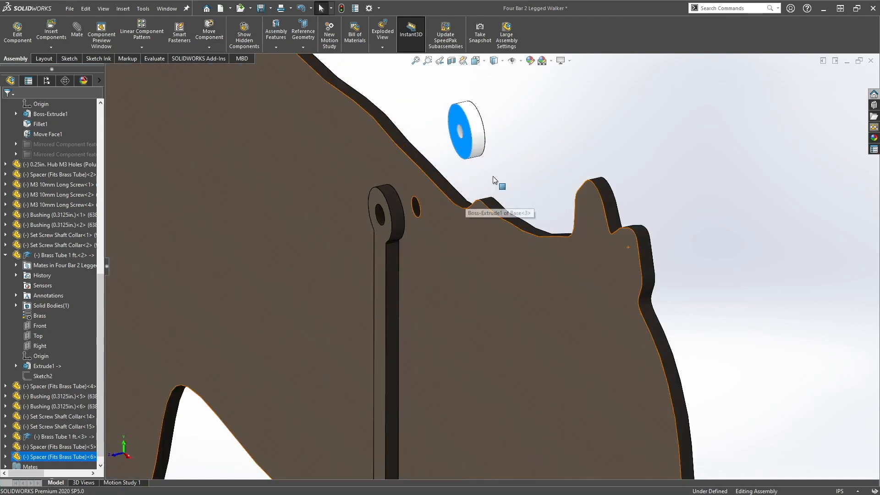
drag(433, 122, 356, 259)
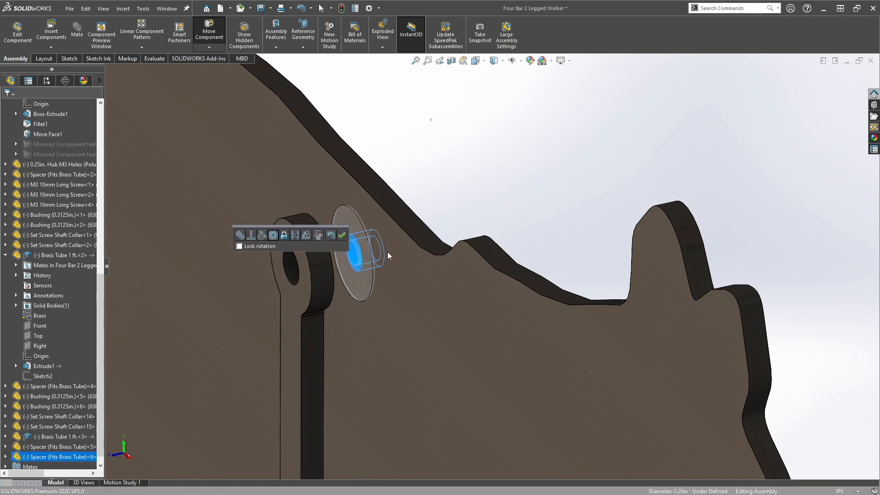
click(346, 235)
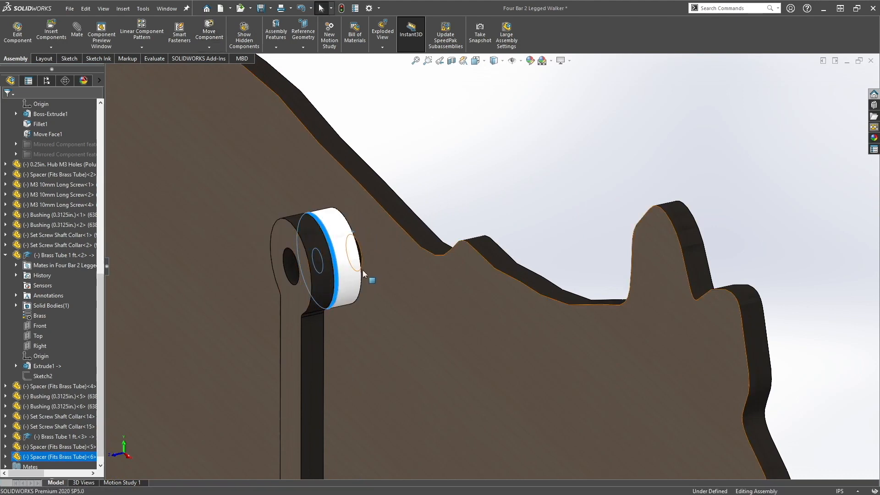
Step: Seat the upper spacer against the base and mate a copy of it concentric with its hole
alt+drag(361, 272, 333, 262)
click(453, 169)
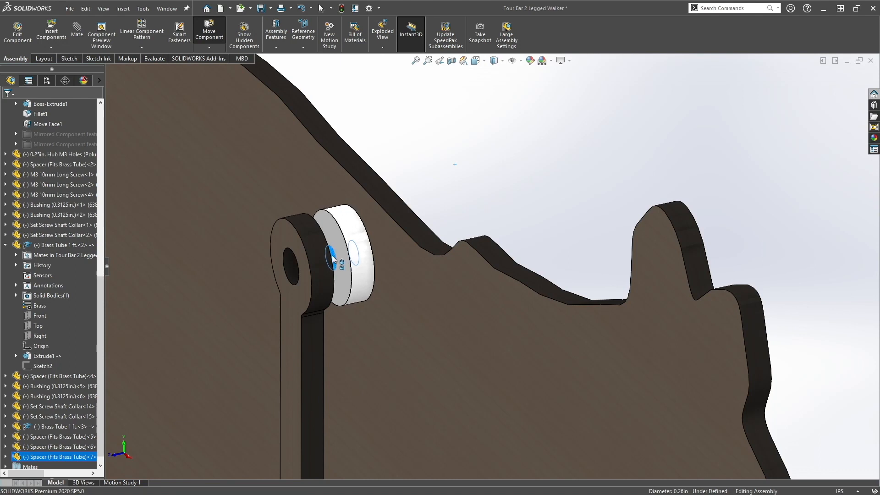
scroll(333, 262, down, 5)
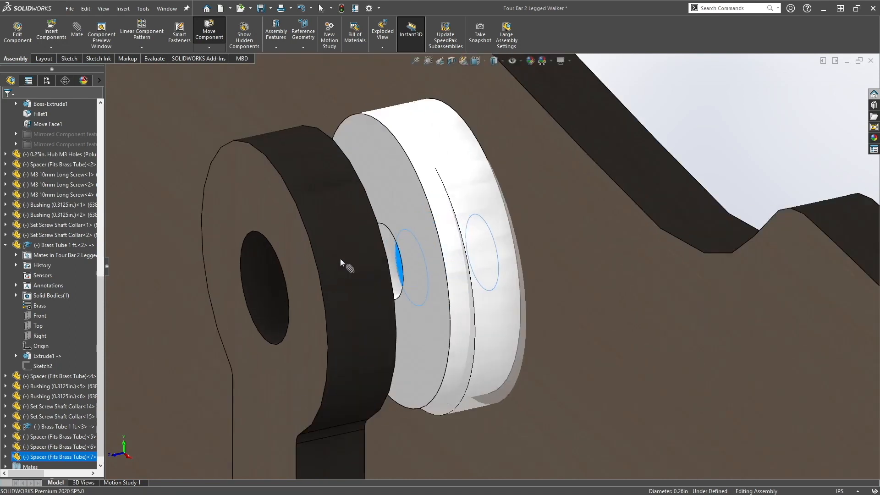
click(393, 250)
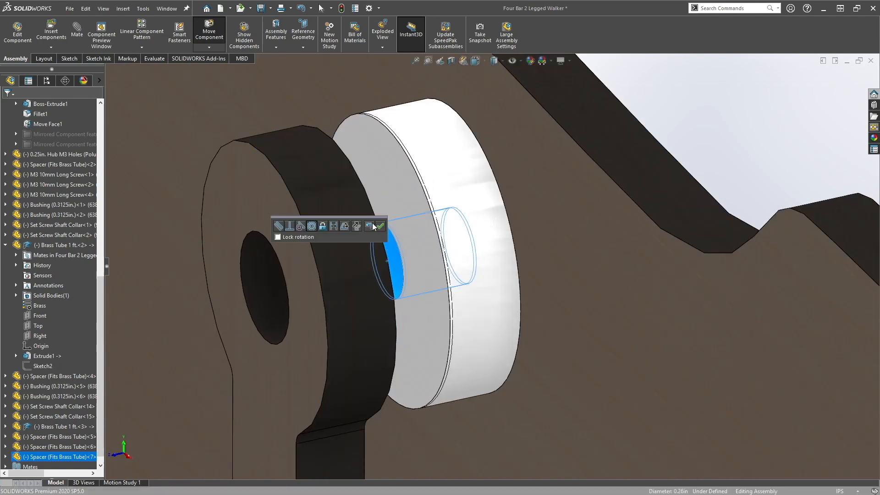
click(392, 217)
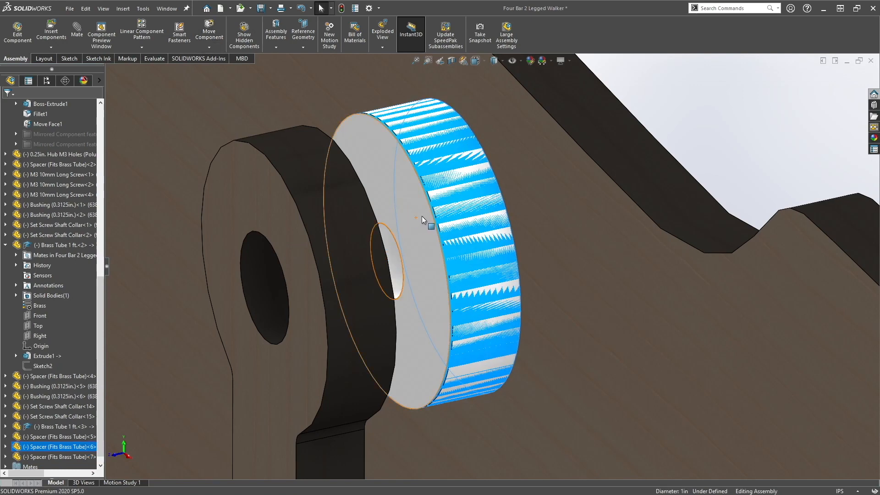
Step: Mate the copied spacer flush against the first upper spacer, and join the link's upper end to the spacer stack
drag(467, 184, 453, 194)
drag(395, 253, 390, 277)
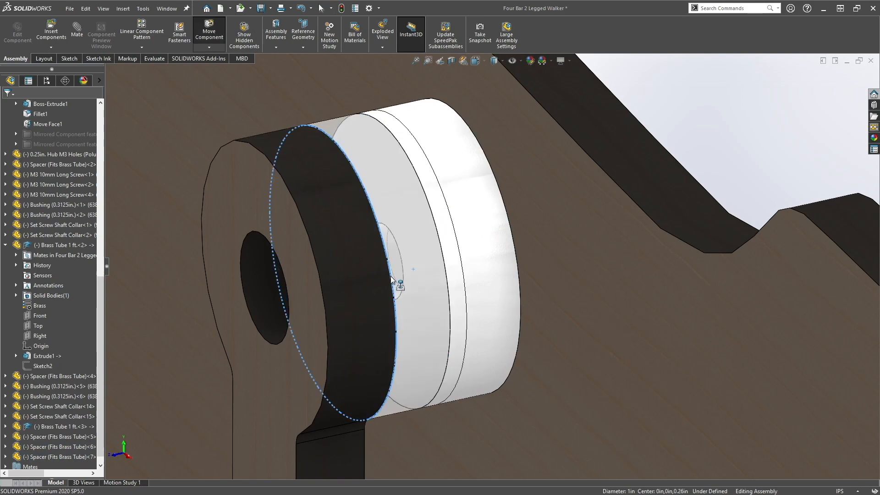
scroll(392, 277, up, 5)
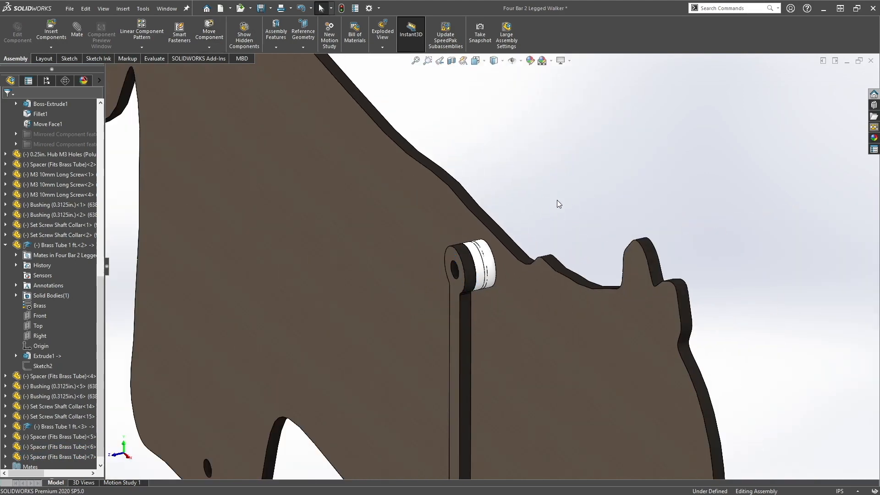
Step: Examine the mounted leg linkage from the front and at an angle, including the link's upper pivot hole and spacers
scroll(567, 184, up, 5)
middle_drag(513, 305, 600, 374)
scroll(579, 430, up, 3)
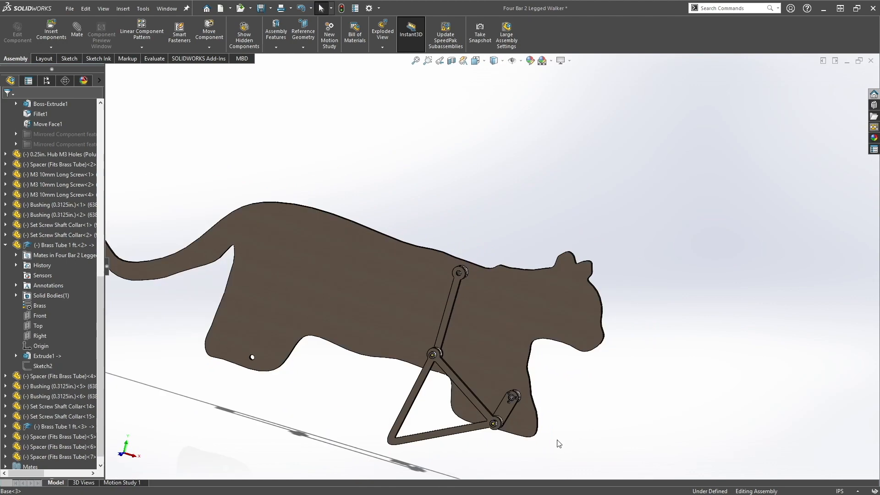
scroll(562, 442, down, 3)
key(ctrl+1)
scroll(634, 279, down, 3)
scroll(632, 277, down, 2)
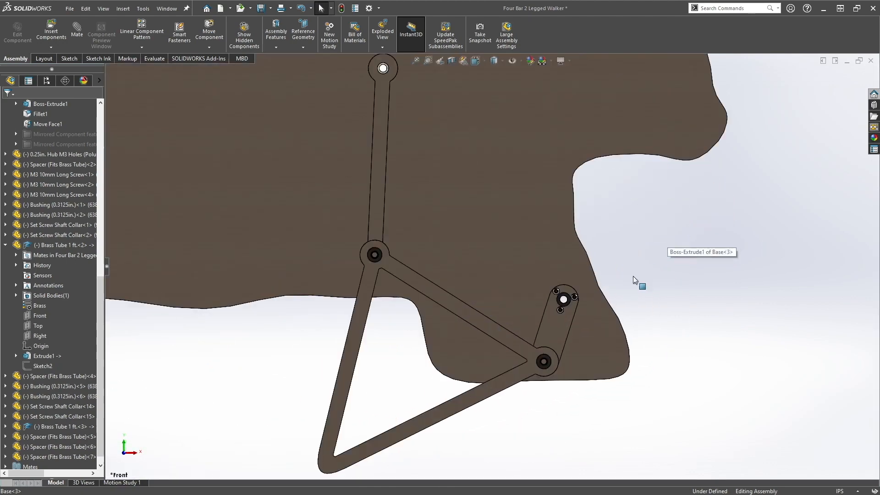
middle_drag(556, 277, 504, 321)
scroll(498, 219, up, 3)
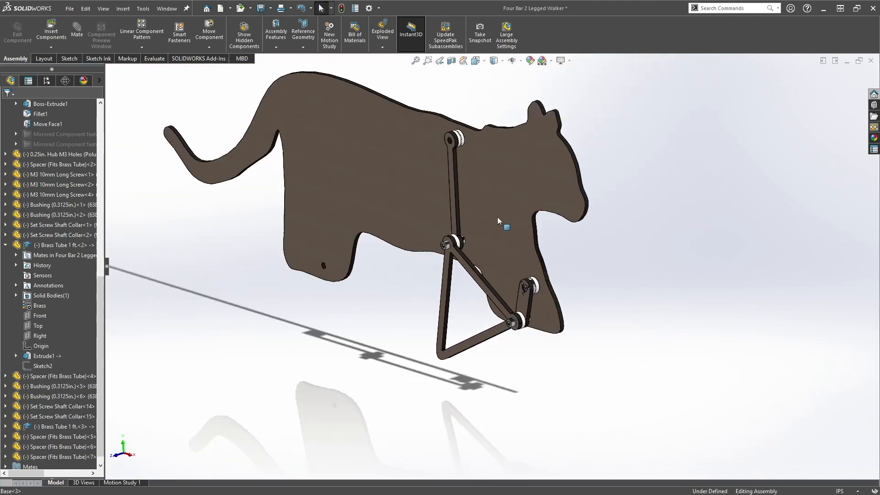
scroll(472, 154, down, 3)
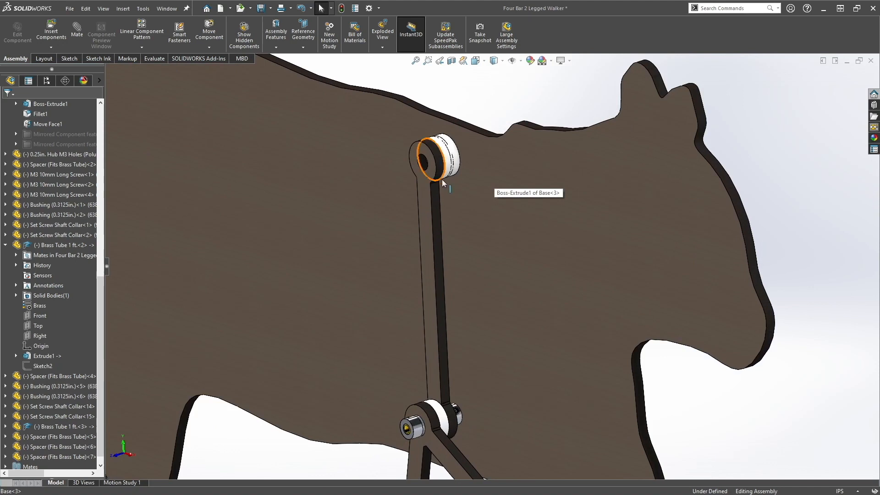
scroll(429, 167, down, 3)
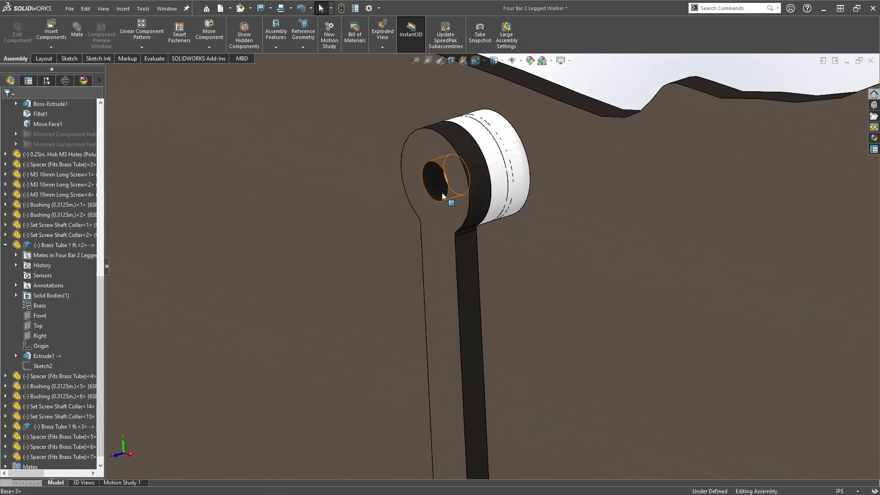
scroll(573, 220, up, 5)
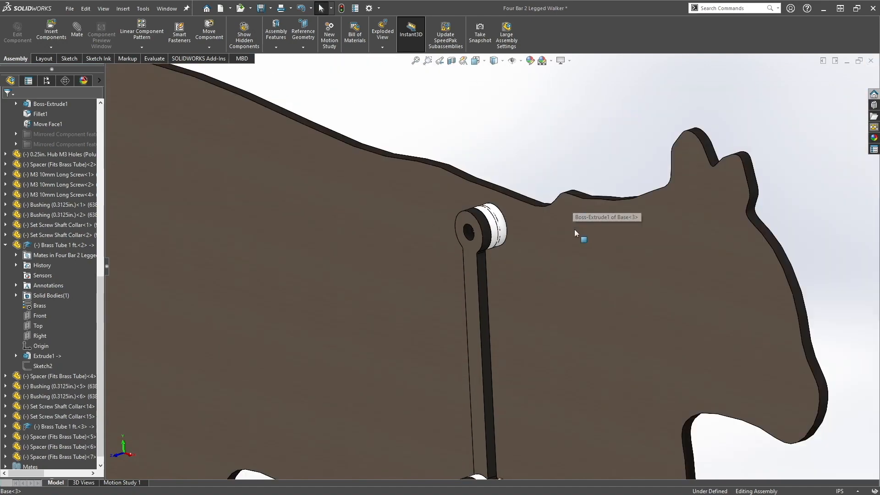
Step: Examine the linkage side and the back of the base, including the hole behind the crank pivot
scroll(580, 399, down, 3)
middle_drag(566, 424, 518, 452)
scroll(600, 409, down, 5)
scroll(548, 344, up, 9)
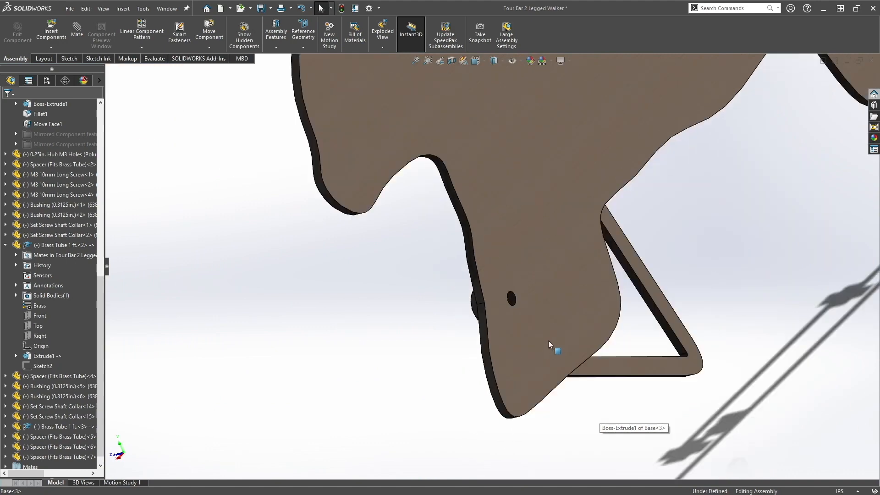
scroll(500, 127, down, 5)
scroll(494, 94, up, 3)
scroll(494, 98, up, 5)
middle_drag(478, 251, 458, 205)
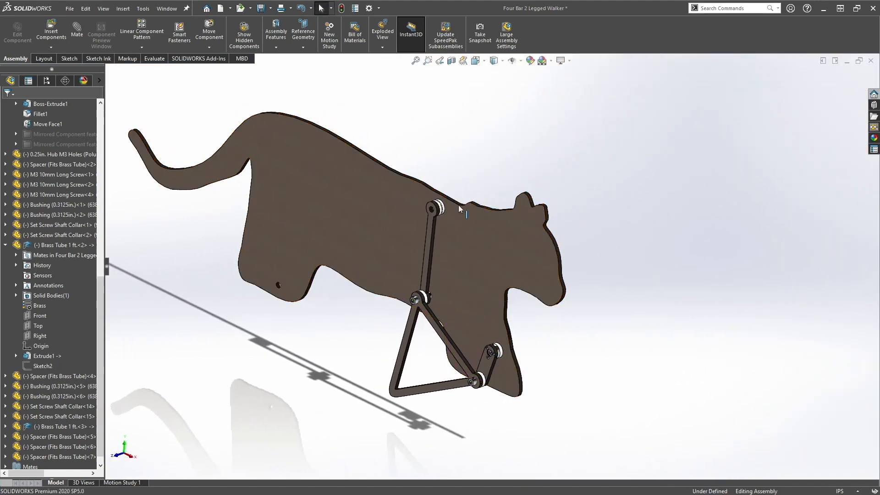
Step: Copy the bushing at the crank and link joint and move the copy toward the link's upper pivot
scroll(608, 398, down, 5)
scroll(569, 401, up, 4)
scroll(455, 419, down, 8)
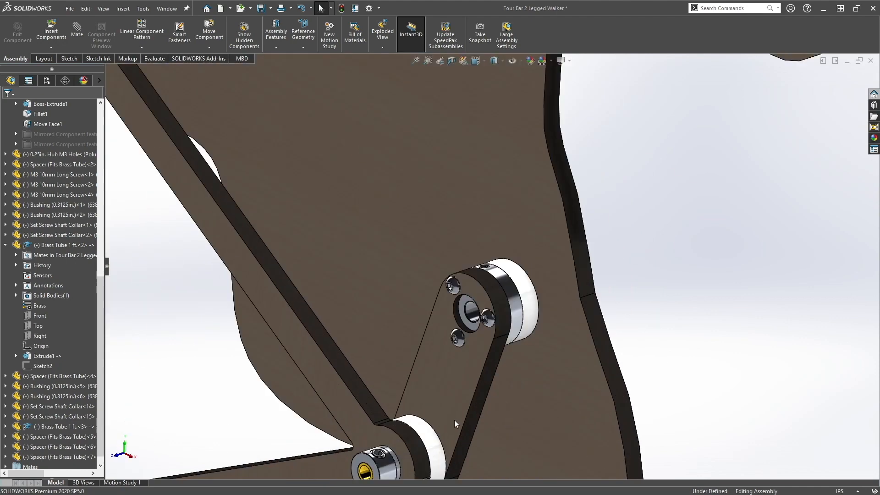
ctrl+drag(395, 461, 654, 281)
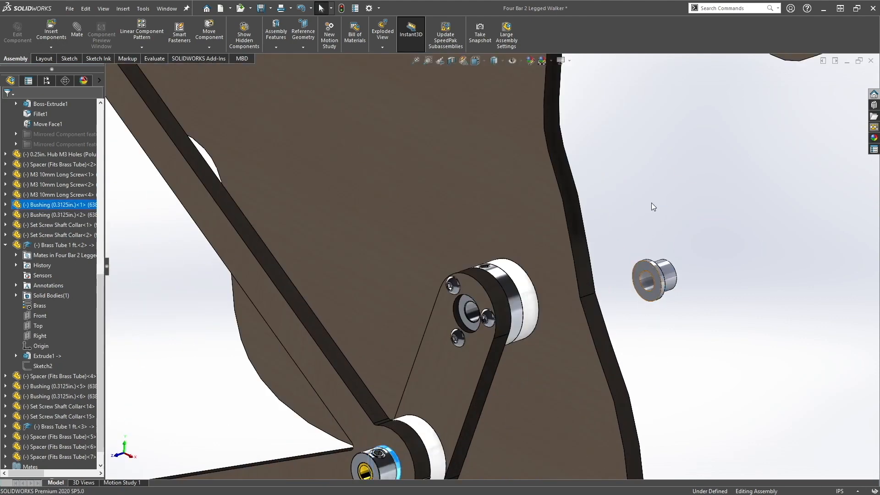
click(652, 207)
scroll(619, 288, up, 5)
drag(558, 271, 383, 35)
Step: Bring the copied bushing to the link's upper pivot and mate it concentric with the link's hole
scroll(513, 229, up, 5)
scroll(457, 179, down, 4)
scroll(471, 199, down, 5)
drag(502, 449, 482, 265)
key(Escape)
scroll(490, 291, down, 2)
drag(483, 227, 456, 398)
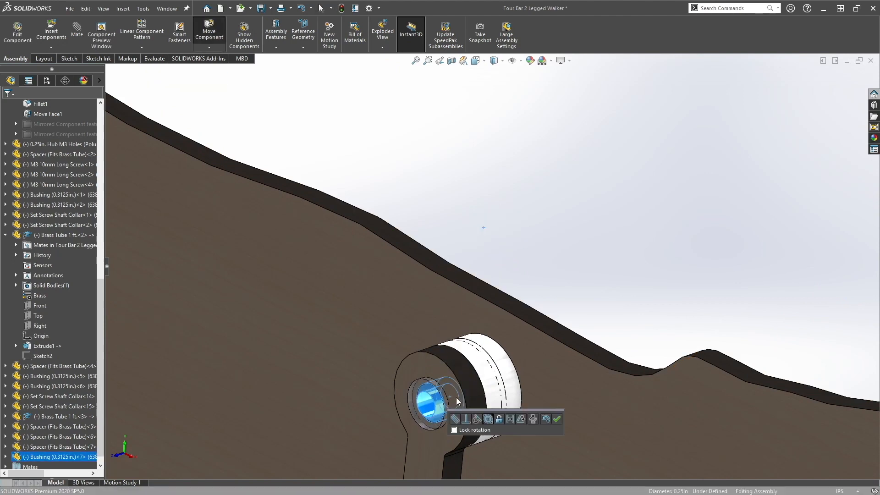
click(556, 419)
Step: Seat the bushing's flange against the face of the link's upper end
scroll(451, 405, down, 4)
drag(431, 400, 445, 411)
scroll(635, 159, up, 5)
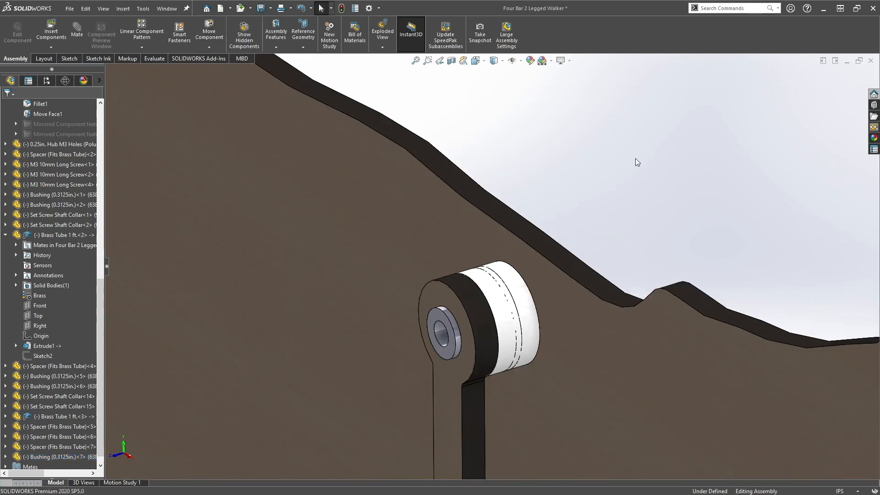
Step: Examine the link's upper pivot with its bushing and stacked spacers
scroll(641, 162, up, 3)
scroll(644, 165, up, 2)
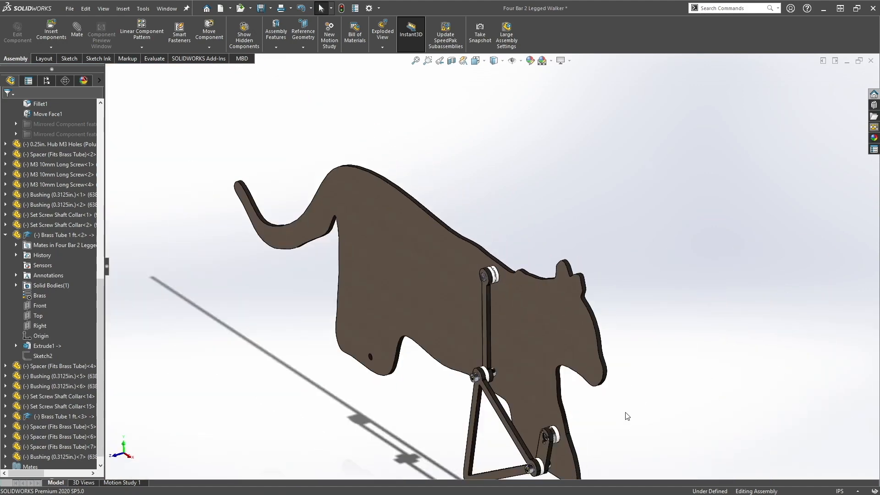
mouse_move(617, 416)
middle_down()
mouse_move(605, 416)
mouse_move(628, 425)
middle_up()
scroll(516, 292, down, 5)
scroll(453, 226, down, 5)
scroll(360, 148, down, 2)
middle_drag(395, 150, 360, 177)
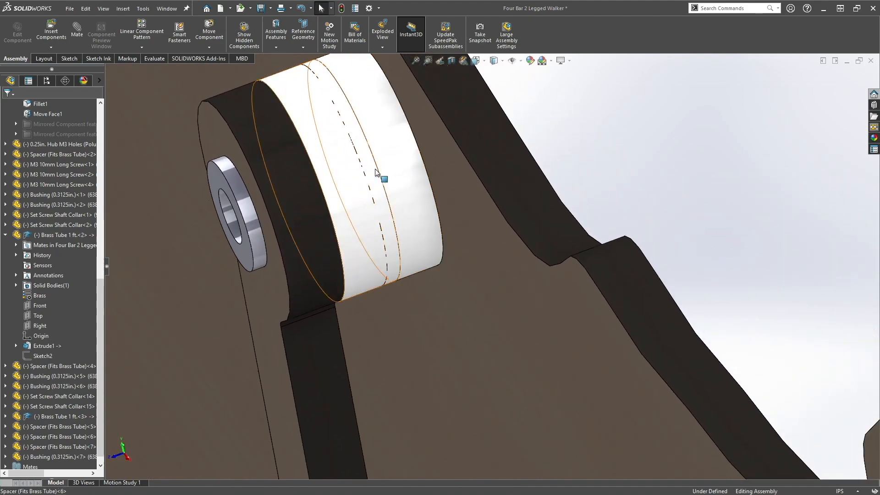
scroll(482, 368, up, 8)
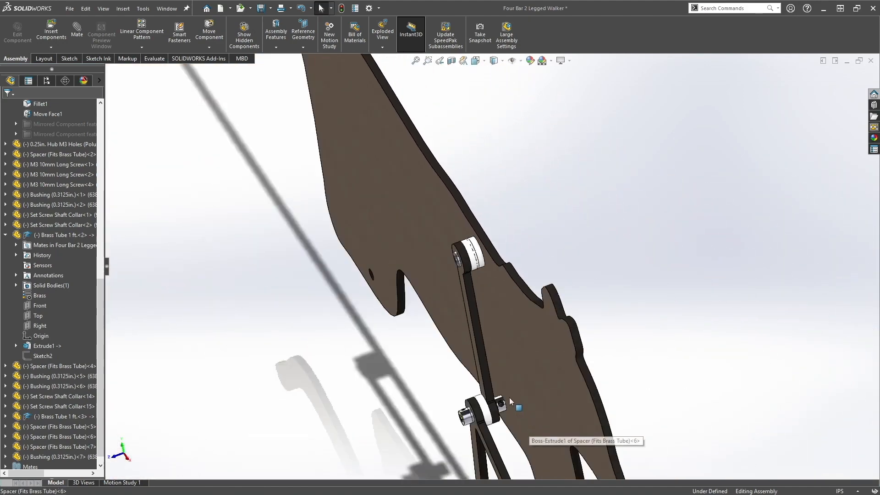
Step: Examine the crank pivot, checking the spacer and the hub between the crank and the base
scroll(523, 398, down, 3)
scroll(540, 402, down, 6)
click(515, 173)
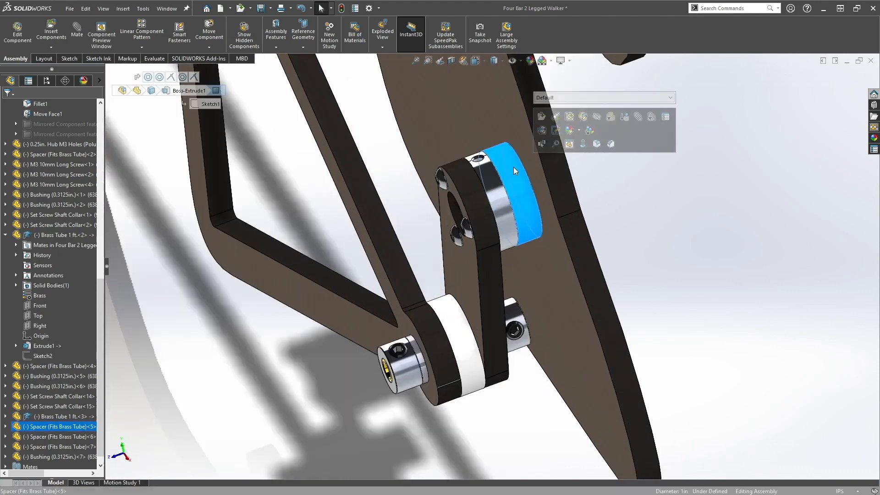
click(495, 181)
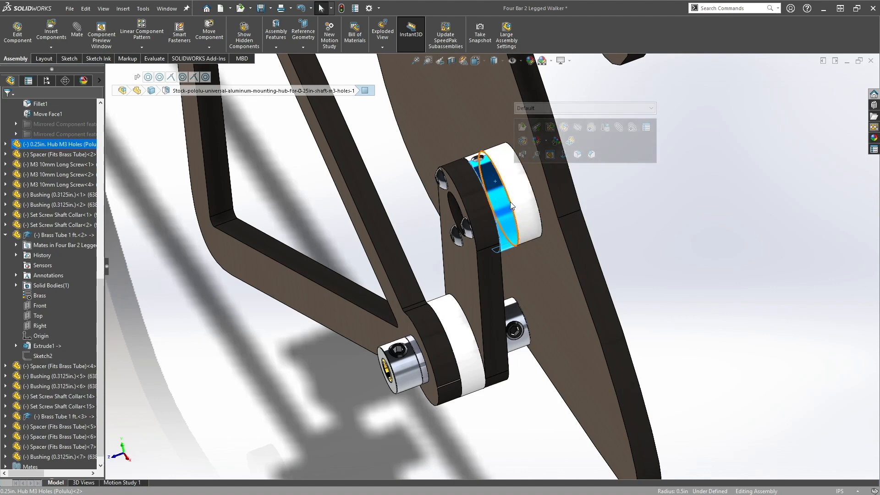
scroll(509, 201, up, 8)
scroll(471, 188, down, 6)
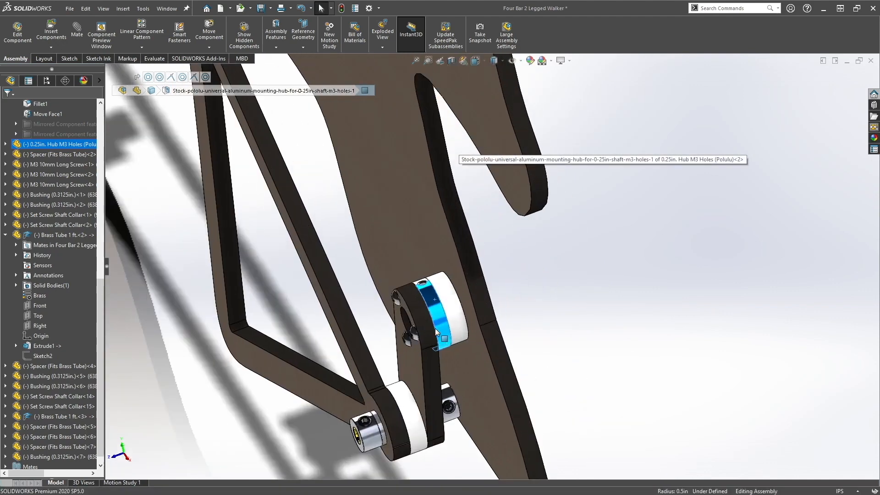
scroll(438, 328, down, 3)
scroll(424, 142, up, 10)
scroll(461, 215, down, 7)
scroll(473, 275, down, 5)
scroll(566, 224, up, 3)
scroll(566, 224, up, 5)
scroll(591, 393, up, 4)
scroll(591, 393, down, 4)
click(591, 394)
middle_drag(590, 394, 579, 376)
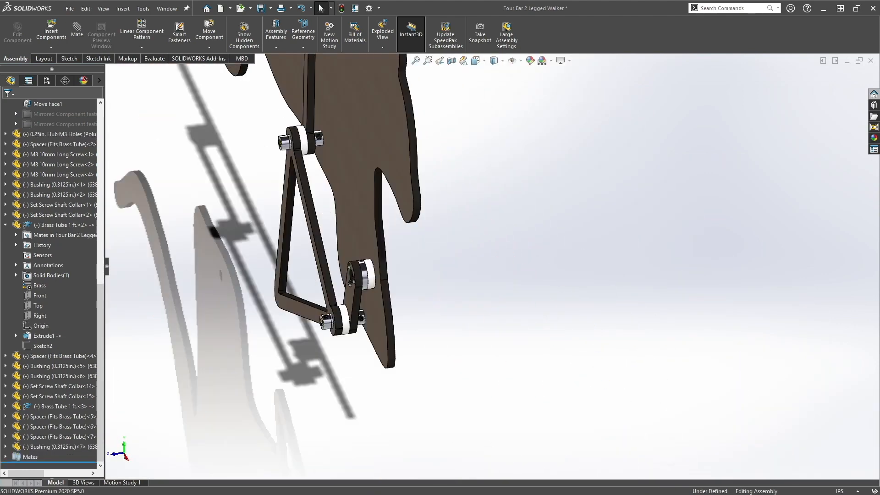
Step: Examine the pivot holes on the back of the base at the front leg, upper body and rear leg
middle_drag(486, 257, 345, 290)
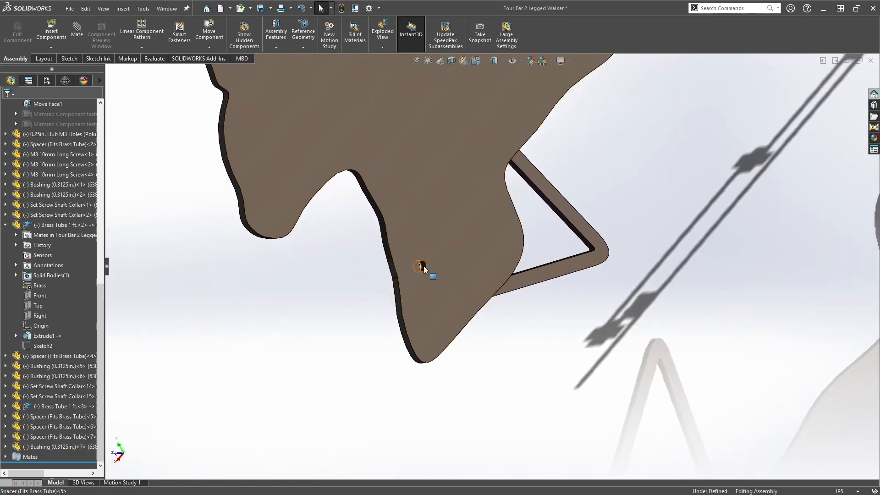
scroll(416, 256, up, 2)
scroll(466, 151, down, 5)
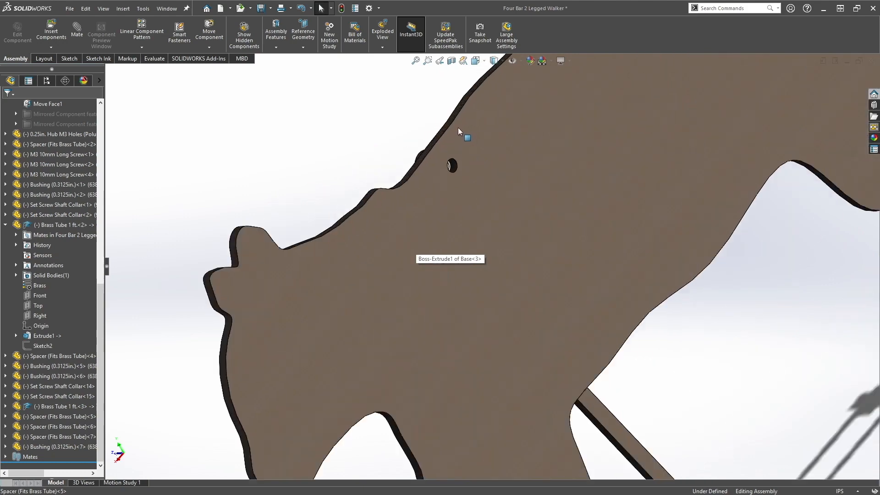
scroll(669, 227, up, 3)
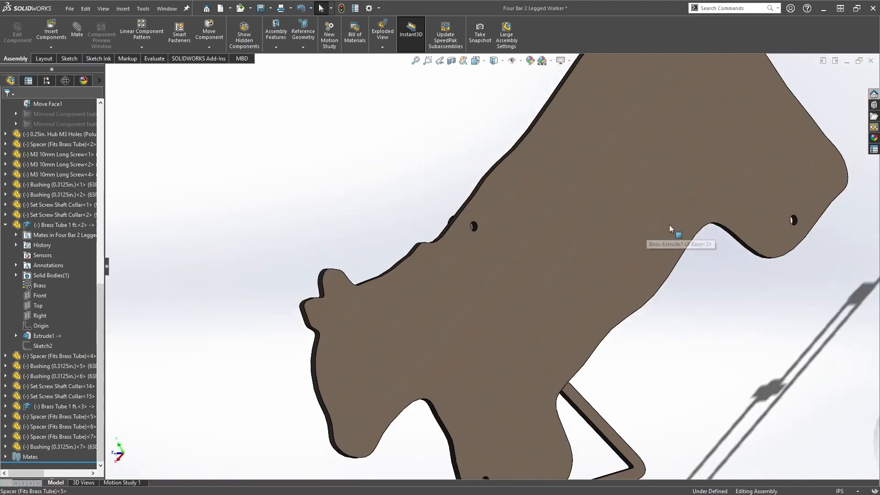
scroll(687, 236, down, 5)
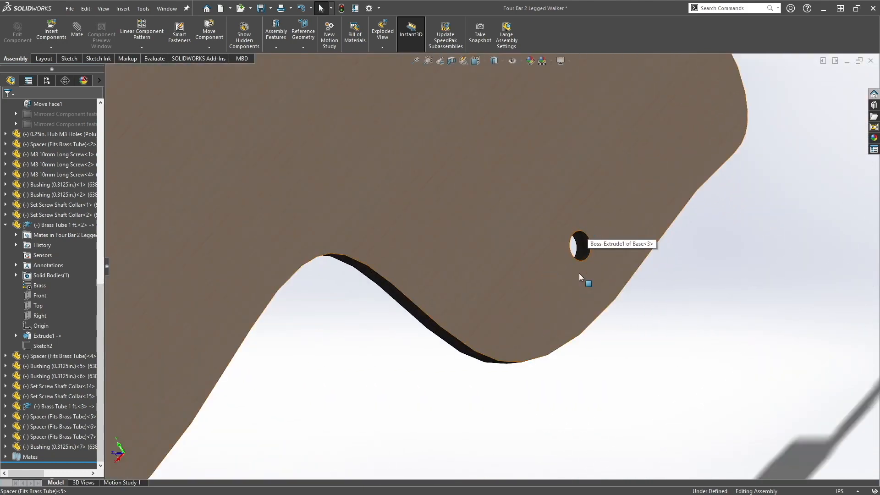
scroll(495, 266, up, 5)
middle_drag(509, 263, 390, 316)
scroll(362, 413, down, 8)
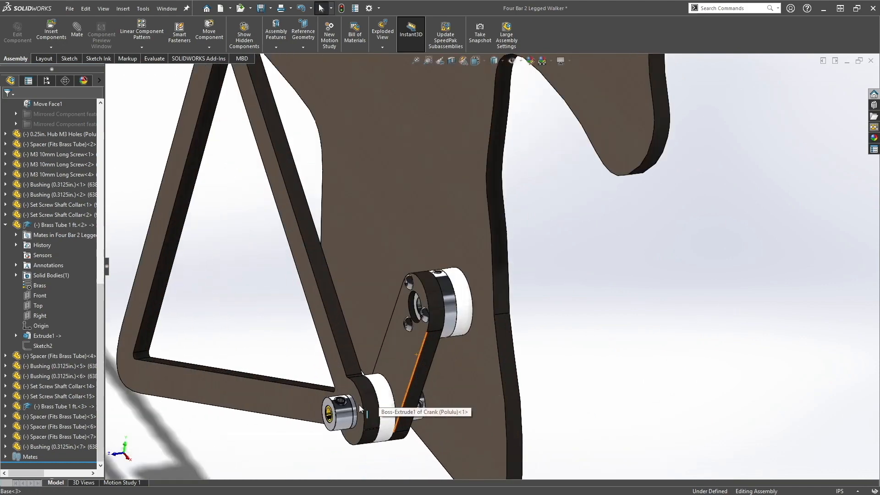
Step: Copy the bushing at the crank and link joint and mate it concentric with the base's front-leg hole from the back
ctrl+drag(367, 406, 733, 245)
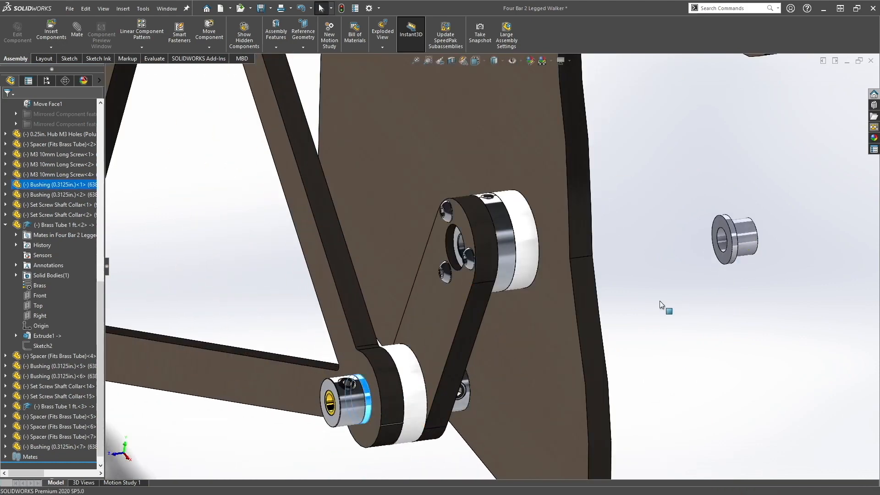
middle_drag(716, 253, 624, 298)
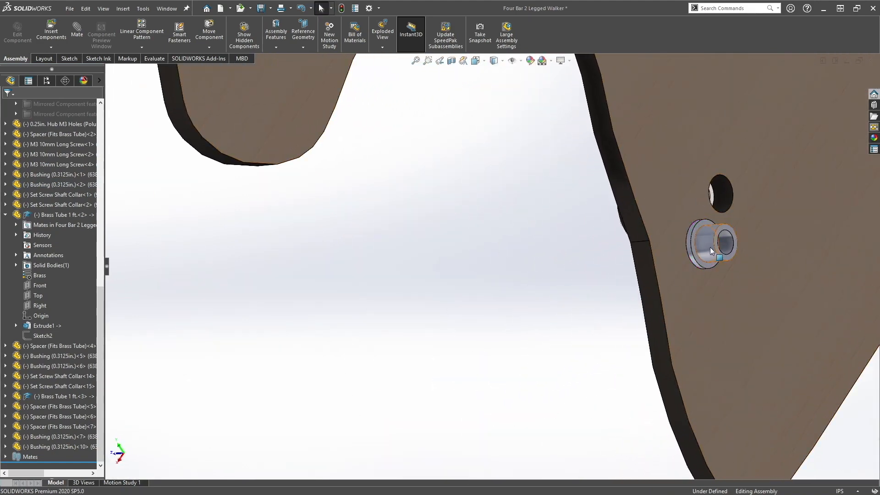
click(716, 229)
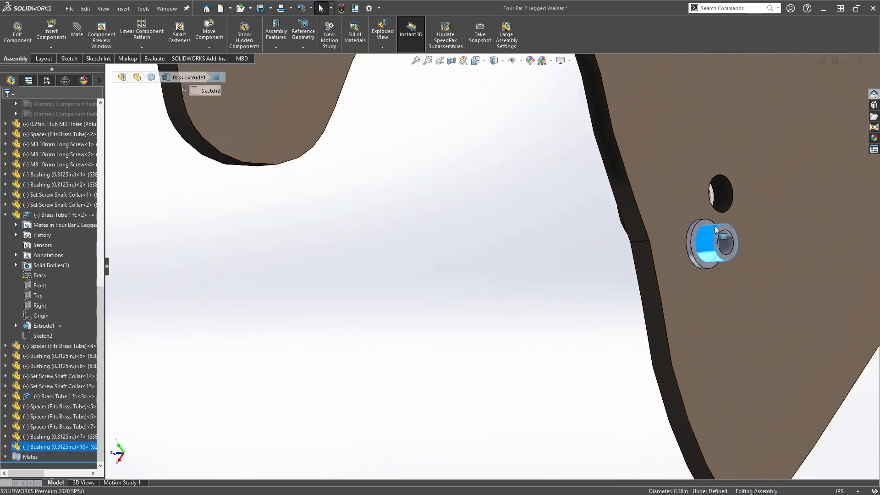
click(606, 337)
ctrl+middle_drag(741, 243, 423, 285)
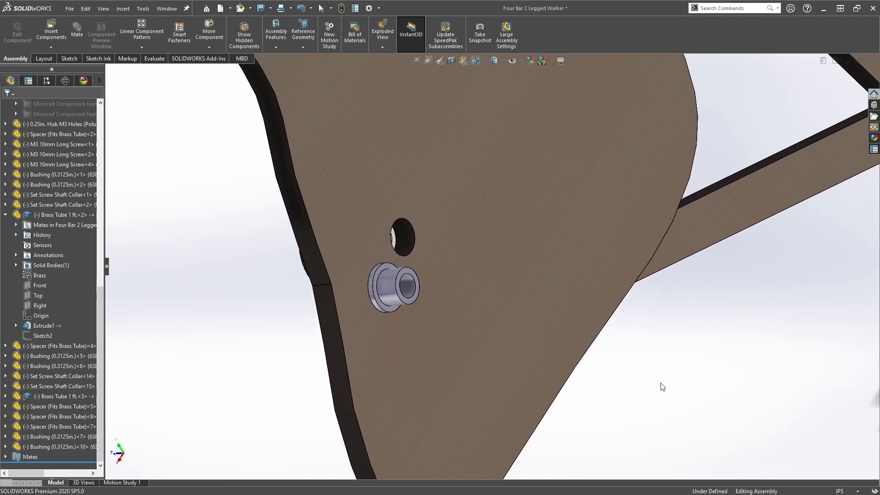
drag(384, 288, 406, 233)
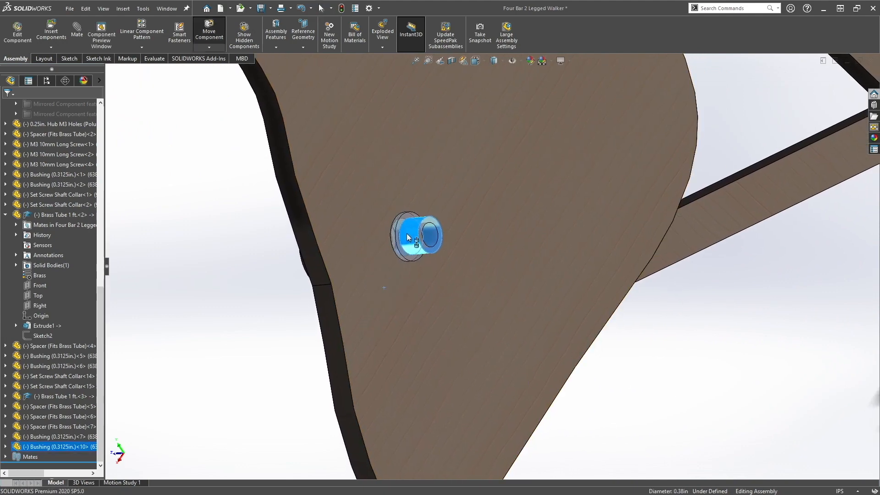
click(371, 213)
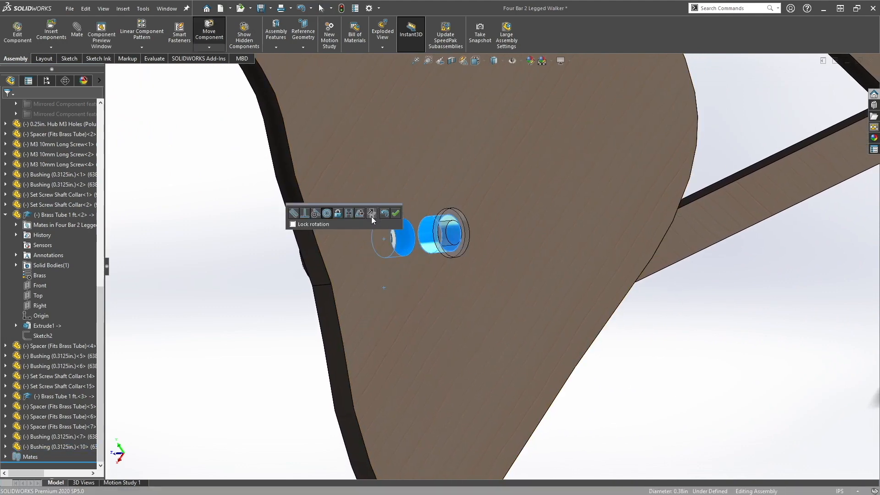
click(395, 213)
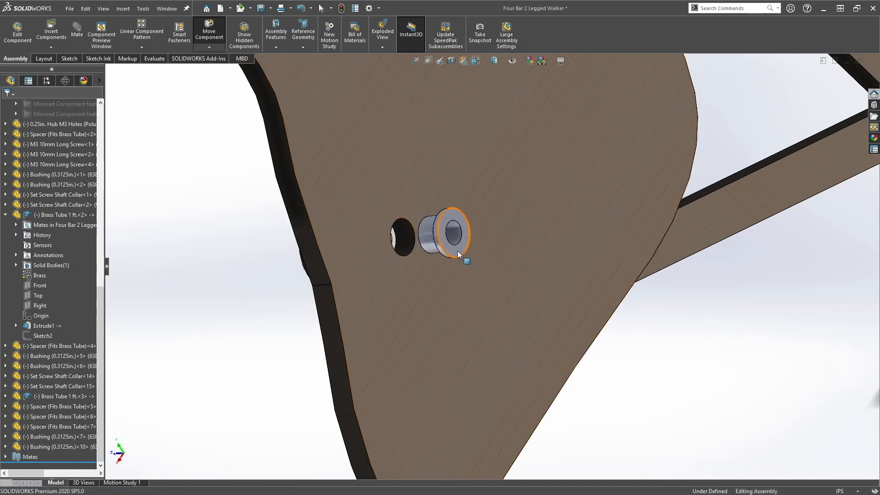
Step: Seat the inner side of the bushing's flange against the back face of the base
scroll(441, 252, down, 5)
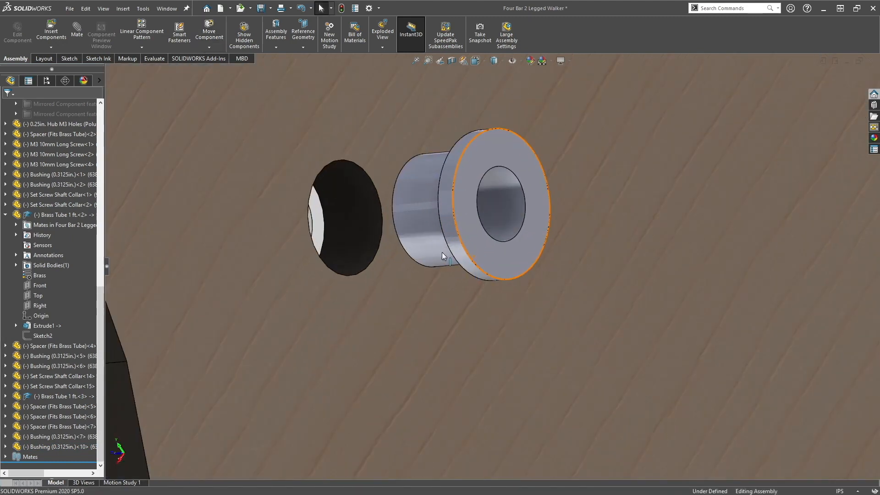
click(464, 268)
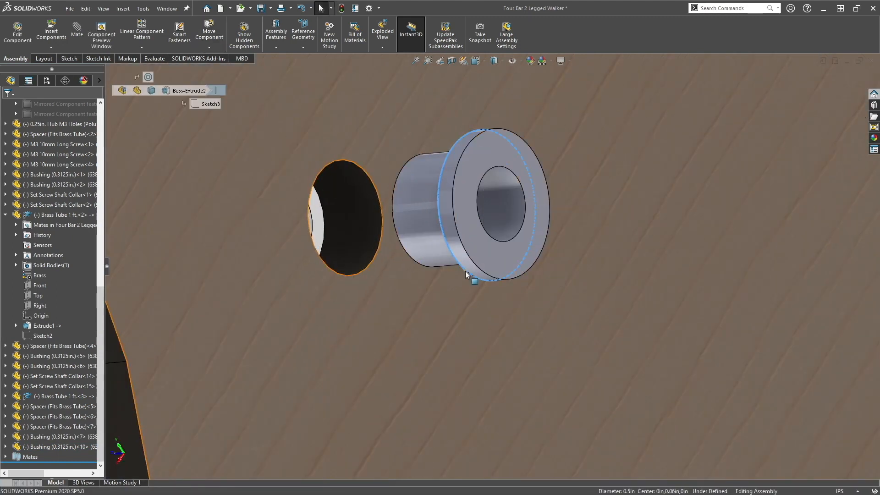
drag(467, 272, 367, 299)
scroll(375, 254, up, 5)
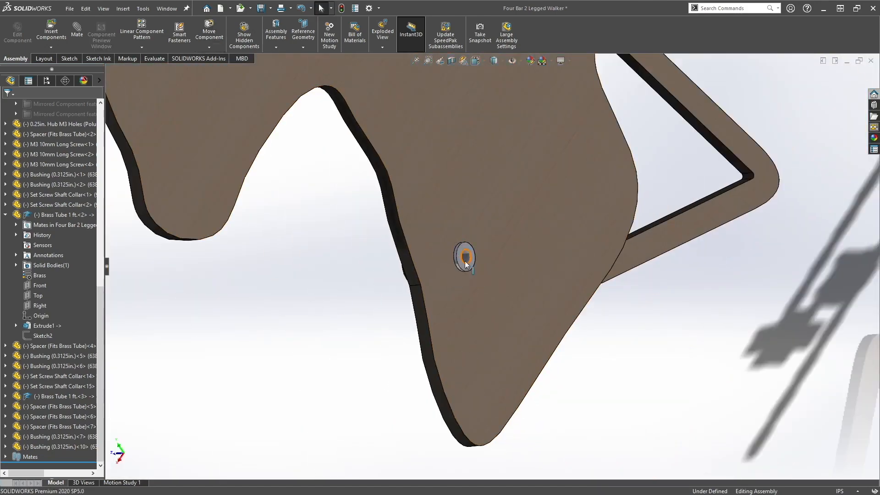
Step: Start Copy with Mates on the front-leg bushing and choose the base's upper hole as the new concentric reference
right_click(464, 261)
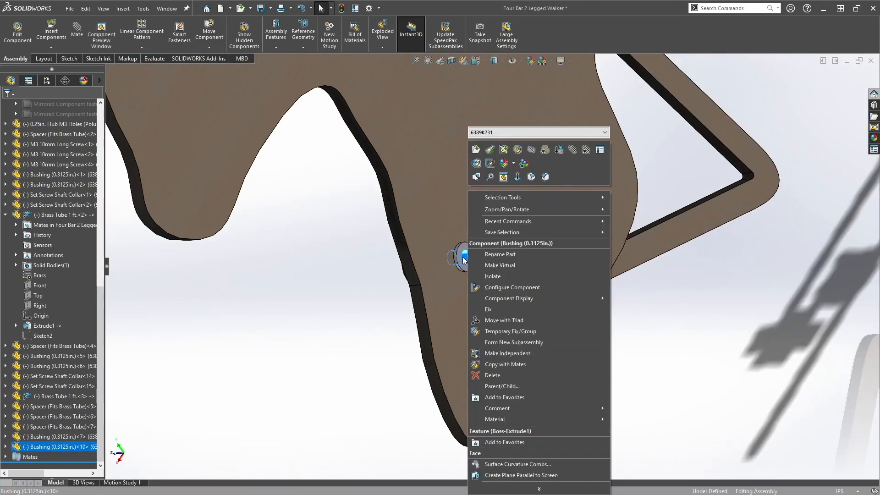
click(502, 364)
click(98, 106)
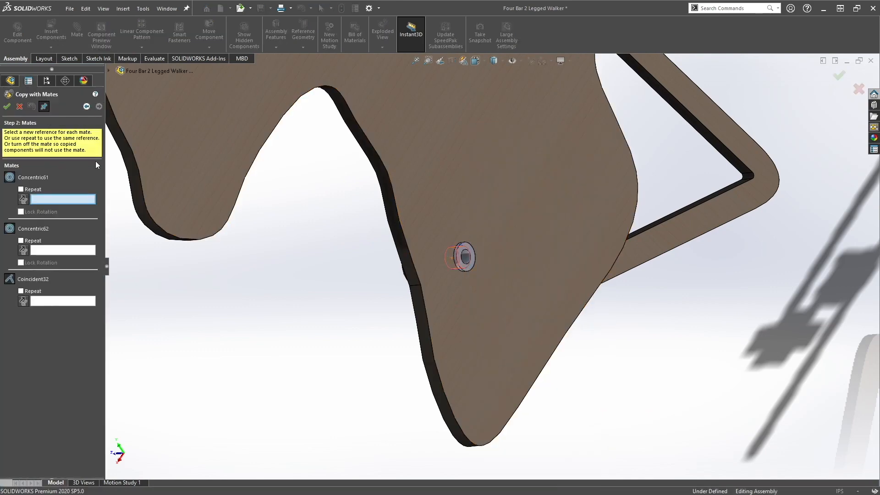
middle_drag(478, 146, 479, 113)
scroll(479, 113, up, 4)
scroll(487, 145, down, 7)
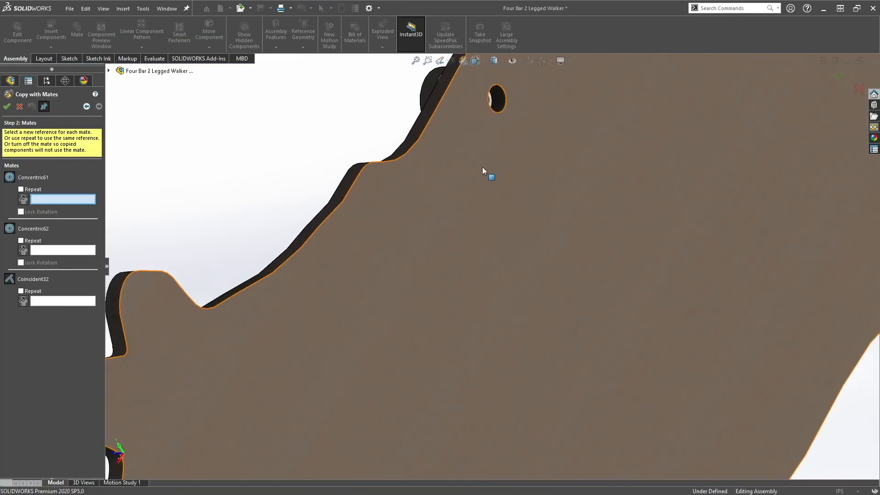
scroll(484, 165, up, 4)
scroll(500, 127, down, 6)
click(491, 313)
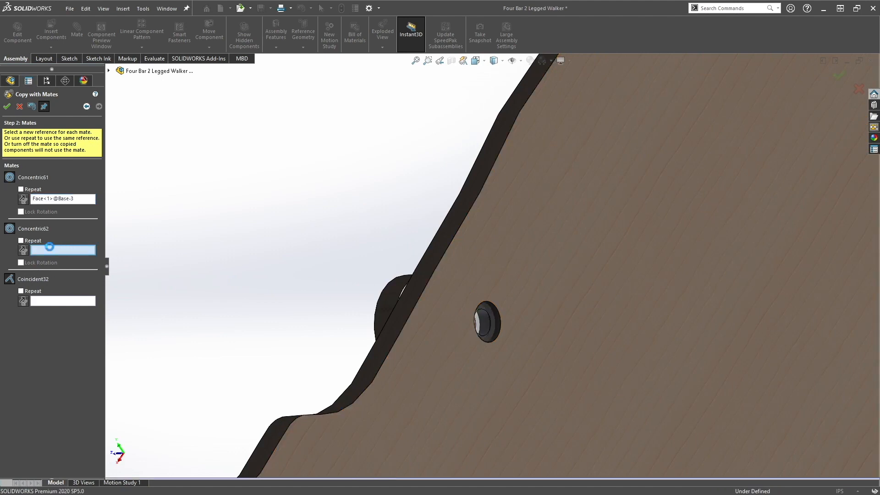
Step: Assign the base's back face as the copy's coincident reference and finish placing the bushing in the upper hole
click(50, 299)
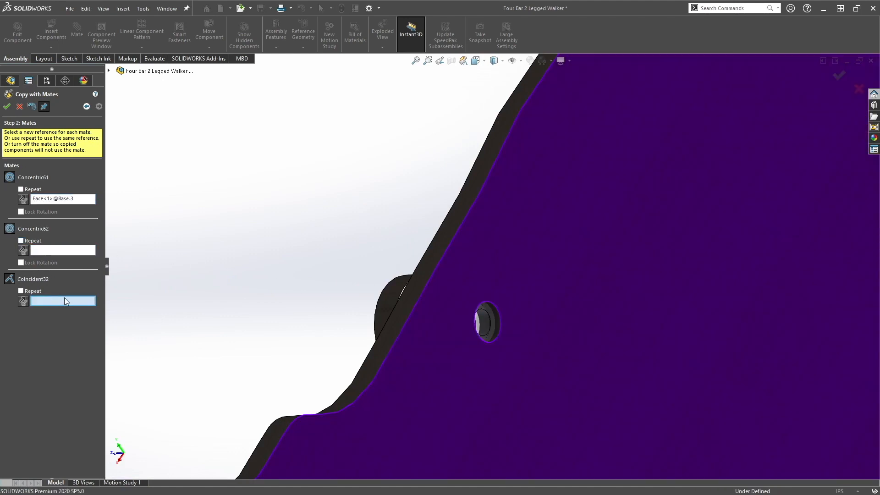
click(582, 267)
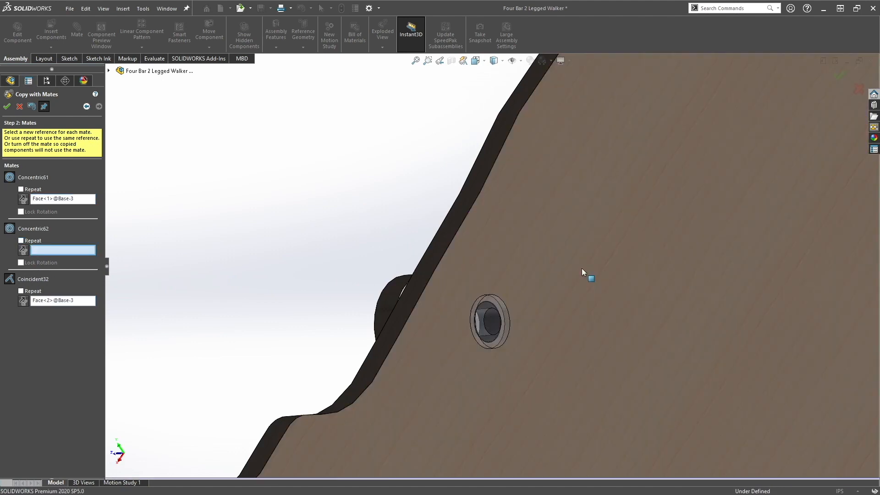
click(8, 107)
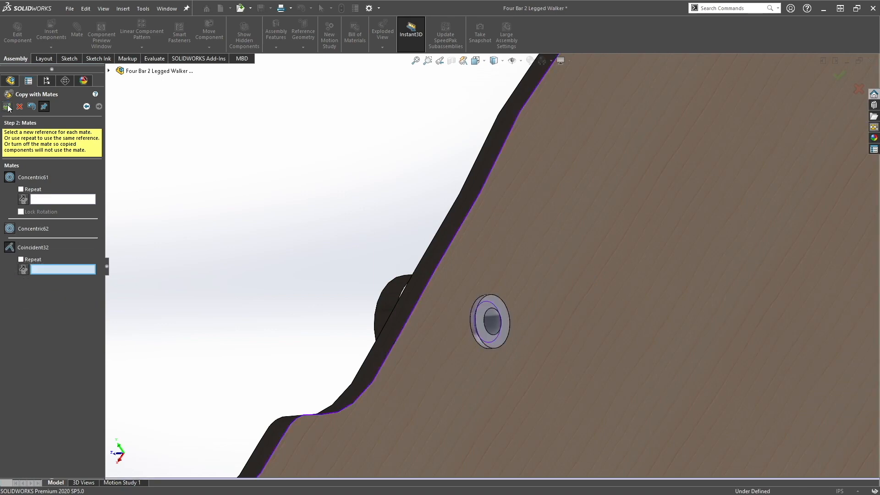
scroll(445, 244, up, 12)
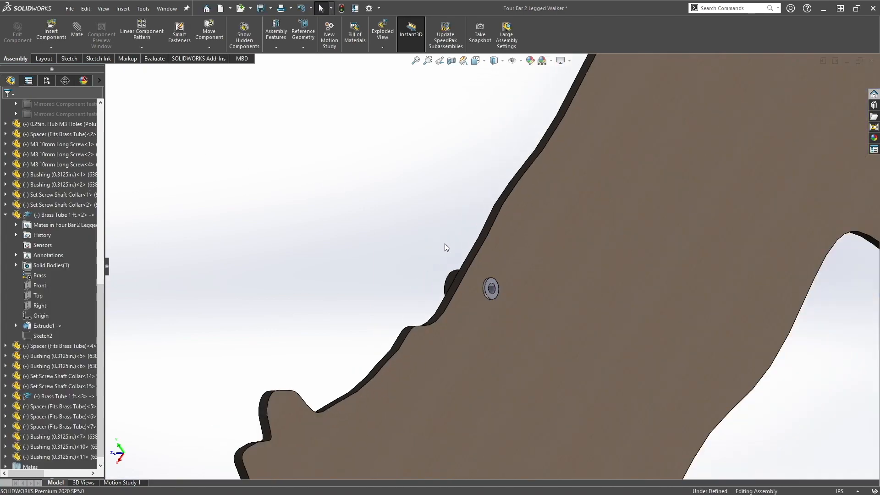
scroll(516, 390, down, 2)
scroll(496, 398, down, 6)
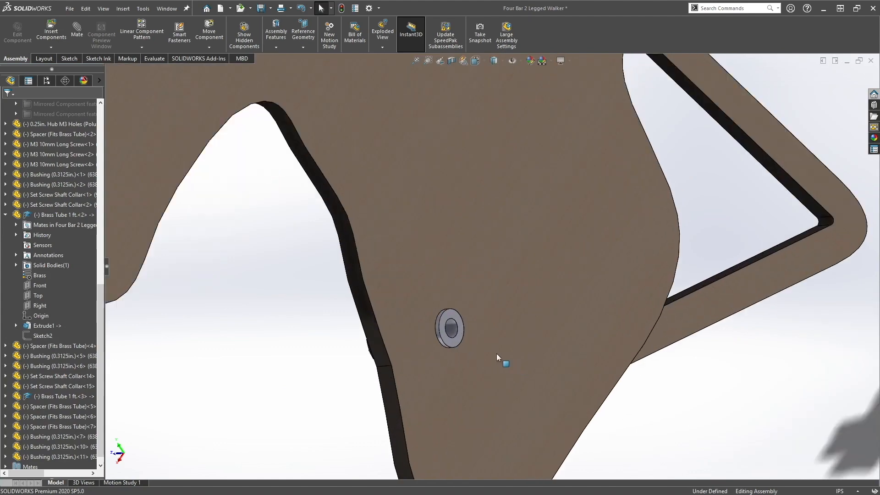
Step: Examine both sides of the body plate around the linkage joints and the installed bushing
middle_drag(446, 379, 621, 350)
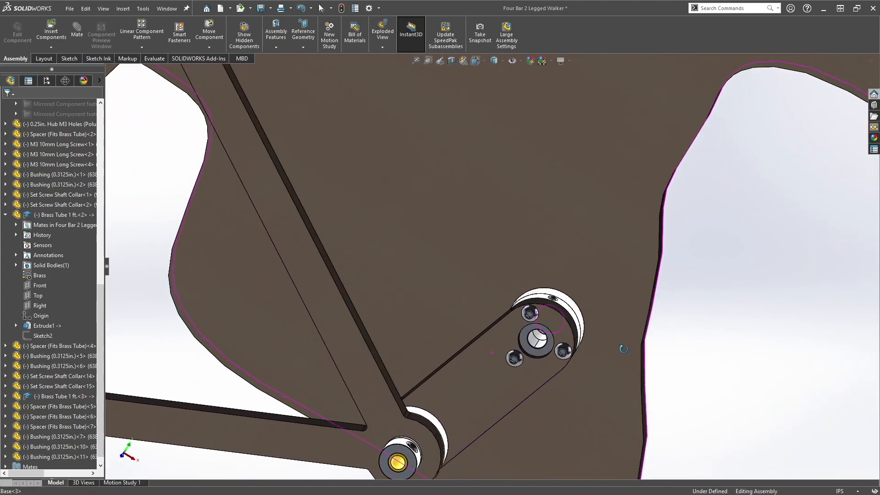
scroll(515, 156, down, 3)
scroll(456, 112, up, 8)
scroll(487, 120, down, 8)
scroll(486, 120, down, 3)
middle_drag(469, 265, 546, 206)
scroll(506, 172, up, 3)
scroll(504, 177, down, 3)
middle_drag(555, 261, 570, 272)
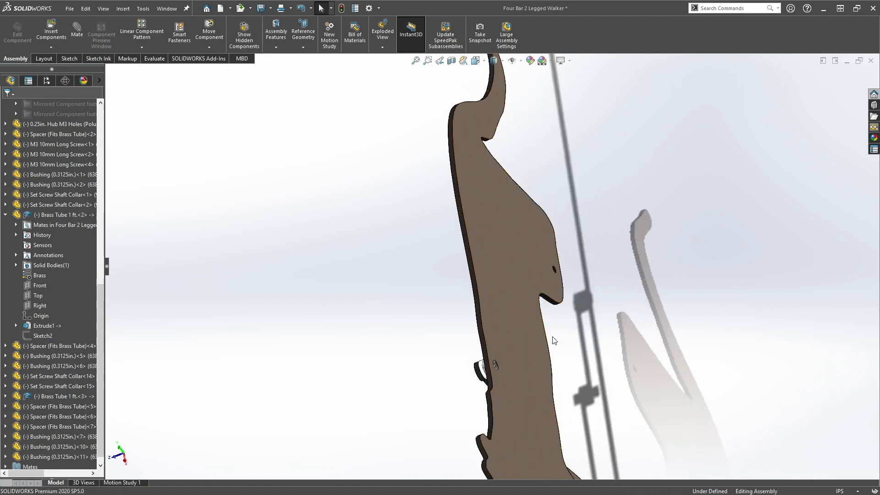
scroll(551, 350, up, 3)
scroll(540, 431, down, 4)
scroll(448, 205, down, 6)
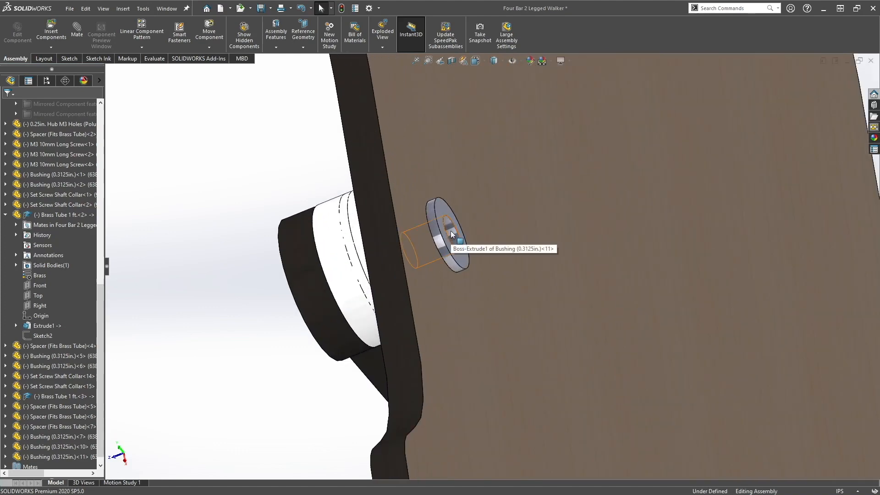
Step: Copy the bushing with its mates into the body plate's empty rear-leg hole, concentric with the hole and coincident with the plate face
right_click(452, 234)
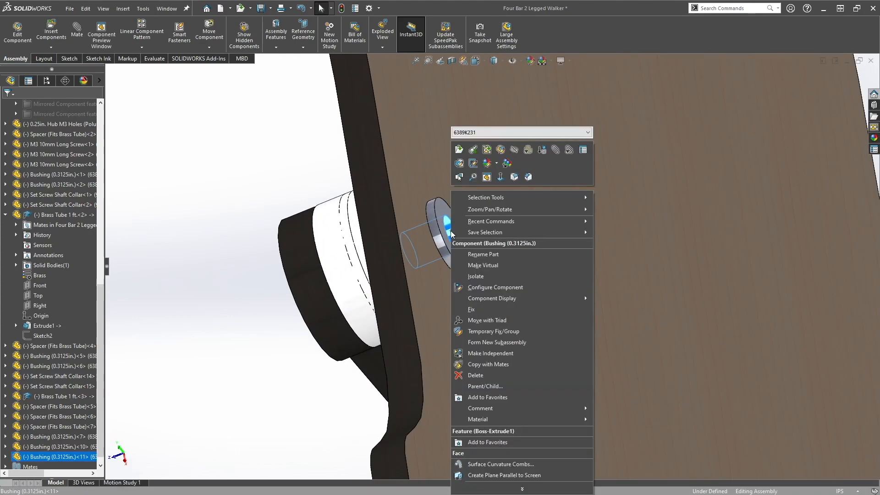
click(480, 363)
scroll(495, 186, up, 8)
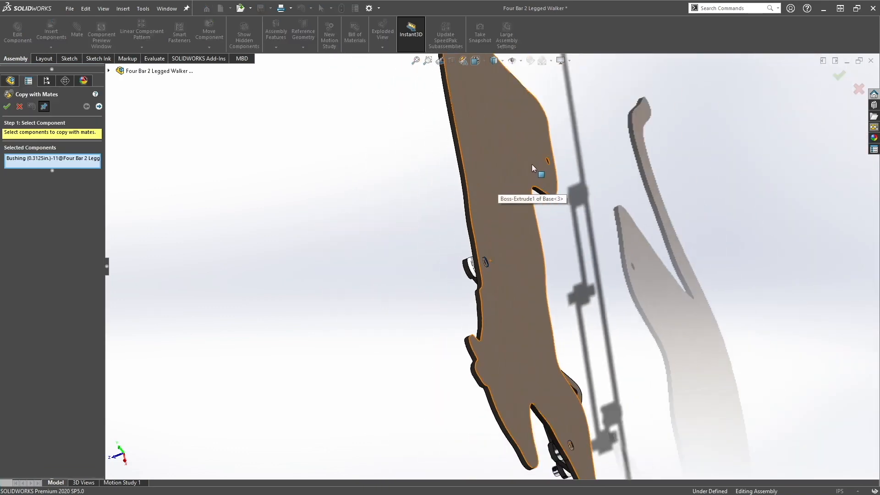
scroll(533, 169, down, 5)
middle_drag(432, 242, 521, 230)
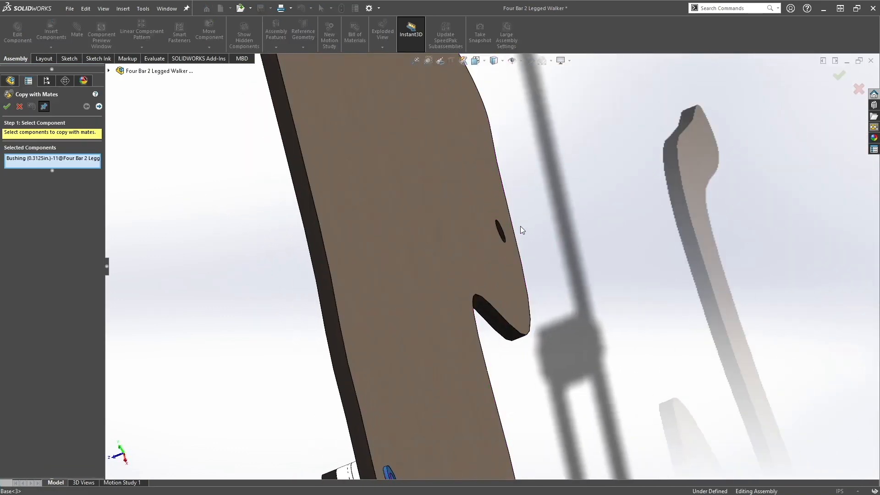
scroll(504, 228, up, 5)
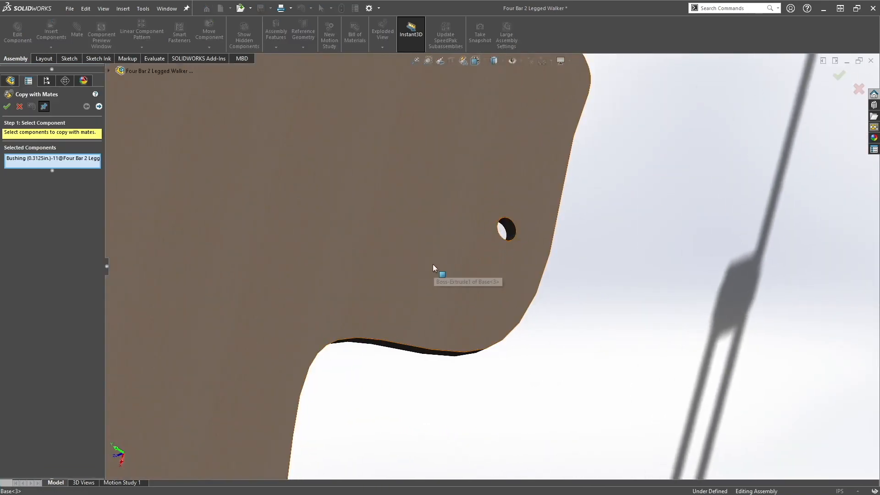
scroll(440, 277, down, 6)
scroll(387, 366, up, 3)
scroll(435, 301, down, 6)
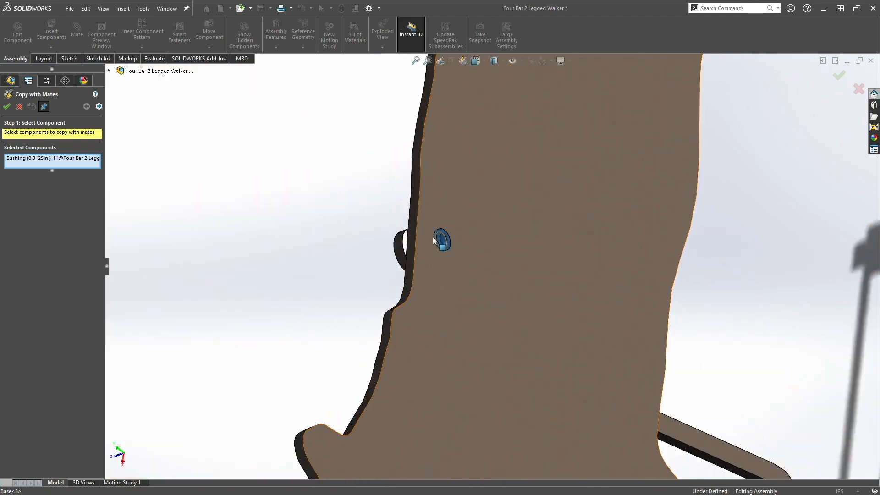
scroll(610, 161, up, 6)
scroll(567, 190, down, 6)
middle_drag(511, 225, 250, 265)
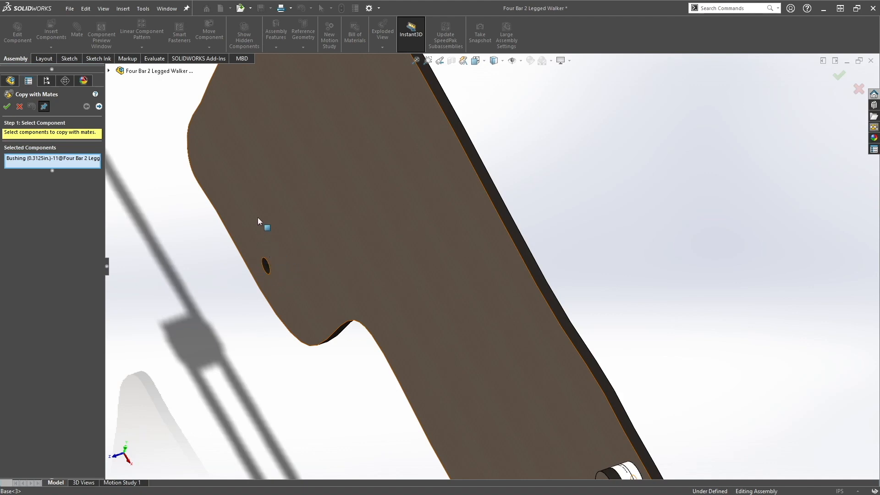
middle_drag(392, 193, 429, 250)
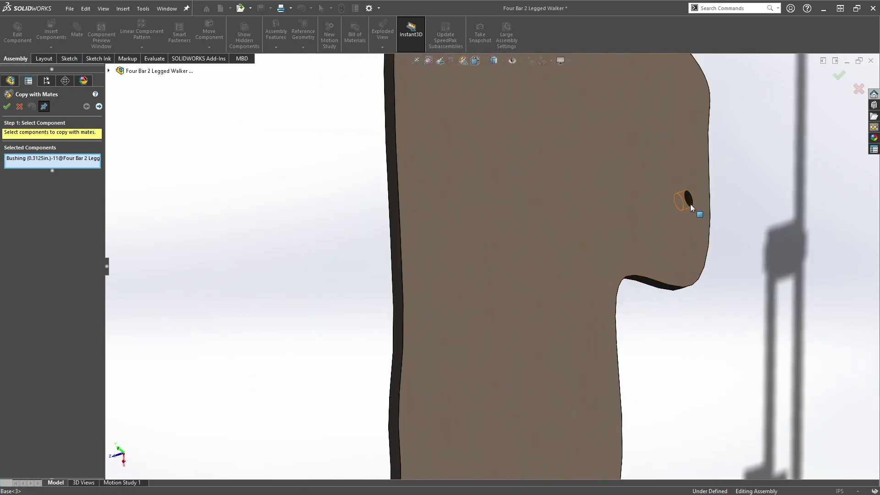
scroll(692, 210, down, 3)
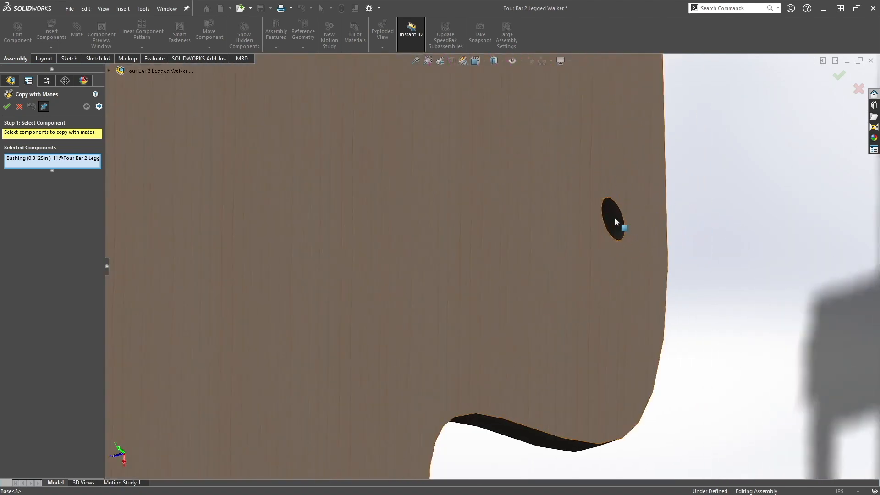
click(99, 107)
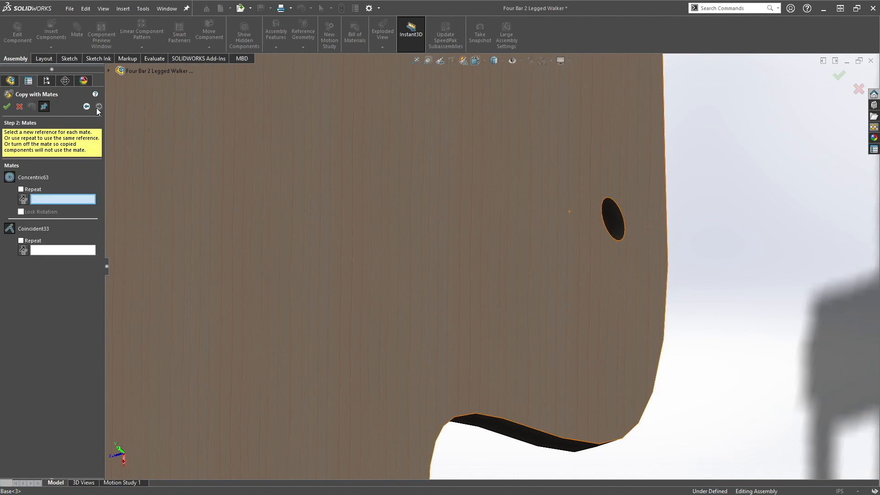
click(610, 212)
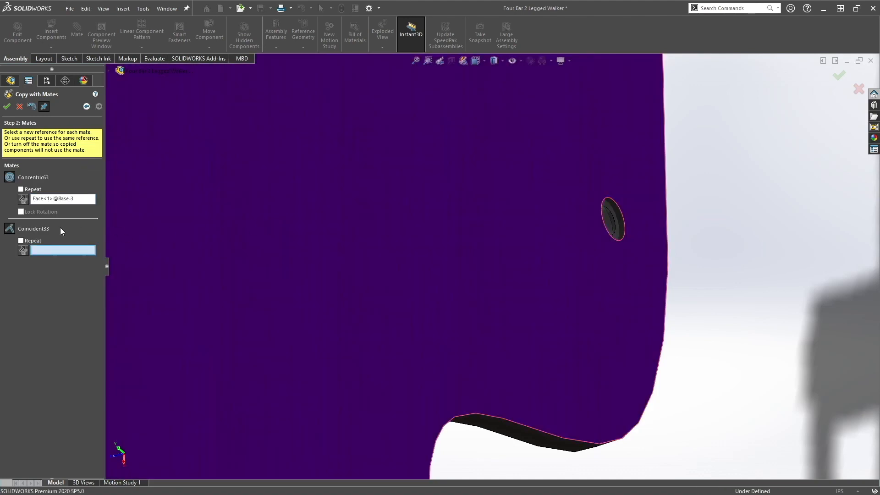
click(510, 160)
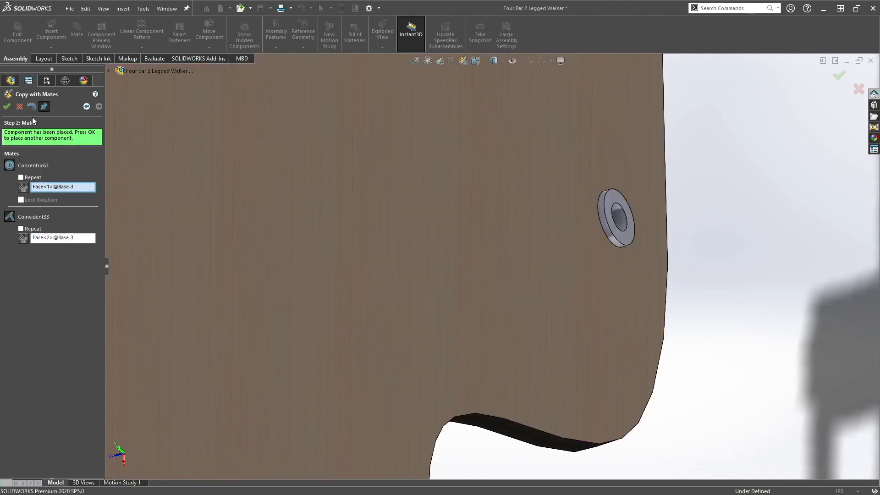
click(7, 106)
click(19, 107)
Step: Inspect the bushing in the rear-leg hole and the front linkage from several angles, finishing in the front view
middle_drag(703, 205, 390, 303)
scroll(357, 311, up, 5)
scroll(426, 268, up, 5)
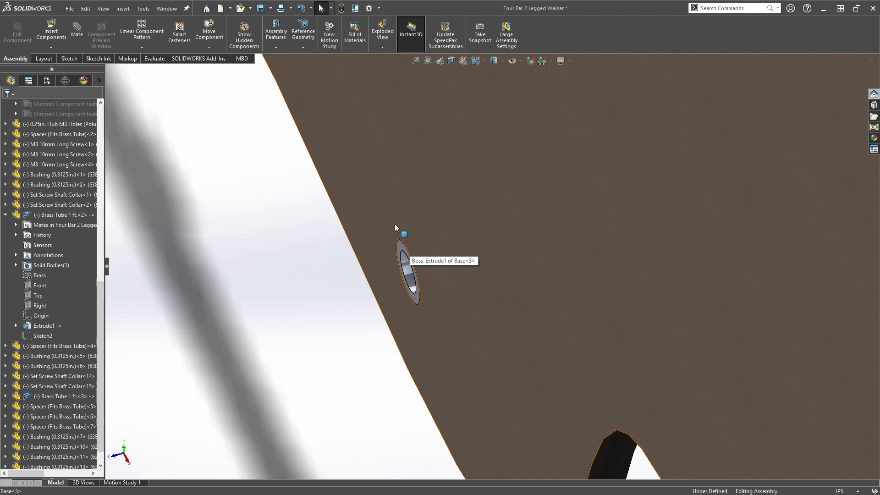
scroll(513, 251, up, 3)
middle_drag(539, 249, 504, 260)
middle_drag(527, 257, 623, 402)
scroll(589, 439, down, 4)
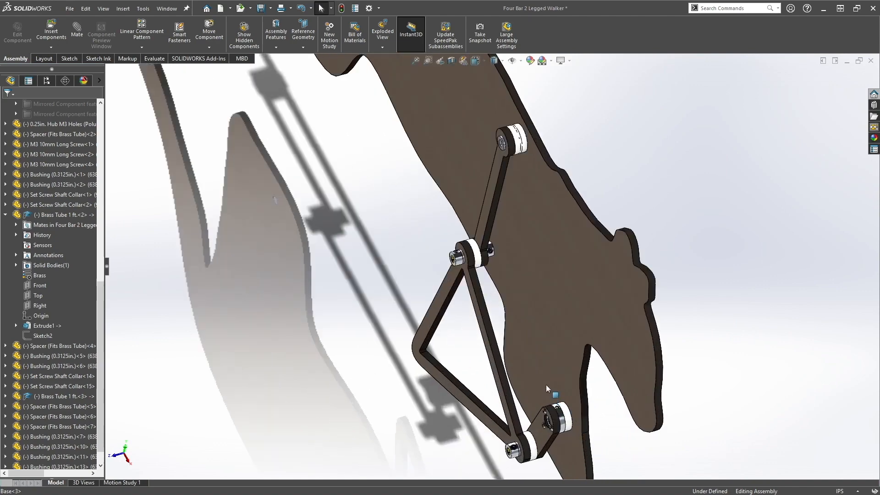
scroll(525, 169, down, 2)
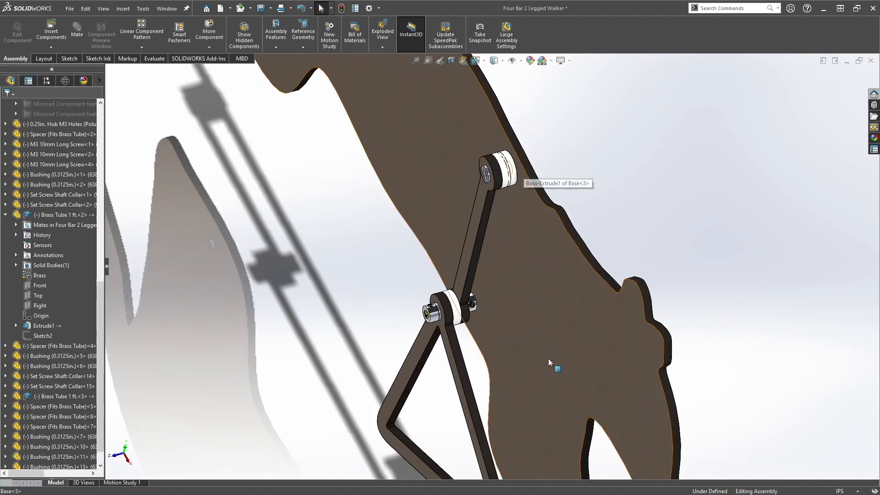
scroll(550, 362, up, 2)
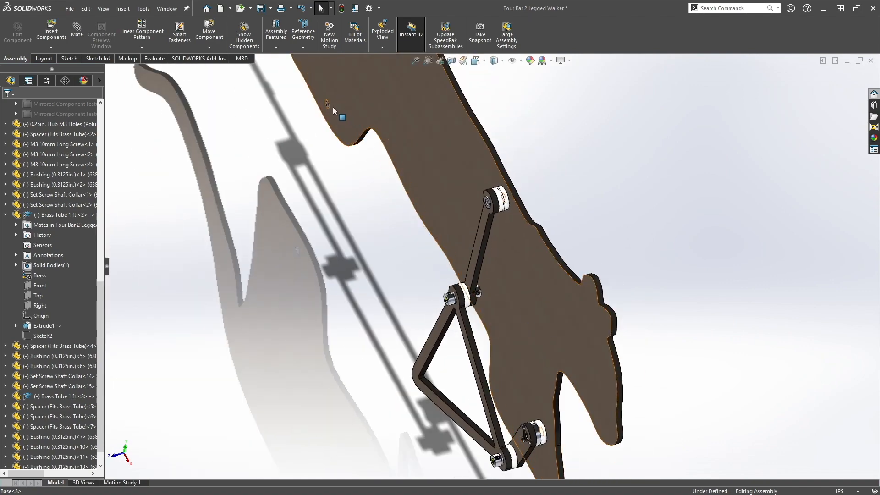
scroll(334, 107, down, 5)
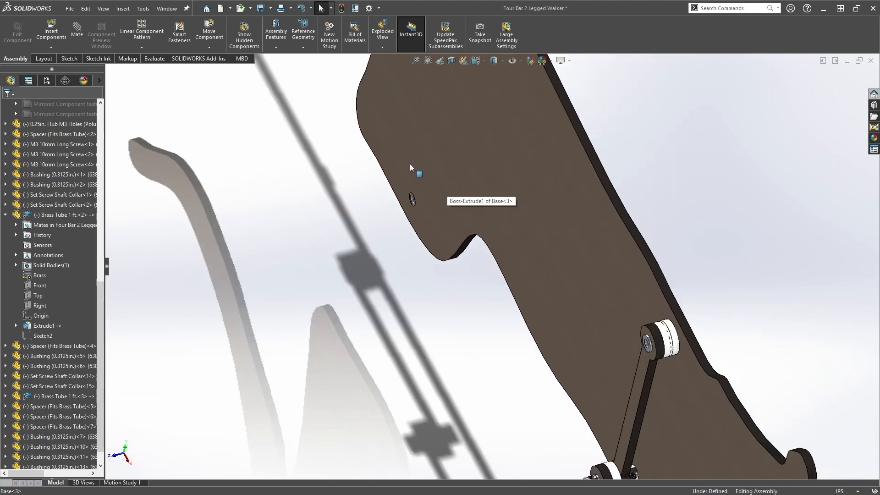
key(ctrl+1)
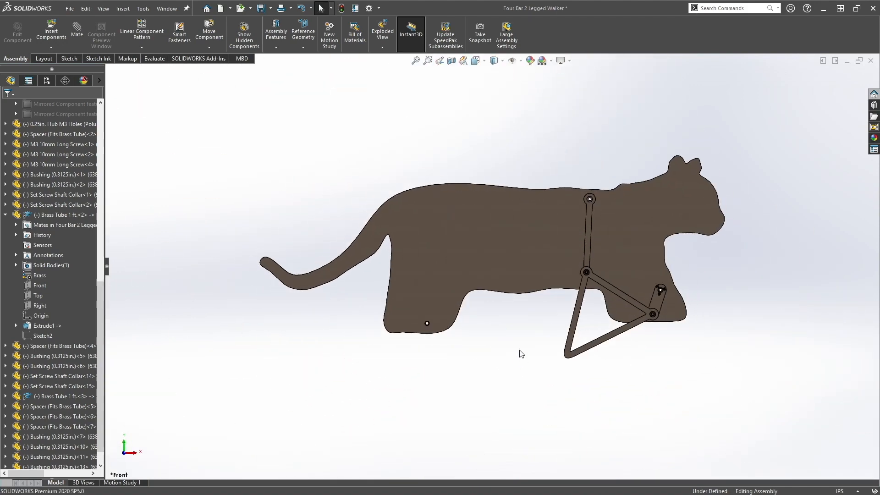
Step: Insert the 6 in. Wheel (ServoCity) part from the Wheel templates folder below the tail, using its Default configuration
drag(409, 10, 588, 21)
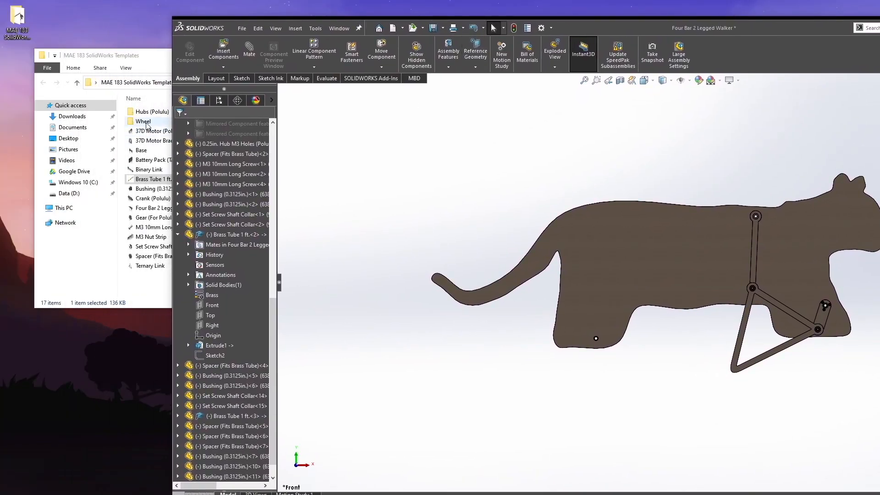
click(131, 59)
double_click(140, 121)
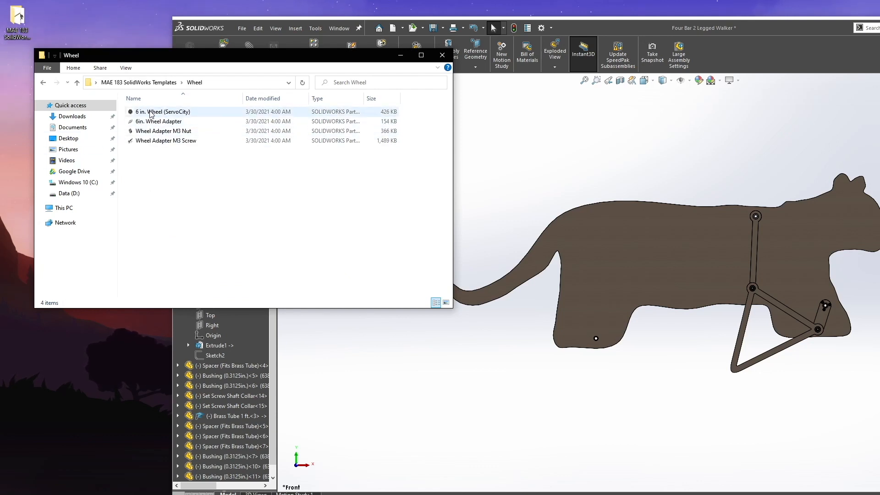
click(150, 114)
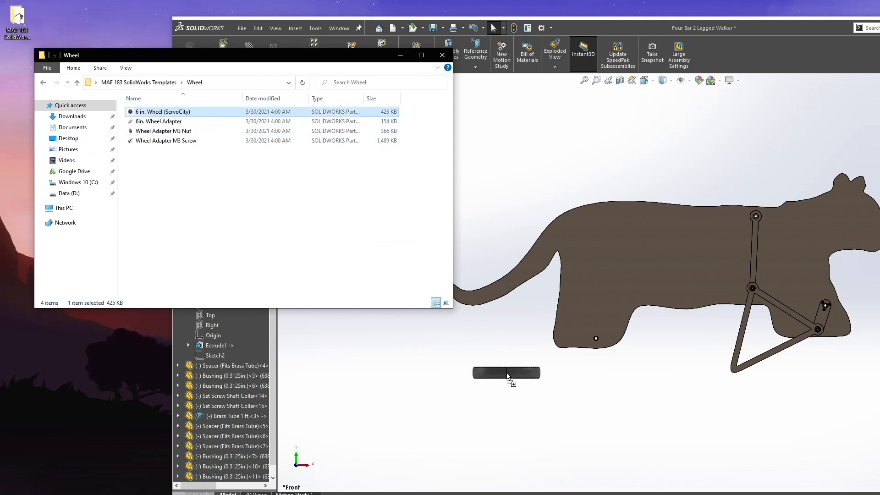
drag(508, 377, 512, 376)
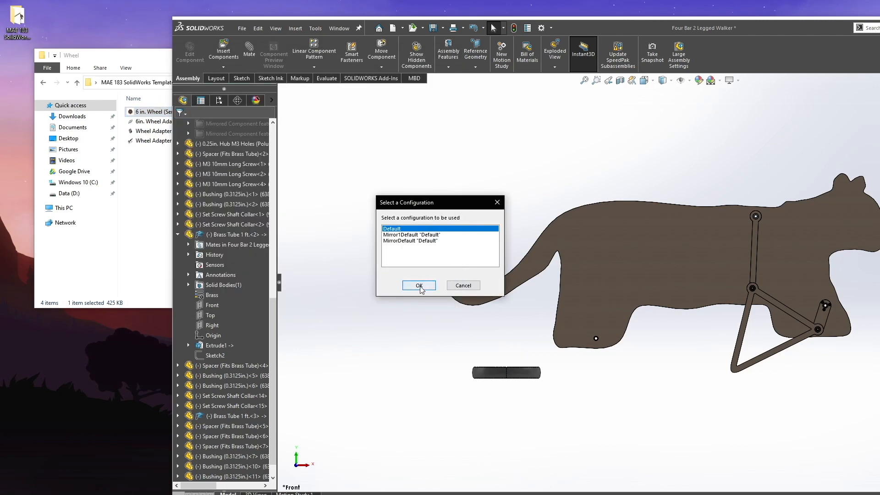
click(419, 286)
click(496, 259)
click(149, 183)
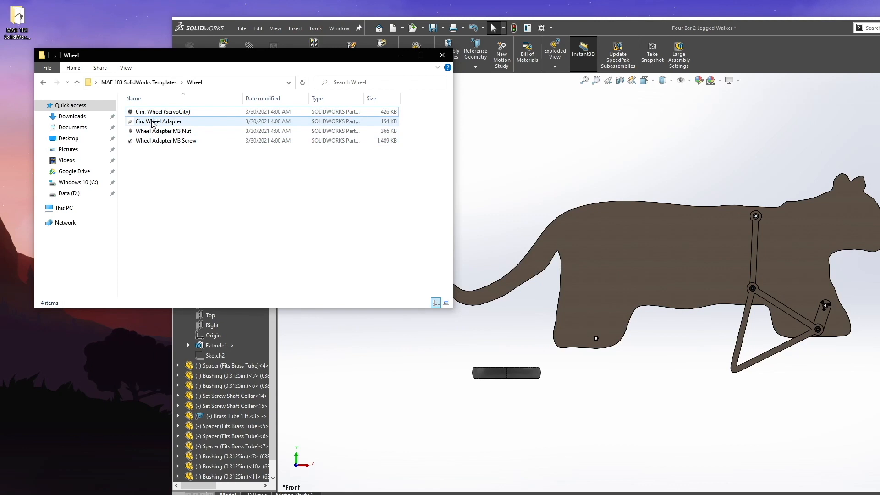
Step: Rotate the inserted wheel so its spoked face points toward the front view
right_drag(503, 372, 516, 479)
right_drag(508, 386, 510, 418)
scroll(514, 373, down, 5)
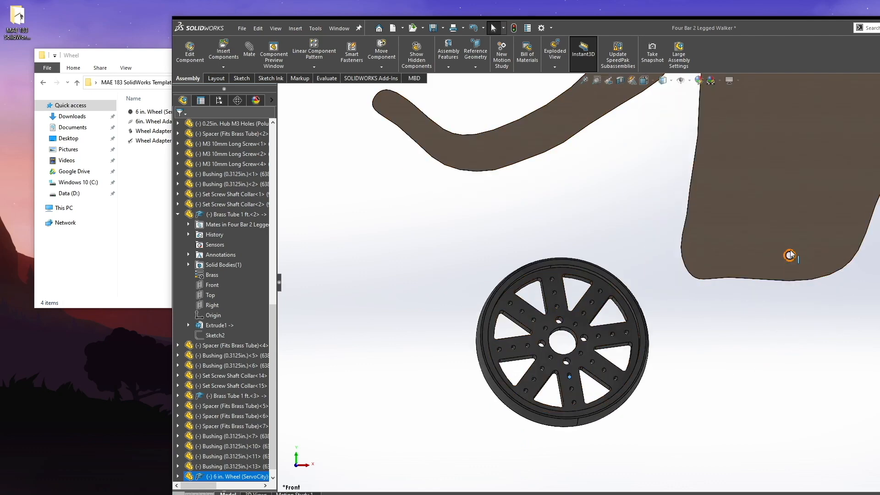
Step: Insert the 6in. Wheel Adapter in its Default configuration, turn its flat face forward and place it beside the wheel
click(144, 152)
click(149, 123)
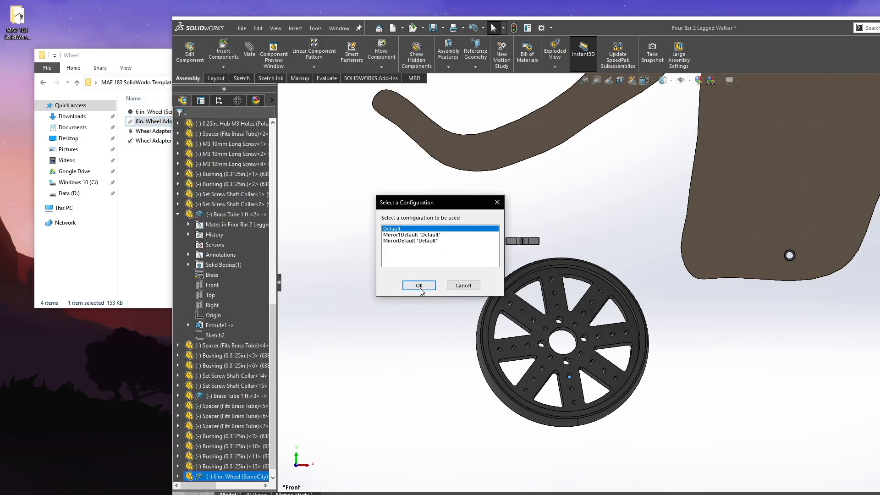
click(419, 285)
click(494, 259)
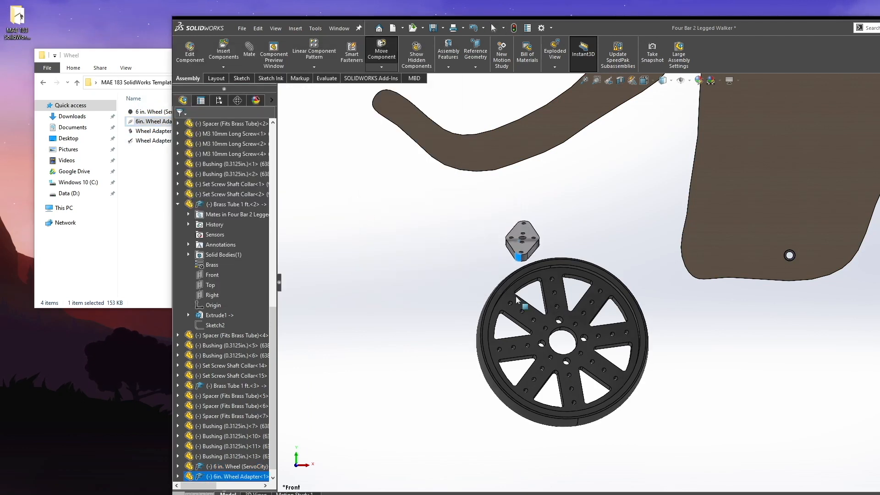
click(517, 222)
drag(517, 222, 442, 310)
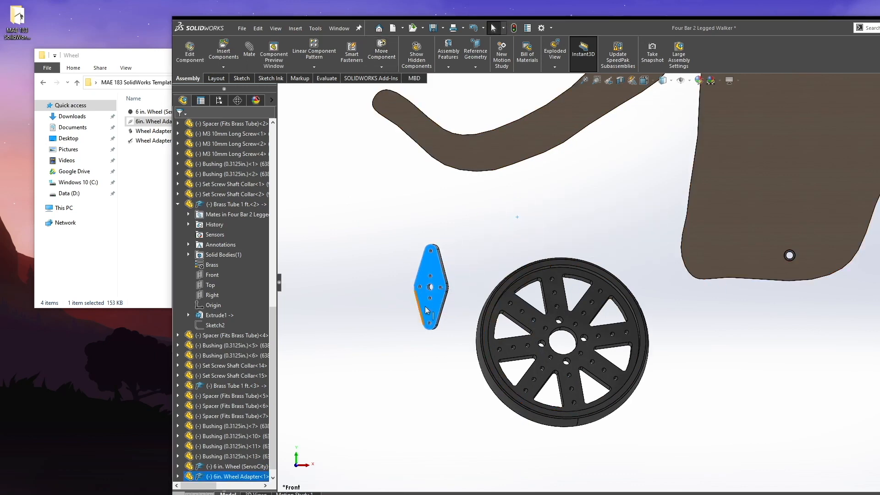
Step: Insert the Wheel Adapter M3 Nut and Wheel Adapter M3 Screw parts together into the assembly near the wheel adapter
click(147, 154)
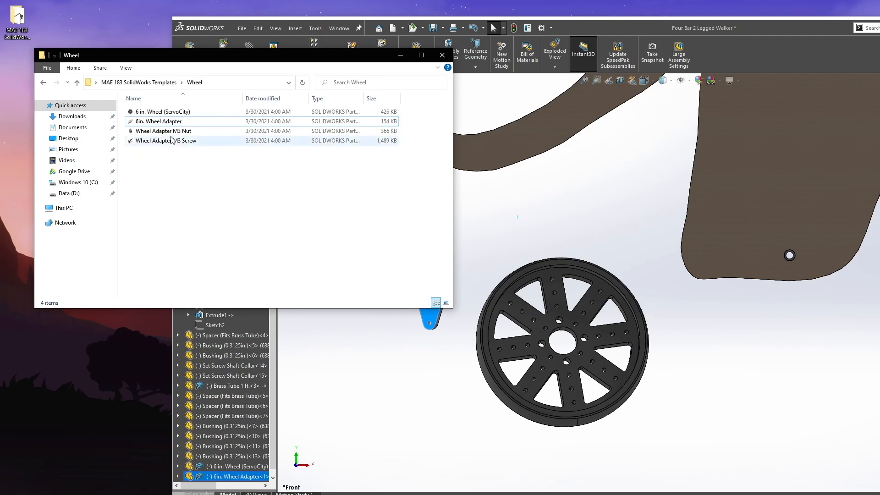
drag(172, 177, 332, 380)
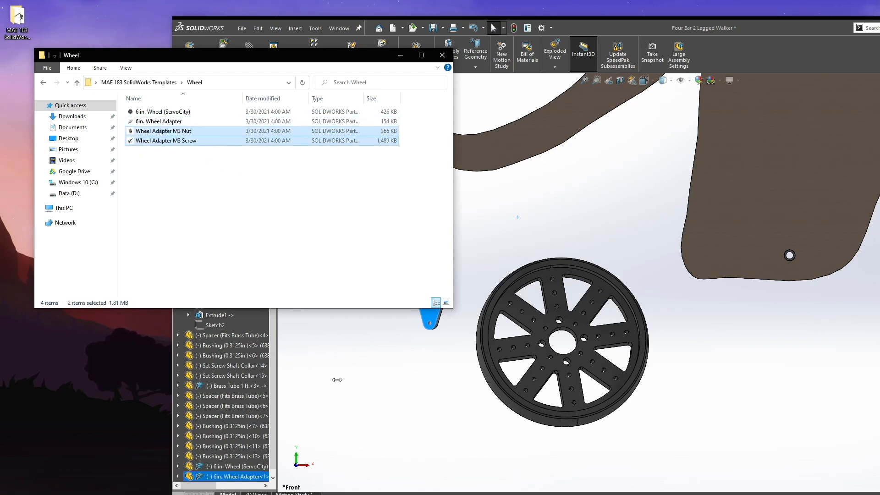
click(473, 203)
click(419, 285)
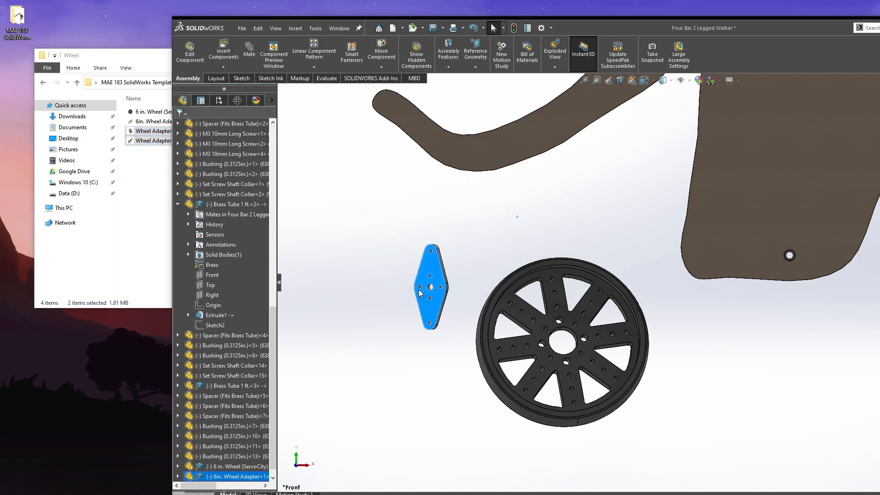
click(483, 261)
click(419, 285)
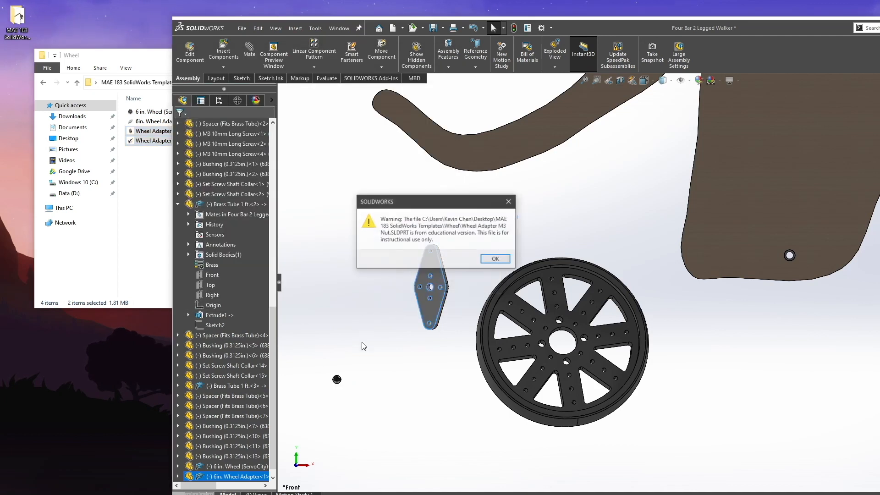
click(484, 259)
scroll(358, 381, up, 4)
scroll(449, 379, down, 12)
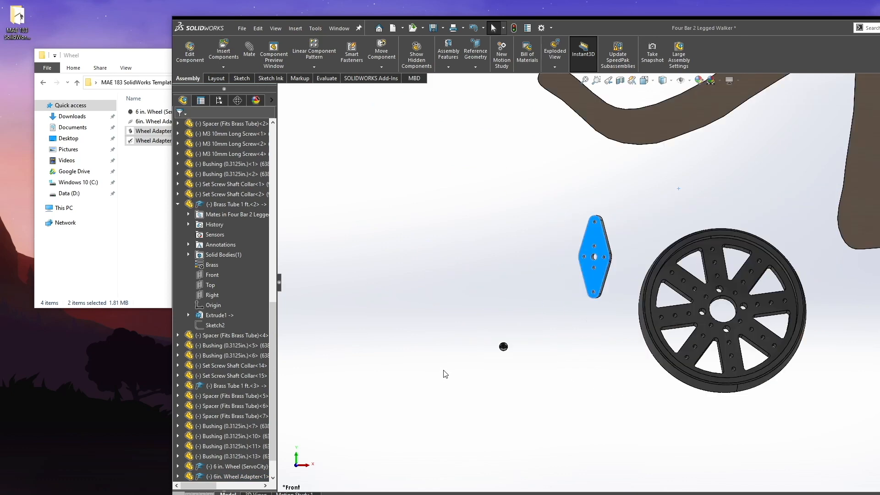
middle_drag(572, 322, 570, 343)
scroll(612, 295, up, 14)
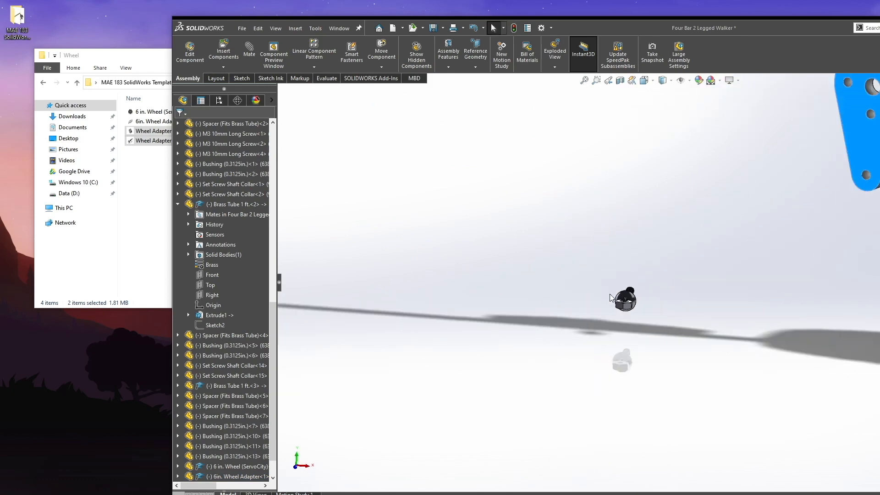
Step: Maximize the SOLIDWORKS window so the assembly fills the screen
scroll(790, 266, down, 2)
scroll(748, 268, up, 1)
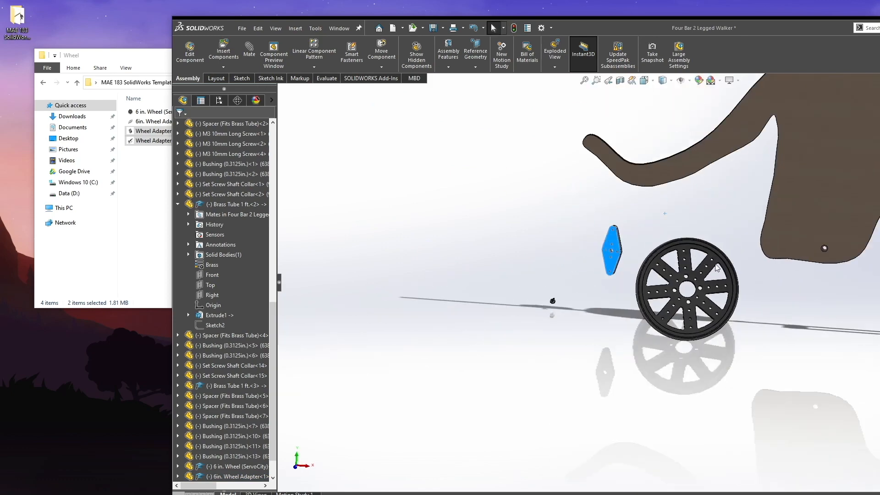
click(146, 204)
click(451, 56)
drag(563, 32, 390, 1)
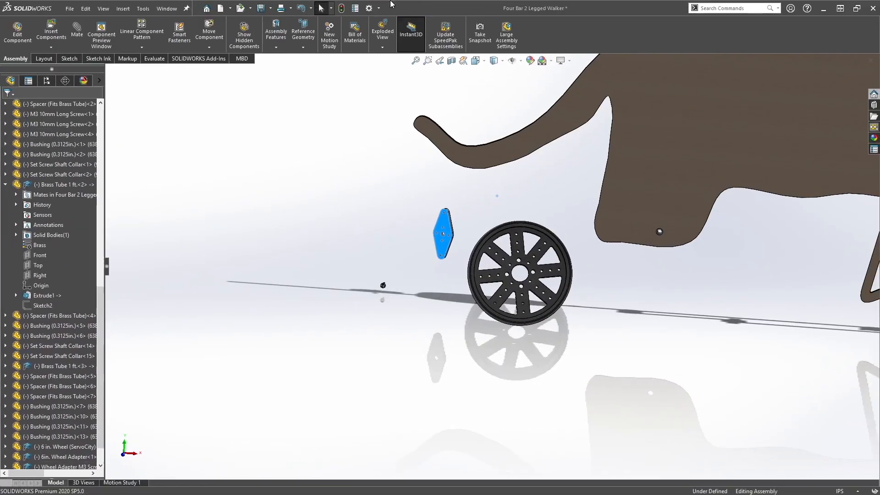
Step: Move the wheel closer to the bushing hole in the walker's rear leg
scroll(727, 251, up, 5)
scroll(707, 238, down, 10)
scroll(492, 158, up, 2)
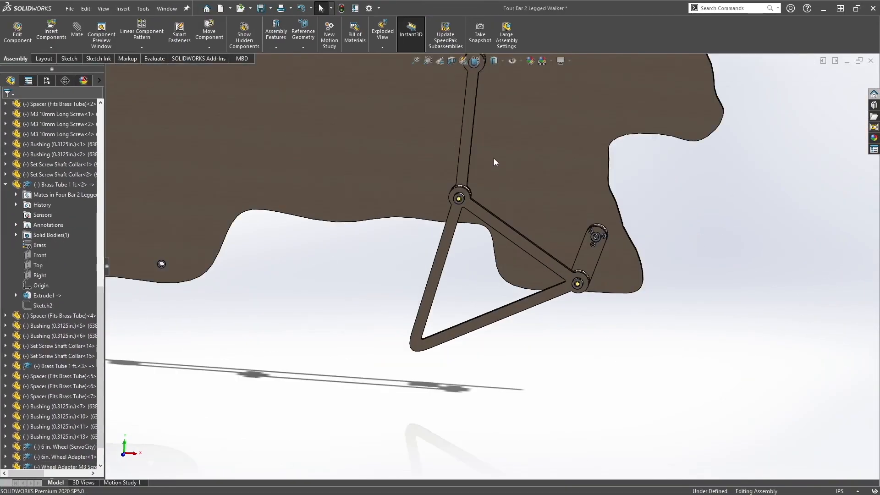
scroll(493, 158, up, 1)
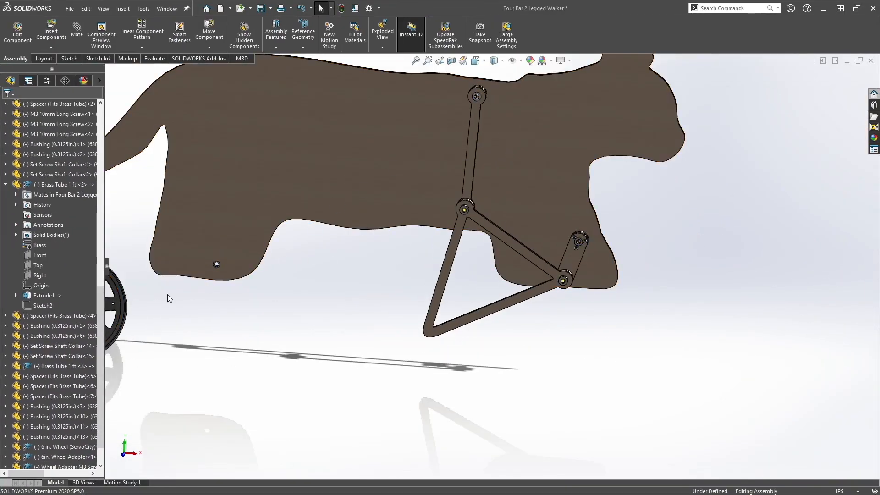
scroll(155, 294, down, 1)
scroll(227, 296, up, 3)
scroll(273, 289, down, 3)
drag(228, 297, 318, 290)
middle_drag(317, 290, 340, 289)
drag(340, 290, 235, 293)
middle_drag(279, 270, 240, 362)
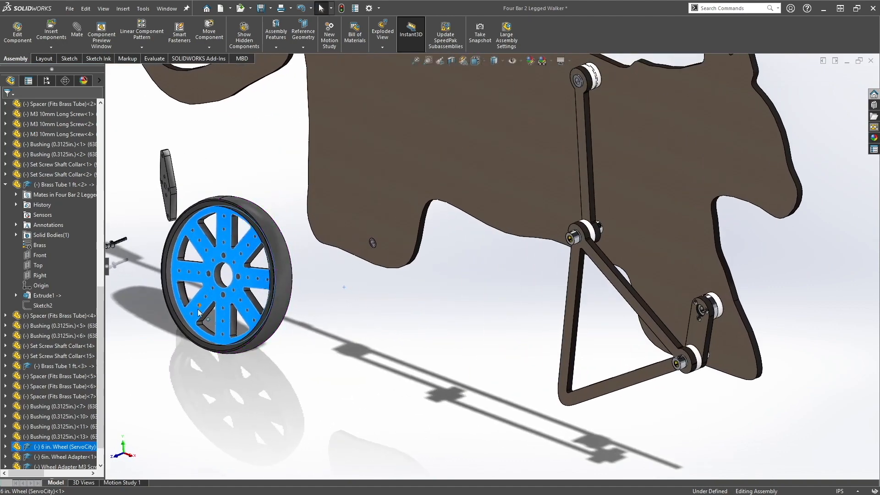
drag(255, 280, 268, 263)
scroll(358, 215, up, 3)
scroll(362, 214, down, 7)
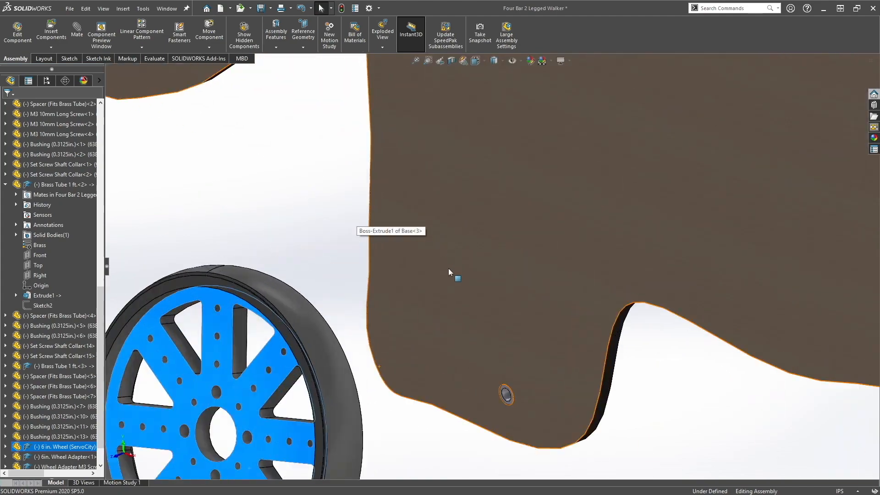
Step: Add a coincident mate between the wheel's outer rim face and the flat face of the Base body plate
click(449, 268)
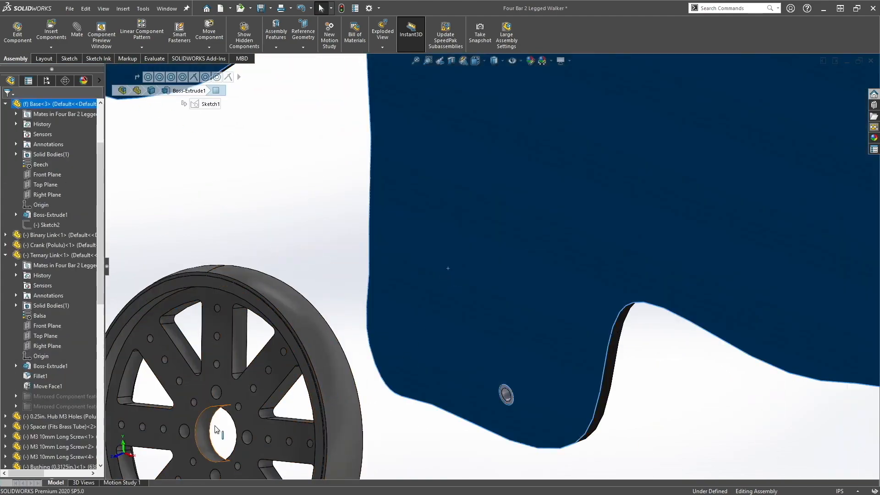
mouse_move(317, 416)
middle_down()
mouse_move(298, 413)
mouse_move(308, 411)
middle_up()
right_drag(343, 399, 292, 381)
click(255, 281)
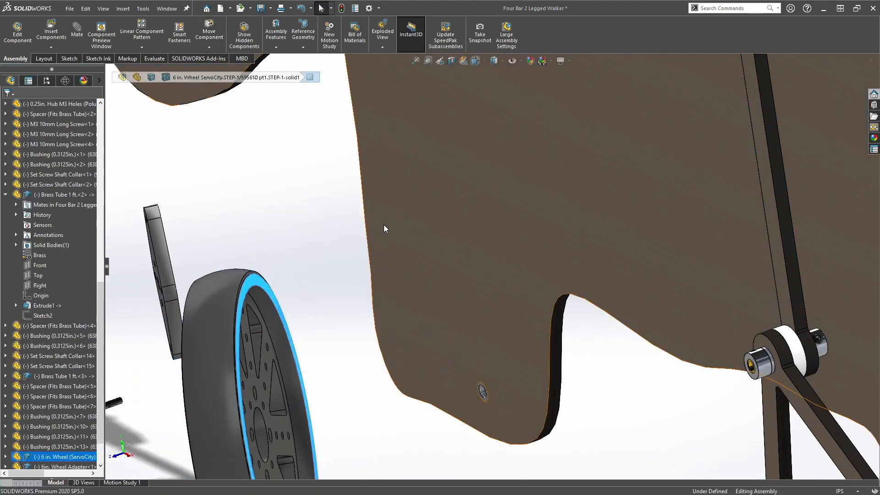
key(m)
click(383, 352)
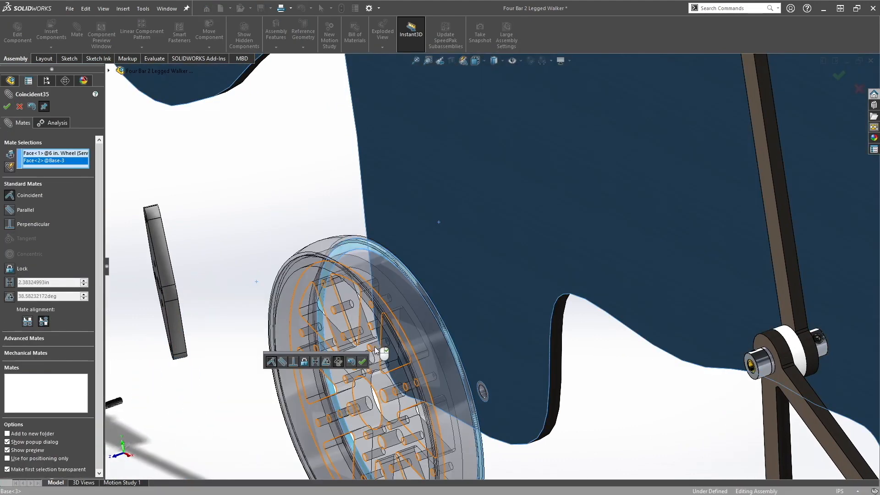
click(7, 106)
Step: Examine the gap between the mated wheel, the body plate and the bushing from several angles
drag(422, 353, 466, 323)
middle_drag(466, 323, 340, 211)
middle_drag(612, 438, 552, 271)
click(487, 167)
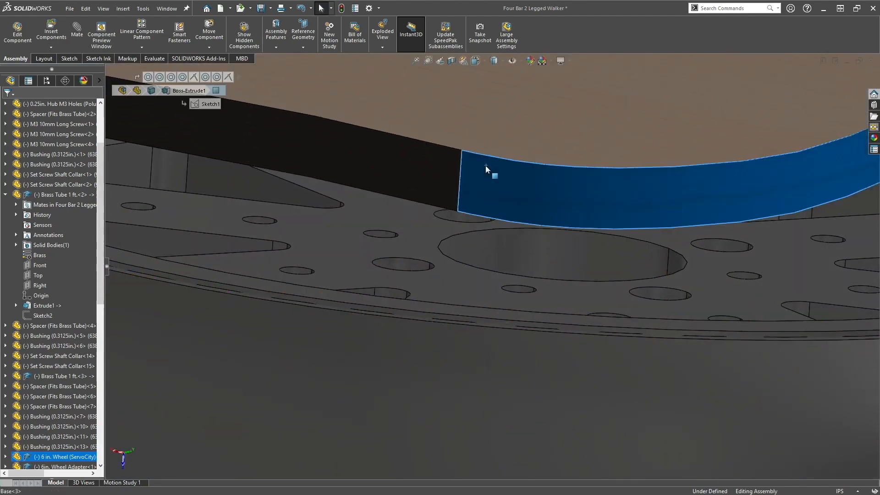
click(415, 232)
scroll(390, 239, up, 4)
click(245, 206)
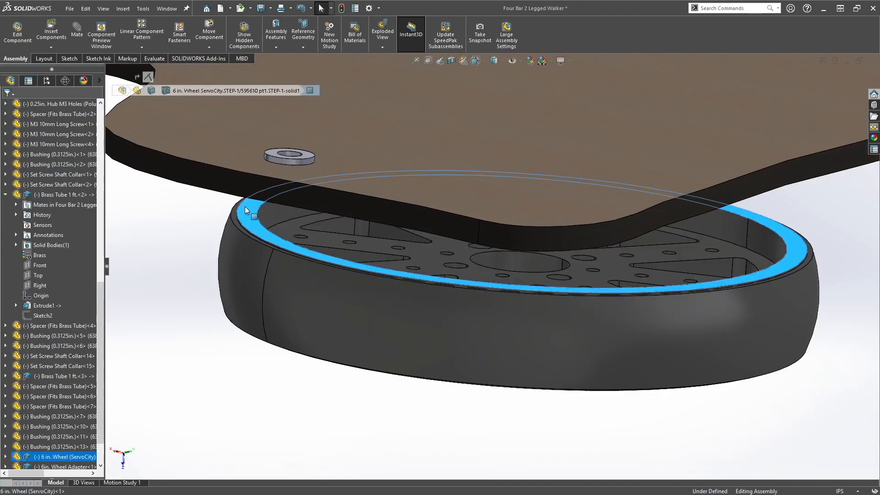
click(217, 180)
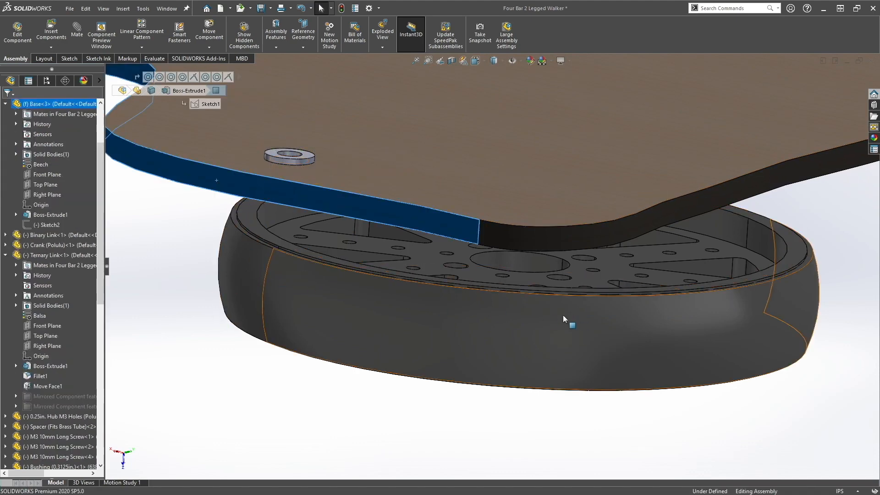
middle_drag(197, 218, 557, 110)
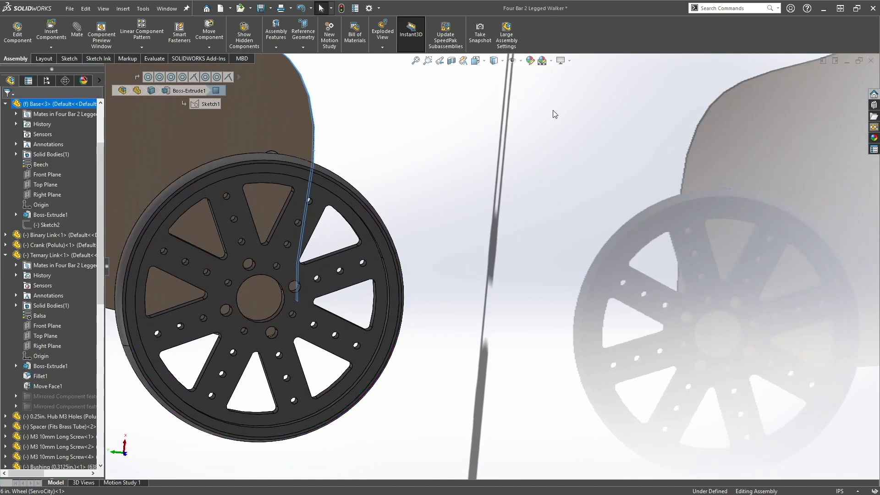
key(ctrl+1)
scroll(443, 323, down, 3)
middle_drag(430, 282, 383, 304)
Step: Delete the wheel's coincident mate to the body plate and pull the wheel away from the rear leg
click(408, 240)
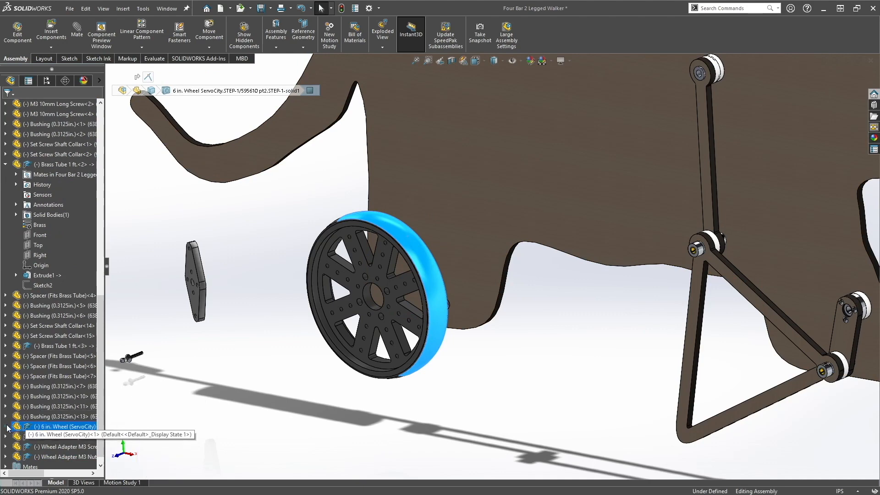
click(5, 426)
click(17, 316)
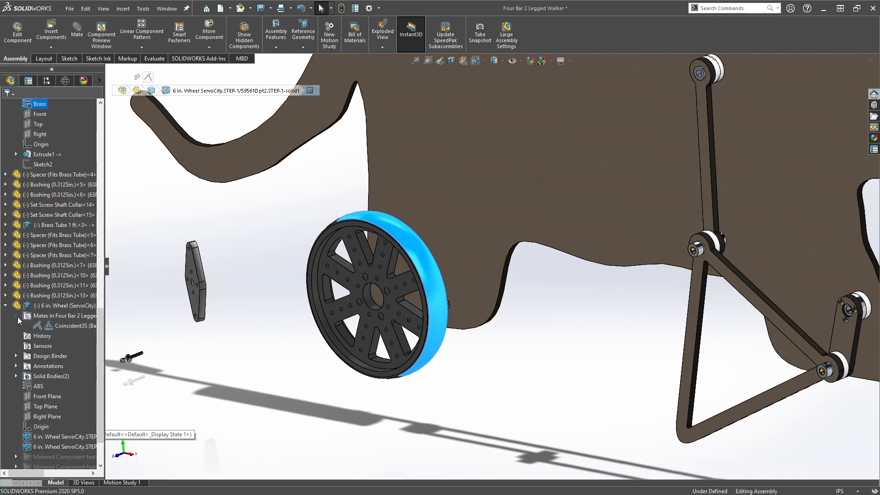
click(61, 327)
key(Delete)
drag(420, 257, 285, 379)
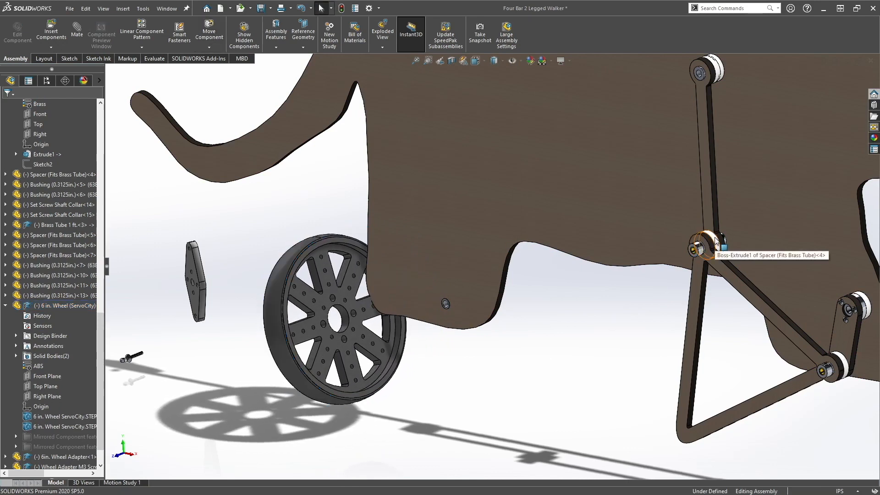
Step: Create two copies of the leg linkage's white brass tube spacer and place them between the wheel adapter and the wheel
drag(717, 243, 626, 312)
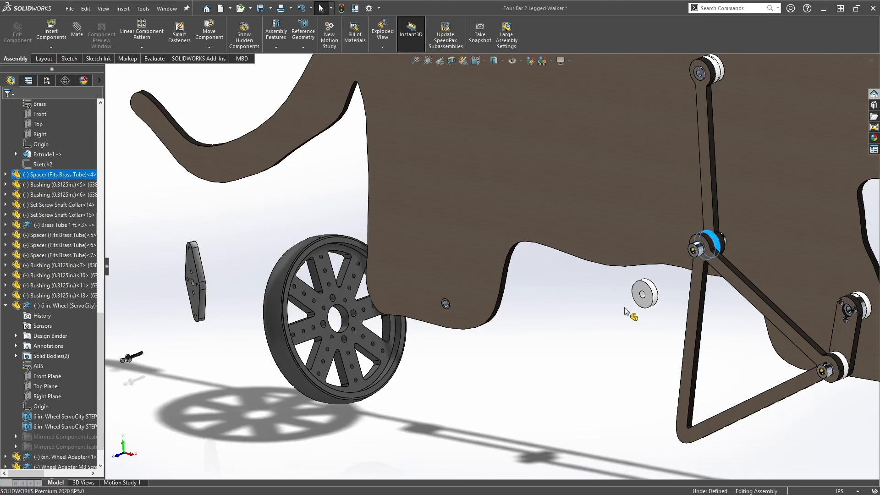
scroll(316, 334, down, 2)
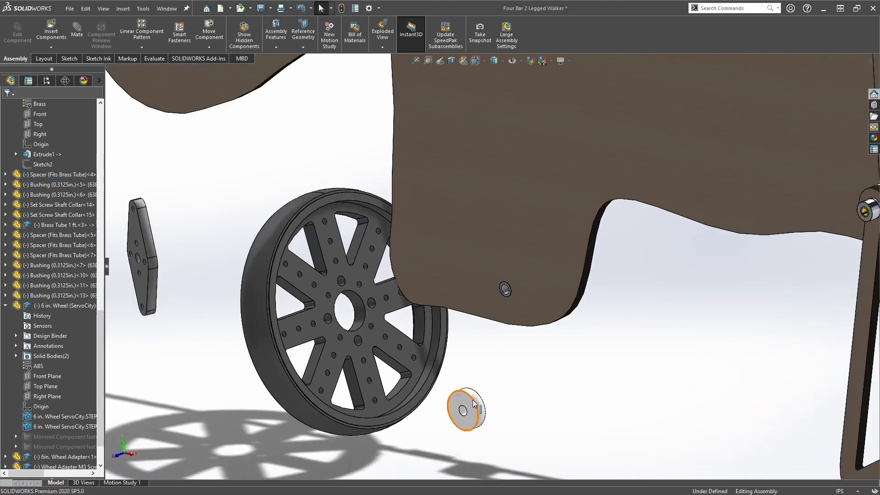
drag(472, 403, 256, 345)
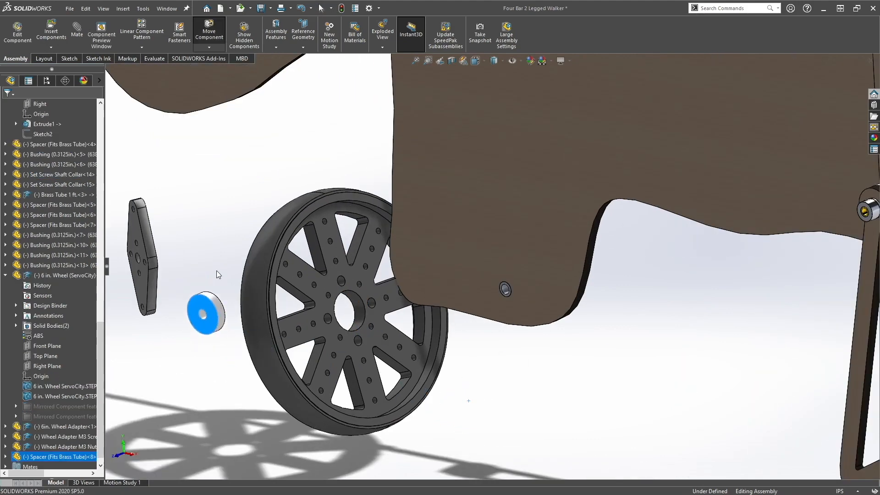
key(Escape)
ctrl+drag(211, 314, 205, 235)
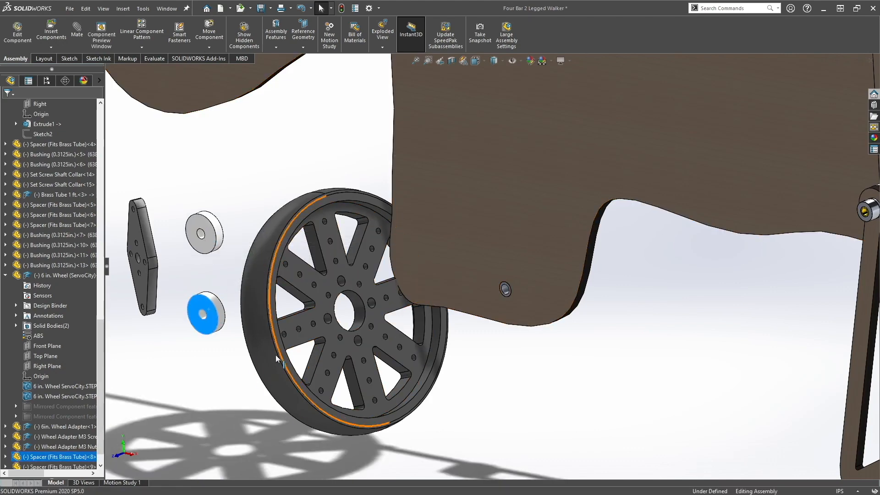
click(216, 175)
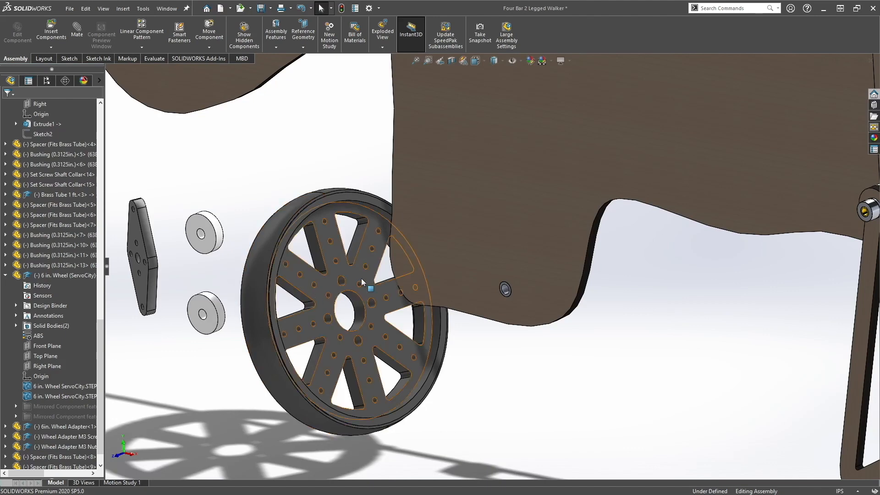
Step: Move the wheel to the far side of the adapter and spacers, away from the walker's body
drag(344, 350, 168, 417)
middle_drag(316, 350, 254, 383)
scroll(236, 362, up, 2)
middle_drag(275, 345, 403, 317)
drag(320, 336, 235, 276)
scroll(294, 215, down, 5)
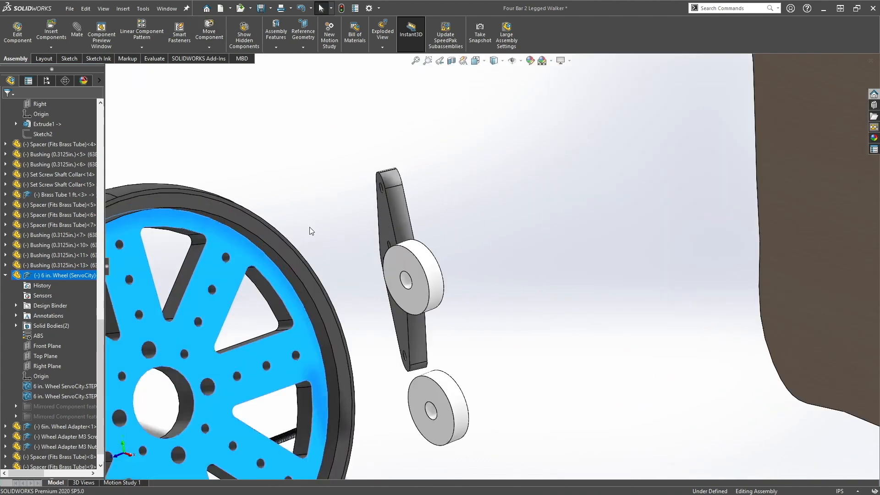
Step: Rotate the 6in. Wheel Adapter so its flat face with the hole pattern turns toward the front
scroll(415, 237, up, 3)
click(364, 243)
scroll(393, 230, down, 3)
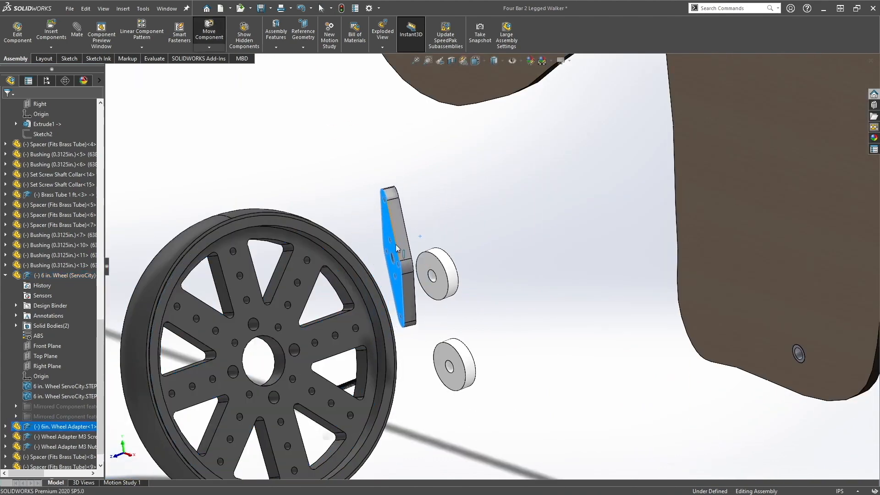
right_drag(399, 251, 446, 232)
click(487, 238)
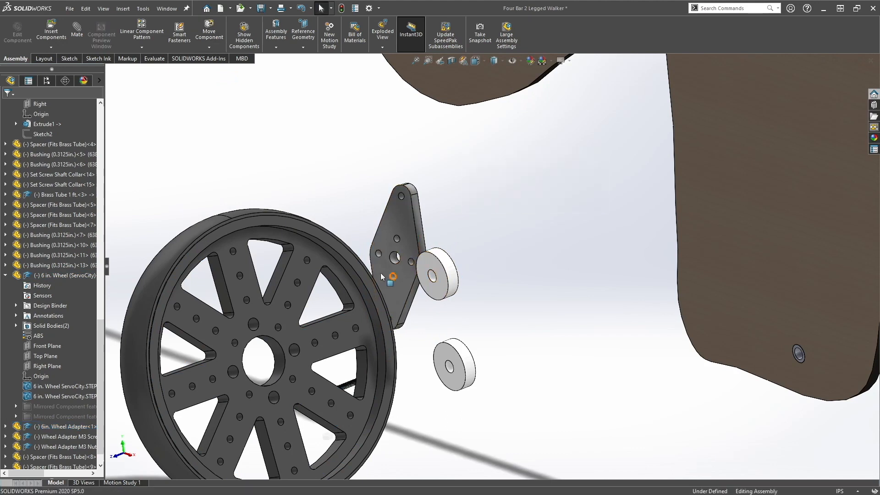
Step: Mate the wheel adapter's center hole concentric with the wheel's center hole and seat the adapter against the spoked face
alt+drag(394, 259, 280, 377)
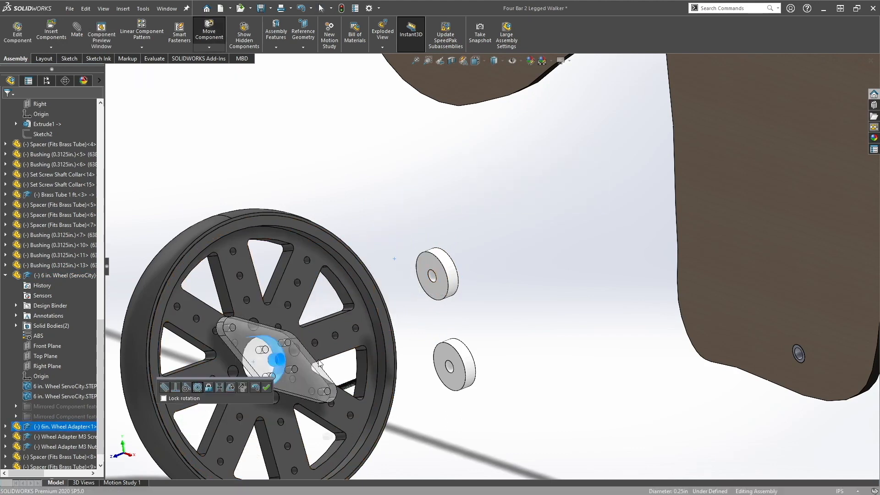
click(271, 387)
scroll(263, 334, down, 6)
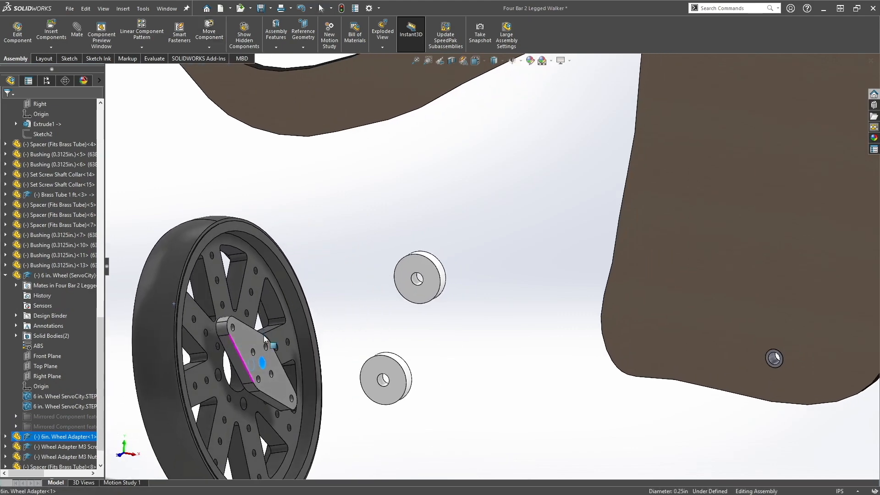
alt+drag(417, 268, 354, 294)
click(349, 294)
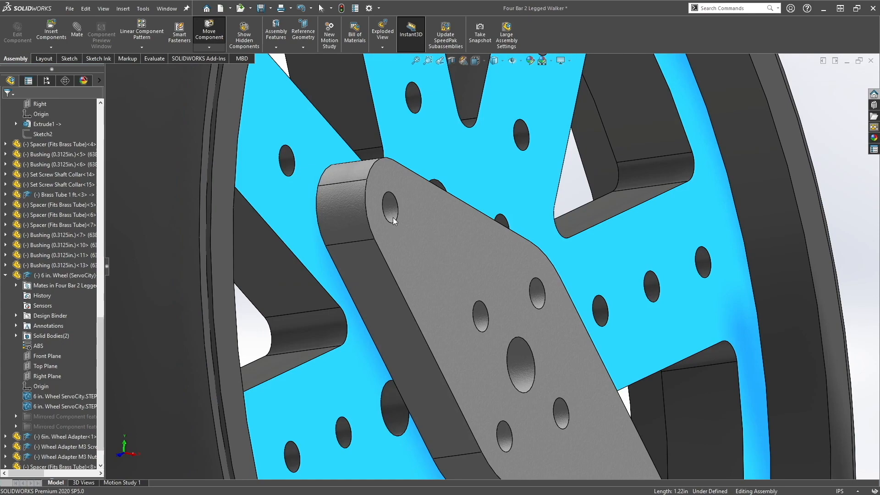
Step: Add a concentric mate between the adapter's outer end hole and the matching small hole in the wheel spoke
click(390, 207)
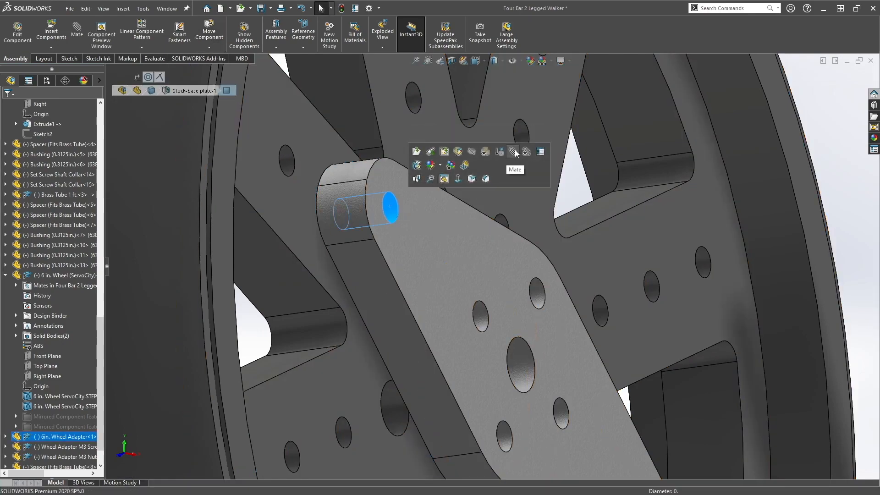
click(468, 155)
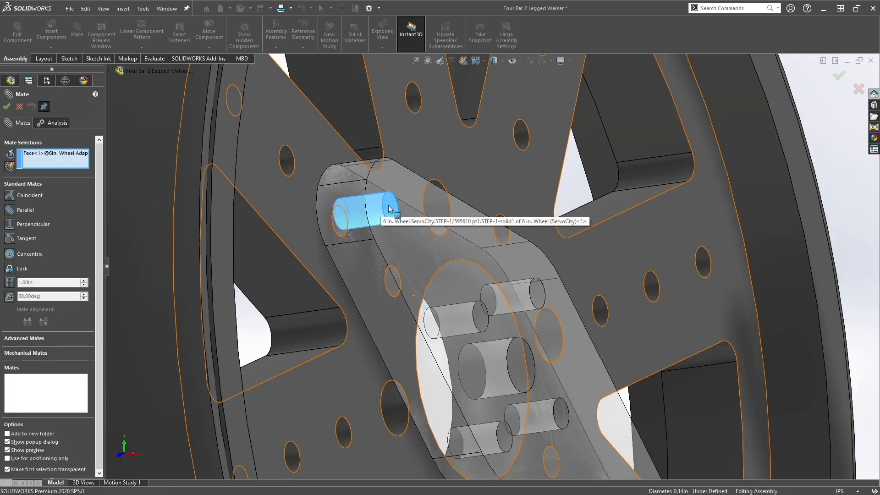
middle_drag(385, 239, 304, 242)
click(305, 234)
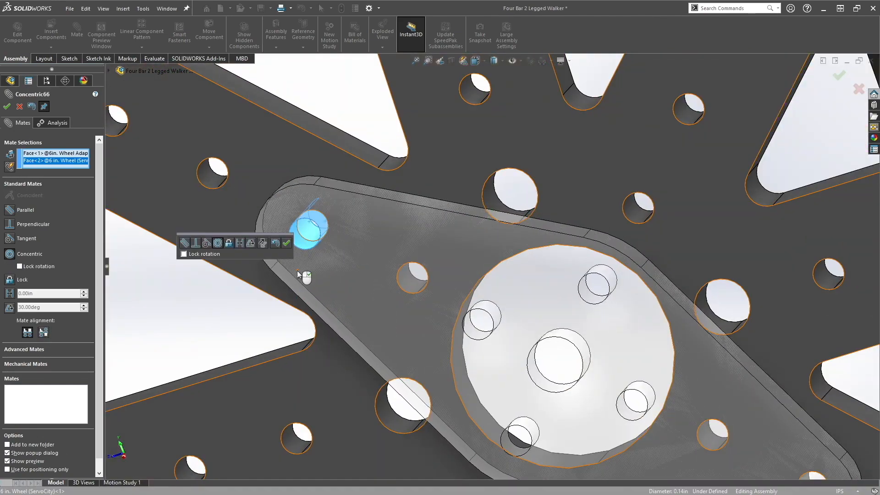
click(287, 243)
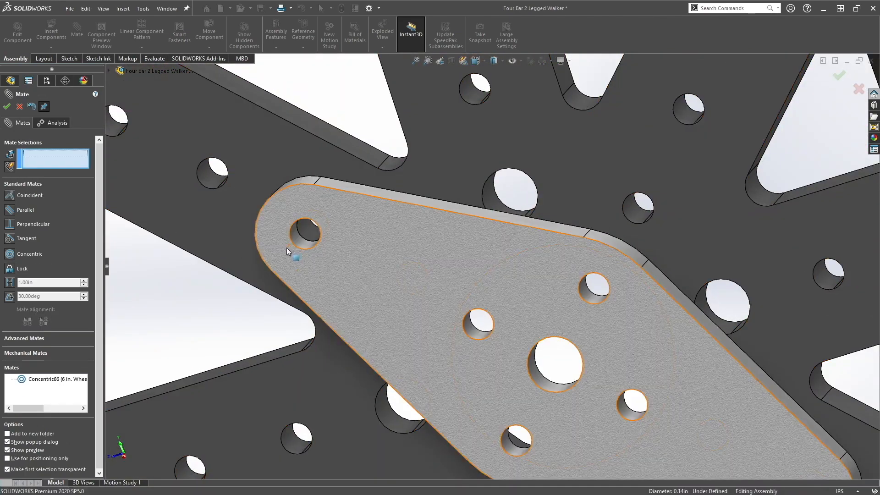
click(6, 107)
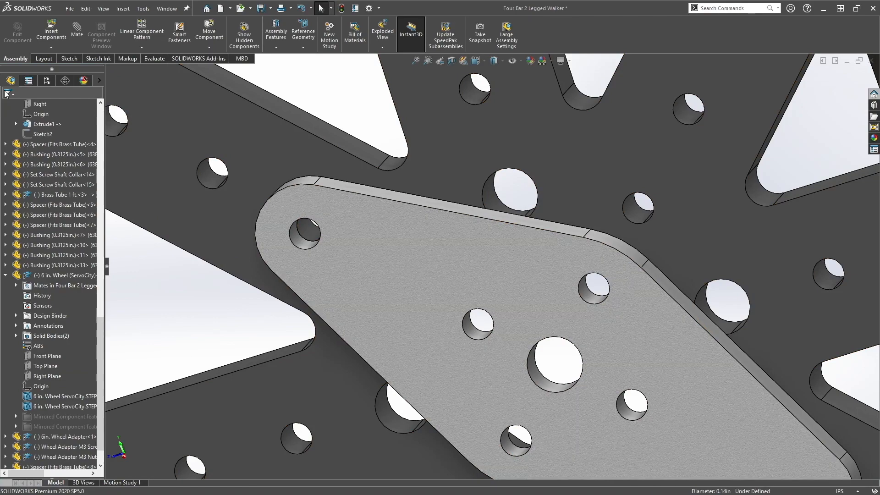
Step: Rotate the wheel and its attached adapter together so the adapter side faces away from the two loose spacers
scroll(354, 244, up, 4)
drag(460, 277, 320, 214)
right_drag(327, 239, 419, 227)
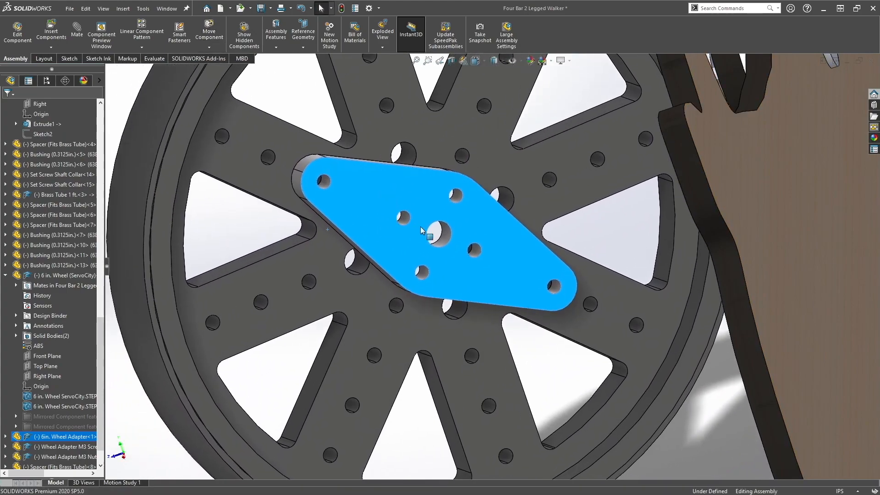
scroll(422, 227, up, 3)
middle_drag(469, 256, 445, 235)
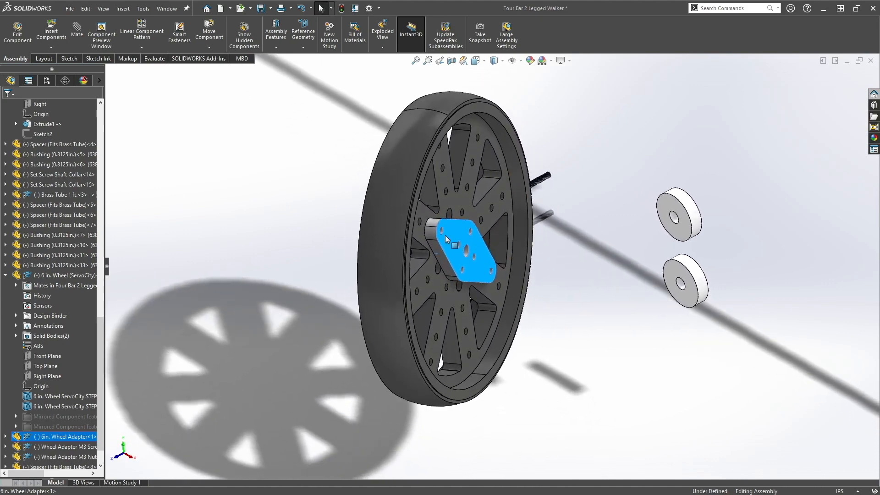
right_drag(455, 240, 329, 432)
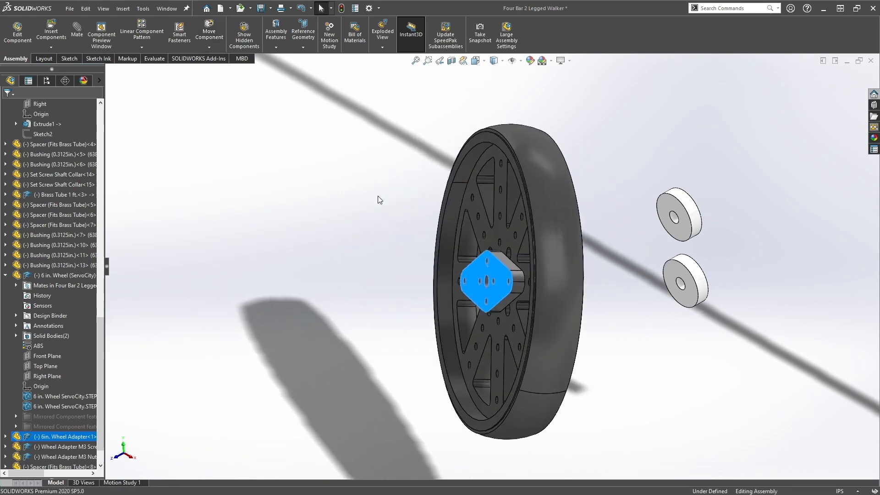
Step: Inspect the wheel adapter's hole pattern and center hole, and the wheel's location relative to the body plate
click(399, 208)
scroll(405, 235, up, 3)
middle_drag(405, 236, 215, 165)
middle_drag(528, 301, 462, 317)
scroll(522, 298, down, 4)
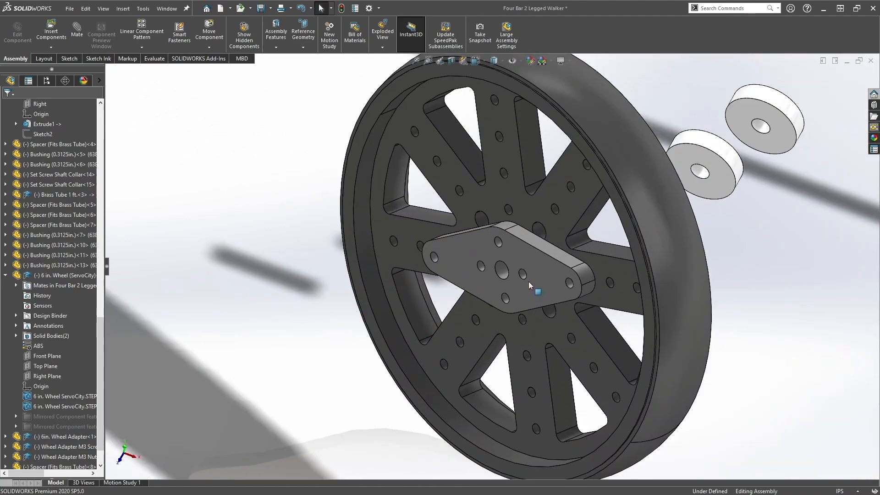
click(509, 296)
click(483, 264)
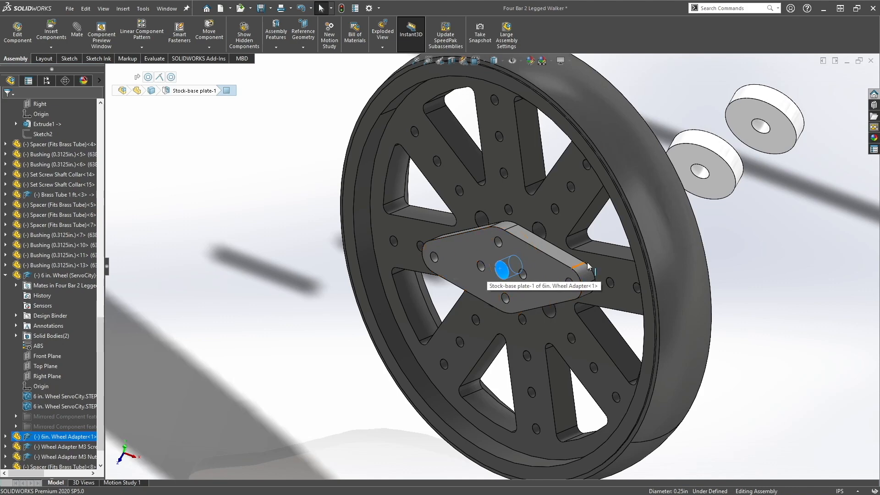
key(ctrl+8)
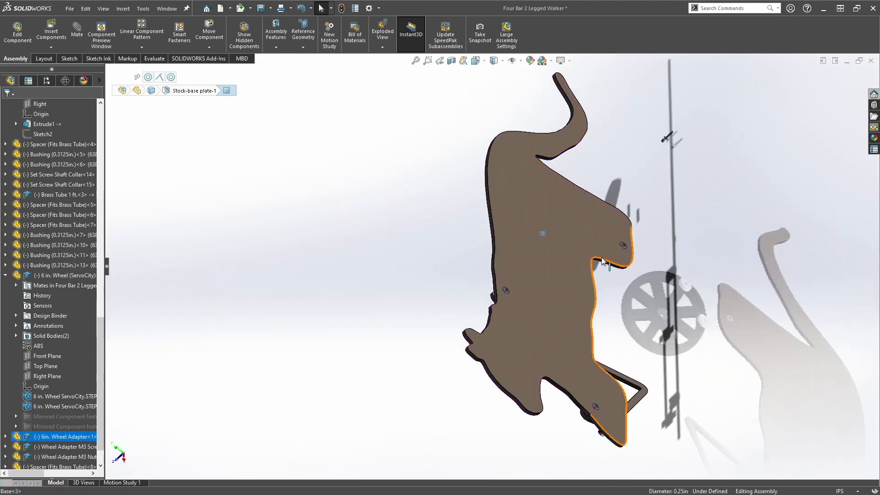
scroll(576, 265, down, 5)
scroll(513, 255, up, 5)
middle_drag(513, 257, 410, 271)
Step: Move the wheel closer to the body plate and rotate it so the side opposite the adapter faces front
drag(213, 321, 381, 327)
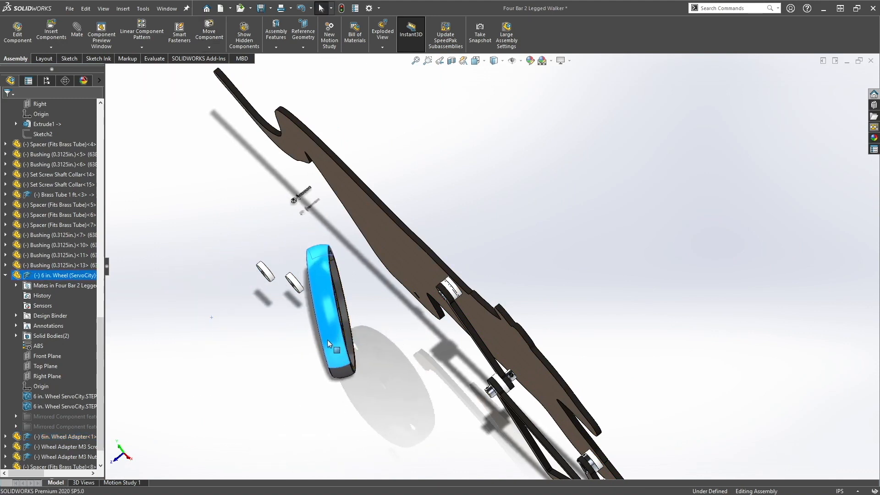
middle_drag(334, 337, 419, 326)
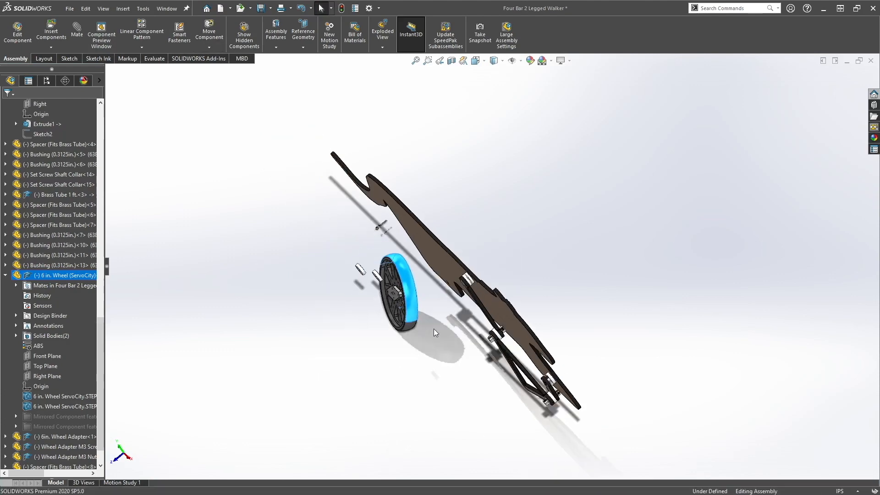
click(419, 326)
scroll(439, 284, down, 5)
drag(356, 274, 412, 277)
right_drag(430, 282, 279, 149)
click(279, 145)
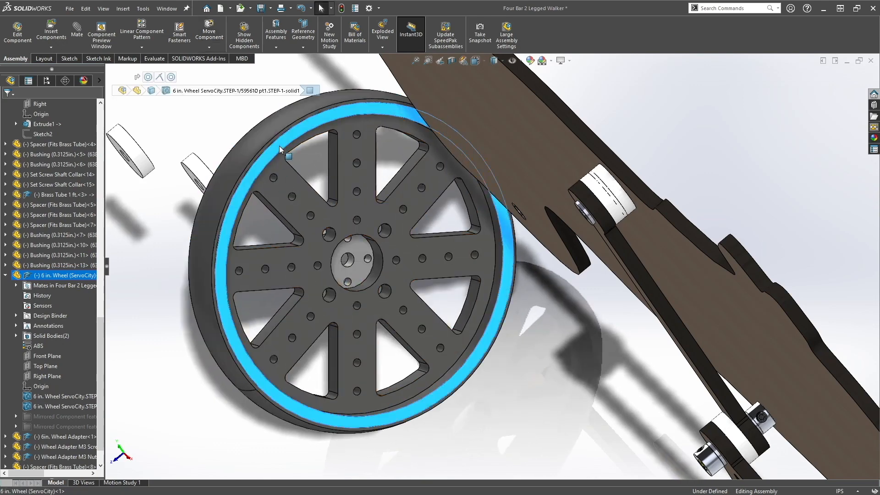
click(168, 249)
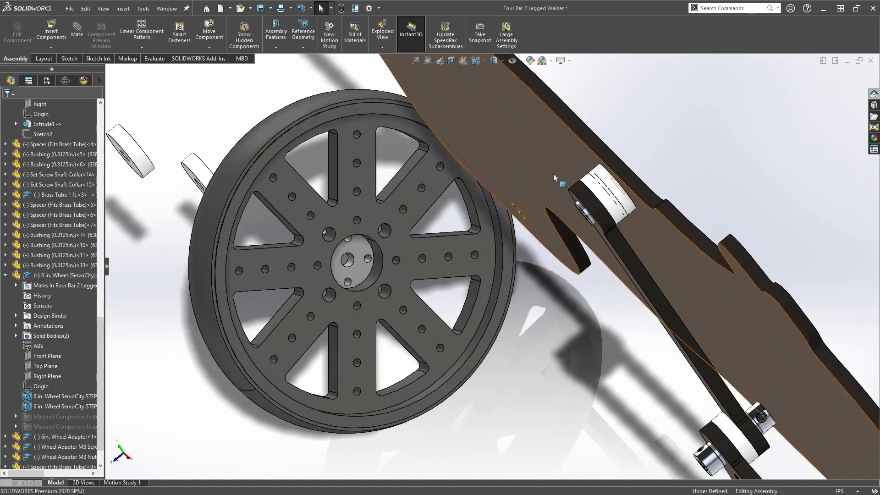
Step: Align the two loose spacers concentrically with the adapter's center hole on the wheel's open side
drag(195, 174, 372, 280)
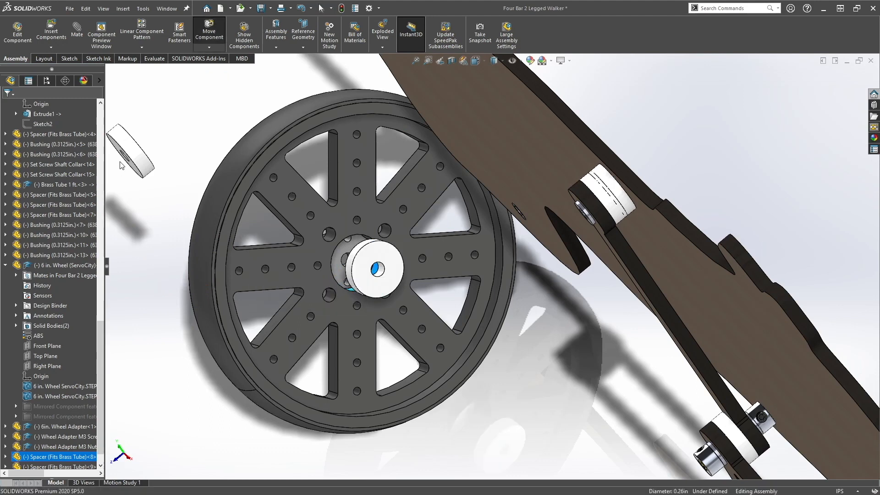
alt+drag(140, 165, 390, 271)
click(371, 289)
Step: Add a coincident mate between the adapter face inside the wheel's center opening and the nearest spacer's inner face
scroll(370, 276, down, 2)
middle_drag(380, 280, 431, 271)
scroll(339, 267, down, 5)
middle_drag(340, 268, 271, 255)
click(245, 254)
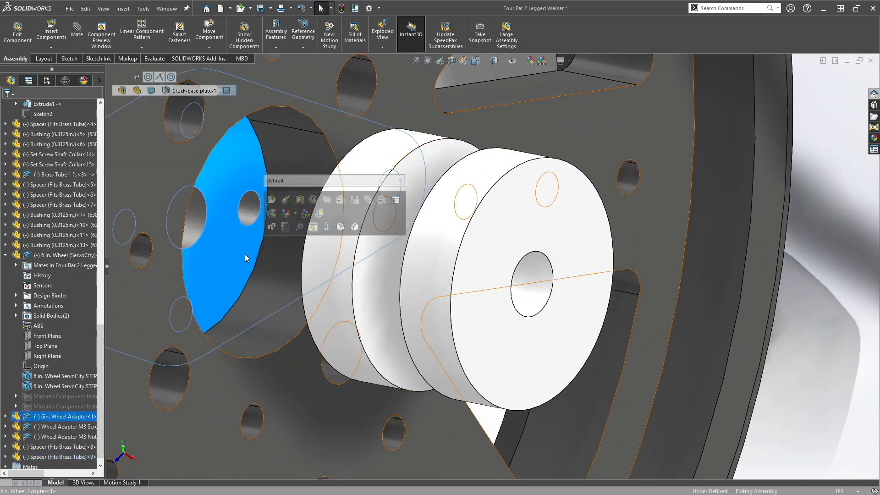
click(368, 200)
middle_drag(327, 273, 370, 281)
click(283, 309)
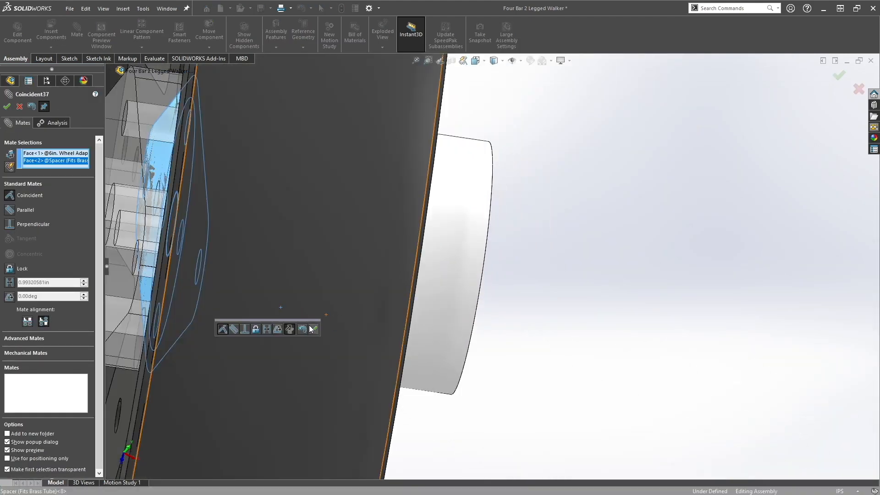
click(312, 326)
Step: Mate the second spacer's inner face coincident with the first spacer's outer face and finish mating
scroll(396, 272, up, 6)
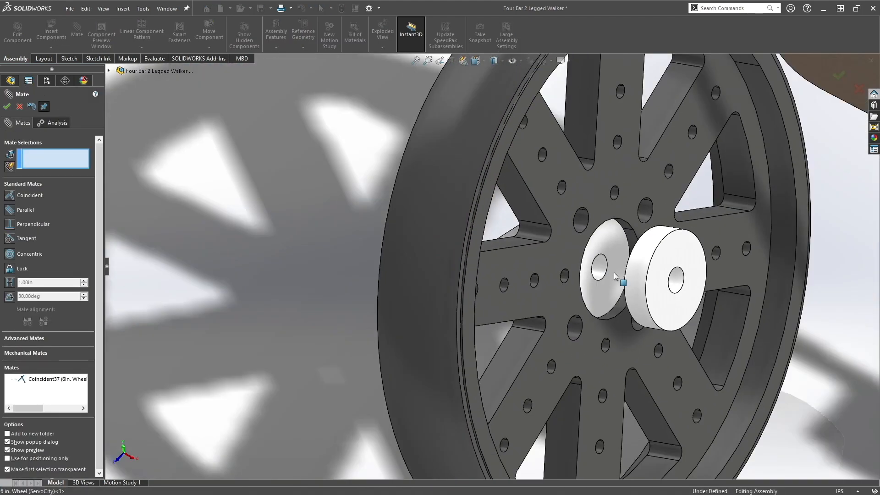
scroll(614, 281, down, 5)
click(596, 319)
click(626, 307)
middle_drag(626, 307, 641, 317)
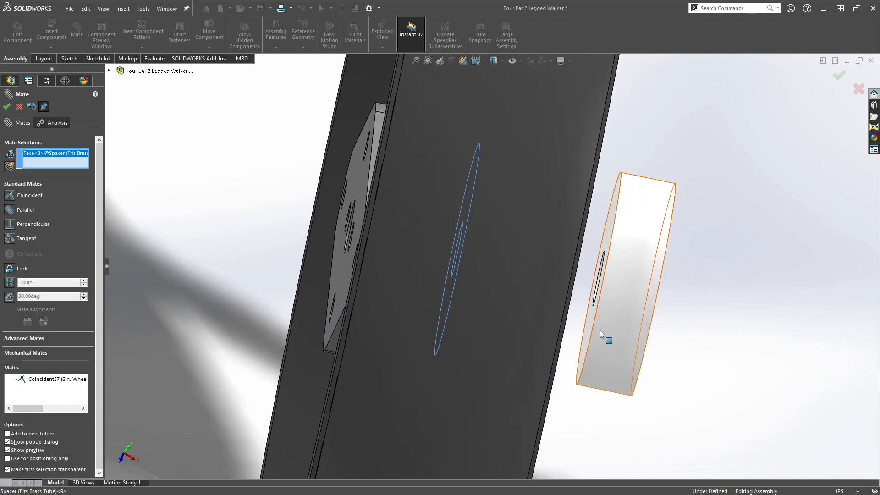
click(588, 329)
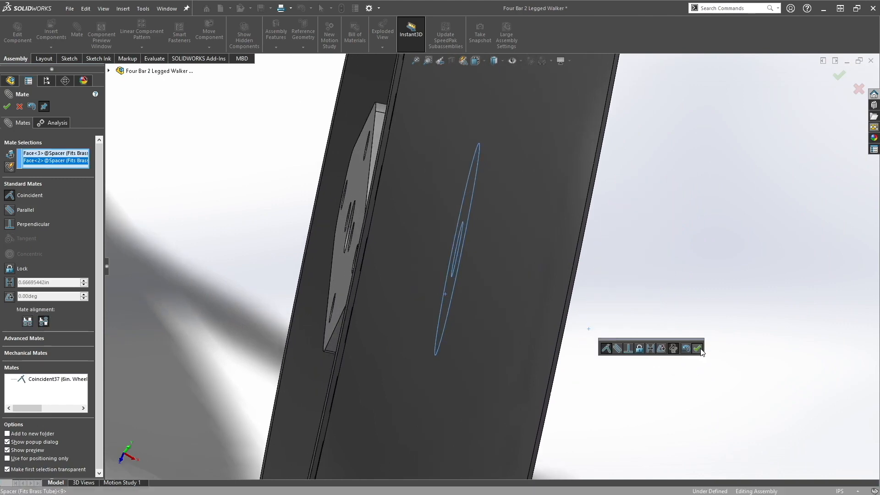
click(698, 349)
mouse_move(568, 320)
middle_down()
mouse_move(637, 314)
mouse_move(588, 303)
mouse_move(593, 290)
mouse_move(560, 325)
middle_up()
click(19, 107)
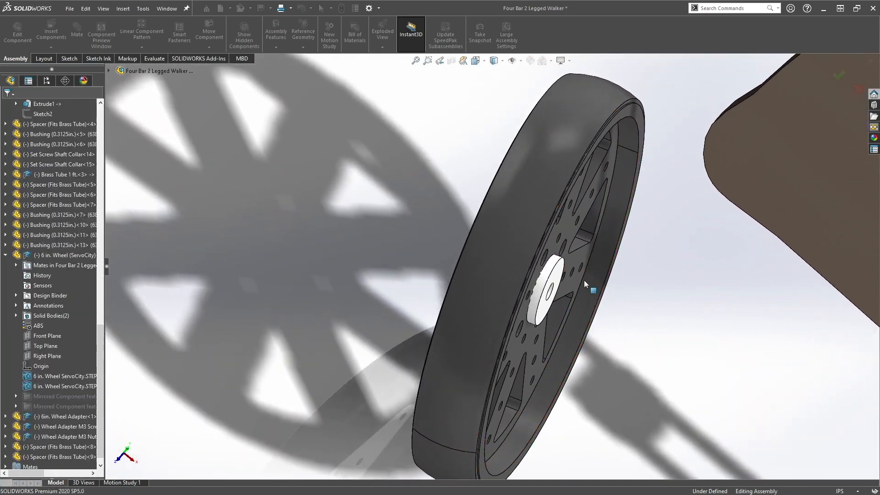
Step: Copy the brass tube spacer beside the wheel and mate the copy's hole concentric with the outer seated spacer's hole
scroll(556, 285, down, 4)
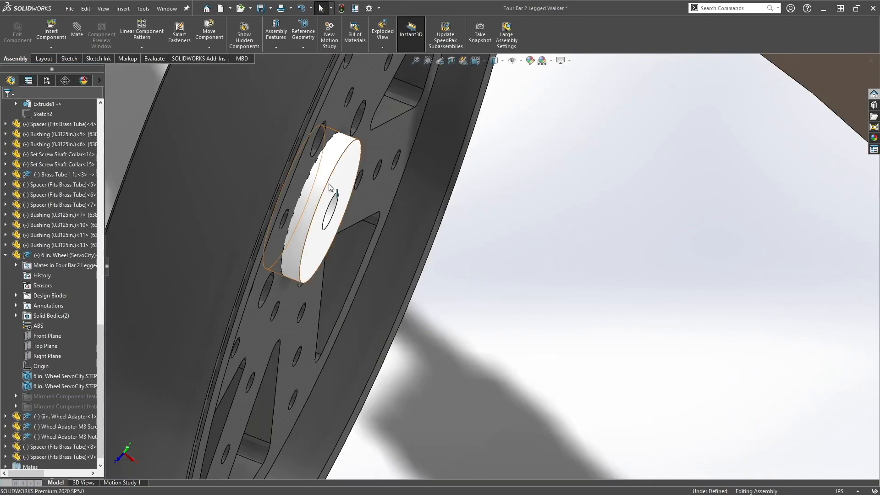
drag(339, 181, 533, 255)
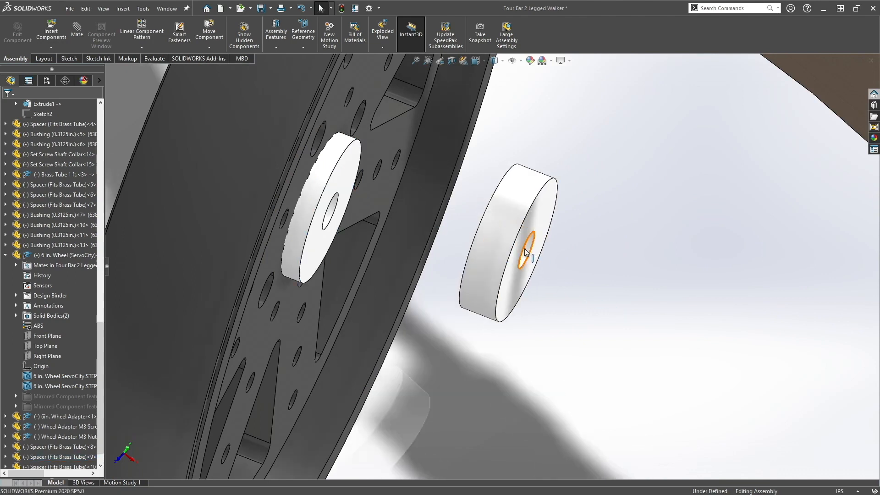
drag(530, 254, 526, 285)
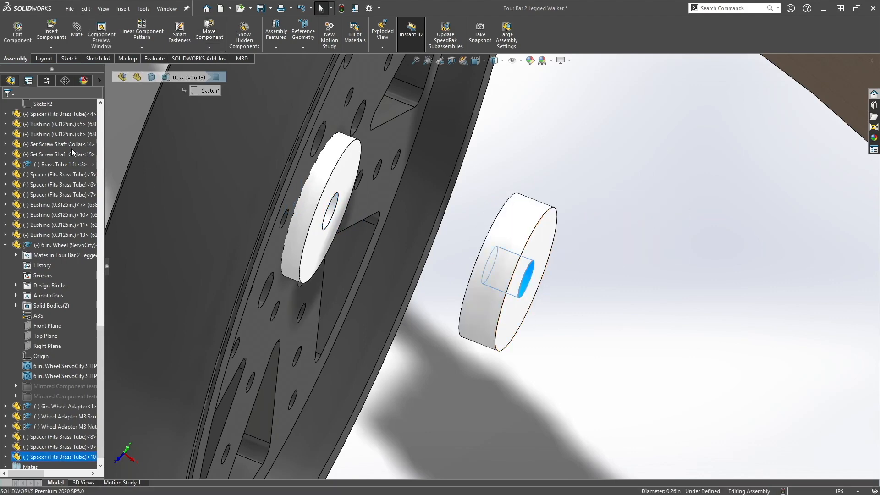
click(329, 218)
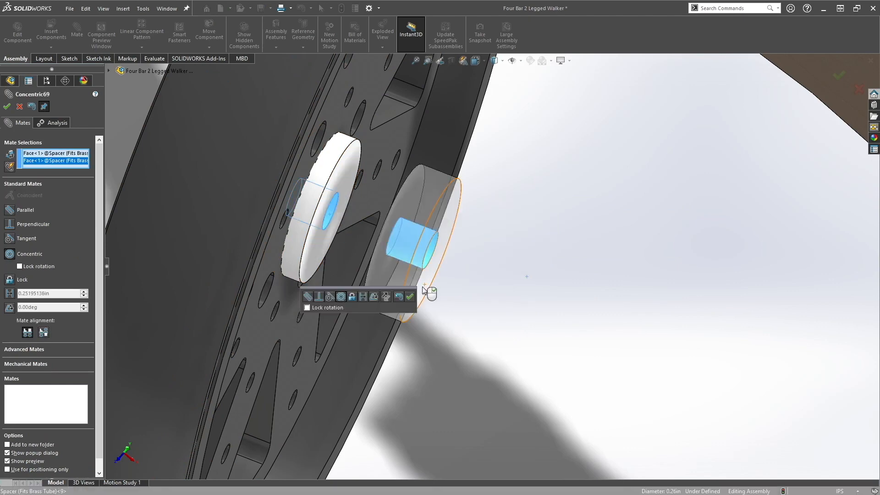
click(409, 296)
Step: Add a coincident mate seating the third spacer's inner edge on the second spacer's outer face, and close the Mate tool
click(367, 276)
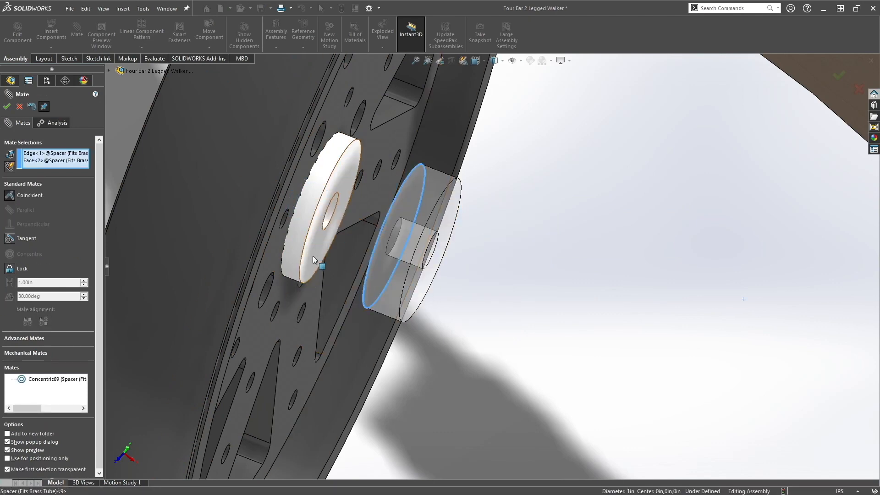
click(313, 254)
right_click(406, 306)
middle_drag(385, 278, 404, 295)
middle_drag(504, 271, 591, 316)
scroll(660, 293, up, 3)
scroll(618, 280, down, 7)
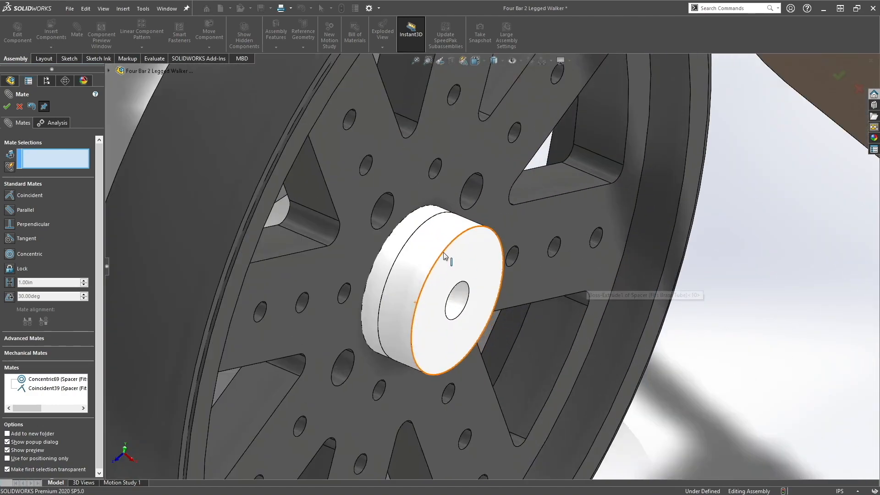
scroll(463, 266, up, 4)
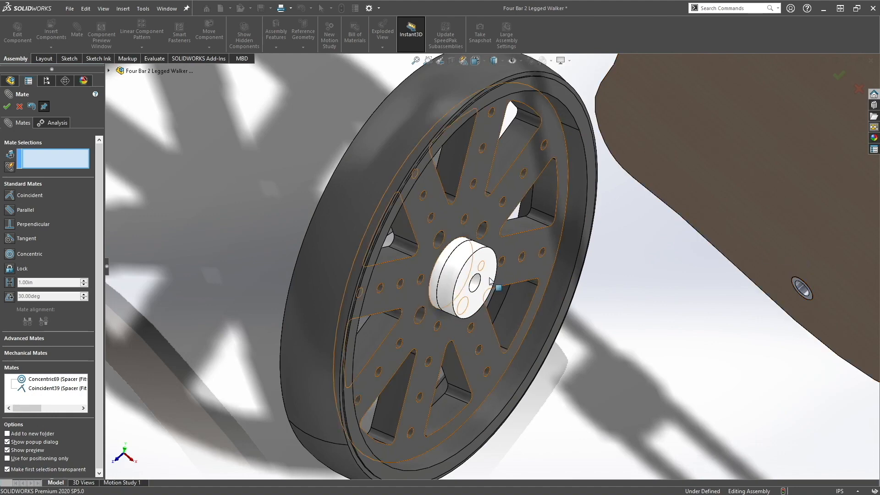
click(18, 106)
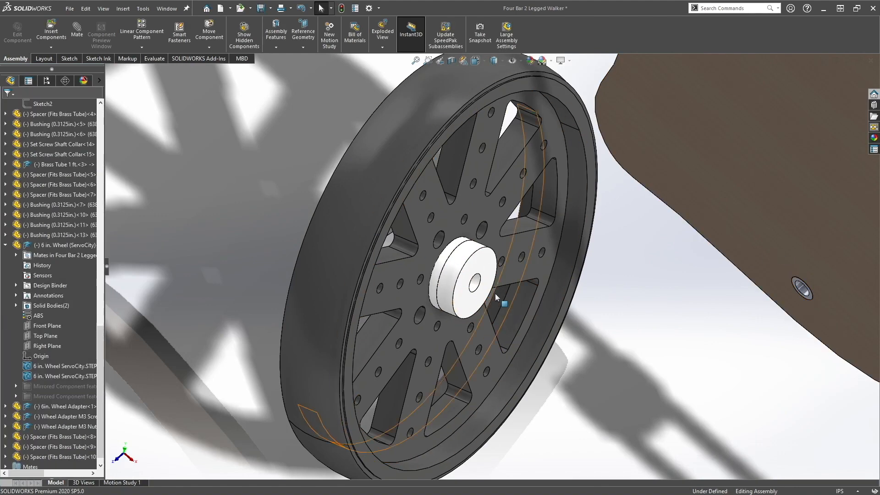
Step: Mate the outermost spacer's hole concentric with the bushing hole in the body plate's rear leg
click(474, 286)
click(562, 255)
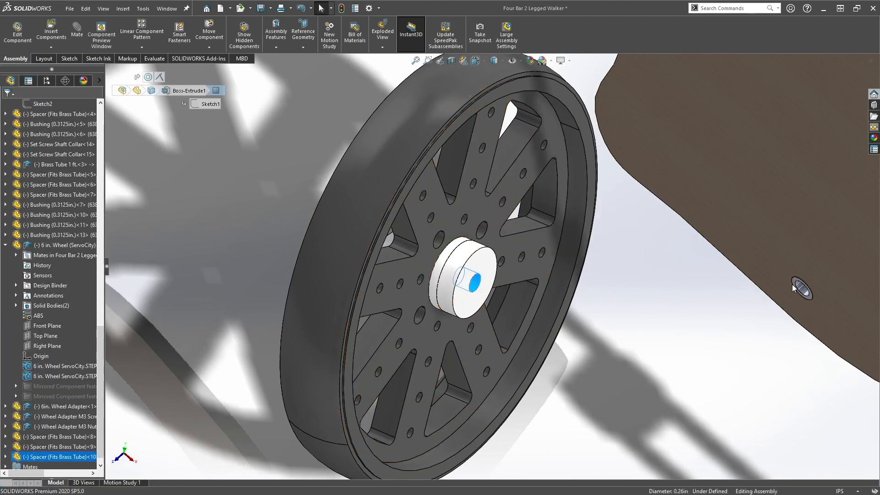
click(803, 292)
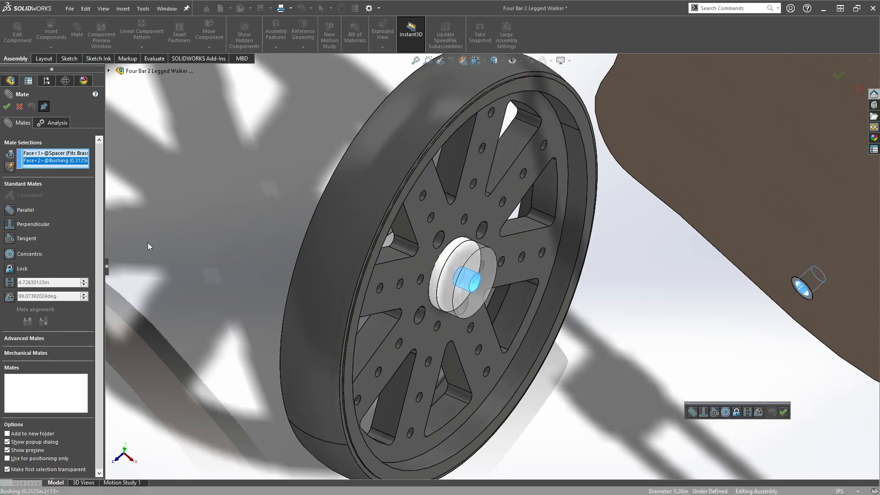
click(10, 254)
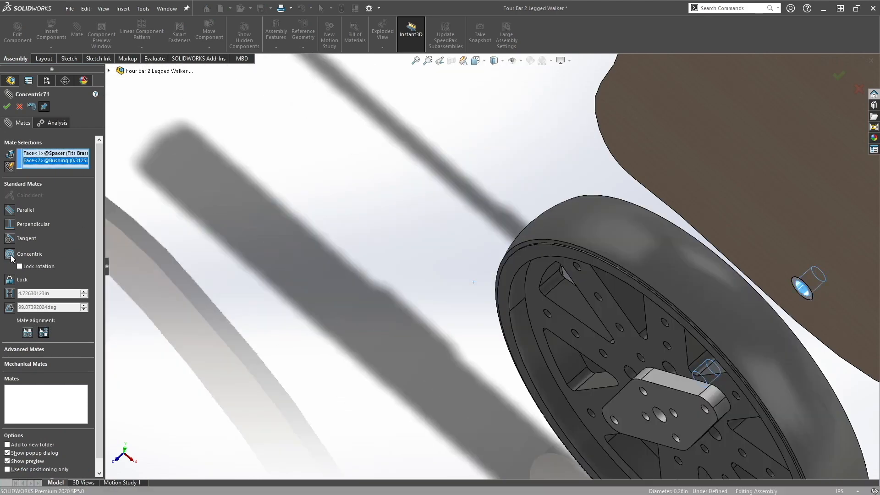
click(7, 107)
Step: Add a coincident mate between the outermost spacer's exposed face and the body plate's side face, and finish mating
scroll(724, 336, up, 6)
middle_drag(630, 328, 573, 280)
scroll(541, 269, down, 5)
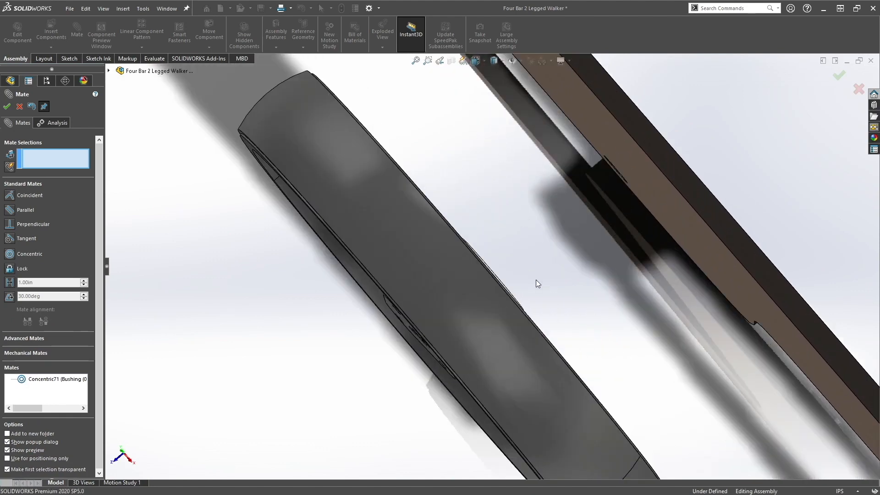
scroll(537, 282, down, 4)
scroll(495, 288, down, 3)
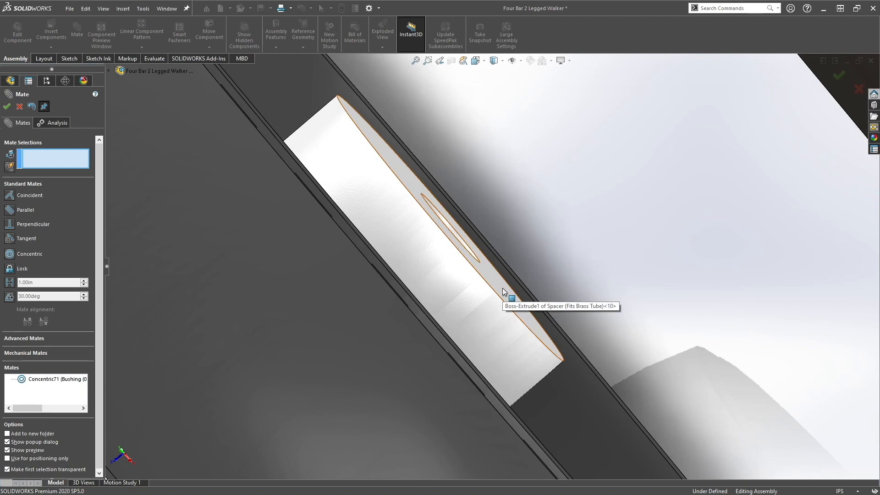
click(502, 288)
scroll(502, 288, up, 5)
middle_drag(637, 238, 375, 359)
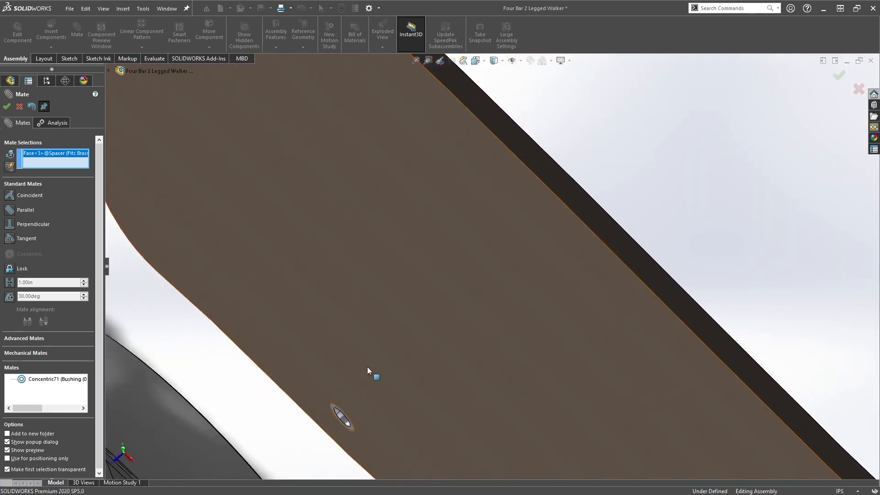
click(370, 378)
click(356, 387)
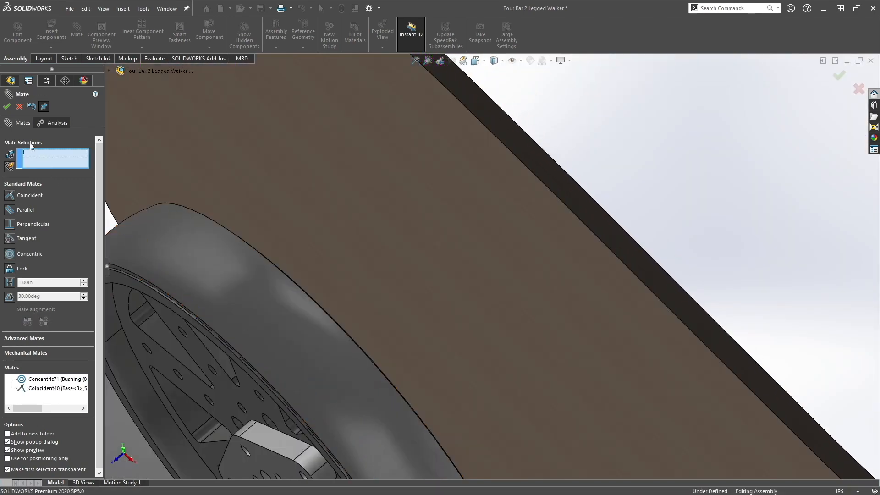
click(8, 109)
Step: Examine the mounted wheel from several sides, checking its spacers, adapter and the bushing on the plate's opposite side
scroll(282, 278, up, 5)
middle_drag(432, 358, 373, 324)
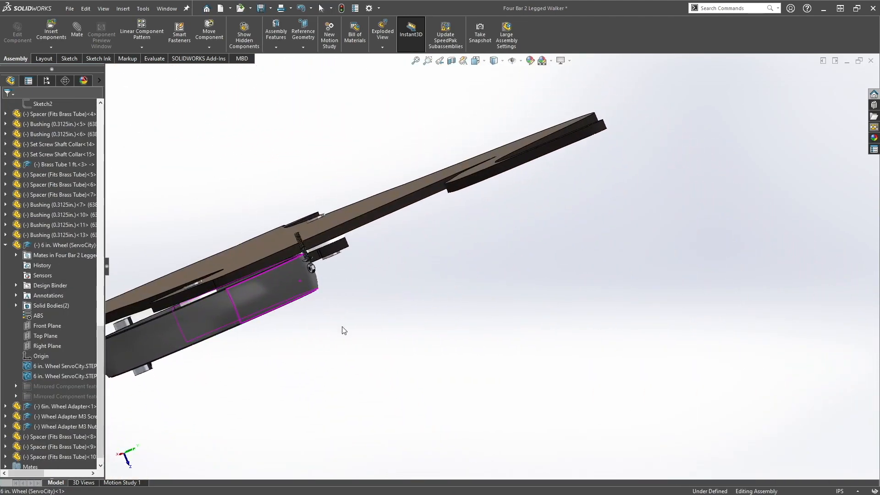
scroll(246, 288, down, 2)
scroll(287, 307, down, 5)
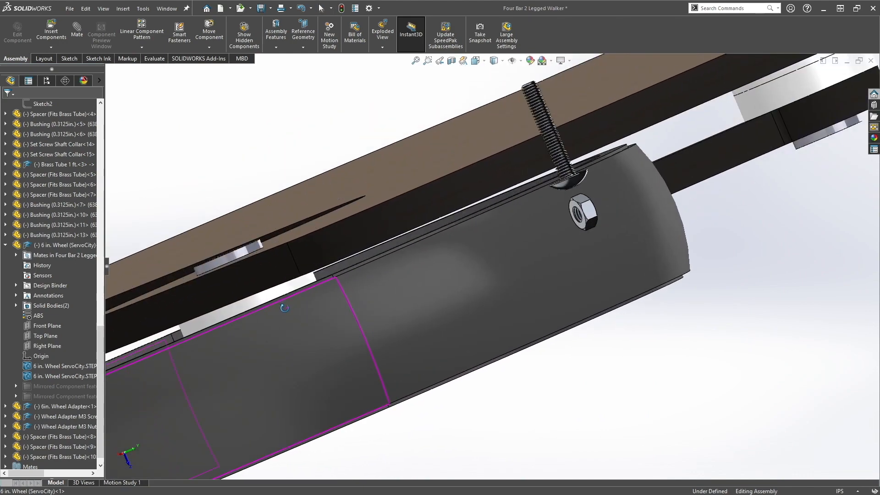
middle_drag(354, 314, 368, 282)
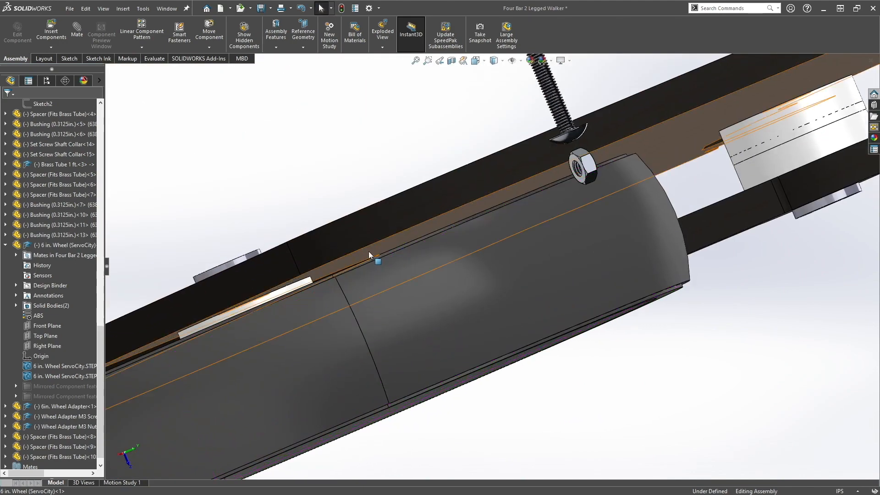
middle_drag(298, 294, 278, 239)
click(293, 344)
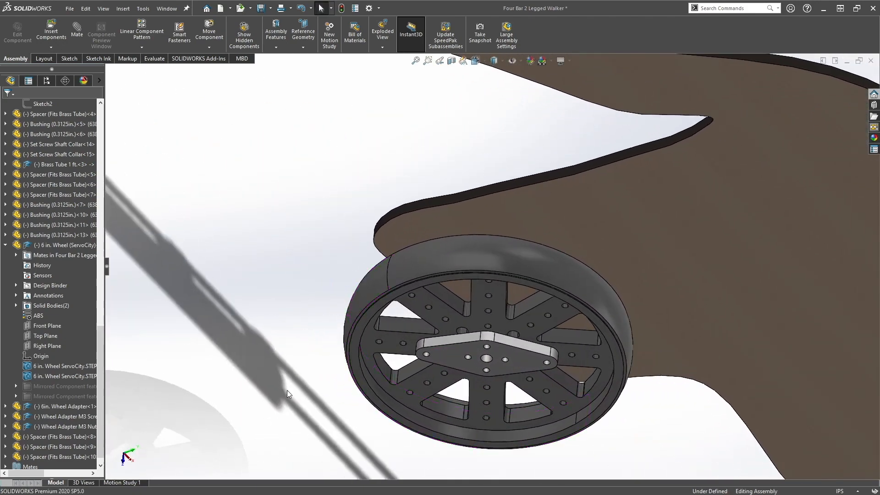
key(ctrl+1)
scroll(459, 314, down, 8)
middle_drag(454, 291, 442, 360)
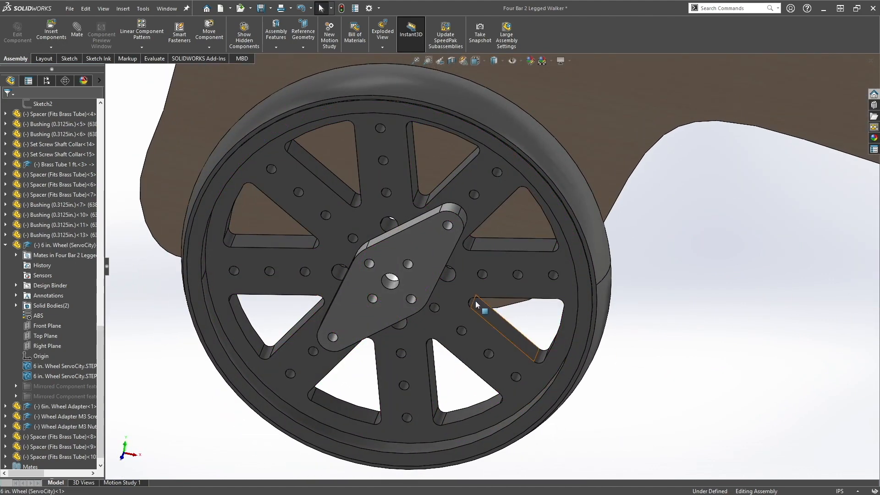
middle_drag(392, 281, 417, 355)
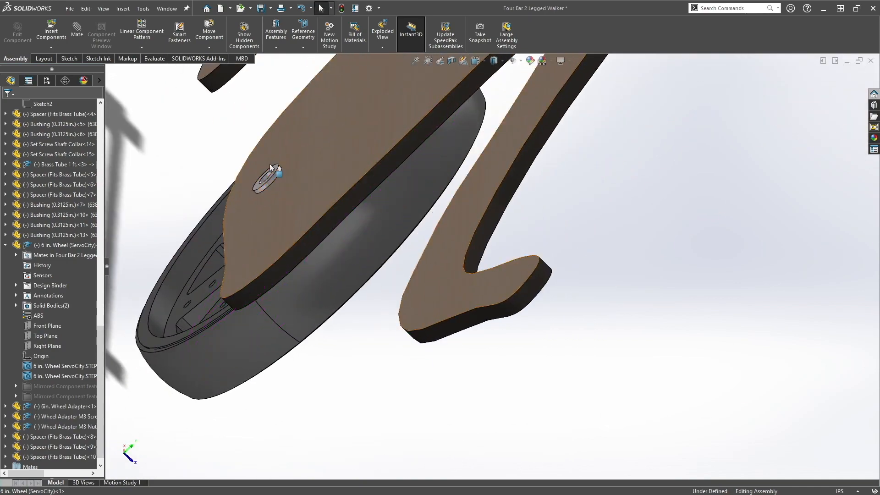
Step: Move the loose wheel adapter M3 screw close to the mounted rear wheel
middle_drag(269, 182, 200, 189)
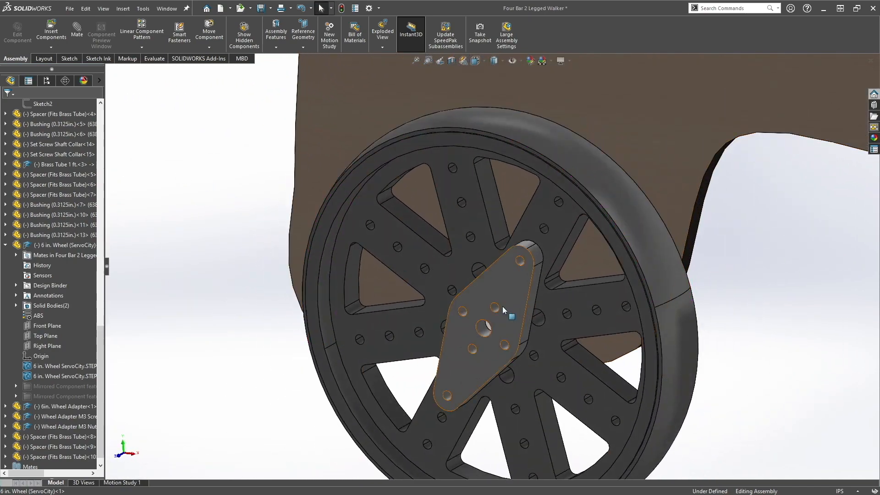
middle_drag(502, 306, 506, 320)
scroll(516, 342, up, 10)
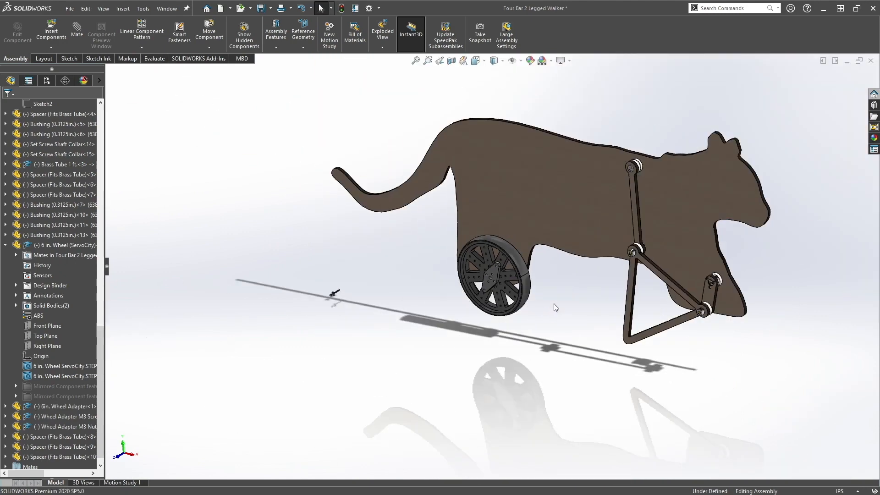
scroll(358, 290, down, 5)
drag(356, 203, 490, 333)
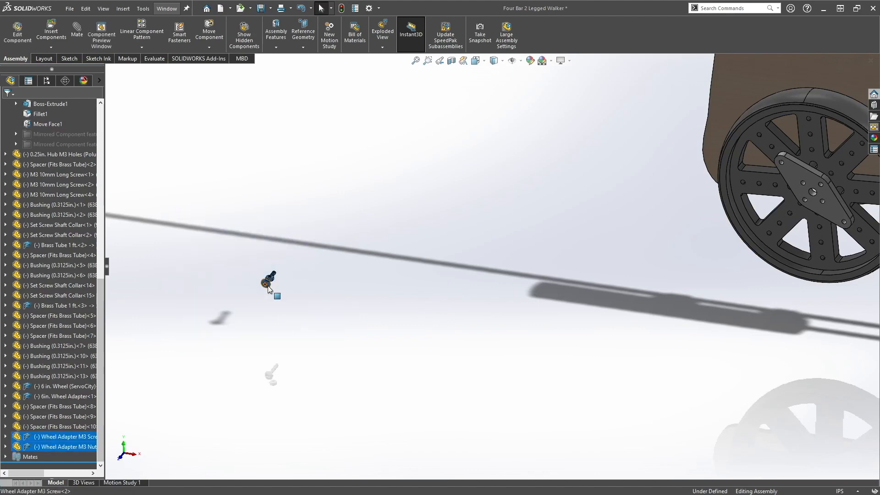
drag(595, 305, 701, 272)
scroll(706, 258, up, 5)
scroll(641, 260, down, 8)
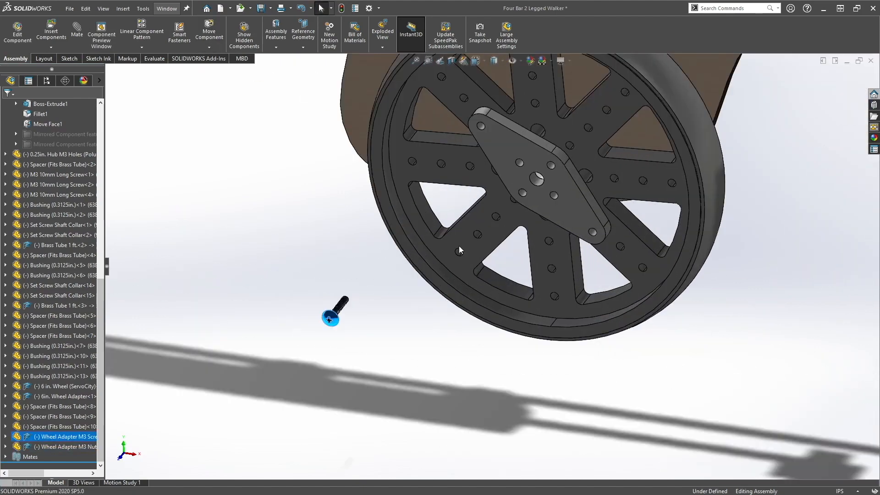
Step: Mate the M3 screw's head edge concentric with the end hole of the wheel adapter
middle_drag(471, 243, 431, 266)
scroll(358, 303, down, 8)
key(Escape)
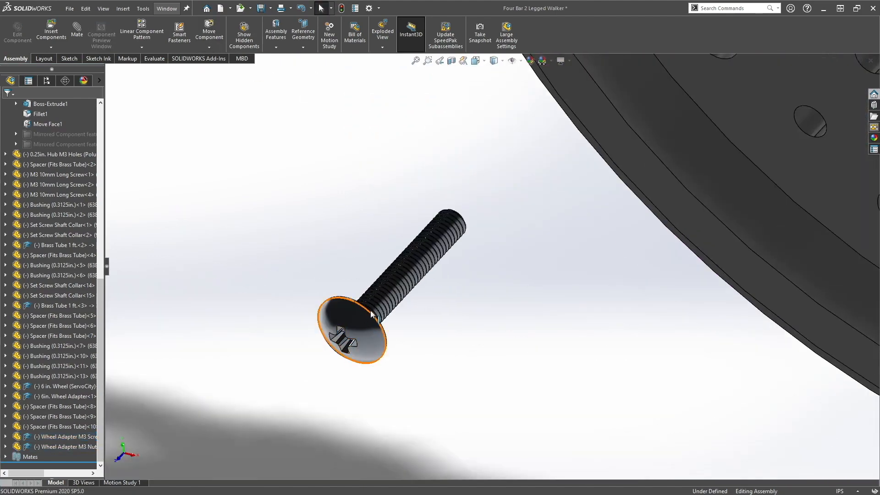
scroll(378, 320, down, 4)
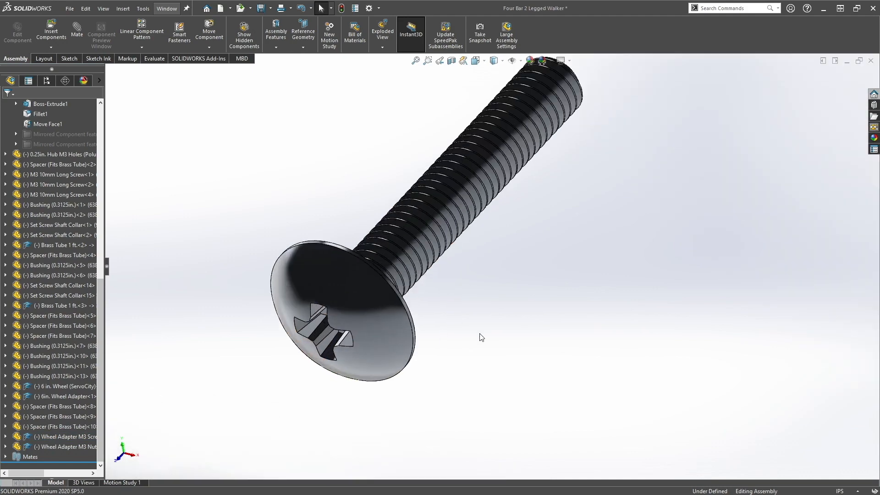
click(411, 316)
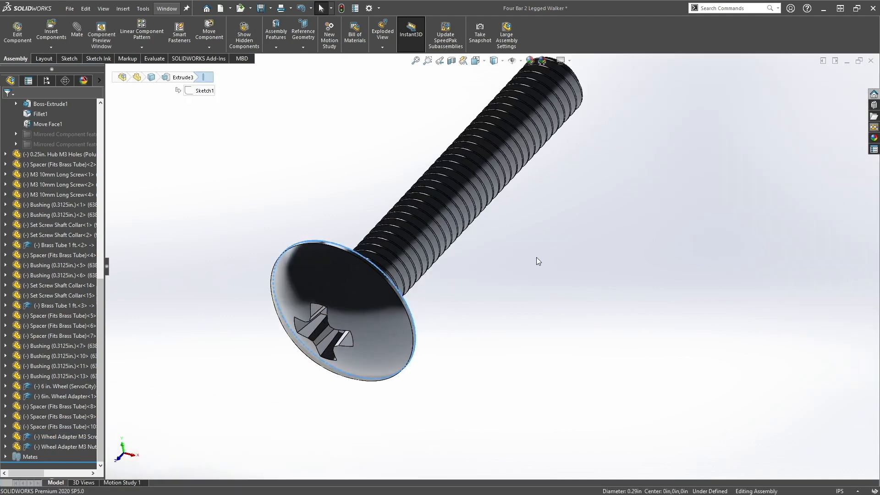
key(m)
scroll(538, 242, up, 10)
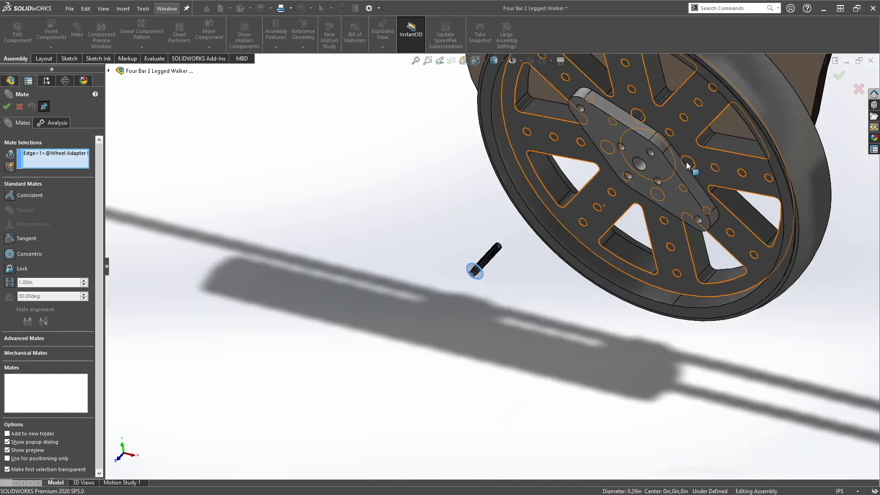
scroll(688, 166, down, 8)
click(441, 224)
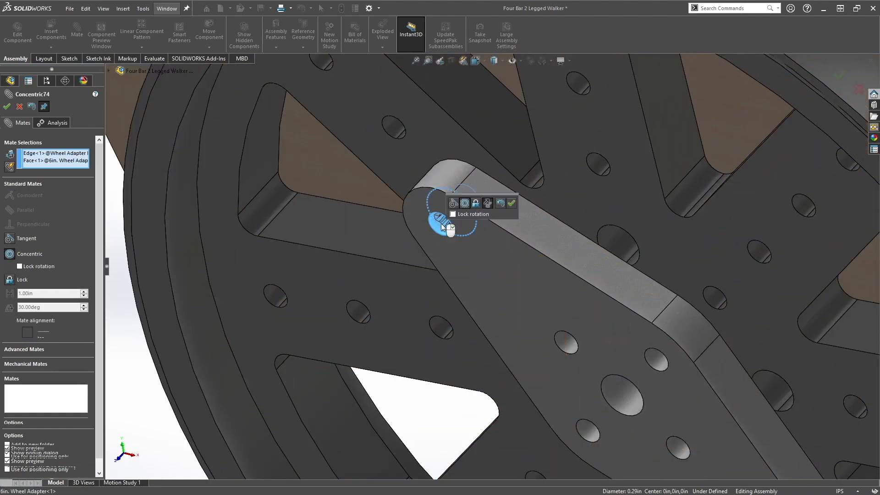
click(511, 203)
Step: Add a coincident mate between the wheel adapter's outer face and the underside of the screw head, and finish mating
drag(442, 223, 407, 269)
scroll(443, 251, down, 1)
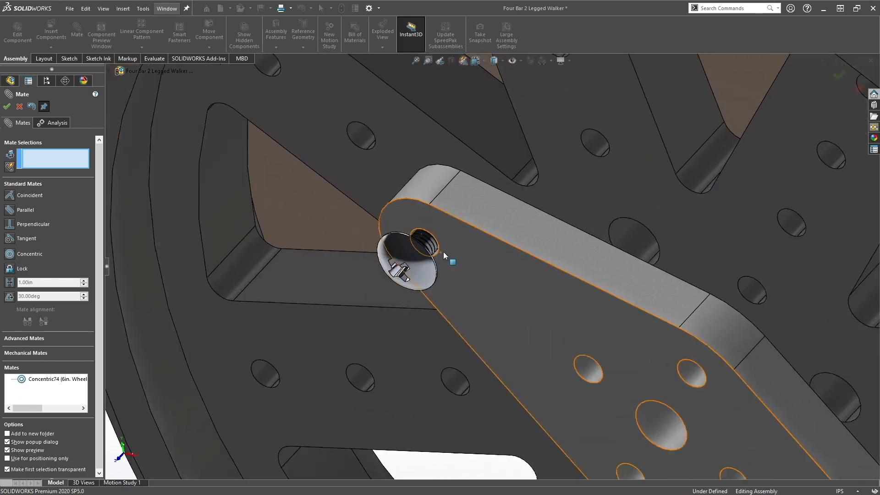
scroll(444, 252, down, 3)
click(444, 254)
scroll(427, 255, down, 2)
middle_drag(408, 280, 388, 321)
scroll(454, 284, down, 3)
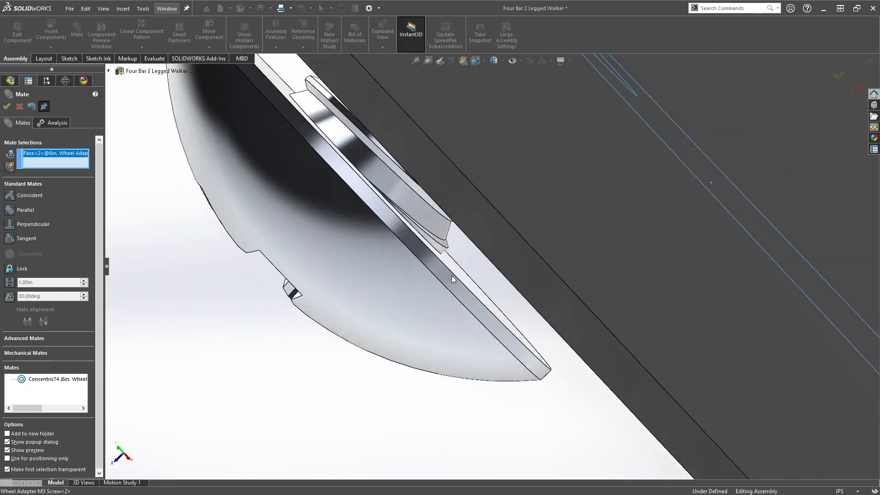
click(454, 268)
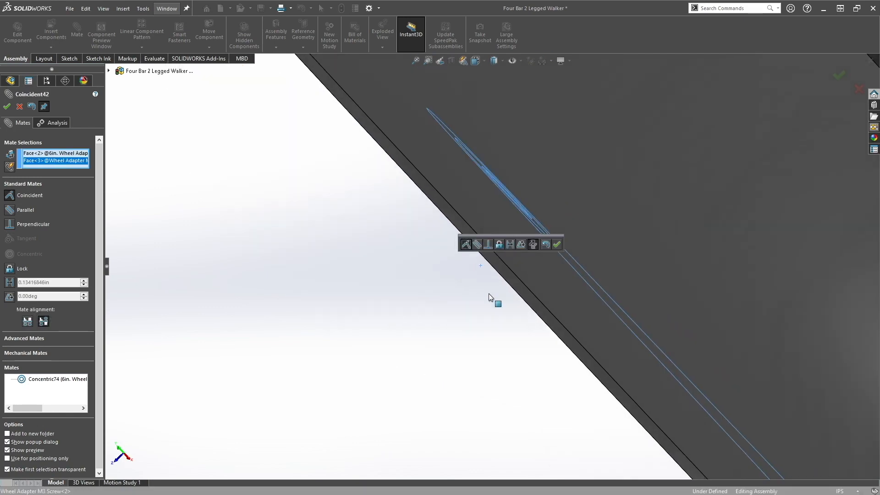
click(556, 245)
scroll(484, 270, up, 8)
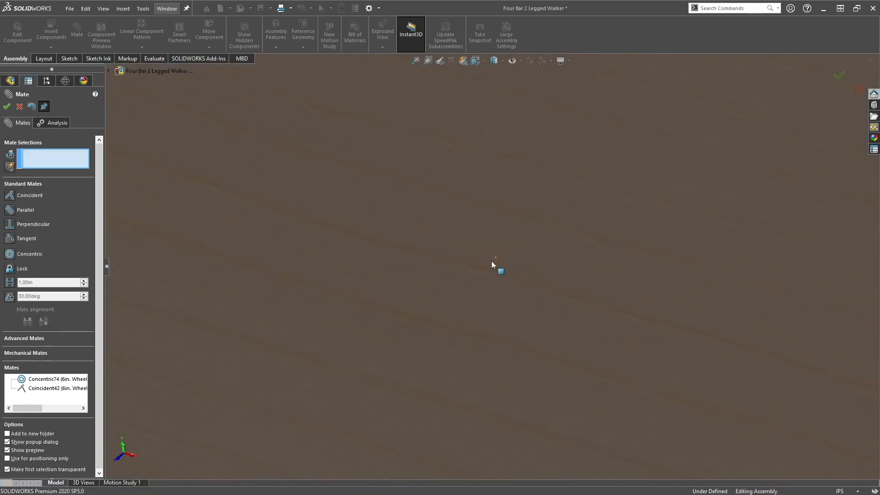
scroll(462, 307, down, 5)
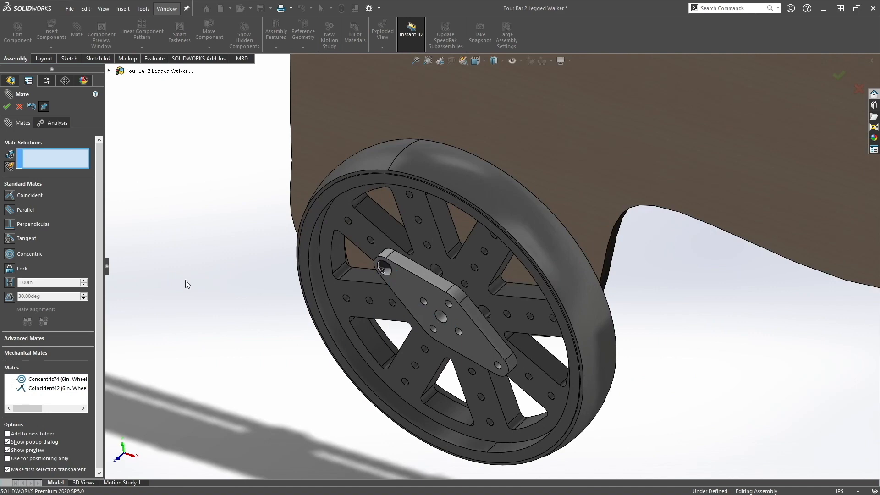
click(7, 106)
Step: Move the loose wheel adapter M3 nut close to the rear wheel
scroll(288, 303, up, 5)
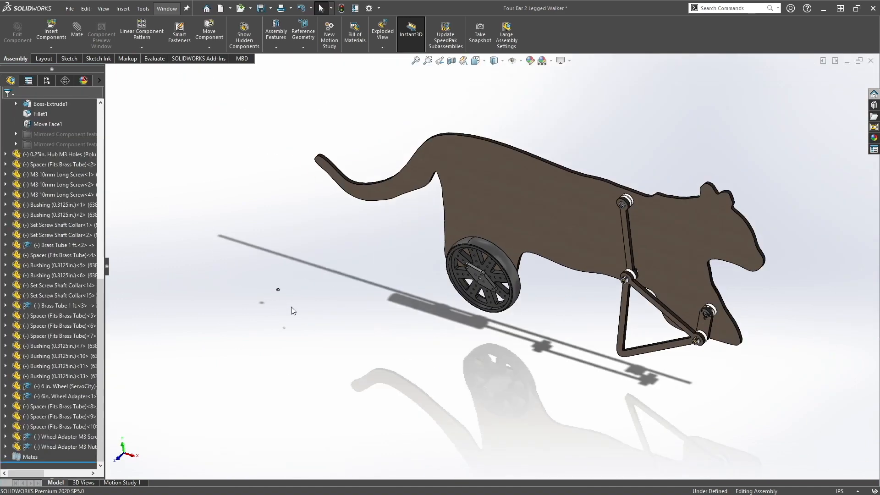
scroll(285, 293, down, 6)
scroll(724, 255, up, 3)
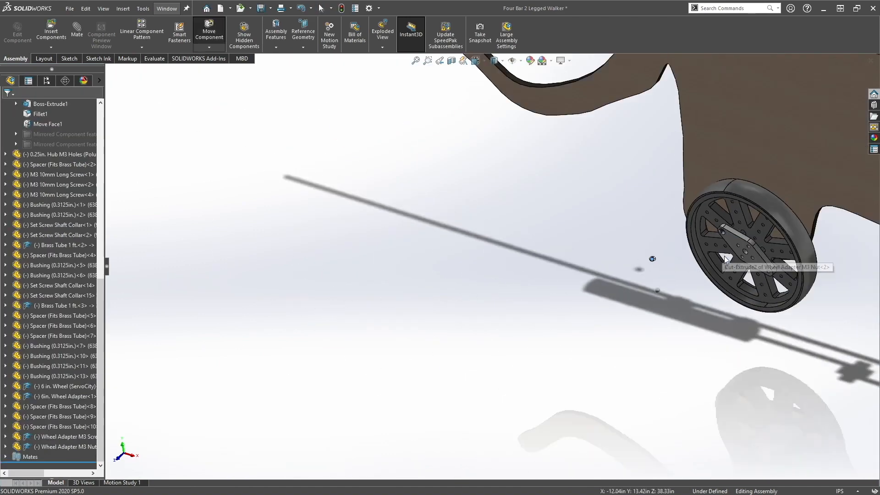
scroll(695, 259, down, 5)
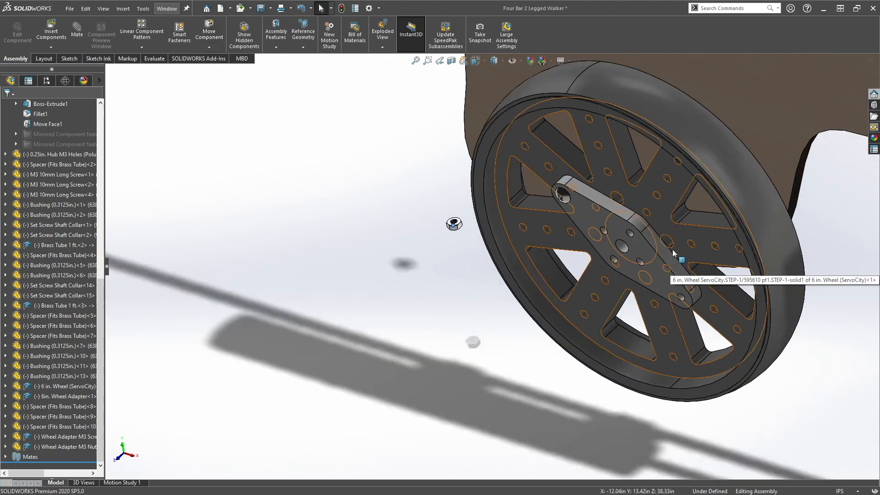
scroll(577, 205, down, 5)
Step: Copy the M3 screw with its mates into the hole at the opposite end of the wheel adapter
right_click(533, 210)
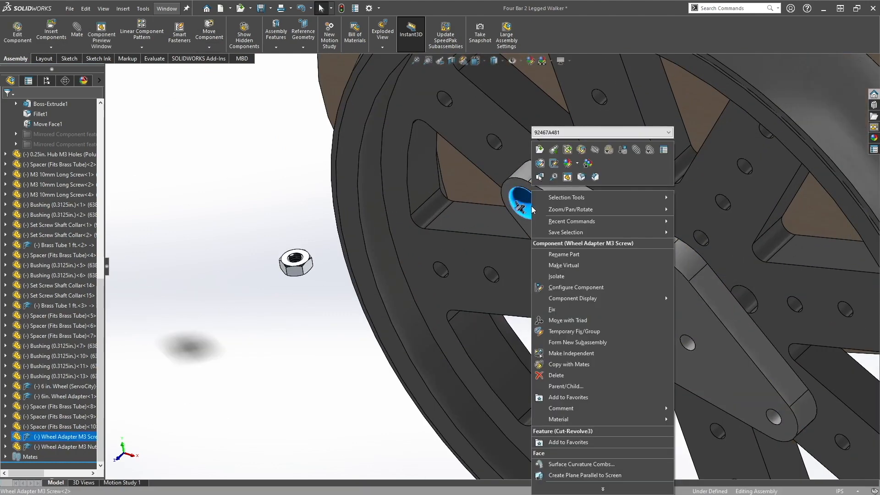
click(573, 364)
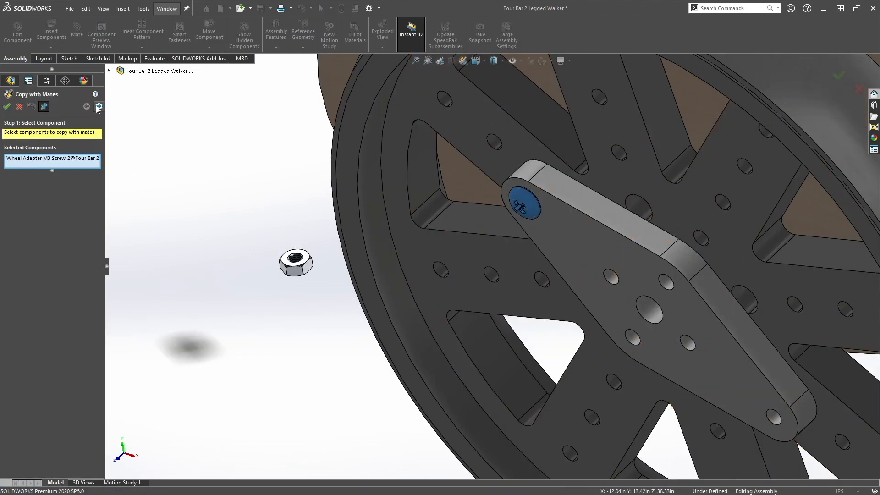
click(98, 107)
click(774, 419)
click(733, 370)
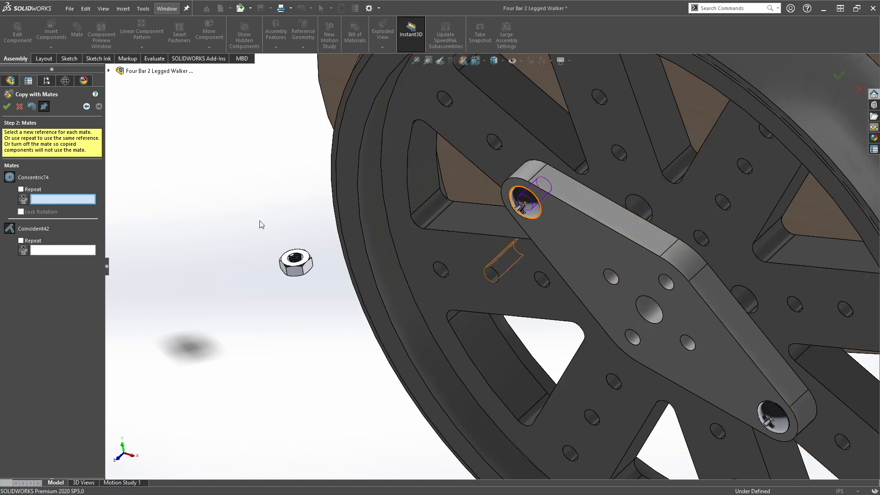
key(Escape)
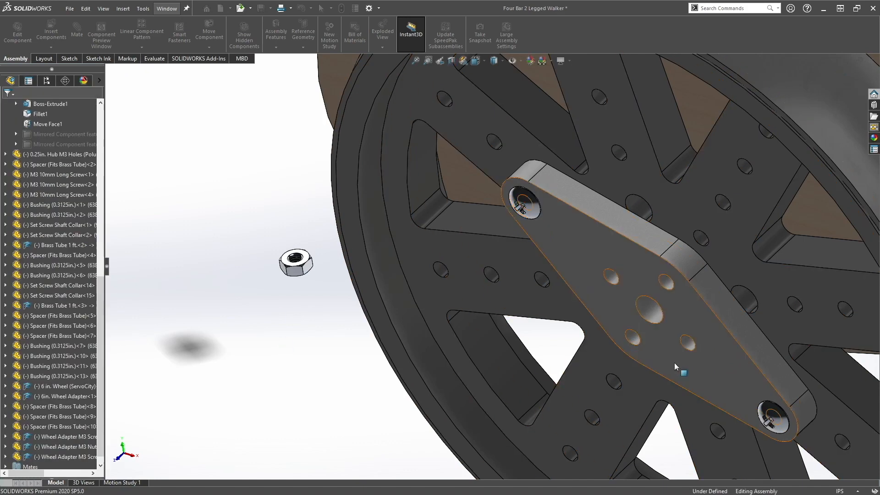
Step: Move the M3 nut around to the back side of the wheel, facing the body plate
drag(295, 271, 597, 372)
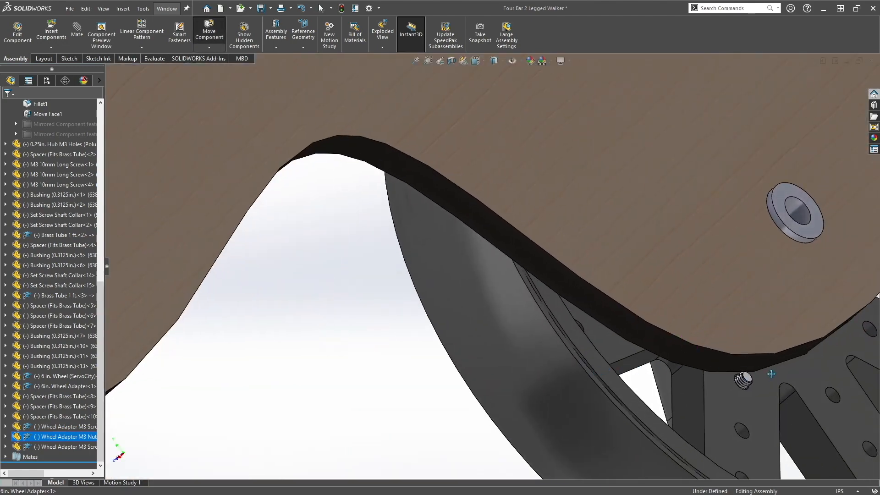
scroll(753, 374, down, 5)
scroll(653, 293, up, 4)
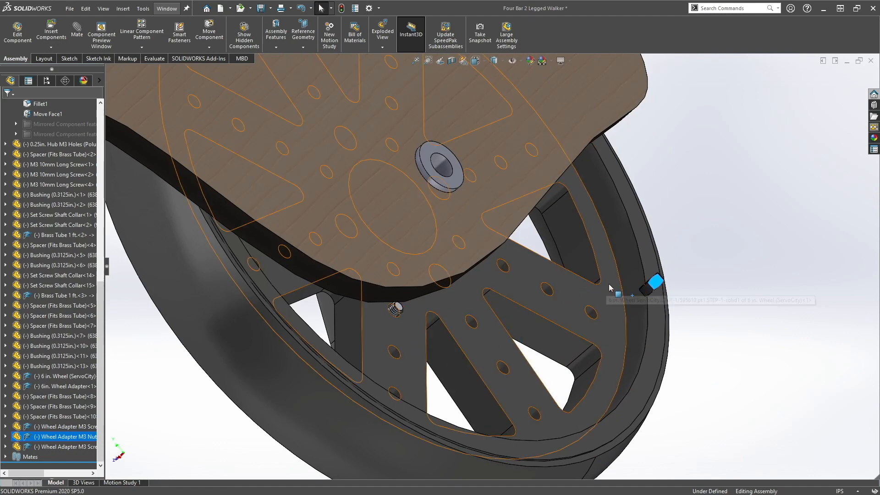
scroll(609, 287, up, 4)
drag(232, 326, 377, 239)
scroll(338, 266, up, 5)
key(ctrl+2)
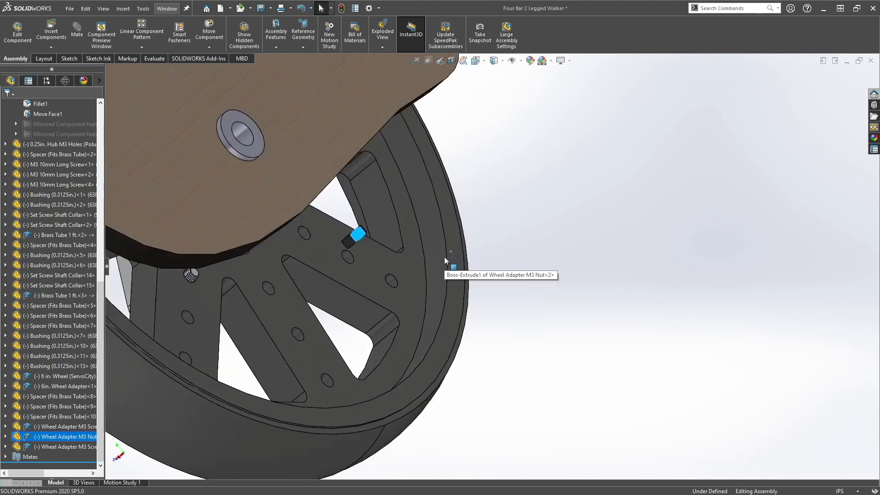
Step: Place the M3 nut beside the protruding screw tip and rotate it so its threaded hole is exposed
scroll(532, 300, down, 5)
drag(527, 272, 388, 248)
middle_drag(388, 249, 407, 247)
scroll(401, 247, down, 6)
right_drag(420, 273, 432, 344)
scroll(420, 240, up, 3)
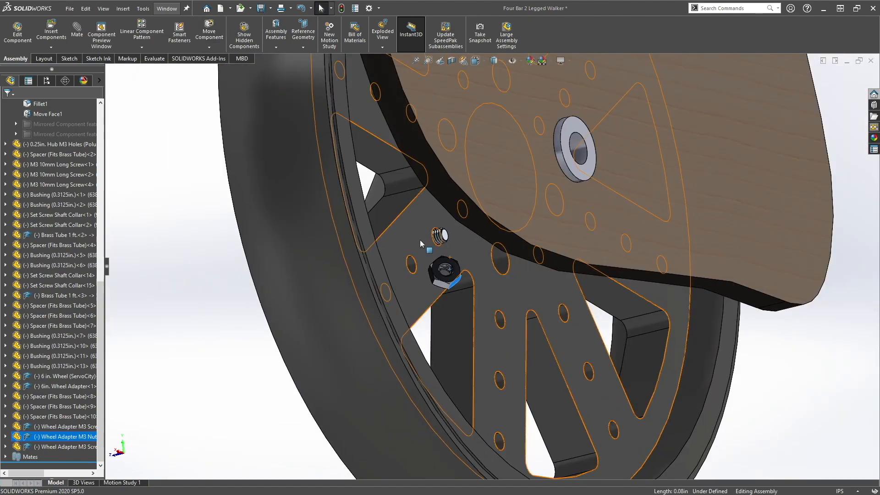
Step: Try to SmartMate the nut's threaded-hole edge to the wheel hole around the protruding screw
scroll(420, 241, down, 4)
click(402, 416)
scroll(472, 287, down, 5)
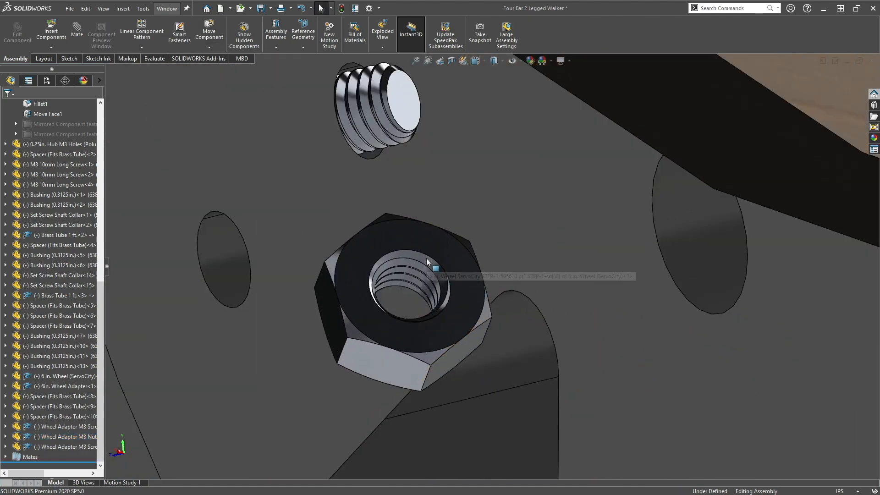
click(422, 255)
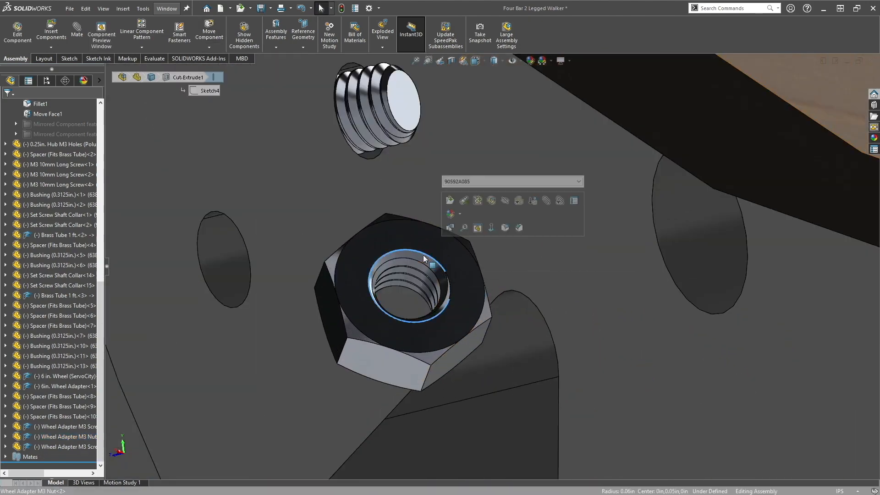
alt+drag(420, 251, 373, 158)
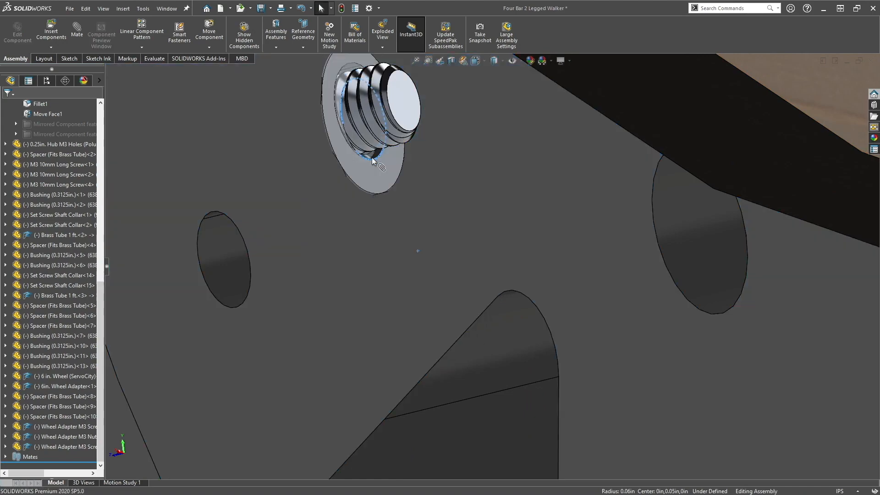
alt+drag(386, 152, 676, 188)
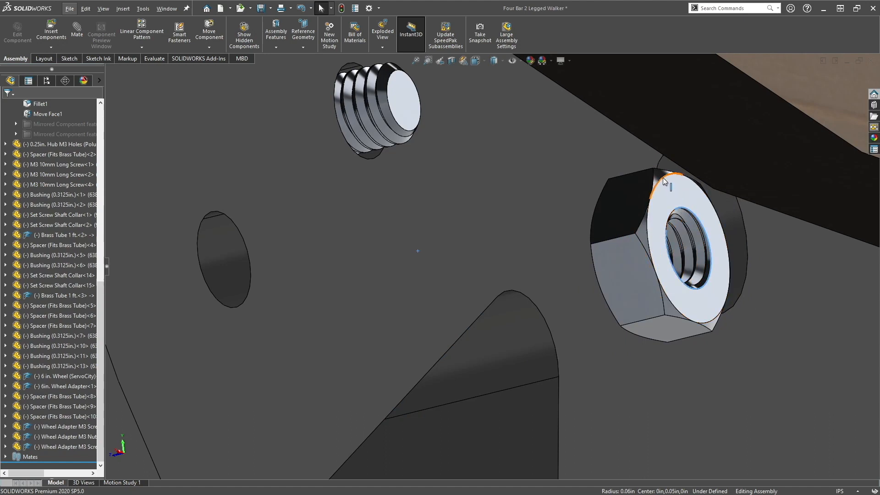
click(665, 179)
drag(677, 197, 651, 184)
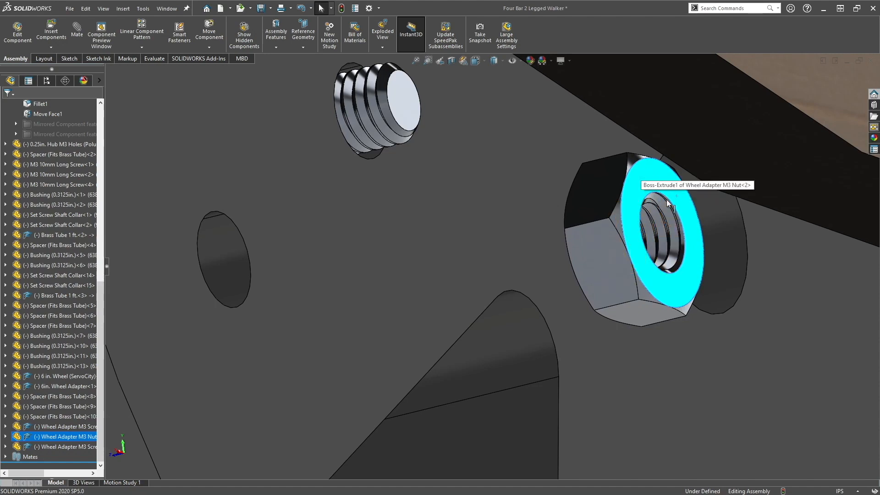
Step: Mate the nut's threaded-hole edge concentric with the wheel hole around the protruding screw
click(643, 238)
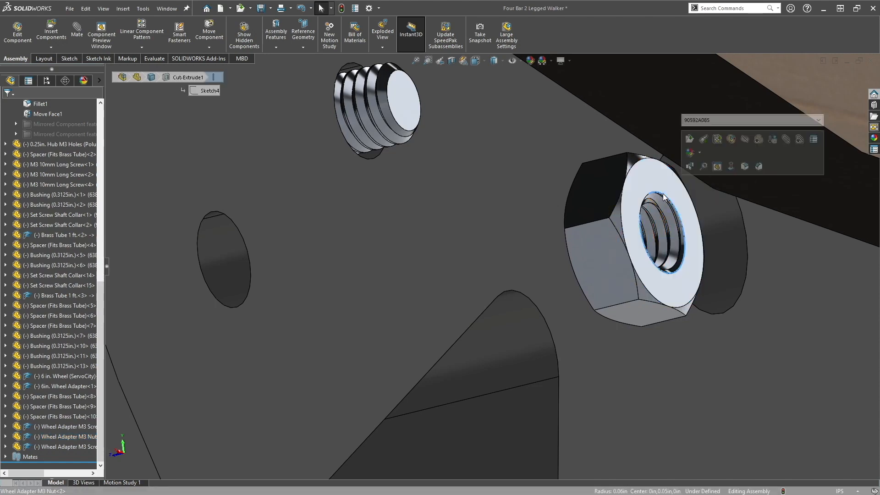
click(785, 140)
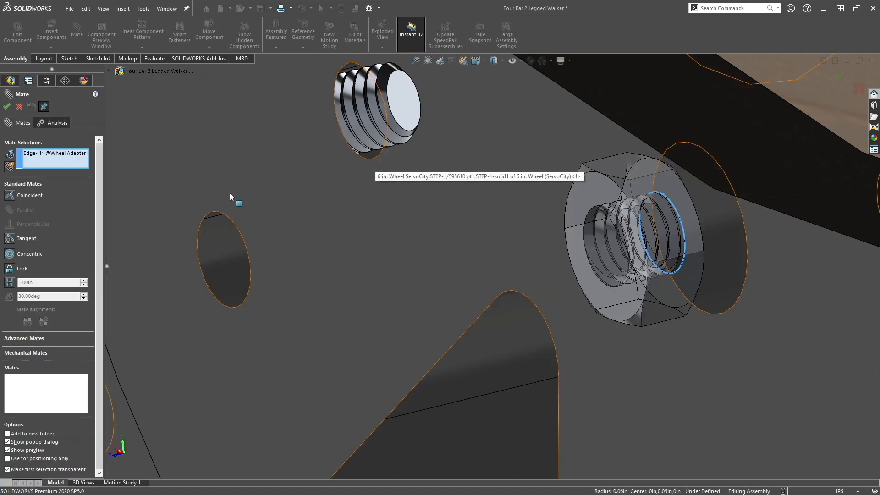
click(368, 158)
click(7, 106)
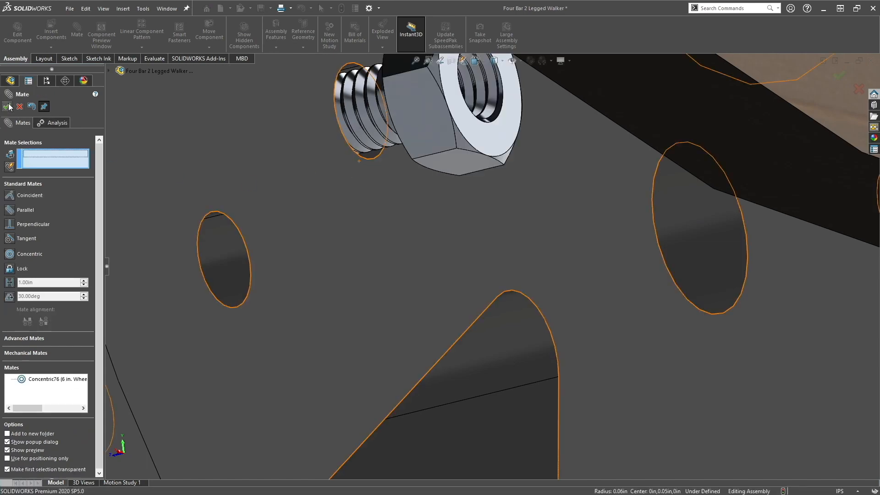
Step: Pull the M3 nut out of the wheel along its hole axis until its mating face is exposed
scroll(409, 120, down, 5)
middle_drag(440, 160, 348, 233)
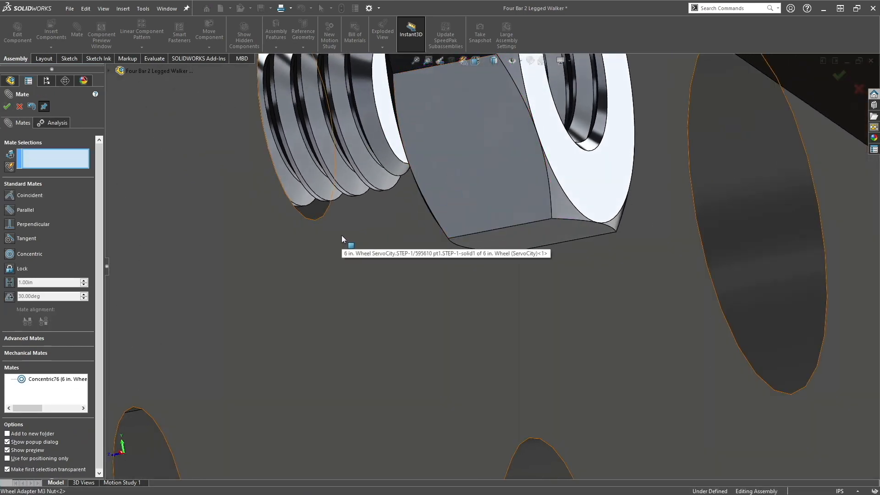
middle_drag(450, 175, 437, 130)
scroll(499, 216, up, 5)
drag(486, 252, 789, 403)
scroll(784, 391, up, 5)
drag(575, 304, 731, 370)
middle_drag(730, 370, 554, 226)
scroll(710, 381, down, 5)
Step: Mate the M3 nut's flat face coincident with the wheel's back face and finish mating
click(545, 231)
scroll(464, 231, up, 5)
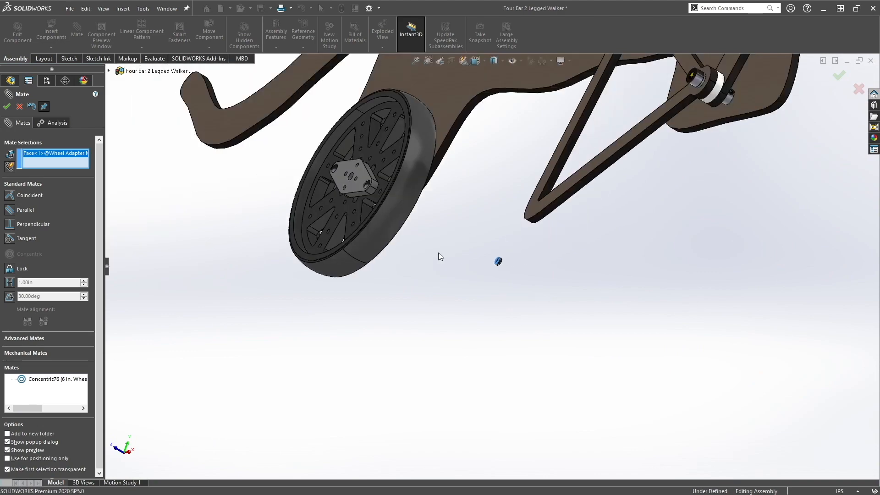
middle_drag(438, 257, 425, 232)
scroll(649, 290, down, 5)
scroll(554, 220, down, 3)
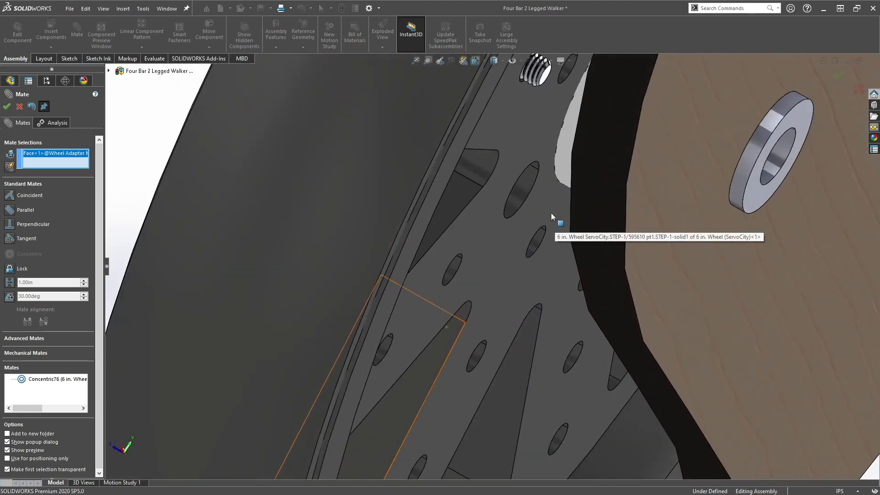
click(530, 145)
click(632, 124)
scroll(538, 177, up, 3)
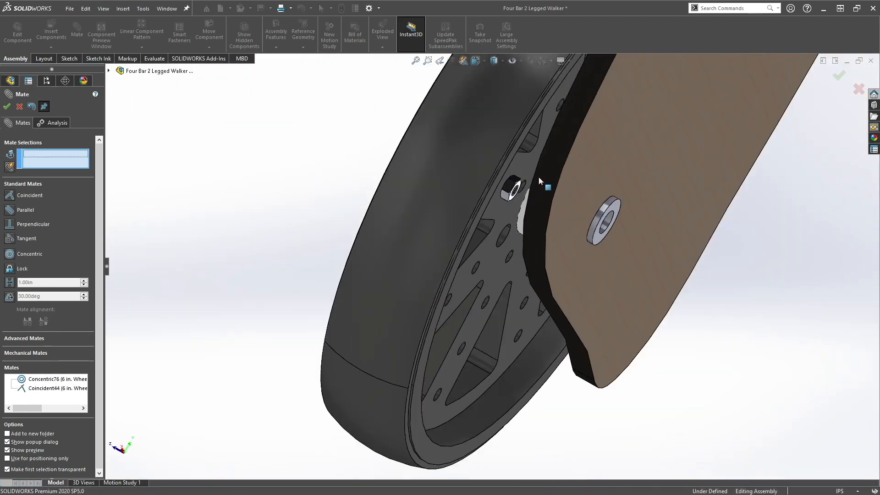
scroll(538, 176, down, 5)
mouse_move(455, 238)
middle_down()
mouse_move(435, 222)
mouse_move(453, 235)
middle_up()
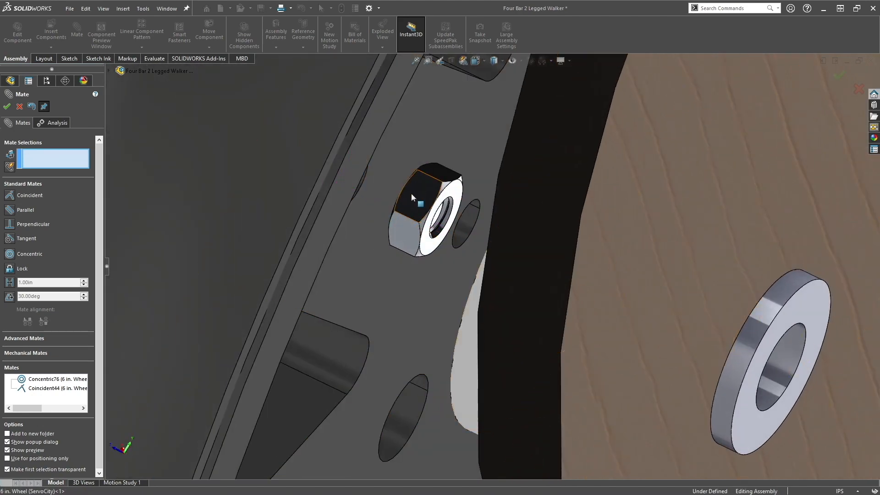
click(7, 106)
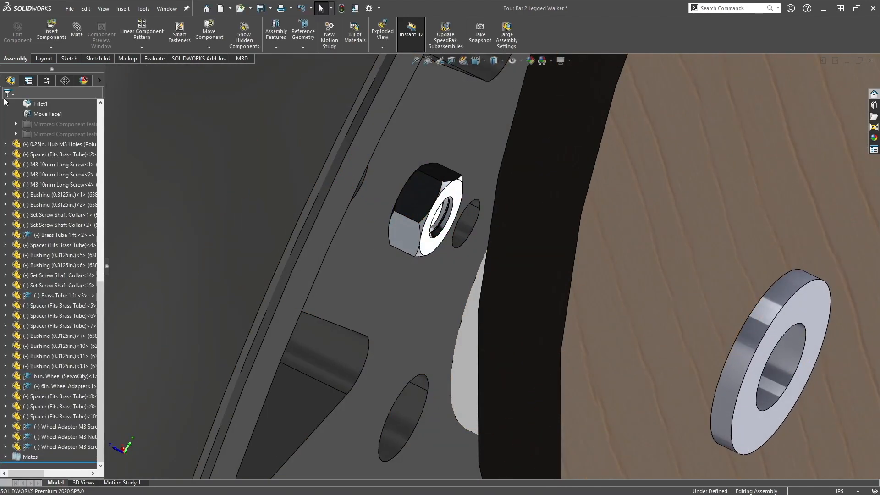
Step: Copy the M3 nut with its mates onto the second protruding screw, using that wheel hole and the wheel's back face as references
right_click(416, 208)
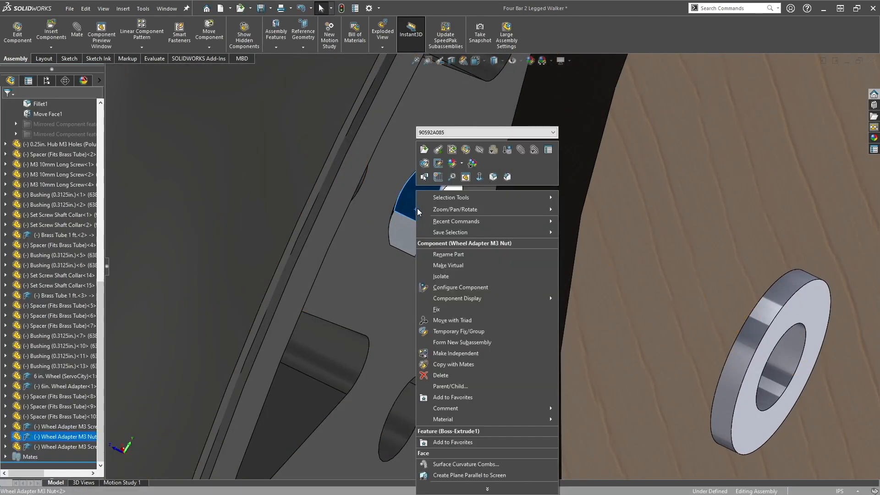
click(453, 364)
scroll(505, 411, up, 5)
middle_drag(521, 393, 516, 252)
scroll(524, 304, down, 8)
scroll(512, 283, down, 3)
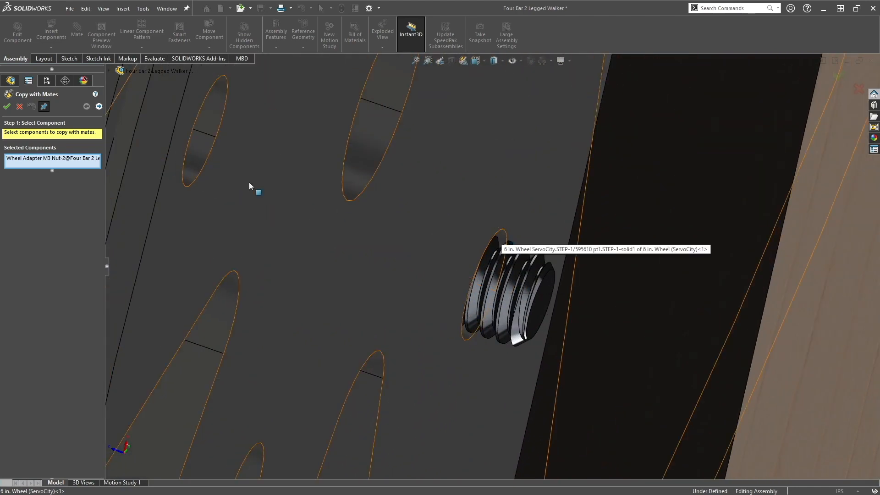
click(99, 107)
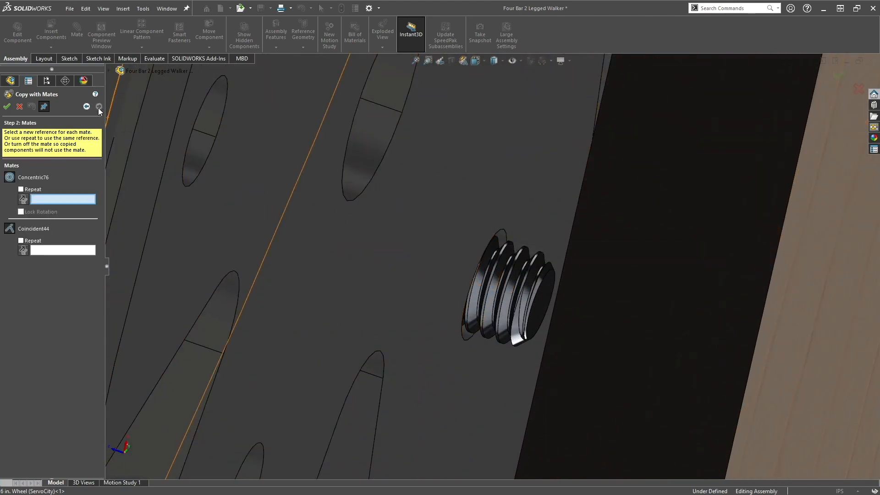
click(504, 234)
click(342, 277)
click(7, 107)
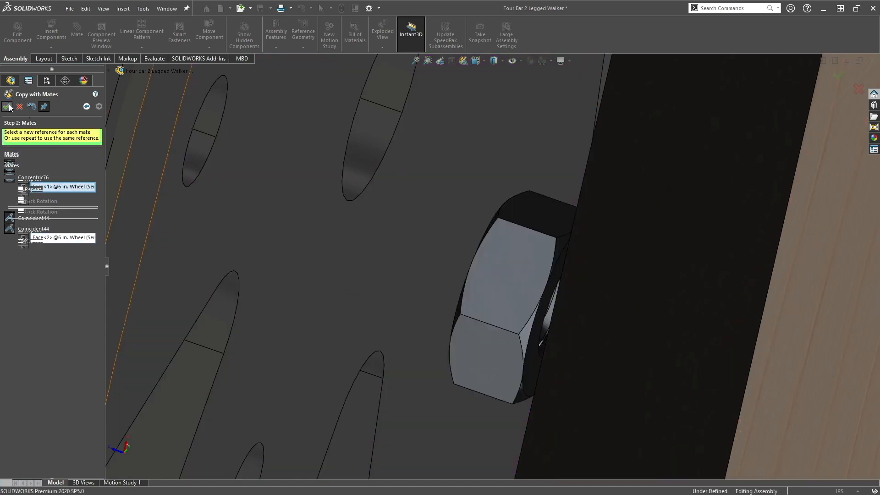
Step: Close the nut copying and examine the rear wheel and its adapter, ending on the front view of the assembly
middle_drag(395, 271, 451, 258)
click(449, 256)
middle_drag(460, 203, 375, 241)
scroll(433, 158, down, 5)
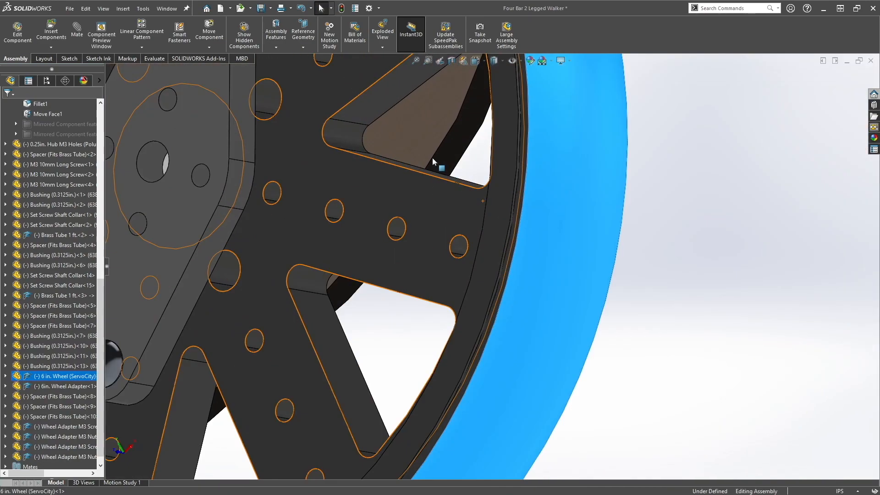
scroll(433, 158, up, 5)
middle_drag(433, 177, 561, 194)
click(560, 193)
key(ctrl+1)
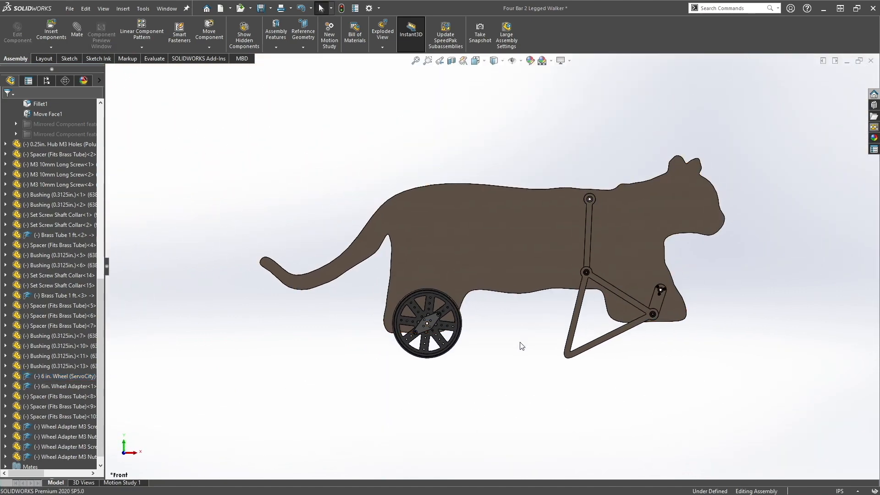
Step: Rebuild and save the Four Bar 2 Legged Walker assembly
click(70, 10)
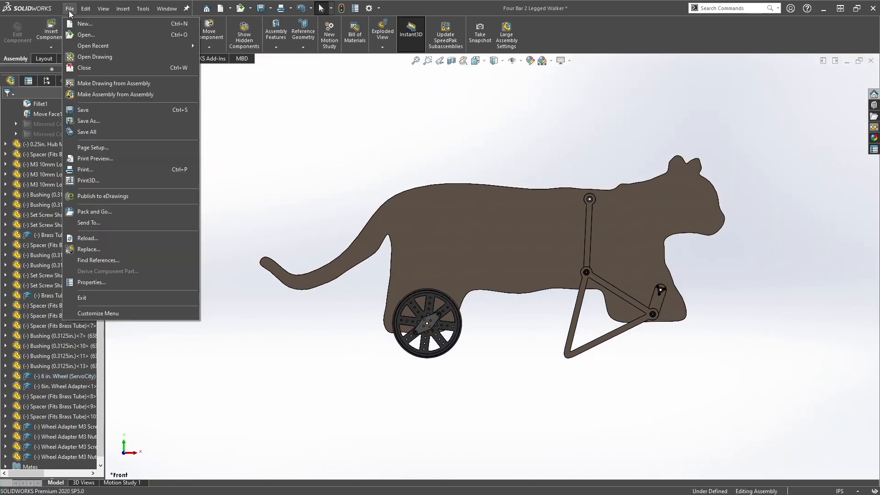
click(78, 111)
click(179, 142)
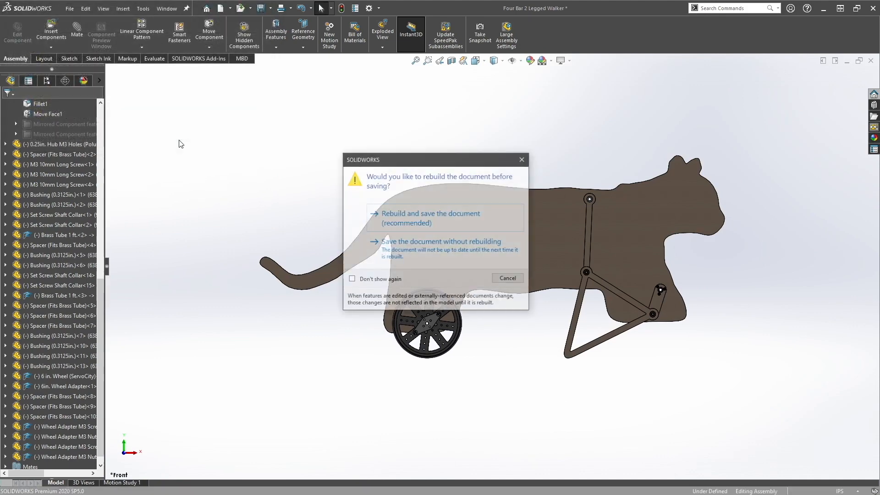
click(408, 216)
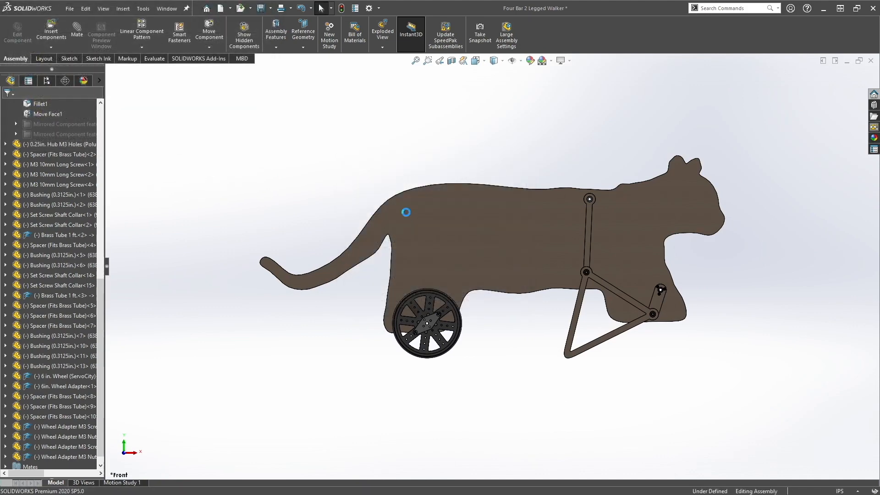
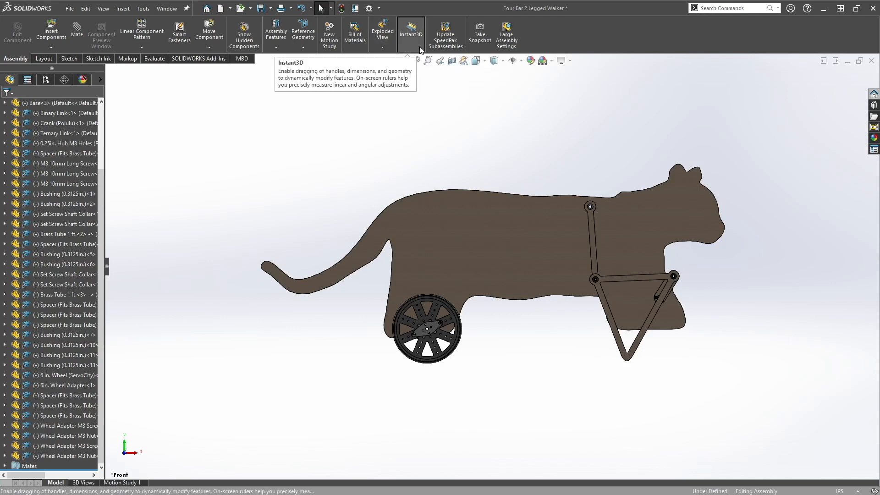
Step: Create a reference plane offset 3 in outward from the back face of the cat-shaped body plate
middle_drag(562, 160, 436, 187)
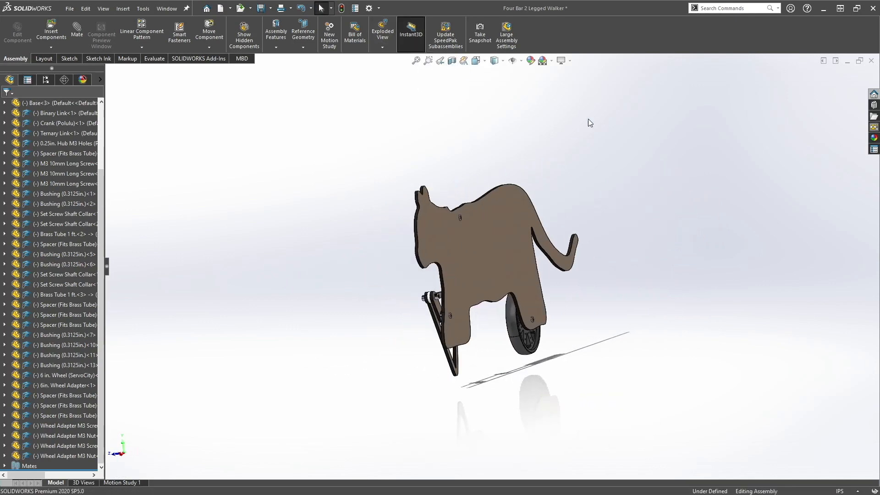
click(142, 48)
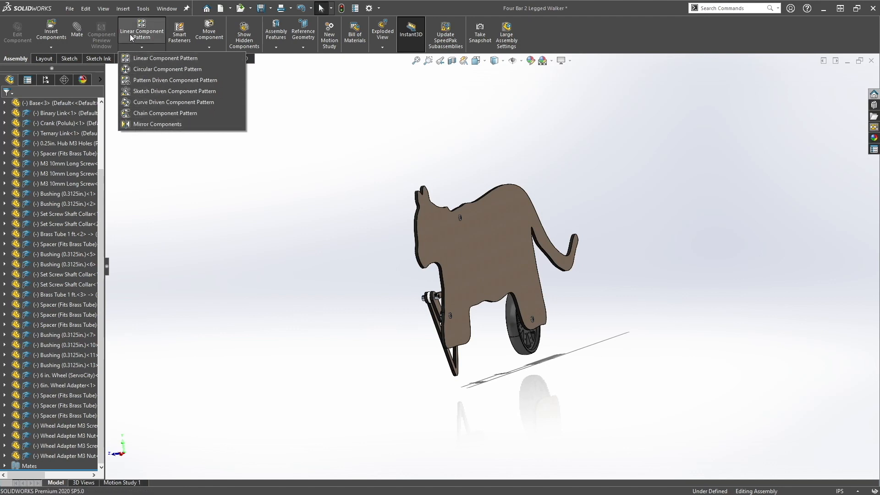
click(296, 167)
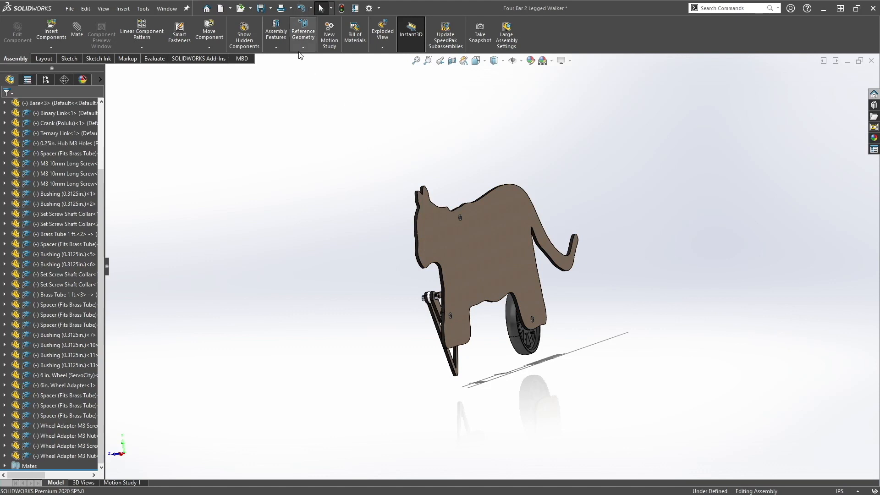
click(282, 50)
mouse_move(292, 46)
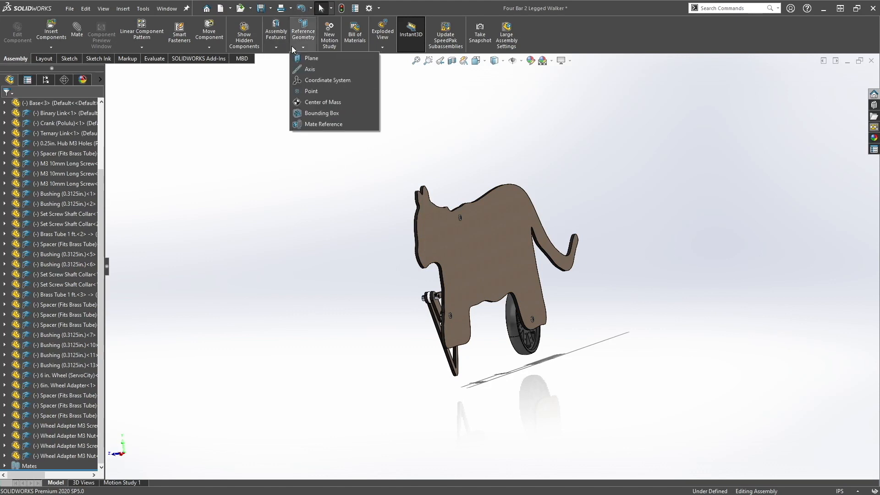
click(306, 61)
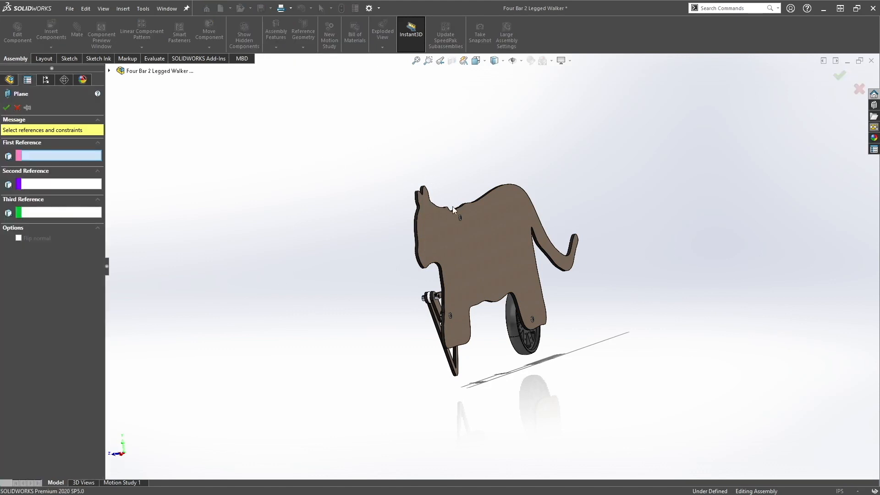
click(482, 243)
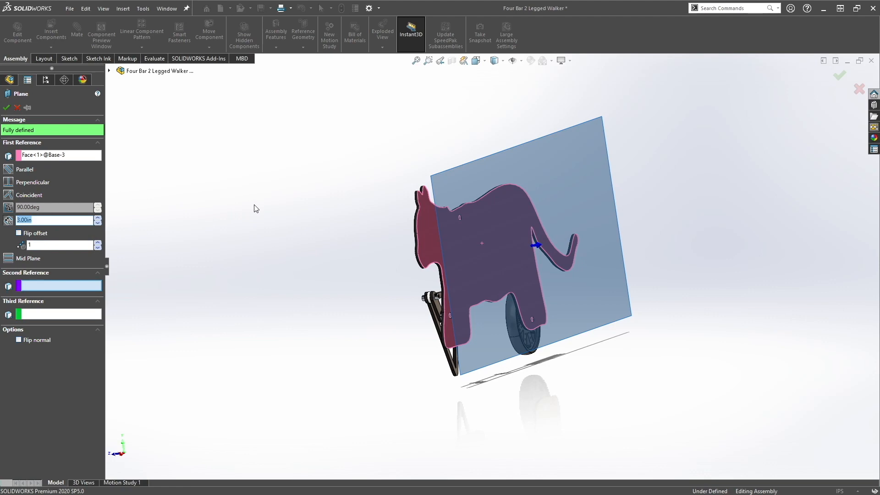
middle_drag(309, 252, 307, 277)
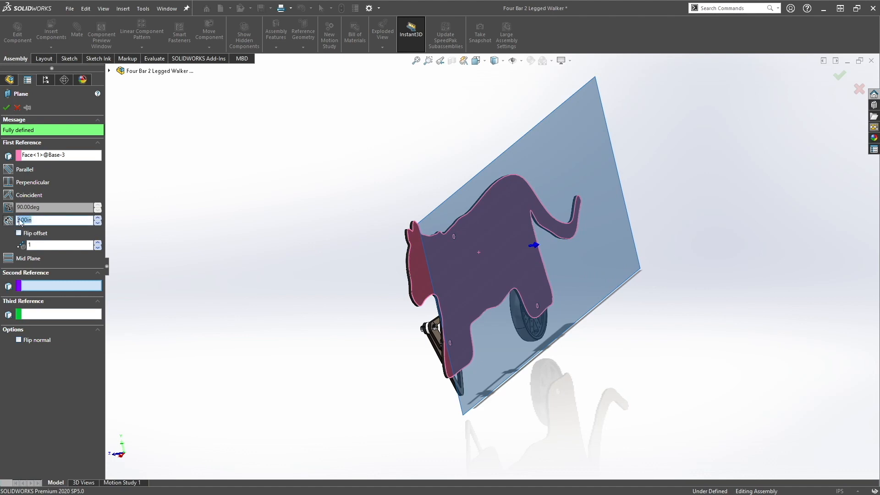
click(6, 107)
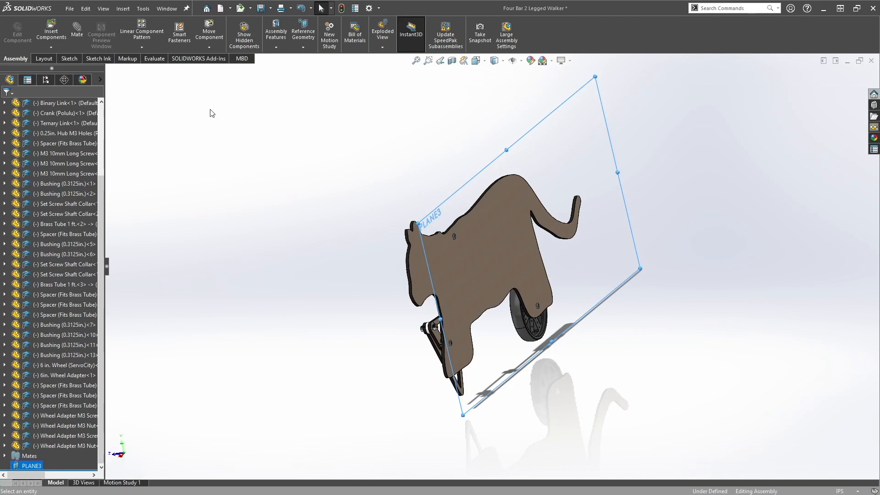
Step: Start mirroring components about the new offset plane and select all parts of the walker as the components to mirror
click(143, 48)
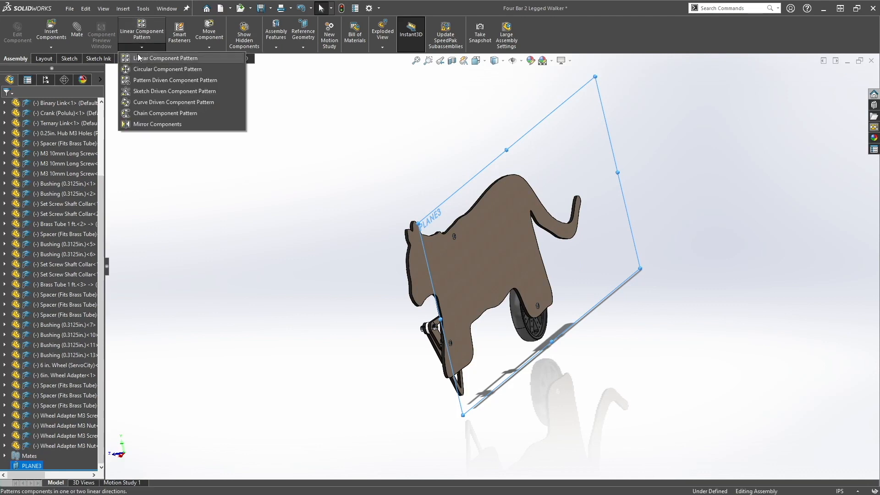
click(153, 124)
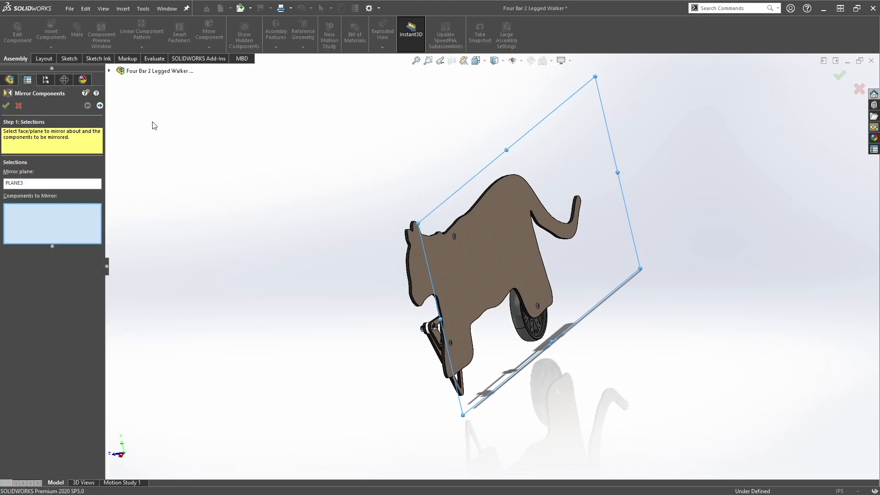
click(22, 184)
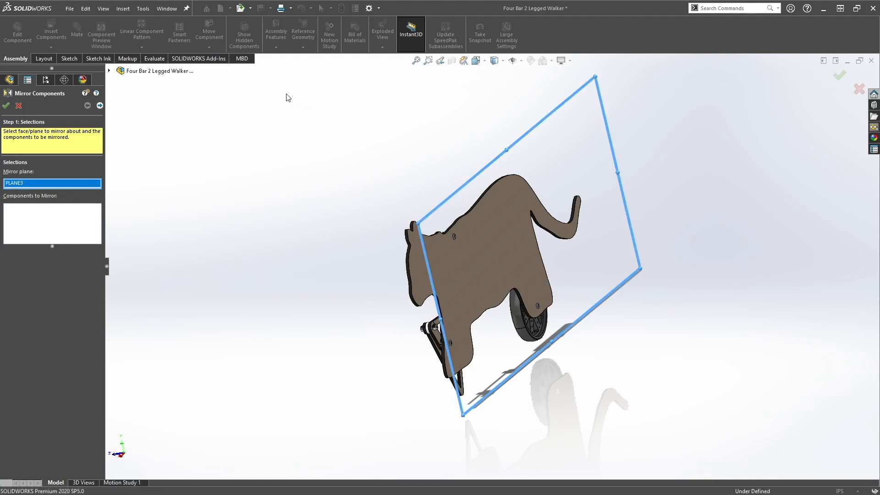
drag(318, 83, 690, 429)
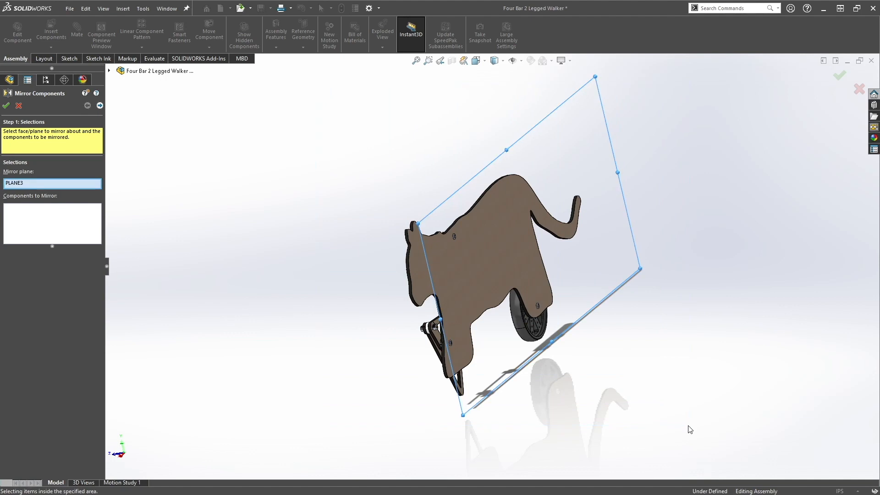
middle_drag(620, 383, 688, 382)
click(70, 217)
drag(265, 70, 723, 434)
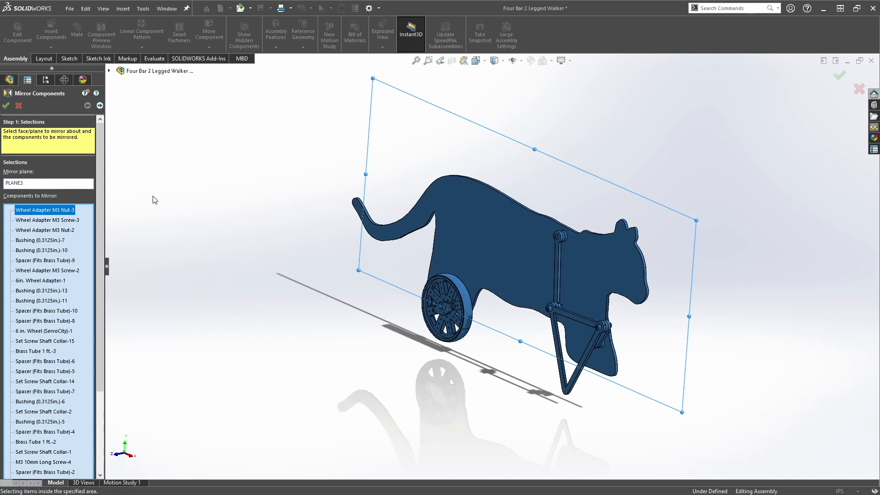
Step: Set every mirrored component to an opposite-hand version in the orientation stage and inspect the mirrored preview
click(99, 106)
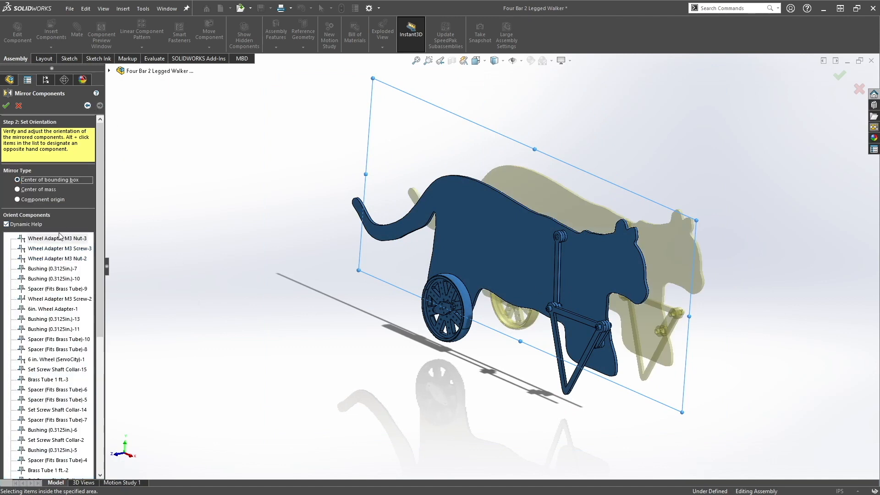
click(56, 238)
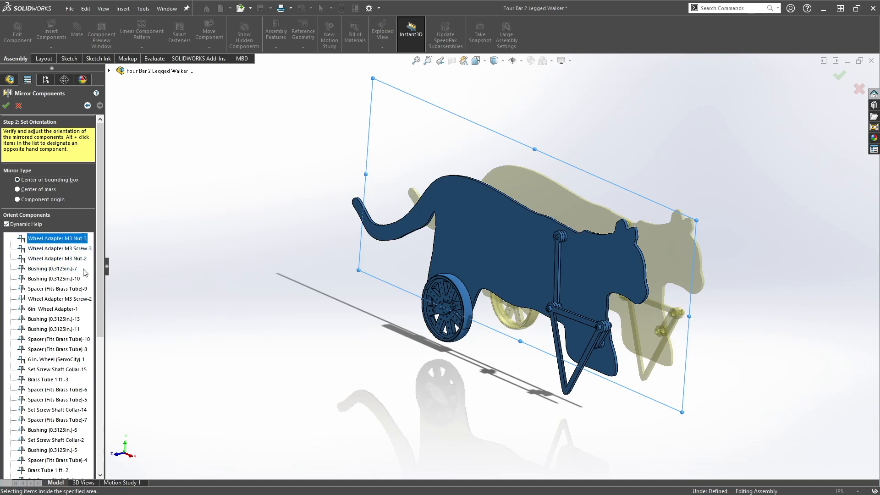
scroll(28, 378, down, 10)
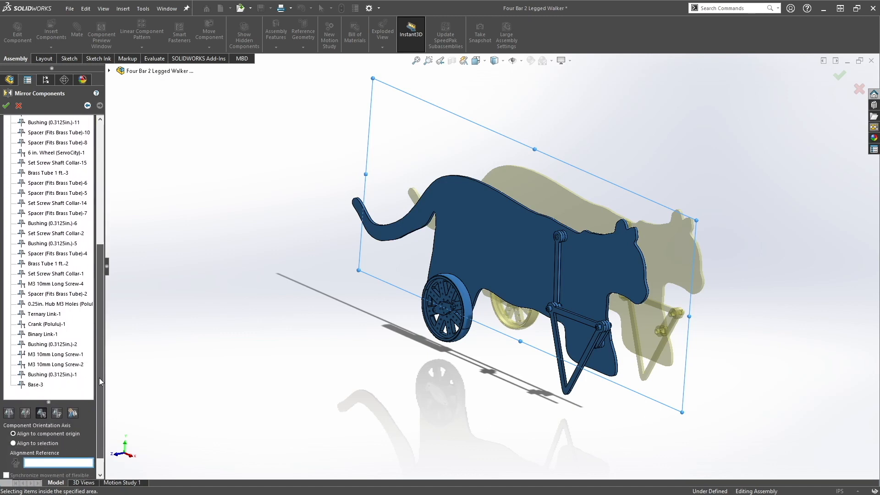
shift+click(35, 379)
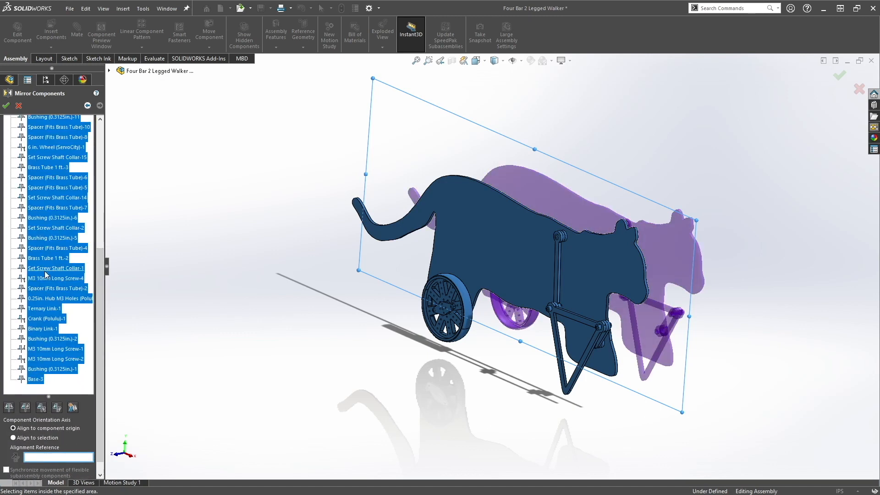
click(72, 407)
click(72, 407)
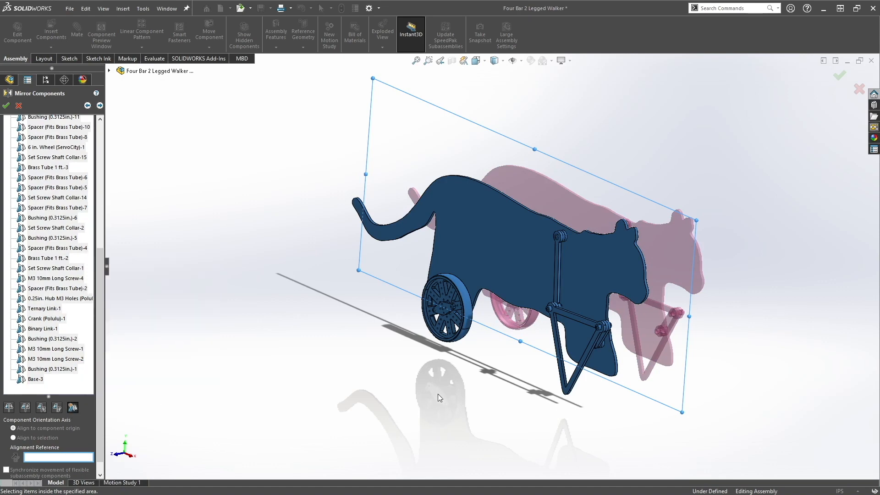
middle_drag(597, 393, 513, 405)
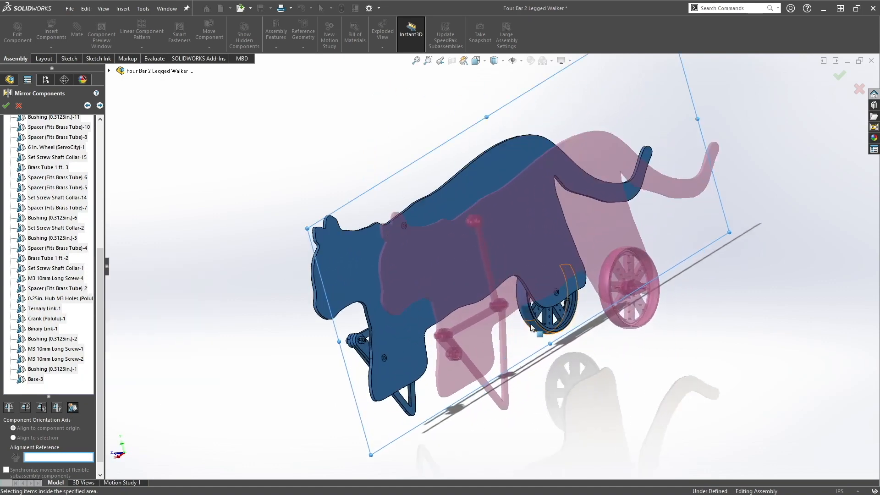
Step: Create the opposite-hand versions as new derived configurations in the existing files with the prefix LeftSide and complete the component mirror
scroll(513, 404, down, 5)
middle_drag(527, 366, 159, 158)
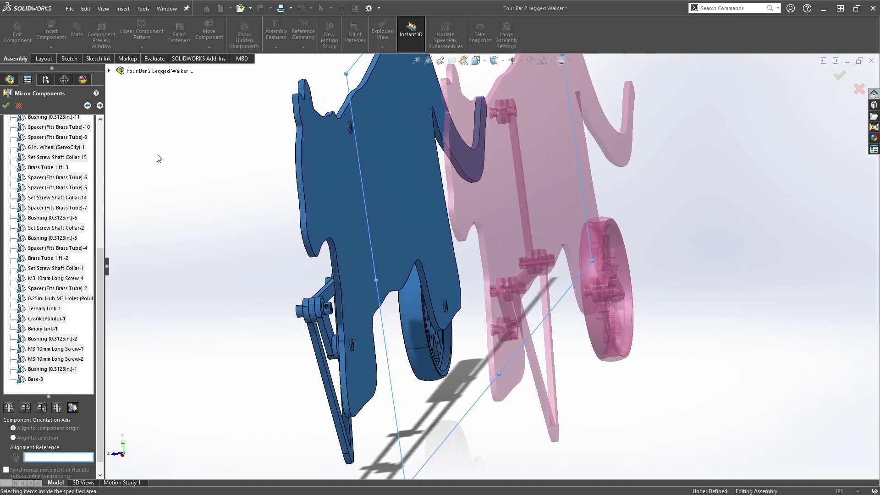
click(102, 107)
drag(100, 132, 104, 265)
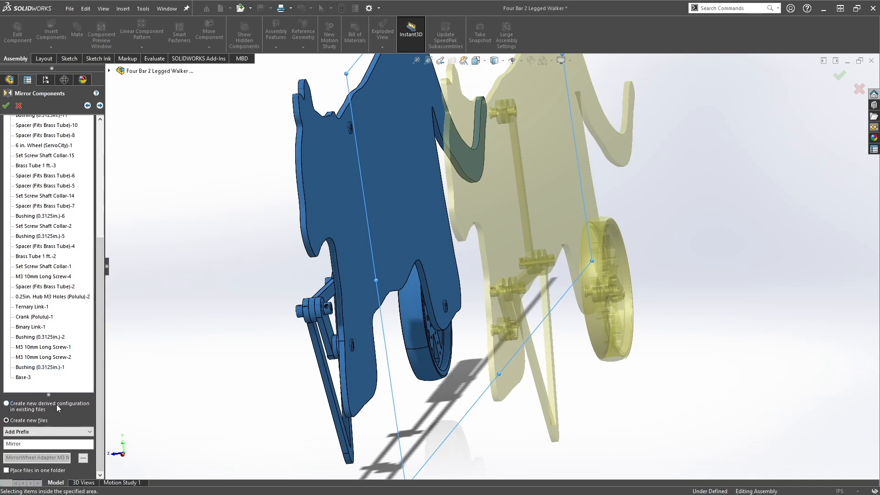
click(8, 406)
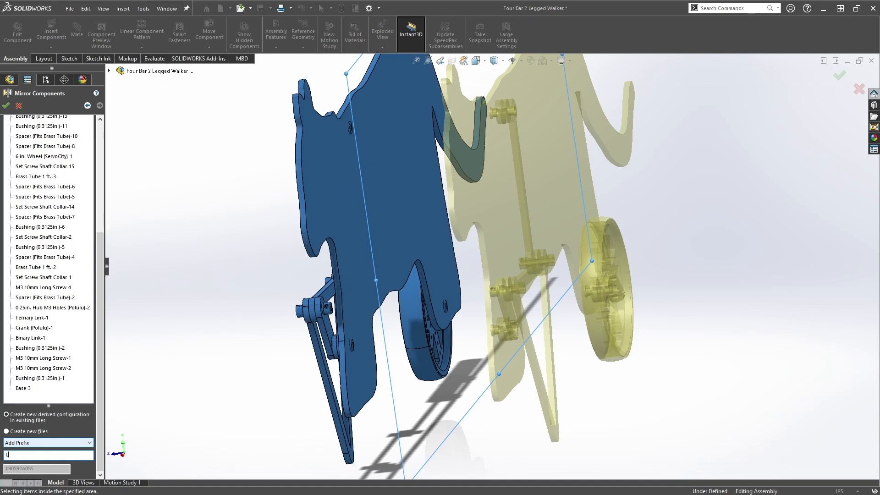
text(eftSide)
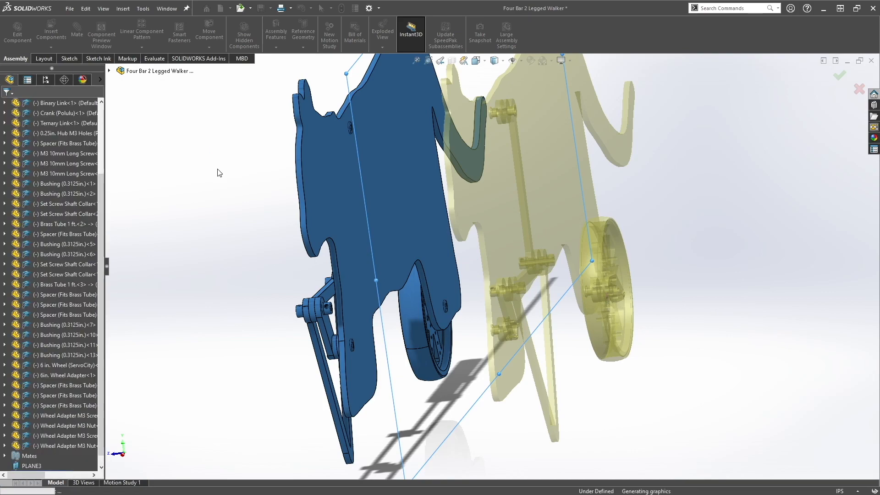
Step: Fix the original cat-shaped body plate in place and swing its crank to test how both leg linkages move
scroll(456, 242, up, 3)
middle_drag(521, 263, 484, 335)
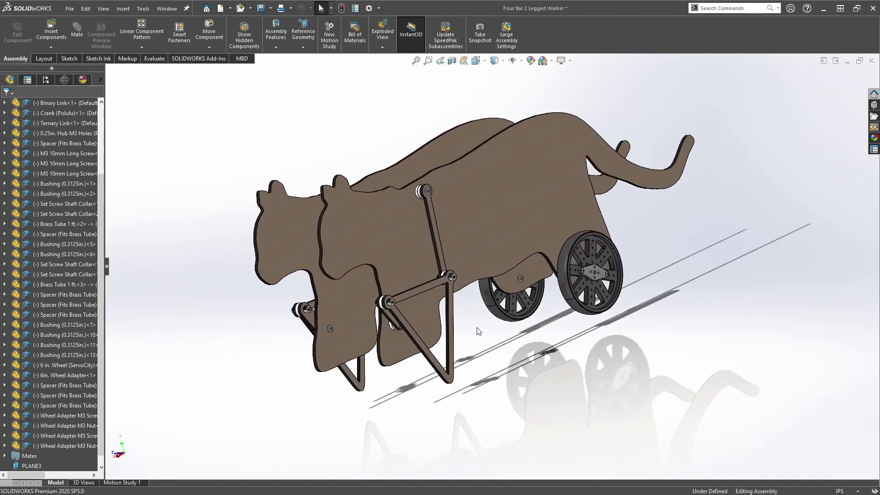
scroll(381, 321, down, 5)
mouse_move(201, 300)
mouse_down()
mouse_move(200, 313)
mouse_move(202, 288)
mouse_up()
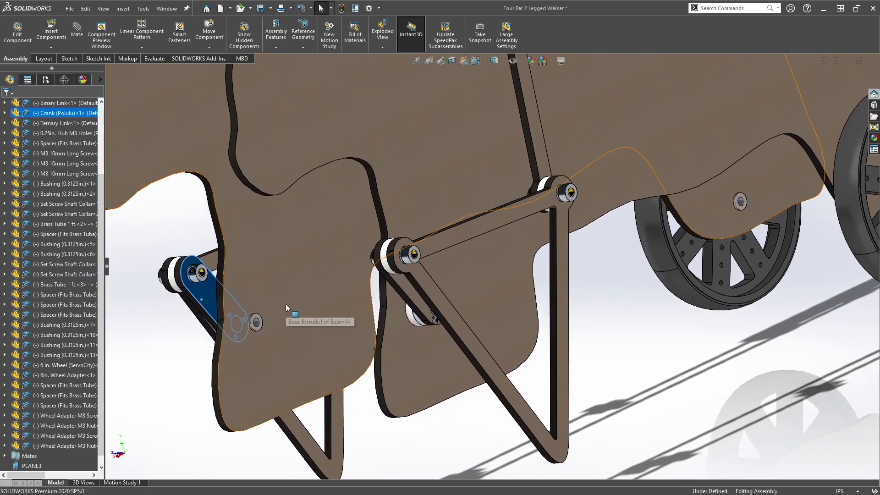
click(299, 240)
right_click(299, 240)
click(326, 311)
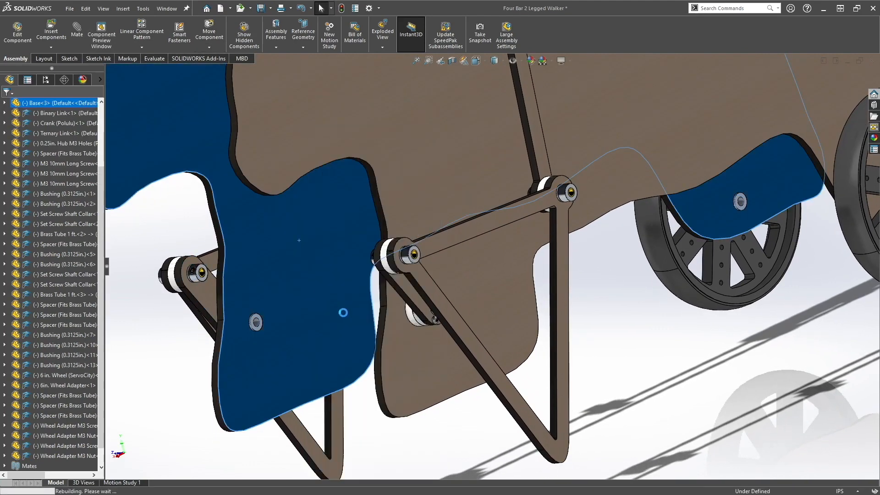
drag(206, 298, 143, 313)
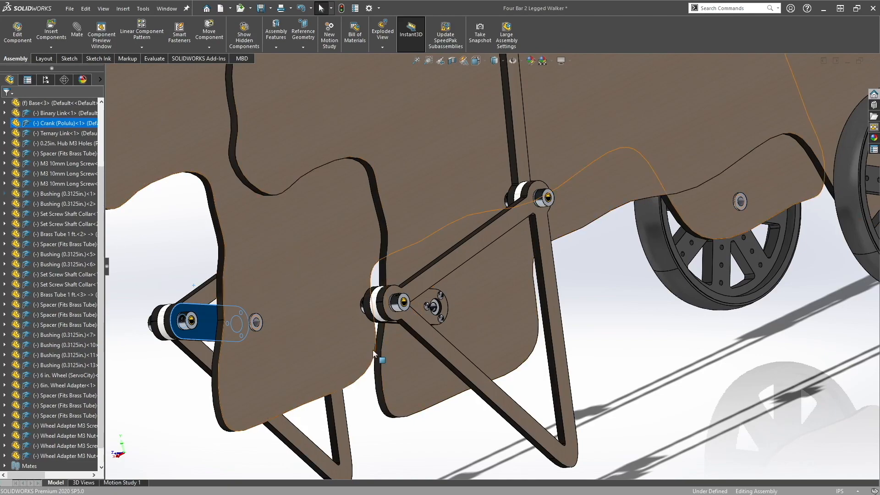
scroll(372, 351, up, 2)
middle_drag(355, 347, 431, 293)
scroll(281, 322, up, 1)
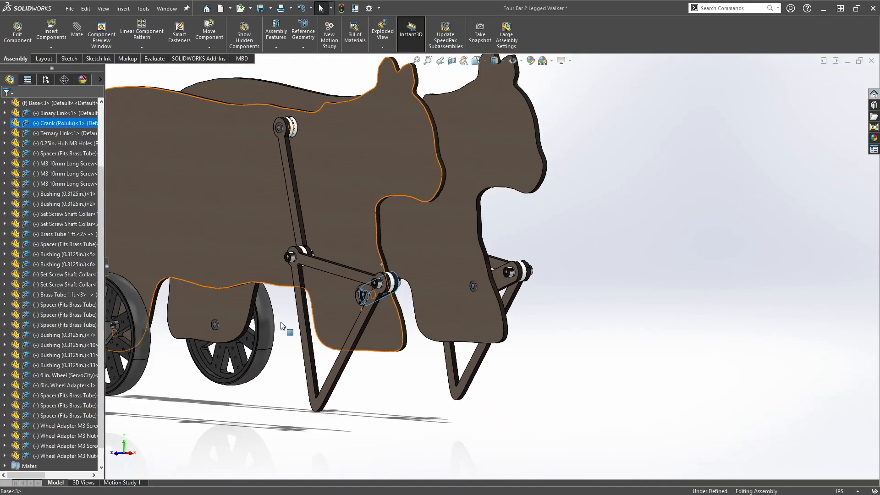
Step: Dissolve the mirrored component feature and recreate the mates in the top-level assembly
scroll(44, 313, up, 3)
scroll(48, 312, down, 3)
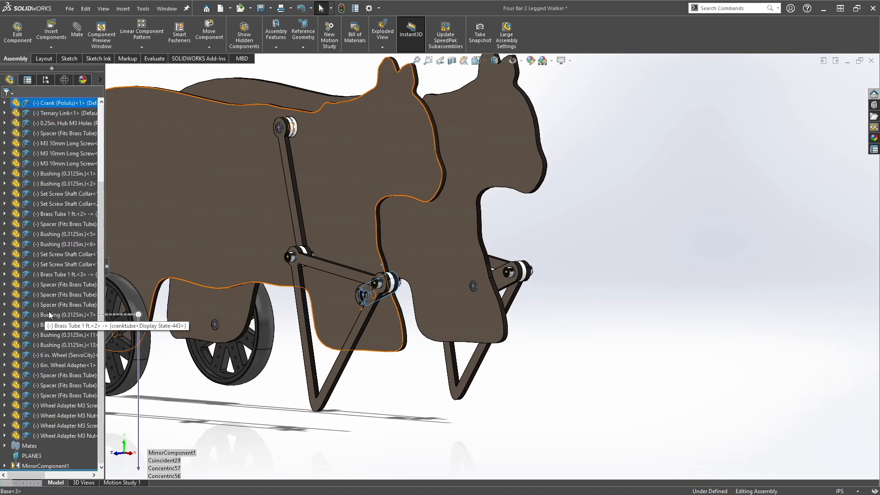
click(26, 465)
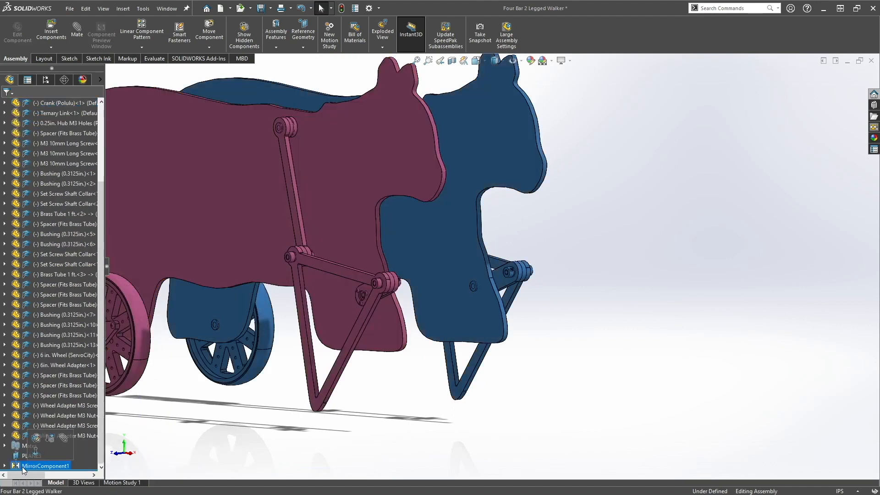
right_click(47, 466)
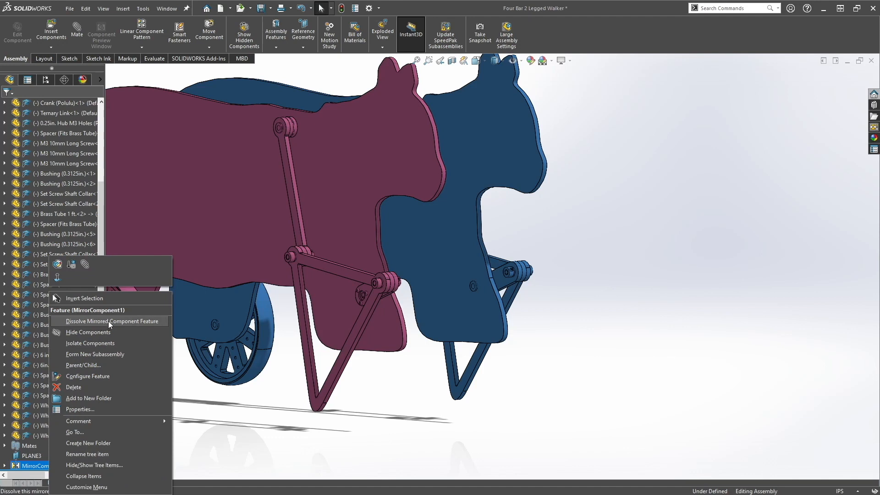
click(145, 320)
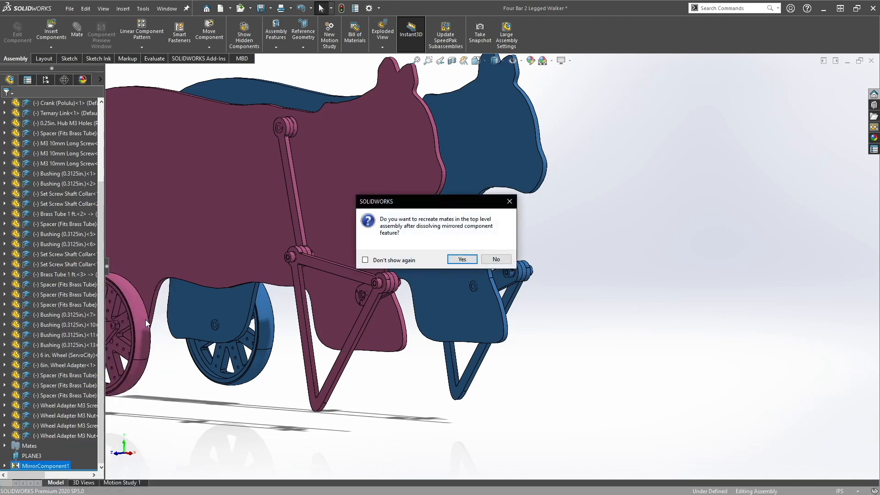
click(452, 260)
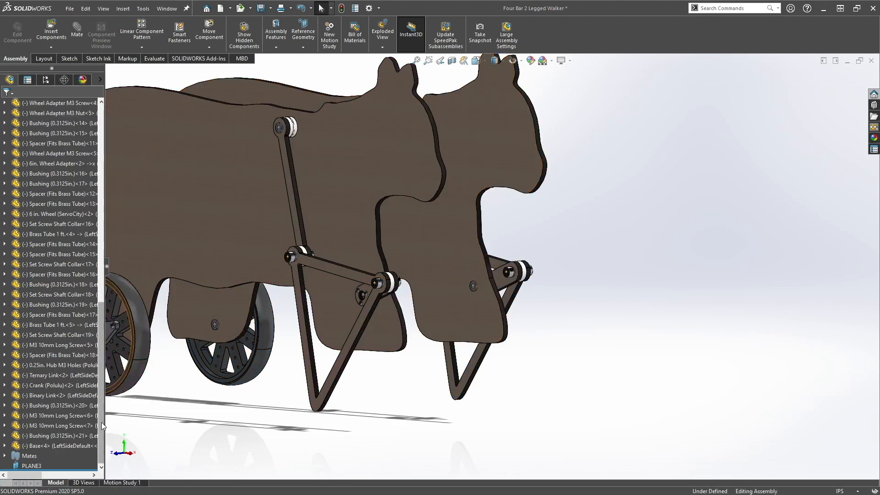
Step: Swing the mirrored side's crank to test the motion of its leg linkage
scroll(103, 426, up, 12)
middle_drag(445, 284, 382, 291)
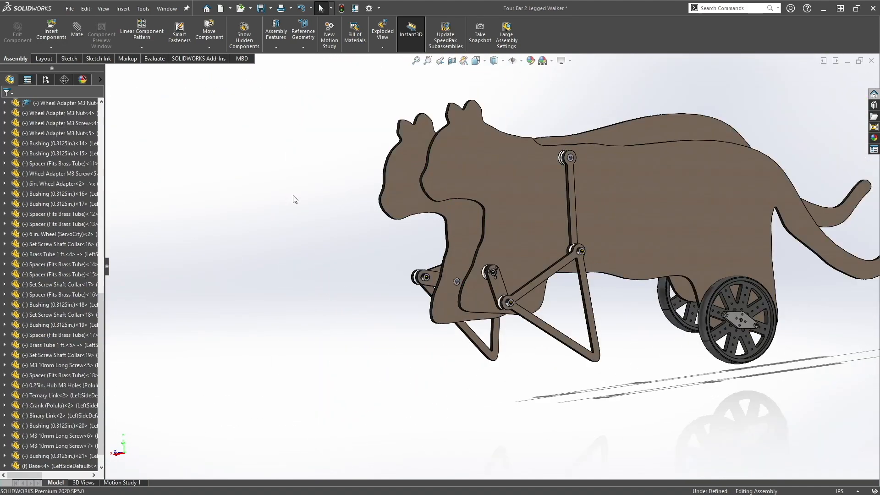
scroll(500, 288, down, 5)
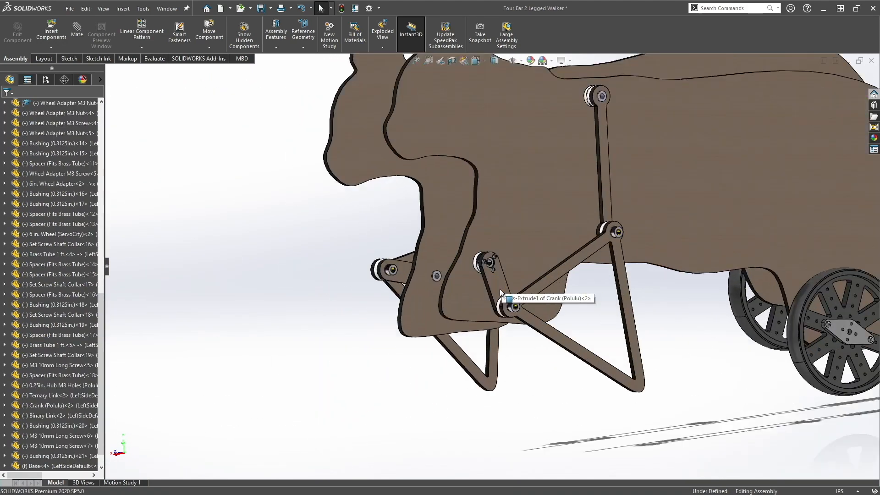
drag(499, 294, 316, 317)
click(591, 391)
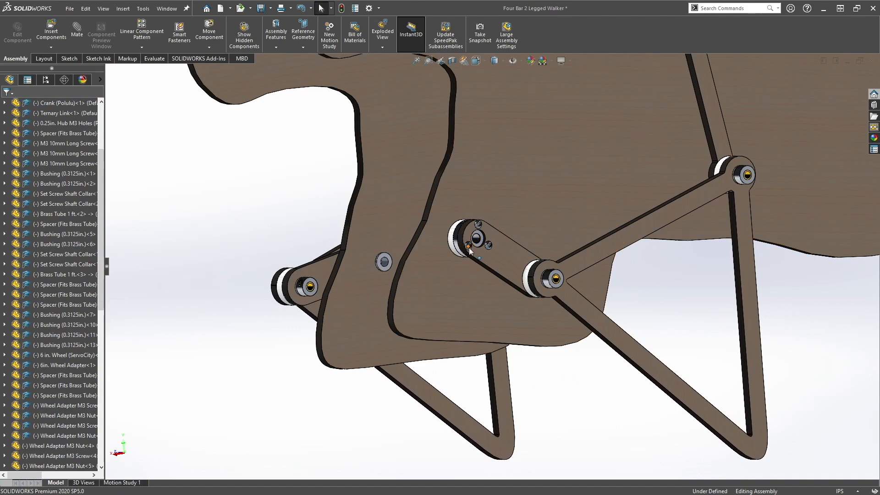
Step: Examine the hub, M3 screws and spacer at the mirrored crank
middle_drag(470, 248, 512, 250)
scroll(471, 255, down, 5)
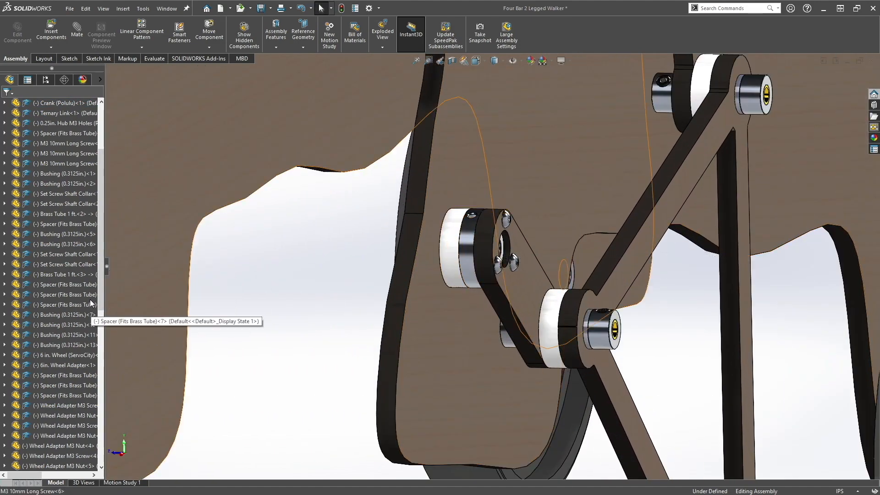
click(449, 245)
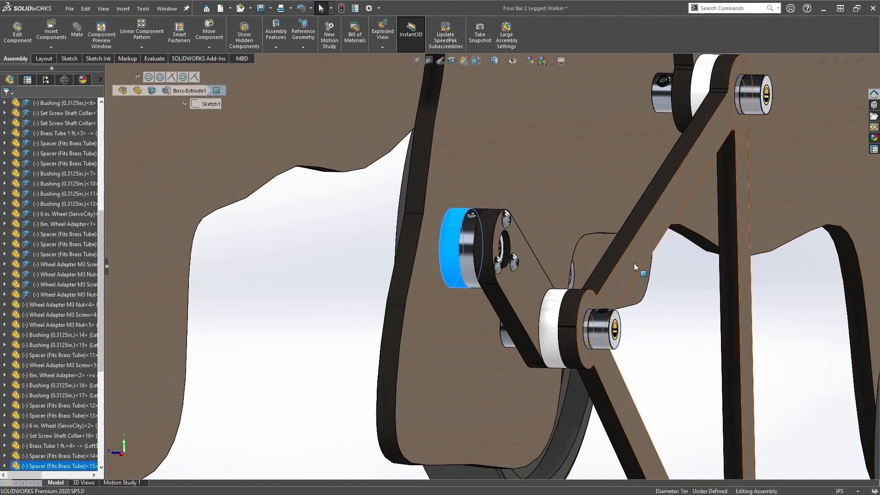
scroll(596, 236, up, 5)
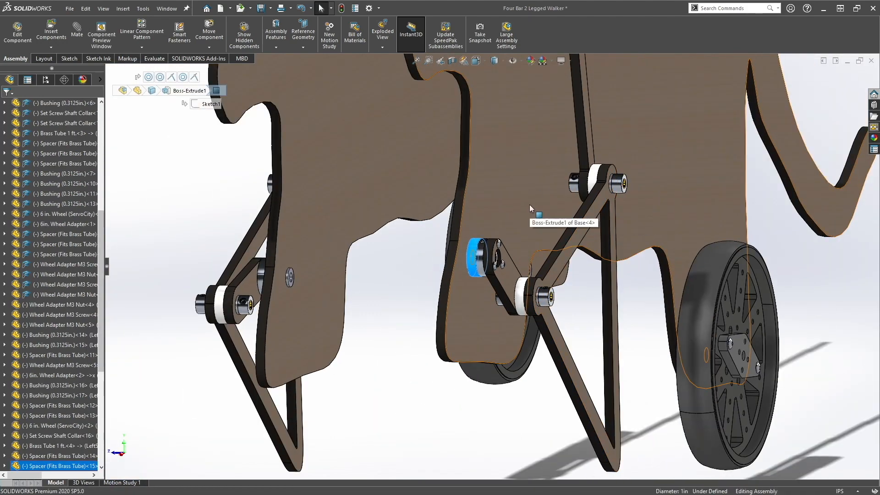
scroll(510, 189, up, 3)
Step: Float both the original and the mirrored cat-shaped body plates
click(508, 196)
click(424, 191)
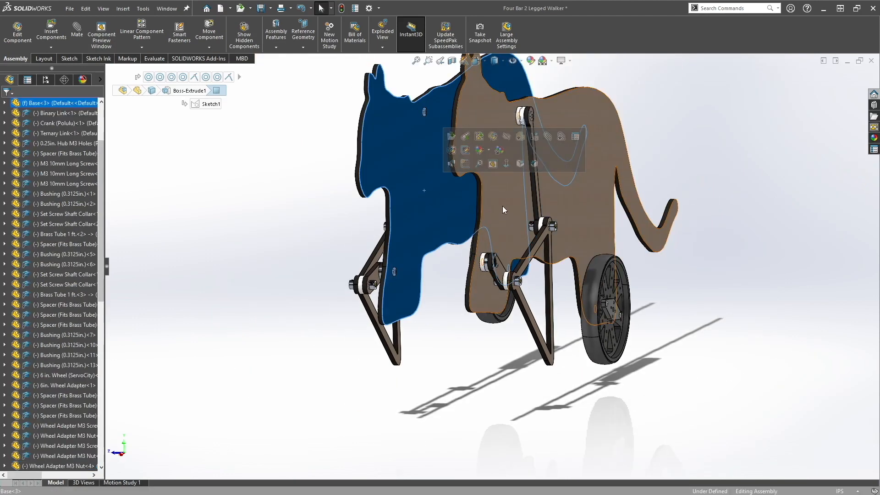
right_click(418, 192)
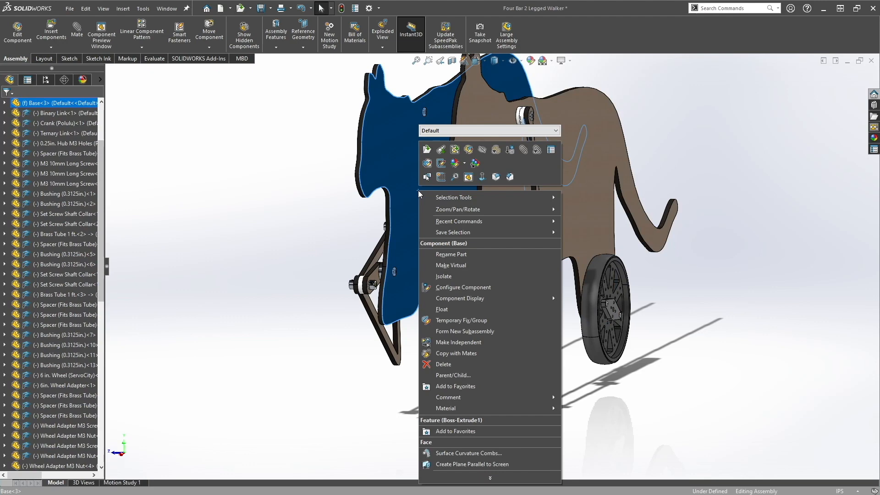
click(299, 198)
right_click(437, 194)
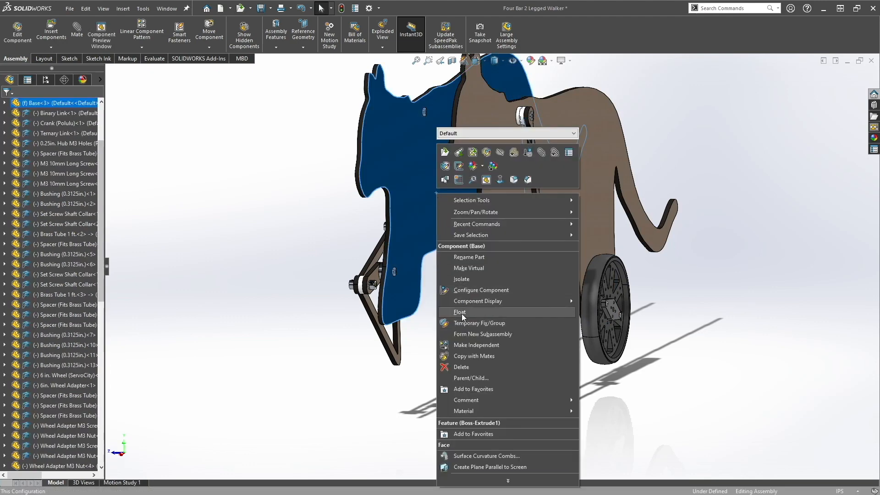
click(468, 315)
right_click(505, 174)
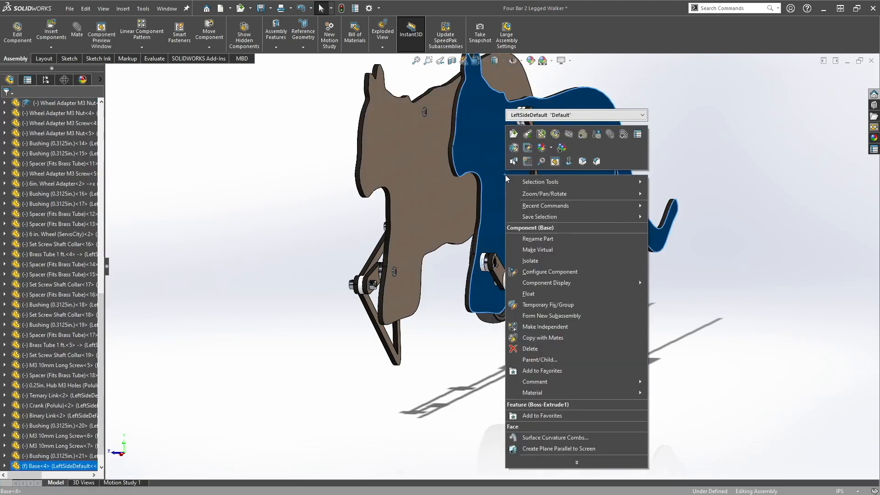
click(528, 293)
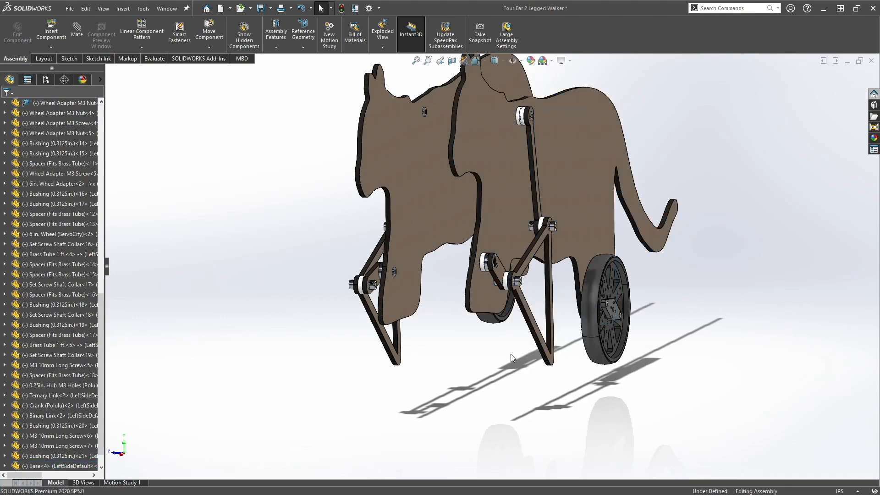
Step: Try moving the mirrored body plate to check its freedom relative to the original plate
drag(518, 223, 555, 218)
middle_drag(625, 379, 575, 334)
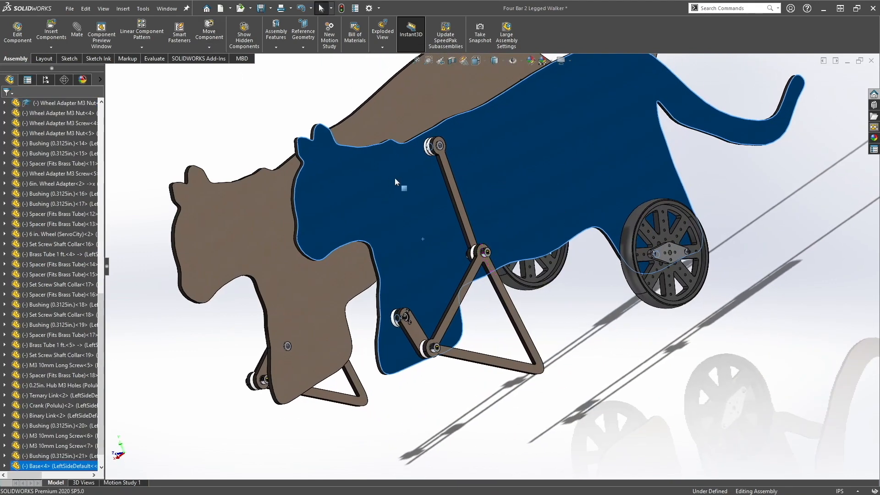
click(271, 224)
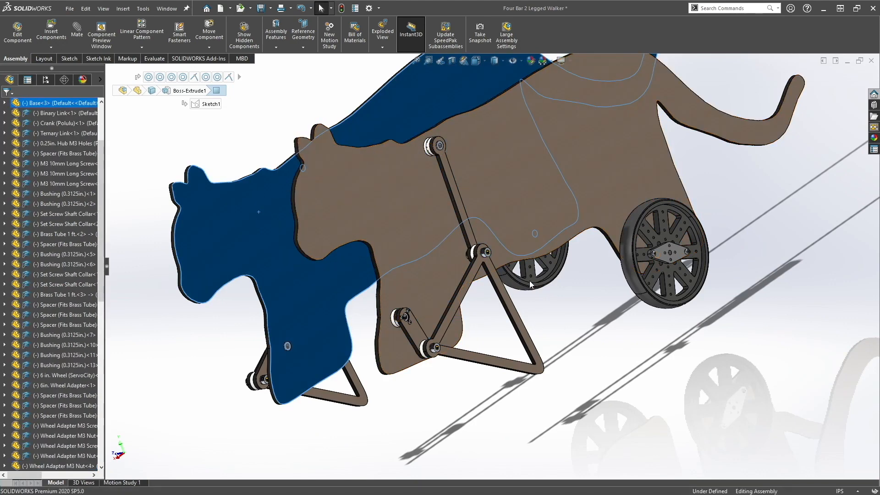
click(565, 305)
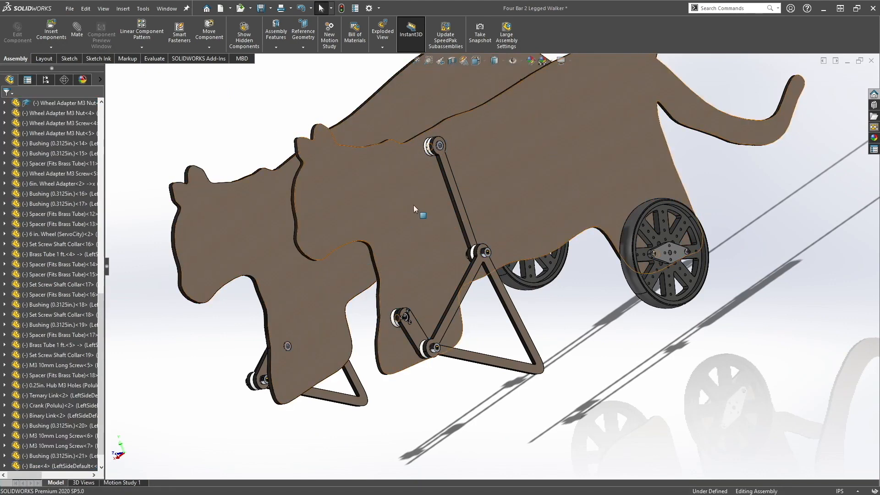
Step: Examine the mirrored crank hub bore, the upper pivot bushing and their matching bushings on the original body plate
scroll(409, 323, down, 5)
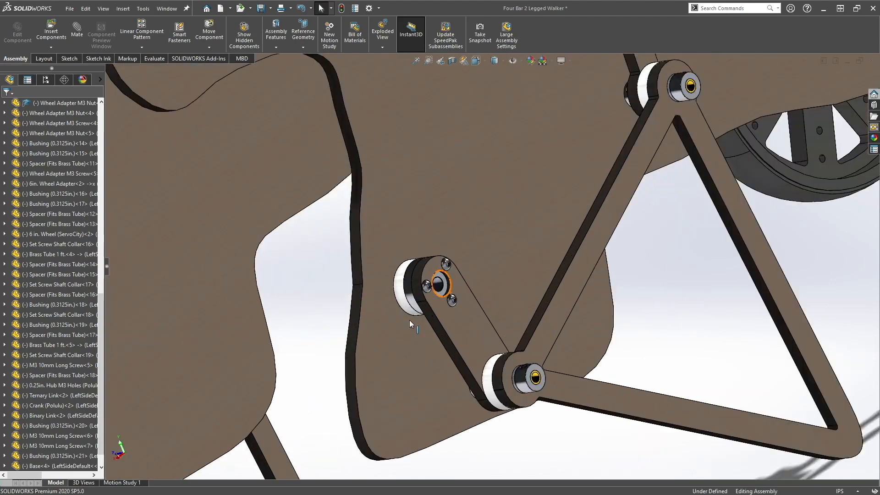
click(437, 287)
scroll(395, 314, up, 5)
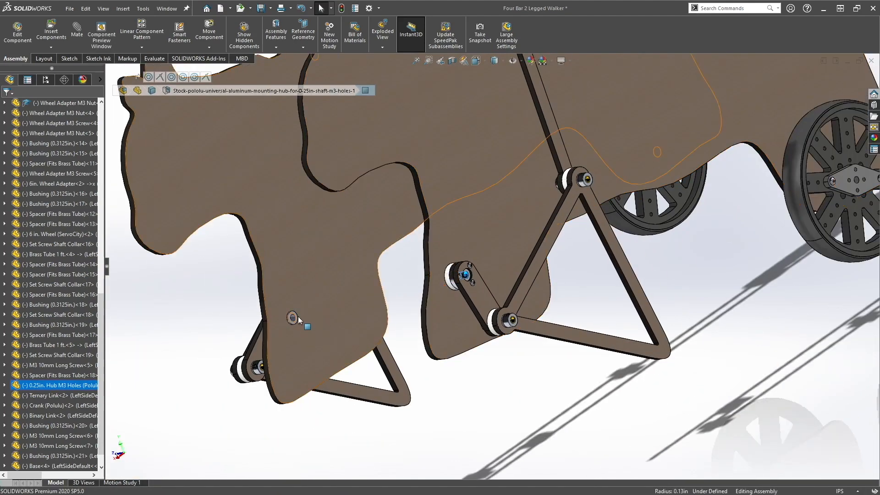
click(292, 317)
click(466, 275)
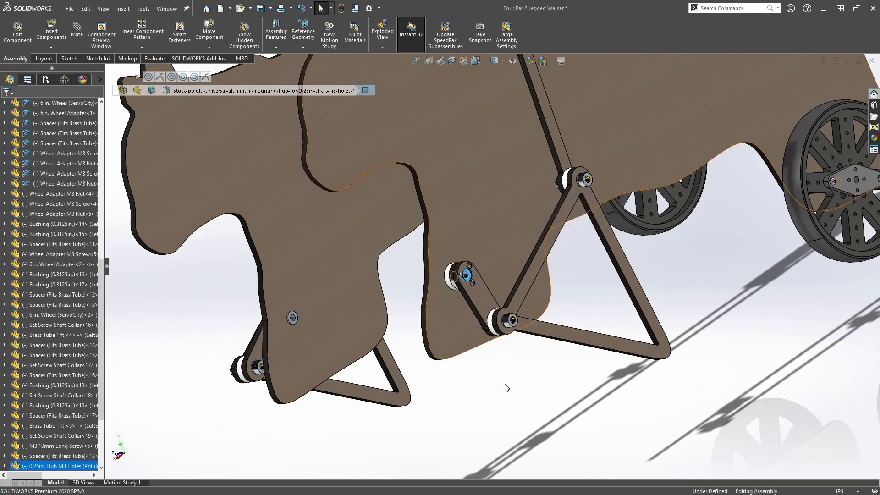
scroll(486, 149, up, 3)
scroll(500, 191, down, 8)
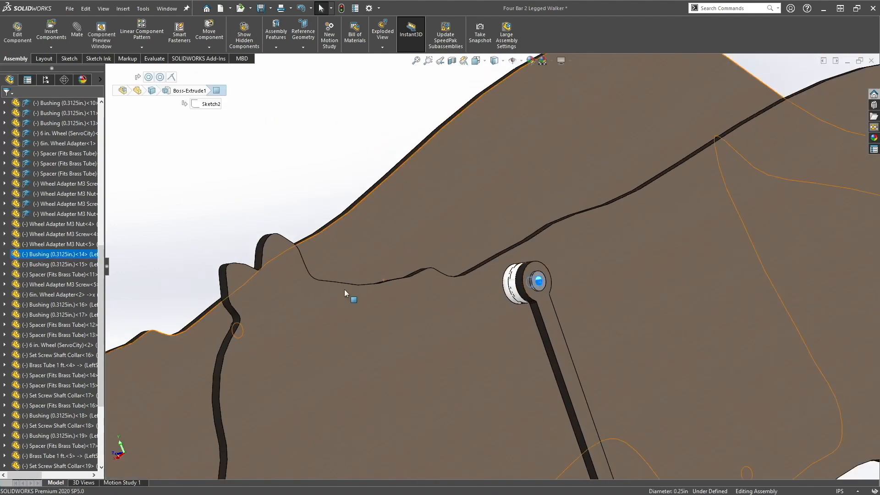
scroll(345, 293, up, 4)
click(301, 292)
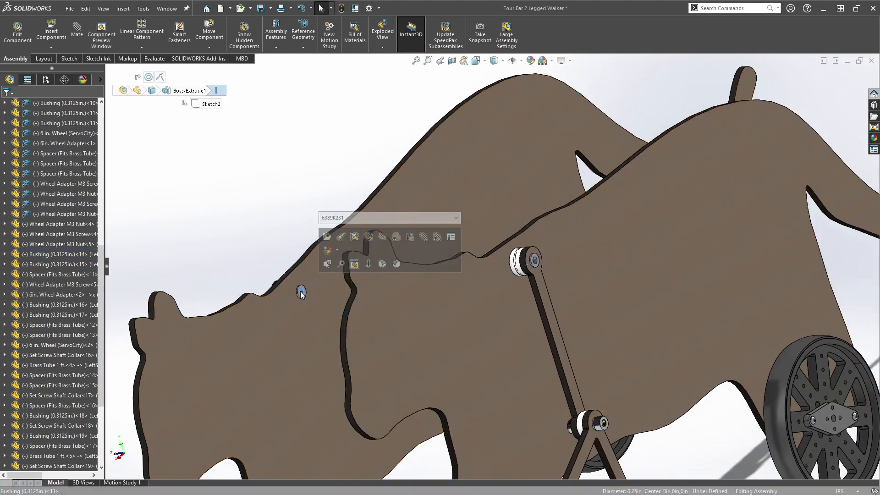
click(252, 192)
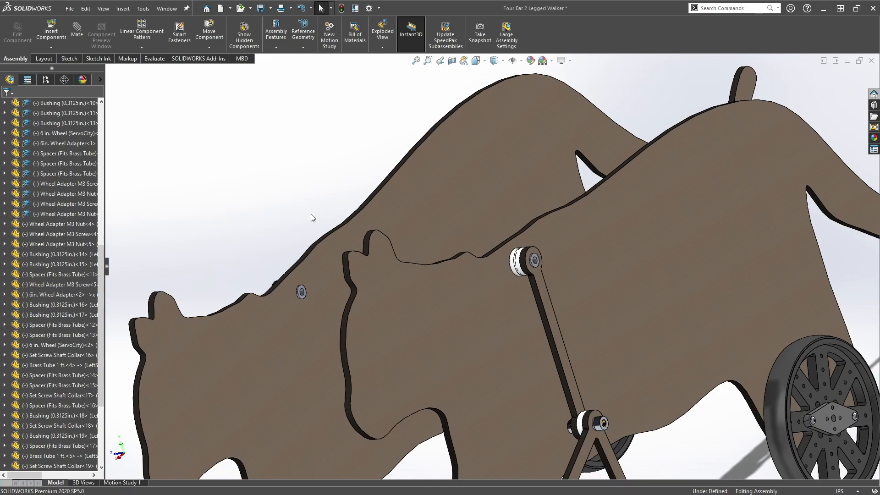
scroll(304, 211, up, 4)
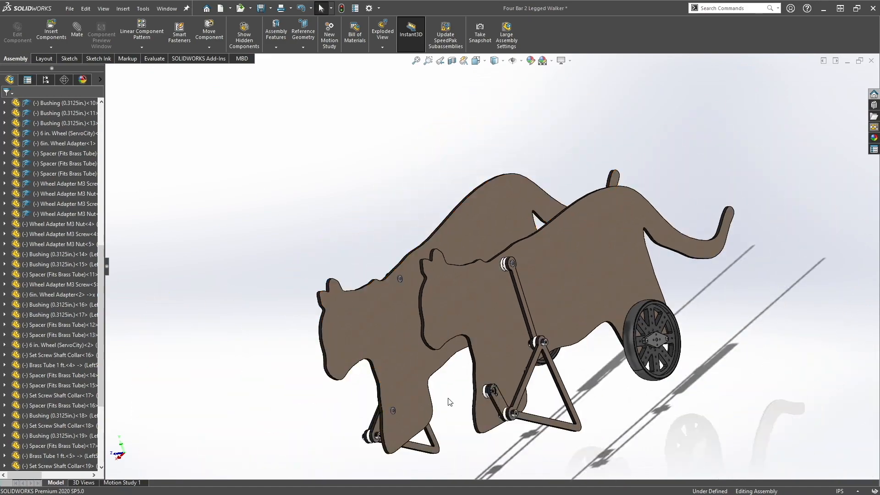
Step: Add a Concentric mate between the lower crank-pivot bushings of the mirrored and original body plates
scroll(479, 365, down, 8)
mouse_move(468, 323)
middle_down()
mouse_move(518, 336)
mouse_move(425, 331)
middle_up()
click(408, 311)
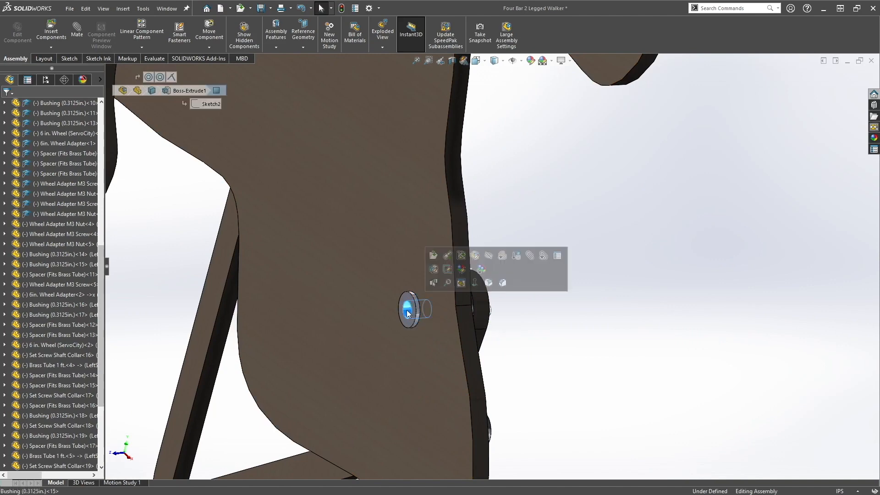
click(533, 253)
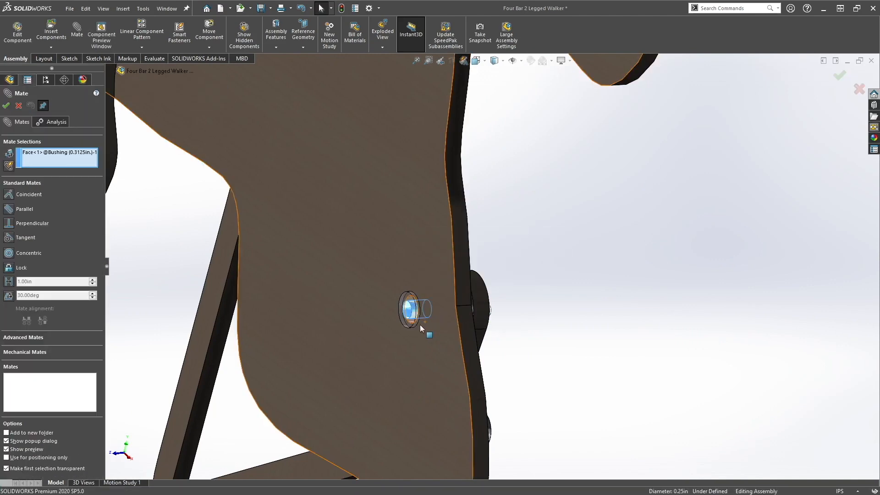
scroll(423, 323, up, 7)
middle_drag(400, 347, 262, 336)
scroll(127, 310, down, 5)
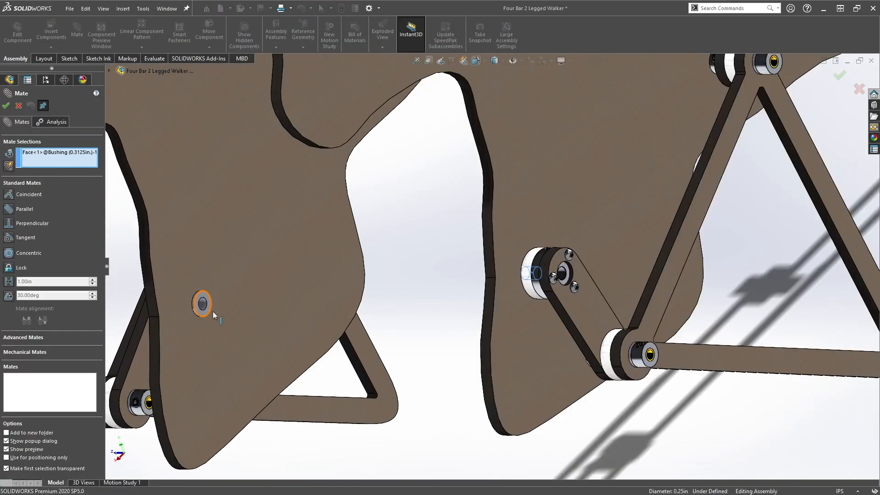
scroll(213, 312, down, 3)
click(246, 290)
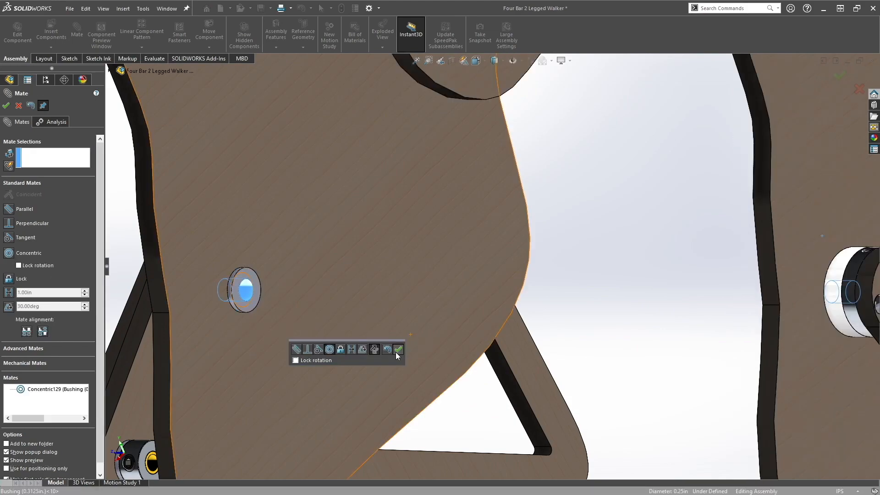
click(398, 350)
Step: Add a Concentric mate between the upper link-pivot bushings of the two body plates and finish mating
scroll(517, 291, up, 6)
middle_drag(517, 290, 542, 173)
scroll(527, 224, down, 8)
middle_drag(425, 207, 509, 225)
scroll(390, 214, up, 5)
middle_drag(389, 219, 160, 239)
scroll(159, 239, up, 3)
scroll(238, 238, down, 5)
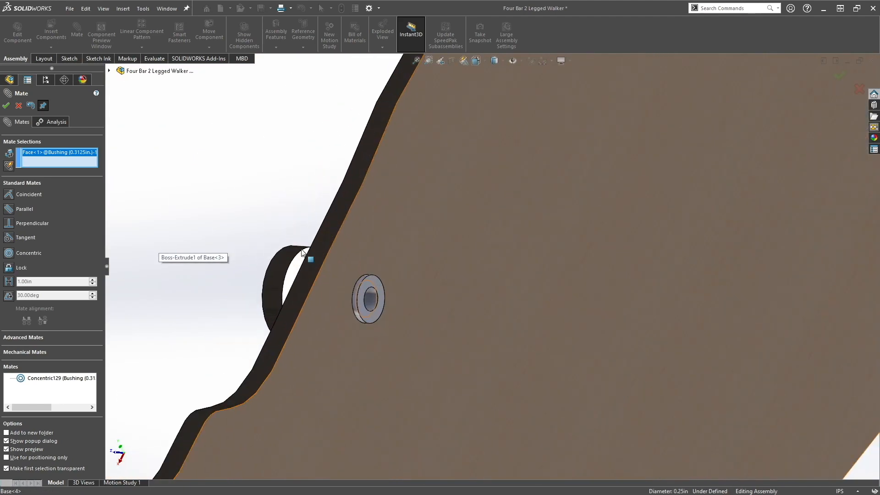
click(371, 296)
scroll(487, 328, up, 5)
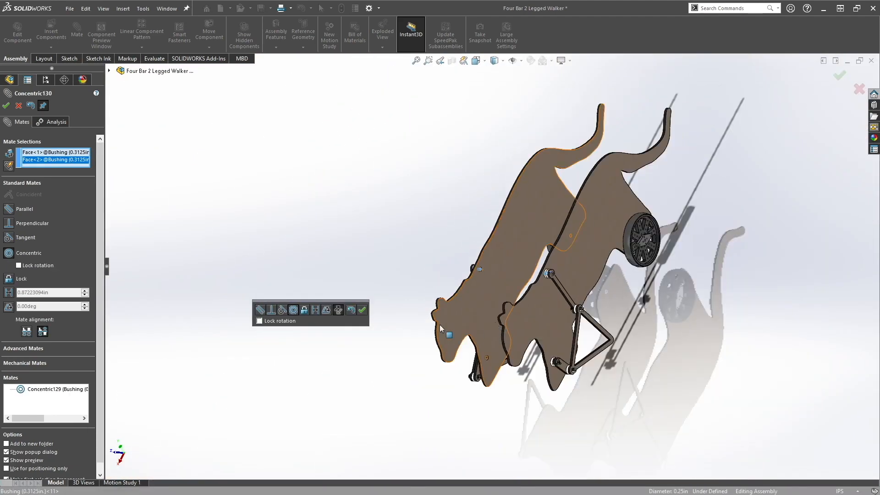
click(361, 310)
click(7, 107)
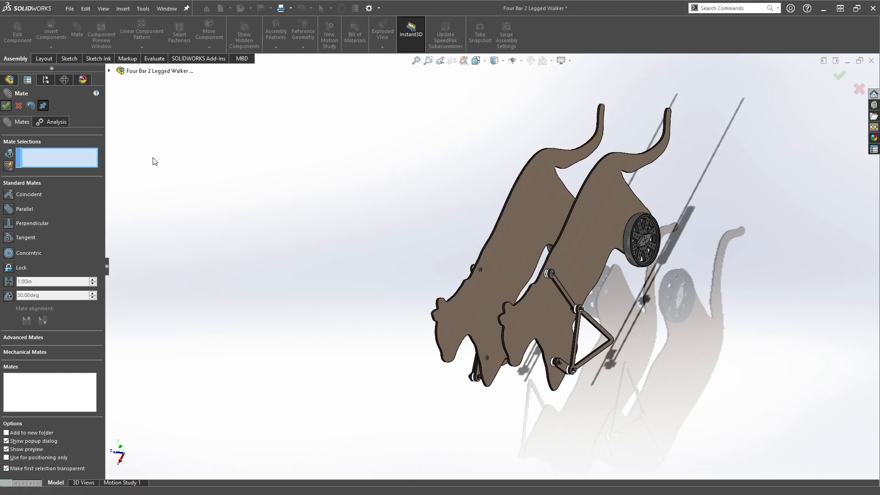
Step: Try moving the original and mirrored body plates from a front view to check how they follow each other
key(ctrl+1)
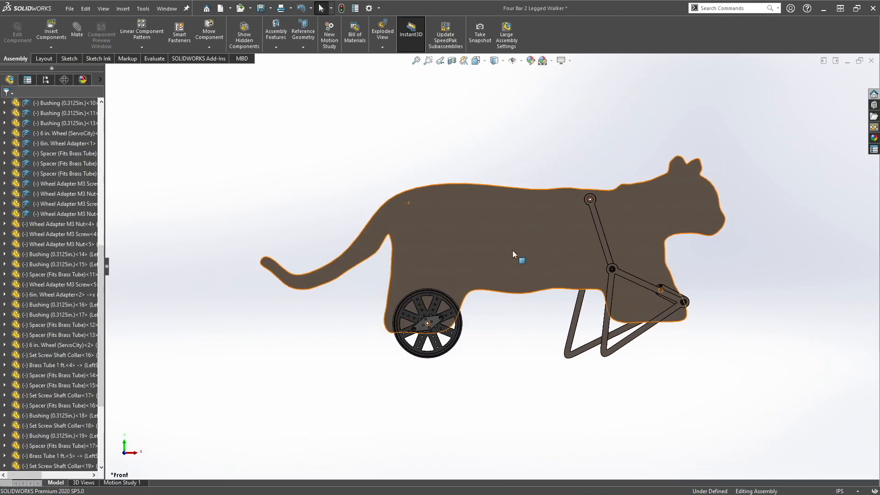
drag(525, 243, 479, 242)
key(ctrl+7)
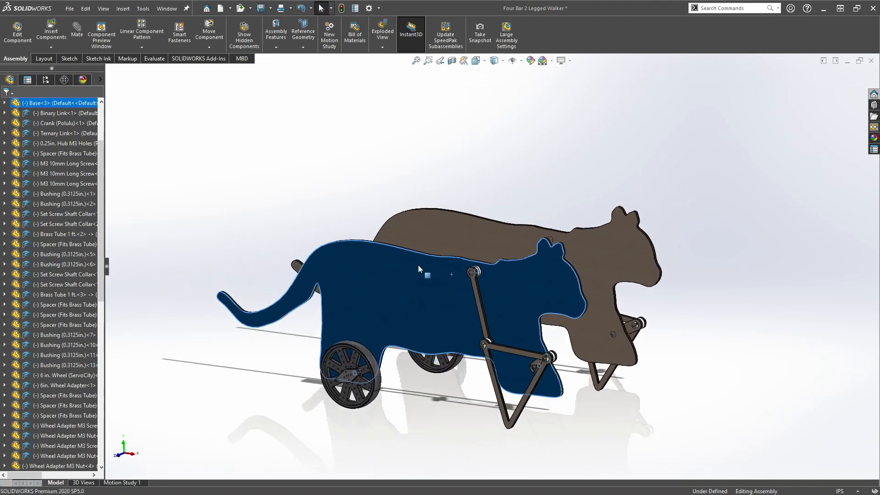
middle_drag(370, 243, 386, 293)
click(401, 269)
click(297, 294)
click(400, 286)
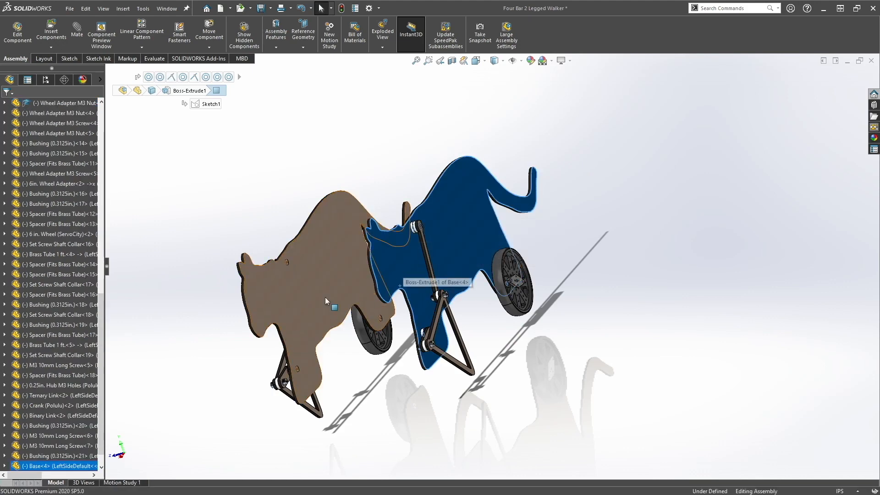
Step: Fix the original body plate in place and slide the mirrored plate closer to it
right_click(290, 286)
click(318, 320)
mouse_move(393, 268)
mouse_down()
mouse_move(192, 322)
mouse_move(380, 275)
mouse_move(384, 254)
mouse_move(361, 276)
mouse_move(388, 273)
mouse_up()
key(Escape)
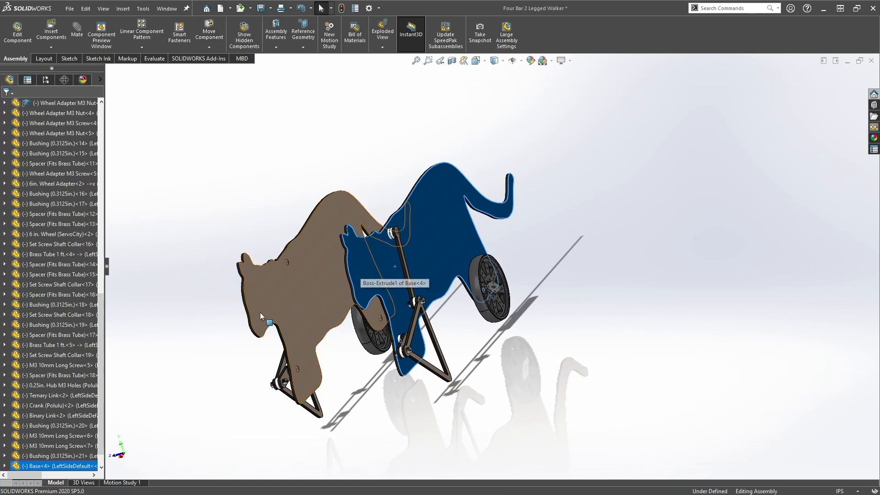
Step: Float the original body plate again and shift the plates in space
click(309, 292)
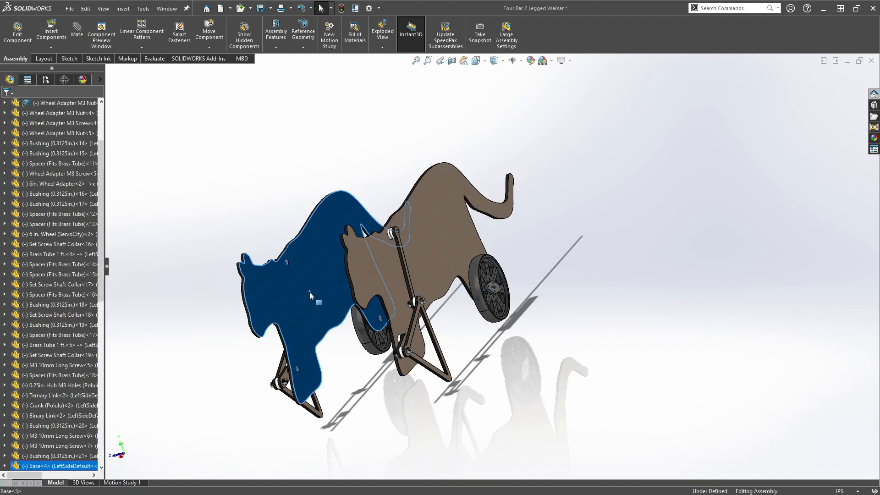
right_click(310, 292)
click(337, 323)
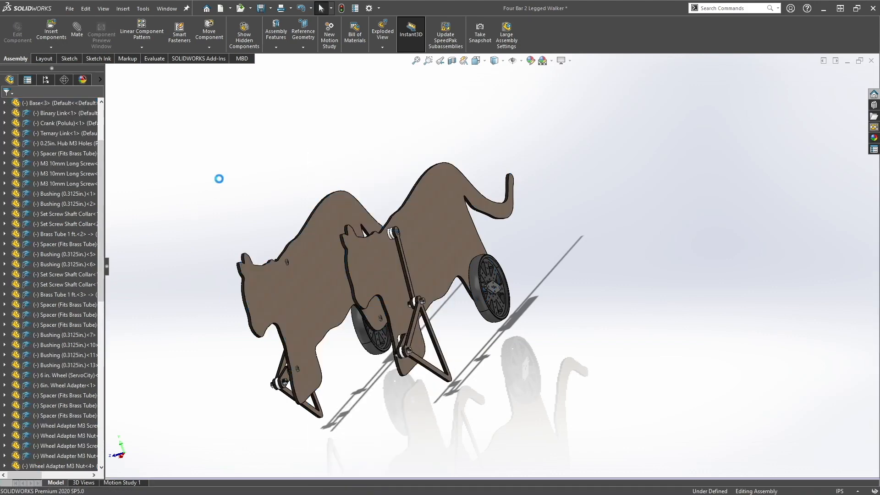
drag(275, 215, 303, 301)
Step: Add a 6 in Distance mate between the facing sides of the original and mirrored body plates
click(309, 279)
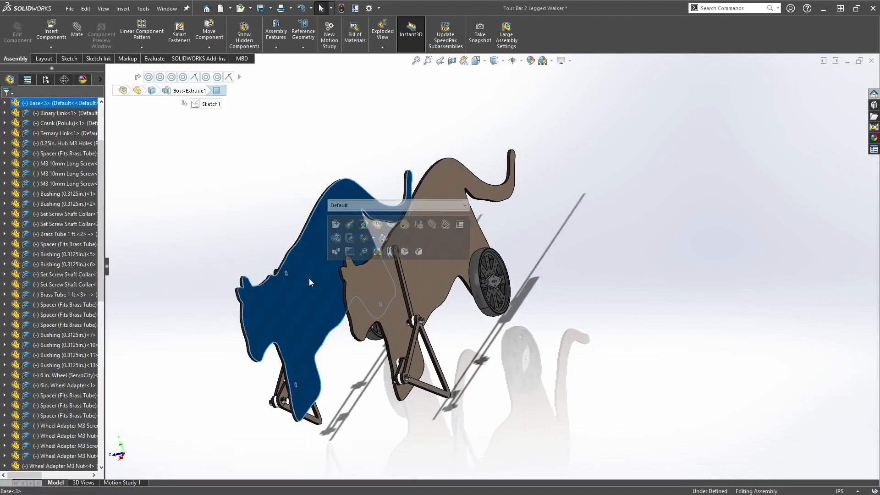
key(m)
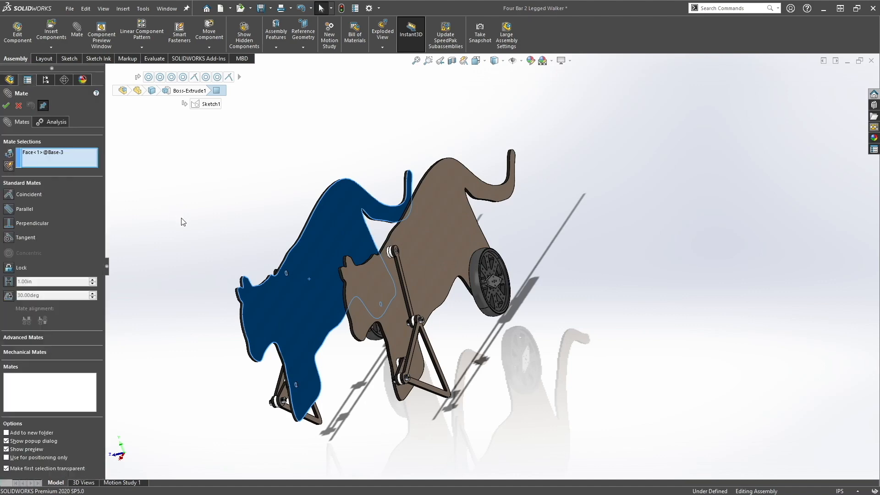
click(10, 285)
middle_drag(218, 283, 413, 248)
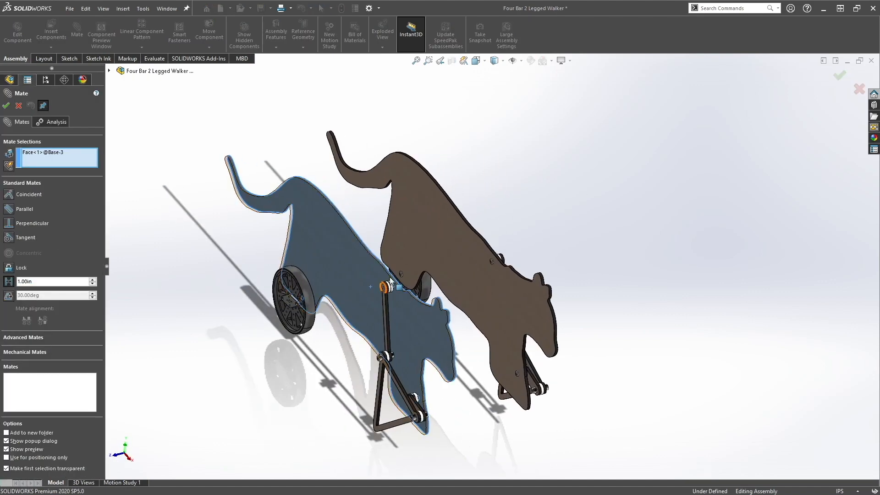
click(448, 240)
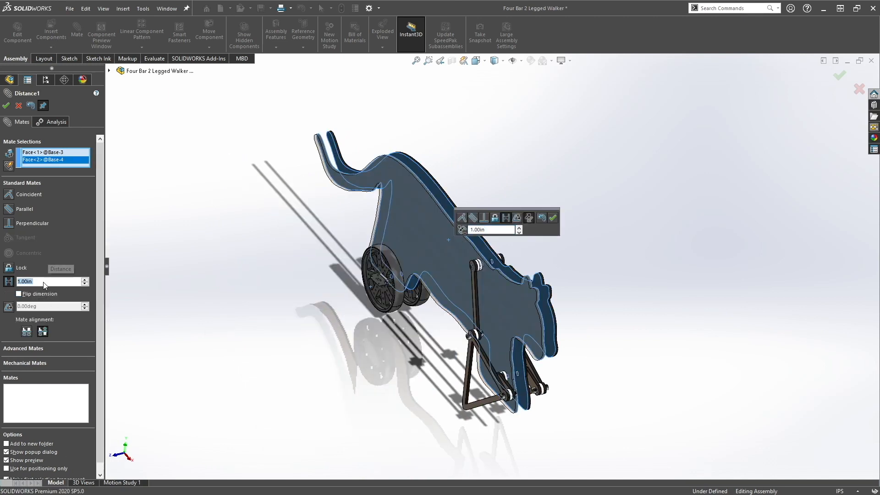
text(6)
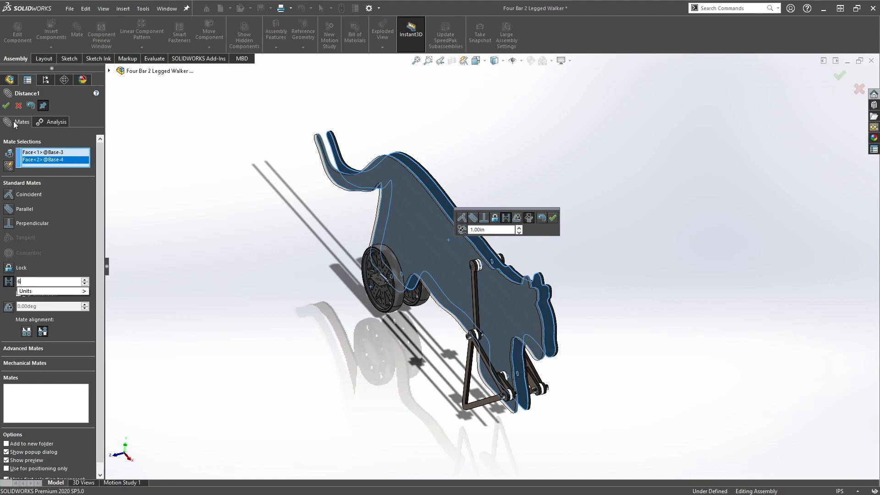
click(6, 106)
click(6, 106)
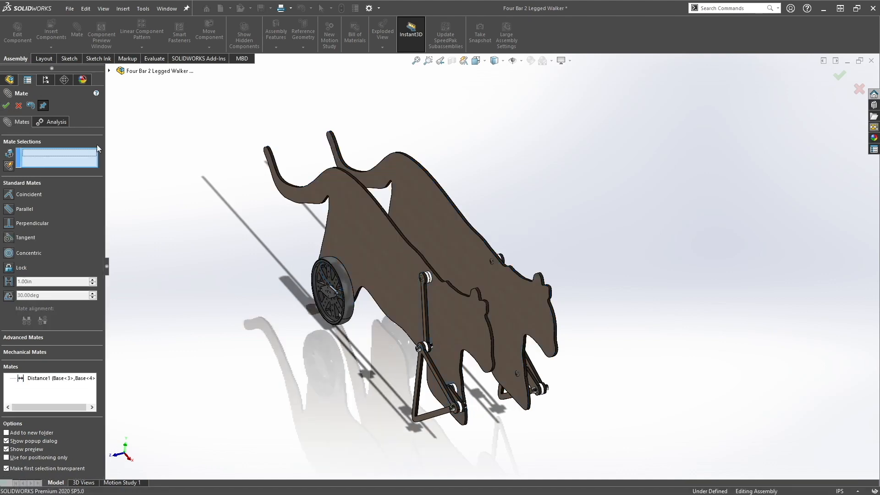
click(6, 106)
Step: Check the spaced body plates from both sides and save the walker assembly
middle_drag(222, 269, 294, 339)
click(366, 285)
middle_drag(392, 228, 397, 296)
click(191, 188)
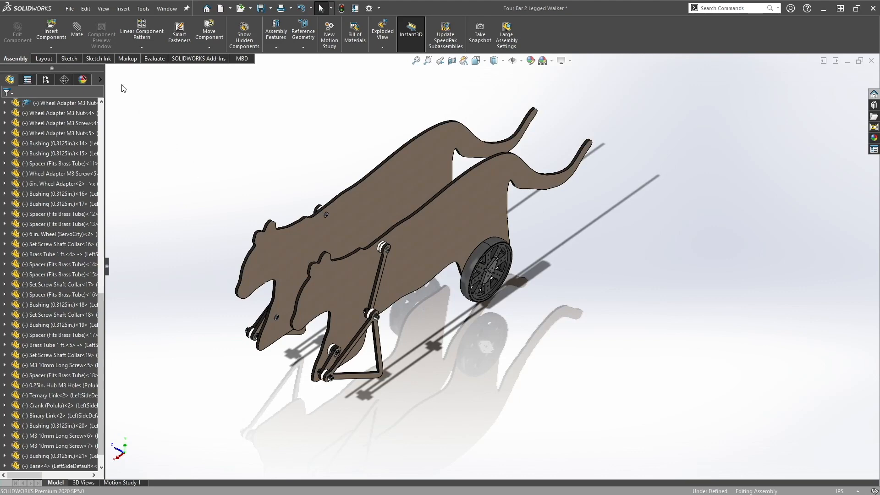
click(70, 8)
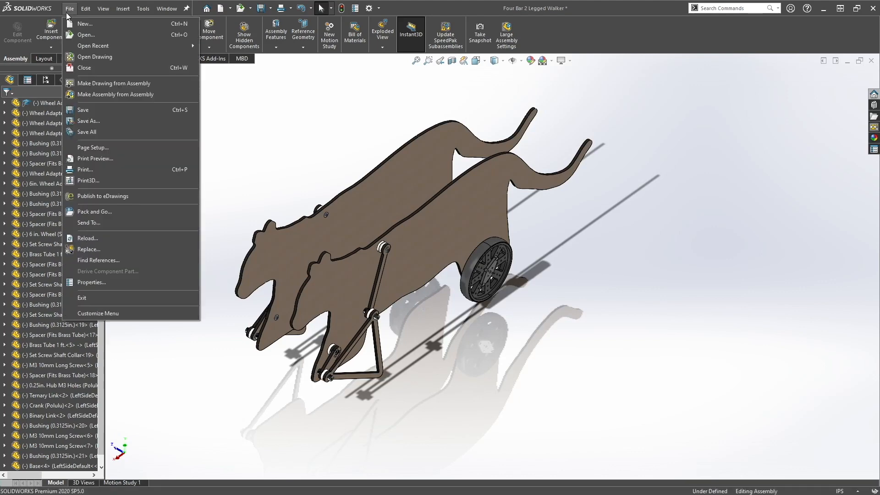
click(95, 112)
click(185, 144)
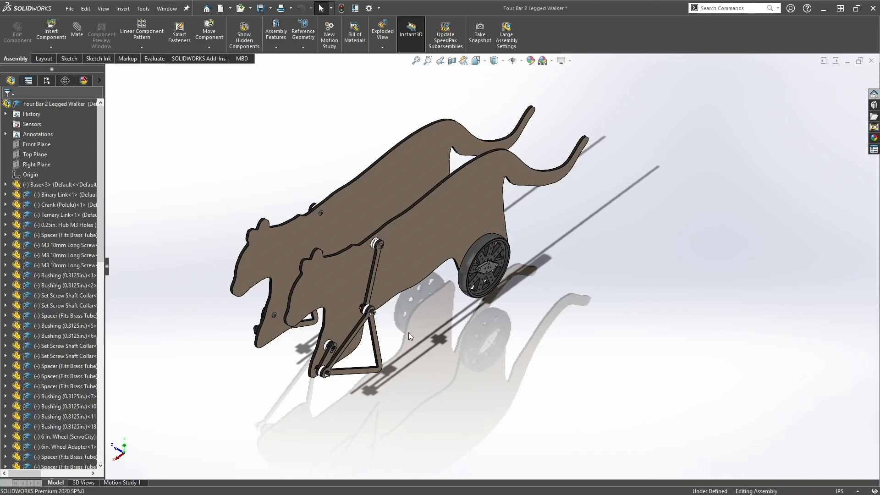
Step: Measure the distance between the crank hubs on the two sides of the walker
scroll(409, 332, down, 5)
scroll(297, 367, down, 4)
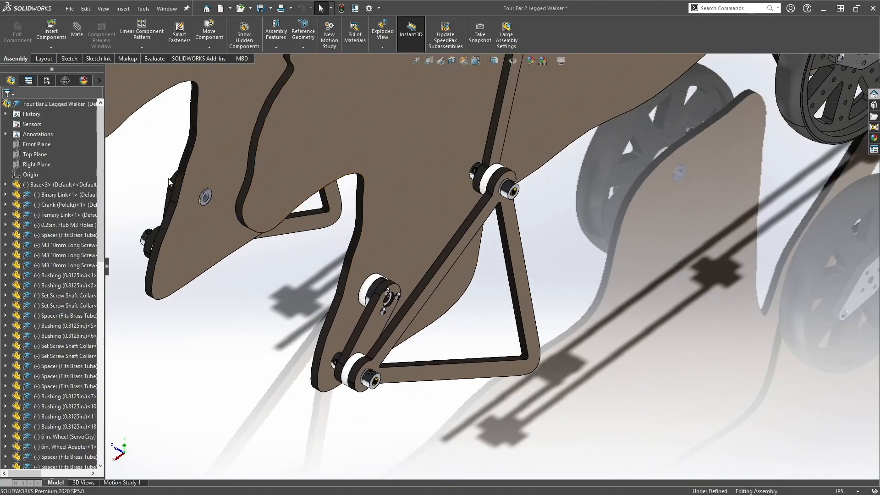
scroll(743, 211, up, 5)
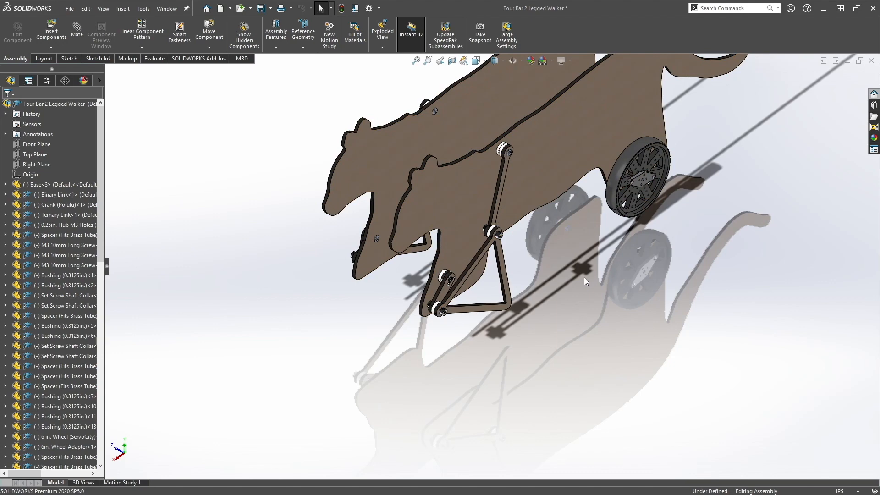
scroll(534, 261, down, 4)
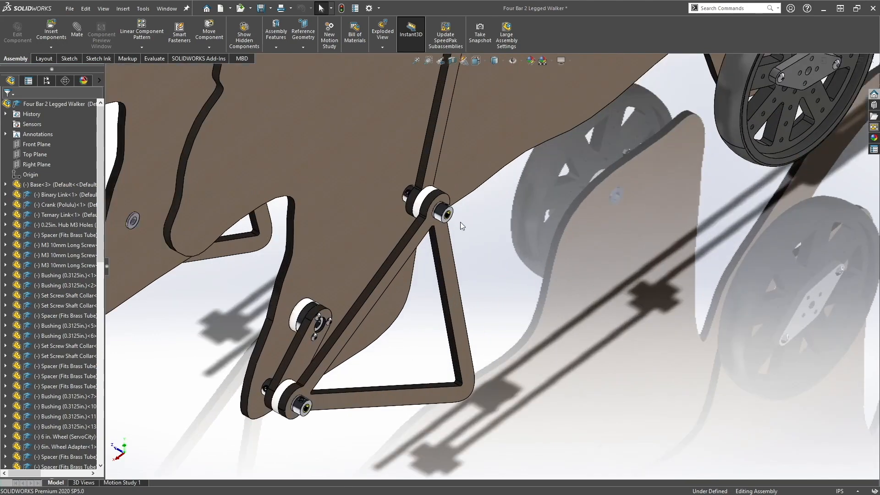
scroll(455, 235, down, 1)
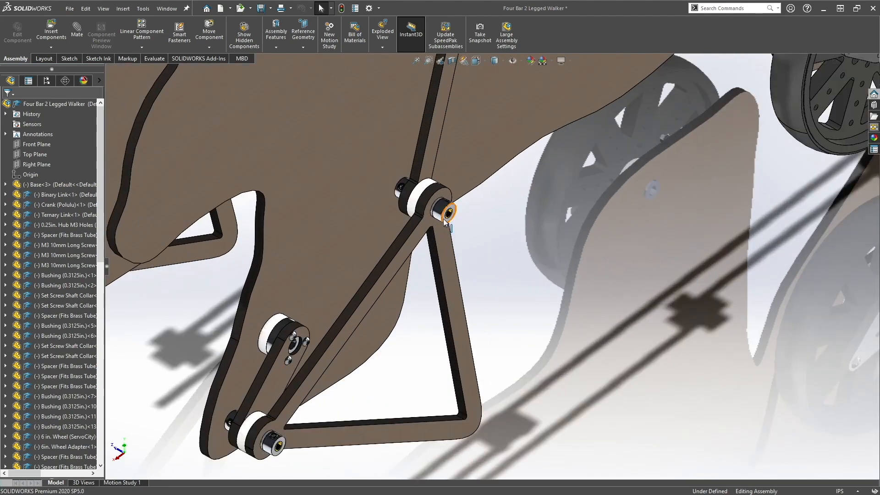
click(154, 58)
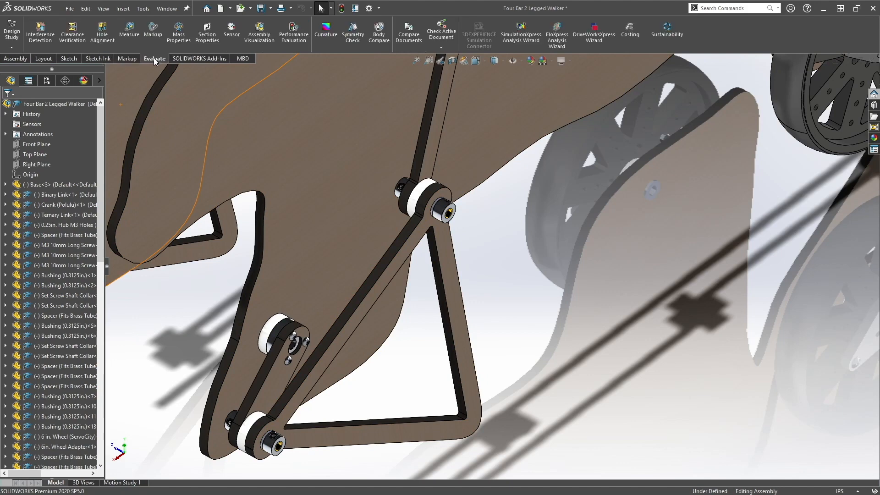
click(131, 31)
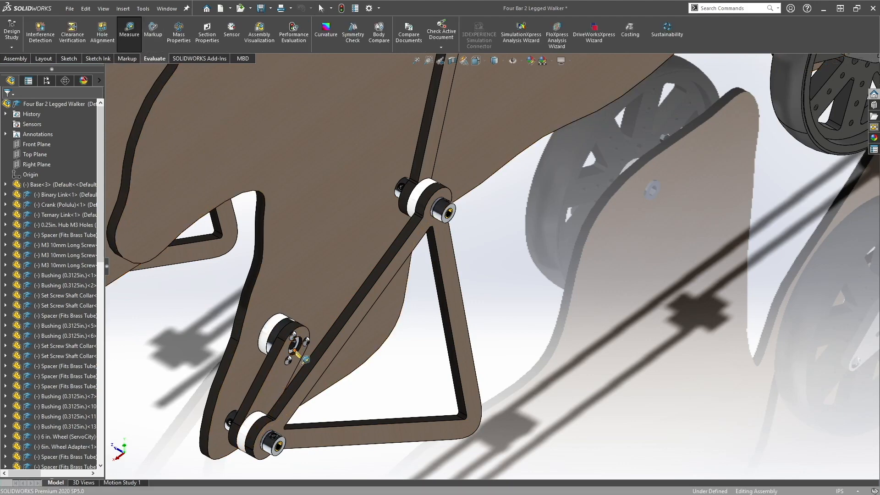
scroll(291, 346, down, 3)
click(353, 320)
scroll(229, 220, up, 5)
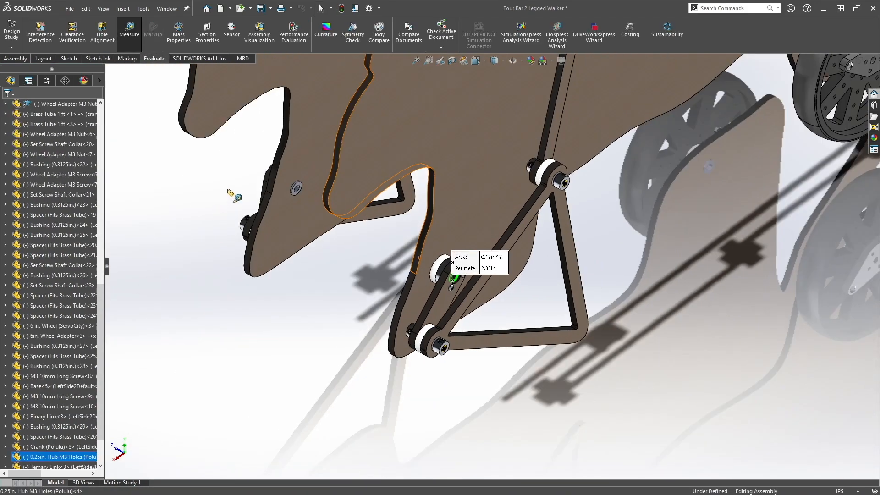
scroll(226, 194, down, 5)
middle_drag(393, 198, 440, 241)
click(384, 172)
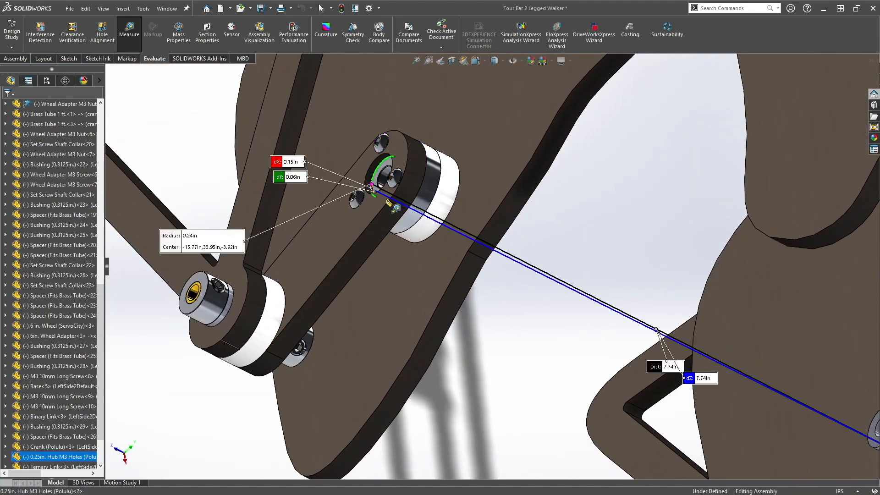
scroll(679, 364, up, 5)
middle_drag(680, 365, 552, 301)
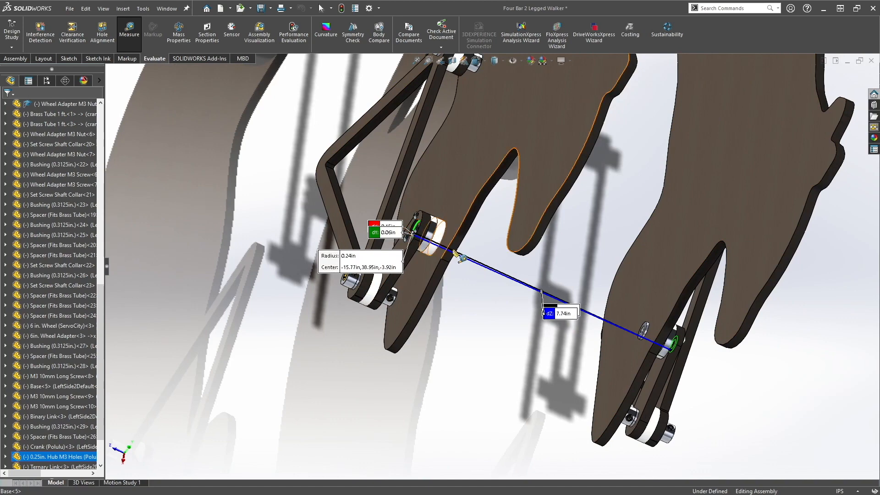
key(Escape)
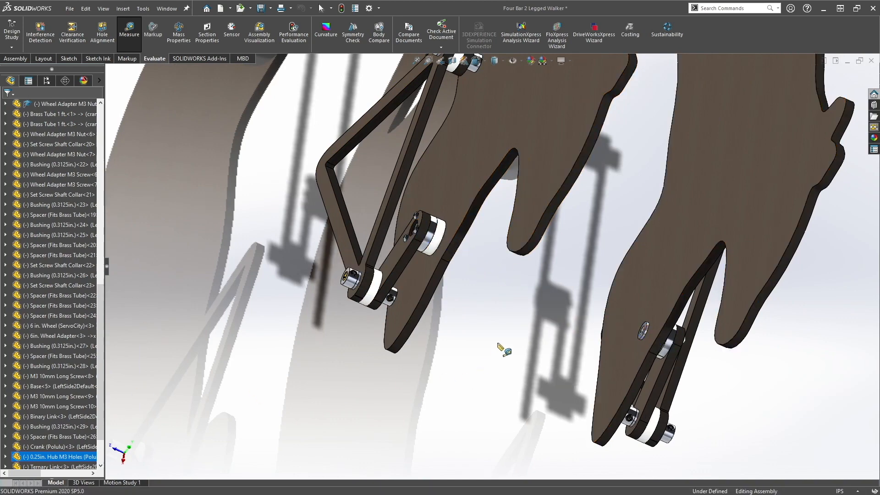
Step: Copy the brass tube from the joint between the long link and triangular link and place the copy nearby
scroll(504, 320, up, 3)
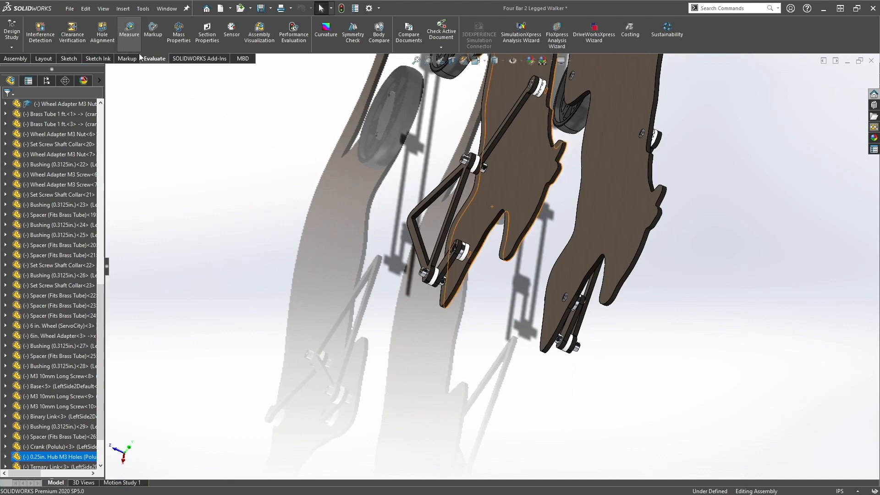
middle_drag(545, 305, 468, 291)
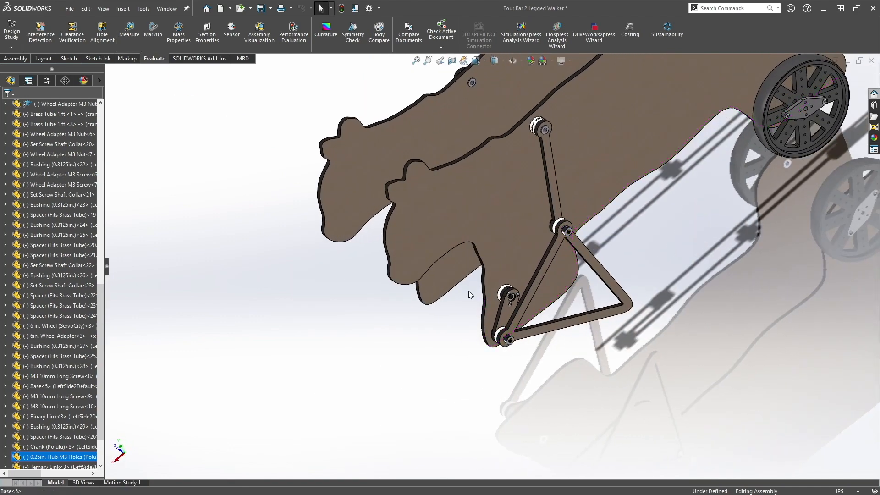
scroll(558, 271, down, 6)
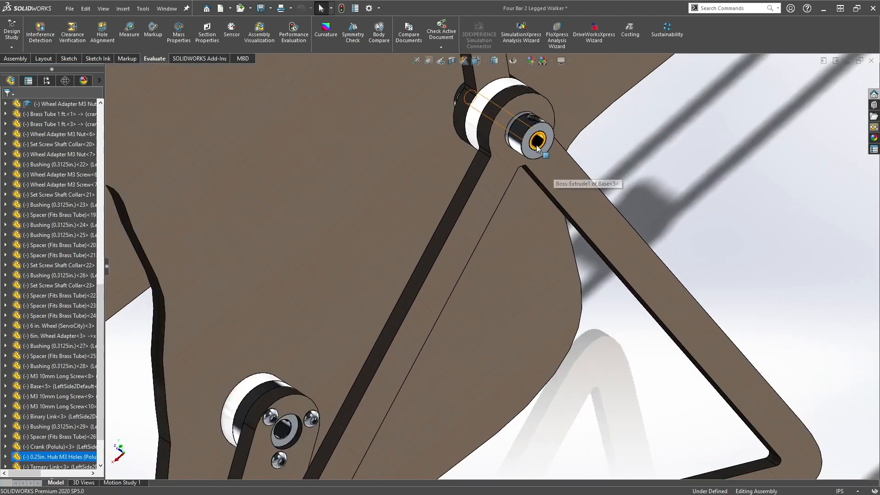
ctrl+drag(536, 141, 596, 442)
click(612, 387)
scroll(612, 386, up, 4)
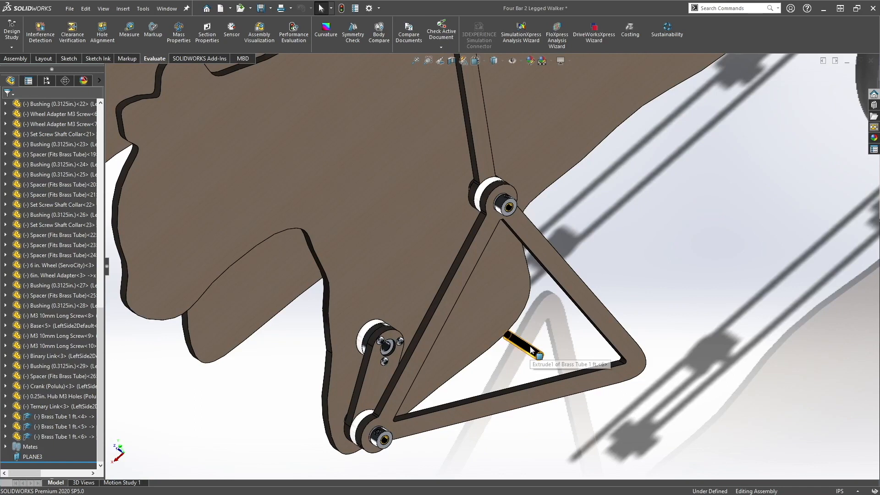
Step: Mate the copied brass tube concentric with the crank hub's bore and its end flush with the hub's outer face
drag(510, 350, 386, 349)
click(372, 362)
scroll(385, 350, down, 8)
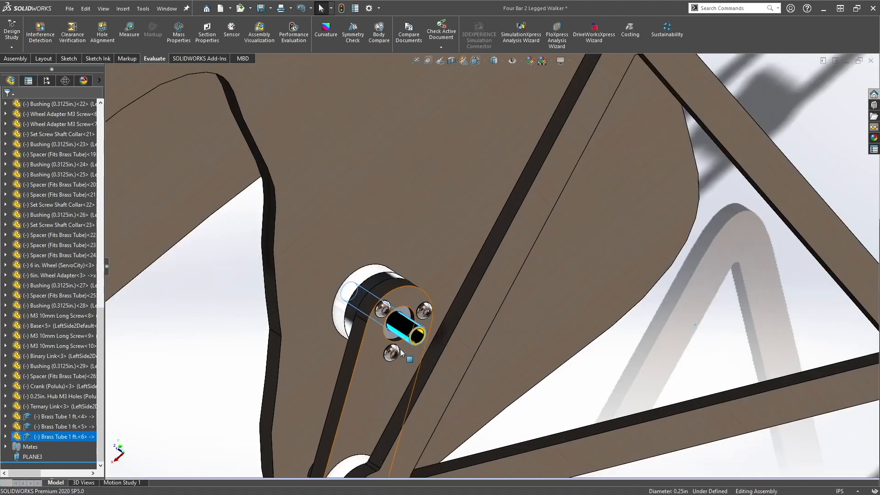
click(456, 307)
alt+drag(457, 307, 408, 287)
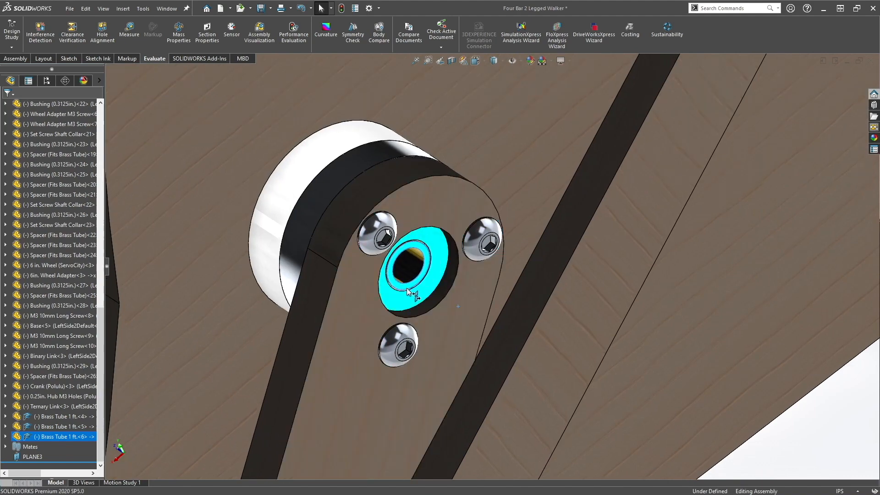
scroll(428, 291, up, 6)
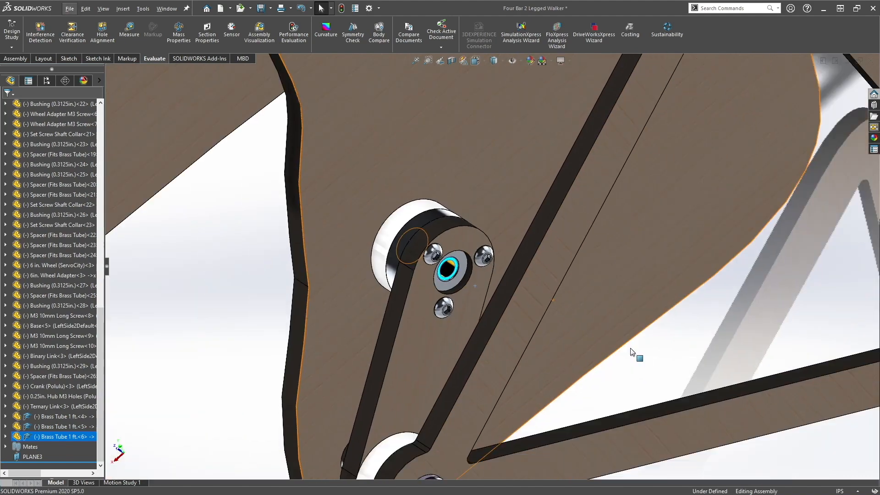
middle_drag(423, 282, 485, 242)
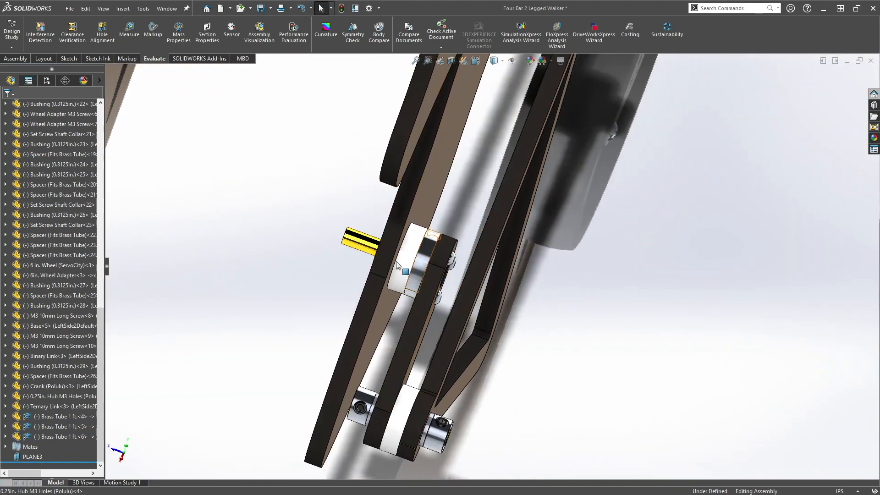
scroll(476, 259, up, 4)
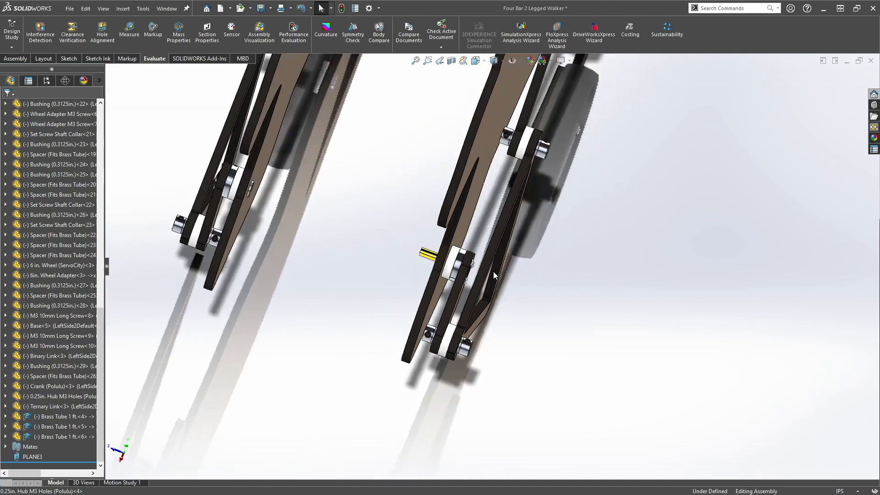
middle_drag(388, 261, 353, 257)
scroll(604, 273, down, 3)
Step: Open the copied tube's part, add a configuration named turningcrank, and return to the assembly
right_click(504, 268)
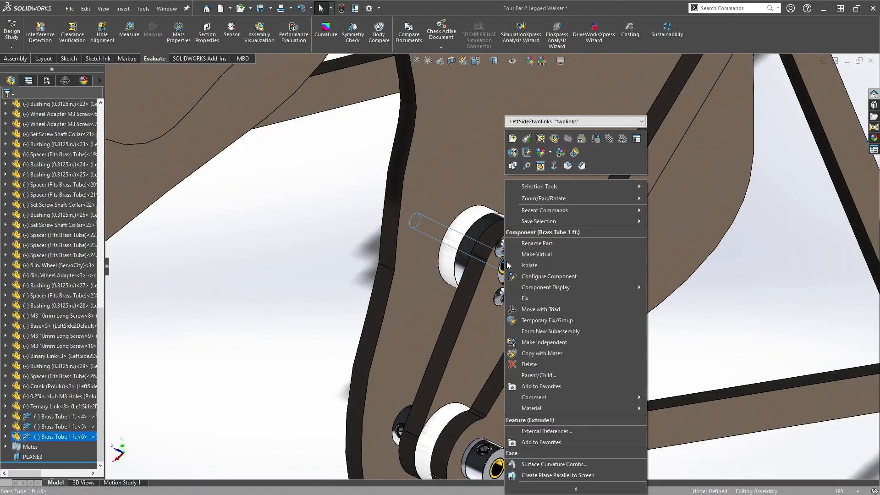
click(512, 139)
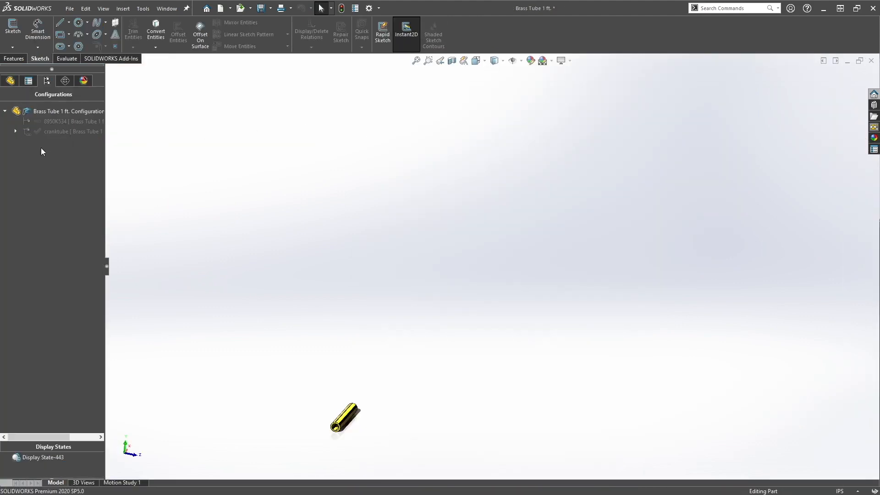
right_click(50, 110)
click(77, 128)
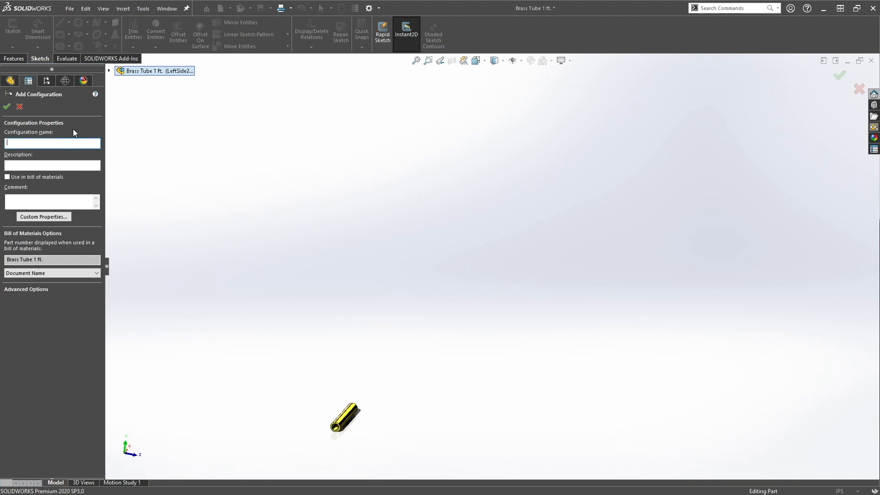
text(turningcrank)
key(Return)
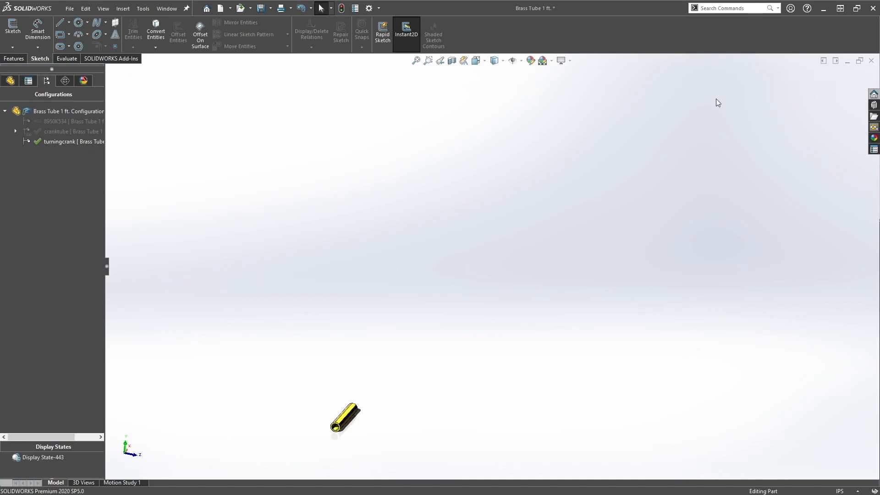
click(871, 61)
Step: Select the turningcrank configuration for the brass tube in the crank hub
click(387, 232)
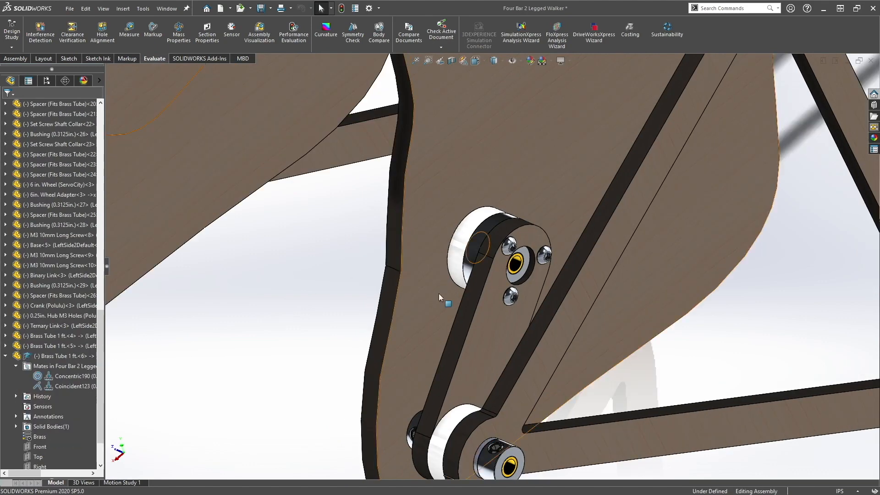
click(516, 265)
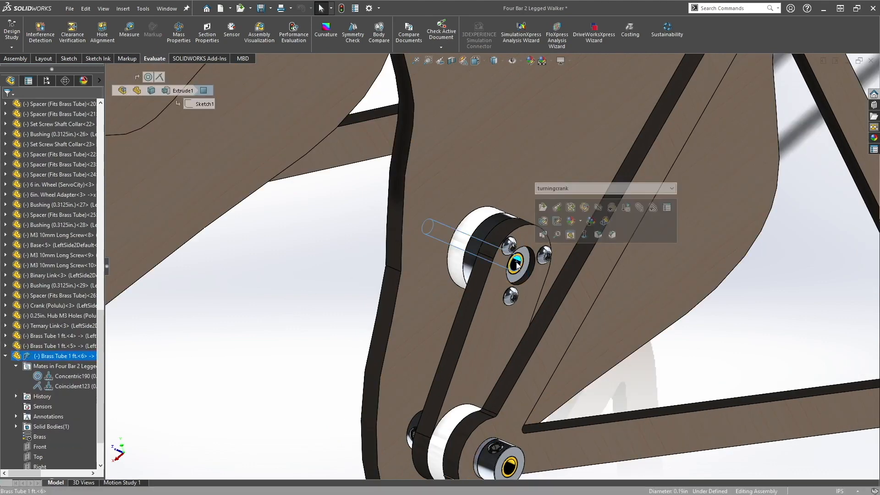
click(556, 188)
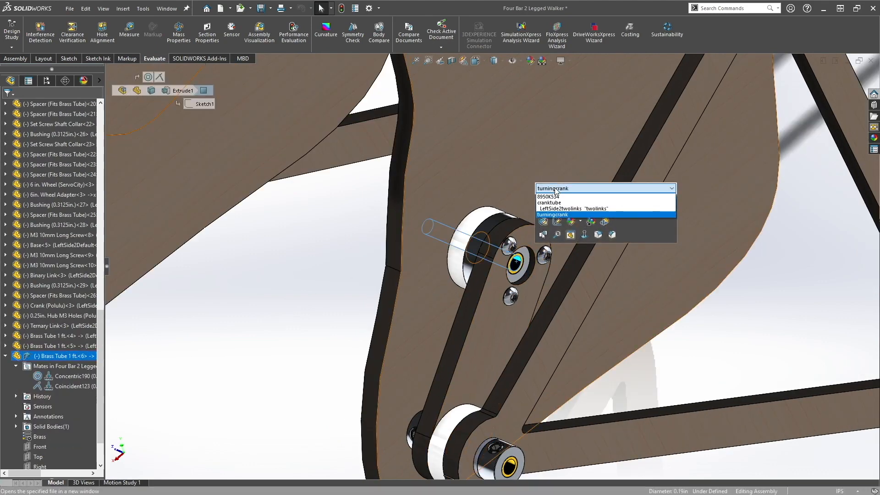
click(561, 215)
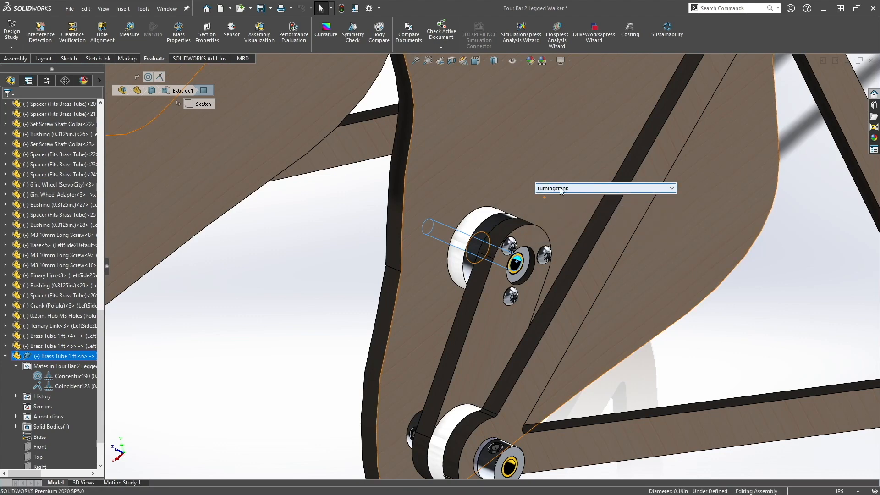
click(561, 189)
click(562, 213)
Step: Edit the crank tube within the assembly and start its extrusion from the outer face of the crank hub it sits in
right_click(563, 212)
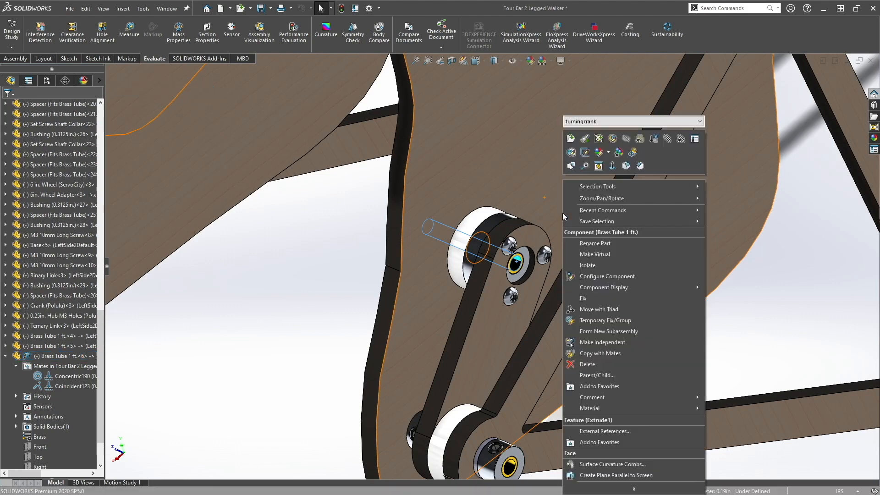
click(346, 247)
right_click(515, 267)
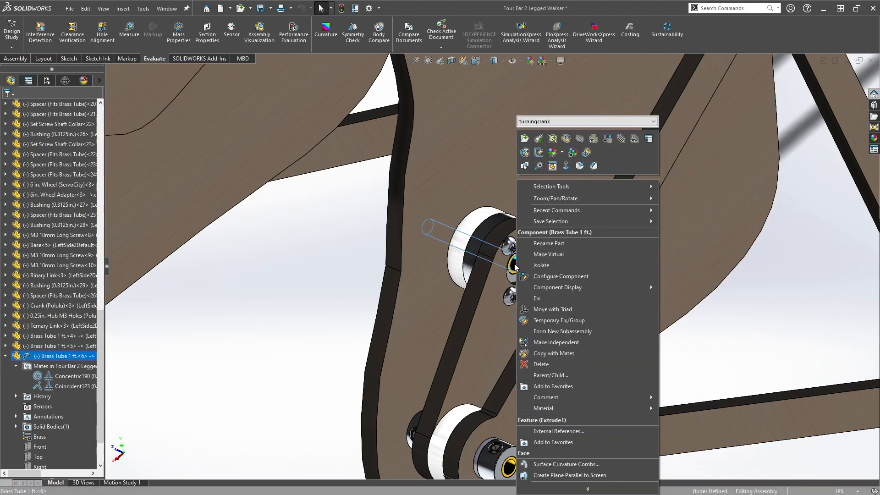
click(511, 266)
right_click(510, 266)
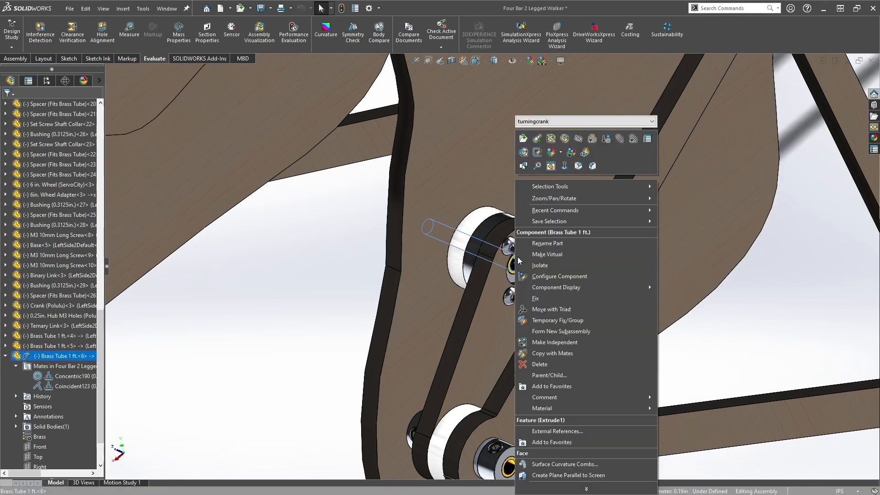
click(565, 139)
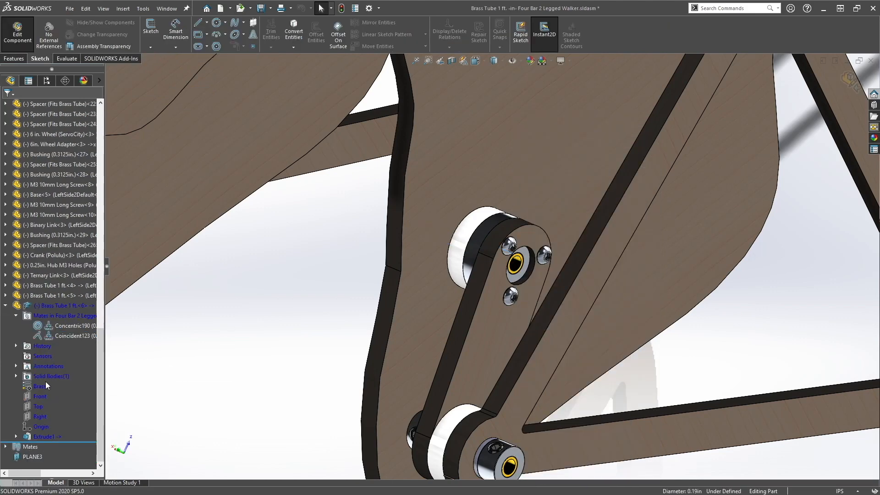
click(39, 437)
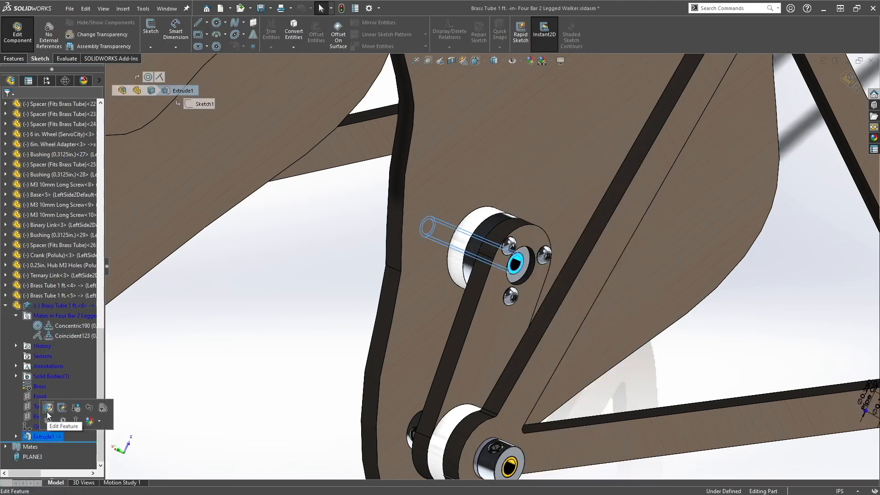
click(50, 416)
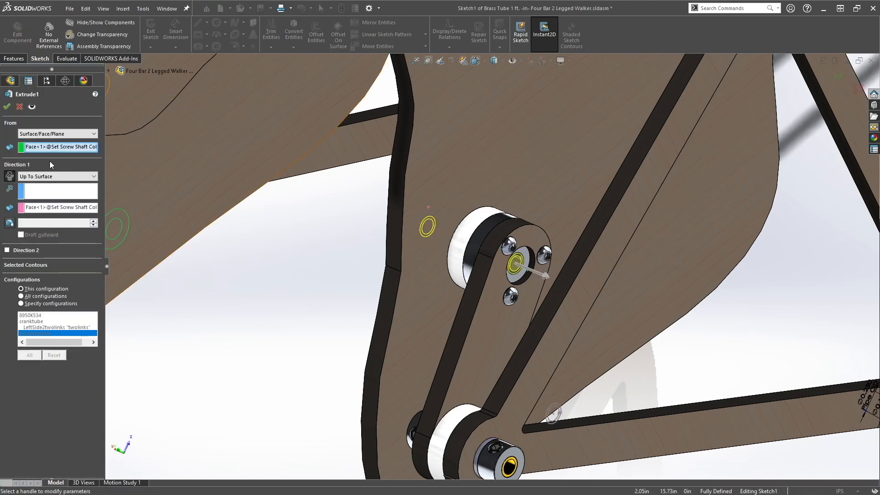
click(36, 148)
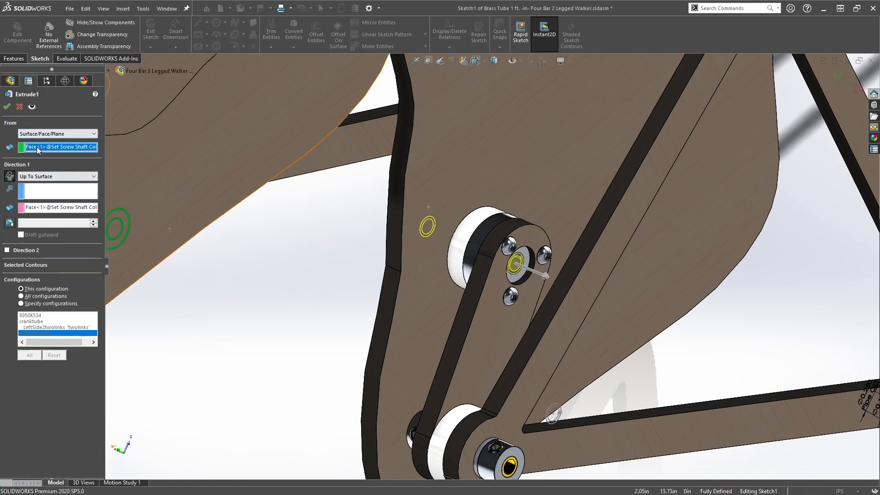
click(523, 252)
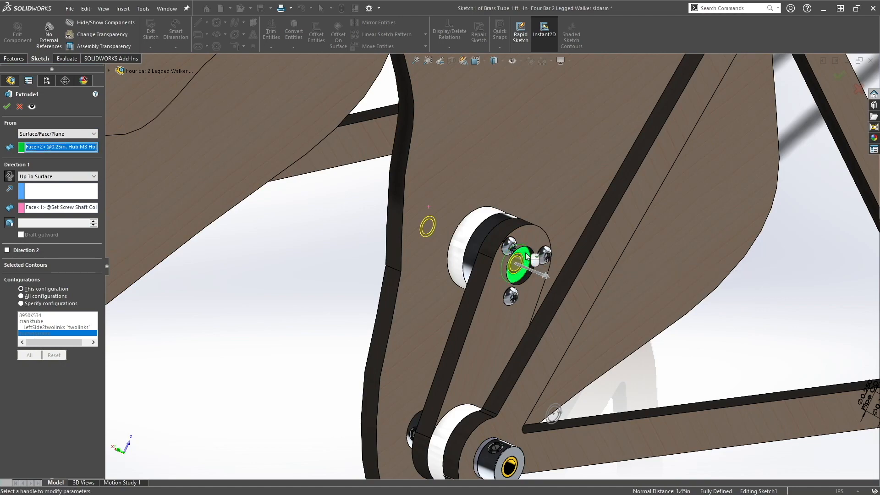
Step: Extend the tube's extrusion up to the outer face of the crank hub on the opposite side of the walker
scroll(246, 221, up, 5)
scroll(332, 223, down, 4)
middle_drag(312, 219, 403, 251)
click(63, 208)
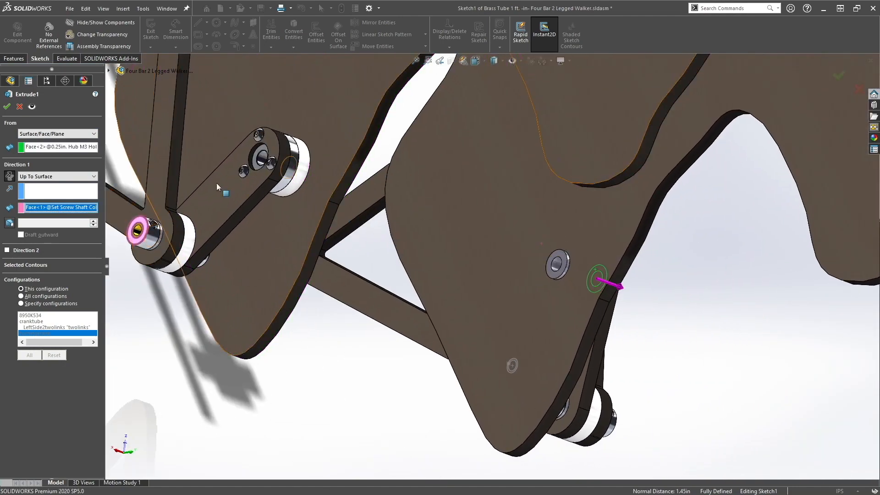
scroll(275, 160, down, 6)
click(385, 169)
scroll(384, 170, up, 5)
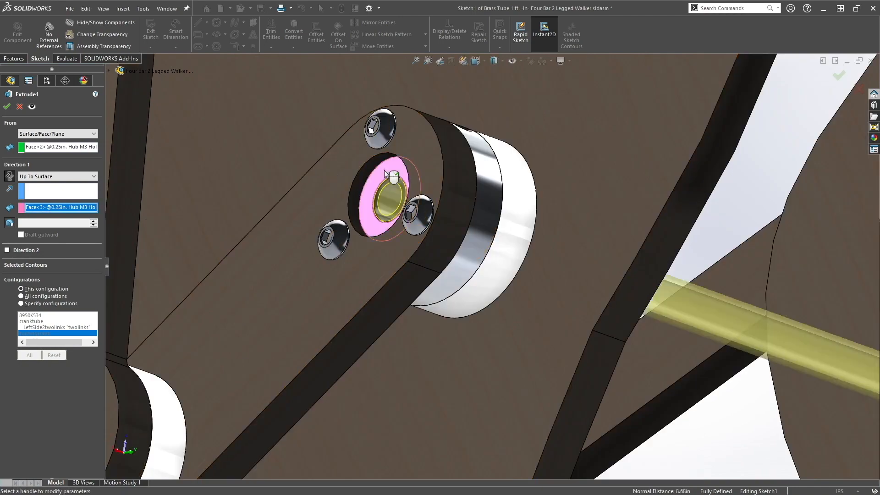
Step: Reverse the tube's extrusion direction, specify the turningcrank configuration for the change, and finish editing the tube in the assembly
scroll(557, 282, up, 6)
middle_drag(679, 348, 573, 316)
scroll(727, 345, down, 7)
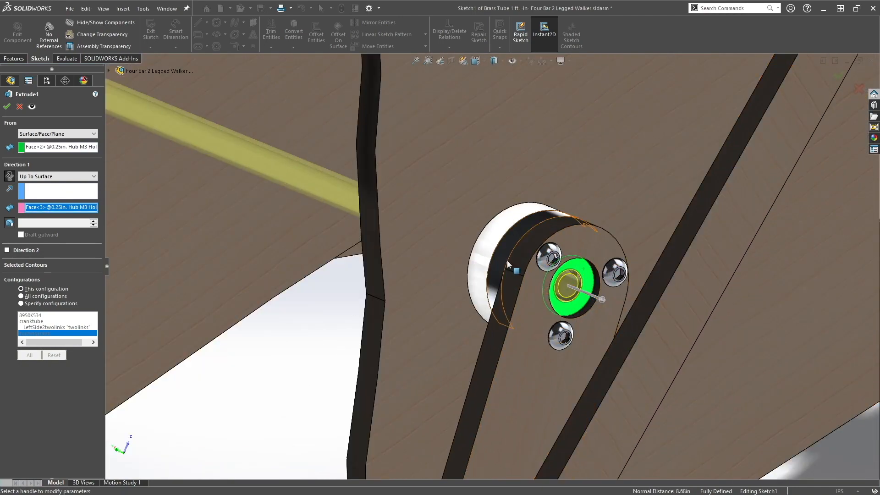
click(8, 178)
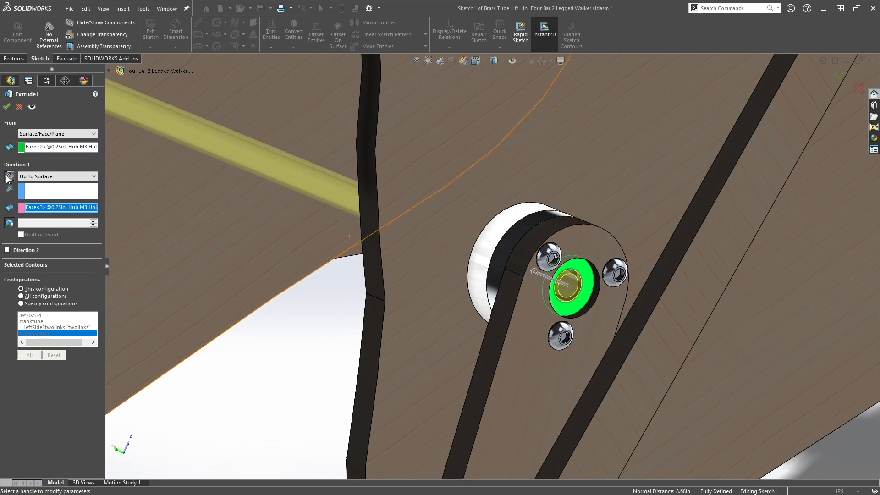
click(21, 303)
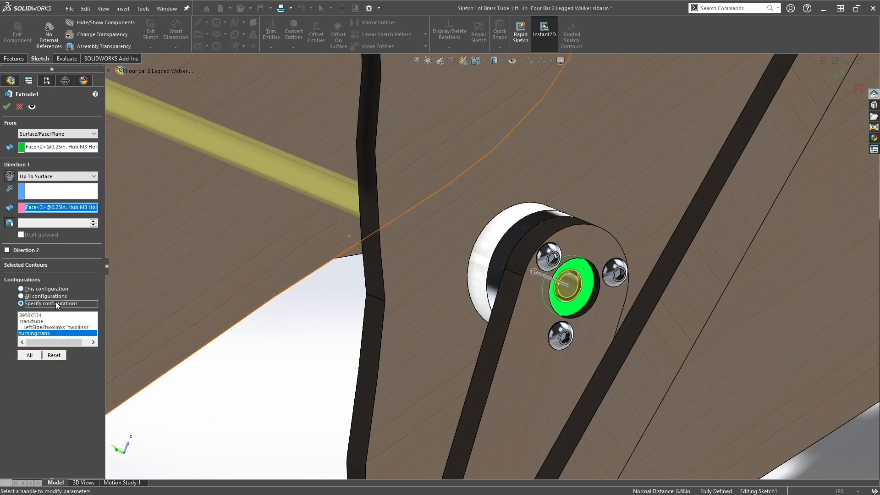
click(36, 334)
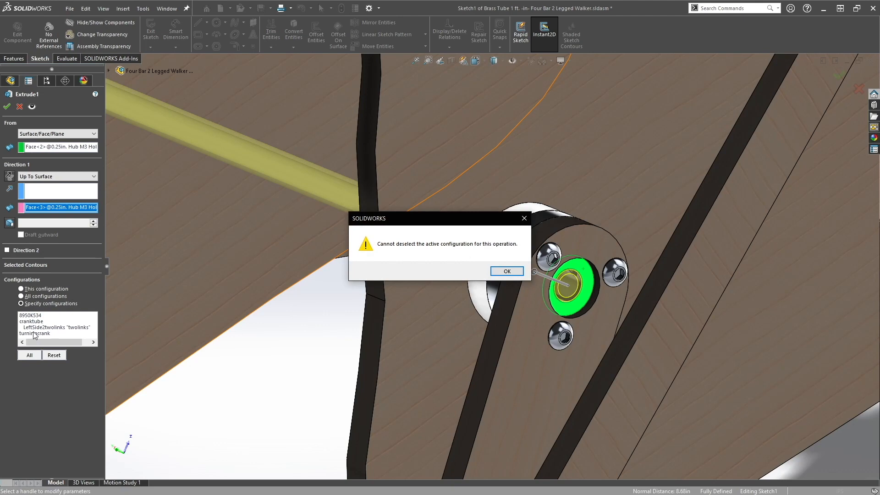
click(493, 275)
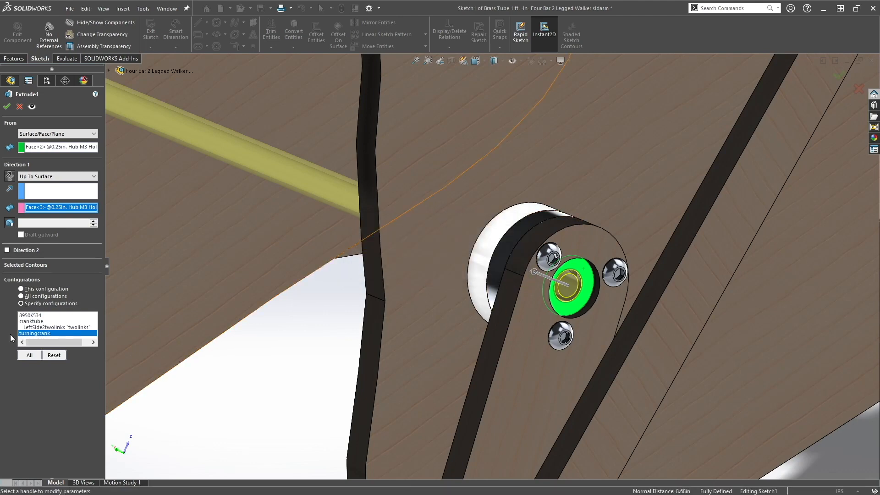
click(7, 106)
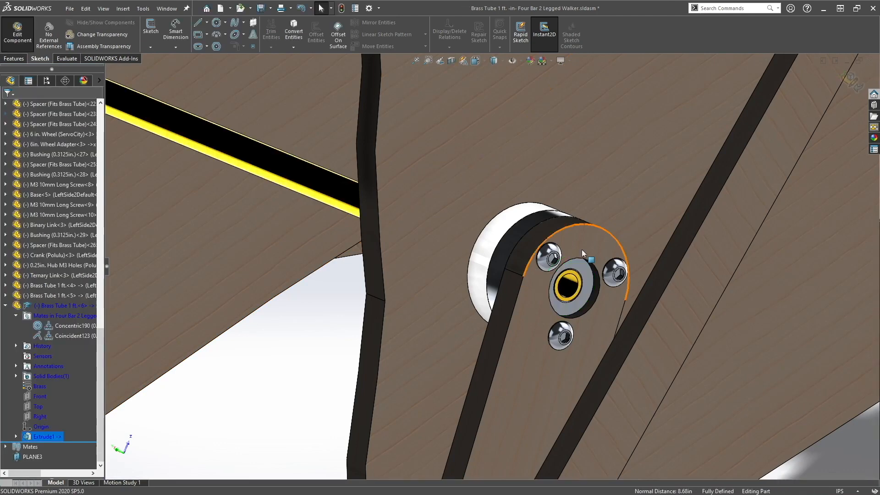
scroll(546, 229, up, 2)
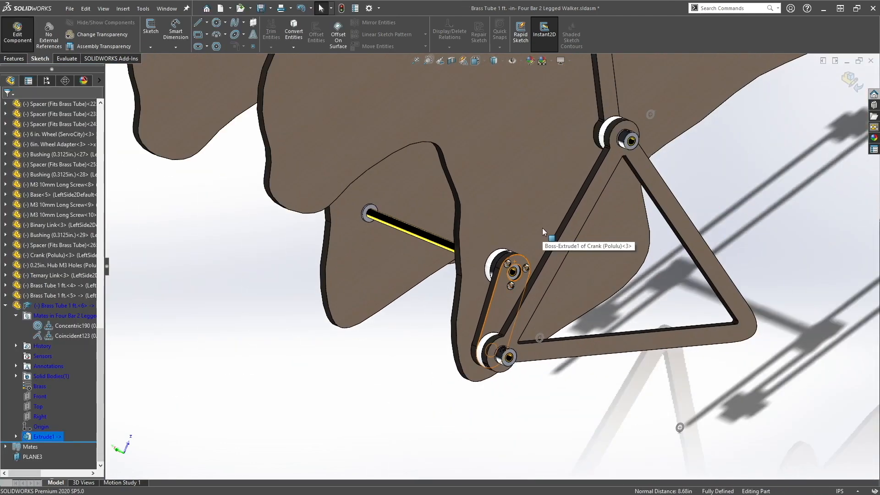
click(852, 81)
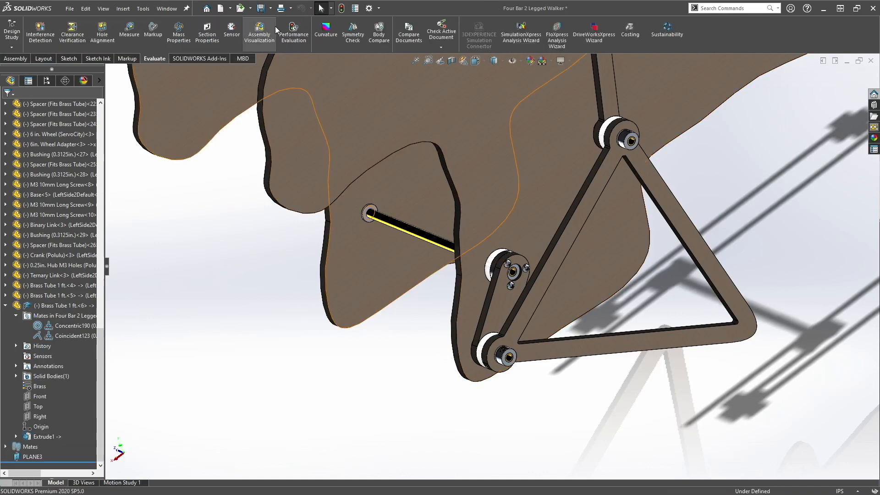
Step: Rebuild the assembly and flip the alignment of the coincident mate between the turningcrank brass tube and the crank hub
click(343, 10)
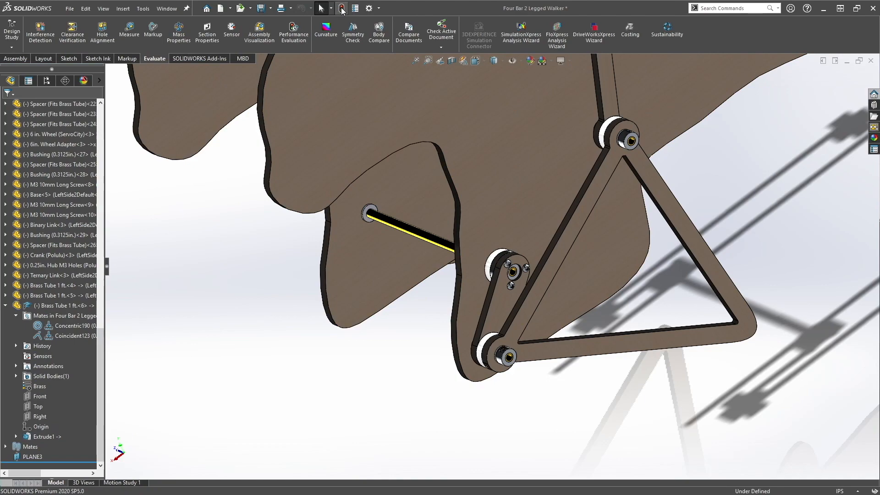
middle_drag(425, 324, 748, 172)
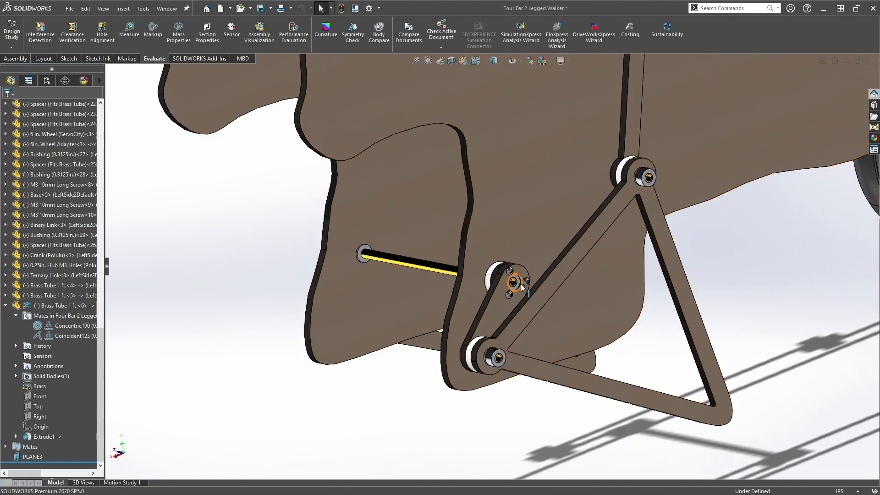
click(504, 355)
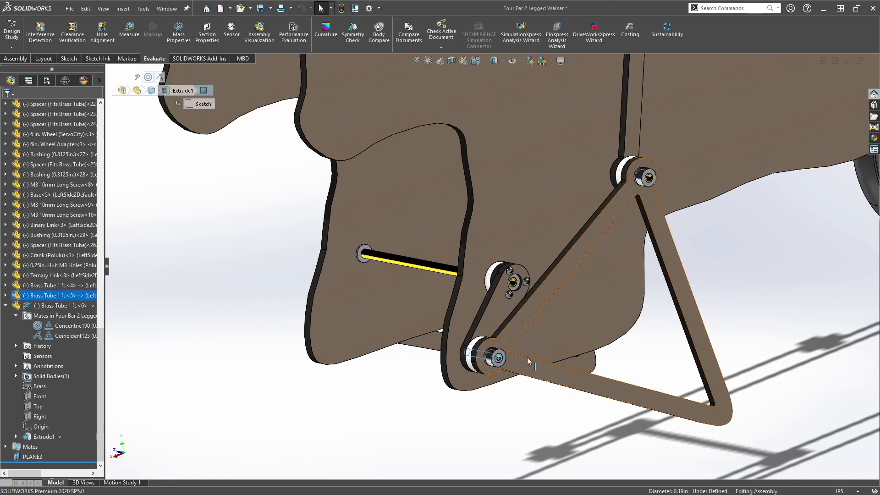
scroll(504, 353, down, 5)
click(499, 321)
click(61, 336)
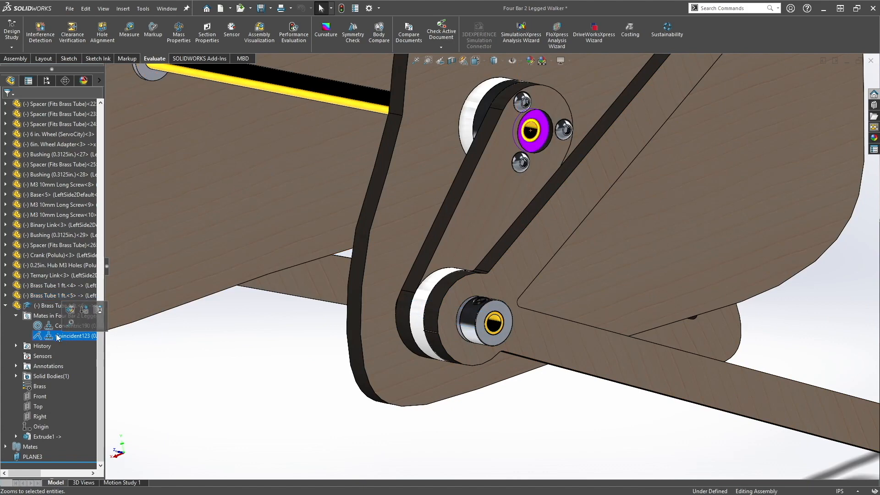
right_click(53, 338)
click(91, 321)
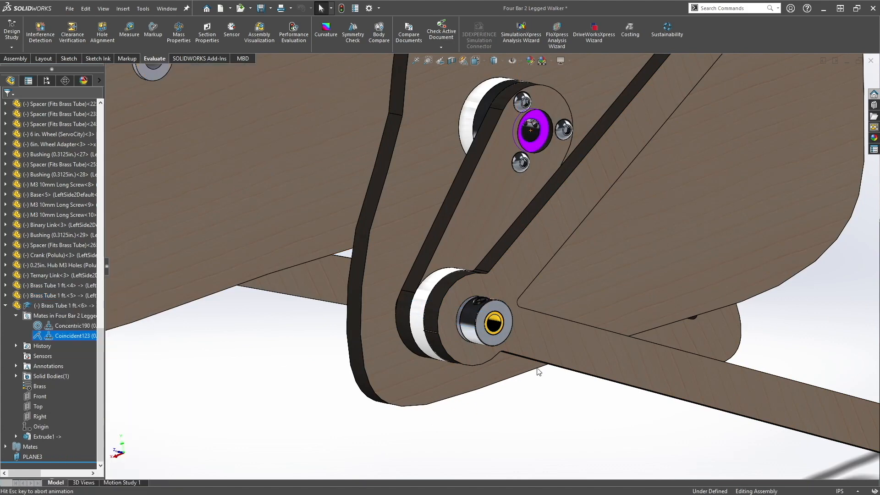
click(468, 265)
scroll(596, 284, up, 5)
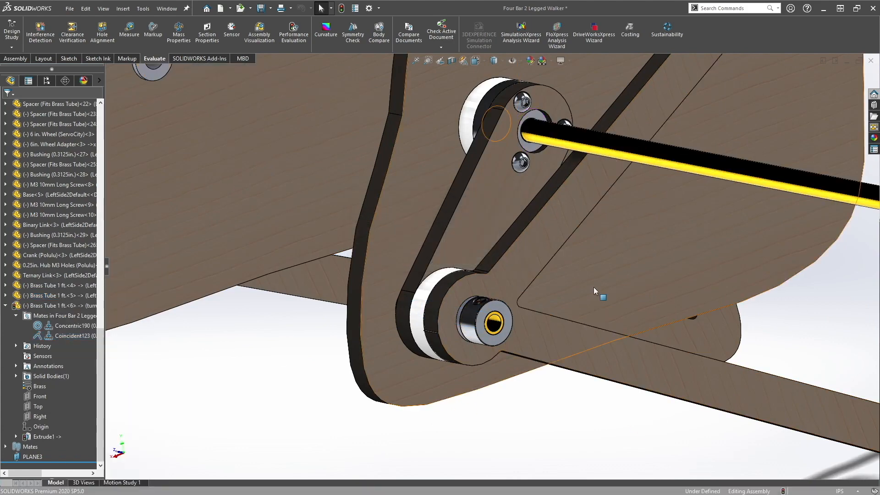
Step: Flip the alignment of the coincident mate holding the short brass tube in the shaft collar below the crank hub
scroll(495, 281, down, 6)
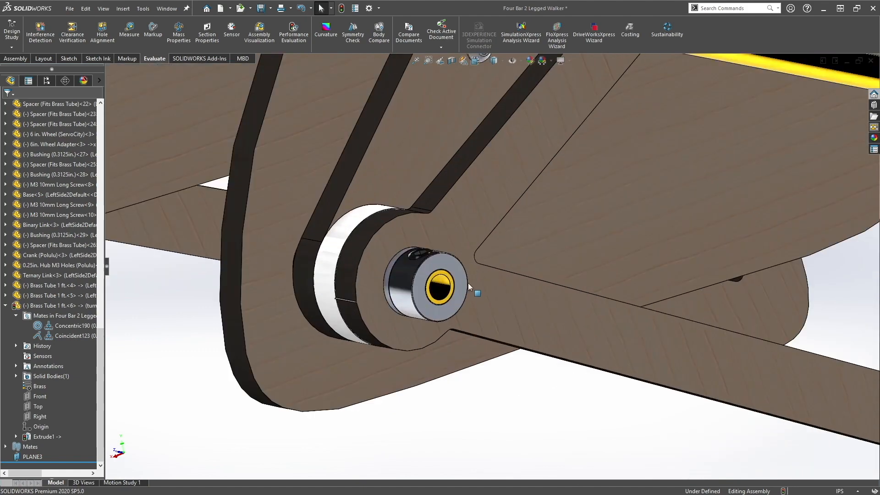
right_click(436, 289)
right_click(46, 298)
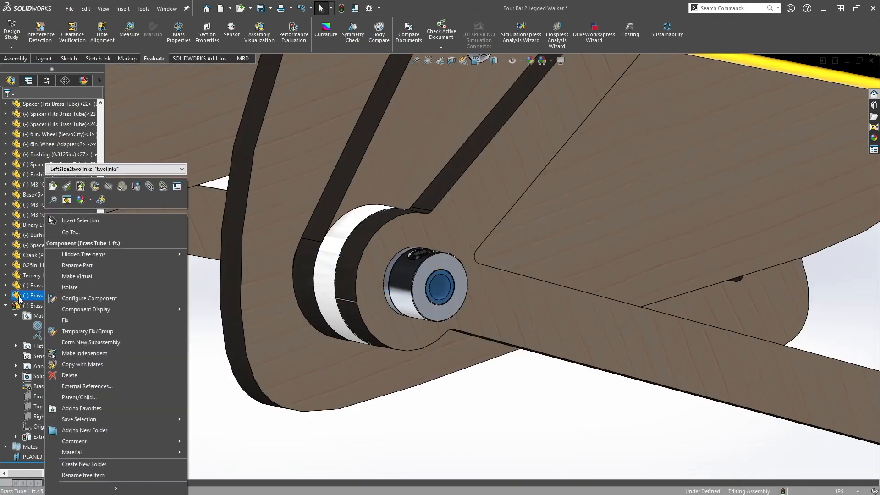
click(5, 296)
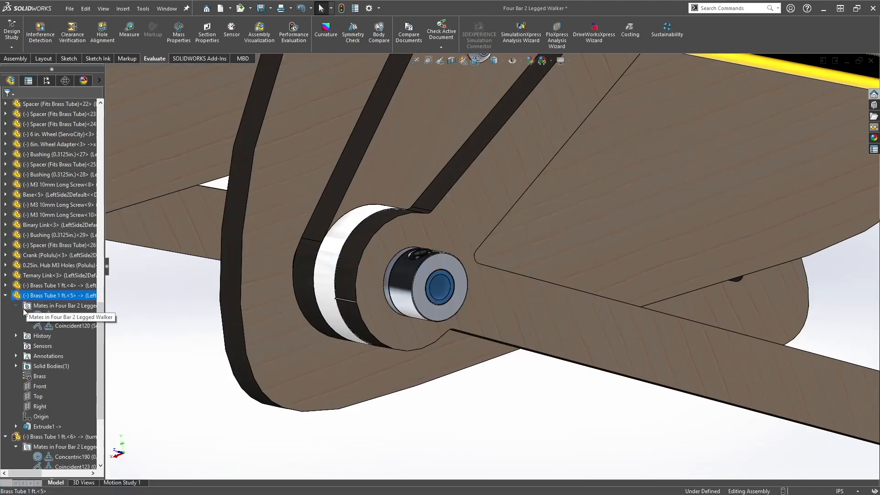
right_click(49, 324)
click(507, 315)
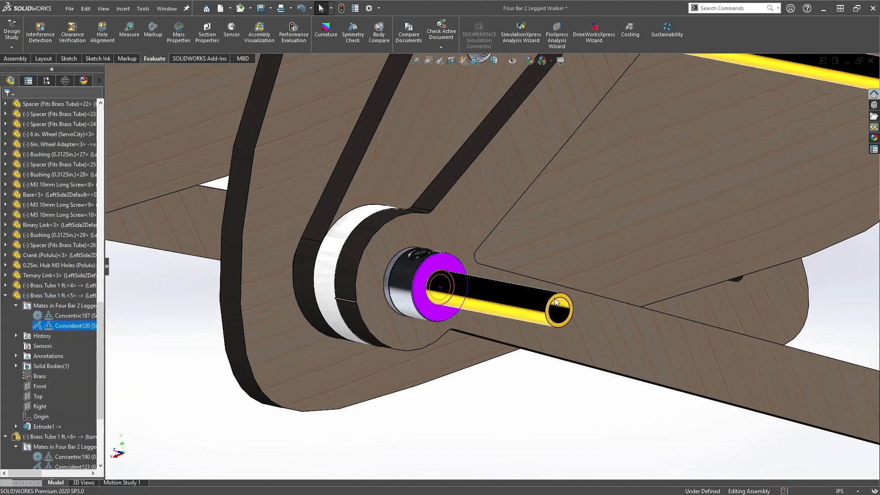
key(Return)
Step: Delete the short brass tube's concentric and coincident mates and pull the tube out of its shaft collar
scroll(524, 322, up, 5)
click(494, 276)
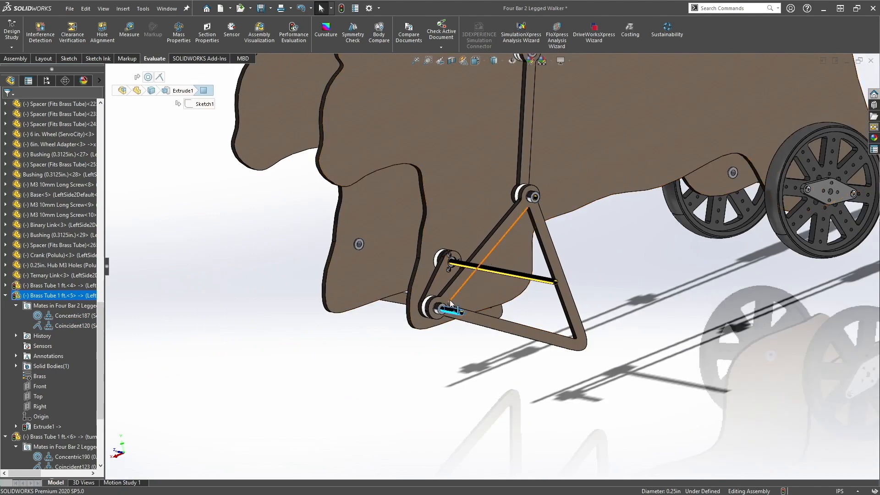
scroll(450, 300, down, 5)
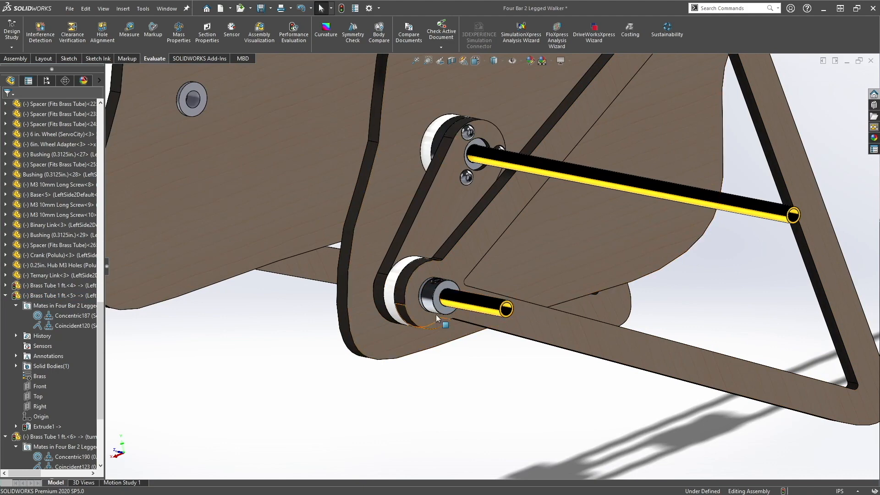
click(479, 306)
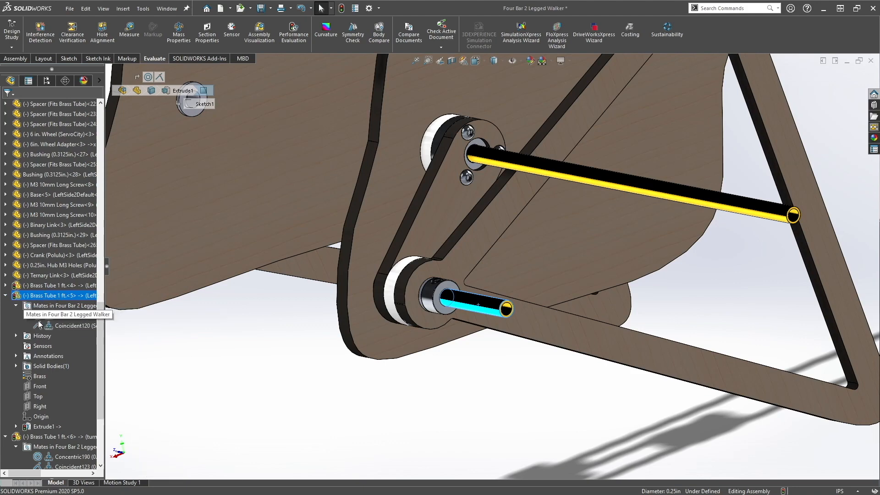
click(51, 315)
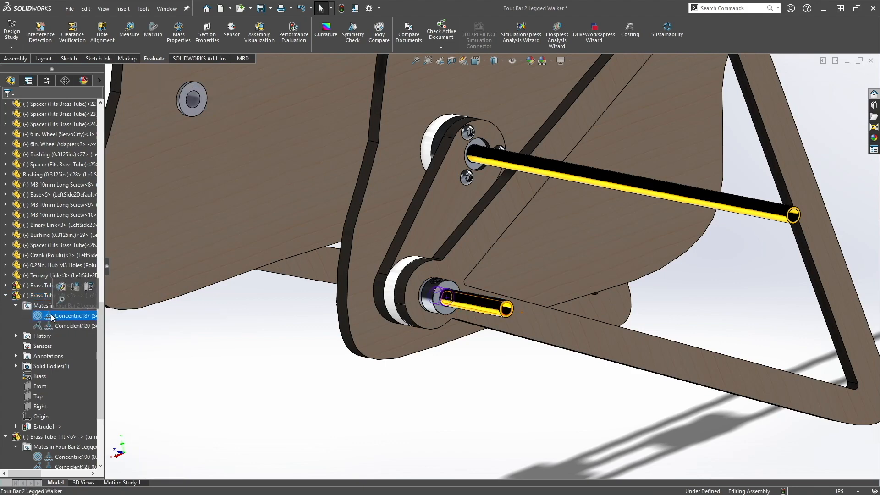
ctrl+click(54, 325)
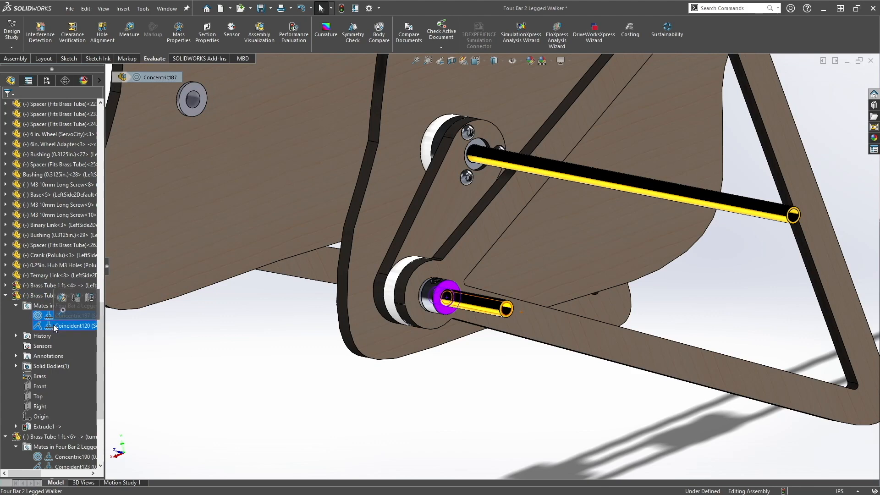
key(Delete)
key(Return)
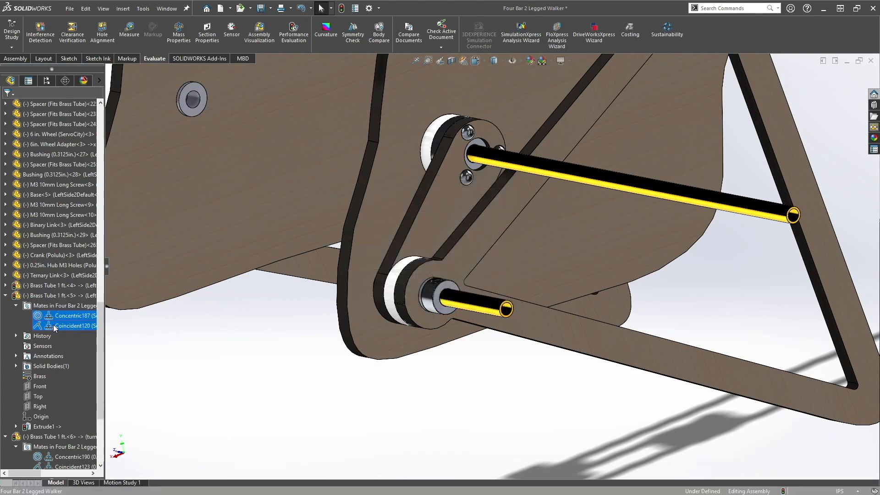
drag(472, 304, 400, 347)
Step: Mate the freed short brass tube concentric with the bore of the set screw shaft collar
scroll(452, 349, up, 2)
scroll(452, 347, down, 4)
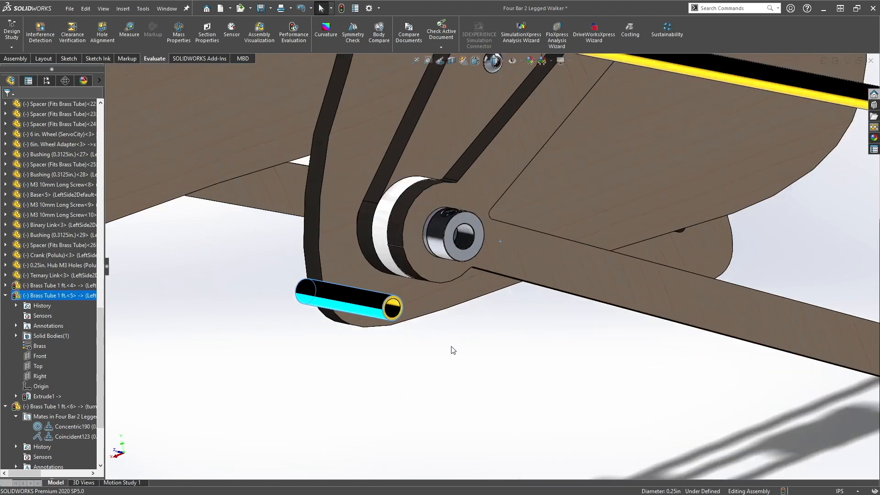
scroll(525, 187, up, 4)
scroll(562, 164, up, 3)
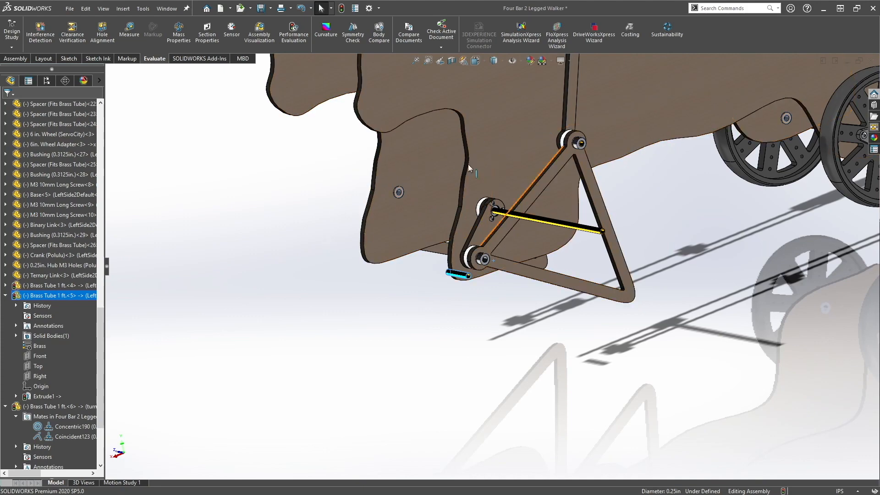
scroll(542, 223, down, 3)
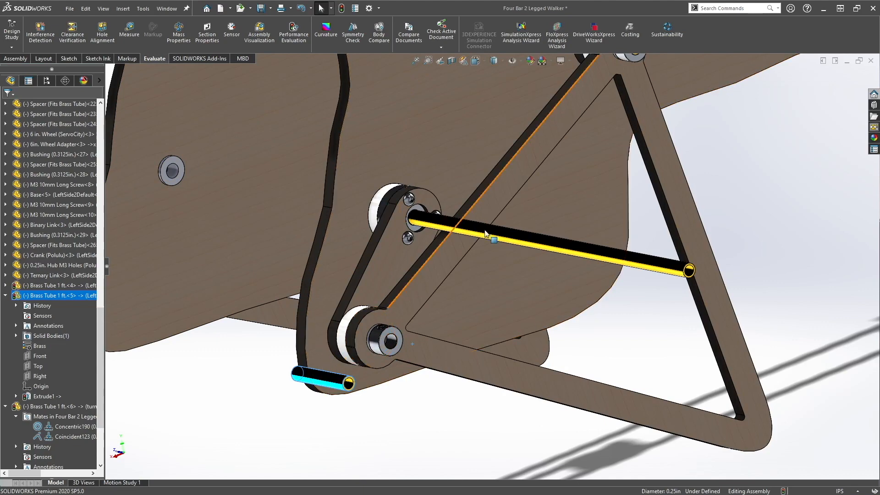
scroll(416, 253, up, 2)
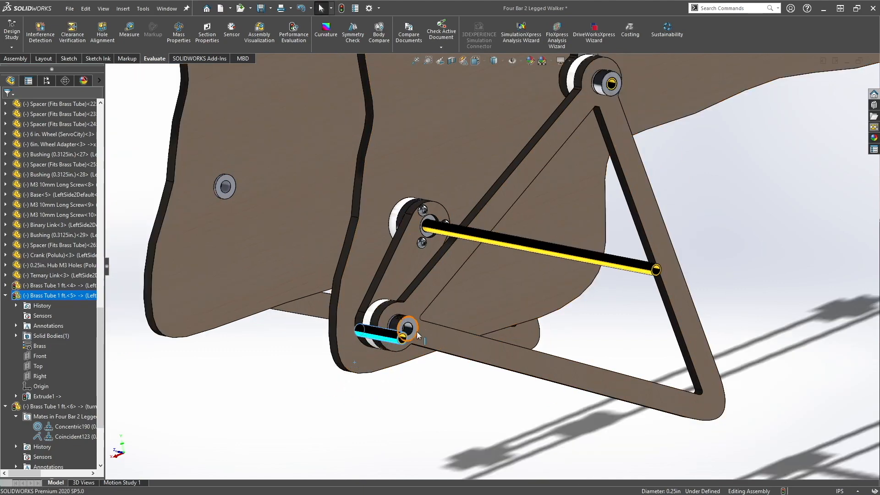
scroll(417, 332, down, 6)
click(368, 310)
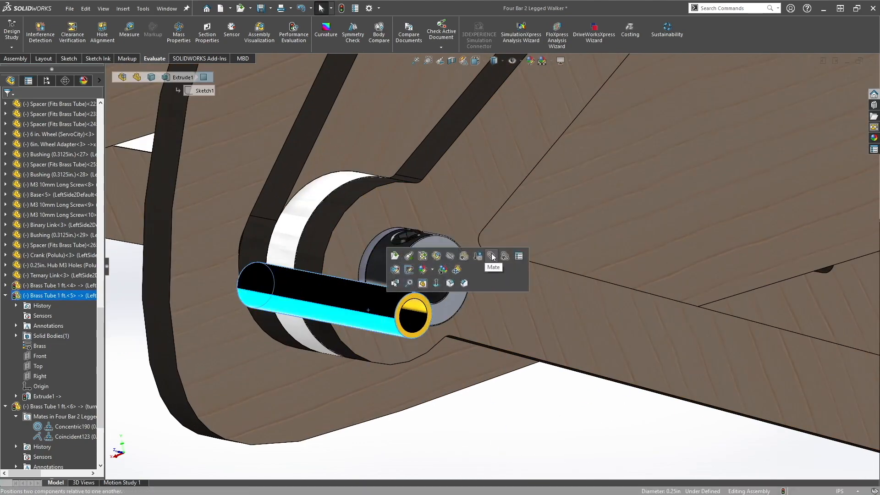
key(m)
click(441, 278)
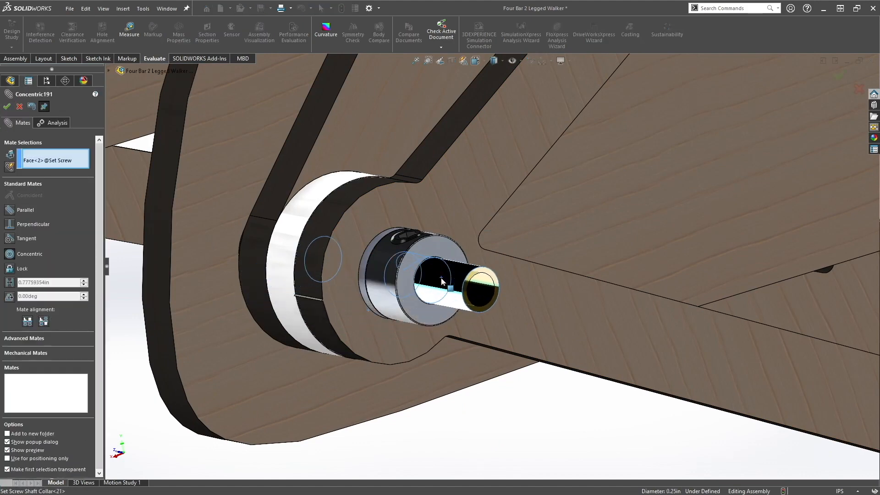
click(555, 292)
Step: Add a coincident mate between the short tube's outer end face and the collar's outer face, and finish mating
click(480, 309)
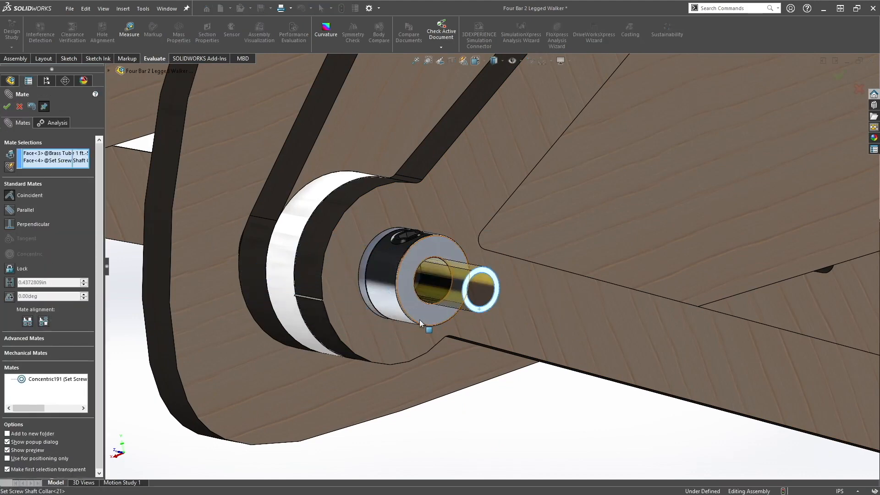
click(438, 307)
click(7, 106)
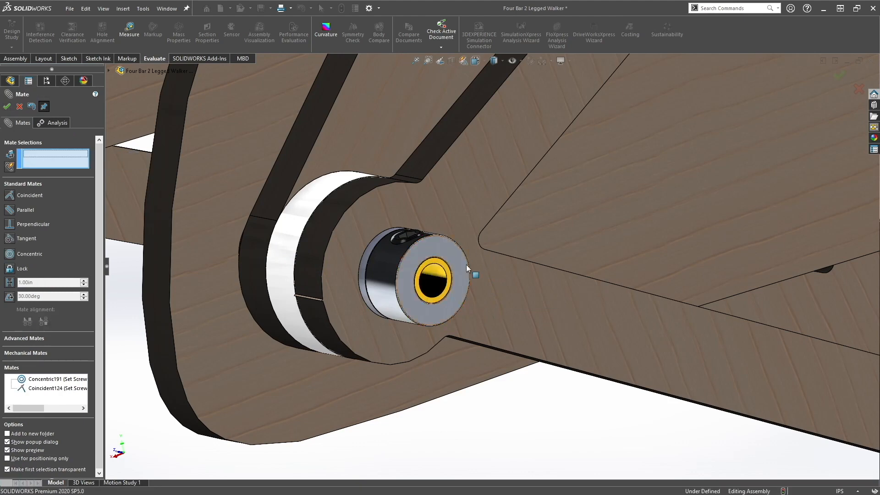
scroll(477, 252, up, 5)
scroll(599, 141, down, 5)
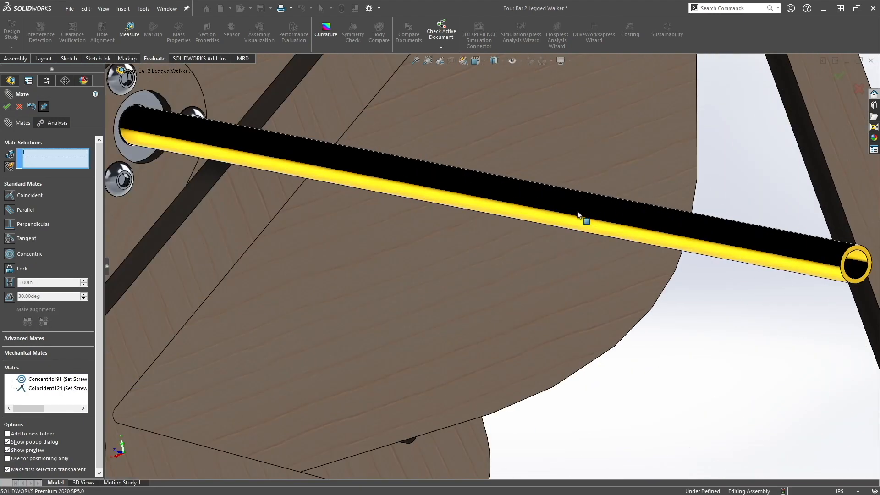
click(19, 107)
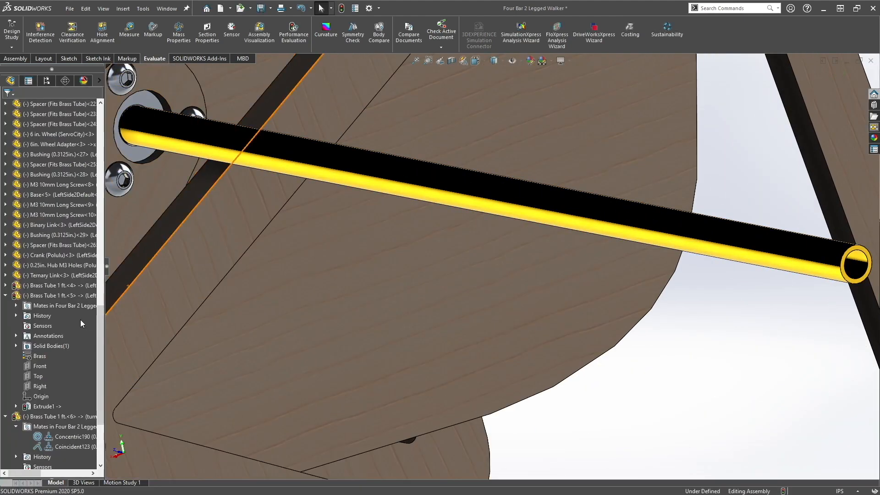
Step: Delete the concentric and coincident mates of the long turningcrank brass tube
click(325, 172)
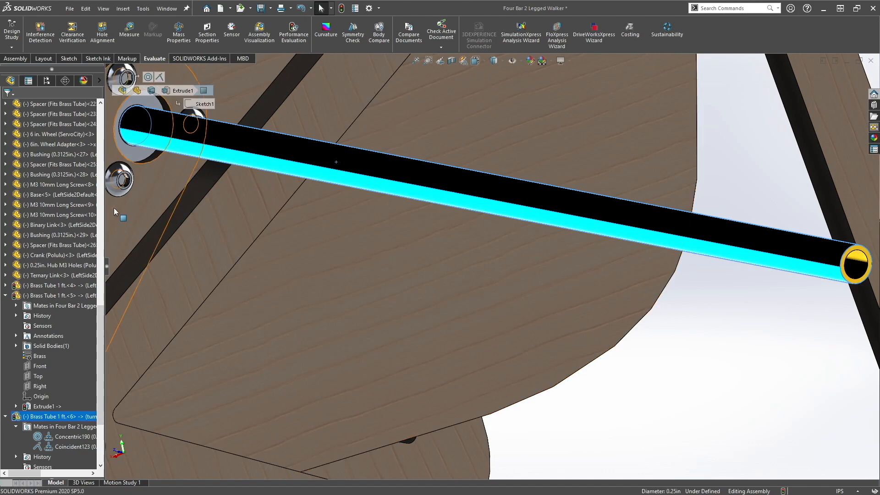
click(51, 437)
ctrl+click(54, 447)
key(Delete)
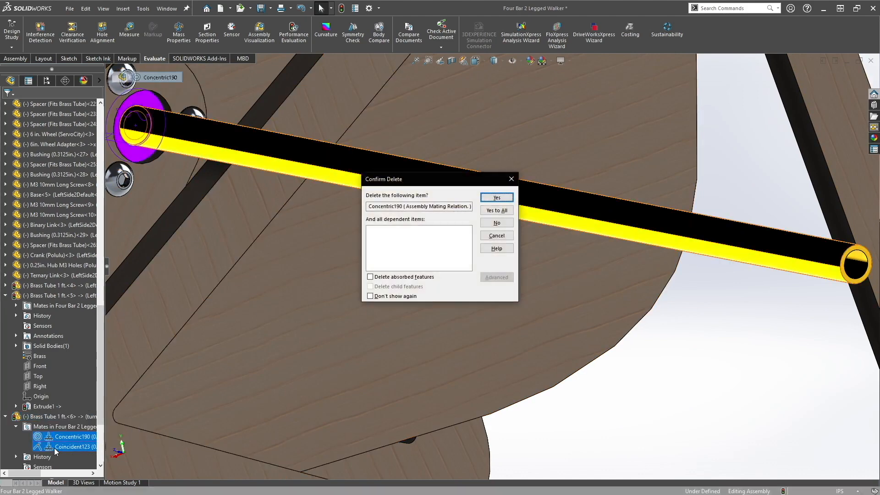
key(Return)
Step: Move the freed long tube to the crank hub and mate it concentric with the hub's bore
scroll(536, 139, up, 4)
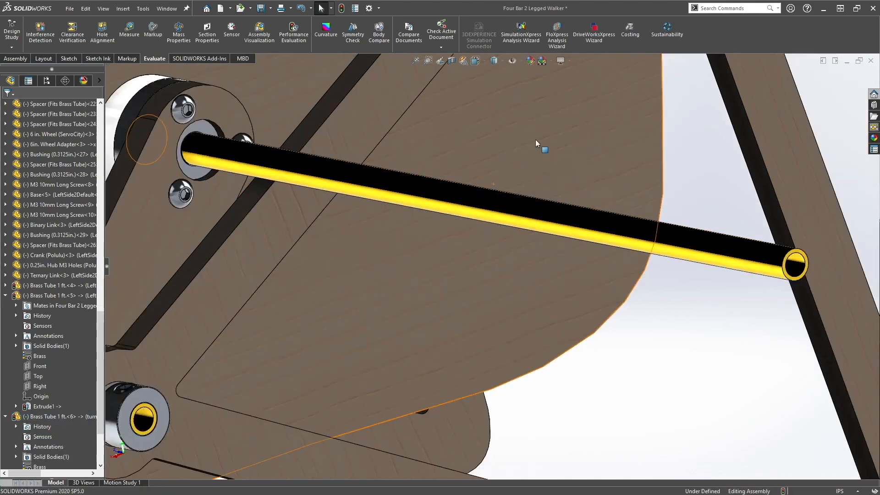
drag(424, 221, 324, 204)
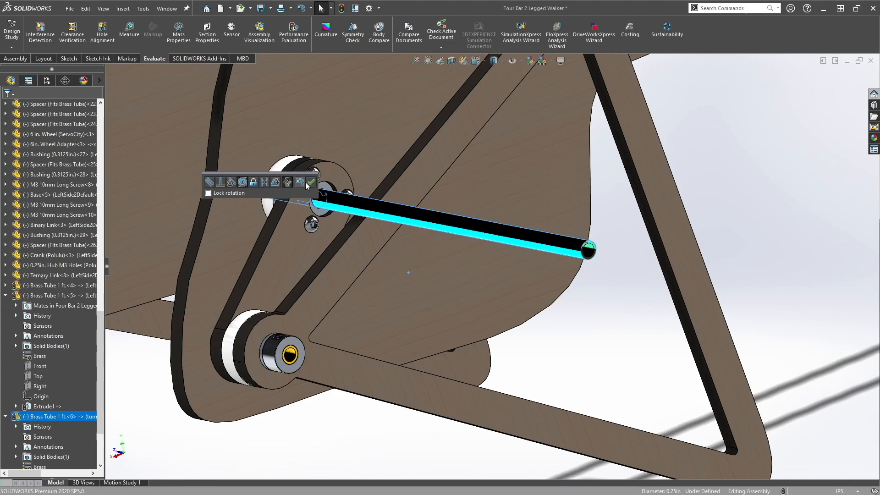
scroll(584, 258, down, 2)
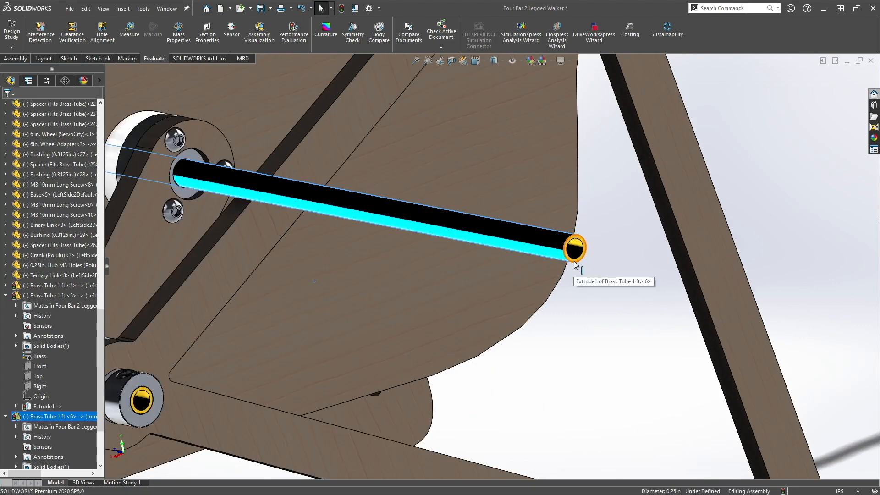
Step: Add a coincident mate between the long tube's outer end face and the crank hub's outer face, and finish mating
click(574, 261)
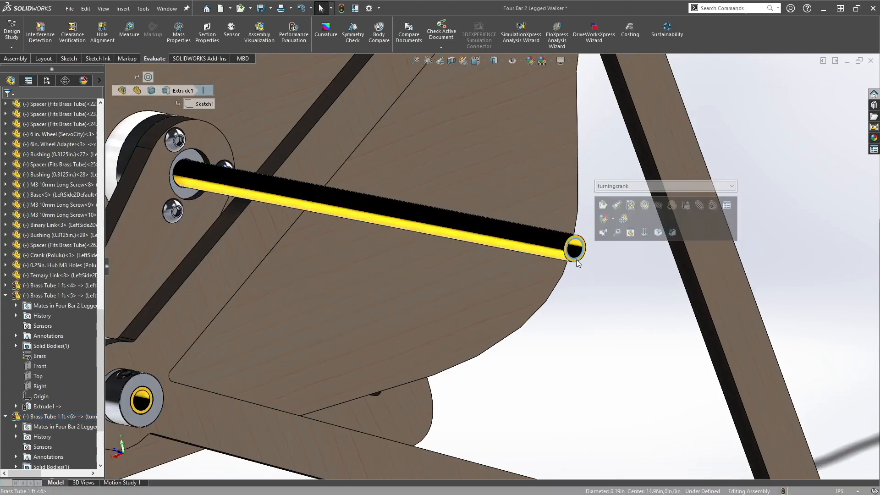
scroll(577, 266, down, 3)
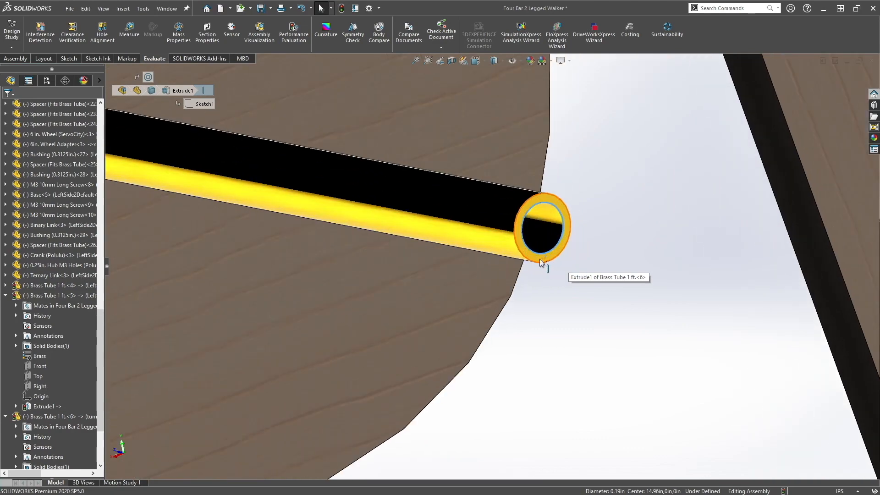
click(540, 259)
key(m)
scroll(340, 197, up, 6)
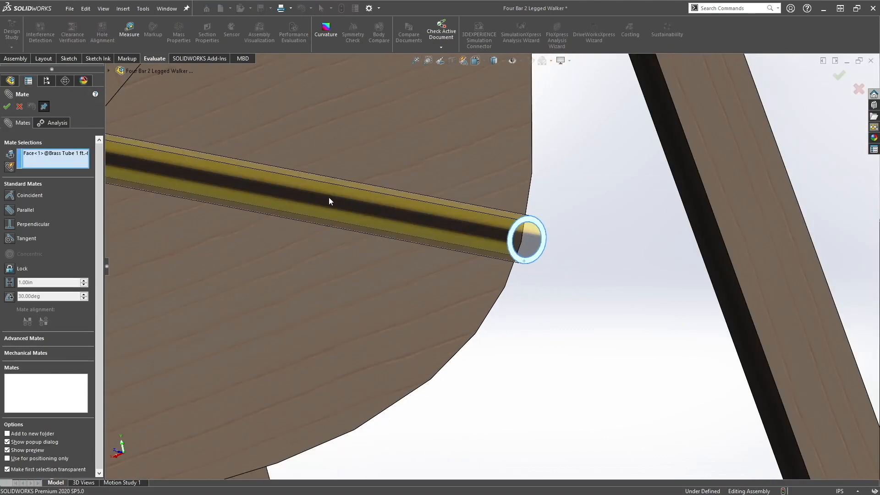
scroll(268, 220, down, 6)
click(360, 225)
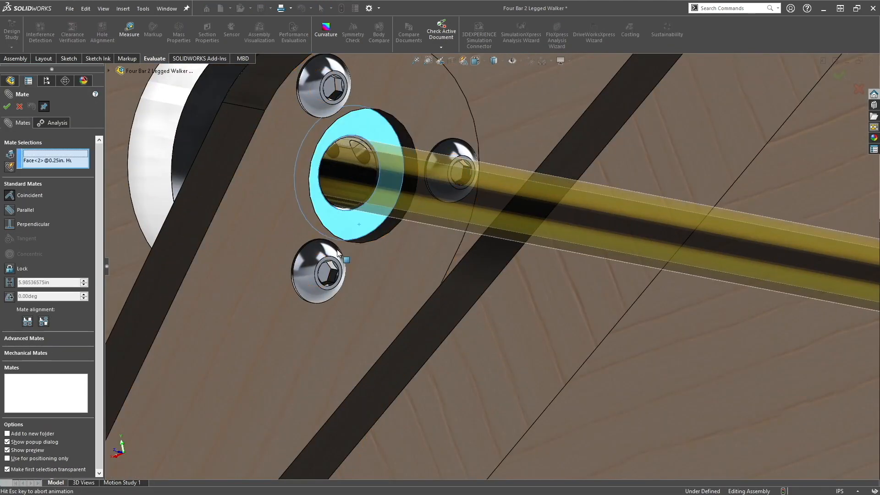
click(331, 239)
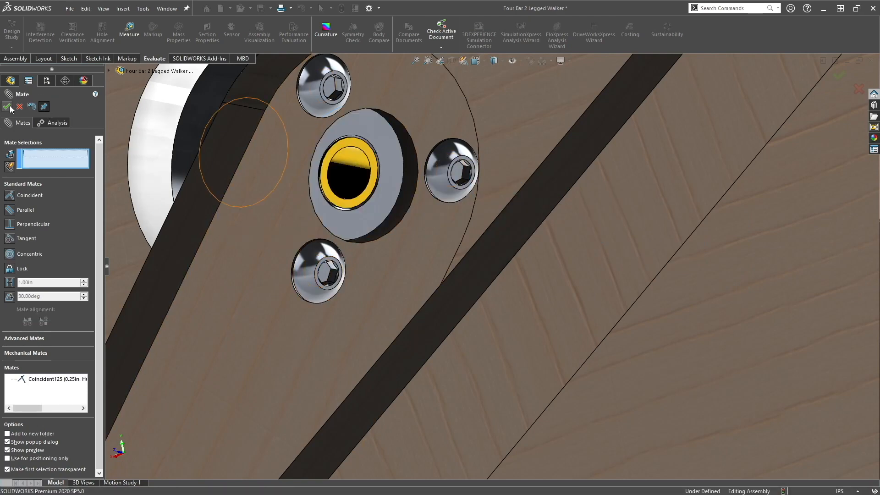
key(Escape)
Step: Try to flip the alignment of the coincident mate holding the lower short tube to its set screw shaft collar
scroll(339, 219, up, 8)
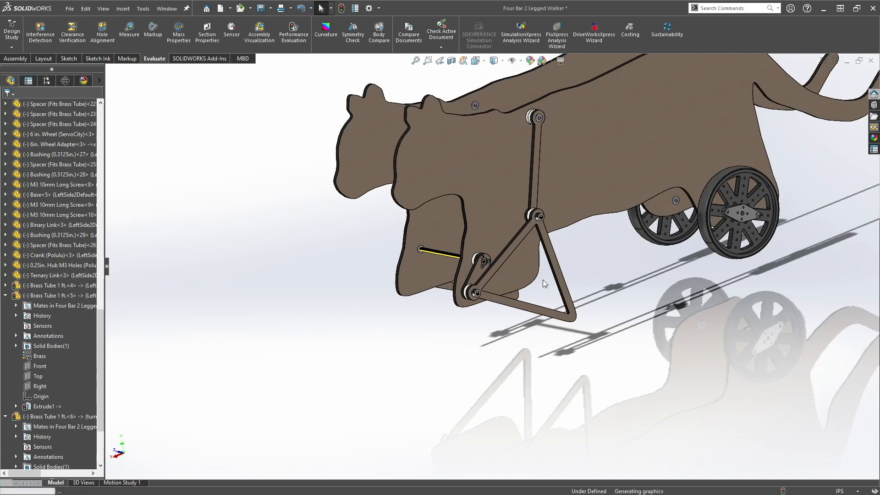
scroll(486, 276, down, 4)
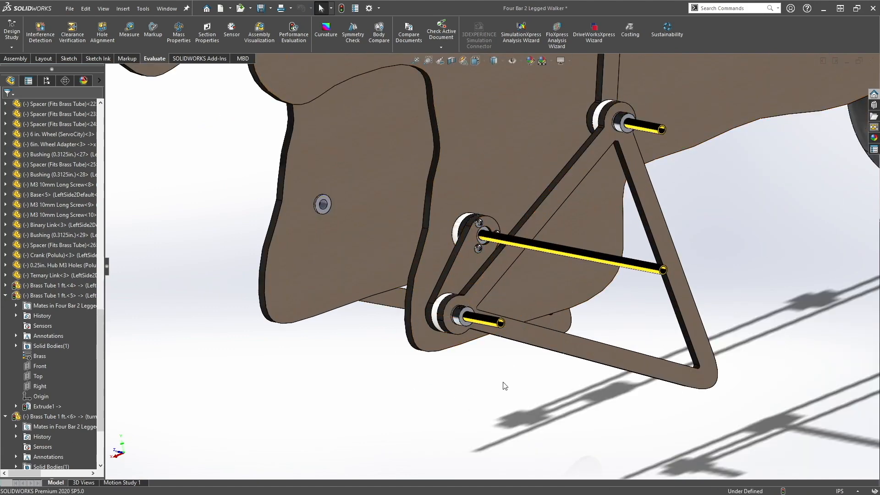
mouse_move(316, 185)
middle_down()
mouse_move(438, 160)
mouse_move(328, 161)
mouse_move(308, 176)
middle_up()
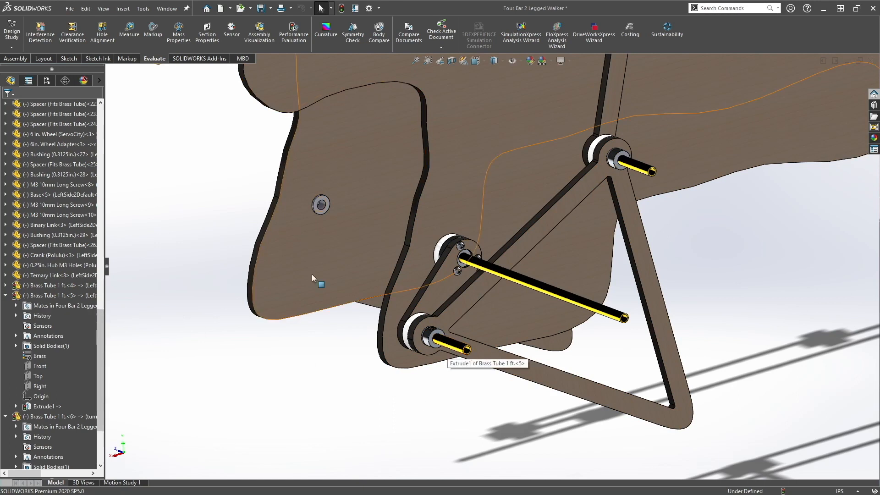
click(448, 346)
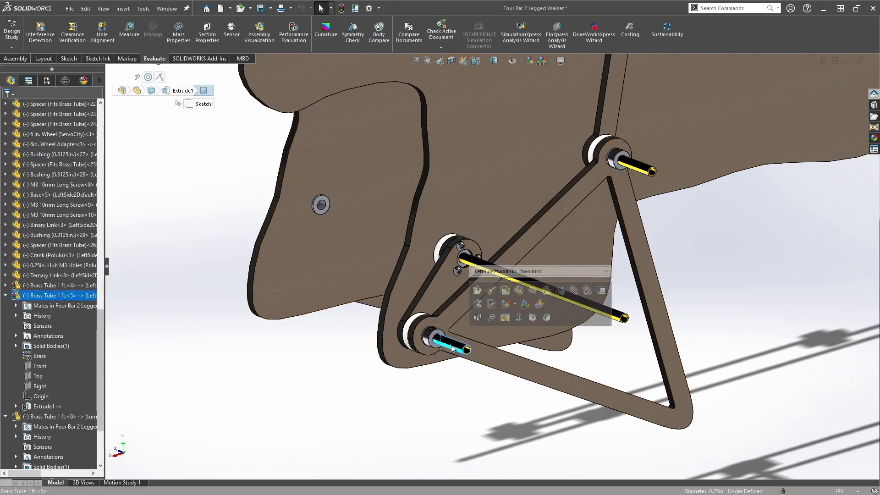
click(16, 306)
click(47, 326)
right_click(47, 327)
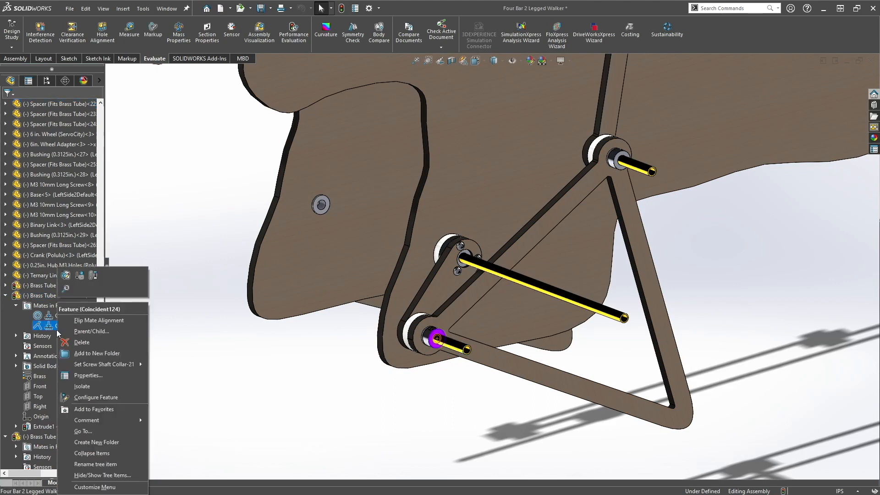
click(88, 321)
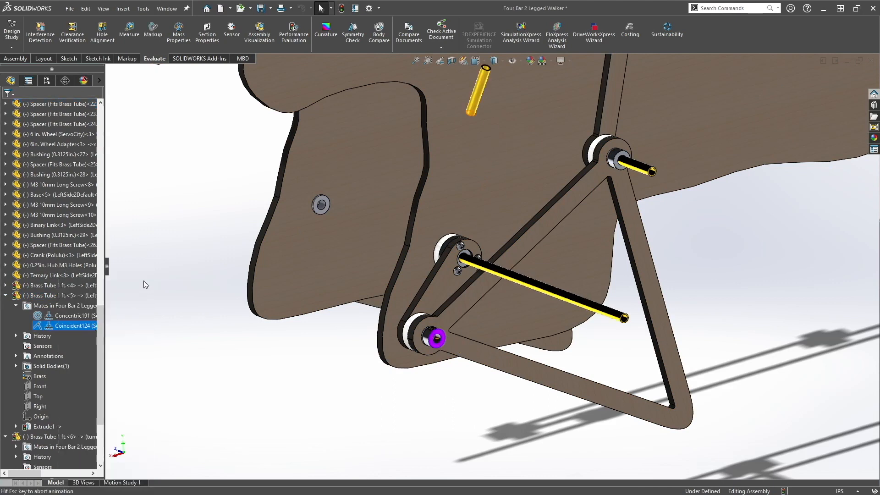
click(502, 262)
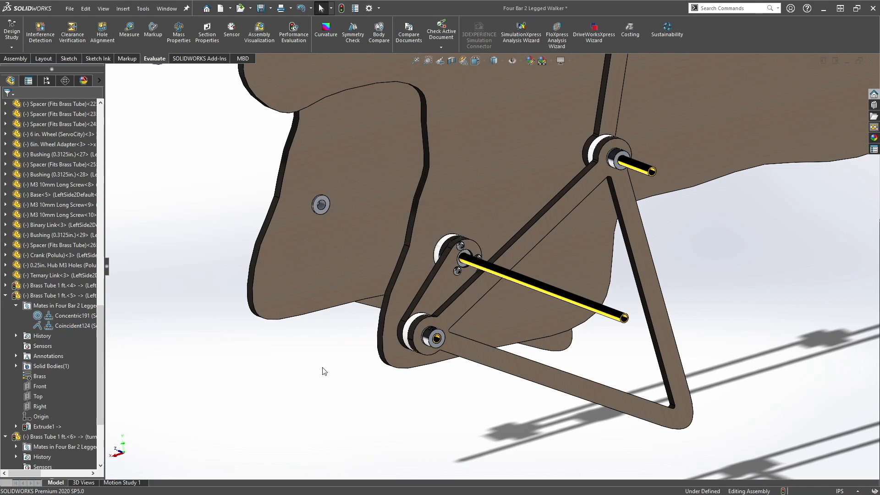
key(ctrl+z)
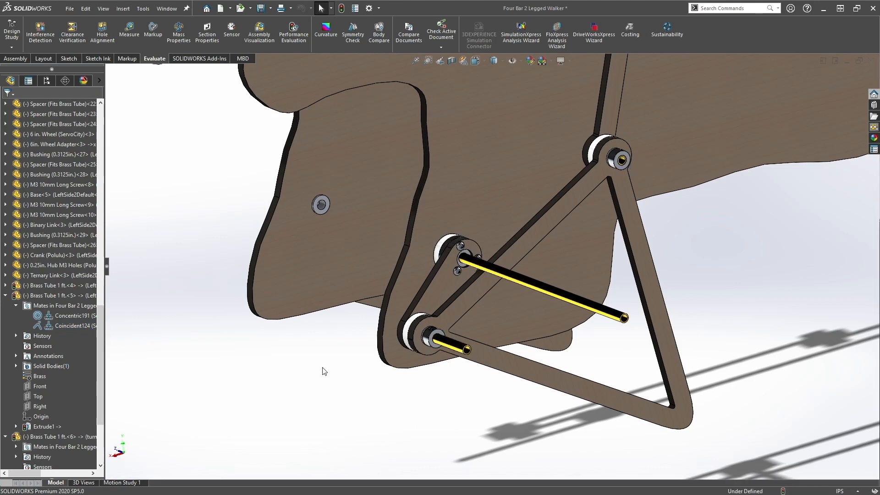
Step: Delete the lower short tube's concentric and coincident mates and pull the tube clear of the collar
click(455, 351)
click(58, 316)
shift+click(57, 327)
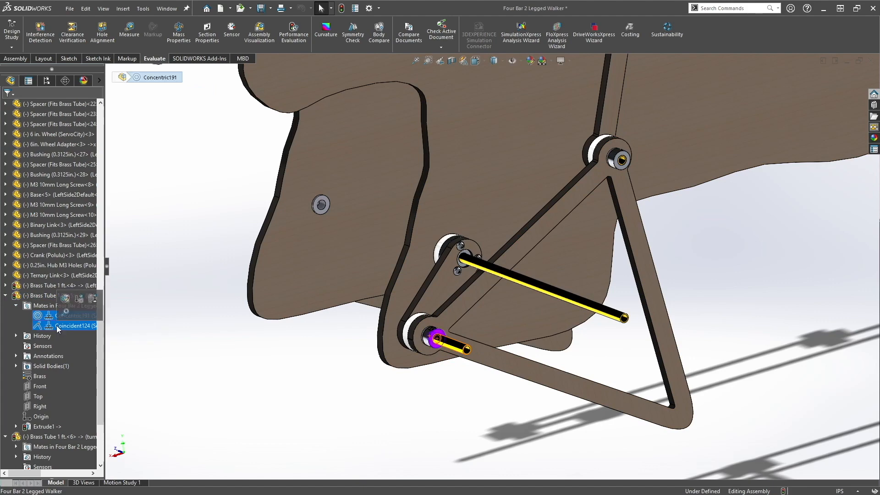
key(Delete)
key(Return)
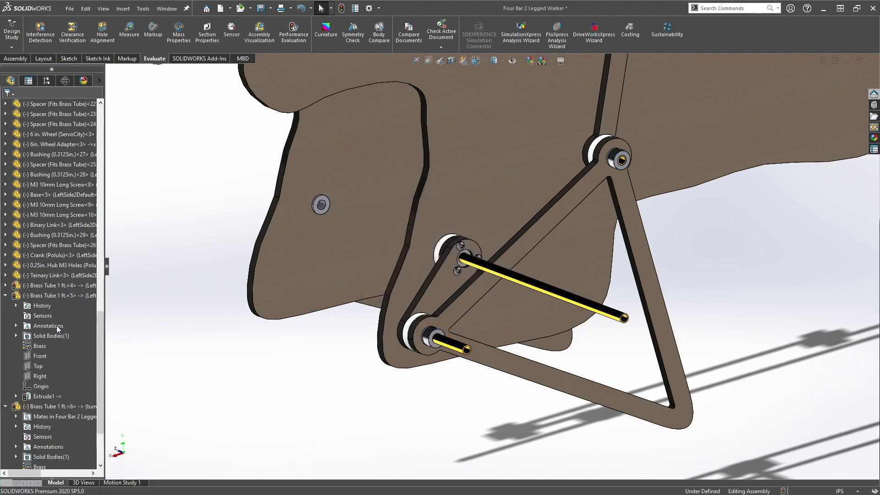
drag(451, 344, 437, 380)
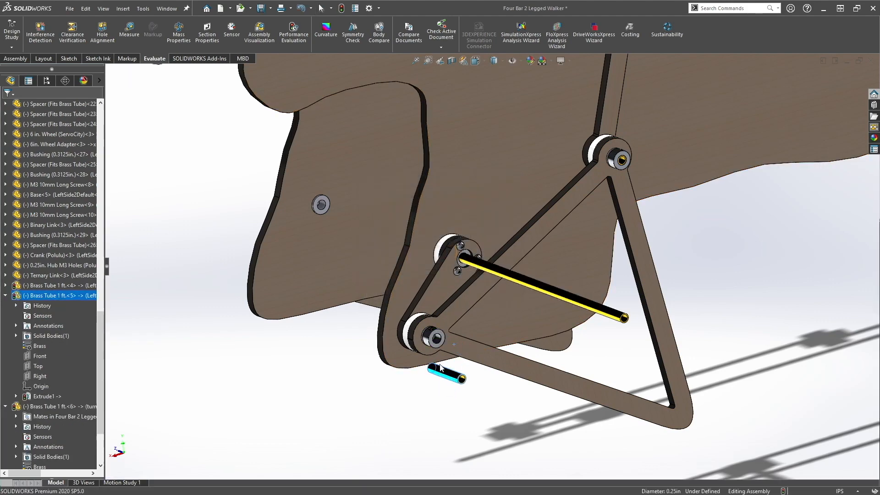
Step: Mate the short tube's outer end face coincident with the collar's outer face and the tube concentric with the collar's bore
scroll(451, 351, up, 4)
scroll(465, 335, down, 5)
scroll(483, 293, down, 4)
key(Escape)
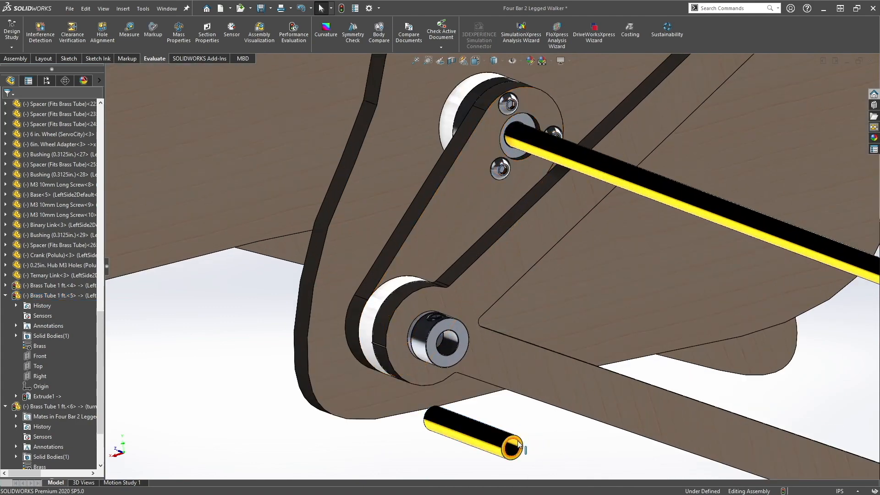
click(516, 441)
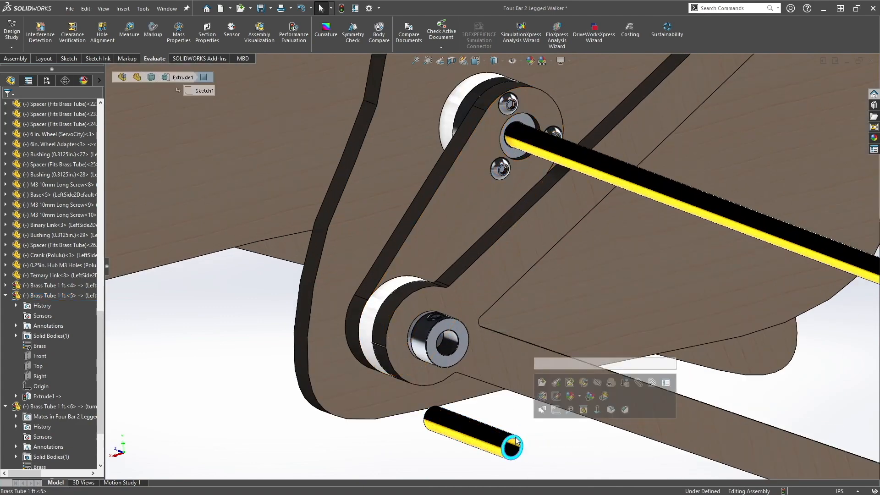
key(m)
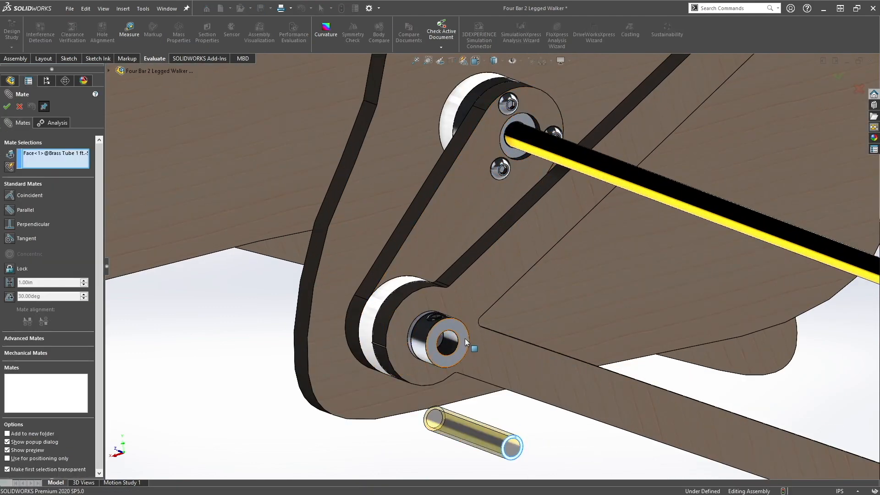
click(465, 338)
click(580, 406)
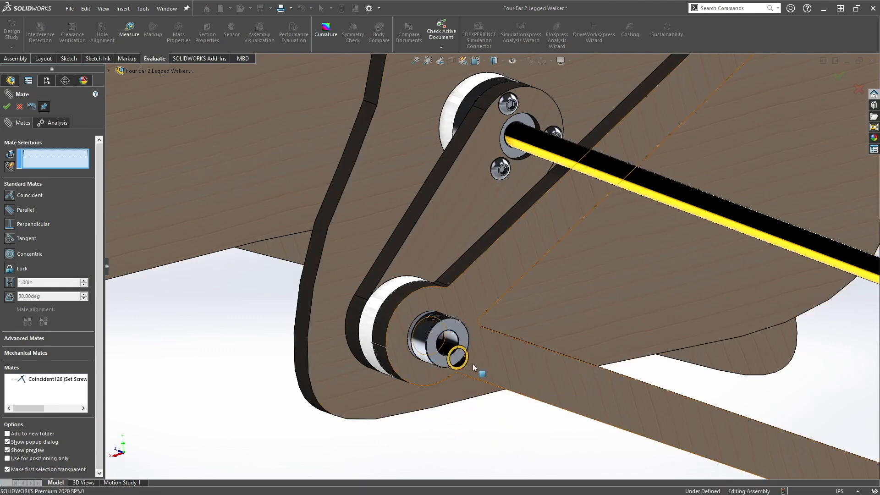
click(451, 340)
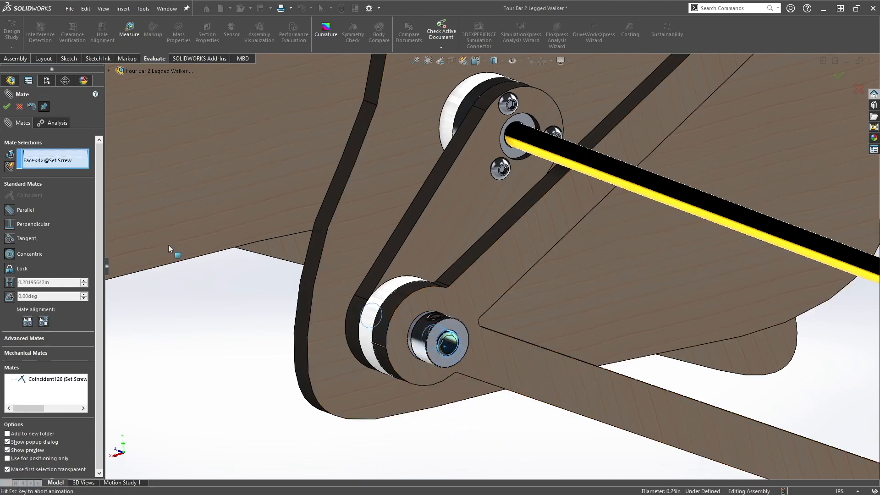
click(7, 106)
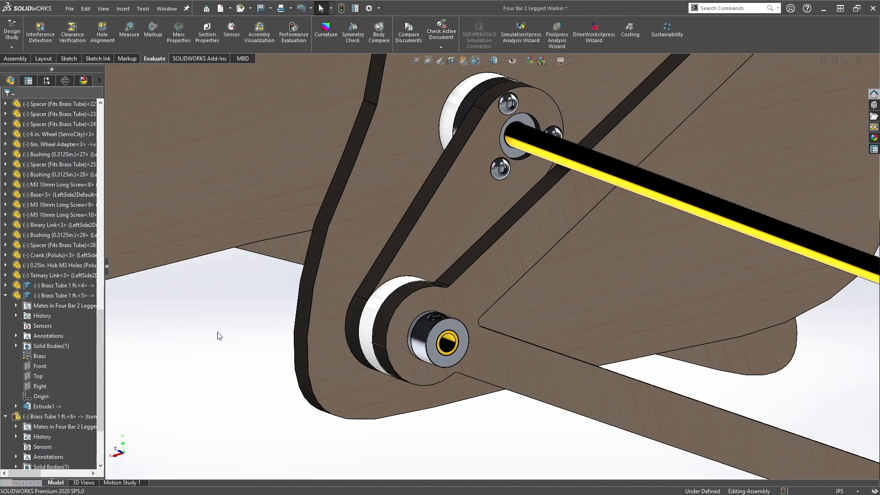
Step: Try to flip the alignment of the long tube's coincident mate with the crank hub, and rebuild the assembly
scroll(218, 336, up, 5)
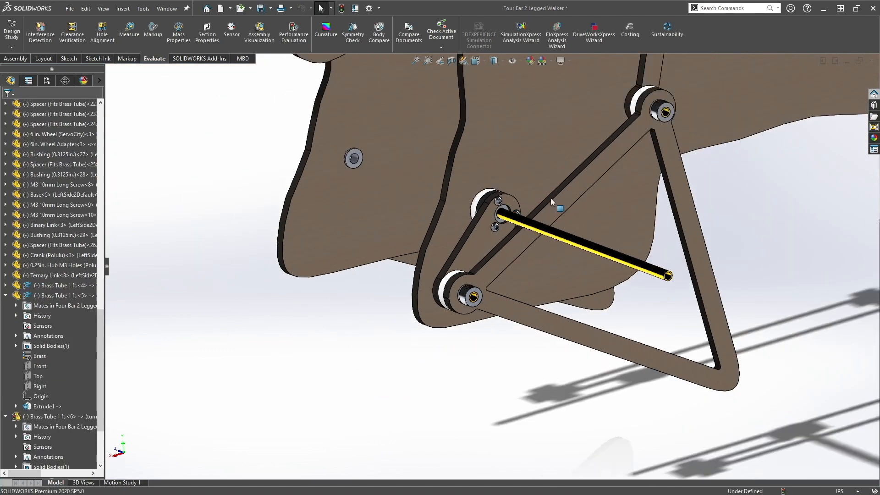
scroll(540, 215, down, 5)
scroll(533, 229, up, 3)
click(596, 274)
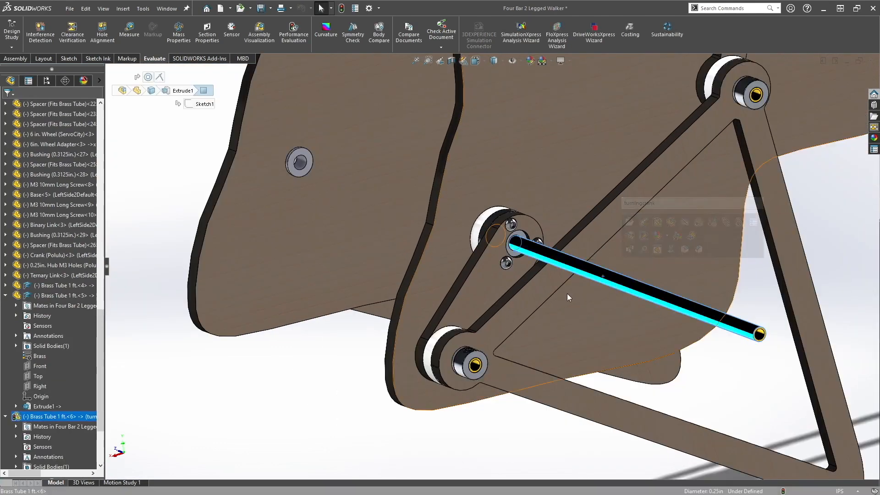
click(18, 428)
right_click(47, 447)
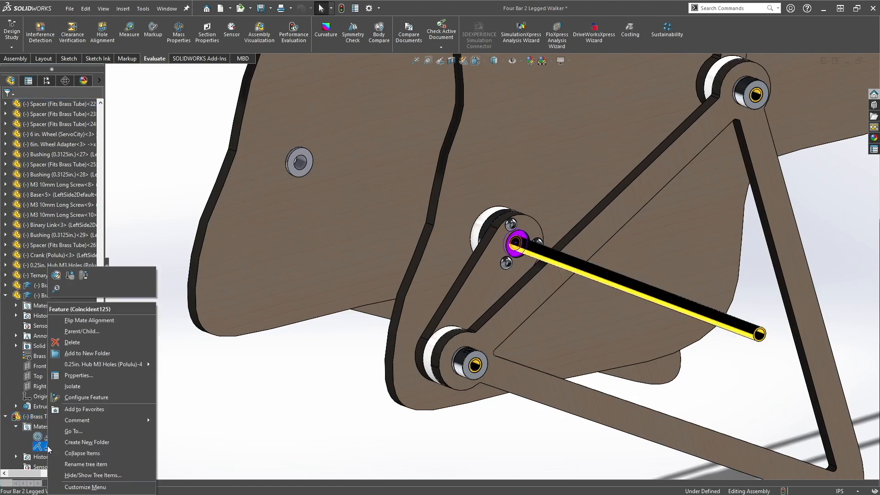
click(82, 321)
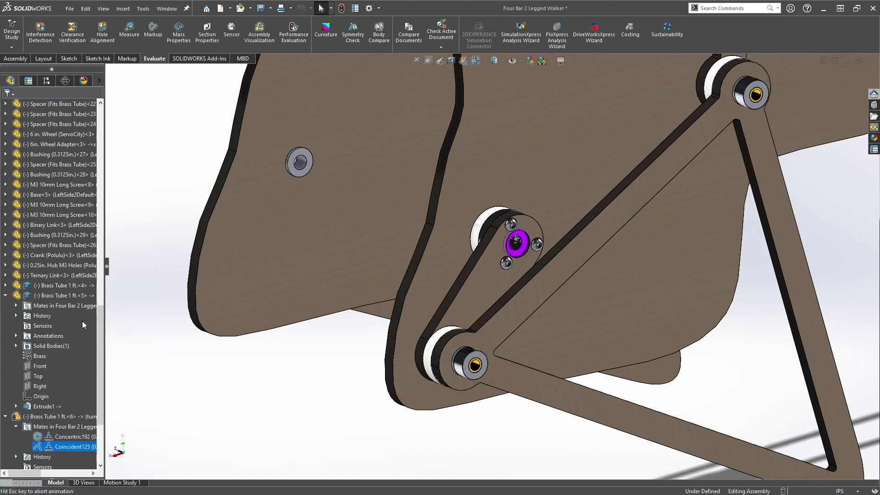
click(481, 262)
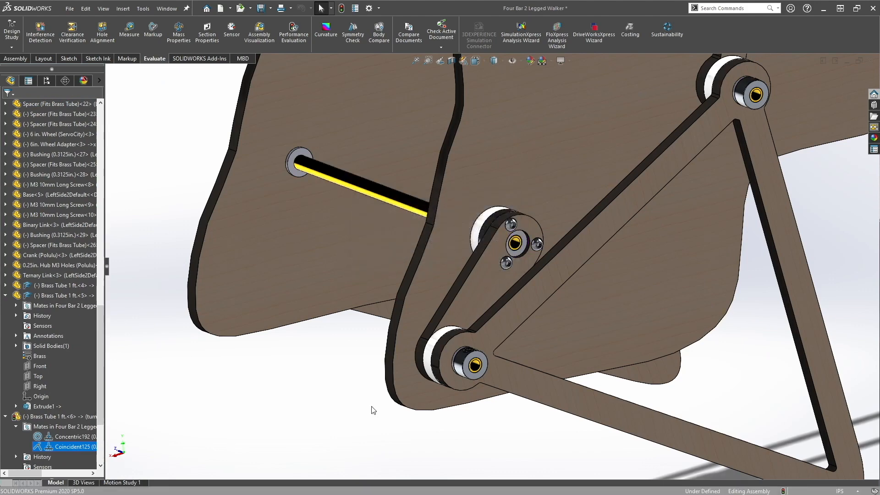
scroll(571, 205, up, 3)
click(341, 8)
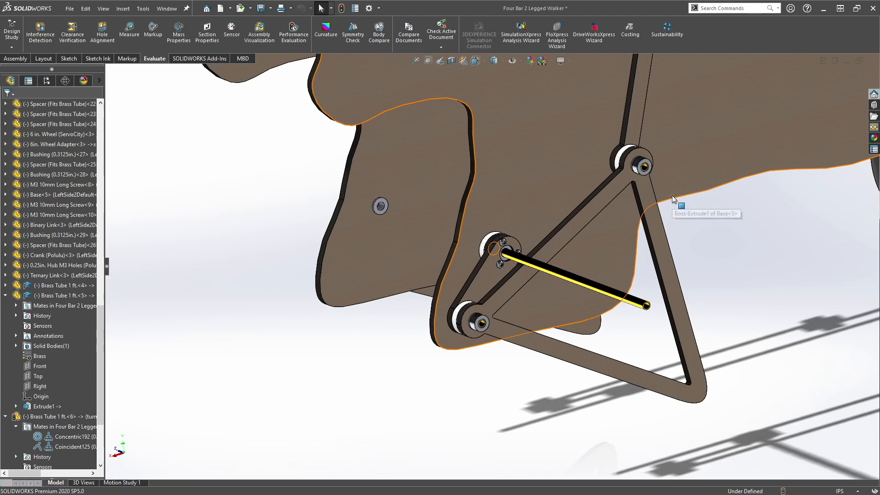
Step: Delete the concentric and coincident mates between the long tube and the crank hub
scroll(505, 243, down, 3)
click(525, 269)
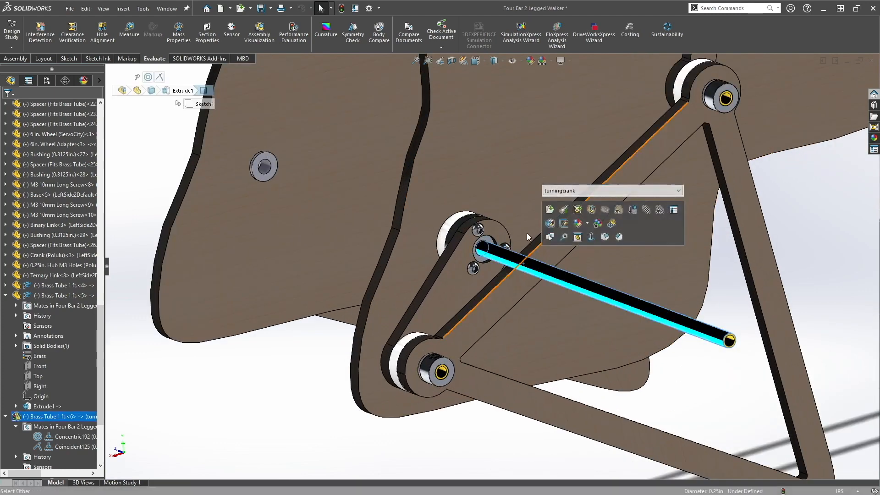
click(59, 438)
ctrl+click(55, 446)
key(Delete)
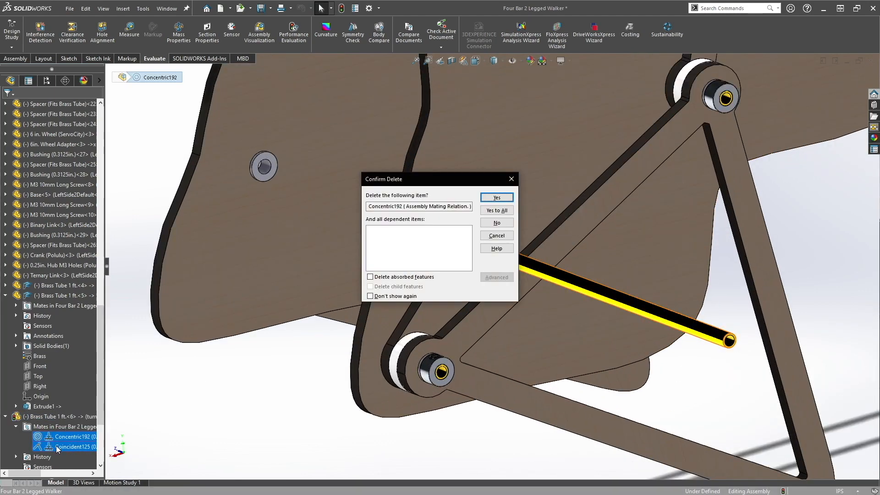
key(Return)
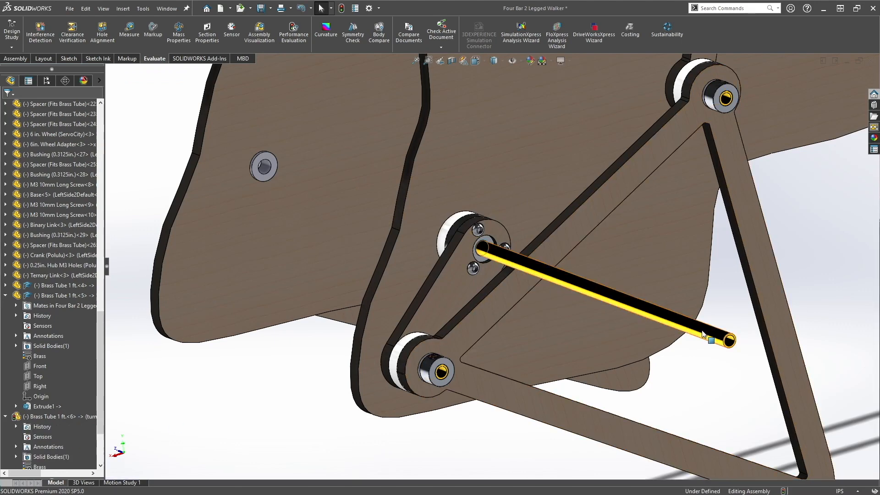
Step: Mate the long brass tube's free end face coincident with the outer face of the crank hub
scroll(715, 348, down, 5)
click(648, 319)
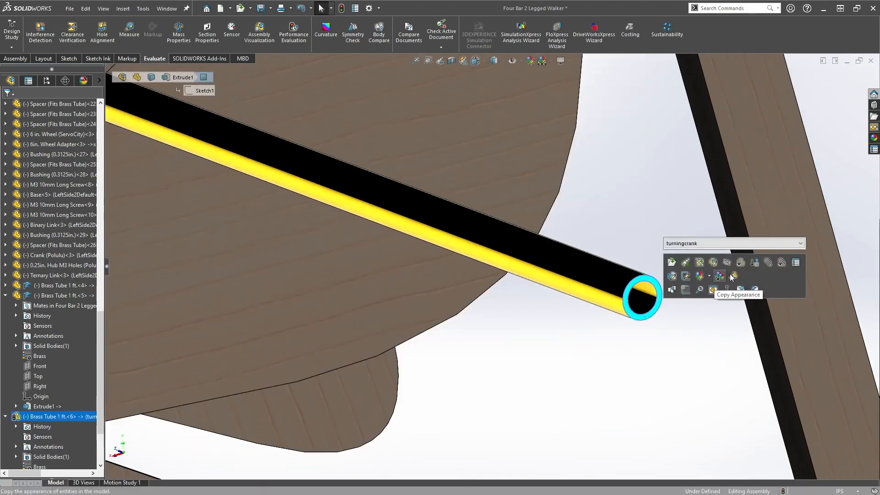
key(m)
scroll(311, 217, up, 5)
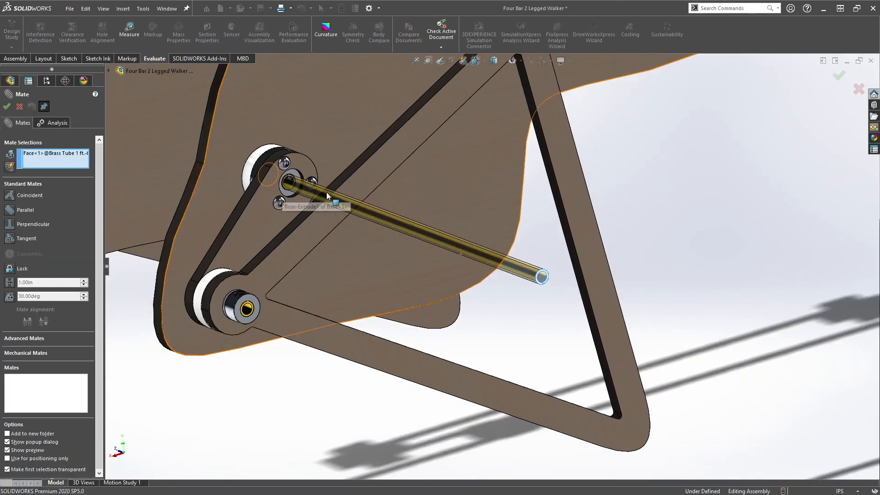
scroll(326, 184, down, 5)
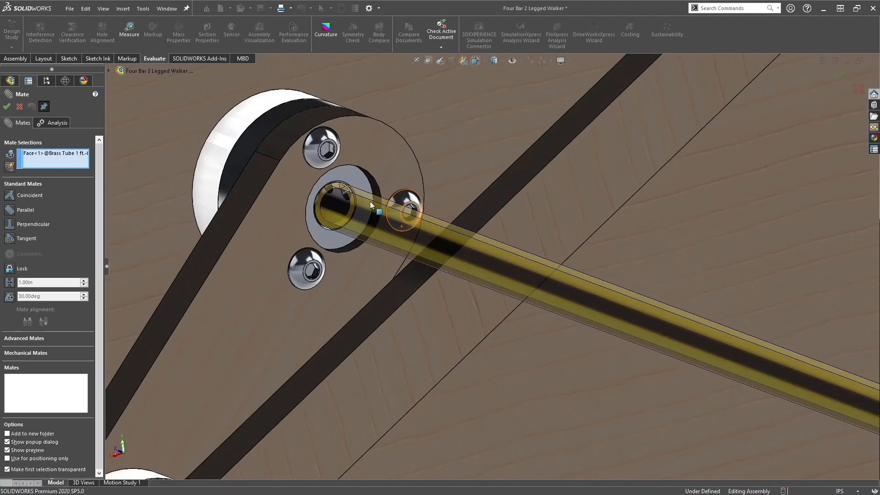
click(358, 180)
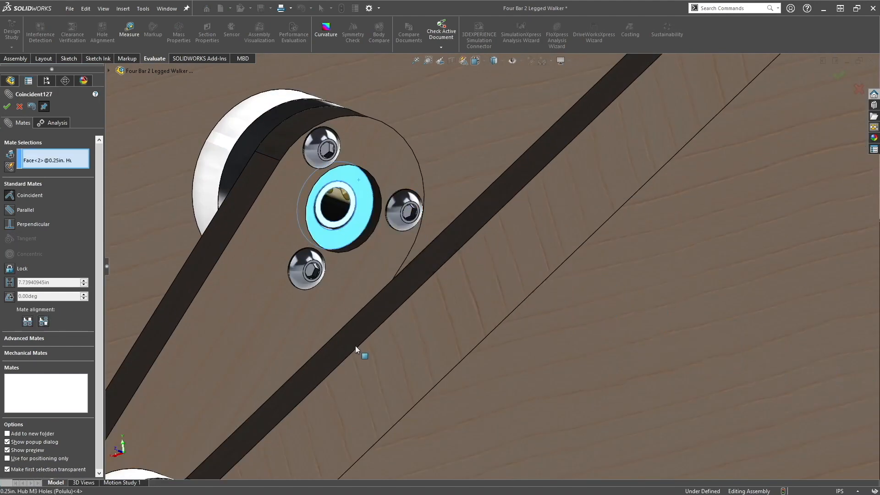
click(344, 361)
ctrl+middle_drag(346, 213, 409, 285)
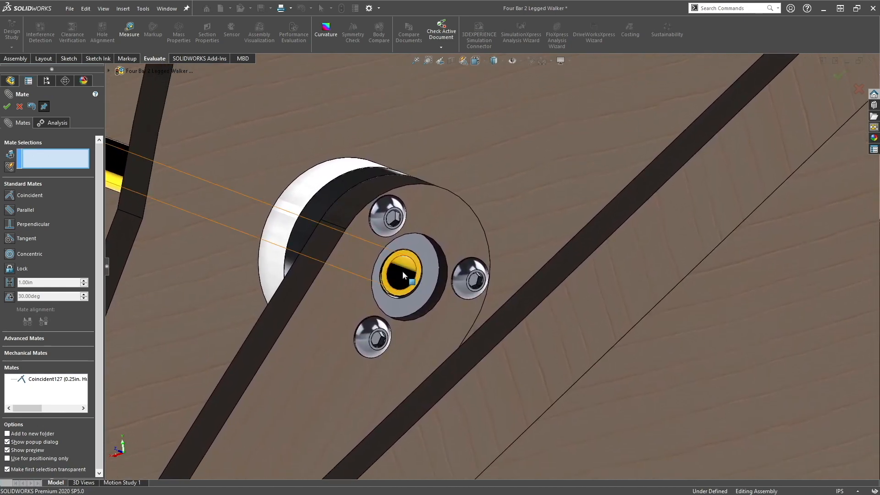
click(403, 272)
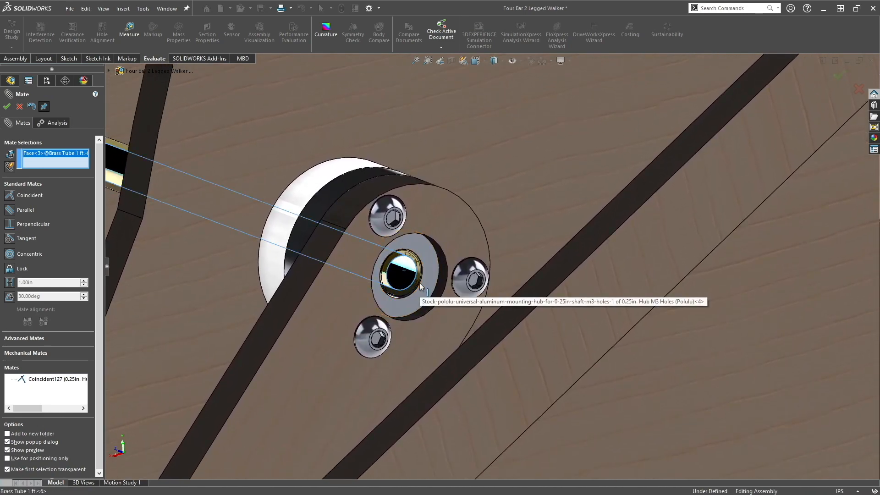
click(19, 107)
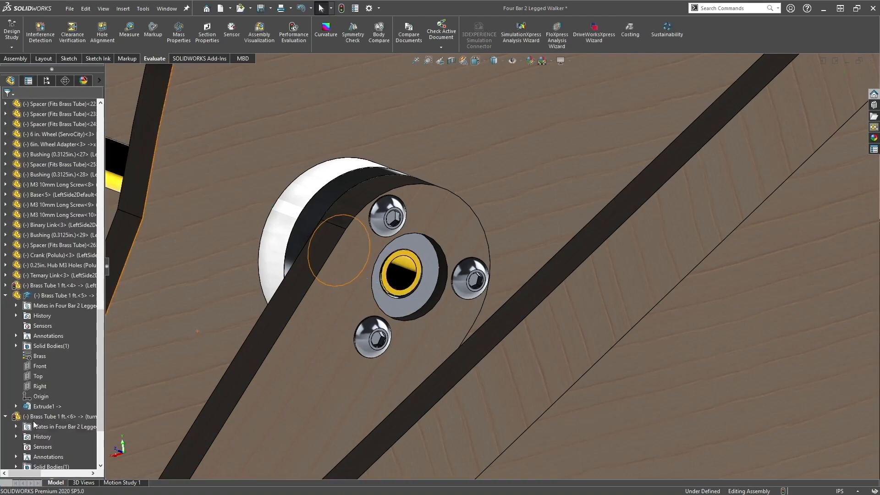
Step: List the mates applied to the long brass tube and check how the tube sits in the hub
click(403, 274)
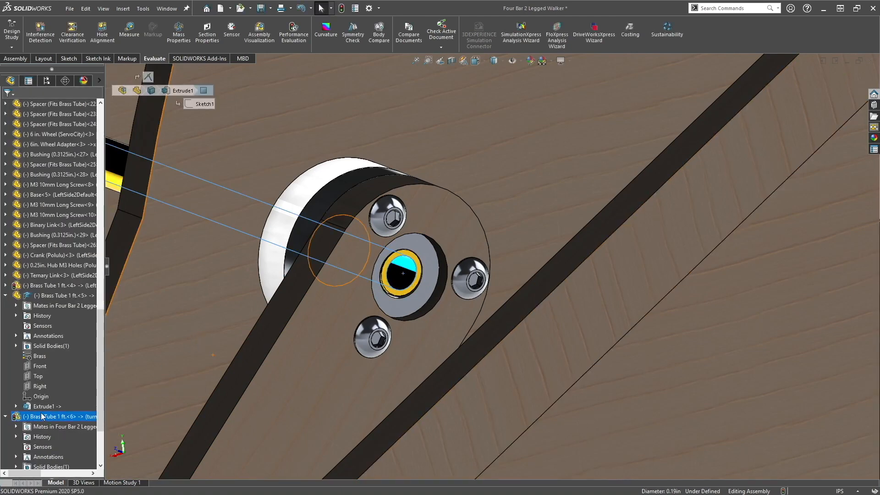
click(17, 427)
drag(403, 274, 377, 283)
scroll(384, 281, up, 4)
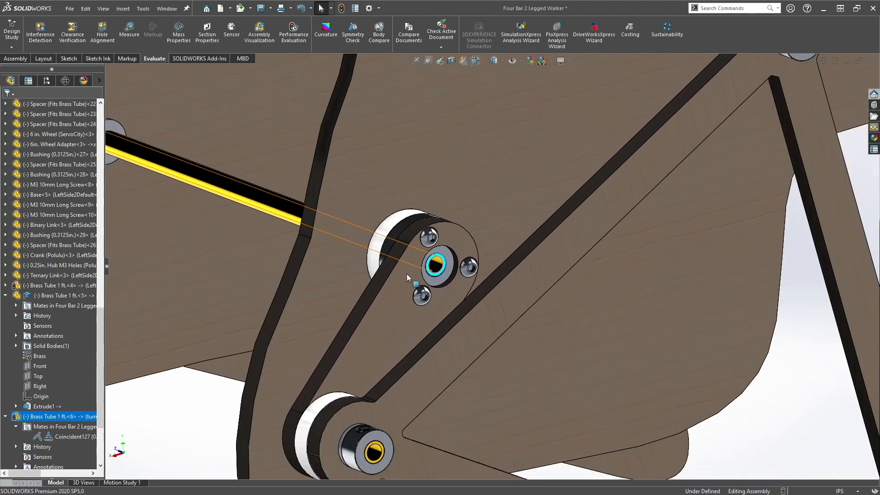
Step: Mate the long tube's outer cylindrical face concentric with the bore edge of the crank hub
click(282, 214)
click(406, 154)
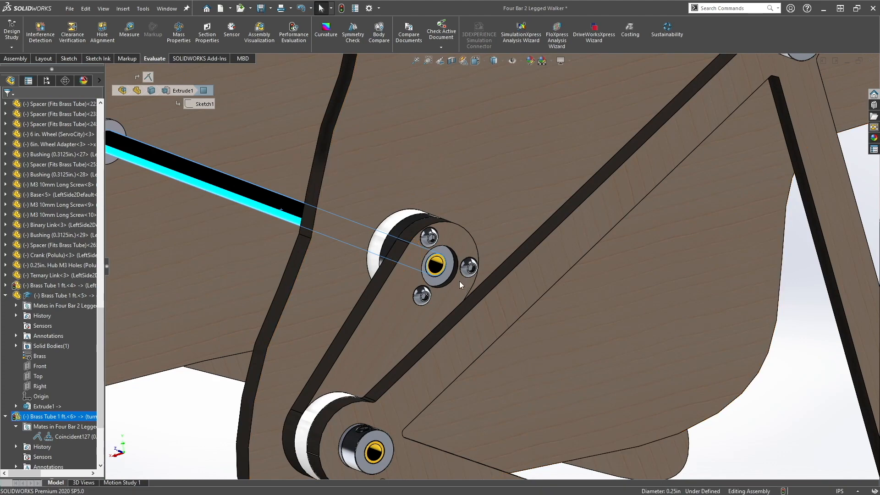
scroll(441, 270, up, 5)
scroll(447, 284, down, 10)
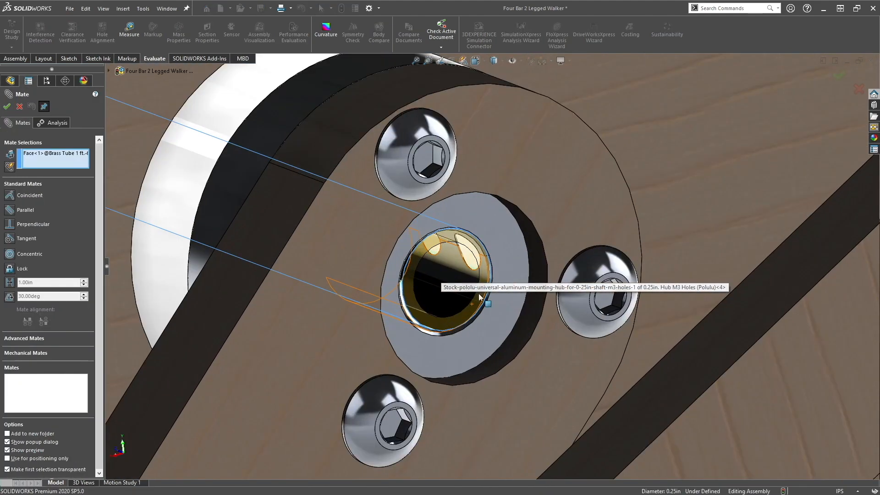
click(458, 331)
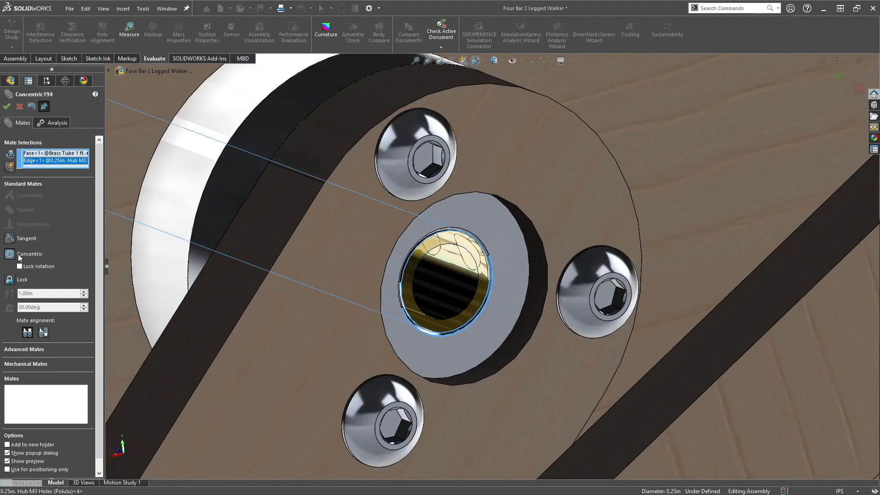
click(7, 108)
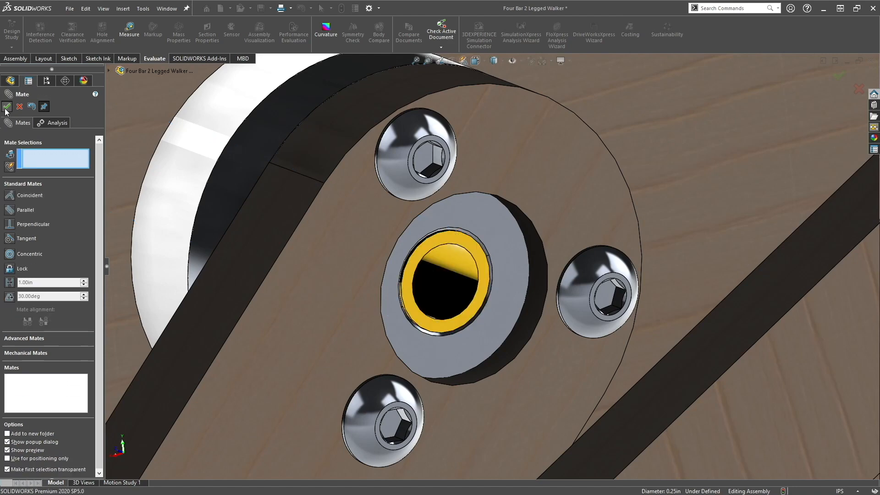
click(6, 107)
Step: Inspect the long tube's position between the two side plates and around the crank linkage
scroll(359, 258, up, 5)
scroll(358, 258, up, 5)
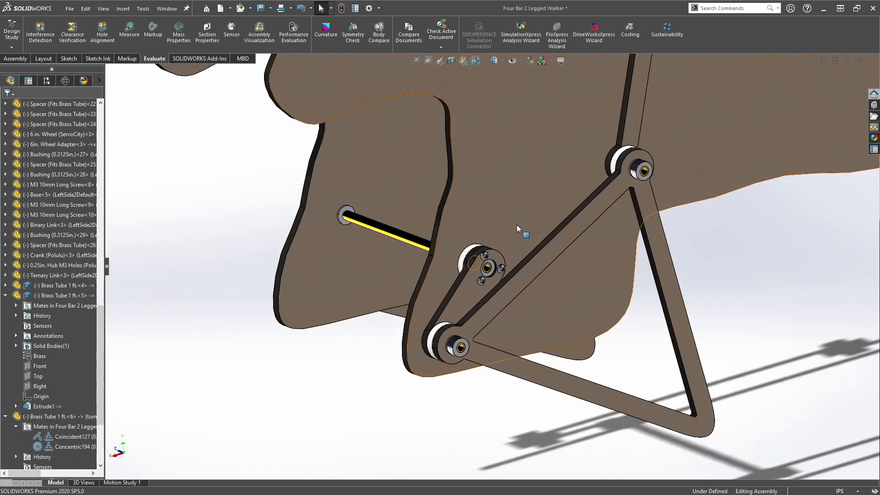
drag(505, 233, 598, 112)
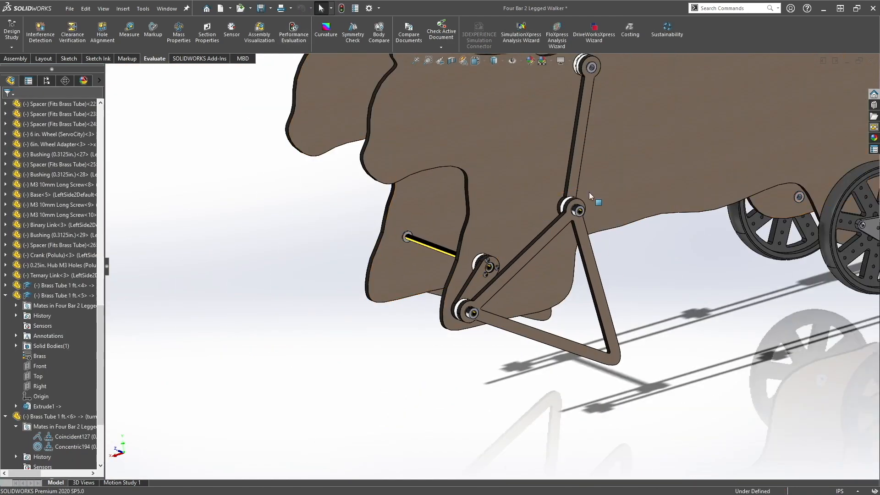
scroll(538, 204, up, 4)
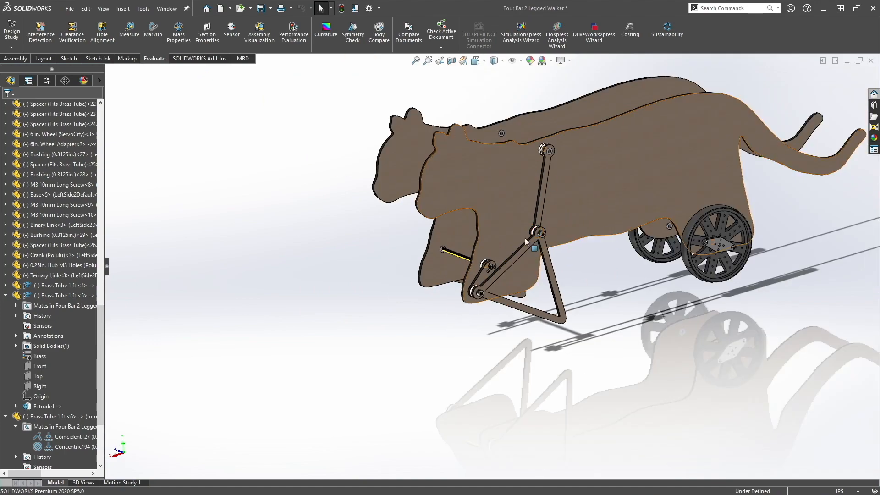
scroll(501, 263, up, 5)
middle_drag(500, 263, 532, 243)
scroll(461, 265, down, 4)
middle_drag(461, 264, 469, 264)
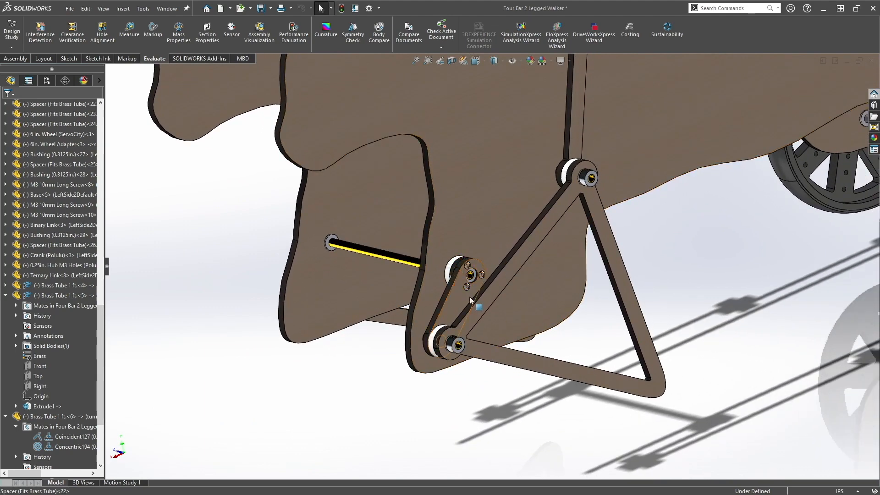
Step: Save the assembly
click(70, 9)
click(110, 113)
click(191, 142)
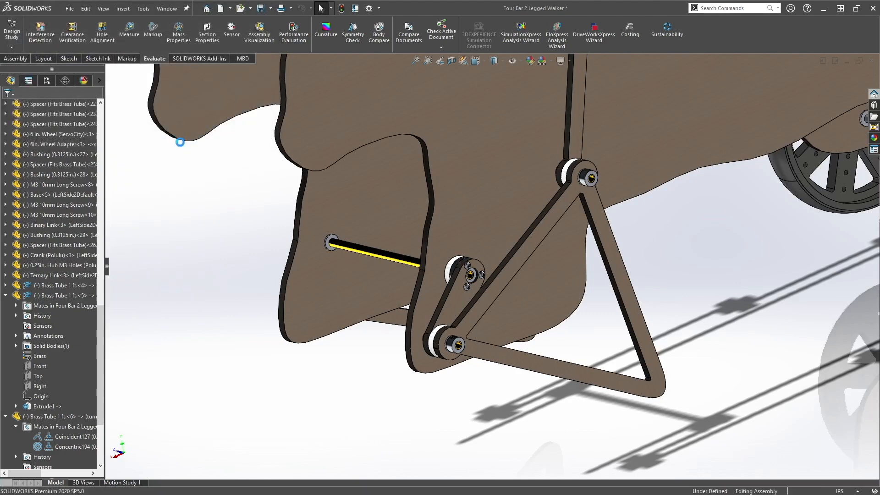
Step: Examine the whole walker from several angles, including the long tube and the upper pivots of both sides
scroll(601, 232, up, 4)
middle_drag(600, 232, 459, 324)
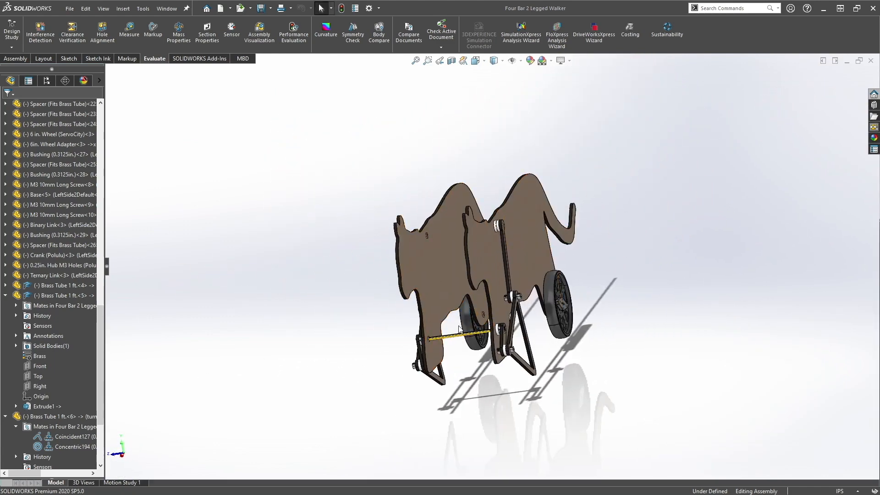
scroll(457, 335, down, 5)
click(401, 280)
middle_drag(402, 280, 404, 245)
middle_drag(674, 271, 596, 338)
scroll(632, 214, up, 5)
scroll(630, 210, up, 1)
scroll(573, 189, down, 3)
scroll(566, 192, up, 2)
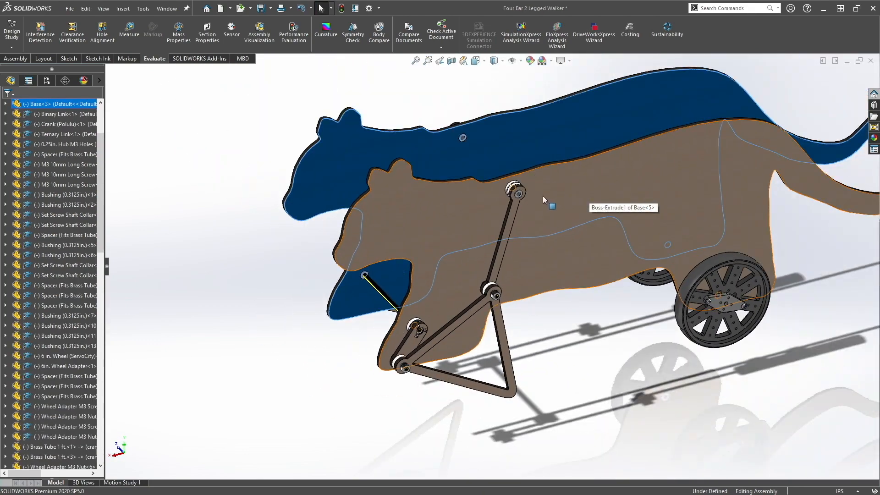
scroll(511, 190, down, 5)
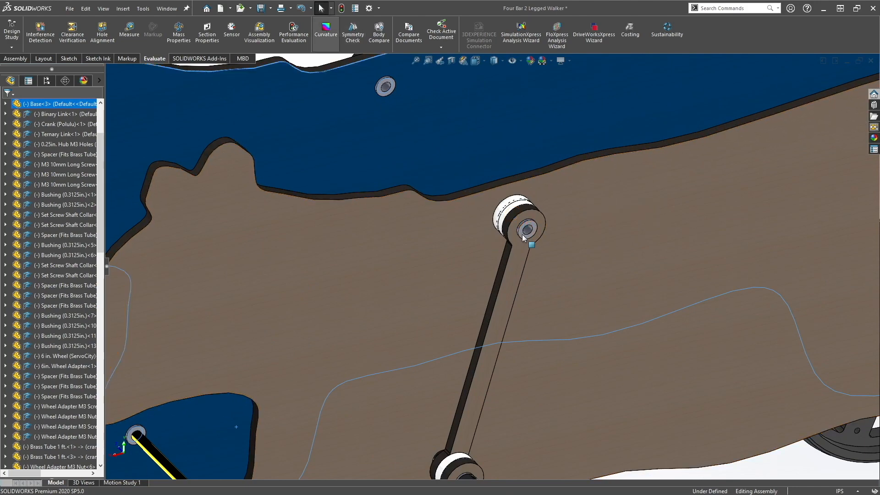
scroll(531, 248, up, 5)
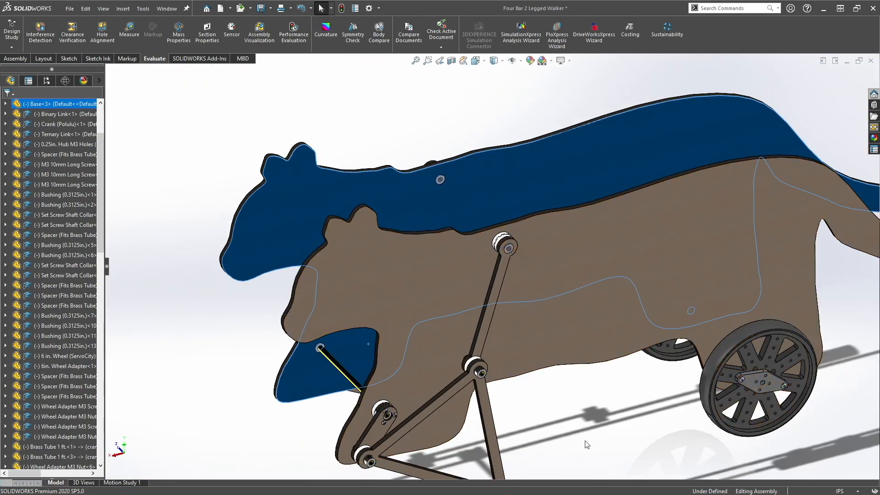
scroll(499, 214, down, 4)
scroll(460, 209, up, 5)
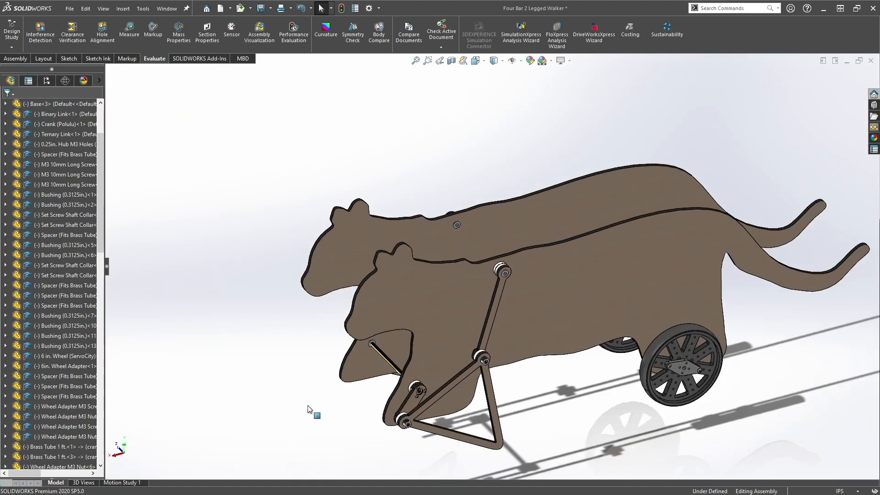
Step: Make a copy of the long brass tube and place it above the two body plates
scroll(391, 367, down, 5)
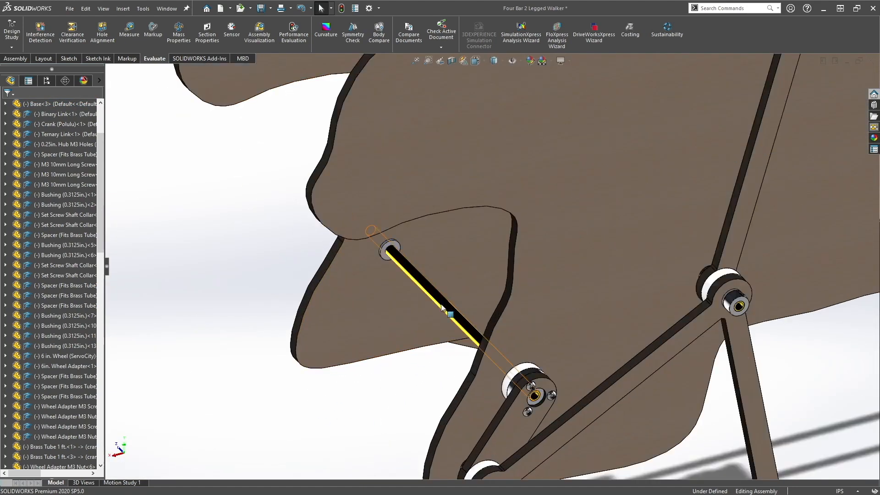
drag(441, 300, 236, 257)
scroll(356, 248, up, 5)
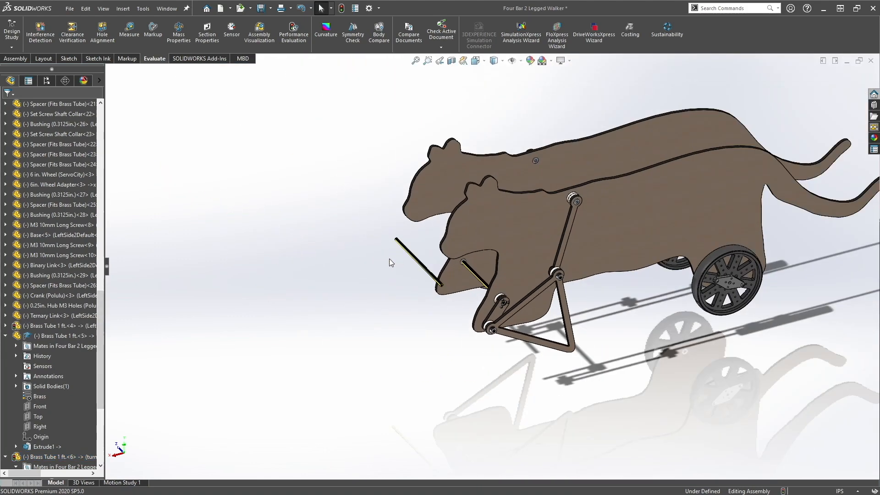
drag(417, 263, 454, 192)
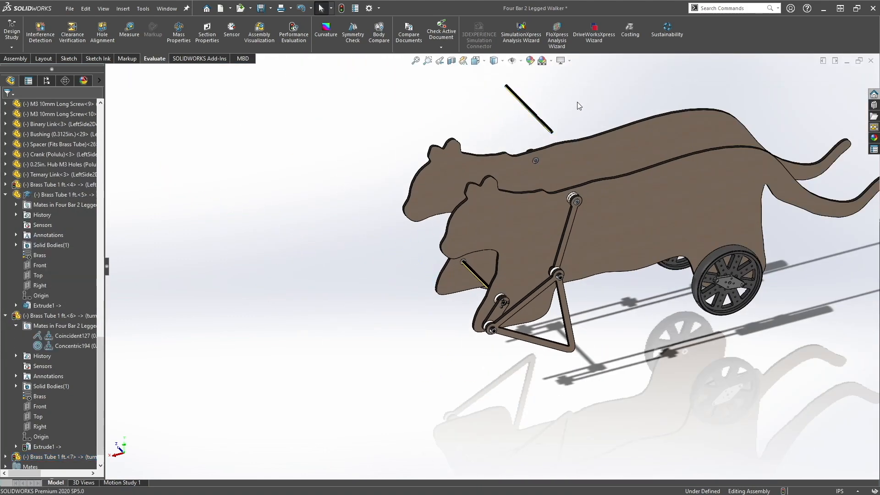
Step: Make a copy of the set screw shaft collar at the lower leg pivot and place it beside the leg
scroll(571, 109, down, 5)
middle_drag(520, 215, 526, 220)
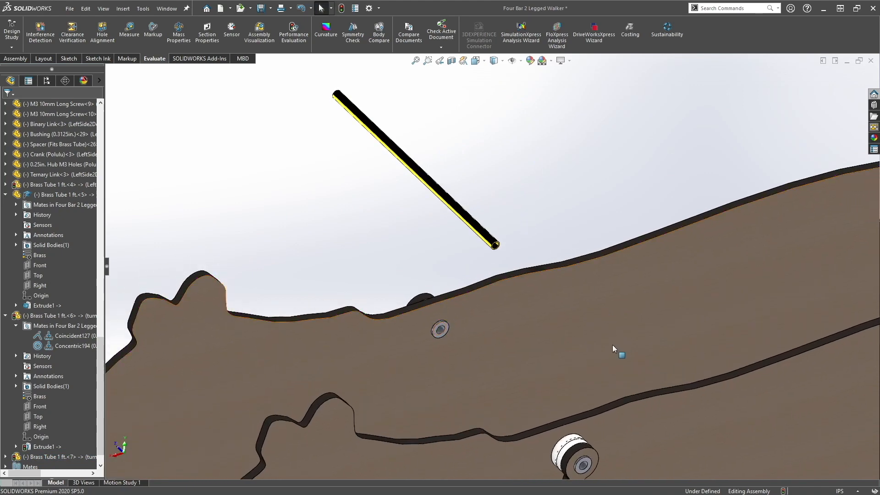
scroll(560, 397, down, 5)
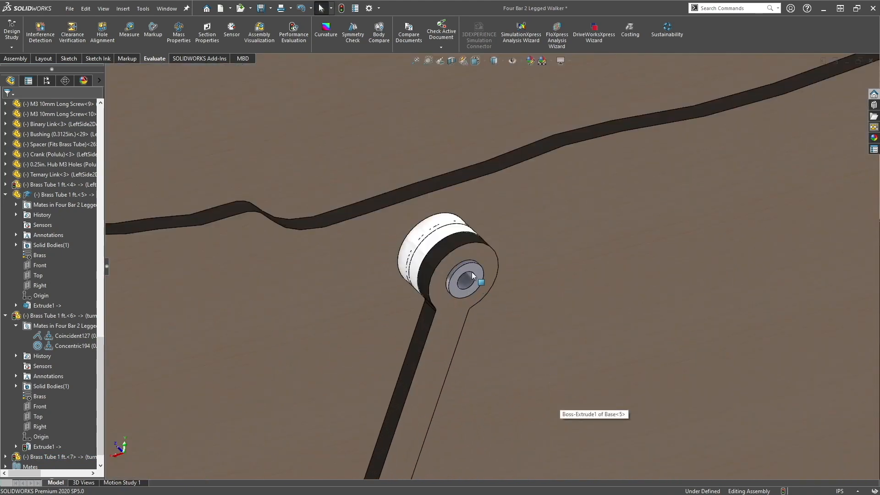
scroll(401, 221, up, 7)
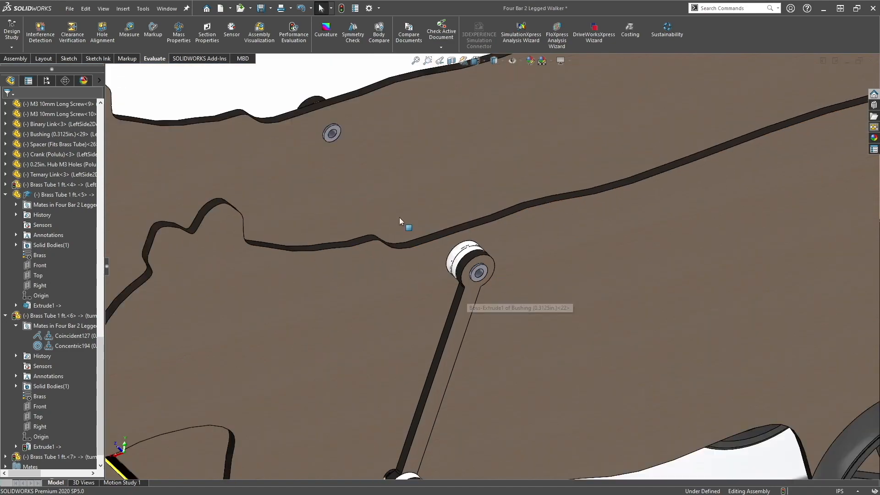
middle_drag(381, 163, 437, 298)
middle_drag(374, 163, 448, 275)
scroll(495, 423, down, 3)
scroll(494, 423, up, 2)
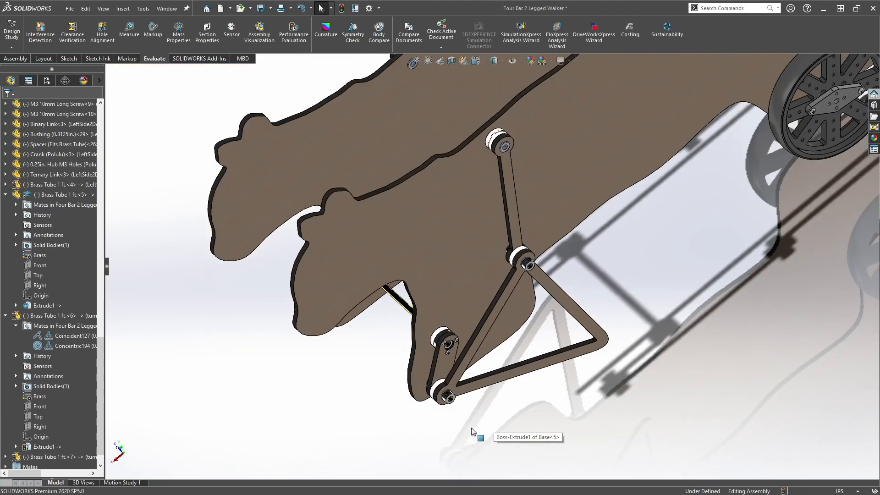
scroll(472, 406, down, 4)
scroll(469, 343, down, 2)
ctrl+drag(419, 290, 587, 289)
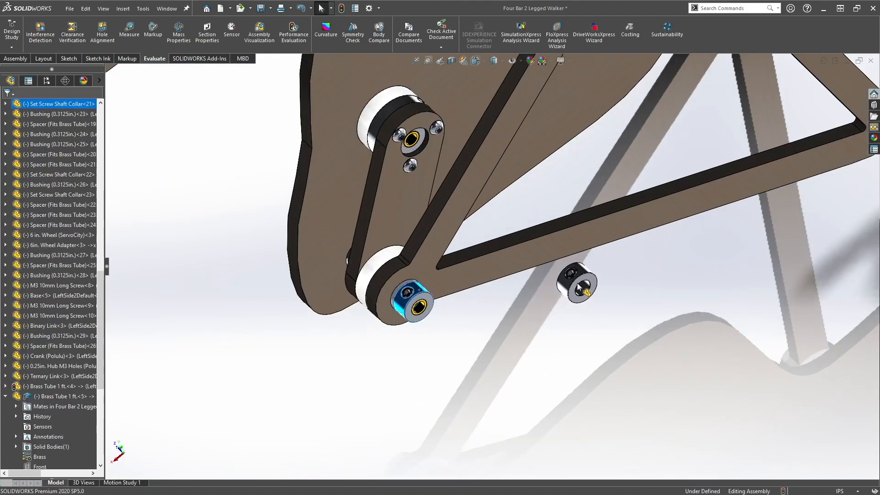
Step: Mate the copied collar's bore concentric with the bore of the bushing at the binary link's upper pivot
click(587, 290)
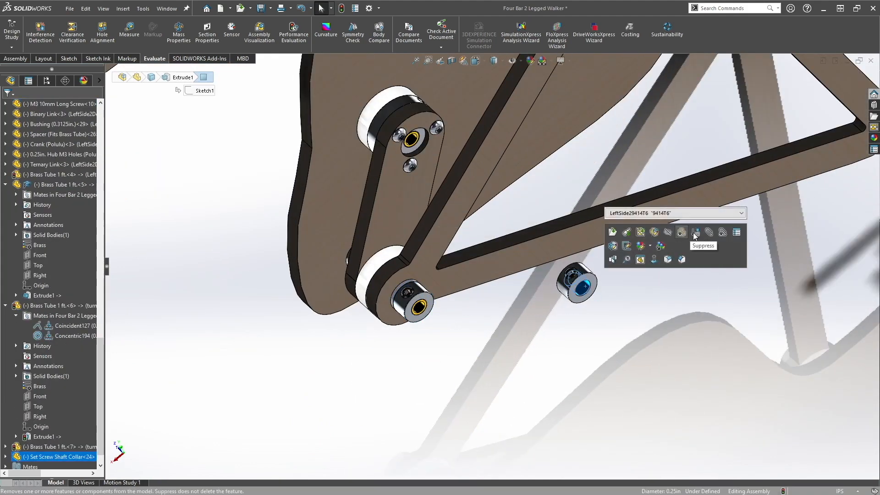
key(m)
scroll(634, 167, up, 6)
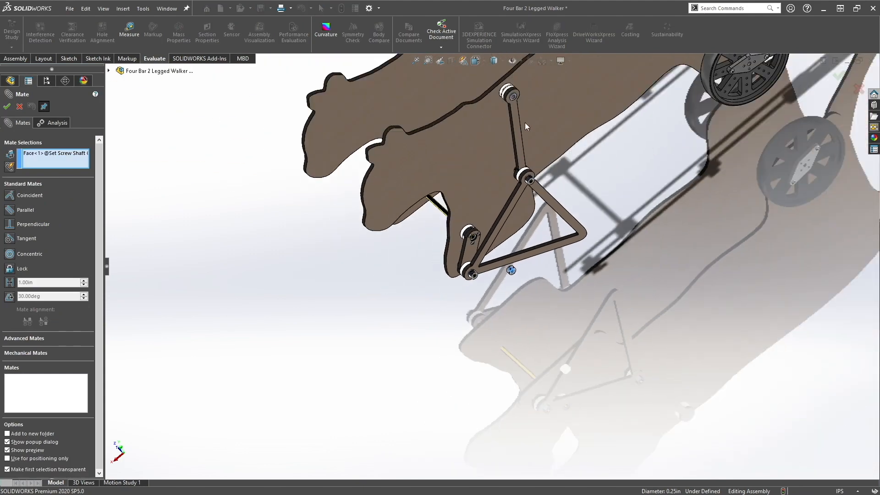
scroll(513, 106, down, 6)
click(490, 183)
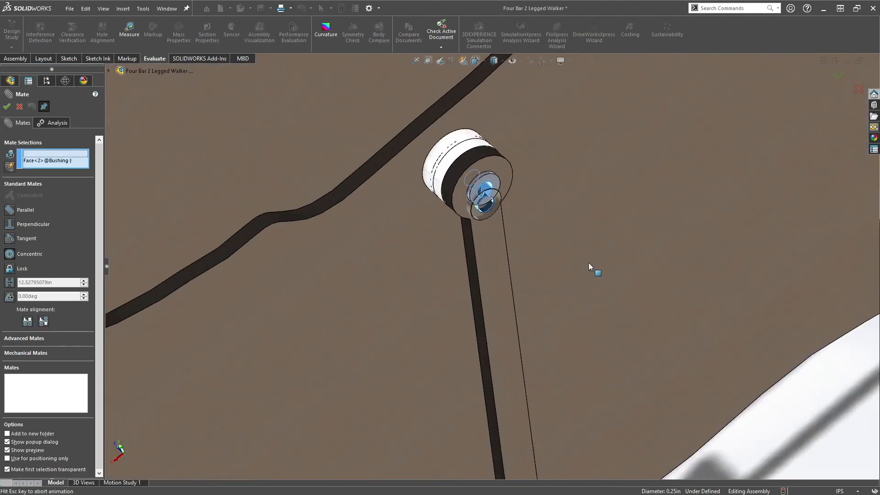
click(703, 243)
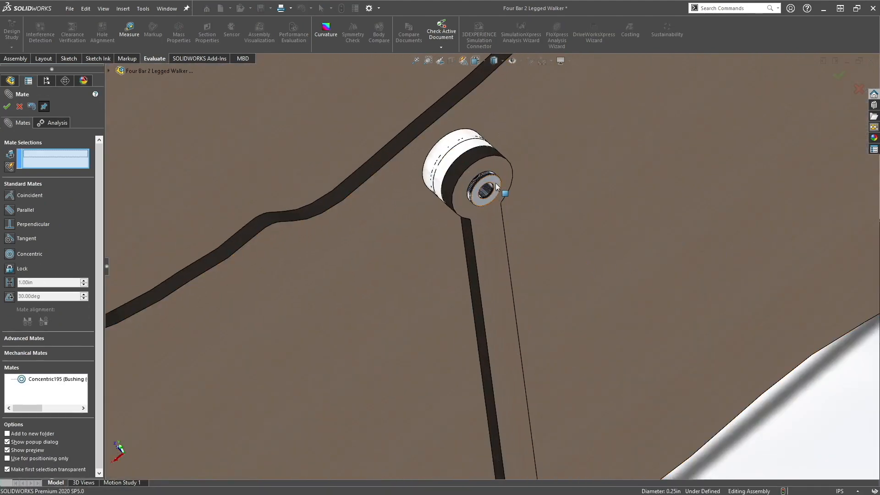
Step: Mate the copied collar's inner end face coincident with the outer face of the bushing at the binary link's upper pivot
drag(506, 202, 533, 221)
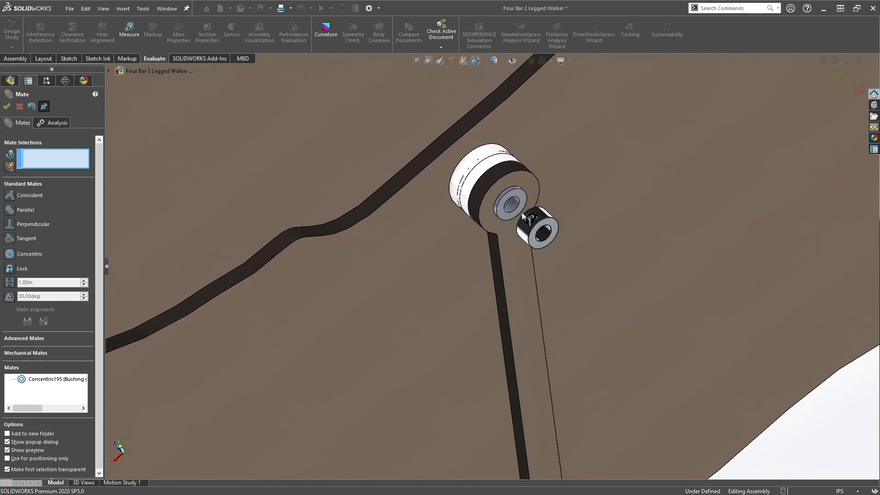
click(523, 199)
middle_drag(524, 200, 535, 251)
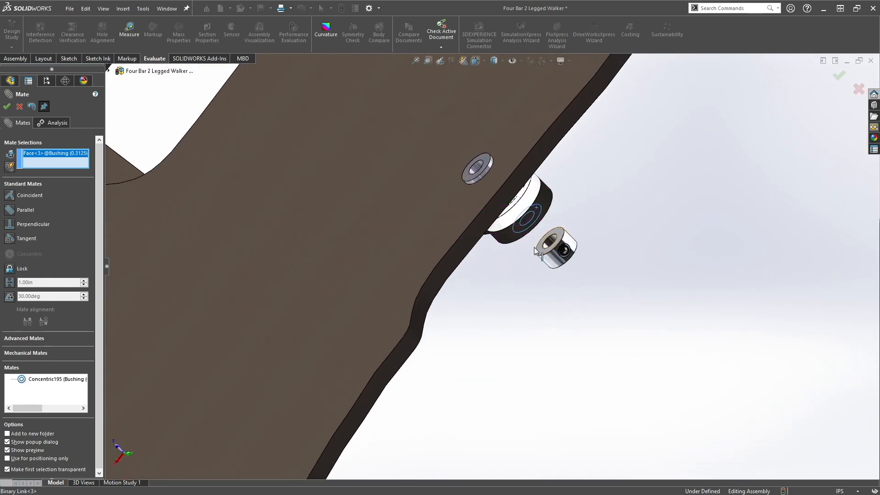
click(543, 254)
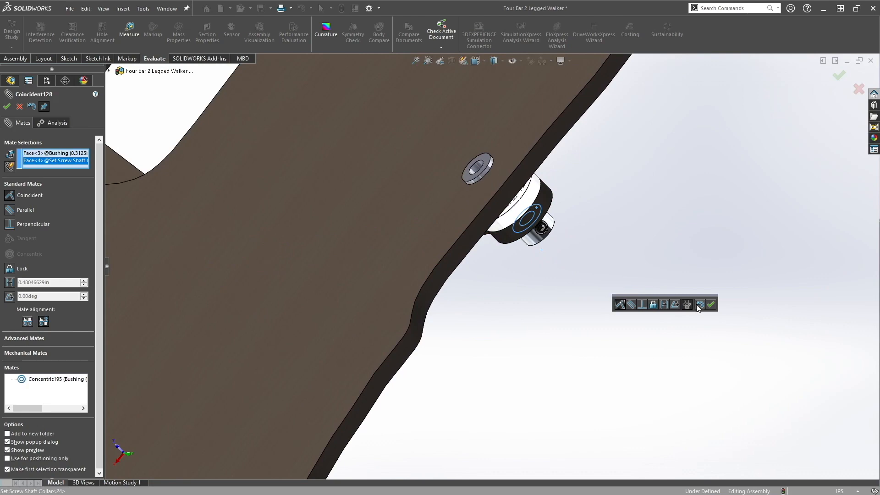
click(706, 304)
middle_drag(650, 303, 614, 266)
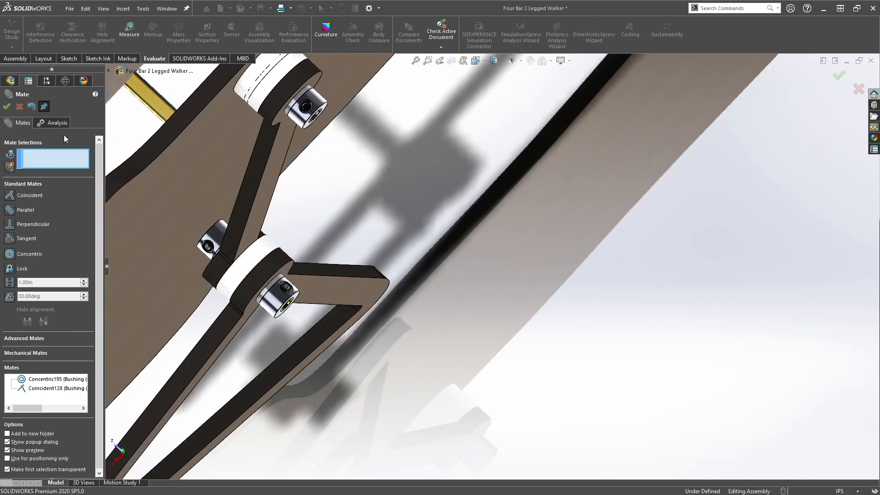
click(7, 106)
Step: Start a Copy with Mates of the upper pivot's set screw shaft collar and proceed to choosing its new mate references
scroll(317, 142, up, 6)
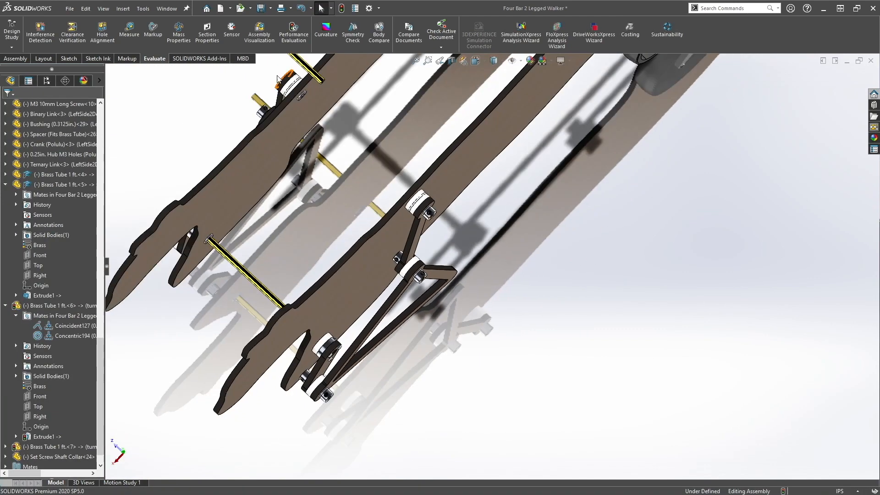
scroll(438, 213, down, 5)
right_click(446, 226)
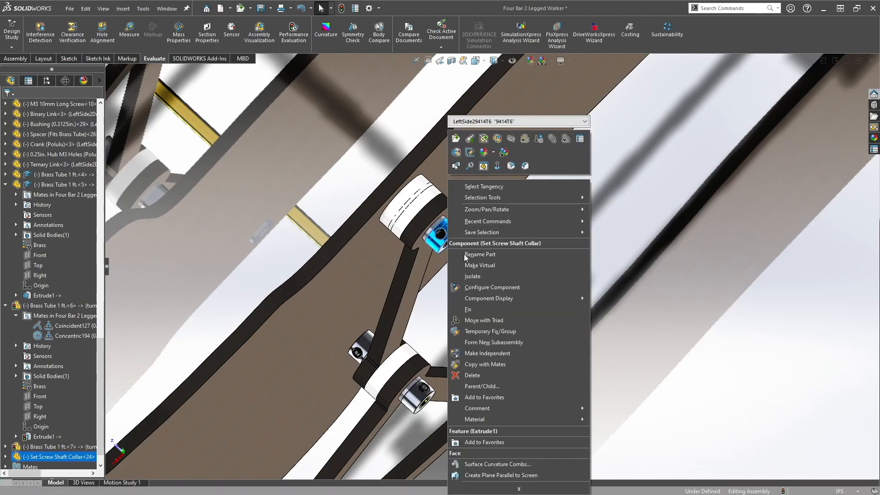
click(479, 366)
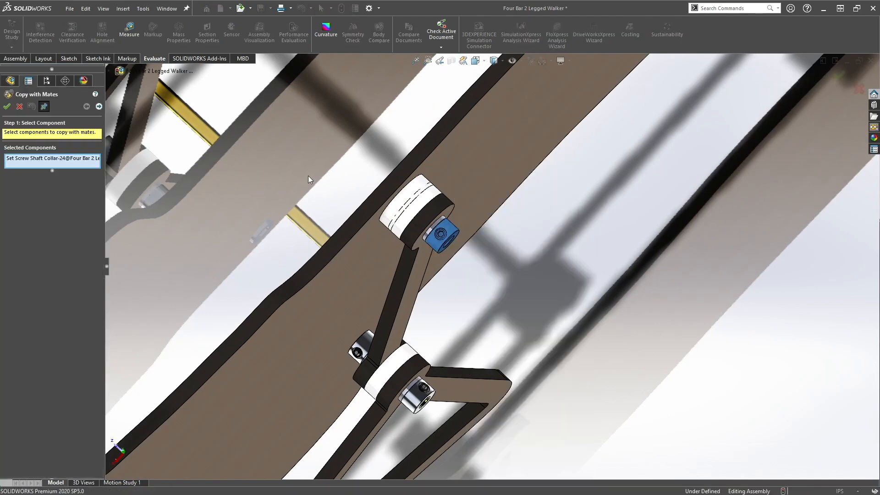
scroll(308, 176, up, 5)
click(99, 106)
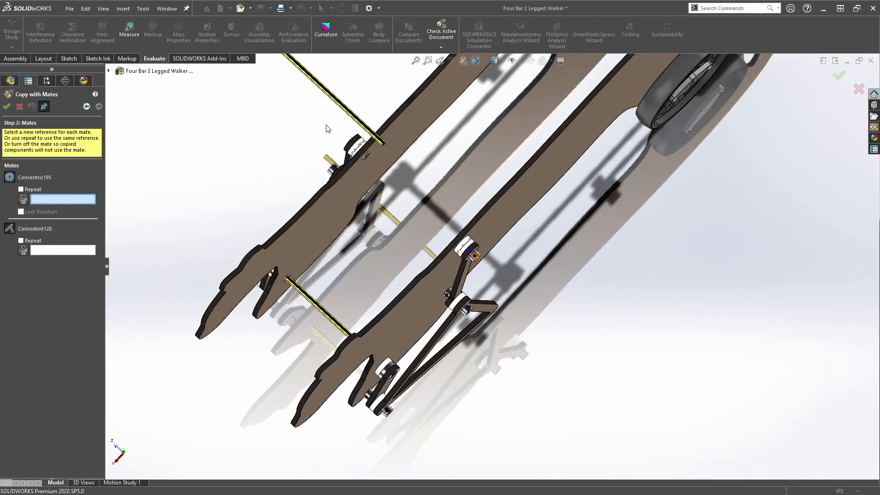
scroll(347, 161, down, 5)
scroll(318, 114, down, 8)
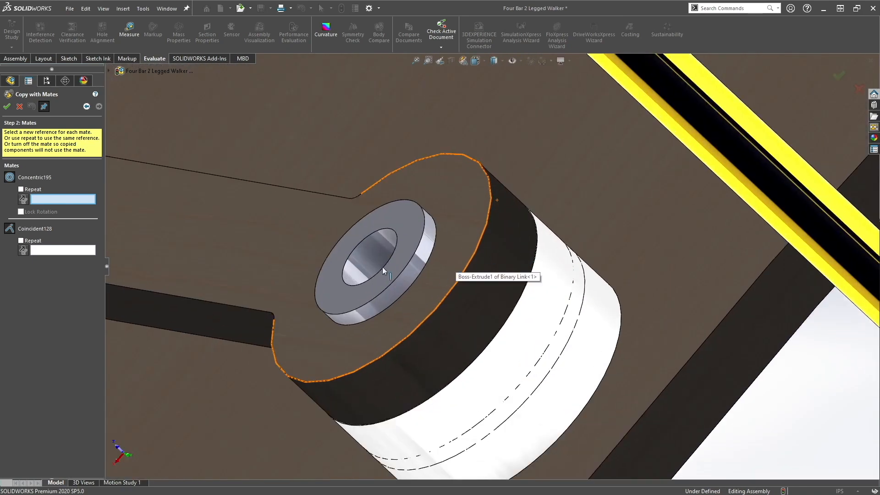
click(382, 267)
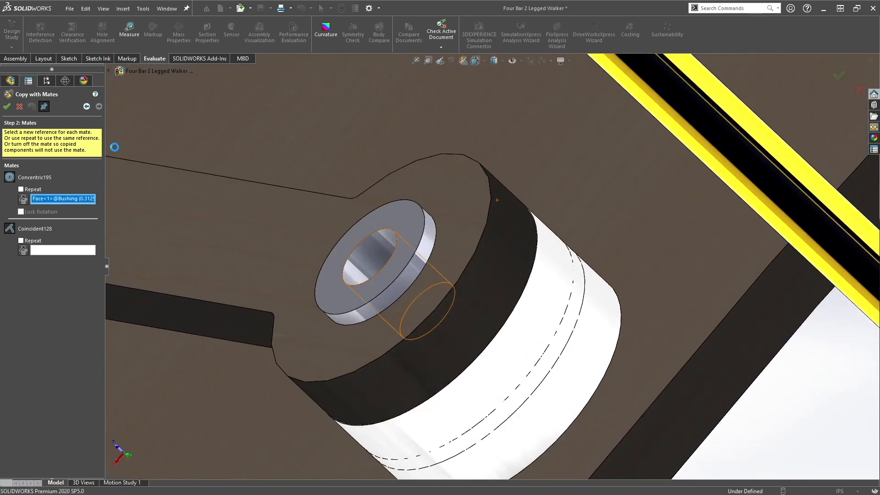
click(19, 106)
Step: Move the loose brass tube across the two side panels, close to the upper pivot's shaft collar
scroll(466, 273, up, 5)
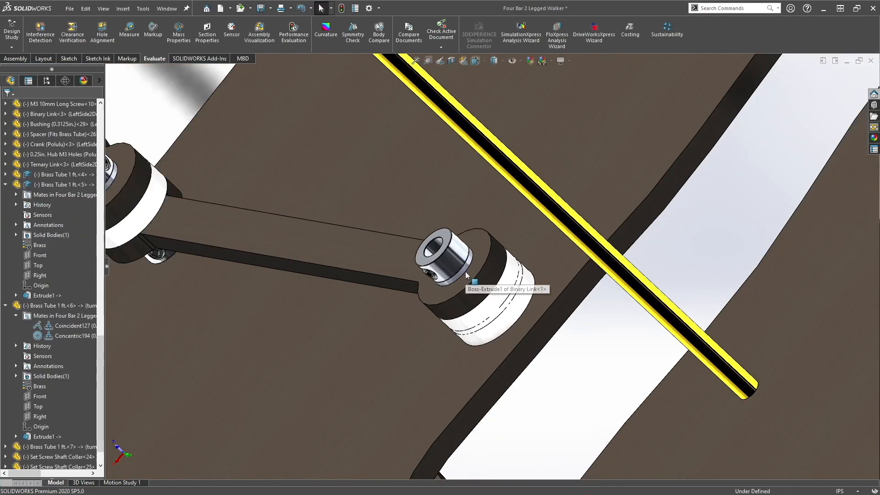
scroll(455, 271, up, 8)
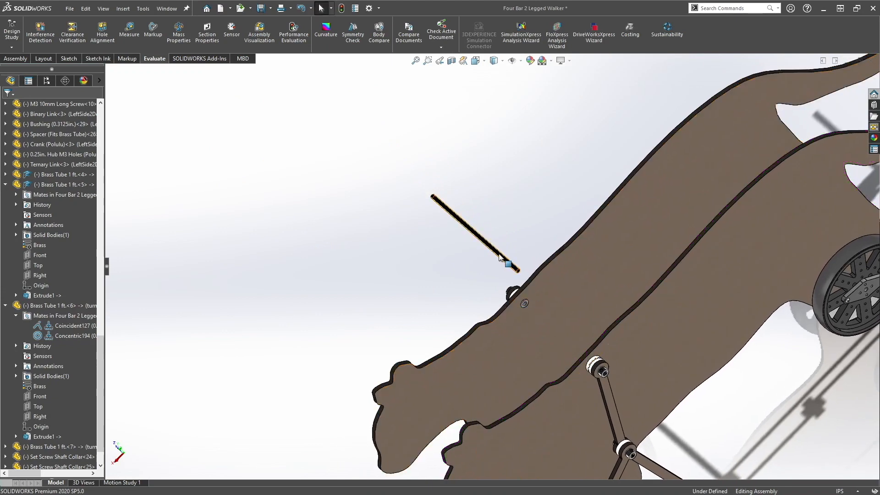
click(501, 261)
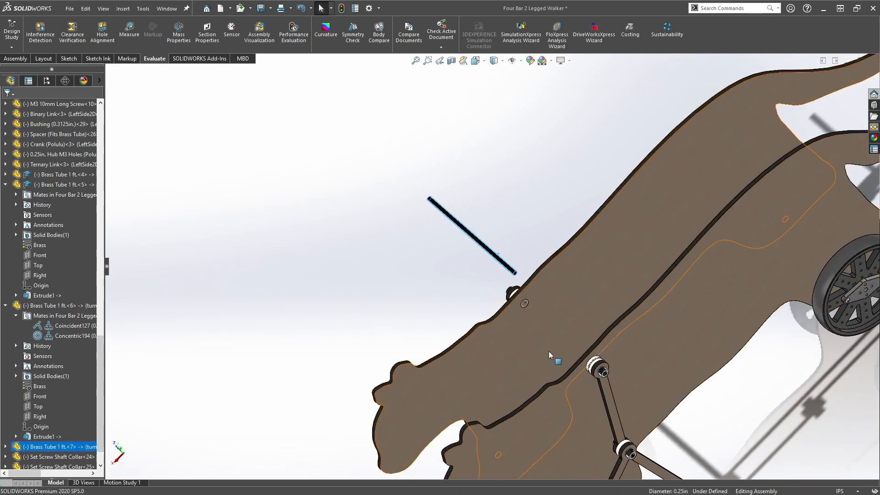
middle_drag(521, 261, 540, 298)
scroll(576, 325, down, 4)
drag(426, 207, 642, 386)
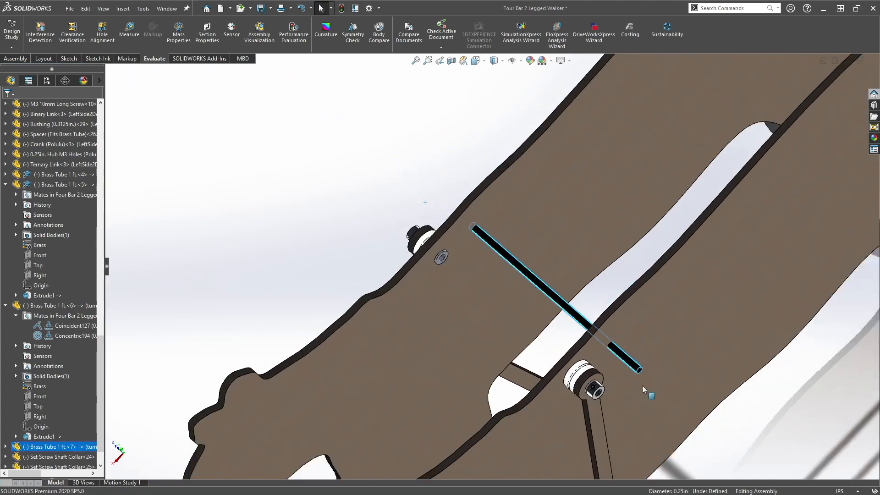
Step: Insert the brass tube into the upper pivot's shaft collar with a concentric mate
scroll(639, 384, up, 3)
scroll(610, 359, down, 6)
click(469, 225)
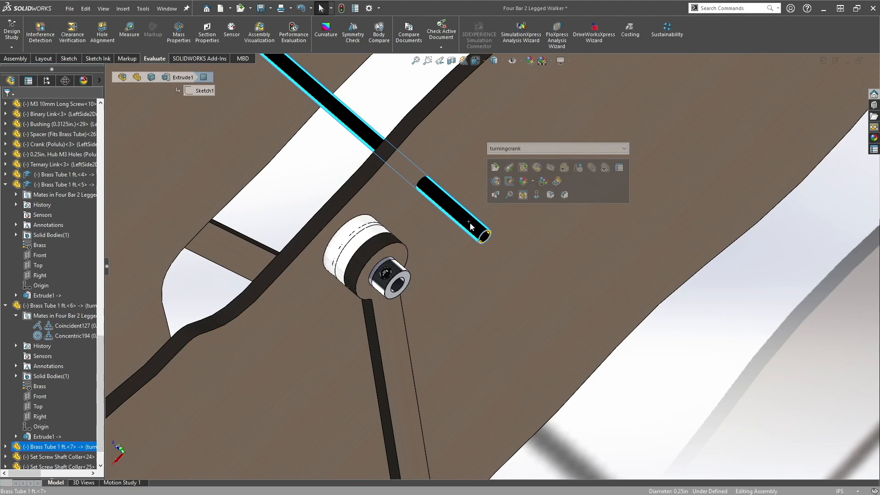
drag(471, 224, 414, 297)
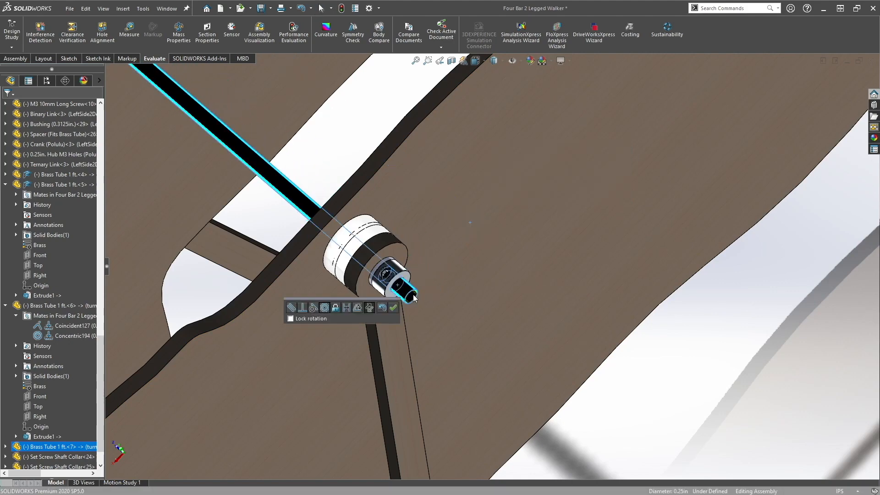
click(394, 308)
Step: Add a coincident mate between the brass tube's end face and the outer face of the set screw shaft collar
scroll(412, 300, down, 5)
click(449, 296)
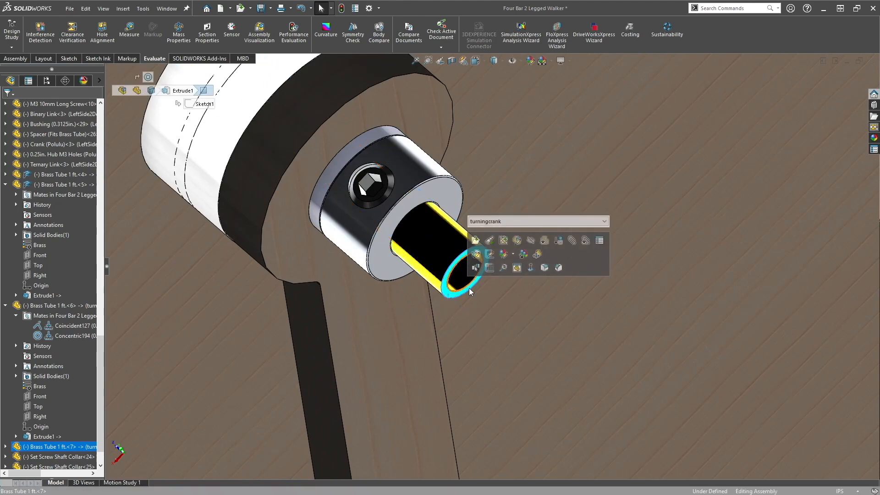
click(573, 240)
click(388, 265)
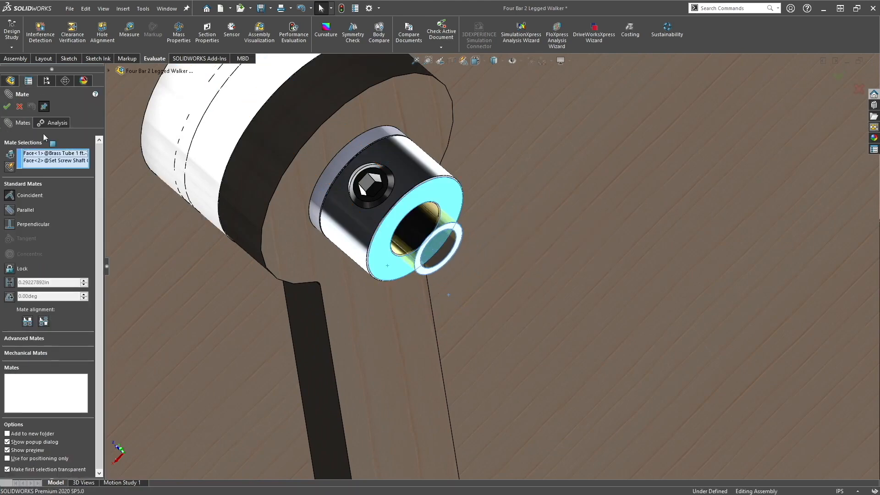
click(7, 107)
click(7, 106)
Step: Examine how the upper brass tube spans the two side panels and the front leg linkages
scroll(362, 191, up, 10)
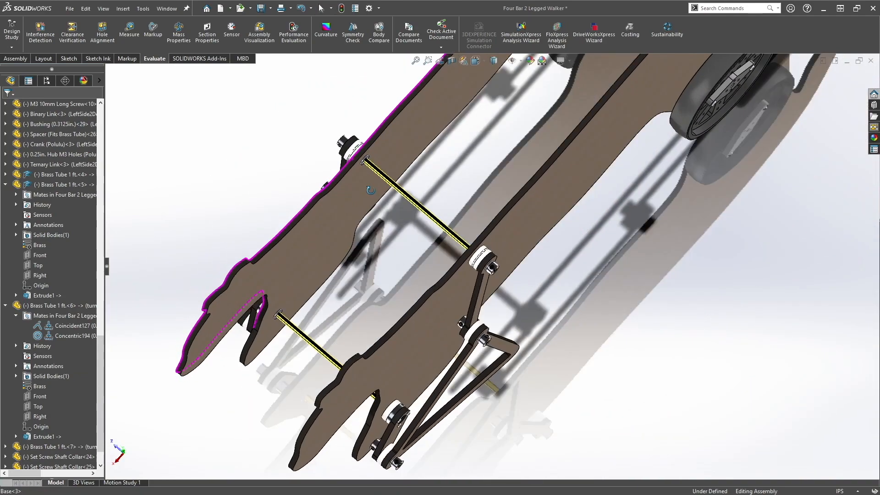
middle_drag(370, 190, 394, 235)
scroll(395, 234, up, 4)
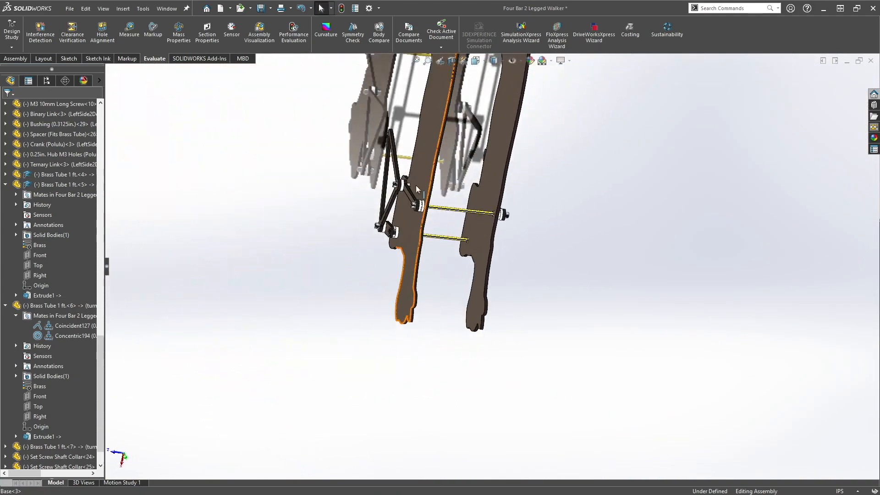
scroll(404, 191, down, 12)
mouse_move(465, 258)
middle_down()
mouse_move(523, 265)
mouse_move(616, 295)
mouse_move(538, 242)
mouse_move(487, 252)
middle_up()
scroll(596, 284, up, 5)
click(618, 282)
scroll(618, 282, up, 5)
click(503, 336)
click(511, 265)
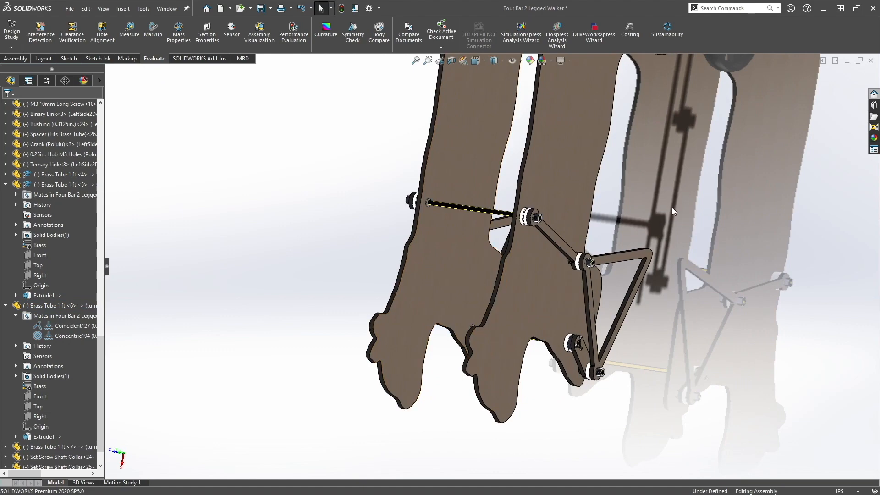
key(ctrl+1)
middle_drag(643, 209, 392, 255)
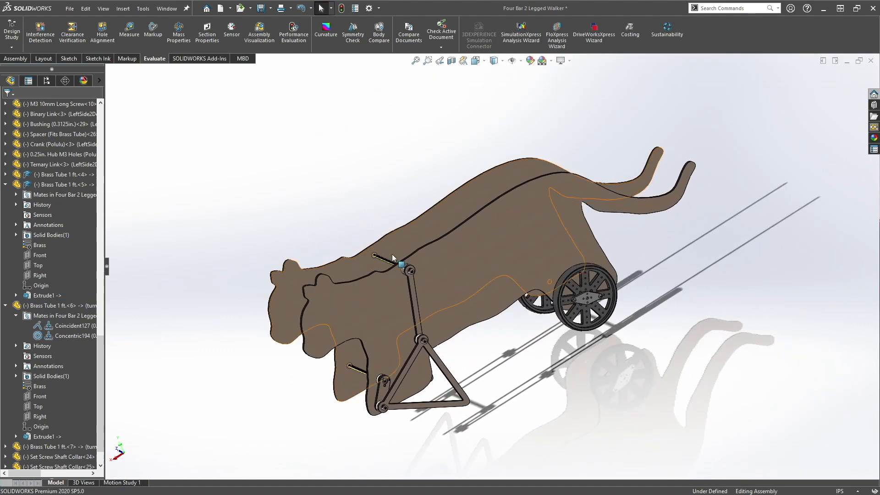
Step: Open the part file of the upper pivot's brass tube from the assembly
scroll(392, 254, down, 8)
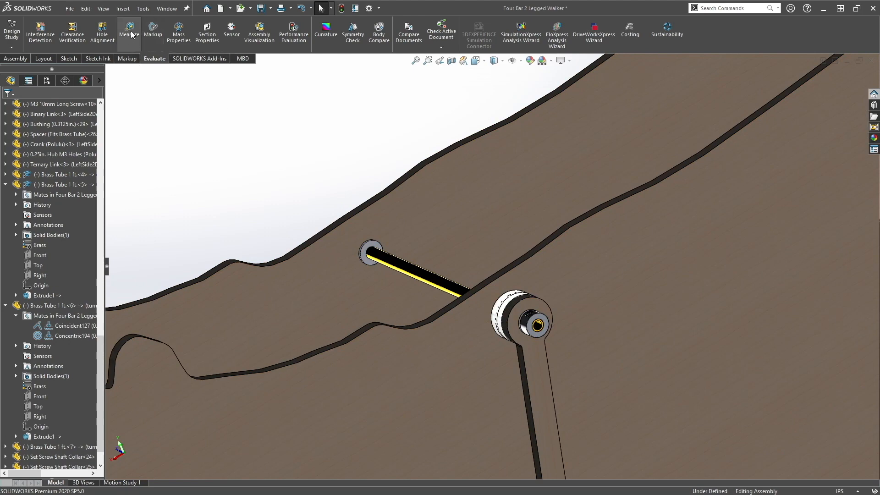
click(390, 264)
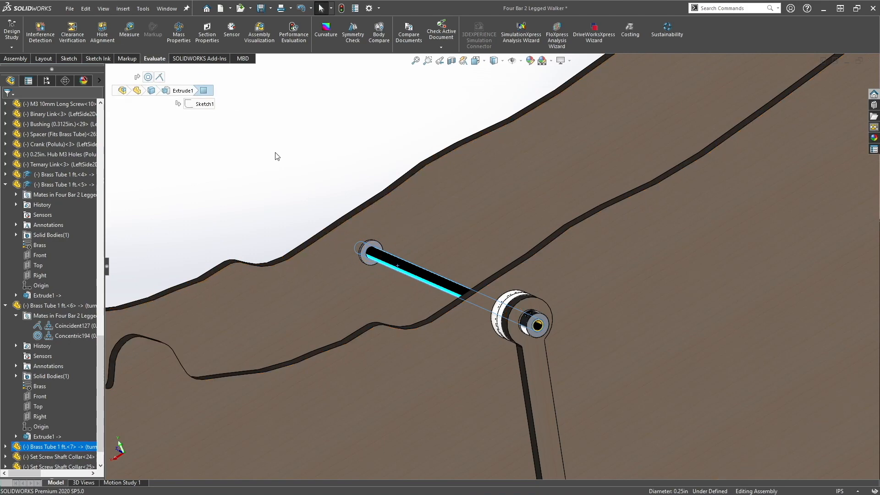
right_click(412, 271)
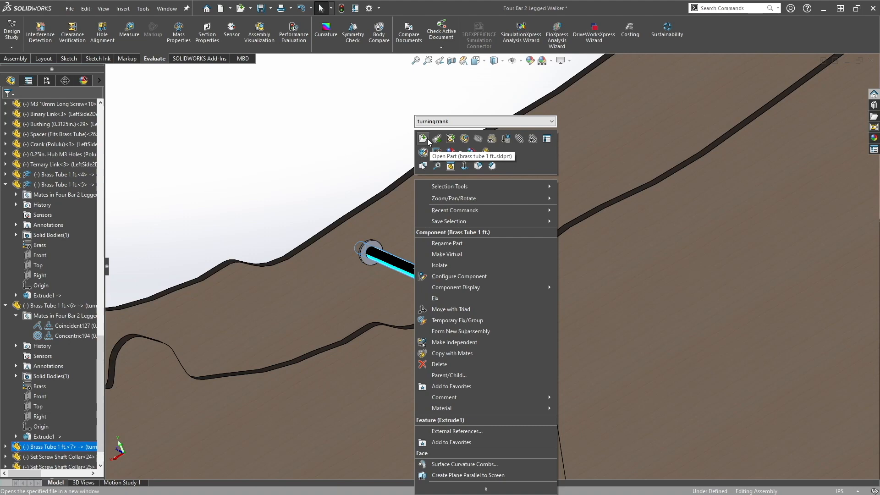
click(427, 138)
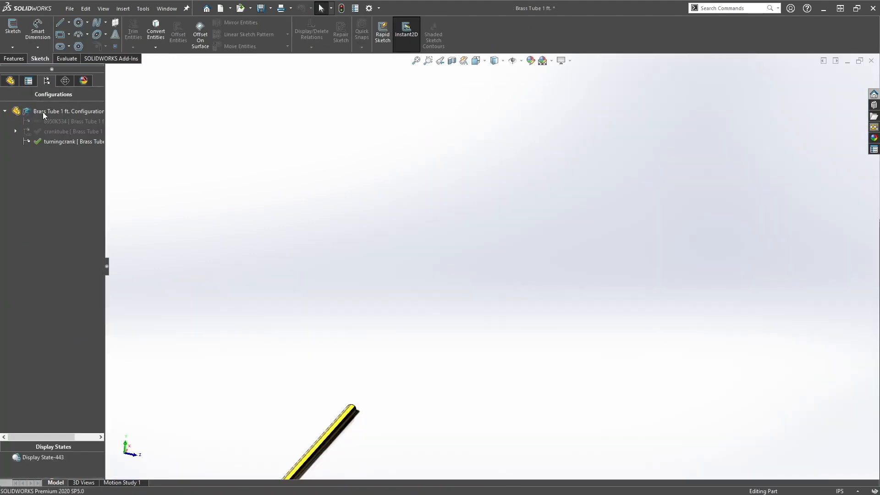
Step: Add a configuration named toppivot to the brass tube part and return to the walker assembly
right_click(43, 112)
click(69, 130)
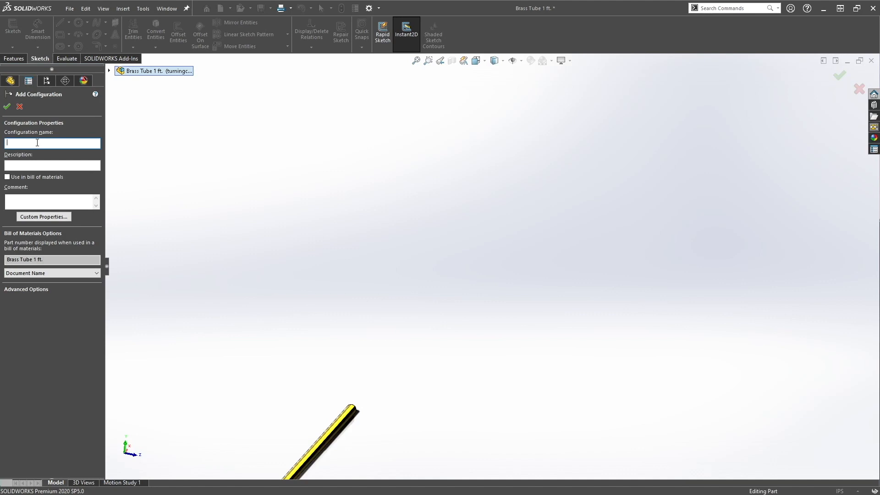
text(toppivit)
click(7, 106)
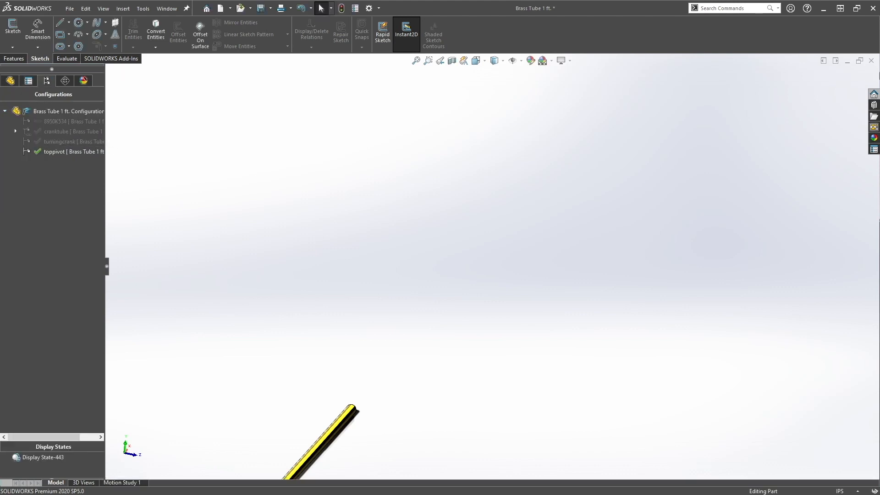
click(872, 60)
click(380, 232)
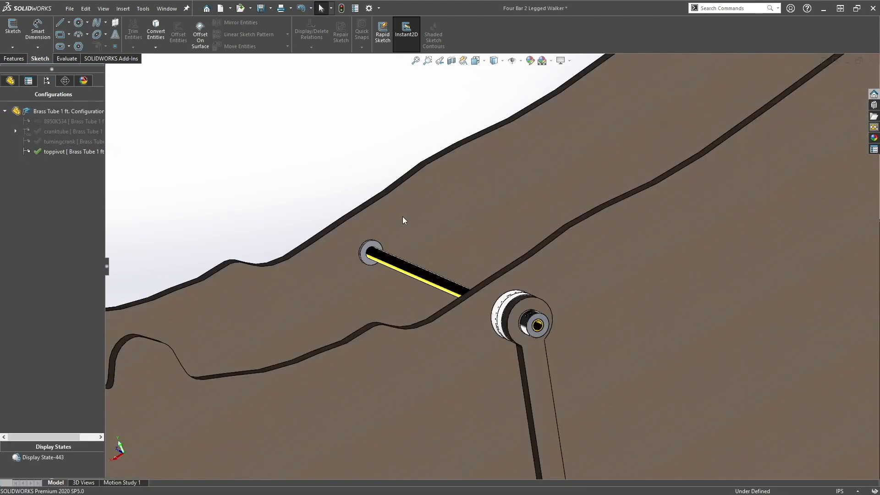
middle_drag(435, 277, 437, 320)
click(410, 259)
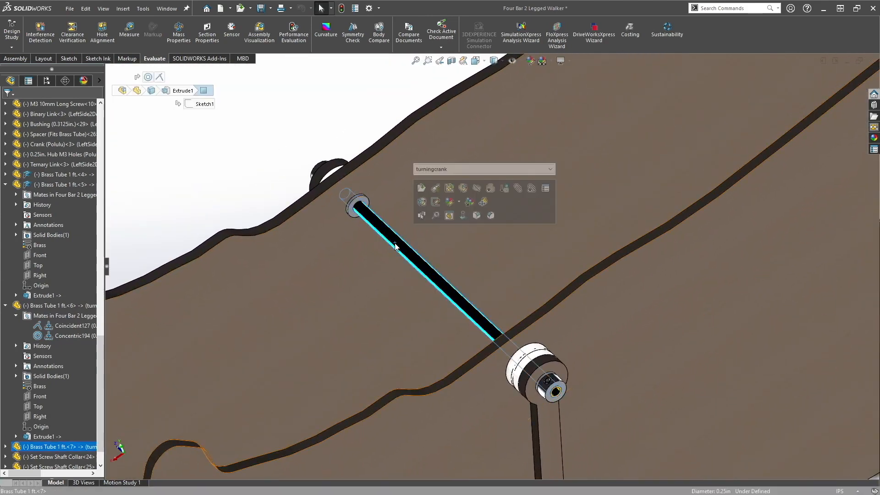
scroll(36, 427, down, 1)
click(5, 416)
scroll(58, 395, down, 2)
right_click(45, 418)
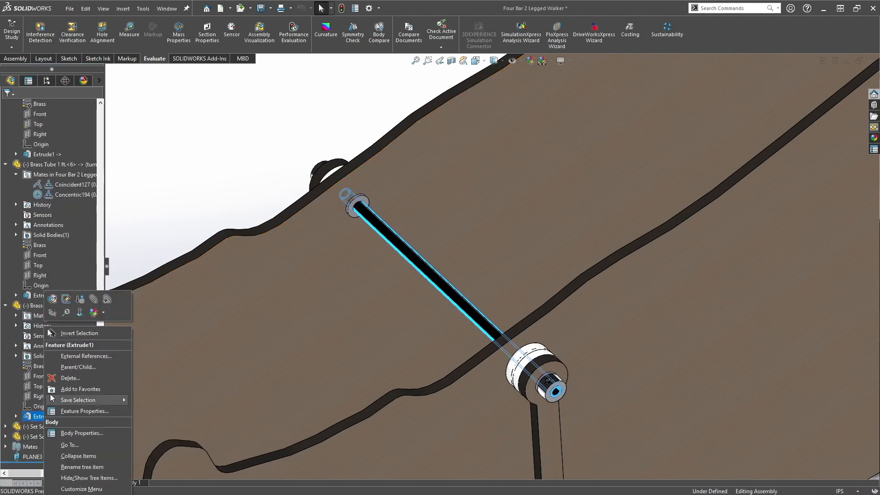
click(56, 304)
click(495, 251)
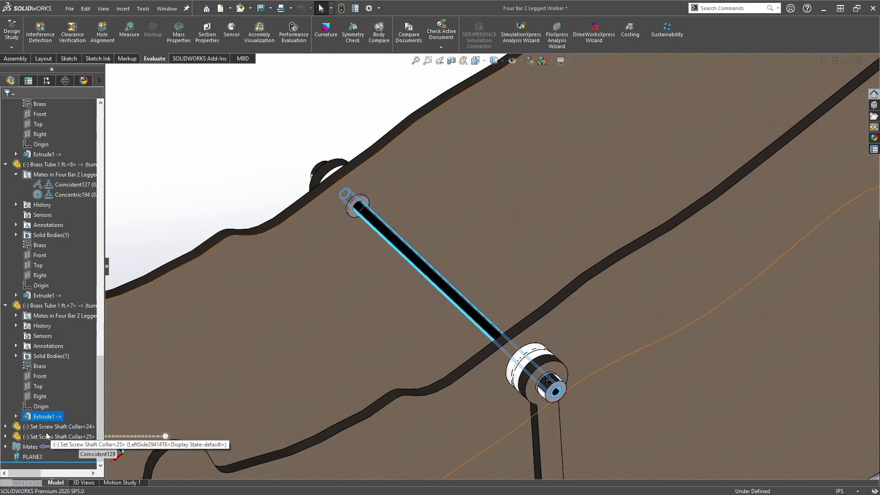
right_click(46, 417)
click(53, 298)
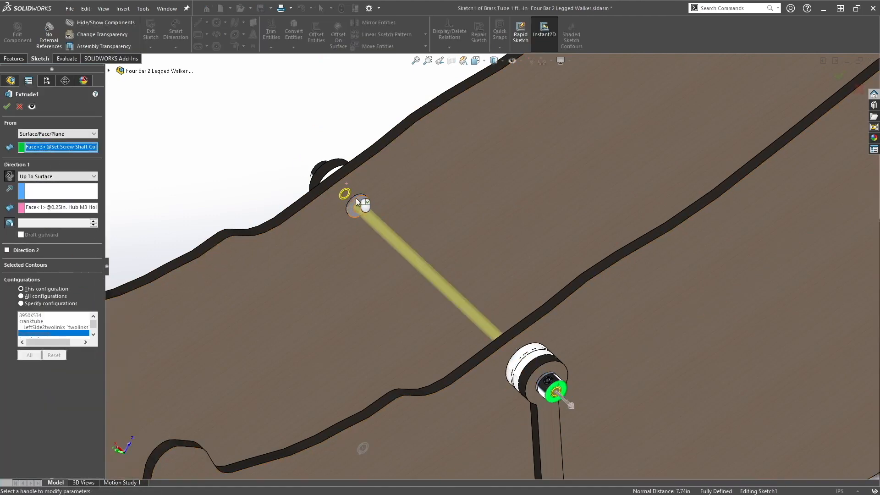
click(69, 208)
middle_drag(298, 176, 356, 219)
click(315, 168)
middle_drag(317, 170, 265, 184)
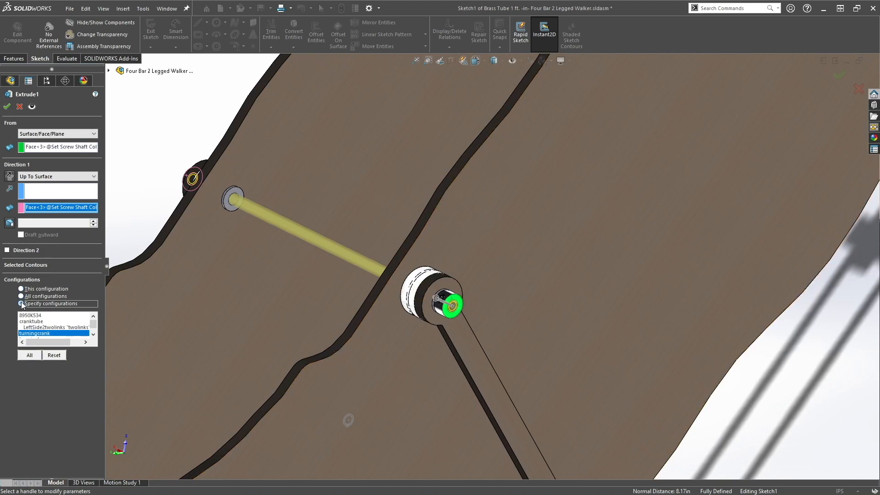
click(95, 334)
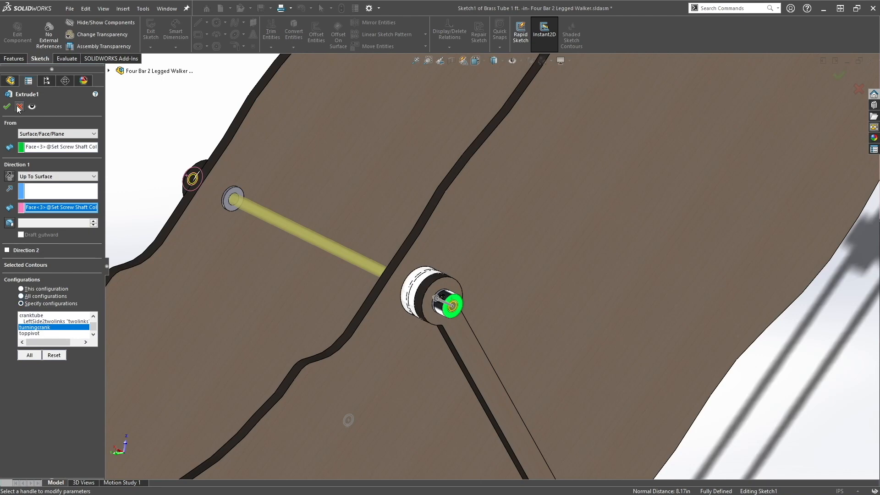
Step: Switch the upper brass tube in the assembly to the toppivot configuration
click(350, 256)
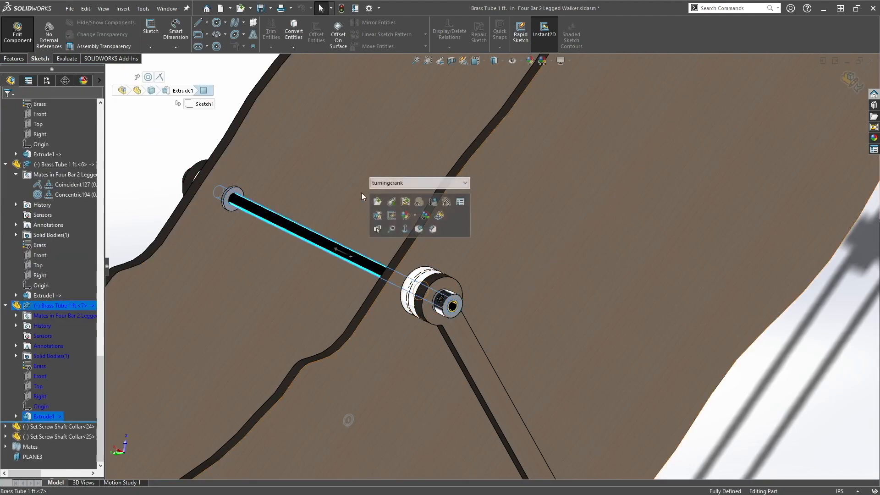
click(389, 182)
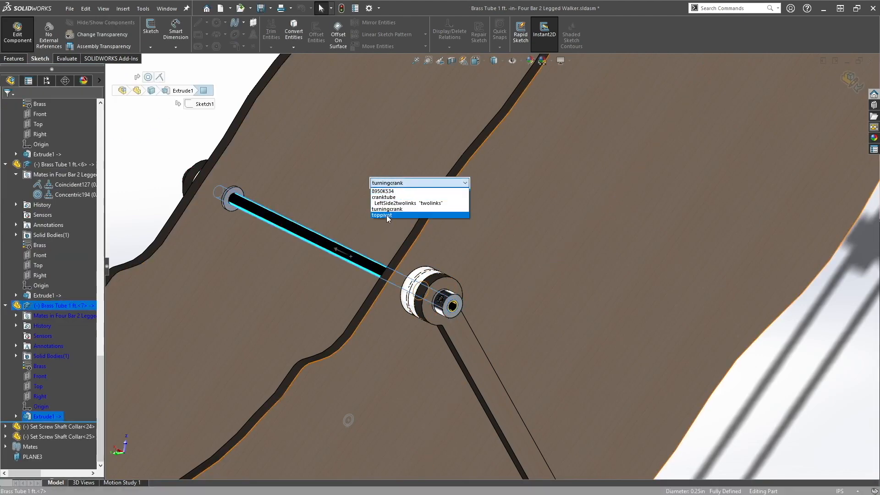
click(386, 215)
right_click(387, 215)
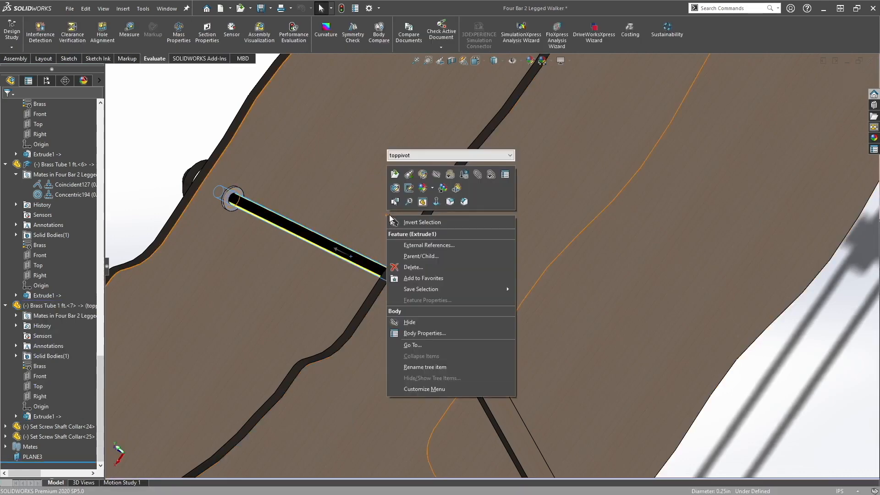
key(Escape)
click(234, 200)
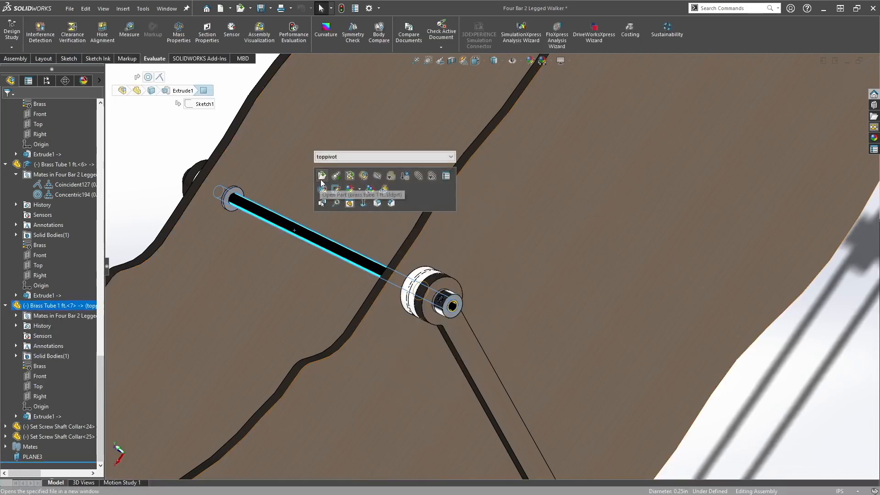
Step: Edit the upper brass tube's extrusion to start from the outer face of the adjacent set screw shaft collar
right_click(45, 416)
click(51, 301)
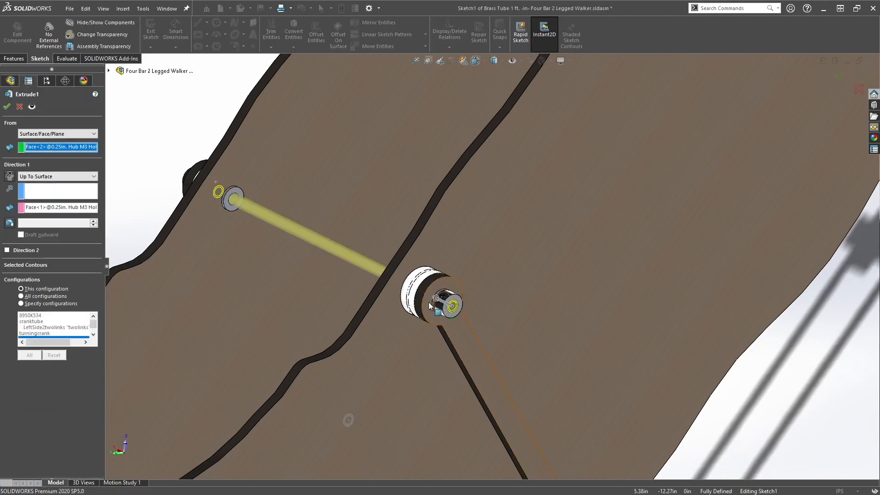
click(448, 315)
Step: End the upper brass tube's extrusion at the outer face of the opposite set screw shaft collar, for the toppivot configuration only
click(60, 207)
middle_drag(150, 173, 676, 369)
scroll(728, 384, down, 3)
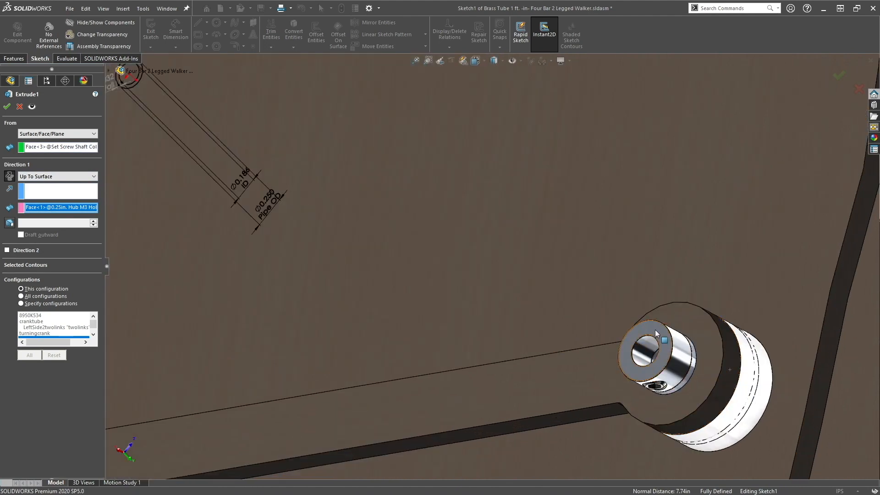
click(656, 329)
middle_drag(655, 329, 570, 359)
scroll(569, 359, up, 4)
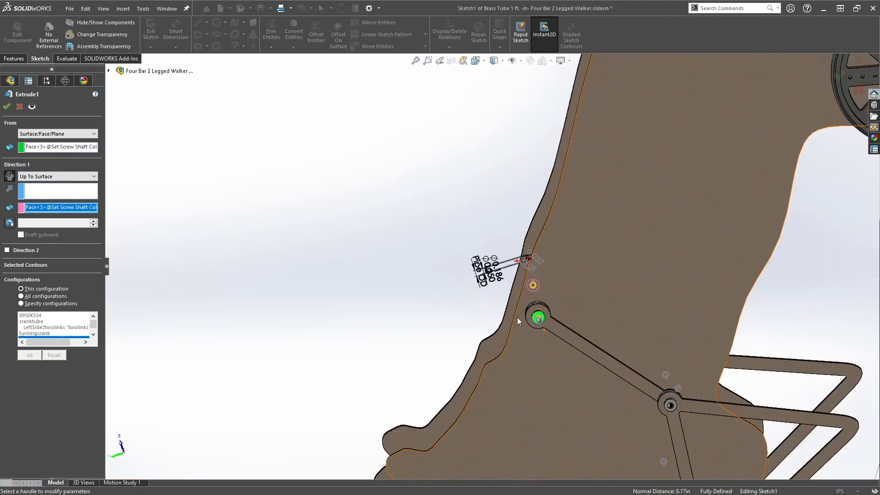
middle_drag(517, 317, 579, 347)
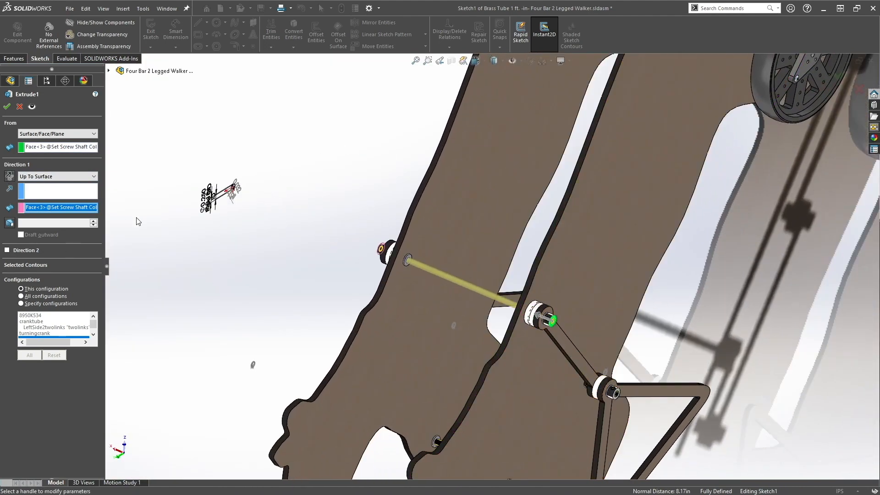
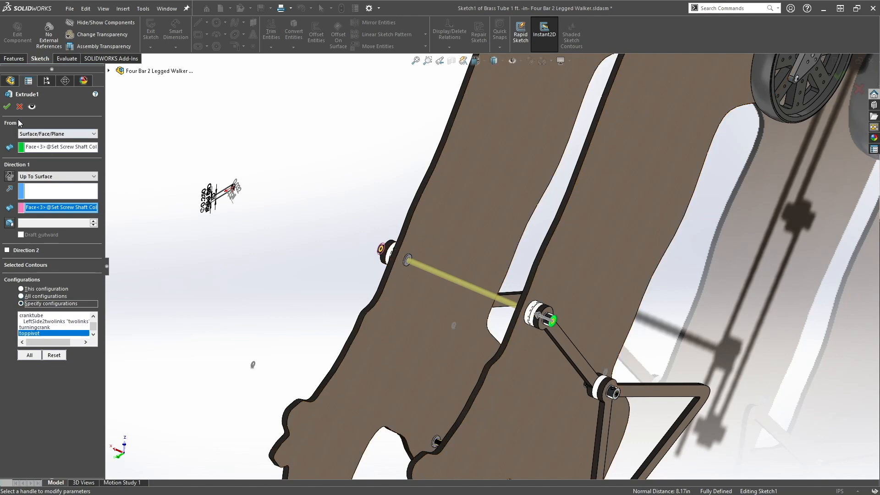
click(6, 106)
Step: Finish editing the brass tube in context and rebuild the walker assembly
scroll(468, 307, up, 5)
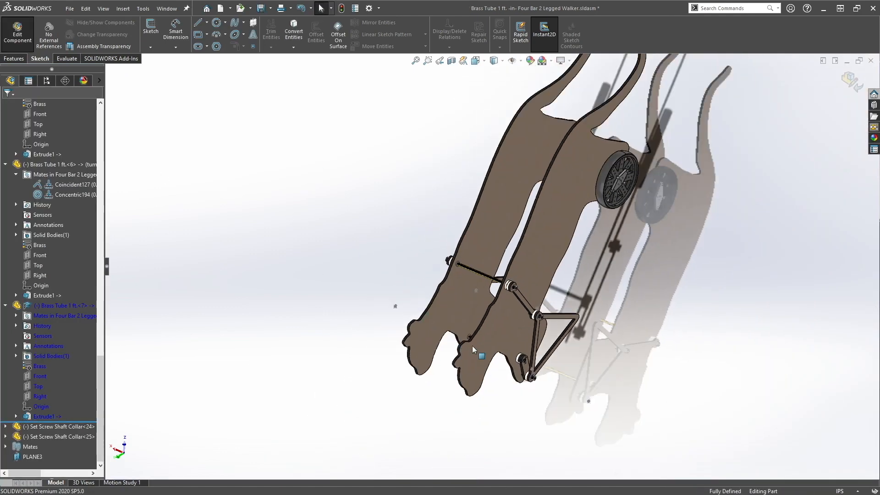
middle_drag(468, 306, 662, 122)
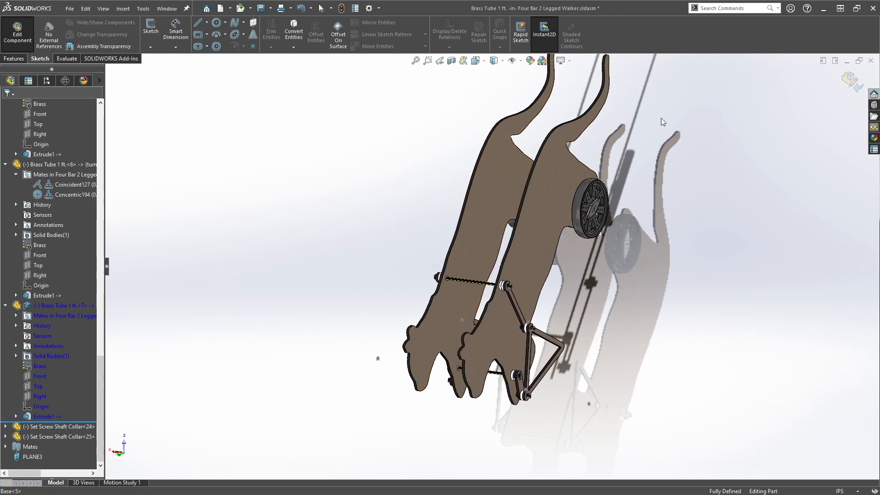
click(853, 81)
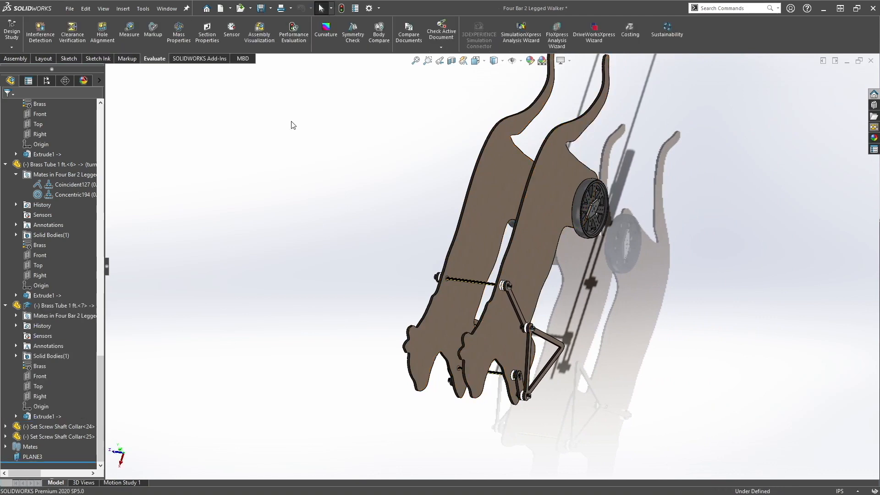
click(342, 9)
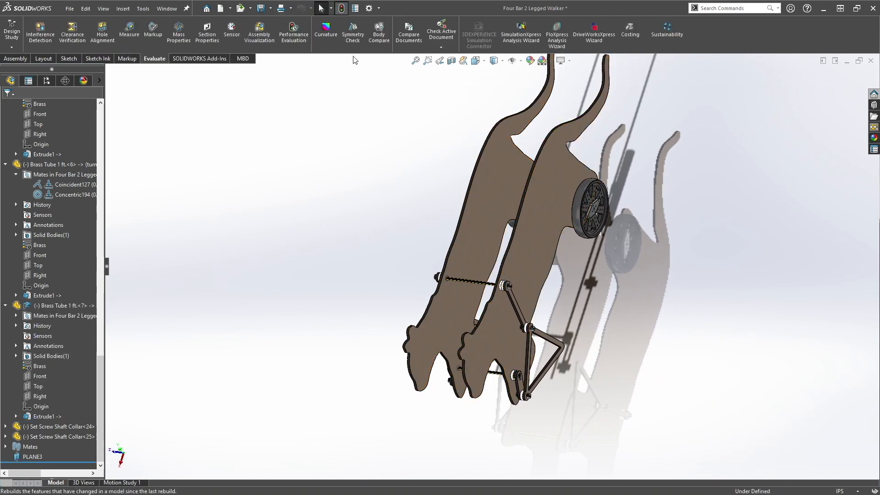
Step: Examine the upper pivot tube and the wheels with their adapters from several angles
scroll(480, 292, down, 6)
middle_drag(513, 255, 488, 308)
scroll(454, 336, up, 4)
middle_drag(454, 337, 507, 291)
scroll(554, 135, down, 4)
scroll(571, 291, up, 4)
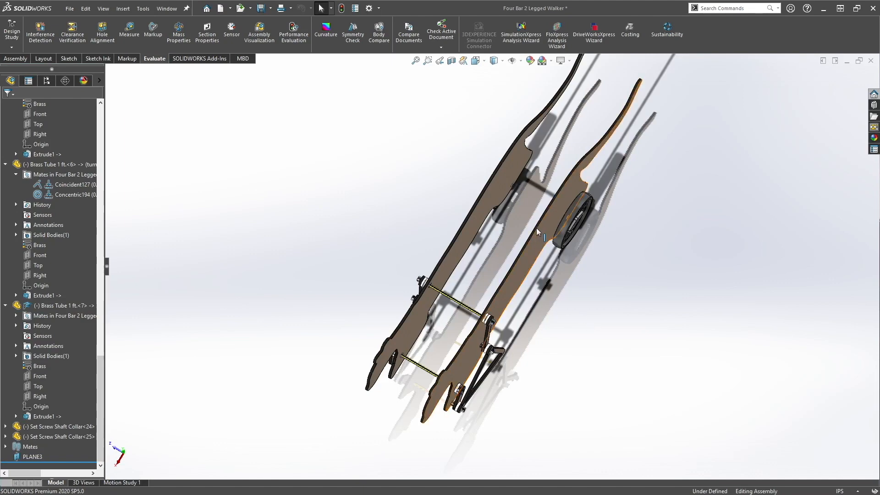
scroll(536, 227, down, 5)
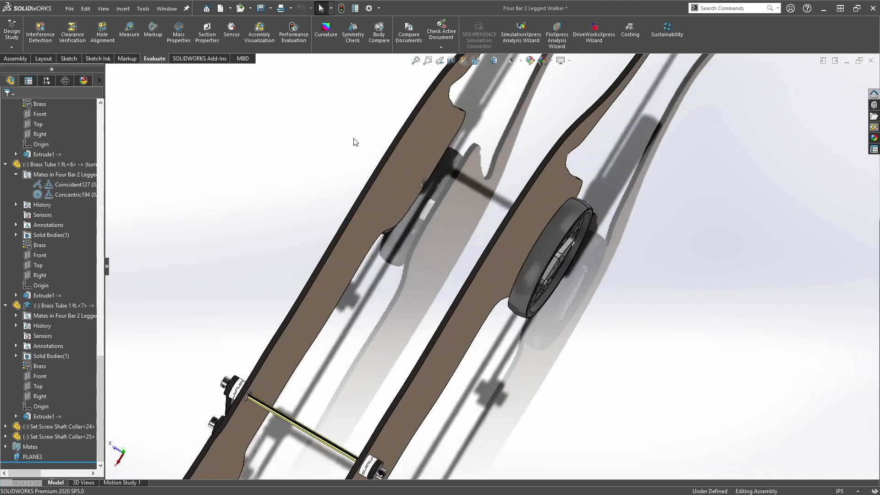
middle_drag(529, 248, 488, 226)
scroll(591, 270, down, 6)
scroll(420, 230, up, 8)
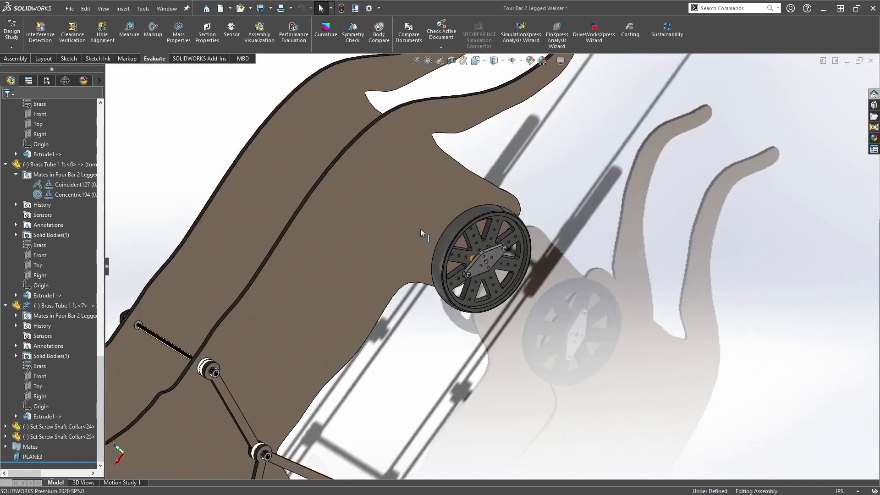
middle_drag(400, 226, 475, 296)
scroll(458, 256, down, 7)
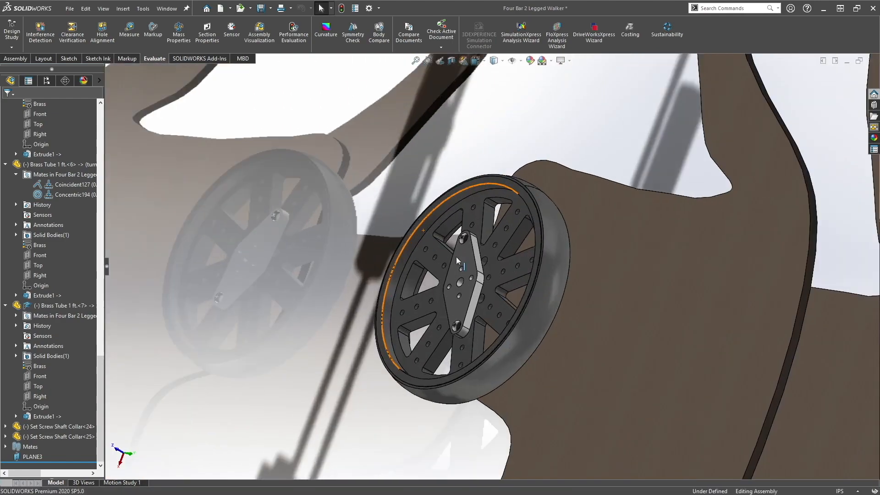
middle_drag(548, 364, 533, 327)
scroll(548, 340, up, 3)
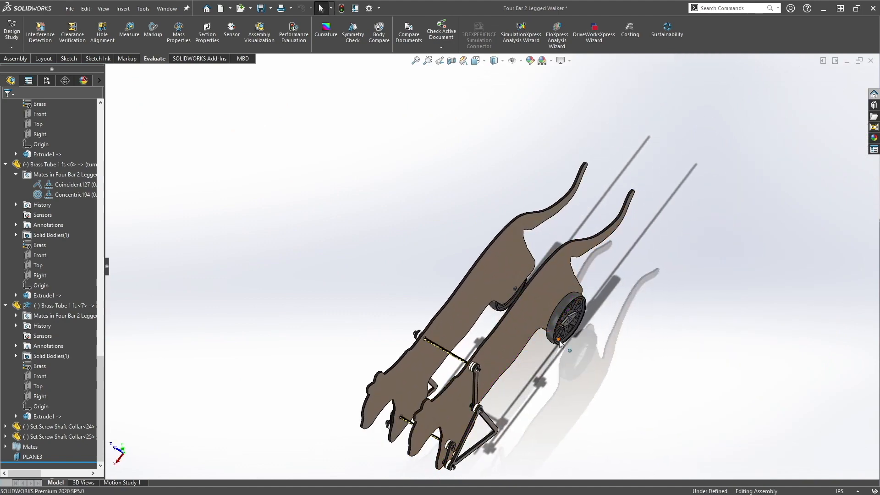
Step: Copy the upper brass tube and place the copy in free space behind the near wheel
scroll(465, 341, down, 4)
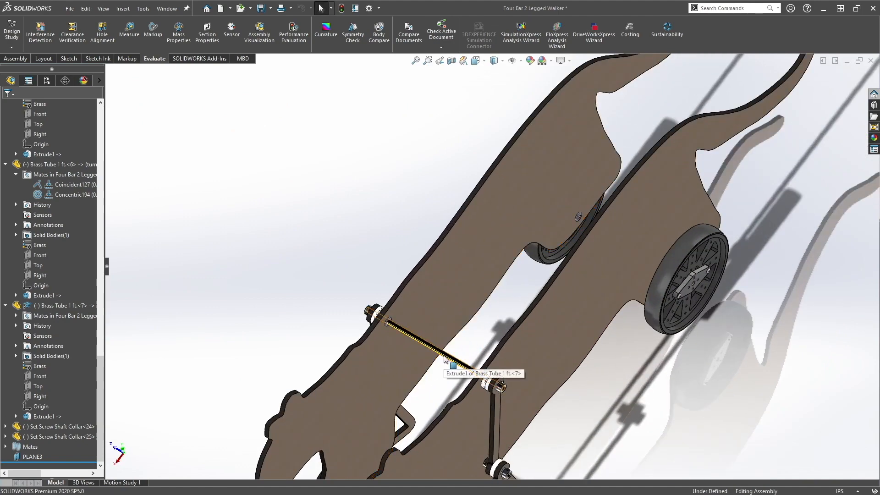
ctrl+drag(442, 358, 744, 199)
scroll(593, 362, up, 3)
middle_drag(500, 404, 477, 326)
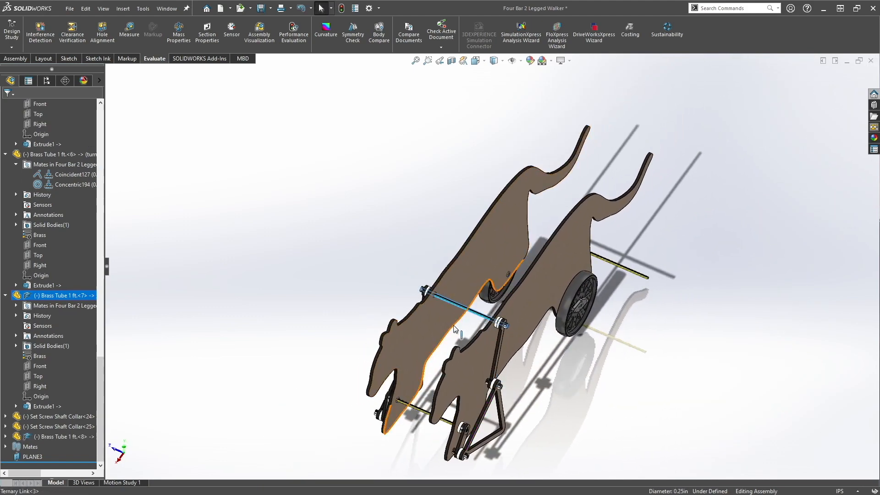
click(421, 408)
click(421, 411)
click(624, 293)
Step: Open the part file of the copied brass tube behind the wheel
scroll(619, 280, down, 3)
scroll(619, 280, down, 2)
middle_drag(543, 227, 568, 192)
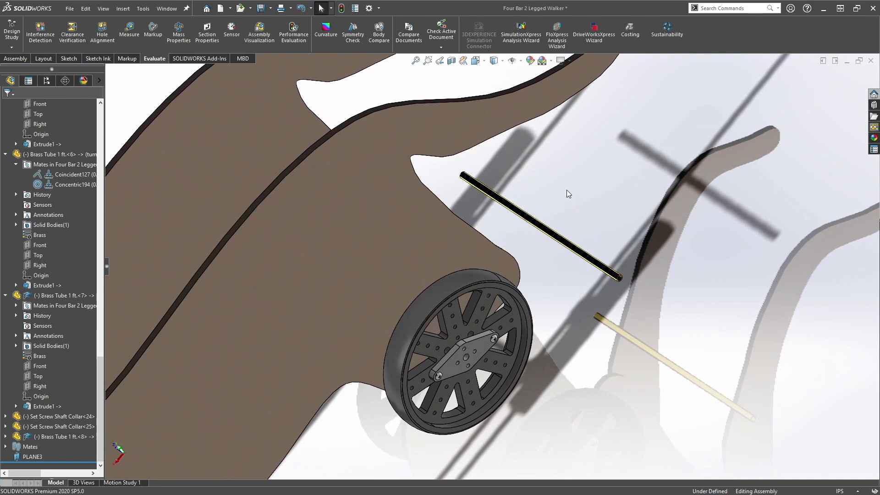
scroll(527, 271, down, 3)
click(521, 274)
right_click(521, 274)
click(528, 140)
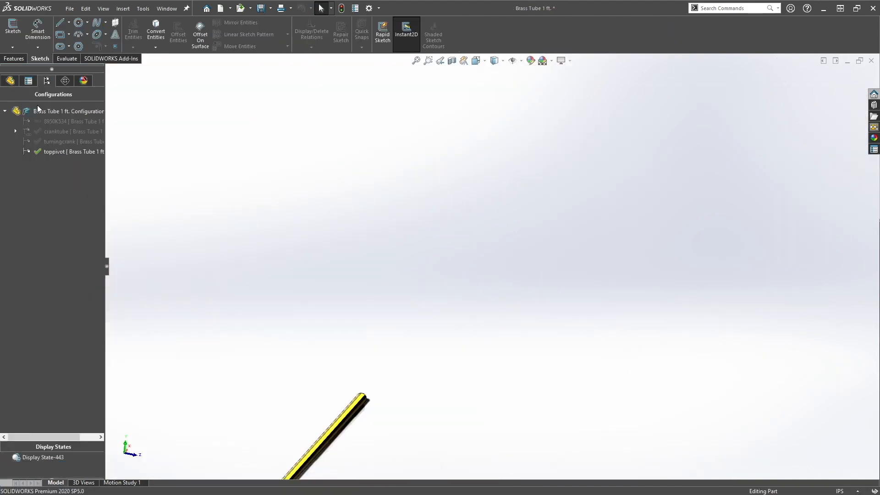
Step: Add a configuration named wheel to the brass tube part, then close it and save all modified documents
right_click(46, 112)
click(61, 131)
text(whee)
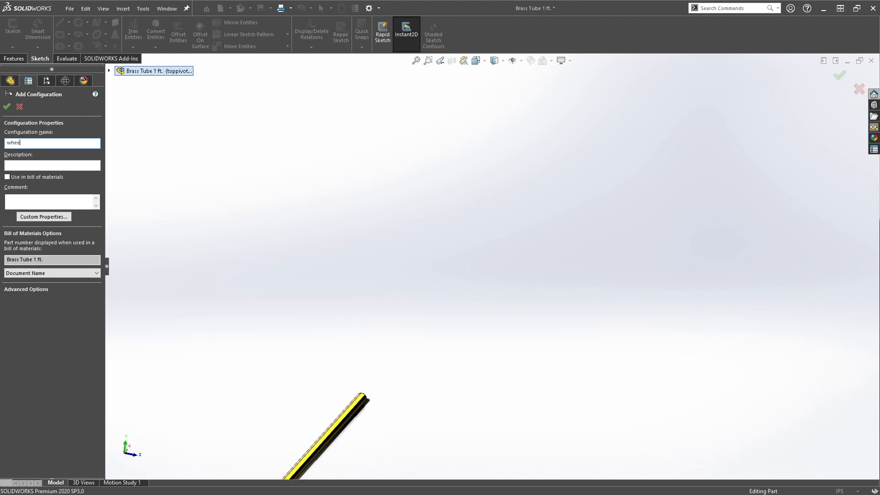
text(l)
click(7, 107)
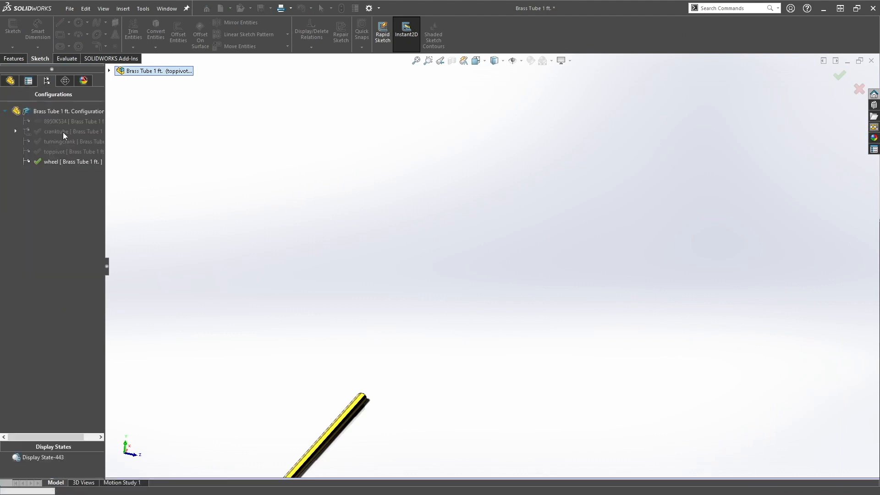
click(871, 61)
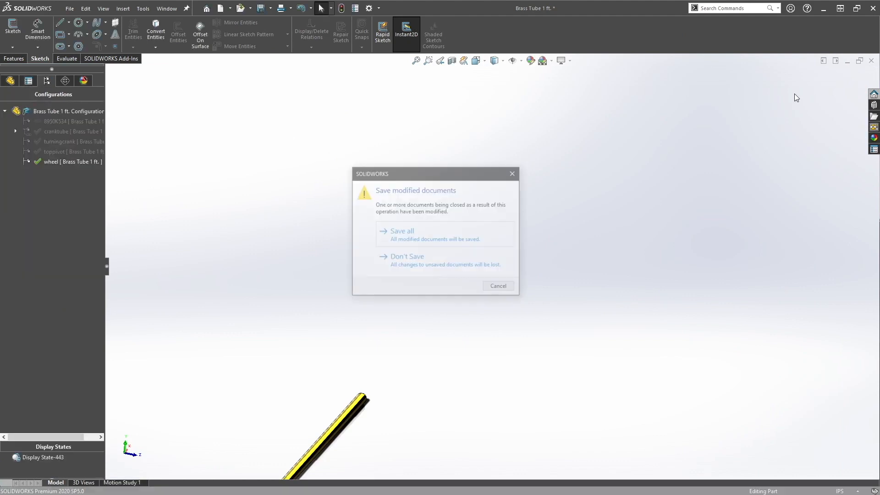
click(443, 230)
Step: Switch the copied brass tube in the assembly to the wheel configuration
right_click(522, 268)
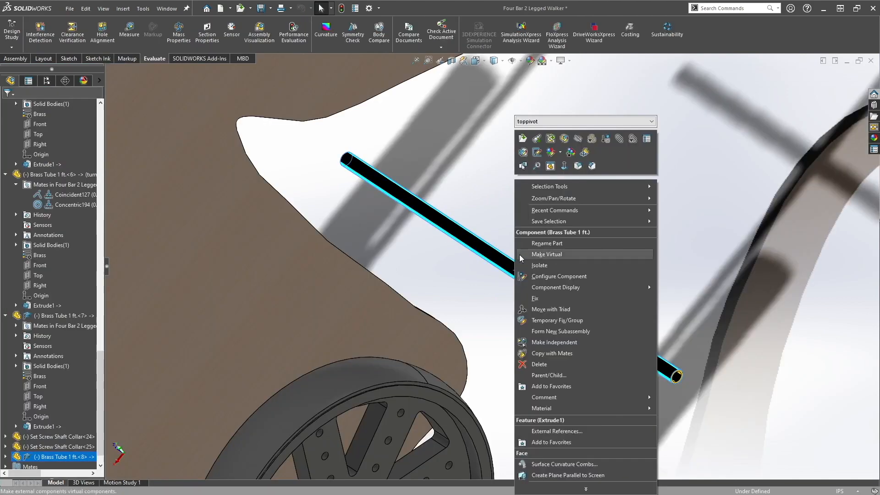
click(532, 121)
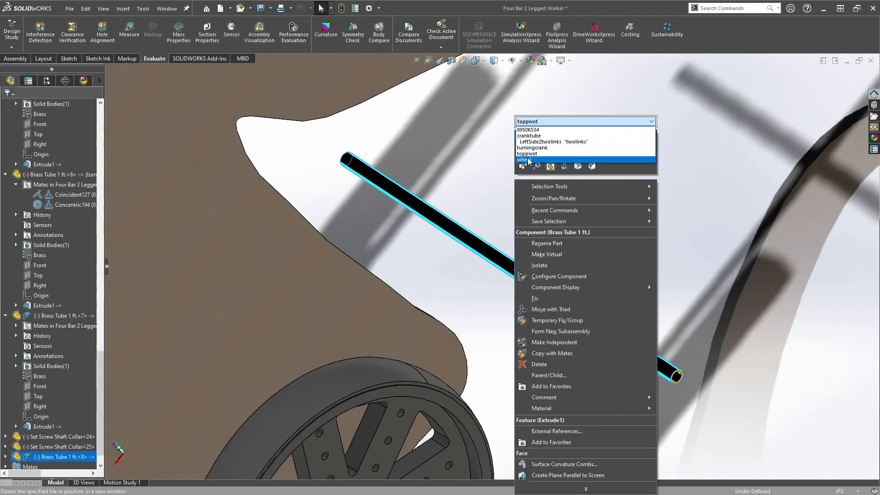
click(527, 159)
right_click(521, 162)
click(519, 163)
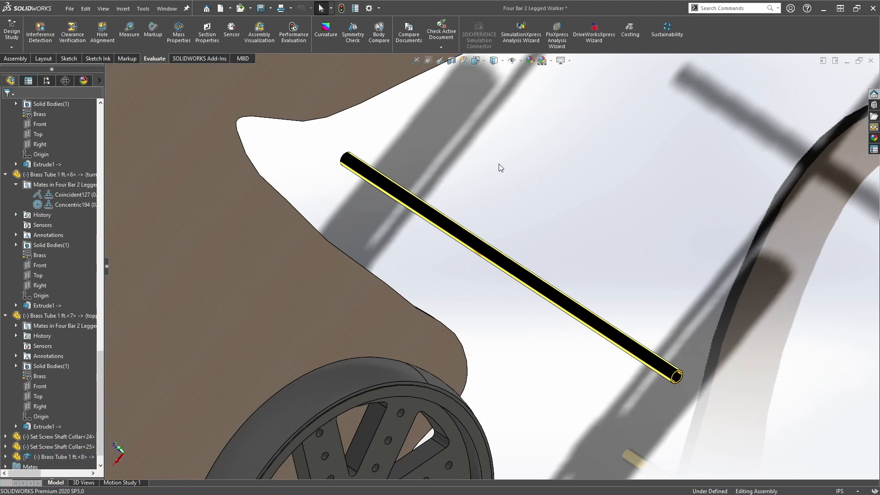
Step: Move the copied brass tube clear of the body plate, into free space beside the wheel
scroll(496, 167, up, 6)
scroll(549, 288, down, 5)
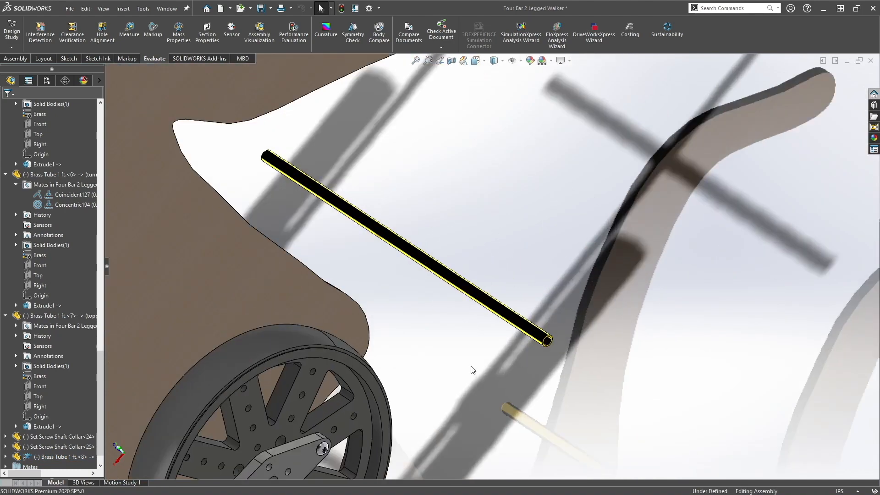
click(515, 313)
scroll(458, 362, up, 5)
scroll(477, 257, down, 6)
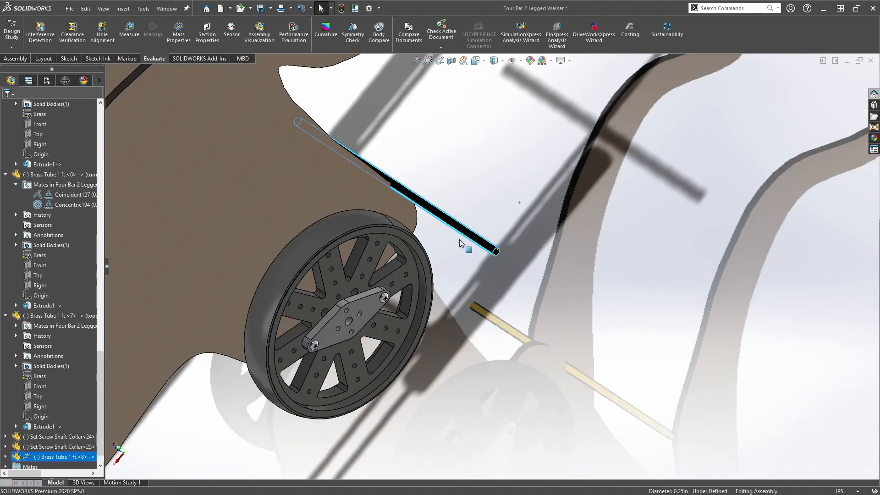
drag(489, 226, 509, 221)
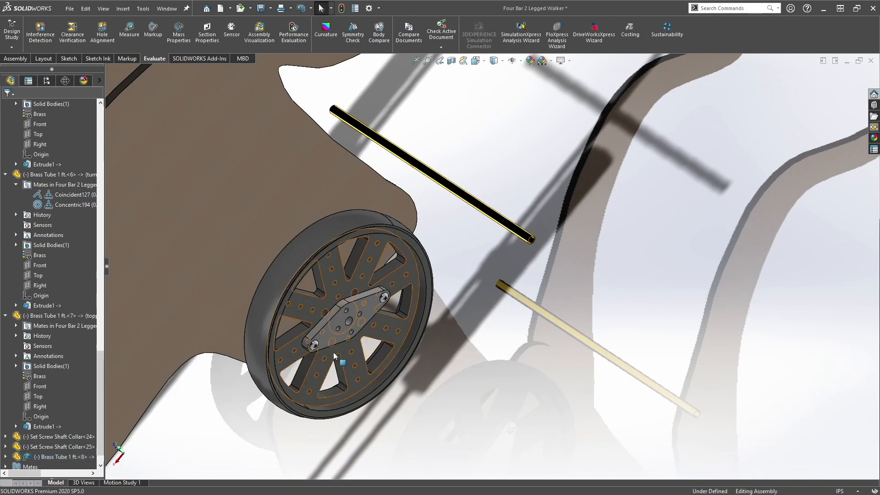
Step: Copy a set screw shaft collar from the linkage joint over to the near wheel
scroll(351, 348, up, 5)
scroll(471, 345, down, 6)
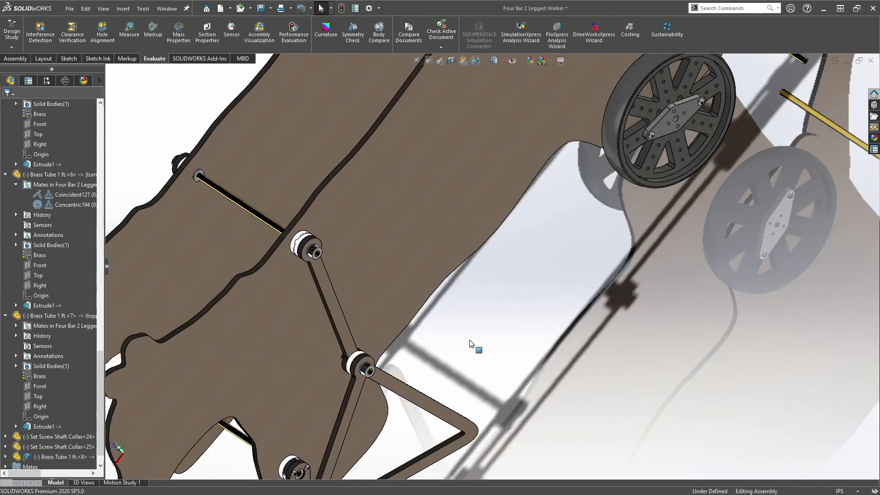
click(366, 372)
ctrl+click(730, 149)
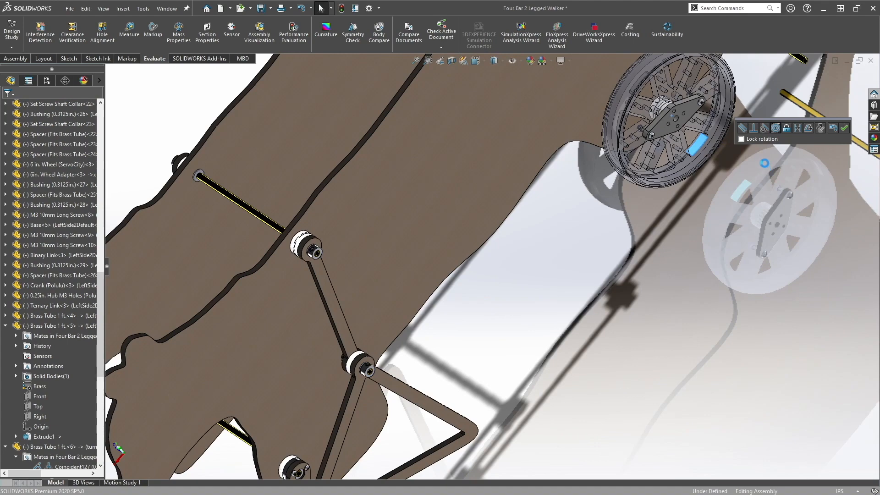
scroll(706, 166, up, 2)
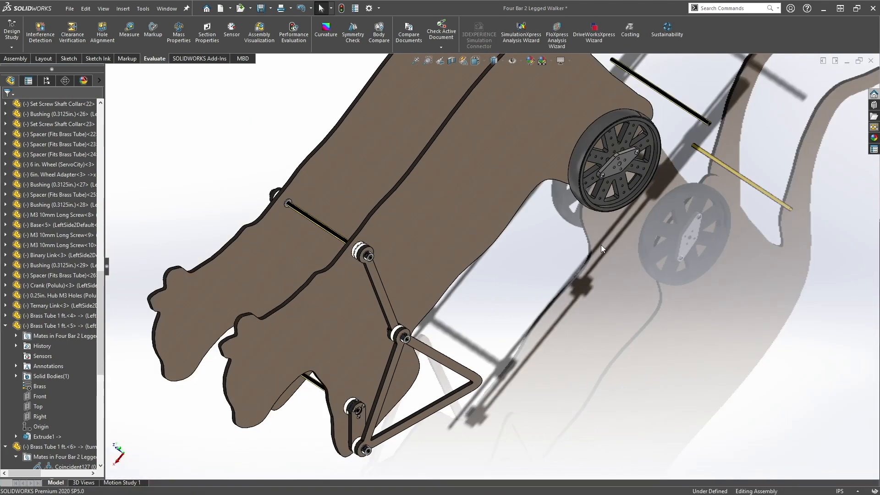
Step: Collapse the expanded brass tube components, locate the copied shaft collar and move it out beside the wheel
click(7, 325)
click(7, 335)
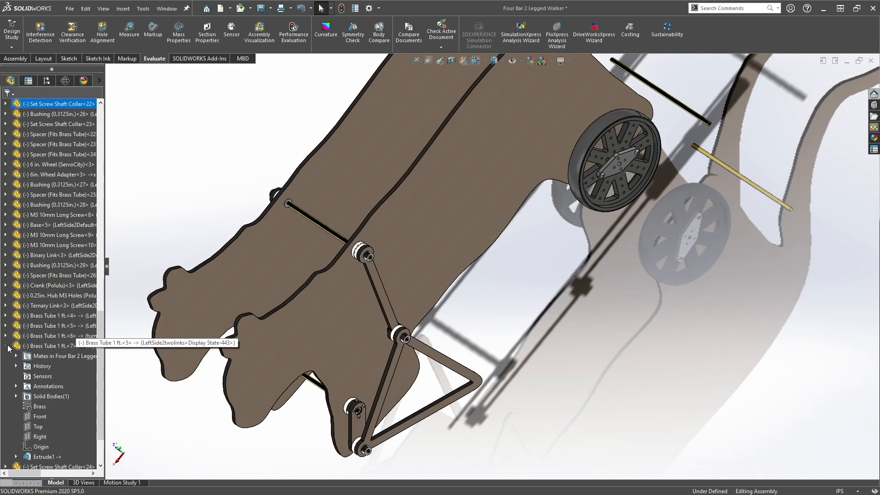
click(6, 346)
click(51, 436)
mouse_move(594, 196)
middle_down()
mouse_move(657, 100)
mouse_move(430, 173)
mouse_move(609, 197)
middle_up()
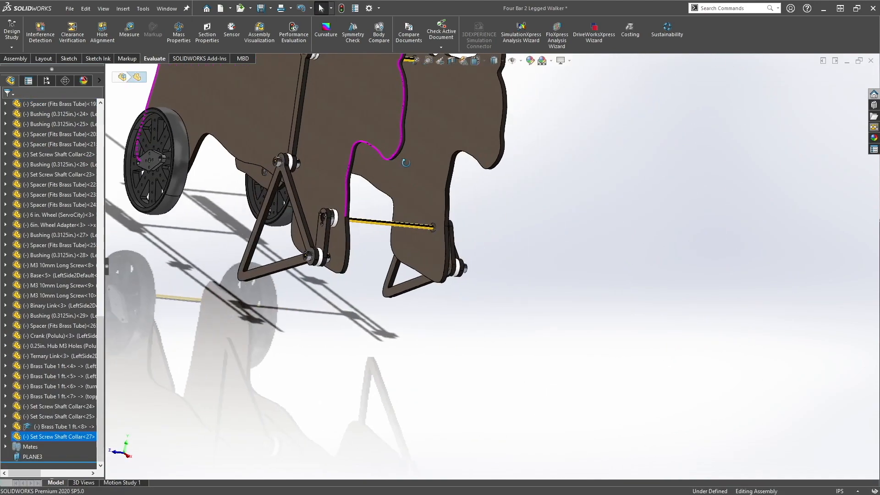
scroll(308, 217, down, 4)
scroll(308, 217, up, 5)
scroll(308, 217, down, 5)
drag(240, 261, 523, 283)
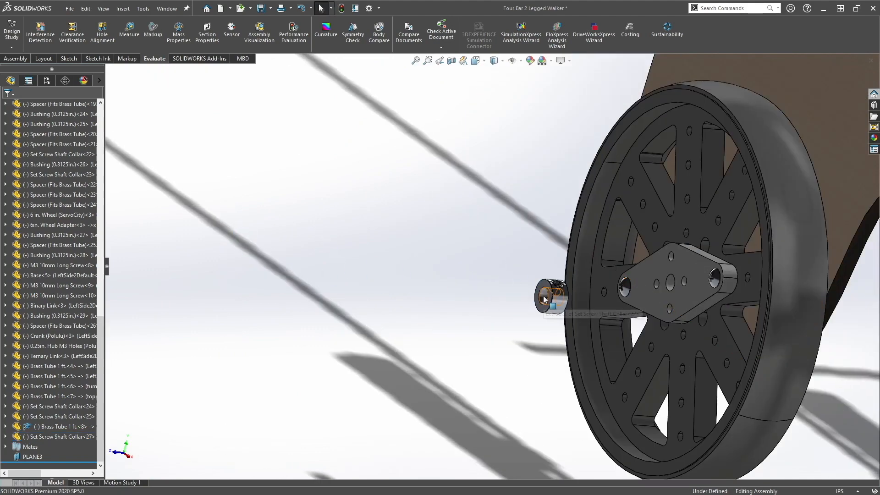
Step: Mate the copied shaft collar's bore concentric with the centre hole of the wheel adapter
alt+drag(545, 299, 669, 281)
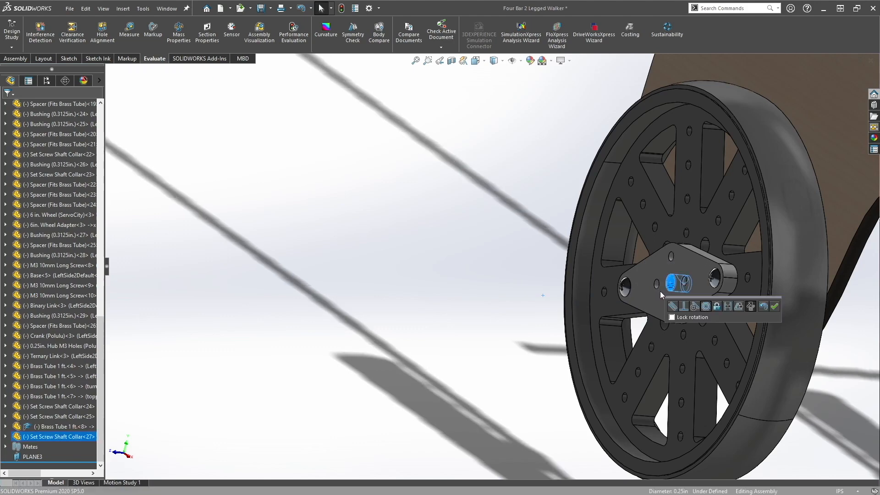
click(692, 295)
scroll(670, 284, down, 6)
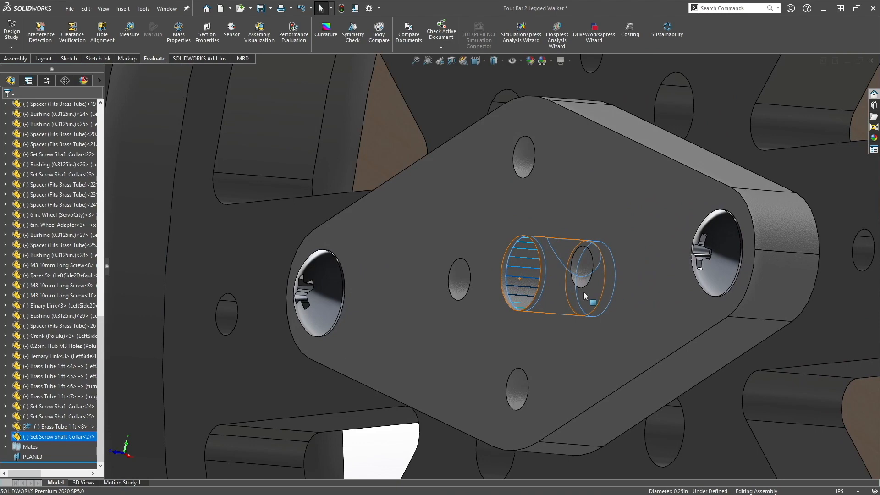
Step: Slide the copied shaft collar along the wheel axis to the inner side of the wheel, beside the body plate
drag(527, 283, 666, 288)
middle_drag(664, 289, 632, 289)
drag(632, 289, 293, 281)
middle_drag(311, 284, 328, 276)
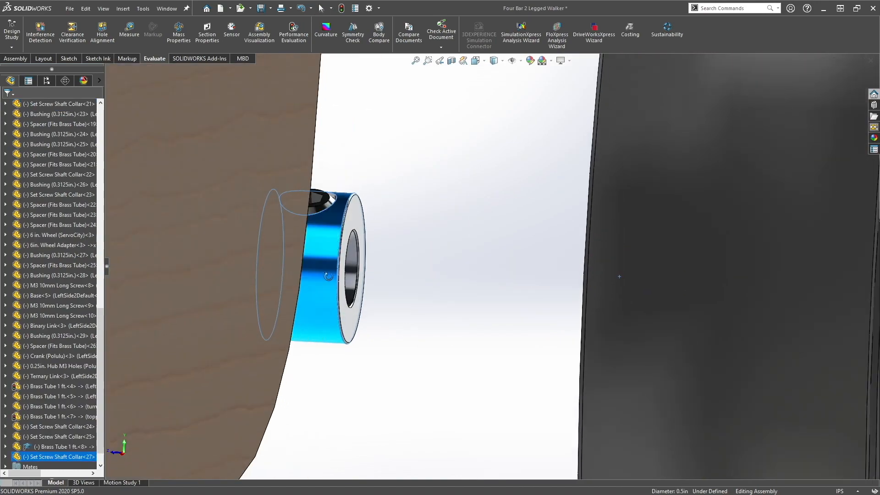
Step: Mate the shaft collar's end face coincident with the outer face of the wheel adapter
click(350, 327)
click(480, 275)
scroll(506, 218, up, 3)
middle_drag(601, 235, 530, 238)
scroll(395, 276, up, 4)
scroll(399, 279, down, 6)
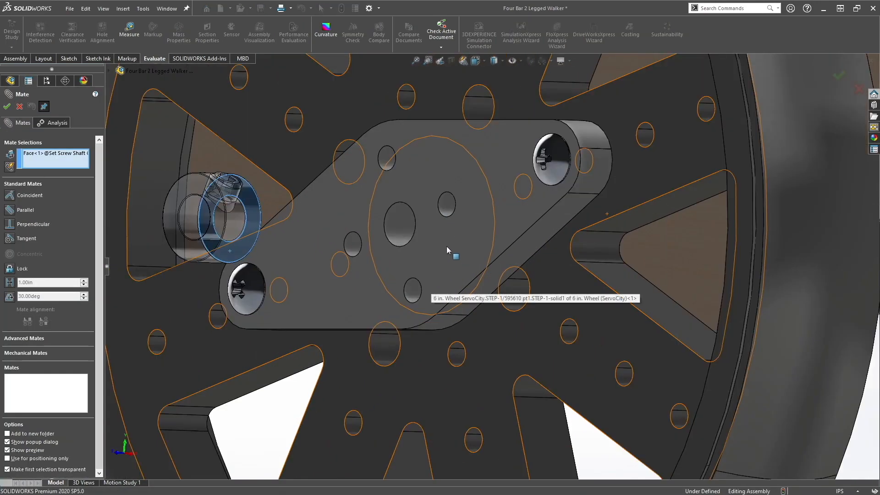
click(376, 256)
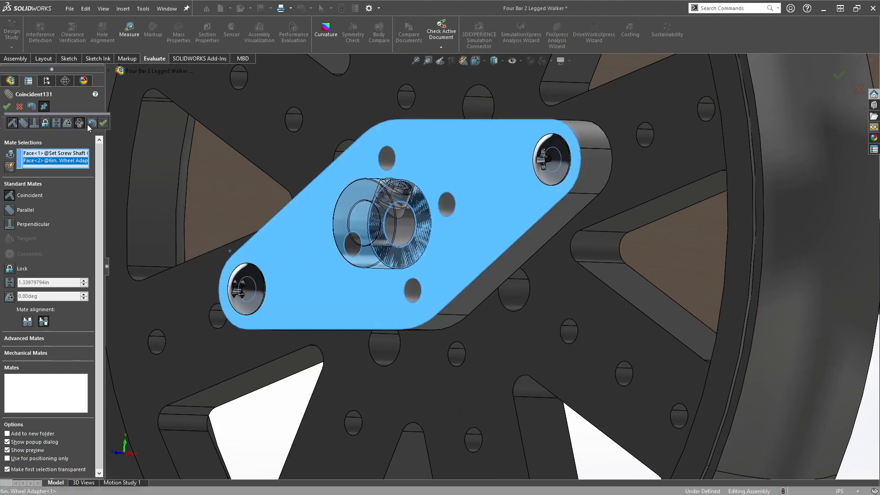
click(104, 124)
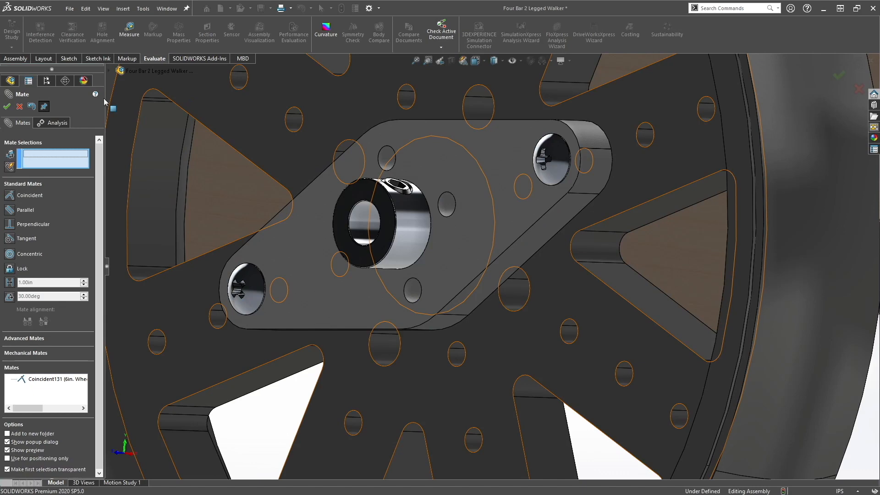
click(7, 106)
Step: Copy the wheel's shaft collar with its mates onto the opposite wheel adapter, referencing that adapter's centre hole and outer face
scroll(250, 251, up, 5)
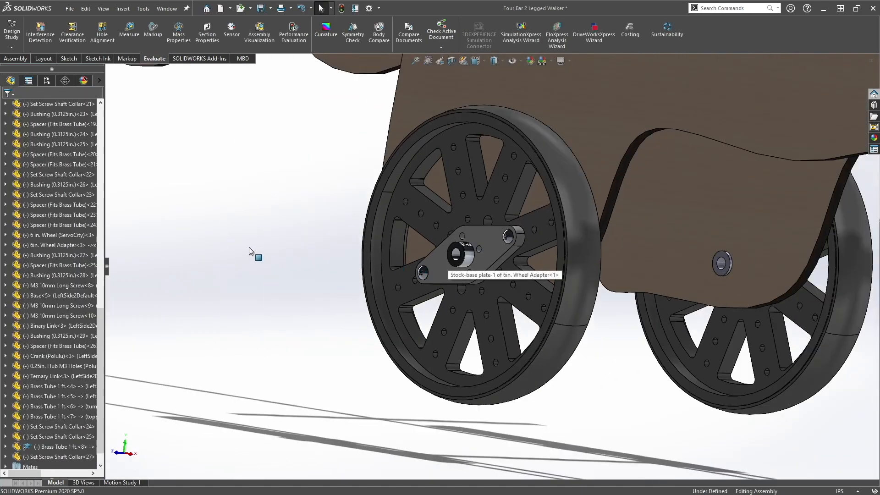
click(458, 268)
right_click(462, 268)
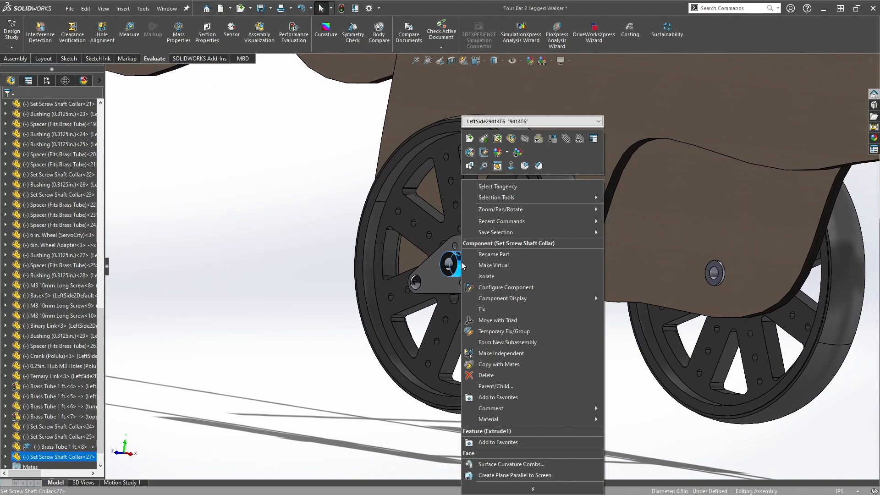
click(498, 361)
middle_drag(620, 330, 559, 280)
scroll(663, 302, up, 3)
scroll(727, 287, down, 5)
scroll(598, 234, down, 5)
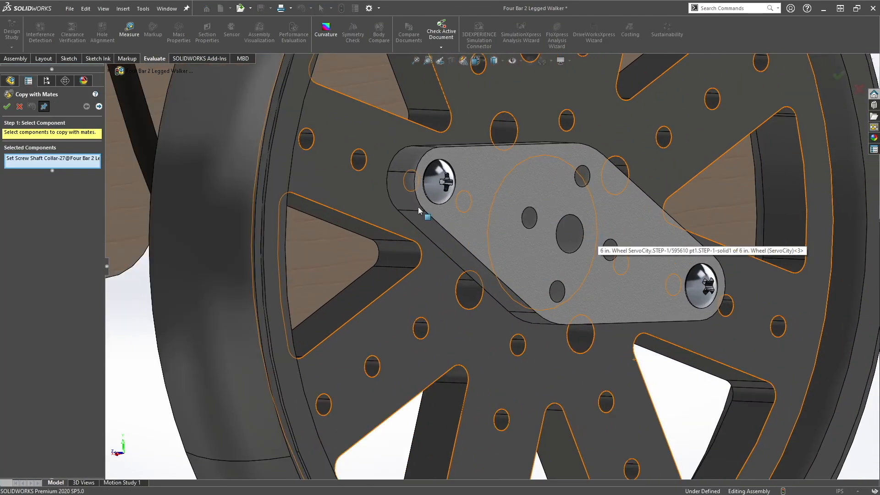
click(98, 106)
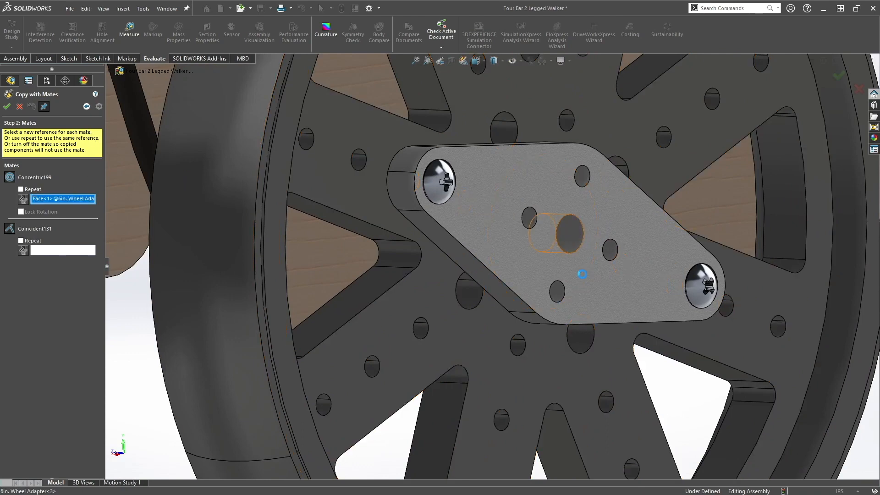
right_click(624, 282)
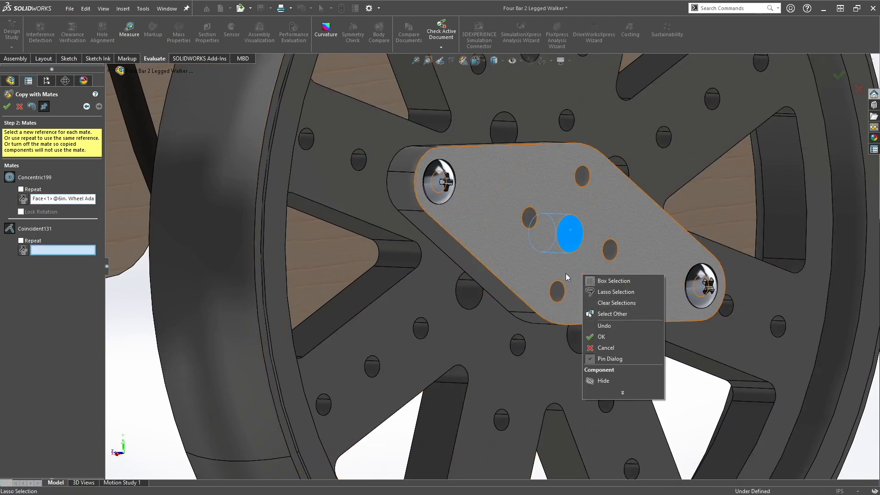
click(75, 246)
click(478, 262)
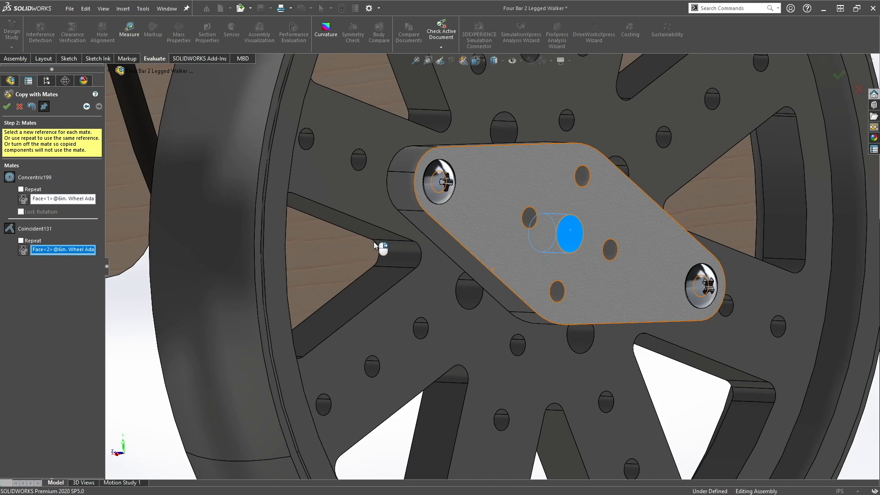
click(6, 106)
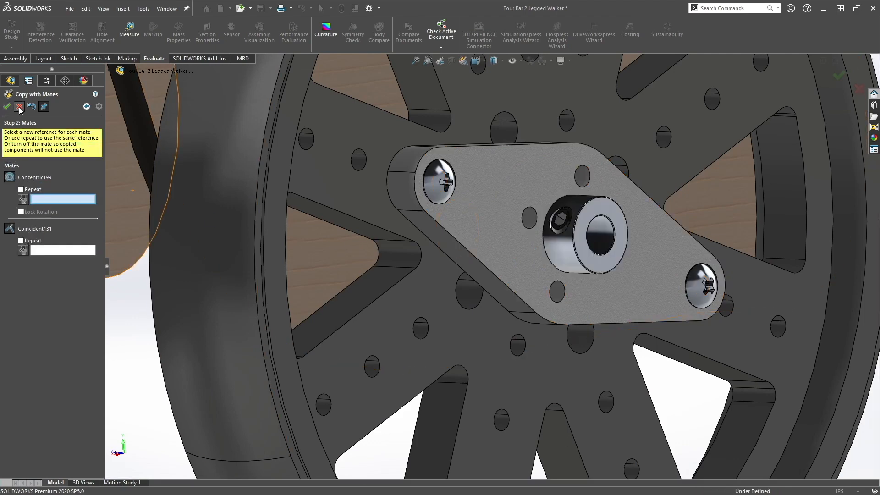
click(19, 106)
Step: Slide the wheel brass tube along its axis until its end protrudes from the newly copied shaft collar
scroll(436, 226, up, 8)
mouse_move(593, 262)
middle_down()
mouse_move(633, 230)
mouse_move(586, 271)
middle_up()
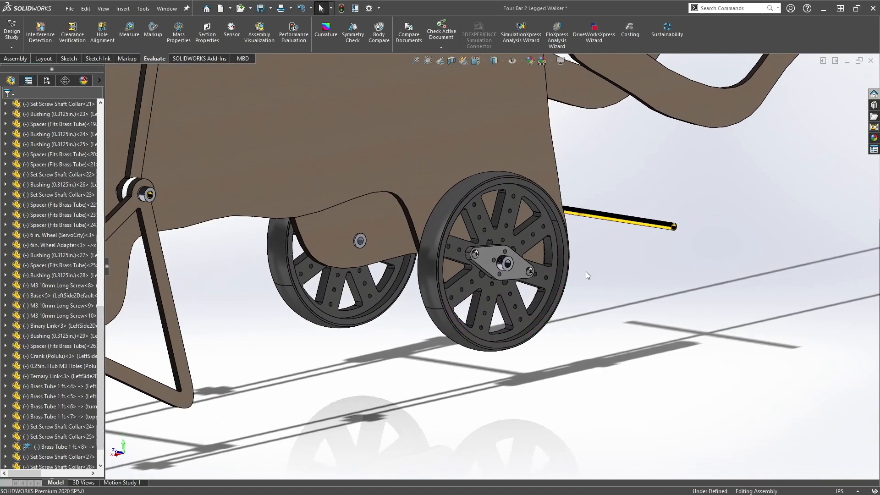
drag(648, 225, 335, 251)
scroll(575, 273, down, 7)
click(646, 309)
click(324, 228)
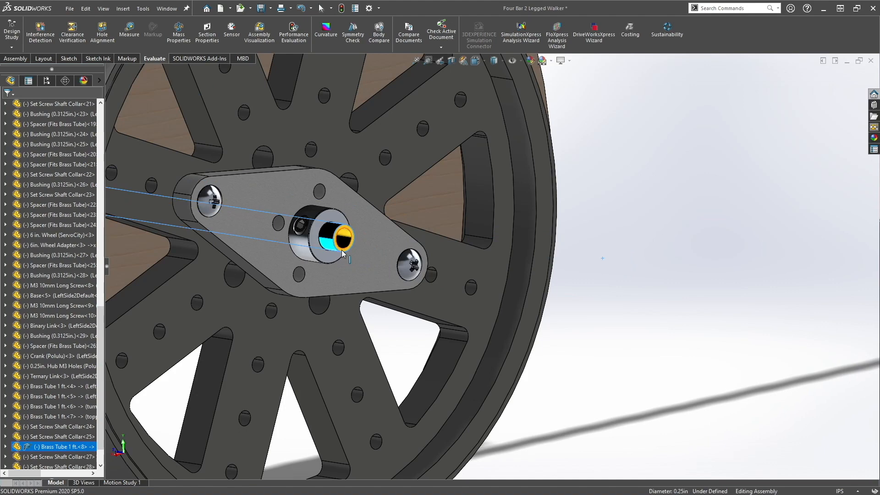
Step: Mate the brass tube's end face coincident with the outer face of the copied shaft collar
click(342, 254)
scroll(343, 251, down, 6)
click(380, 252)
click(503, 198)
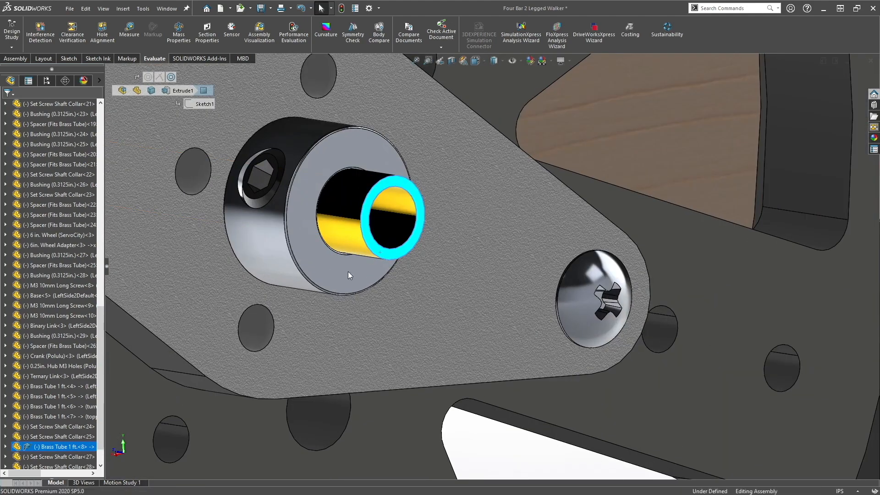
click(348, 272)
click(7, 107)
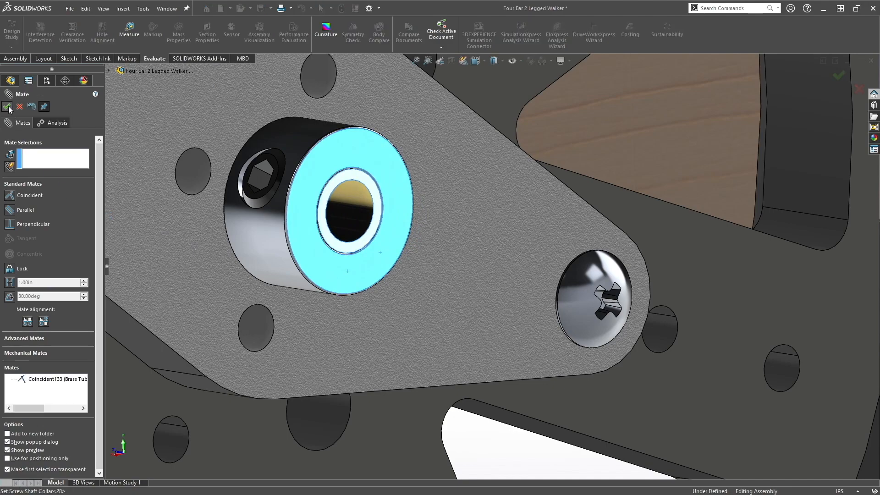
click(7, 106)
Step: Edit the wheel brass tube's Extrude1 and set its start surface to the outer face of the copied shaft collar
scroll(321, 227, up, 10)
middle_drag(337, 226, 362, 275)
click(344, 236)
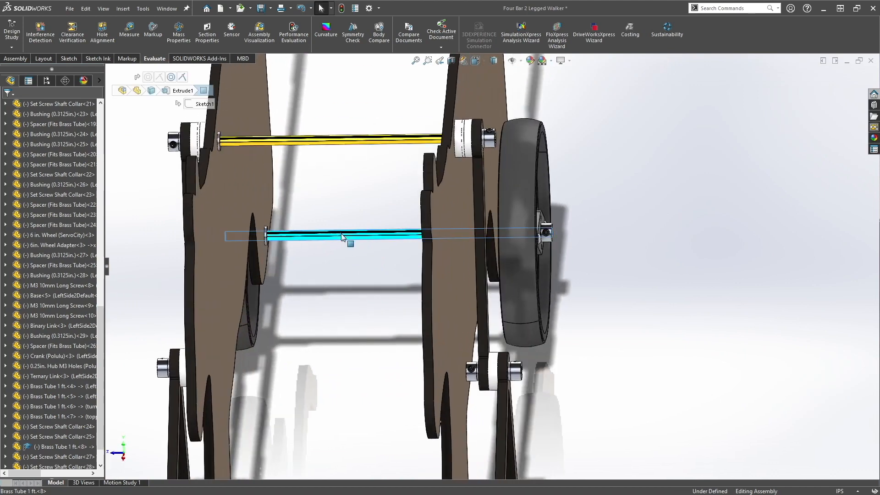
click(5, 416)
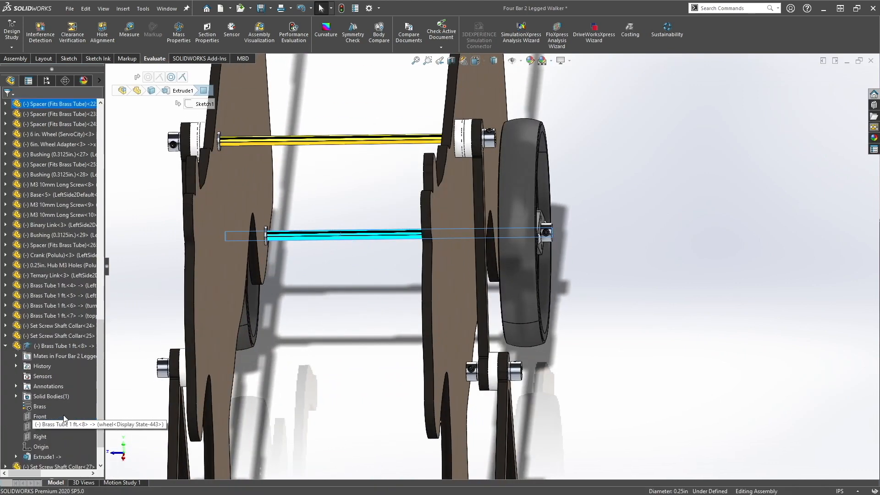
right_click(46, 453)
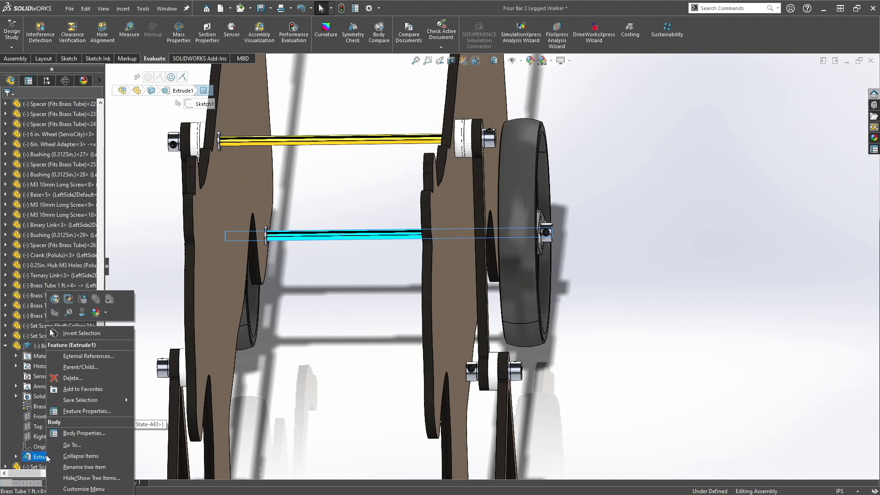
click(58, 300)
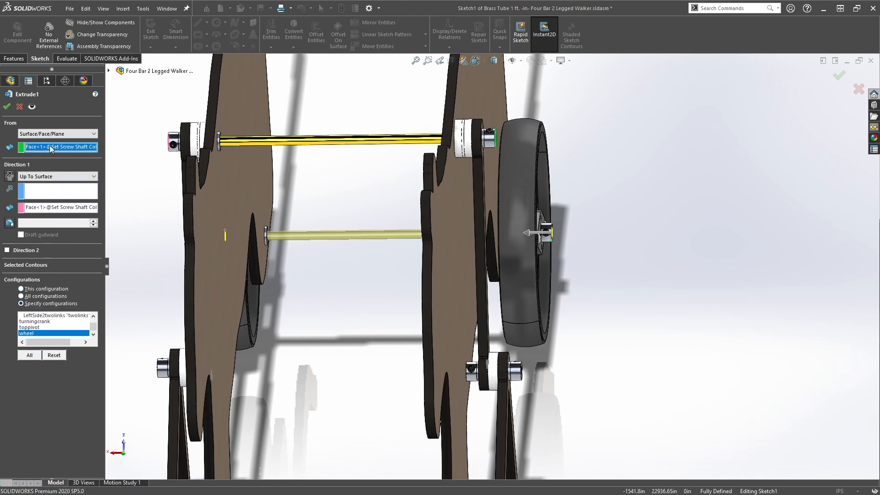
middle_drag(549, 187, 515, 237)
scroll(504, 238, down, 5)
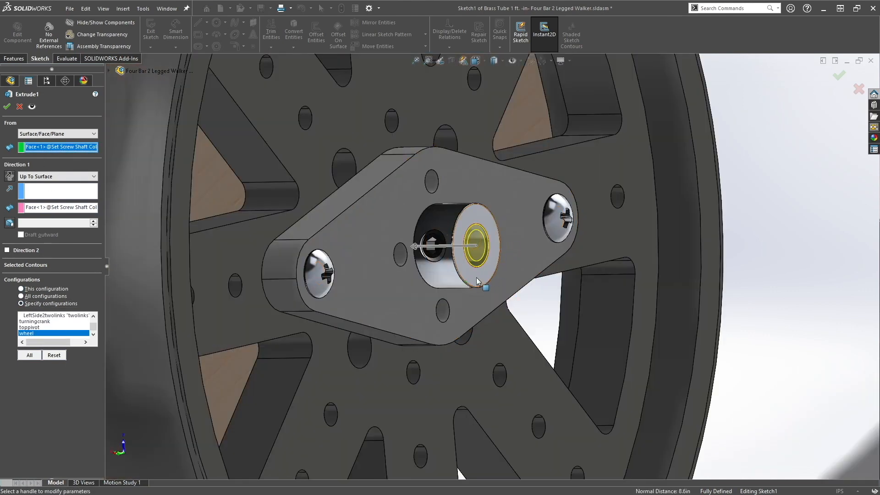
scroll(165, 234, up, 6)
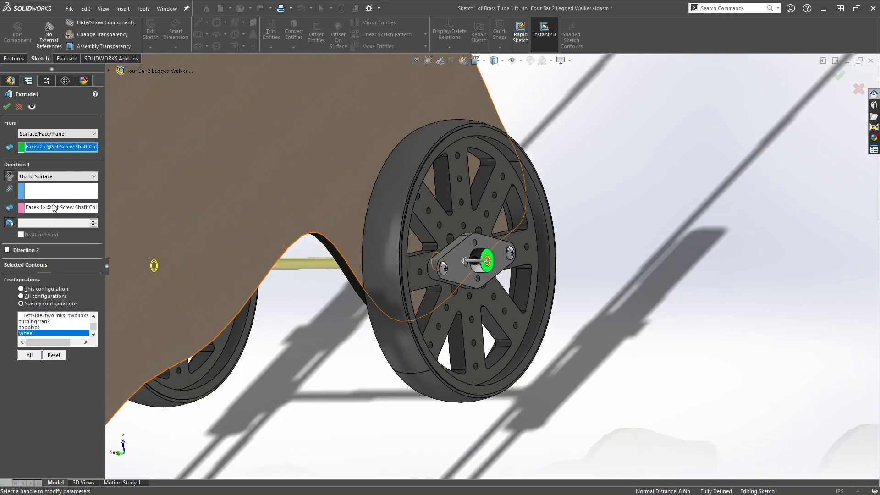
Step: Set the tube extrusion's Up To Surface end to the outer face of the opposite wheel's shaft collar and accept the edit
click(41, 210)
scroll(216, 258, up, 6)
middle_drag(240, 258, 221, 268)
scroll(279, 273, down, 8)
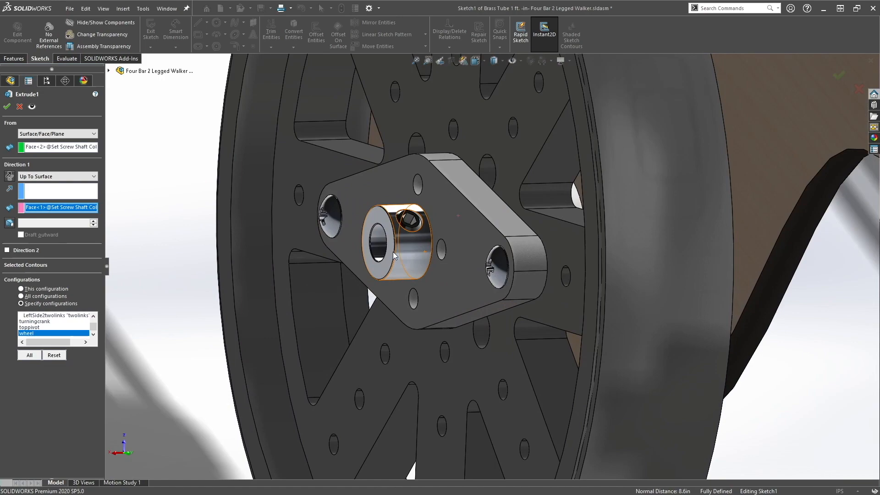
click(379, 272)
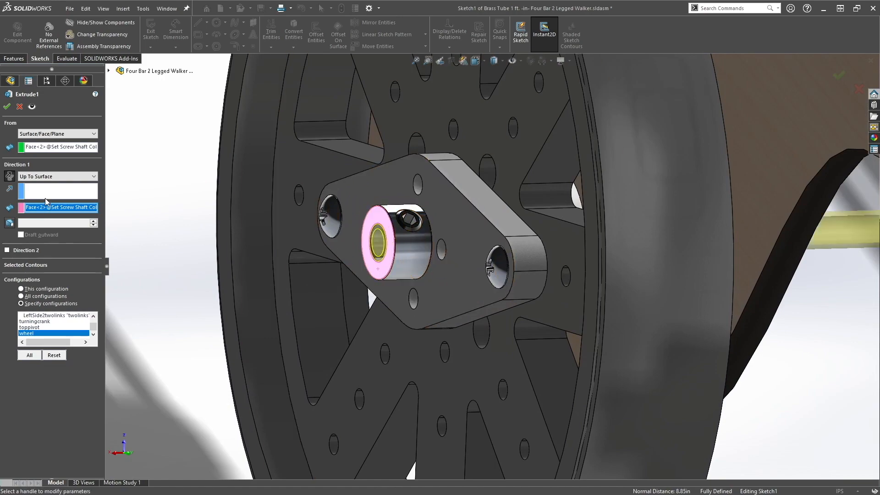
scroll(454, 258, up, 7)
mouse_move(752, 275)
middle_down()
mouse_move(645, 279)
mouse_move(746, 267)
middle_up()
scroll(645, 279, up, 6)
scroll(601, 264, down, 8)
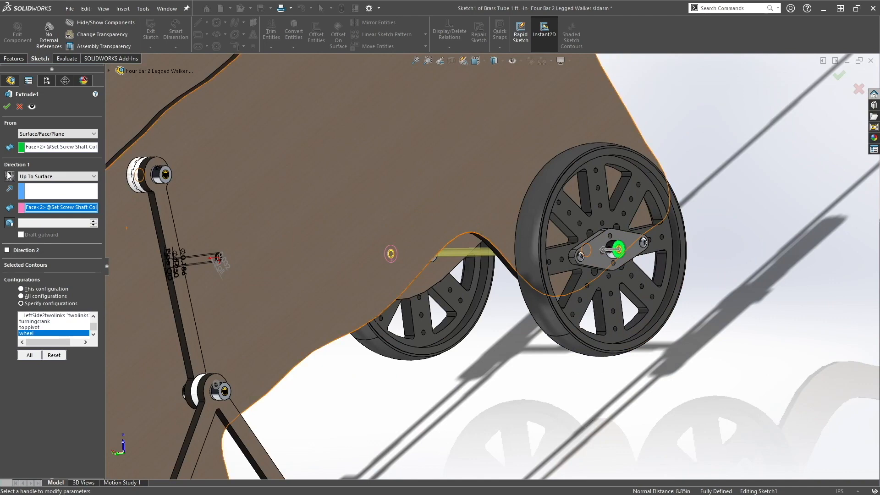
click(7, 108)
Step: Save the Four Bar 2 Legged Walker assembly
scroll(492, 328, up, 5)
mouse_move(491, 328)
middle_down()
mouse_move(440, 229)
mouse_move(535, 231)
middle_up()
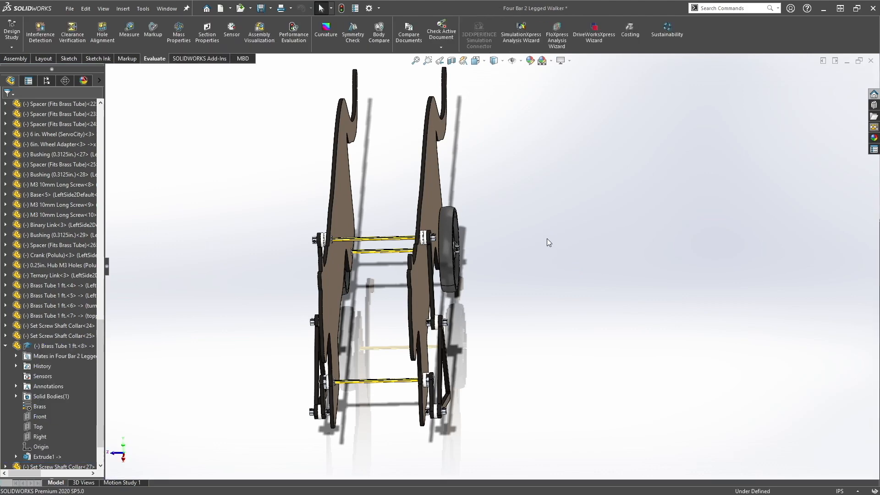
middle_drag(485, 318, 538, 348)
scroll(543, 348, down, 2)
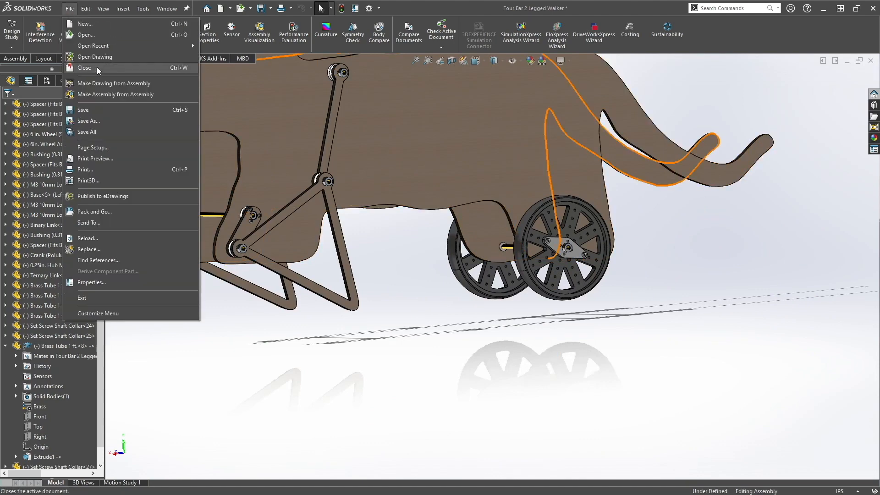
click(92, 110)
click(183, 142)
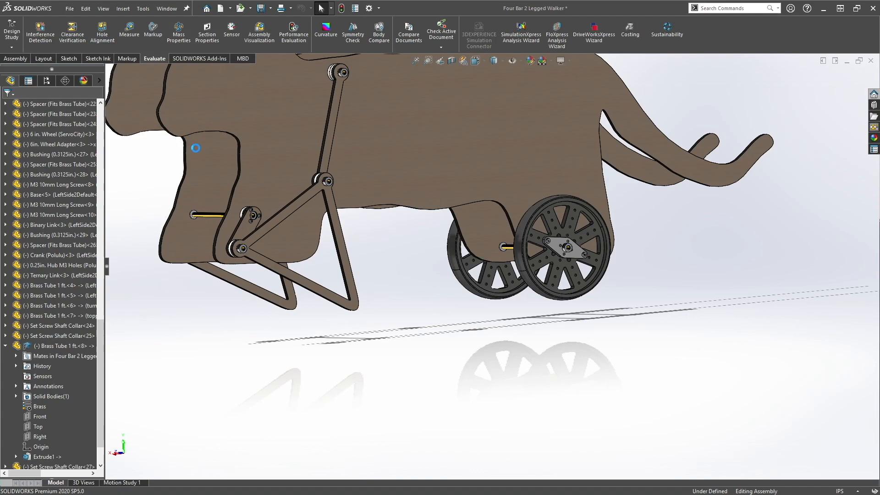
Step: Examine the brass tubes between the two body plates and the shaft collars at the wheels and leg joints
scroll(433, 167, up, 5)
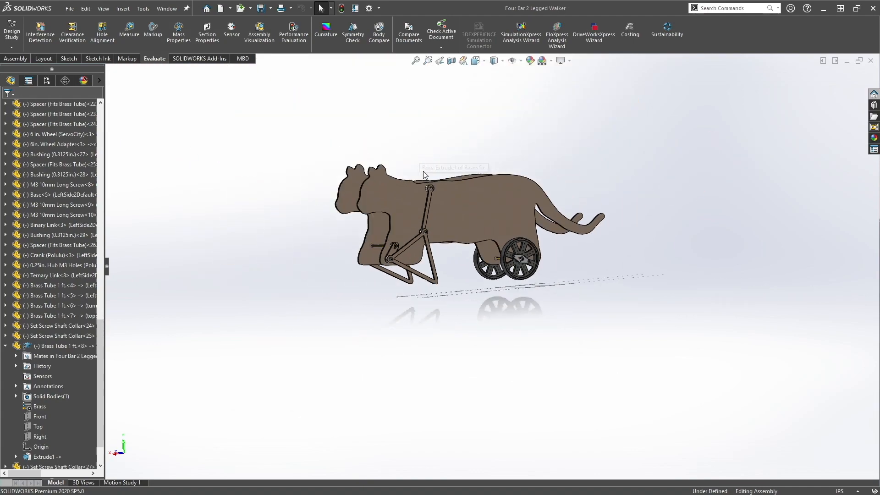
scroll(419, 224, down, 6)
middle_drag(413, 235, 477, 277)
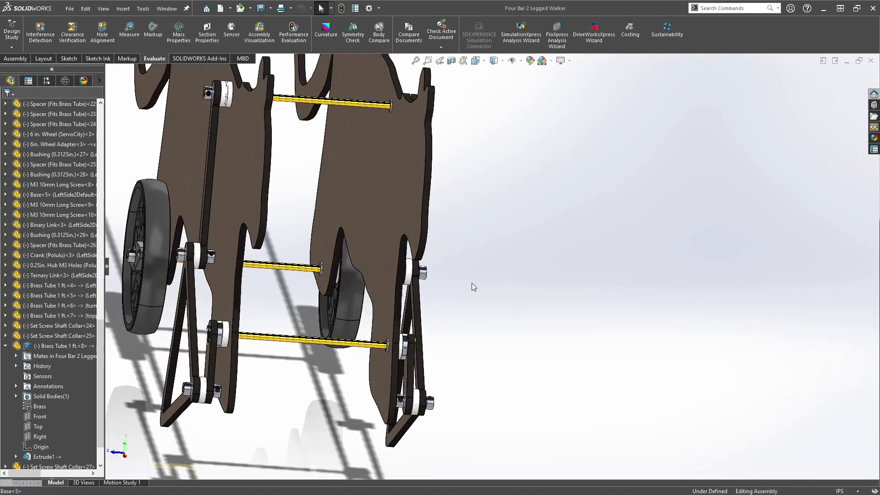
scroll(398, 349, down, 5)
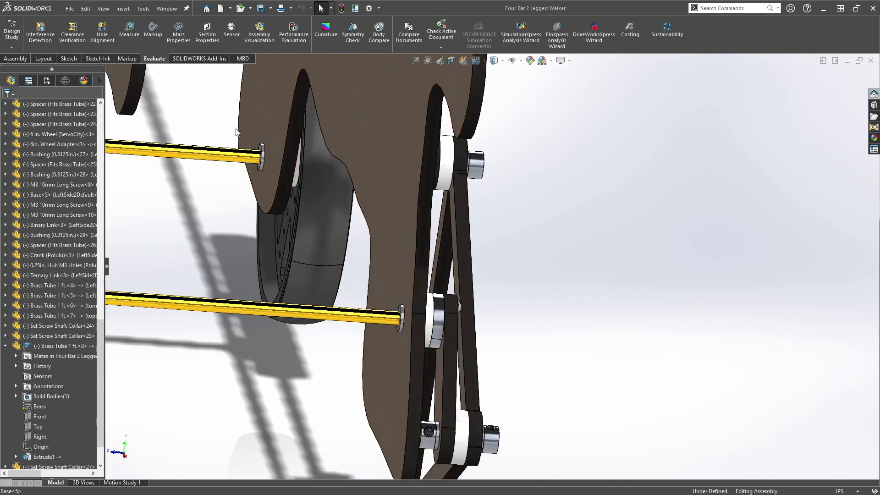
scroll(419, 117, up, 6)
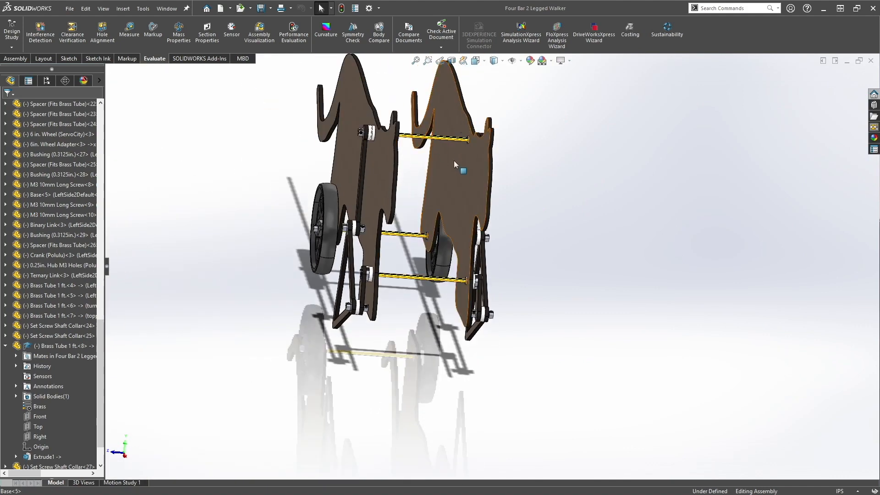
scroll(397, 292, down, 6)
middle_drag(628, 281, 568, 280)
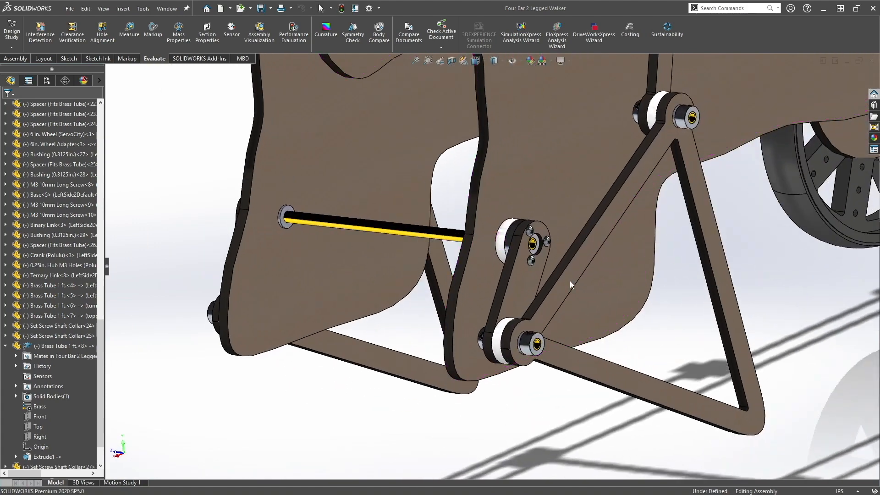
right_click(527, 347)
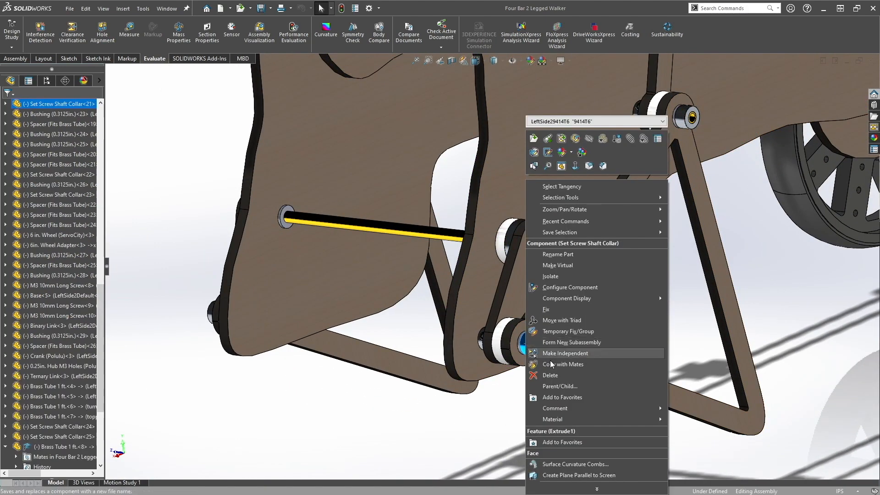
click(557, 366)
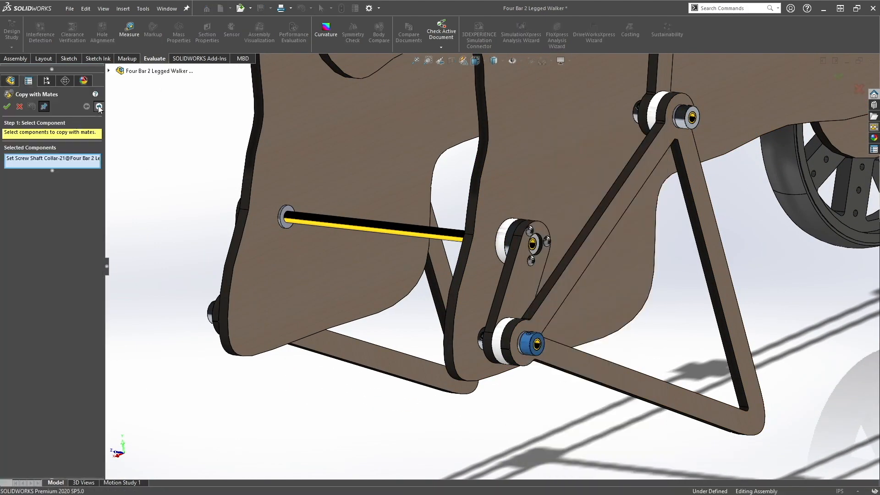
click(99, 107)
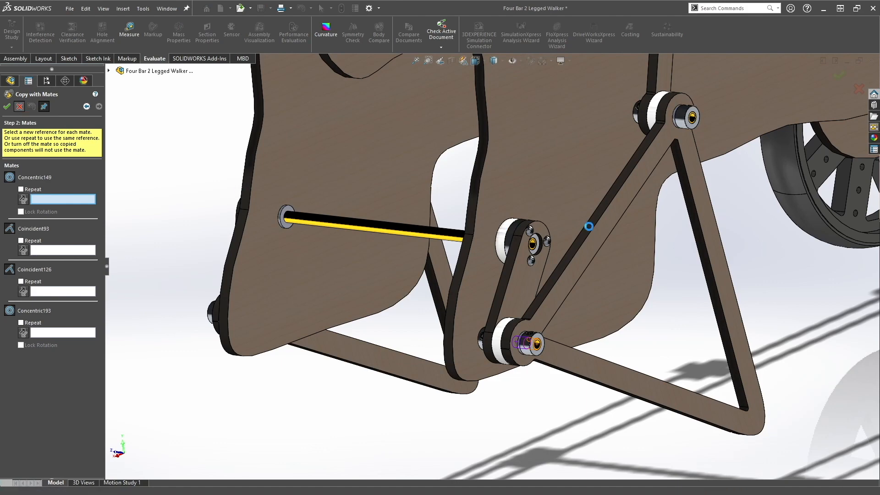
key(Escape)
scroll(617, 240, up, 1)
scroll(524, 337, down, 4)
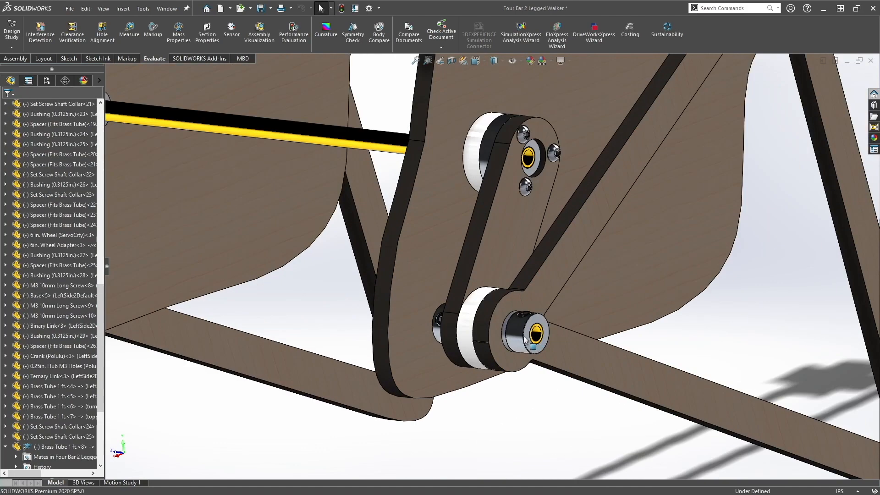
Step: Copy a set screw shaft collar and mate its bore concentric with the crank brass tube between the body plates
ctrl+drag(427, 318, 235, 256)
scroll(244, 210, up, 3)
scroll(321, 253, down, 3)
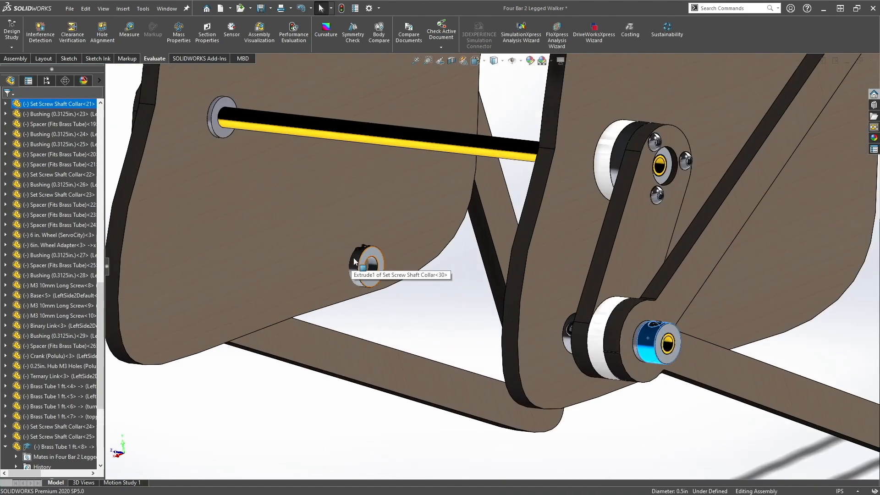
click(373, 268)
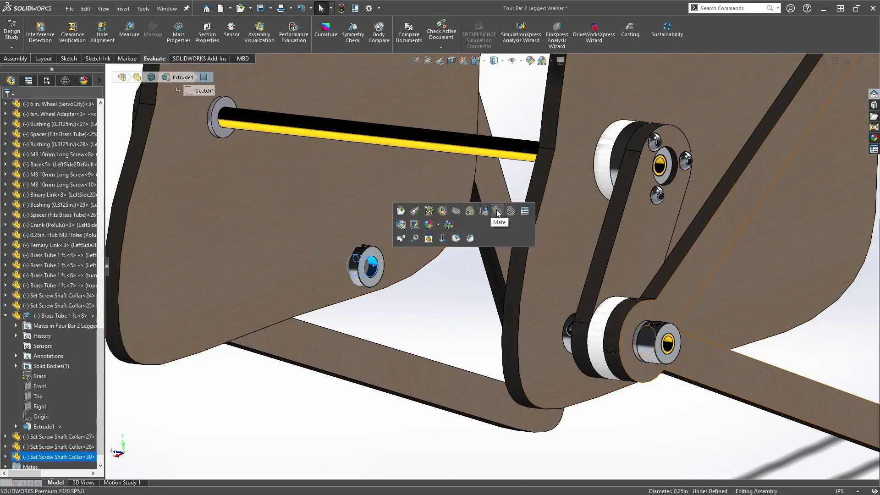
key(m)
click(279, 127)
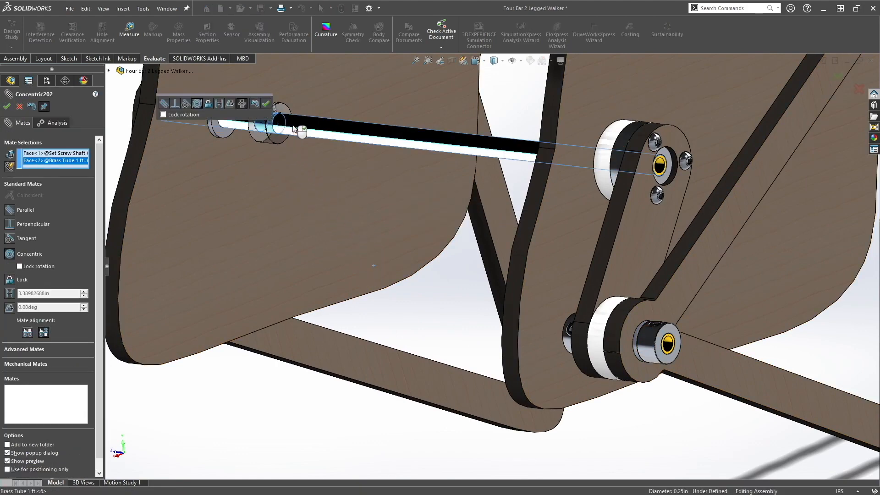
click(266, 105)
Step: Mate the copied collar's end face coincident with the bushing face on the crank tube's body plate and close Mate
middle_drag(260, 136, 304, 138)
scroll(270, 141, down, 5)
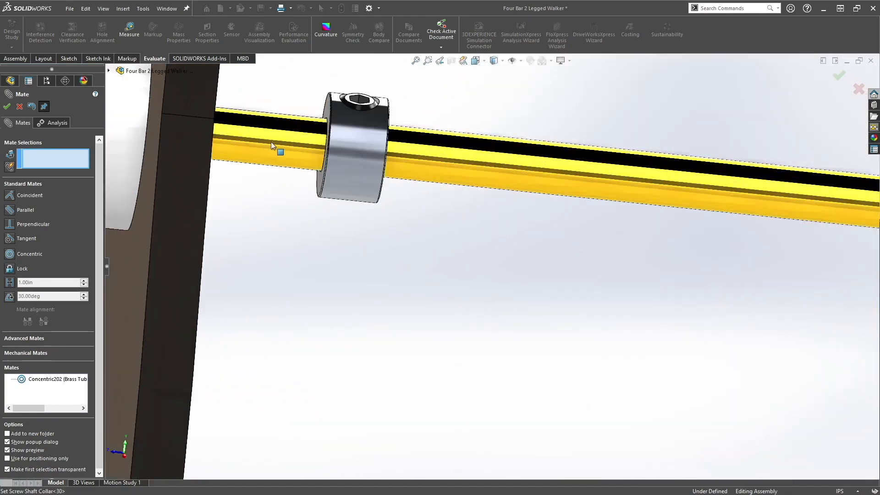
click(322, 177)
middle_drag(340, 181, 229, 174)
click(229, 174)
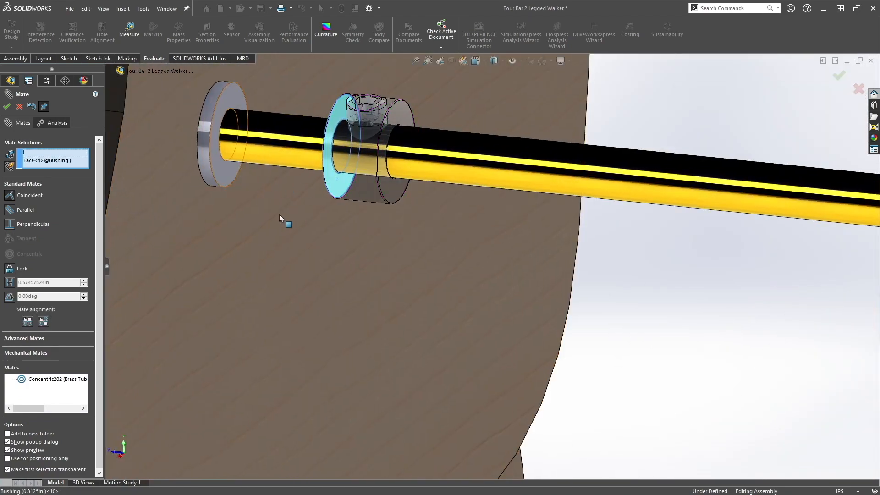
click(271, 195)
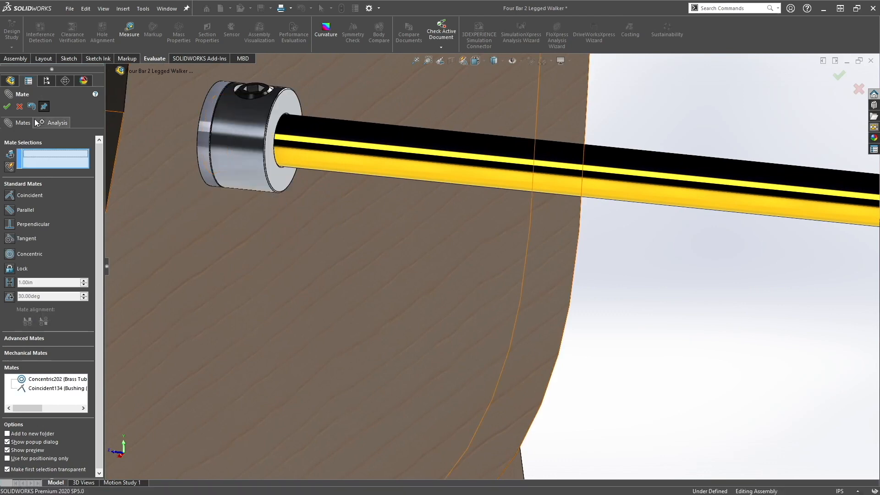
click(8, 108)
Step: Use Copy with Mates to place a copy of the crank tube's collar on the top brass tube, against one body plate's bushing
scroll(315, 186, up, 5)
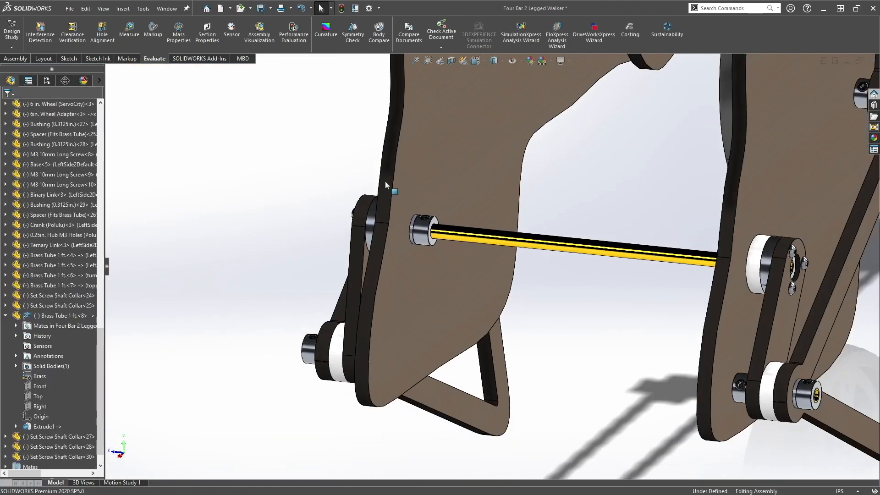
right_click(419, 232)
click(457, 365)
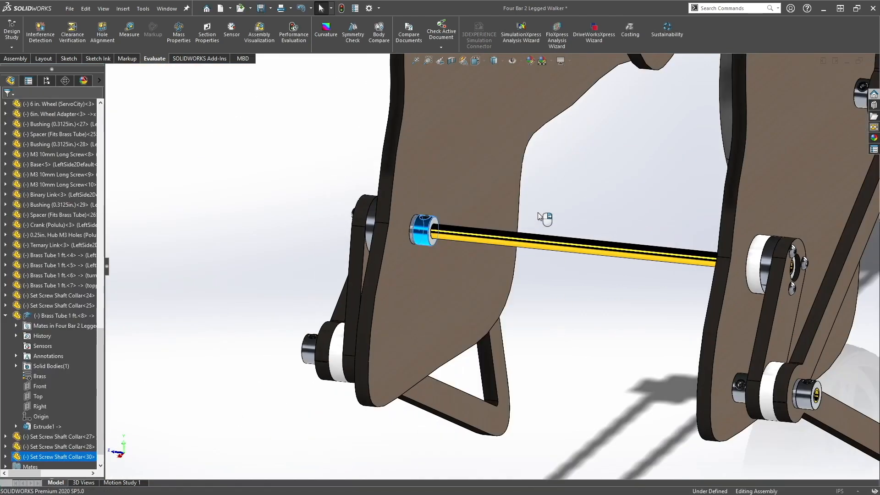
click(101, 107)
scroll(544, 159, up, 6)
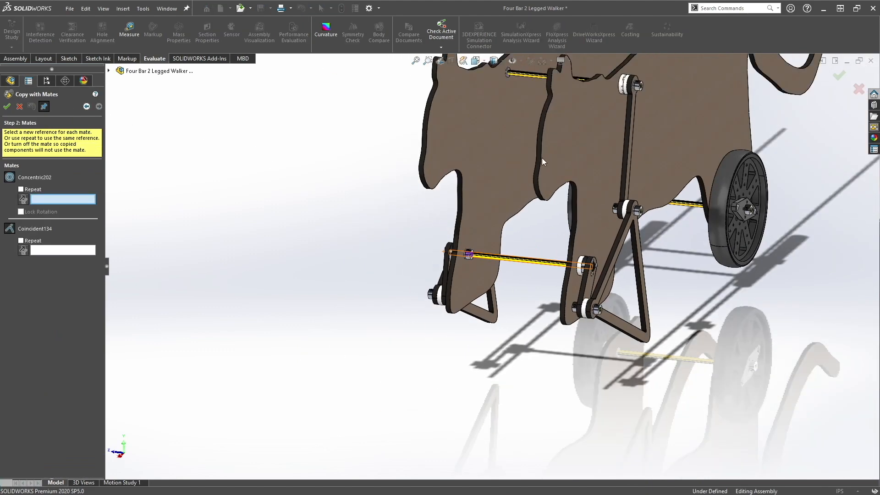
scroll(517, 109, up, 1)
scroll(497, 156, down, 11)
scroll(496, 156, down, 3)
scroll(426, 288, down, 2)
right_click(305, 216)
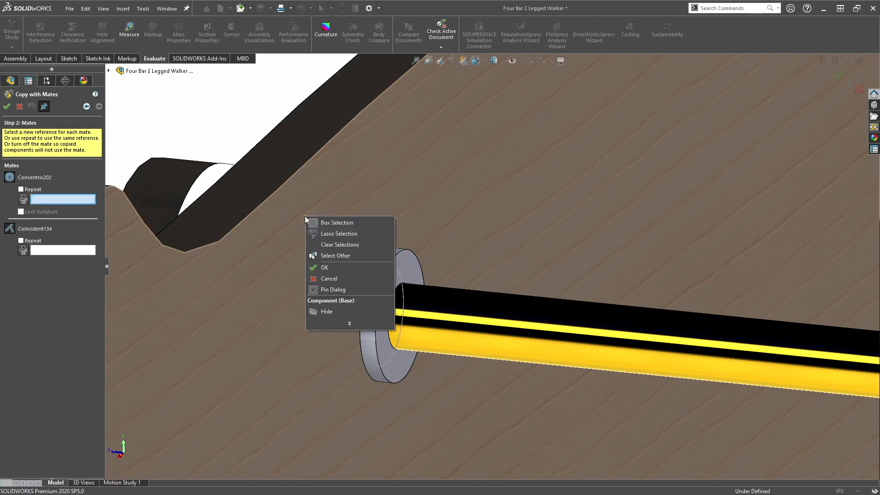
click(118, 142)
click(431, 316)
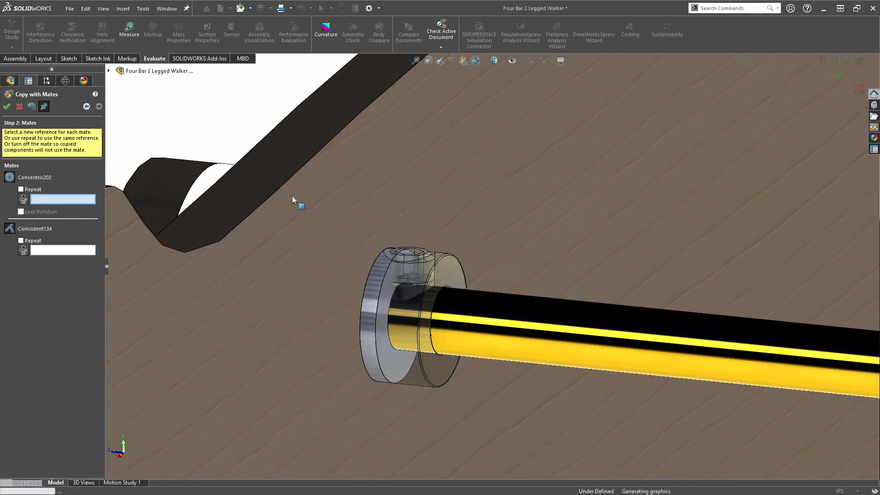
Step: Try to place another collar copy against the bushing at the opposite end of the top brass tube
scroll(592, 249, up, 5)
scroll(691, 202, up, 4)
middle_drag(655, 251, 837, 357)
scroll(839, 359, up, 2)
scroll(625, 292, down, 10)
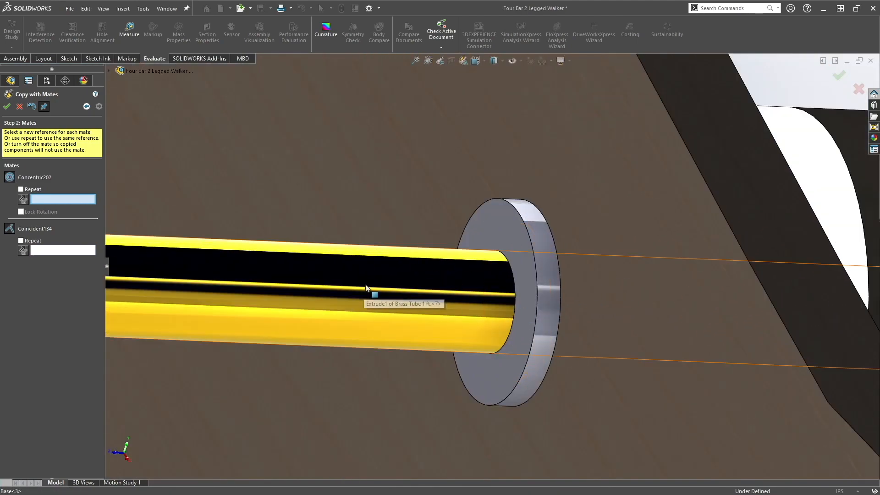
click(505, 220)
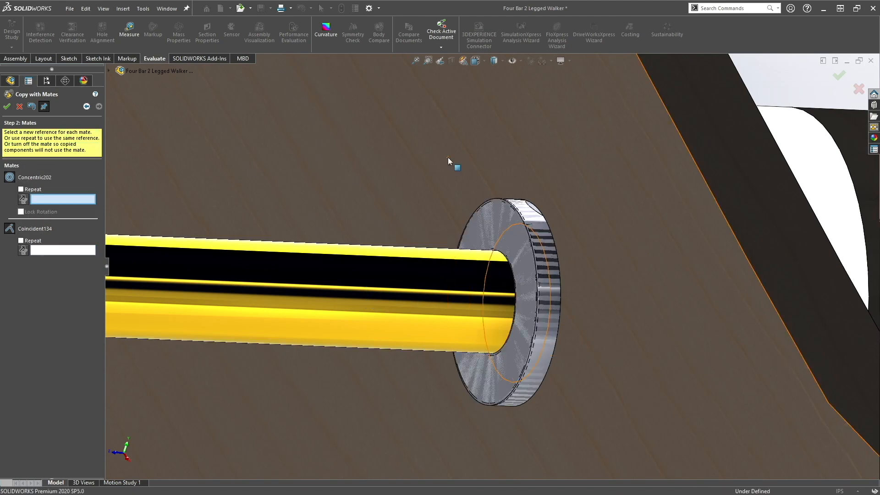
click(477, 249)
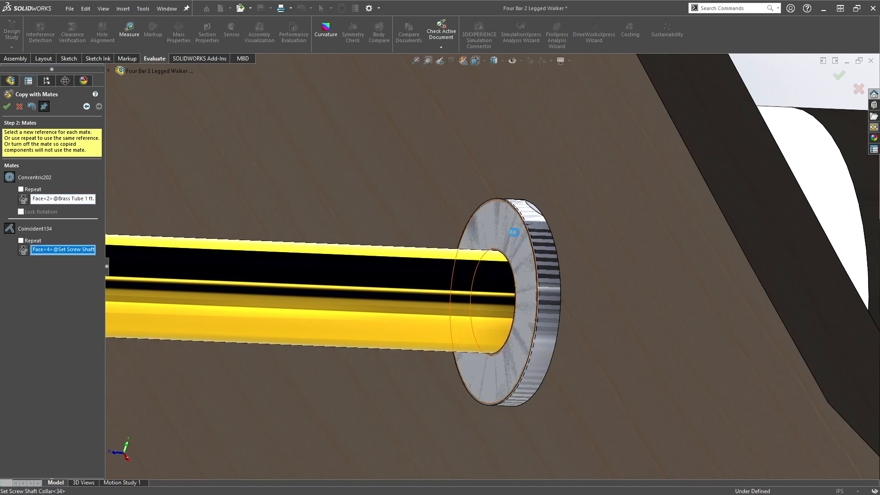
click(19, 107)
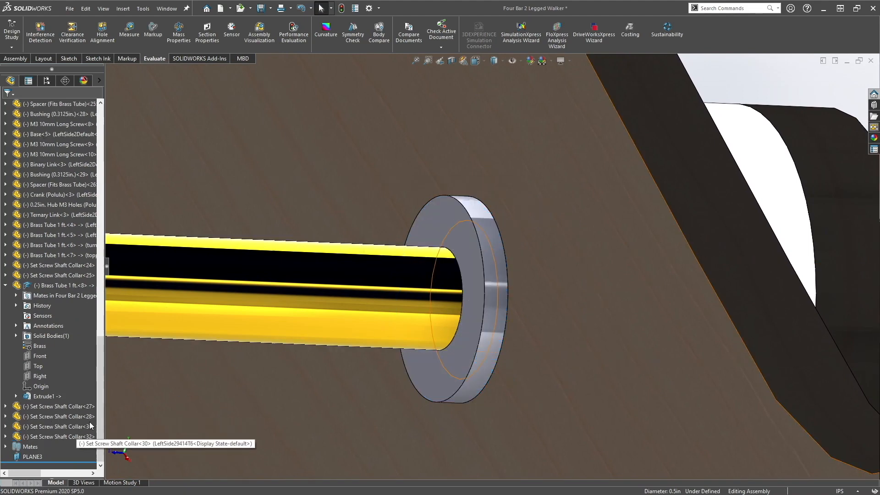
Step: Copy the crank tube's collar with mates onto the top brass tube, against the bare bushing on the opposite body plate
scroll(291, 390, up, 6)
scroll(293, 389, up, 5)
middle_drag(431, 384, 278, 431)
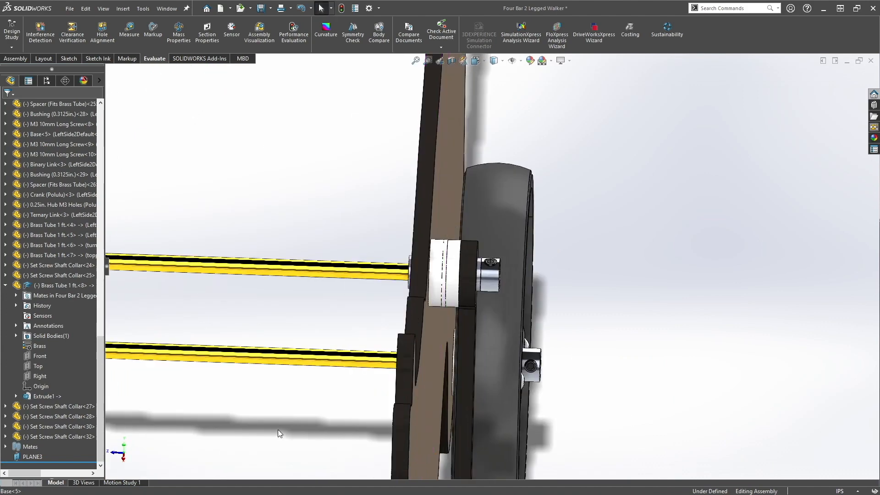
scroll(293, 427, up, 4)
scroll(321, 429, up, 2)
scroll(438, 359, down, 8)
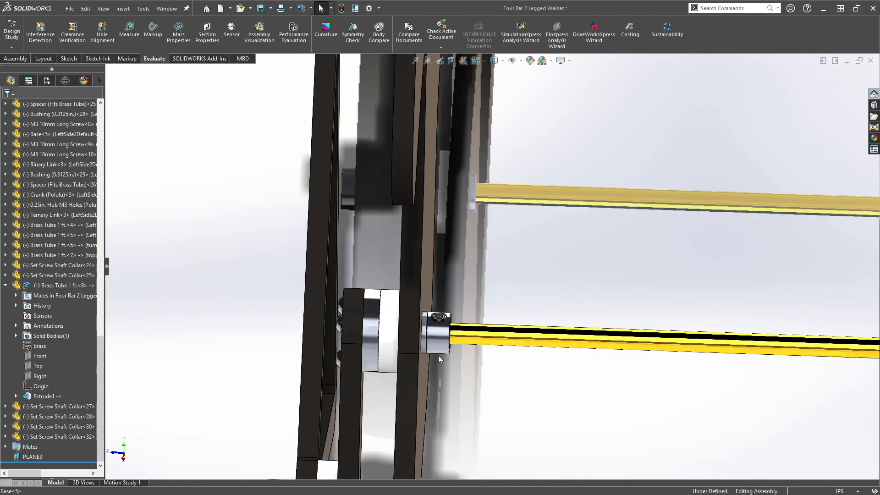
right_click(444, 334)
click(467, 309)
scroll(610, 140, up, 3)
scroll(591, 149, up, 5)
scroll(466, 237, down, 8)
scroll(514, 211, down, 5)
scroll(526, 216, up, 2)
click(98, 106)
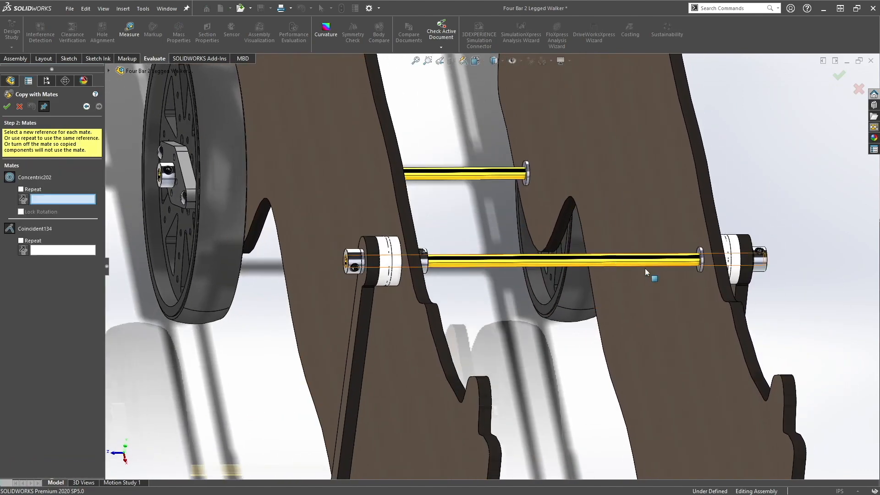
scroll(646, 272, down, 5)
click(619, 249)
click(651, 275)
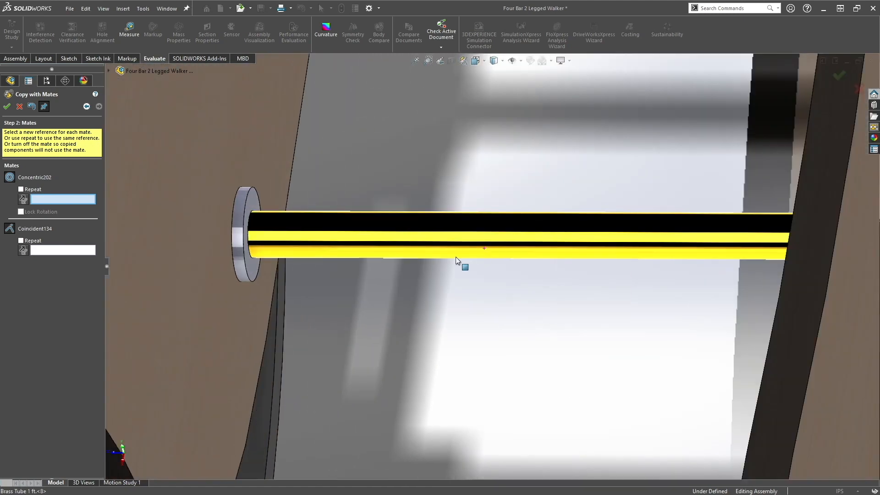
Step: Place collar copies against the bushings at both ends of the wheel brass tube, flipping the coincident alignment of the last one
click(315, 243)
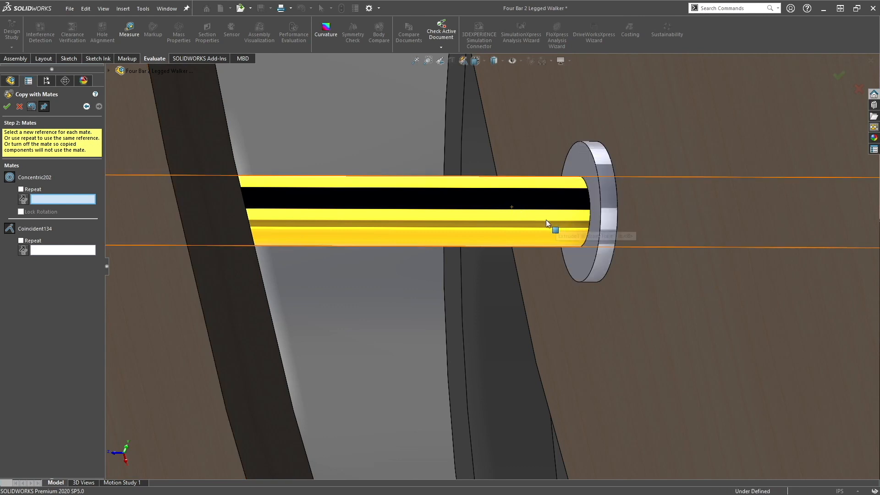
click(287, 224)
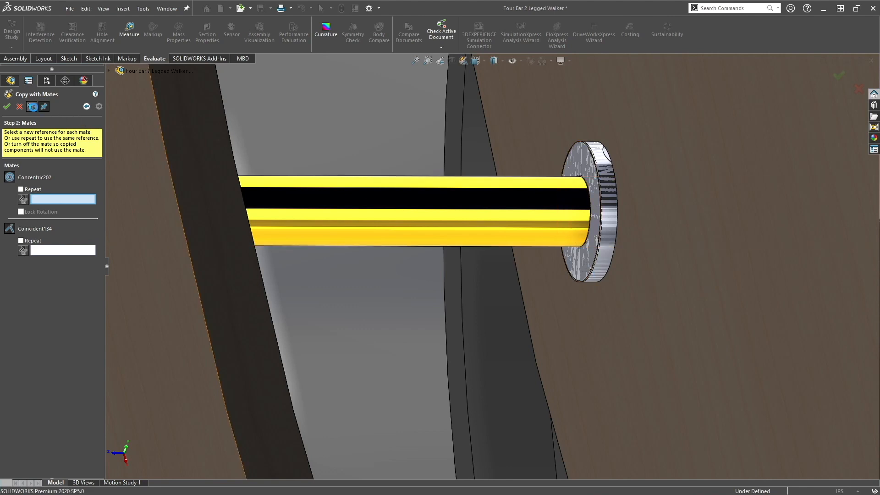
click(557, 214)
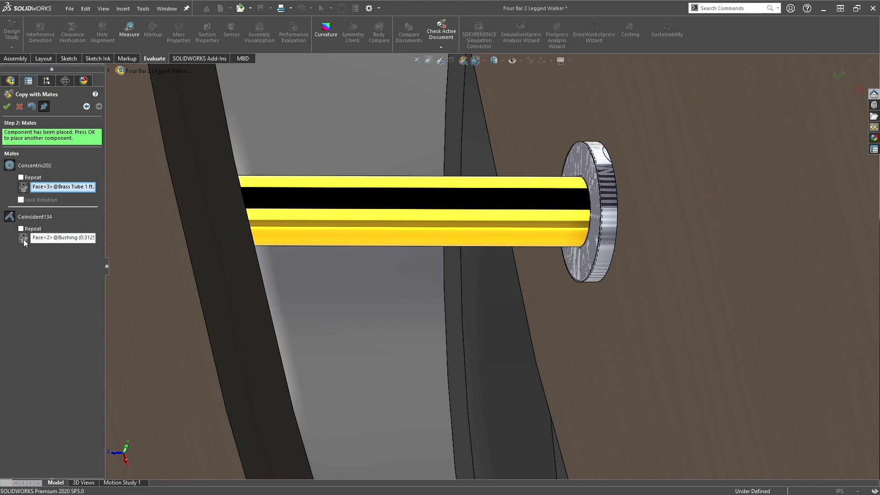
click(23, 237)
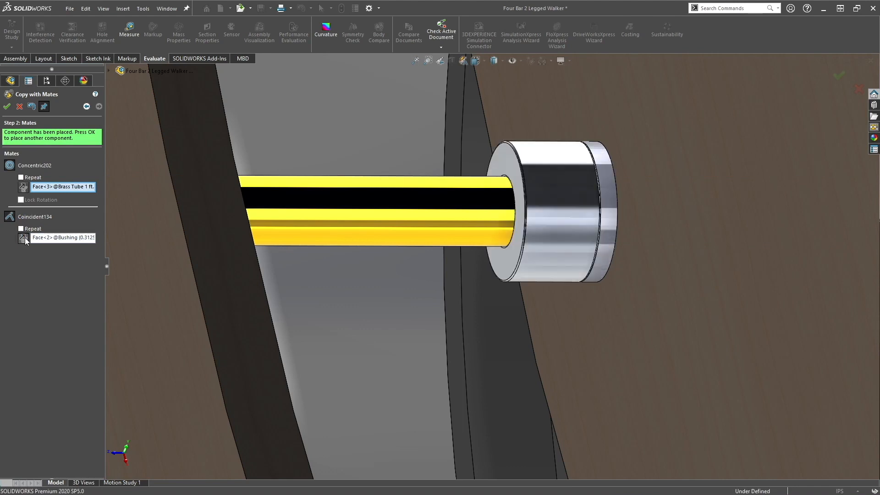
click(20, 107)
Step: Examine the shaft collars and bushings along the wheel, top and crank brass tubes between the body plates
scroll(414, 108, up, 7)
scroll(504, 264, up, 7)
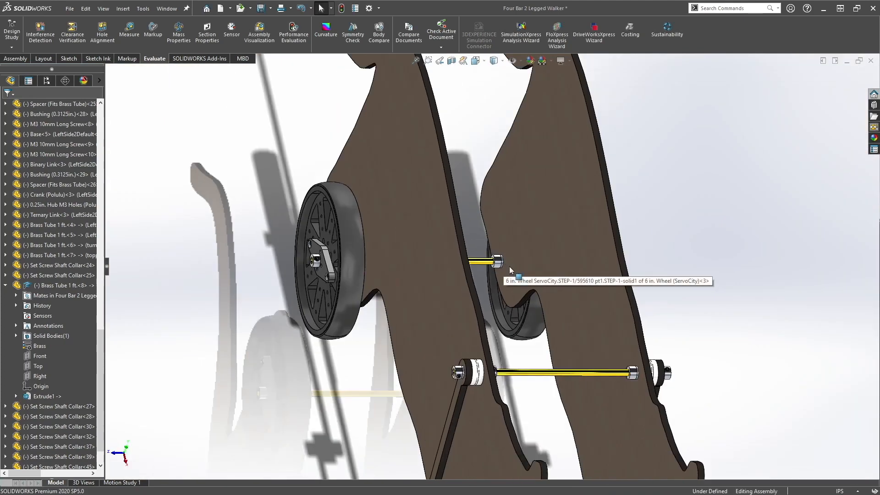
middle_drag(531, 352, 506, 340)
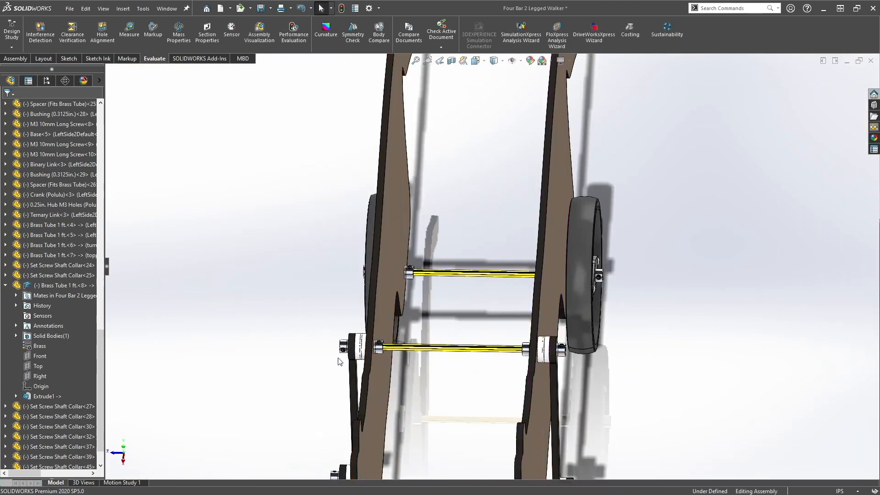
middle_drag(422, 275, 452, 280)
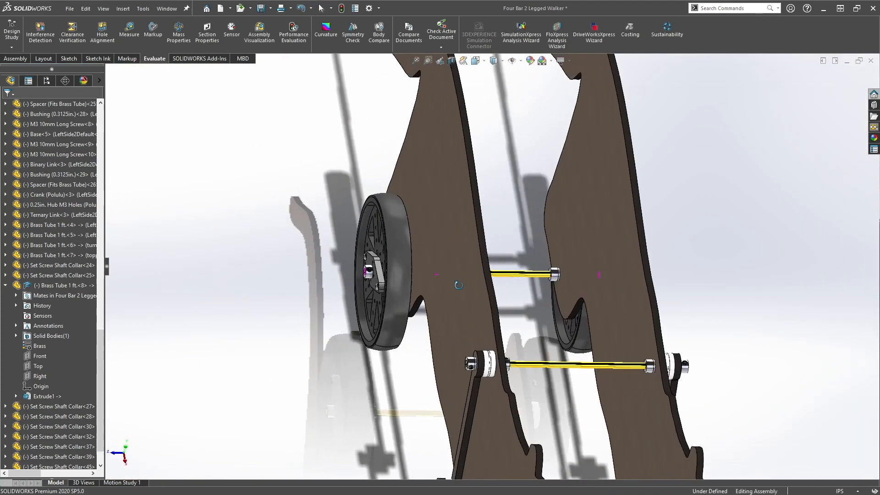
scroll(640, 403, up, 4)
scroll(557, 433, down, 10)
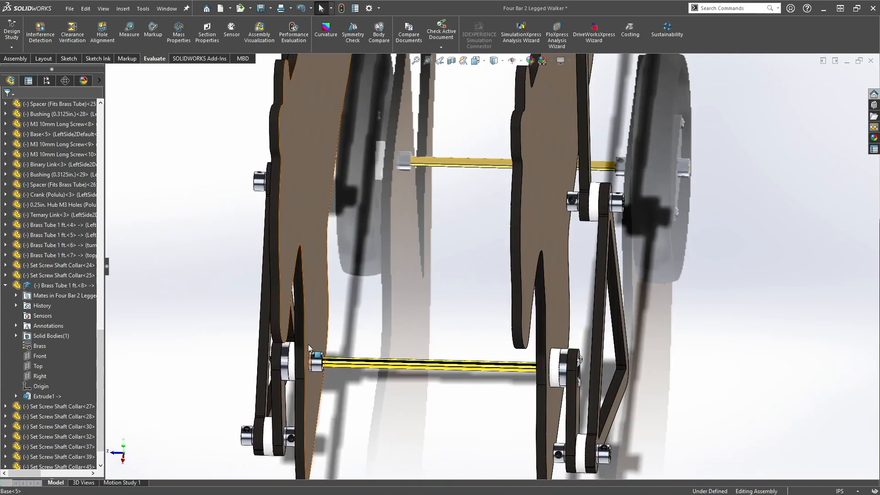
middle_drag(502, 379, 543, 368)
scroll(534, 367, down, 6)
scroll(533, 366, up, 8)
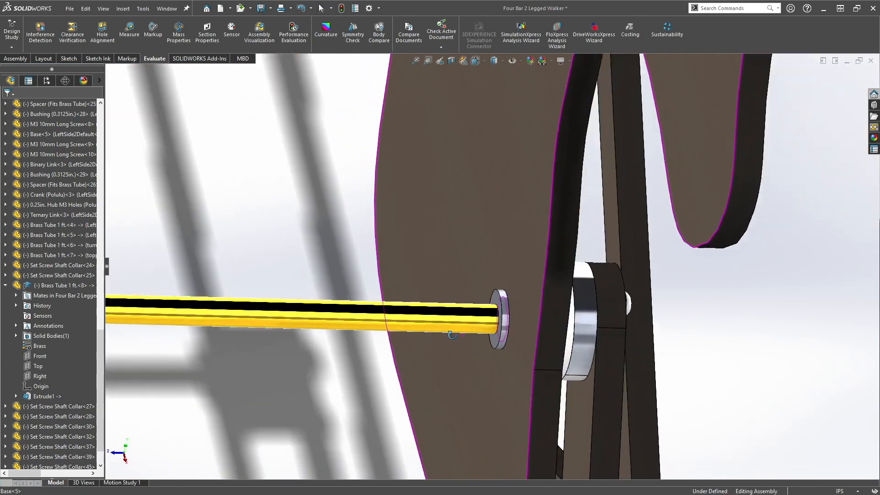
scroll(257, 321, down, 5)
scroll(197, 279, down, 3)
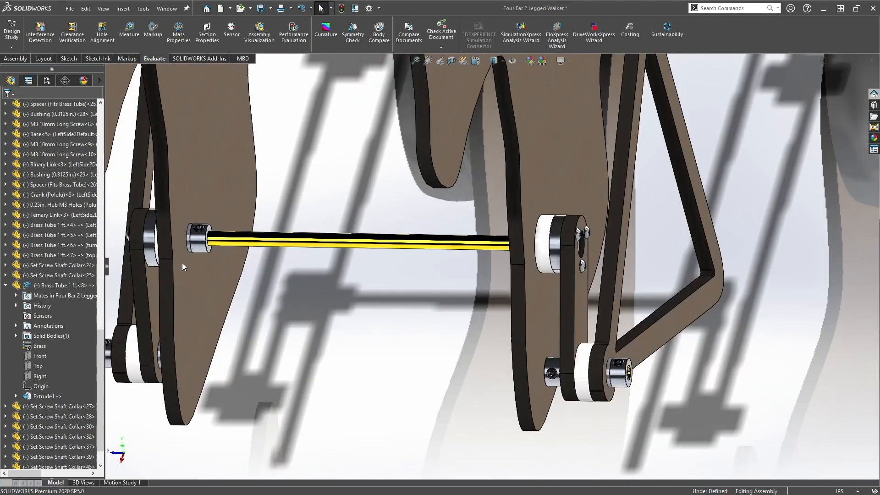
Step: Copy the crank brass tube's shaft collar with mates onto the same tube, against the bare bushing on the opposite body plate
right_click(200, 240)
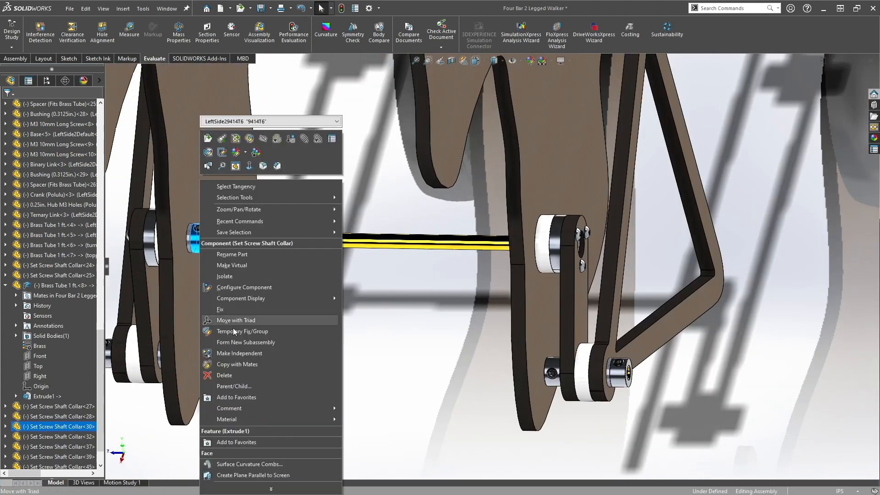
click(241, 364)
middle_drag(426, 236, 481, 234)
click(98, 108)
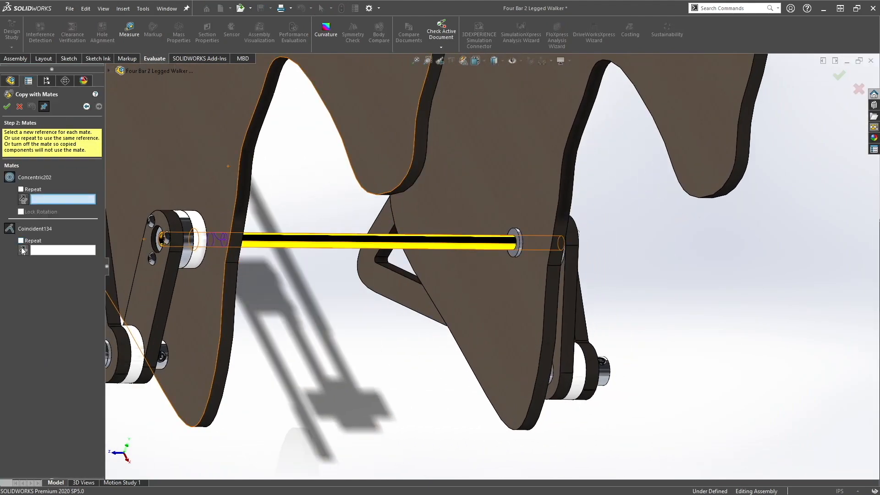
scroll(487, 268, down, 5)
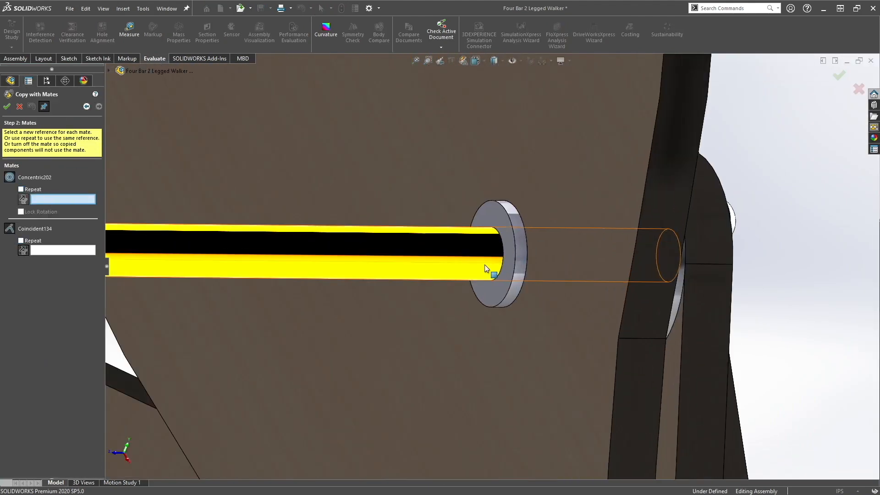
click(482, 267)
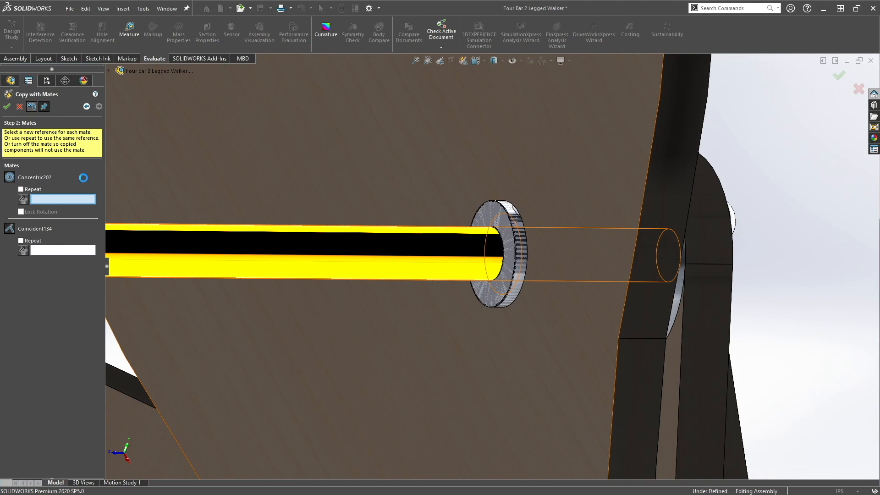
click(490, 283)
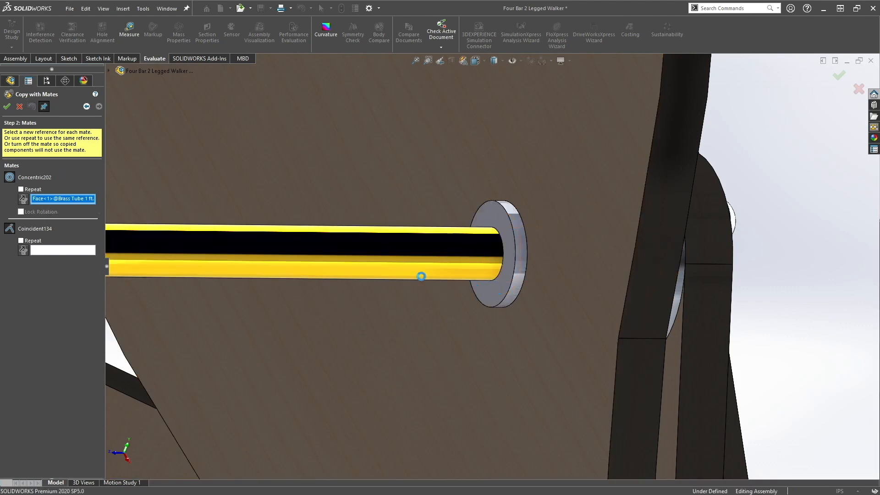
click(421, 276)
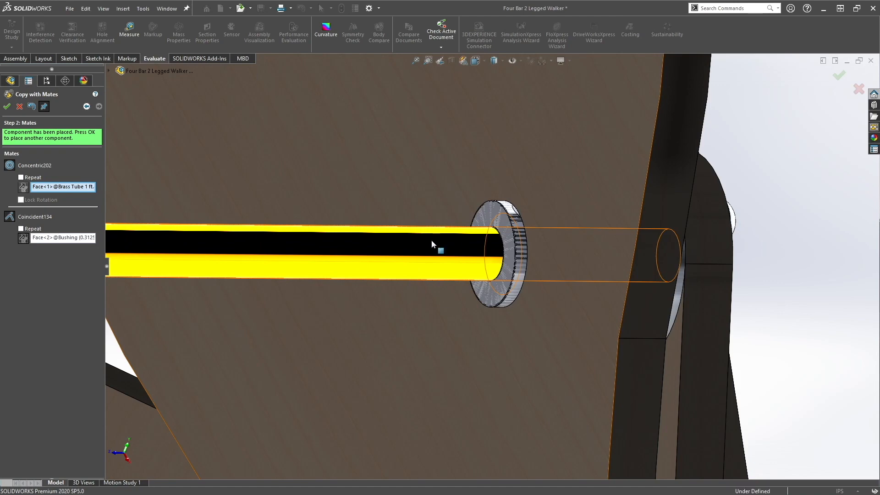
click(19, 106)
Step: Examine the shaft collars on the crank and wheel brass tubes between the two body plates from several angles
scroll(403, 274, up, 7)
scroll(404, 274, up, 3)
middle_drag(405, 275, 386, 234)
scroll(386, 233, up, 4)
scroll(387, 229, up, 2)
middle_drag(390, 197, 406, 212)
scroll(401, 143, down, 2)
scroll(402, 147, down, 4)
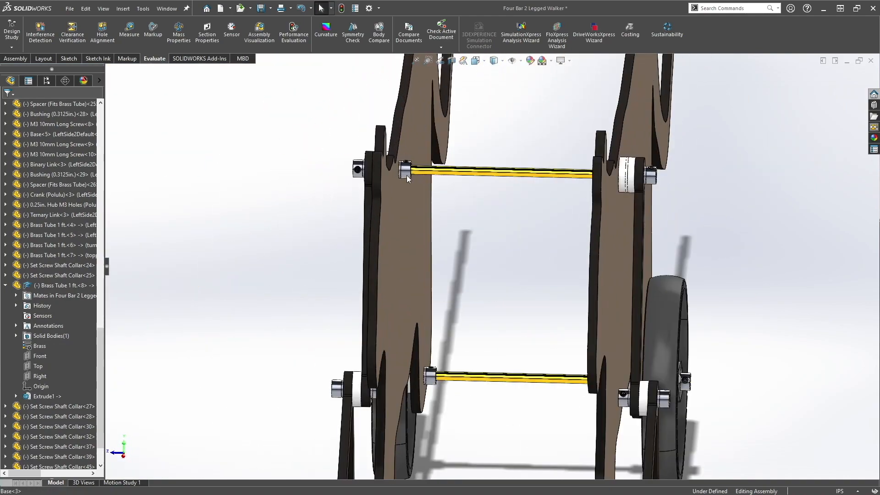
middle_drag(433, 380, 554, 155)
scroll(355, 321, up, 5)
middle_drag(355, 328, 486, 304)
click(452, 339)
click(447, 376)
Step: Show the assembly in front view and save it together with its modified documents
key(ctrl+1)
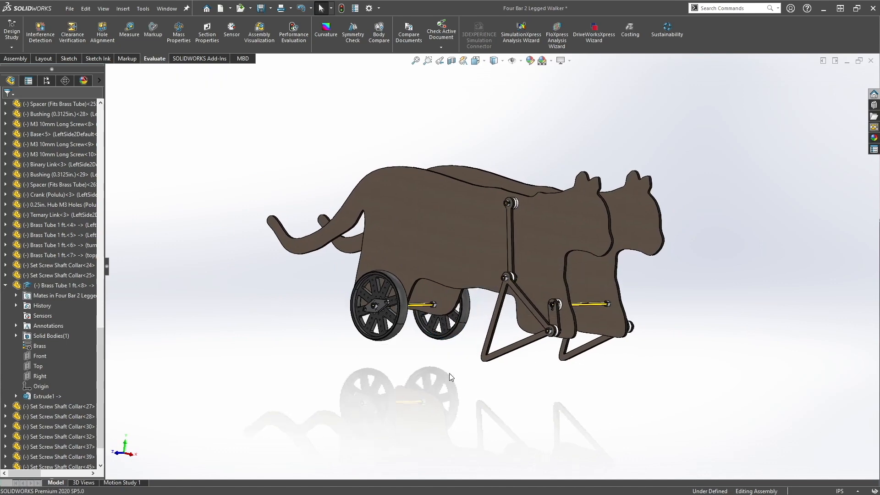
click(73, 8)
click(92, 111)
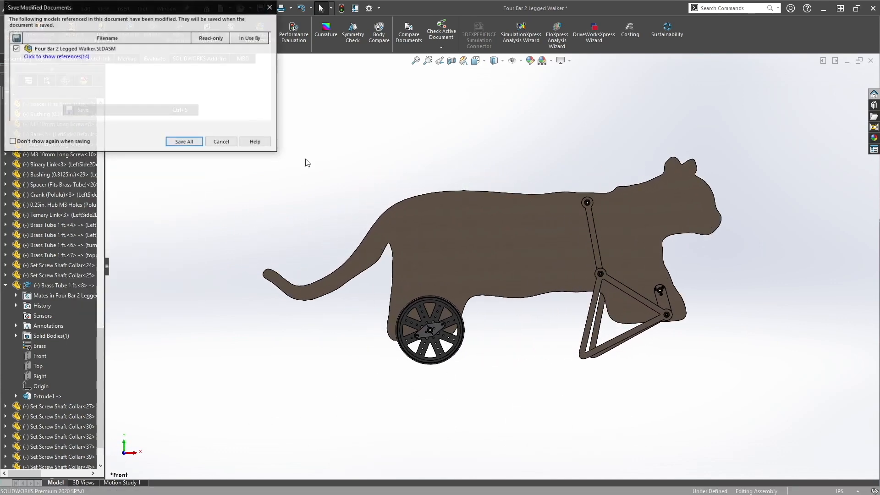
click(184, 142)
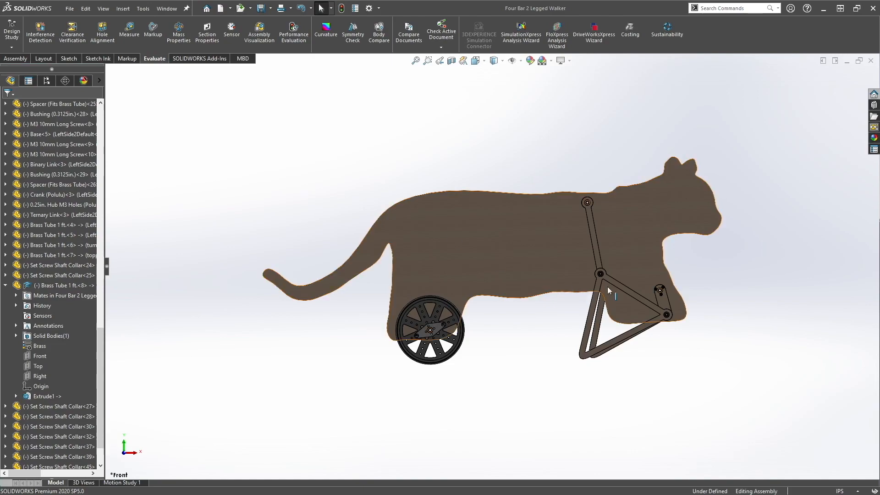
Step: Mate the long side faces of the two opposite cranks as parallel, with the mate alignment flipped so the cranks point in opposite directions
scroll(659, 297, down, 5)
middle_drag(620, 295, 651, 242)
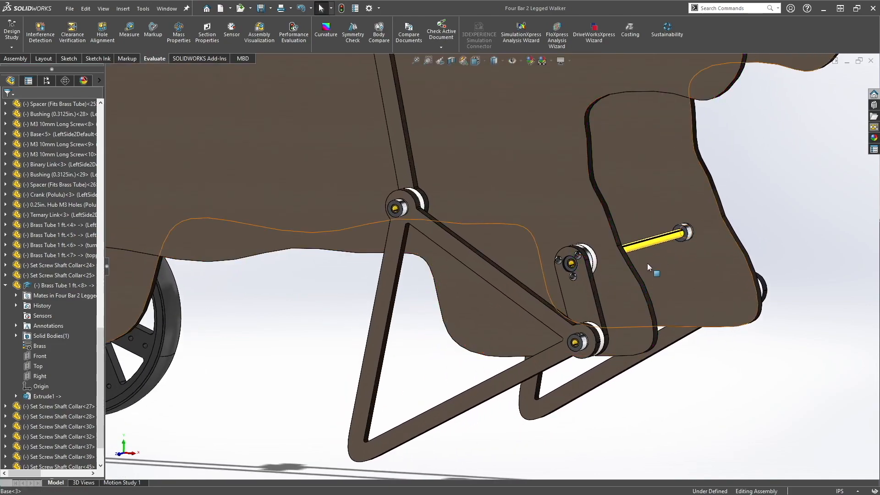
scroll(642, 268, up, 5)
middle_drag(639, 272, 480, 185)
scroll(525, 268, down, 9)
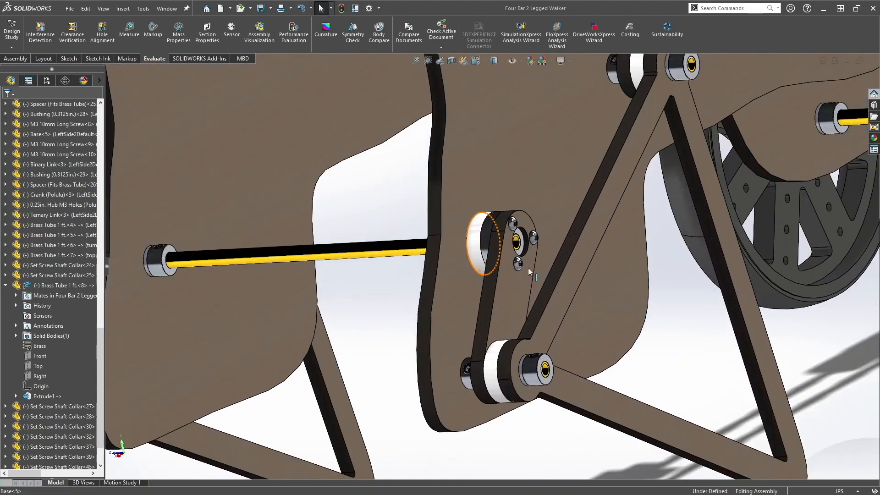
scroll(471, 294, up, 3)
middle_drag(389, 284, 458, 293)
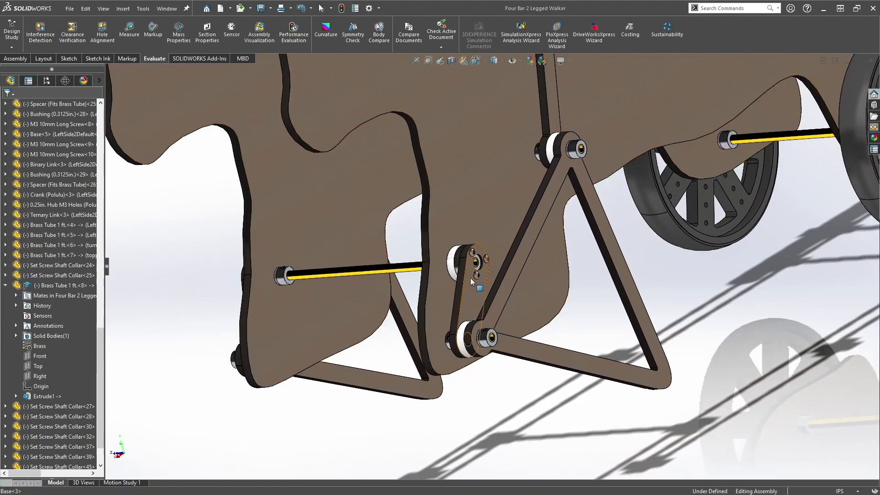
click(461, 295)
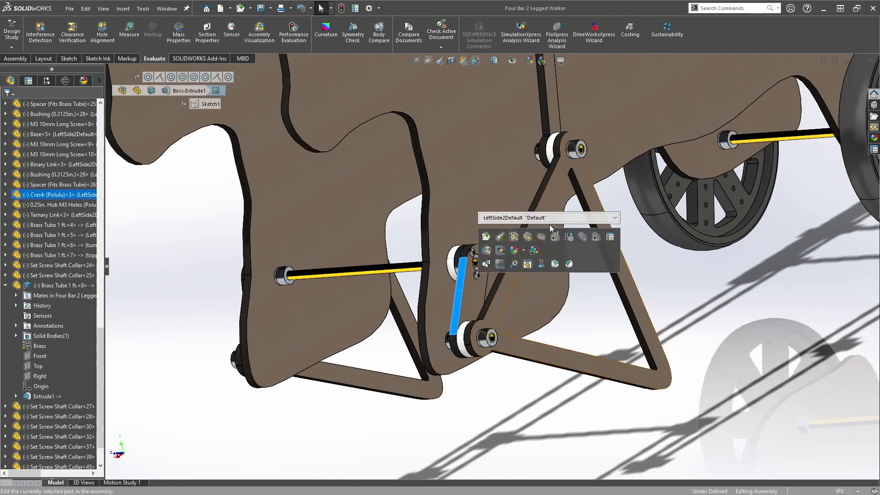
click(585, 241)
middle_drag(205, 278, 485, 285)
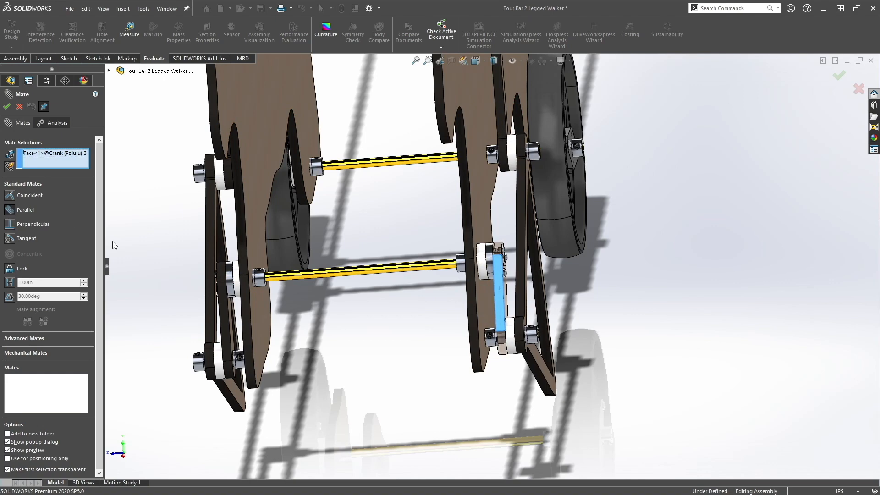
click(224, 321)
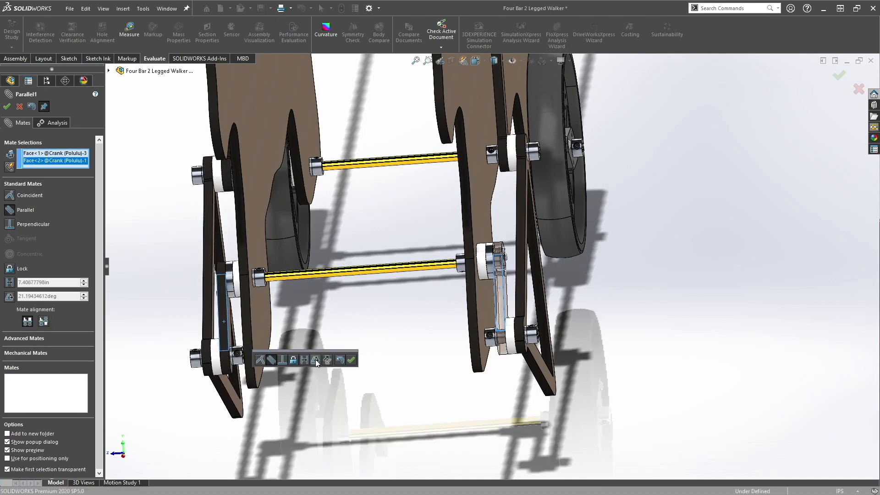
click(43, 321)
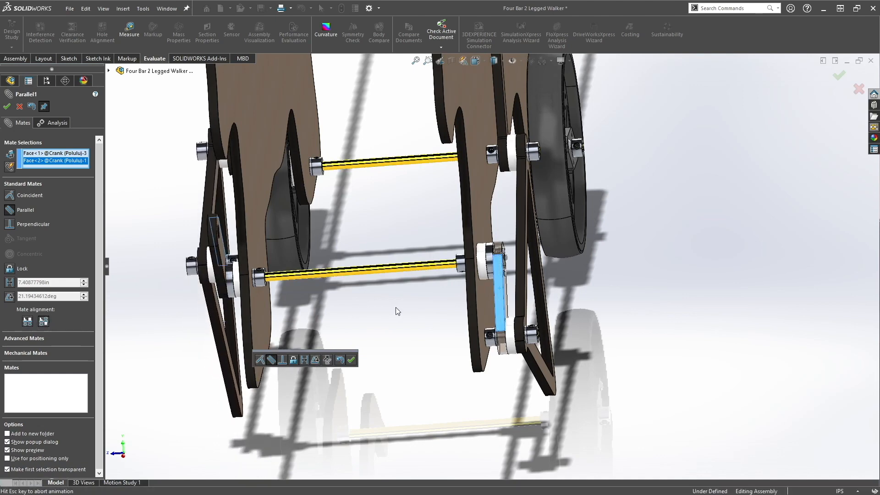
click(7, 107)
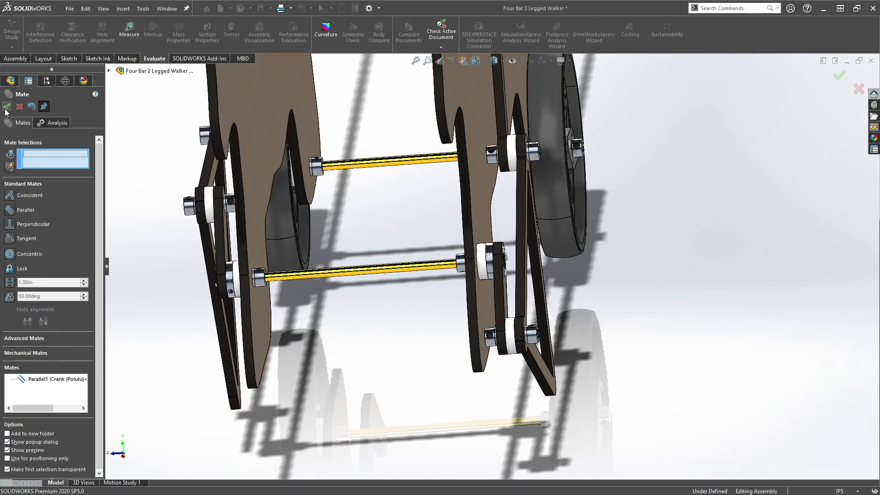
click(5, 109)
Step: Fix the near body plate, Base<3>, in place from the front view
middle_drag(269, 318, 216, 305)
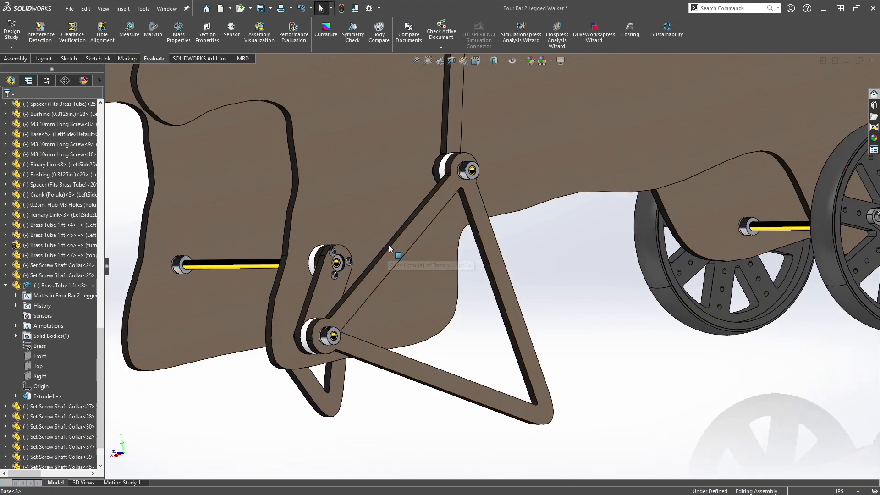
key(ctrl+1)
right_click(534, 251)
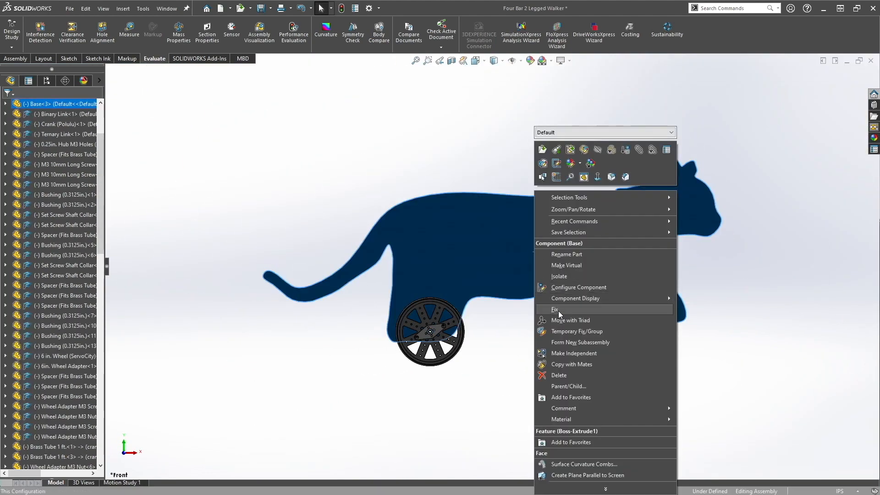
click(557, 309)
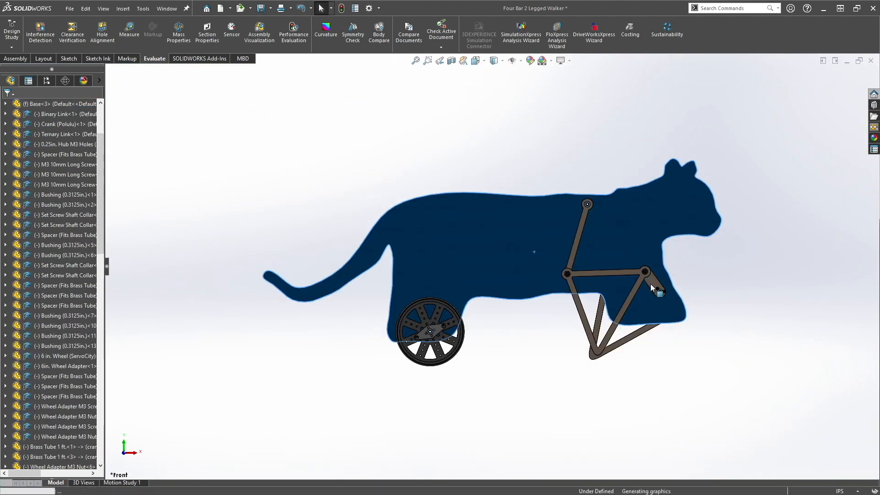
Step: Rotate the crank linkage by hand and inspect the opposed leg positions before restoring the front view
scroll(650, 282, down, 3)
drag(620, 272, 590, 334)
right_click(385, 252)
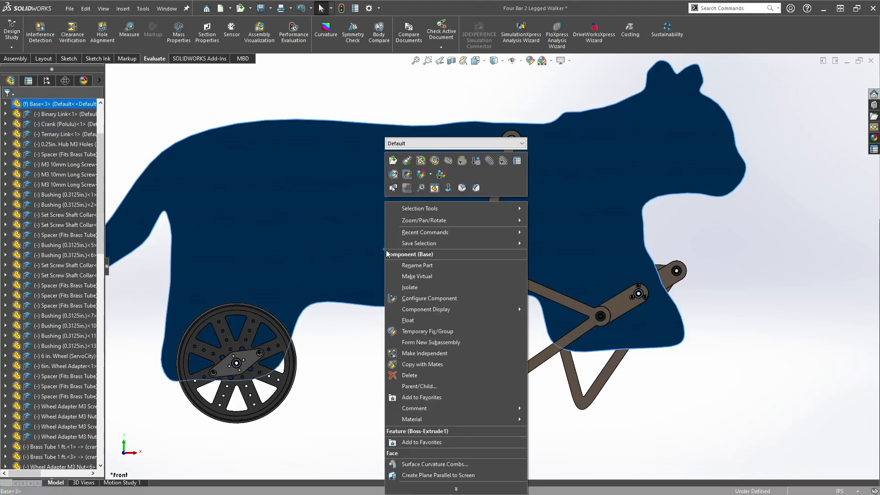
click(368, 344)
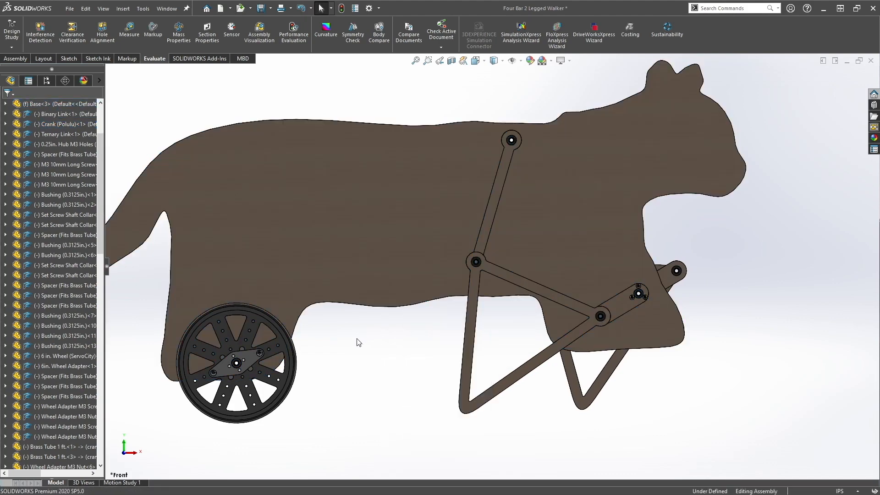
middle_drag(661, 301, 600, 321)
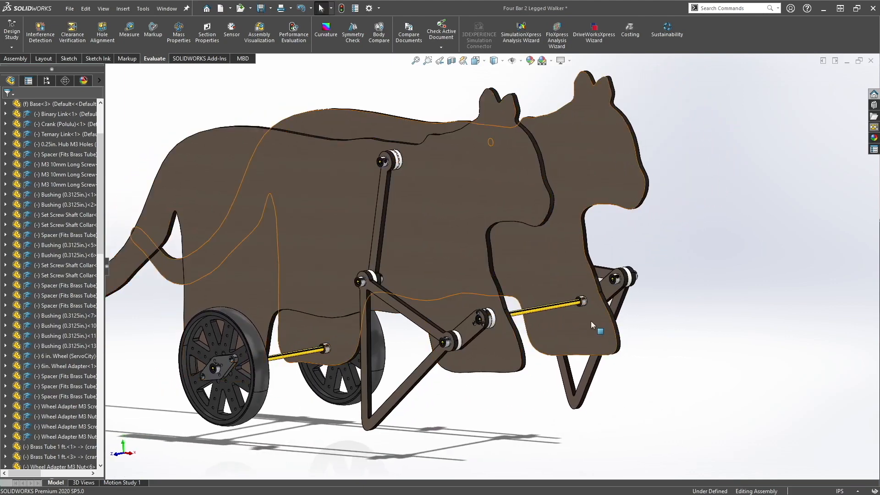
key(ctrl+1)
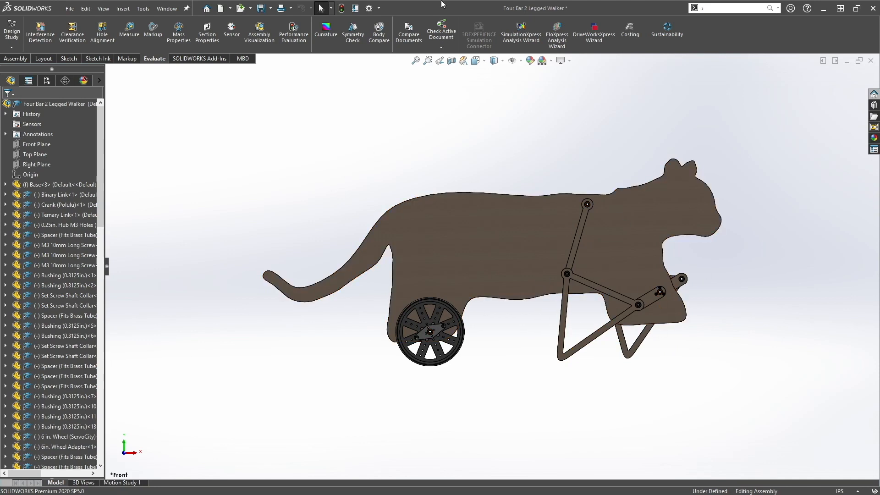
Step: Open the Gear (For Polulu Hubs) part from the MAE 183 SolidWorks Templates folder, accepting the educational version warning, and maximize the window
drag(429, 8, 576, 52)
click(142, 162)
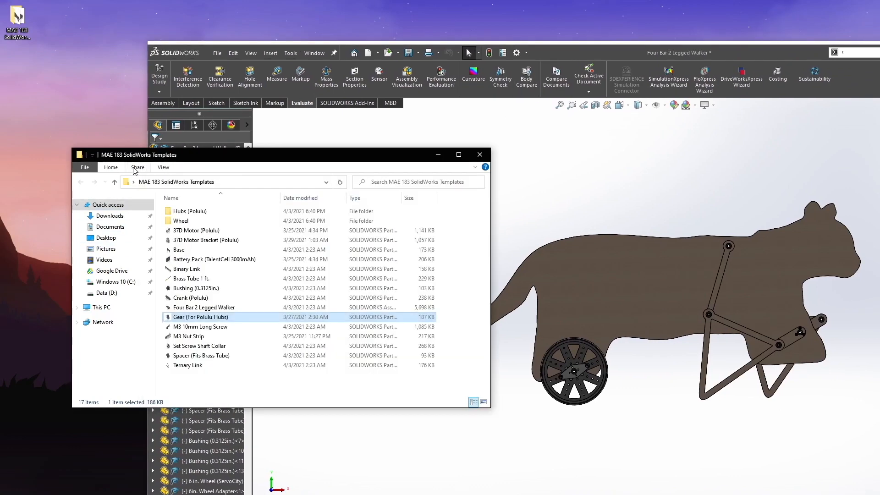
double_click(182, 318)
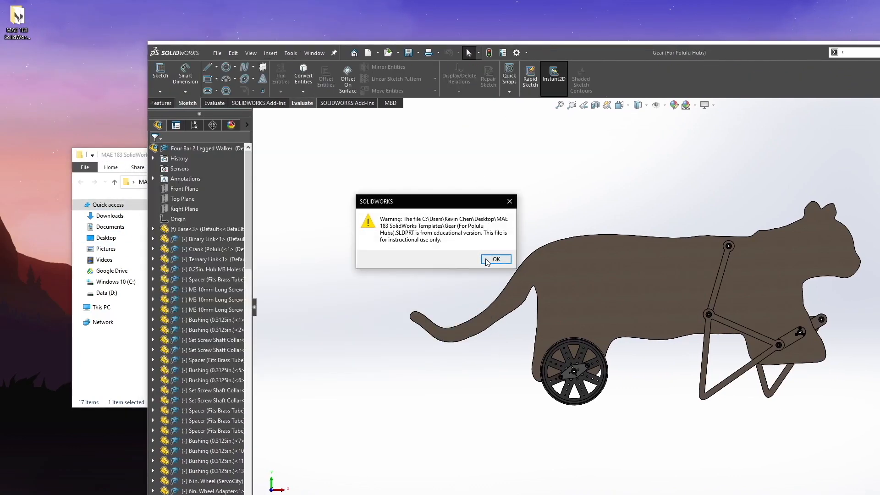
click(487, 259)
double_click(536, 49)
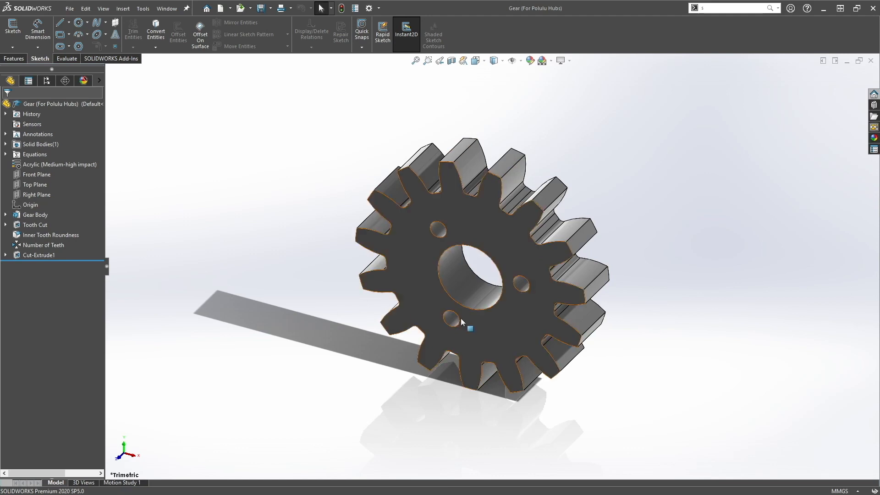
Step: Set the gear's Number of Teeth global variable to 20 in its equations
click(7, 143)
click(6, 134)
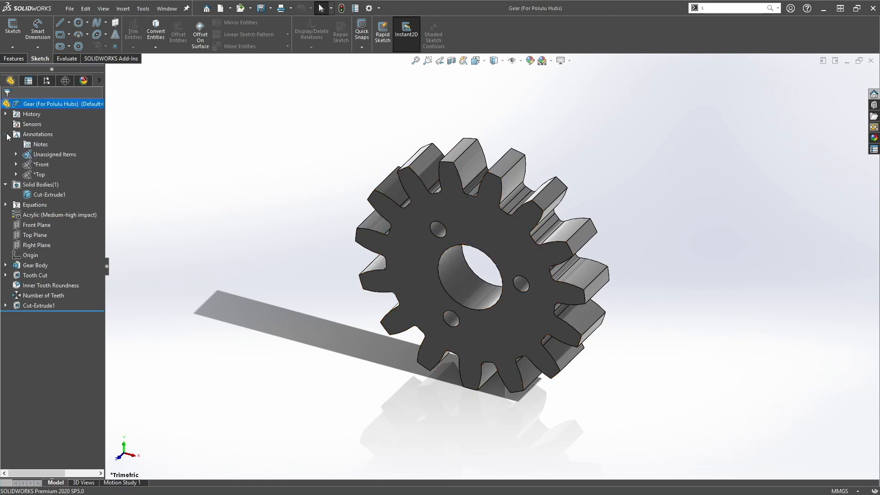
click(6, 134)
click(6, 164)
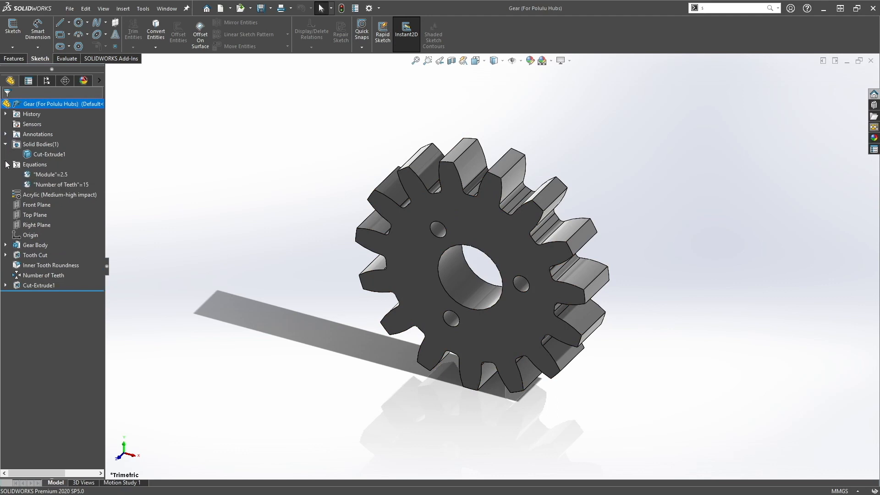
right_click(51, 175)
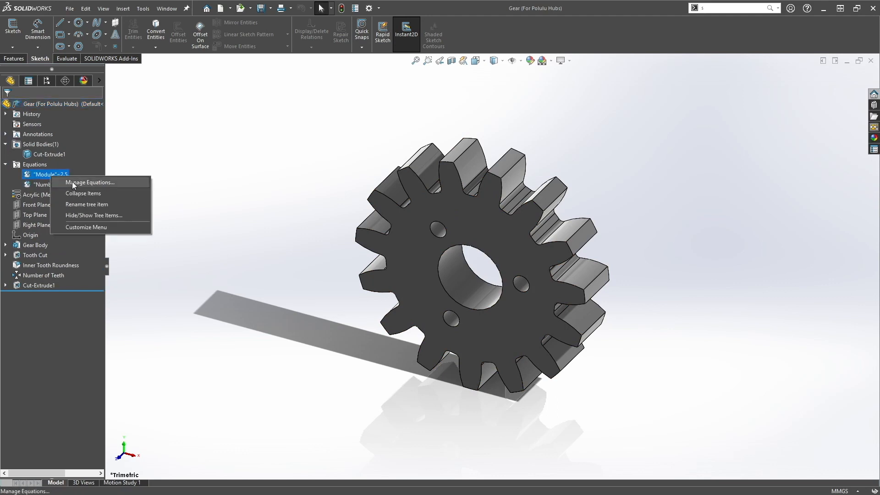
click(73, 182)
click(131, 64)
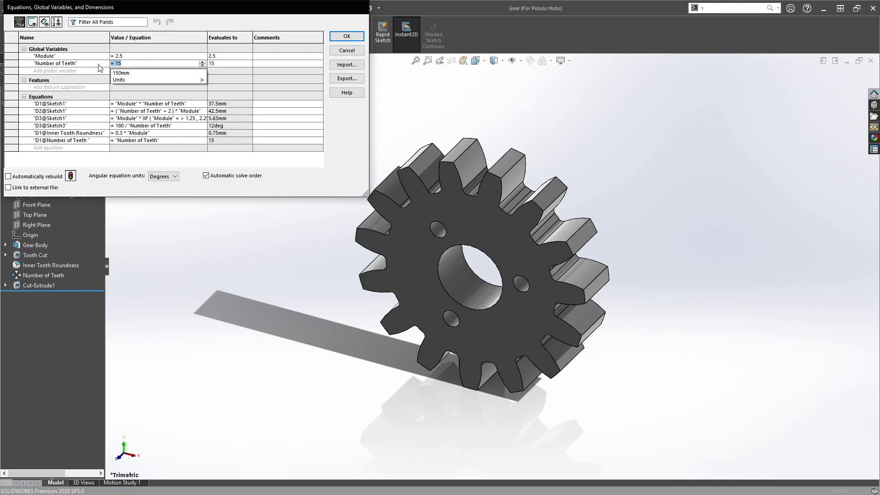
text(20)
key(Return)
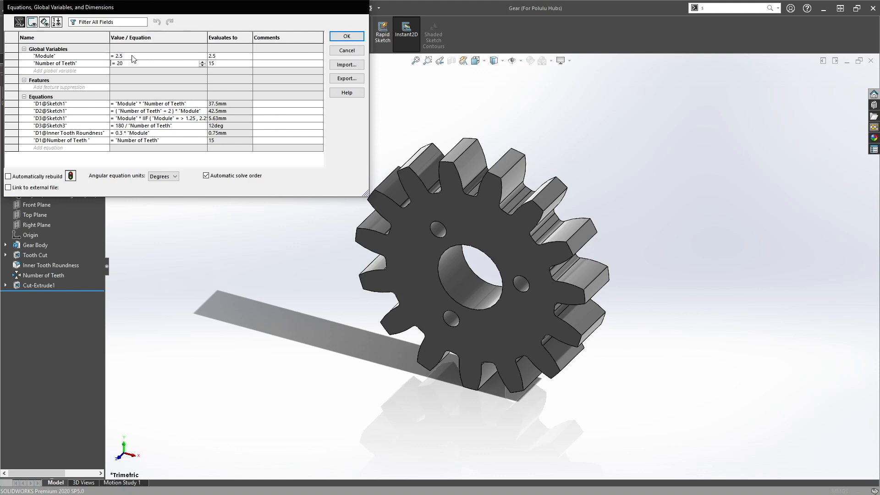
Step: Set the gear's Module global variable to 3 and rebuild the part
double_click(118, 55)
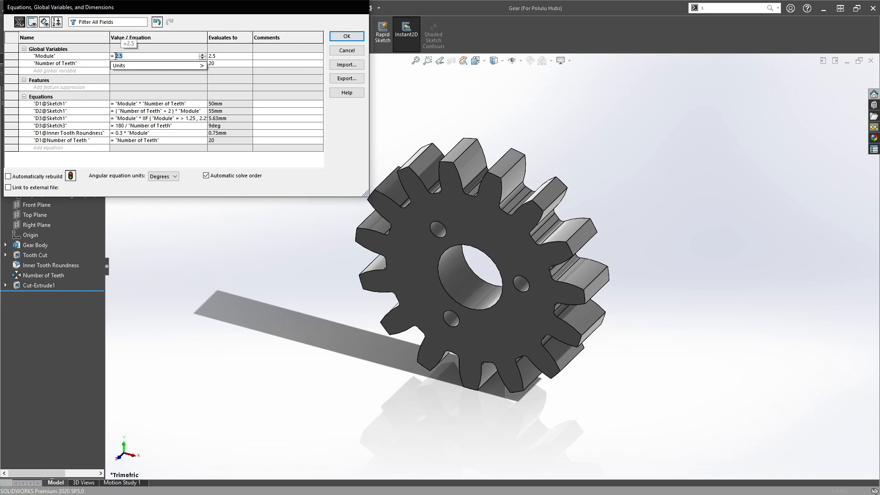
text(3)
key(Return)
click(70, 176)
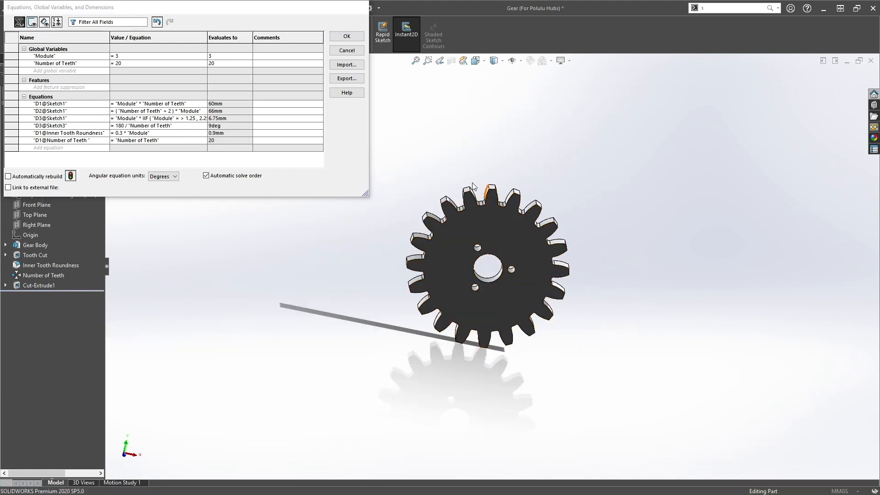
Step: Discard the gear's equation edits and sketch a circle about 37.45 mm in diameter on its front face, centred on the origin
click(340, 50)
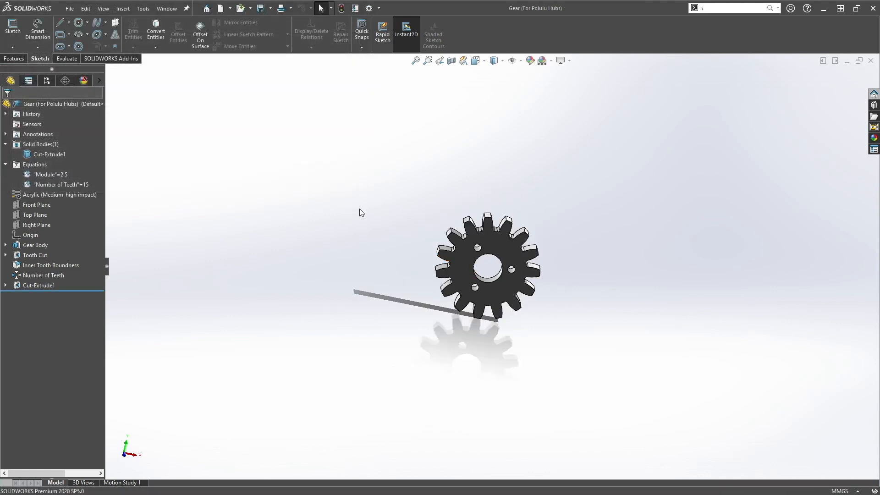
key(ctrl+1)
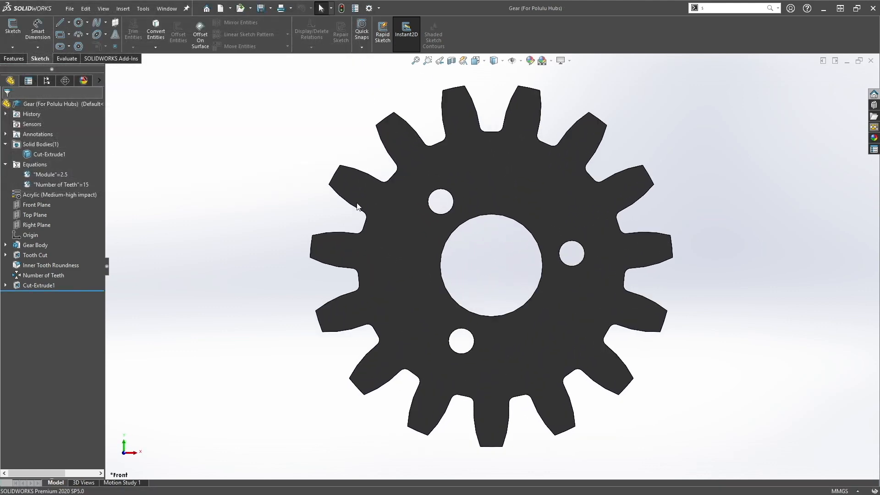
click(79, 23)
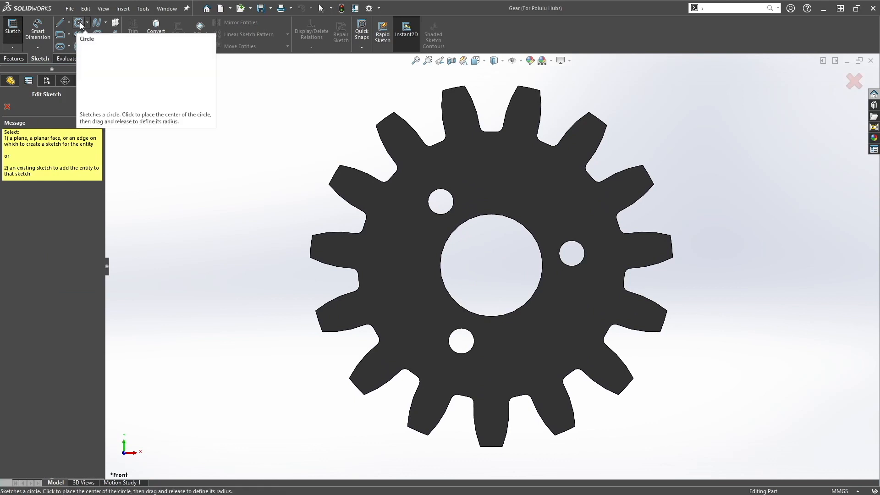
click(426, 169)
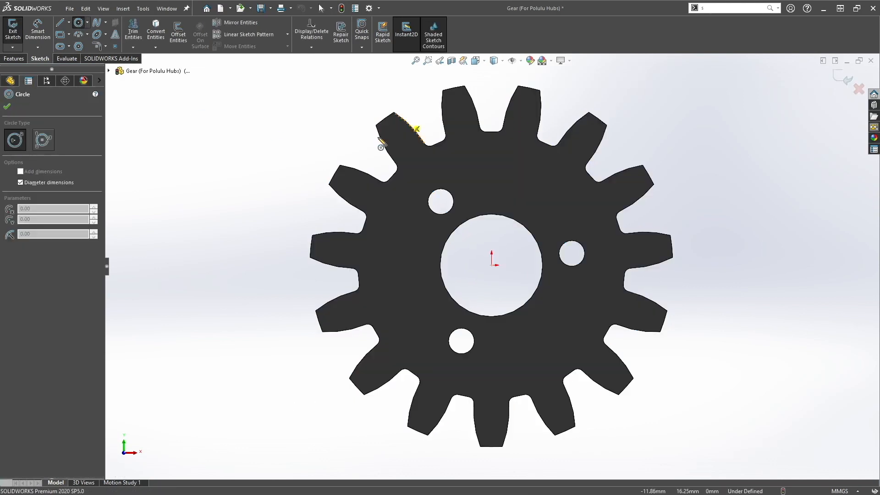
click(491, 265)
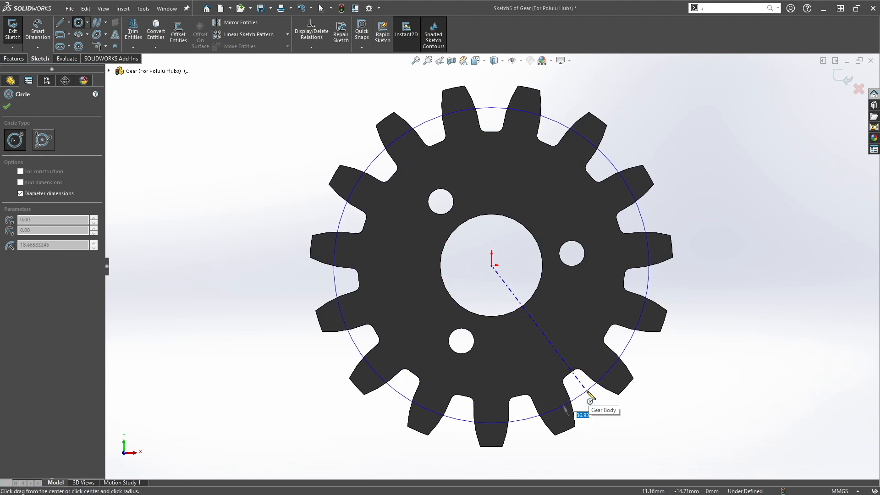
click(588, 394)
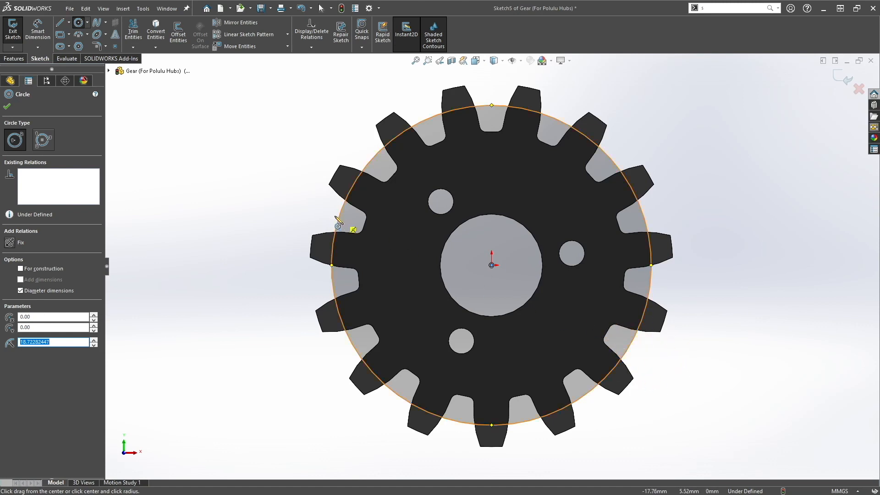
key(Escape)
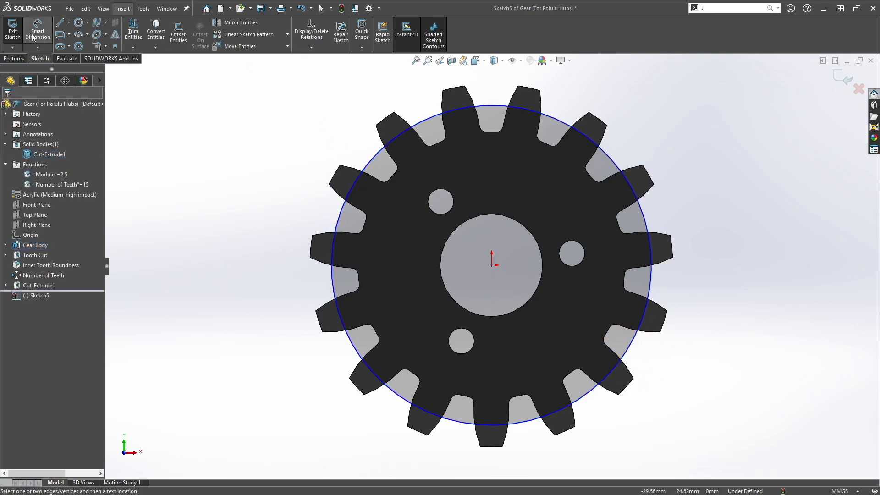
Step: Dimension the gear circle's diameter and select the circle for copying
click(323, 258)
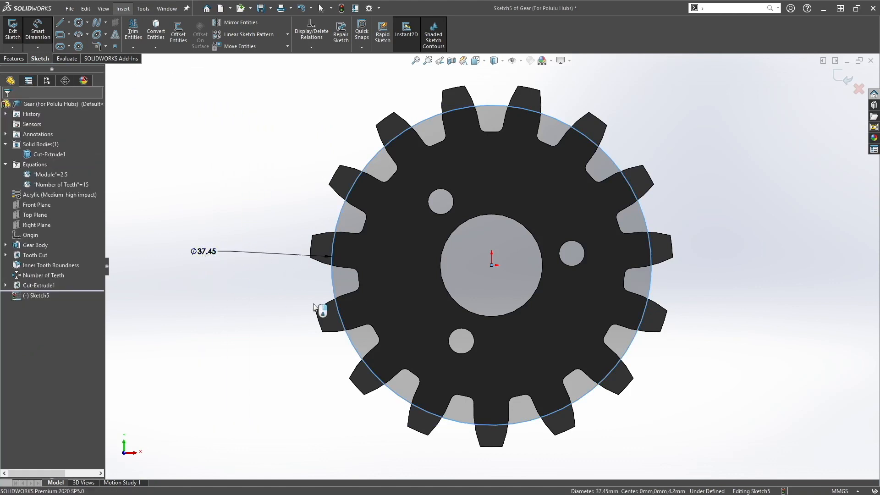
click(203, 251)
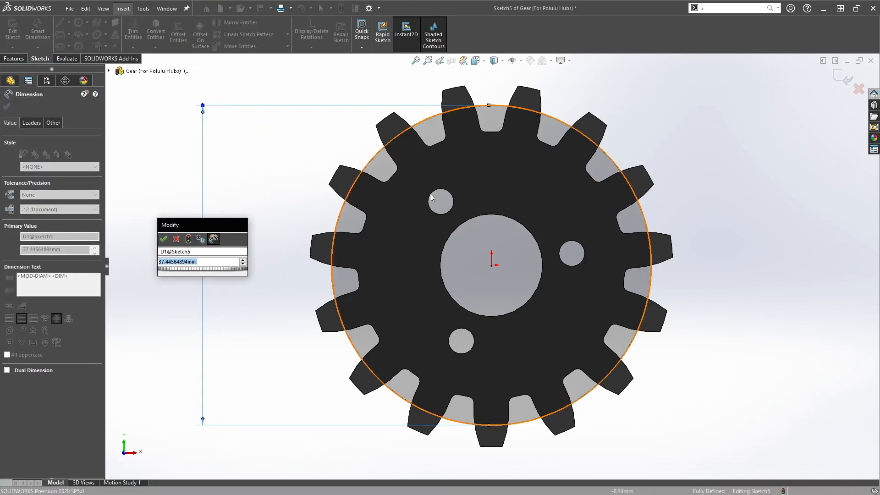
click(176, 239)
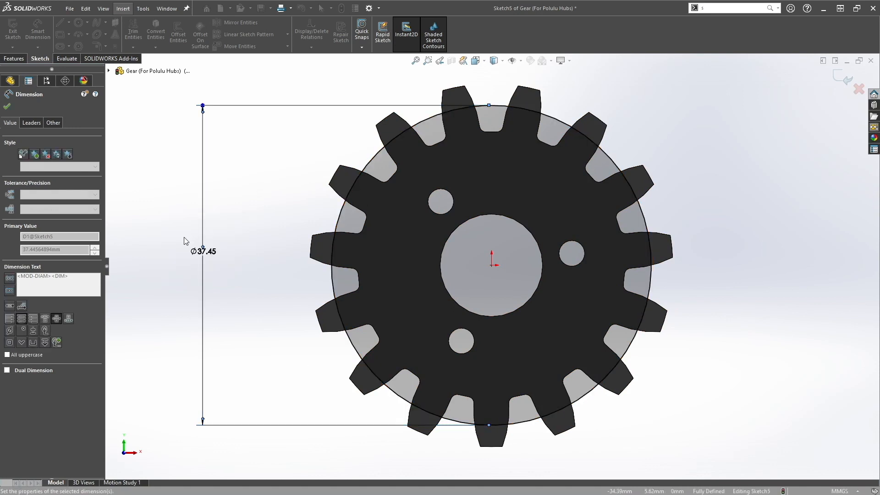
click(334, 225)
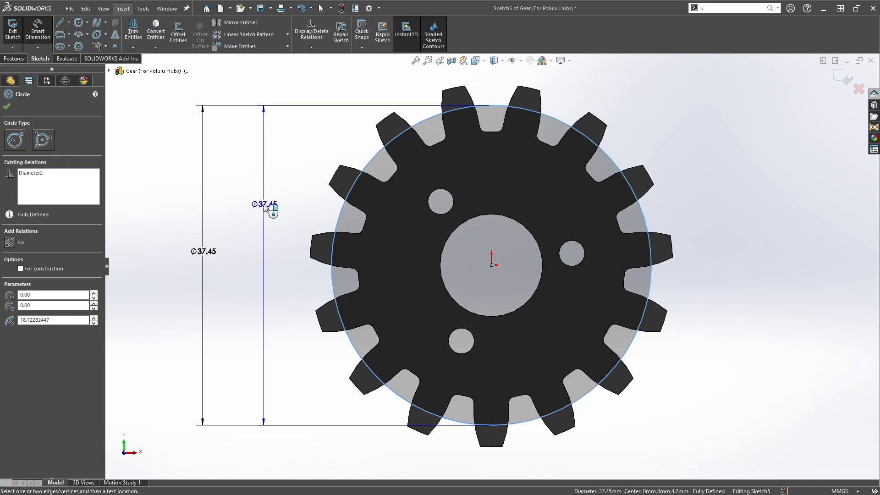
key(Escape)
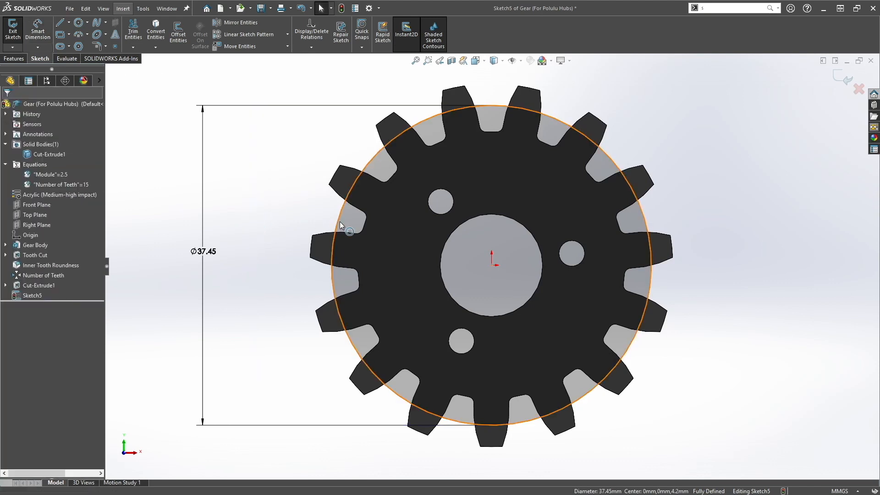
click(340, 225)
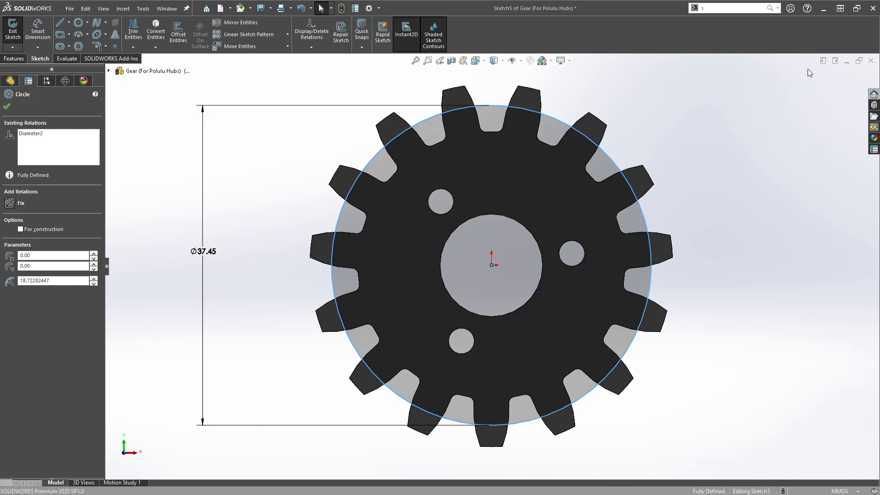
Step: Return to the Four Bar 2 Legged Walker assembly and open its Base part
click(846, 65)
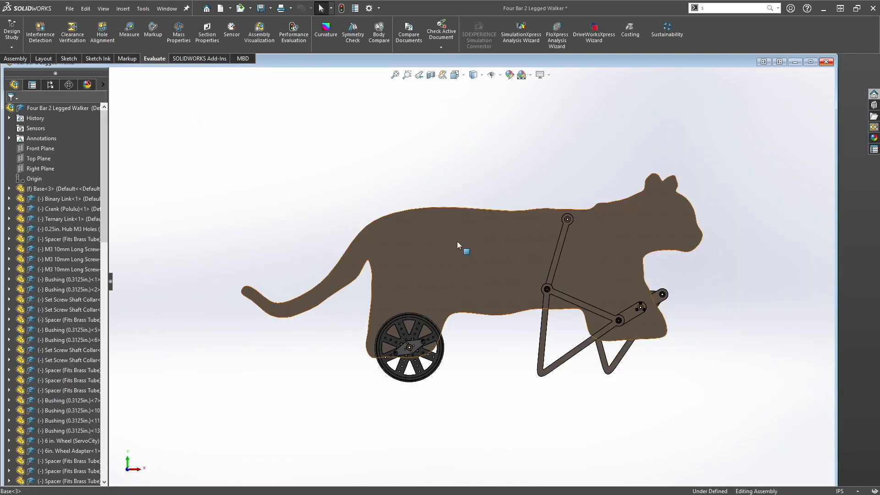
right_click(457, 241)
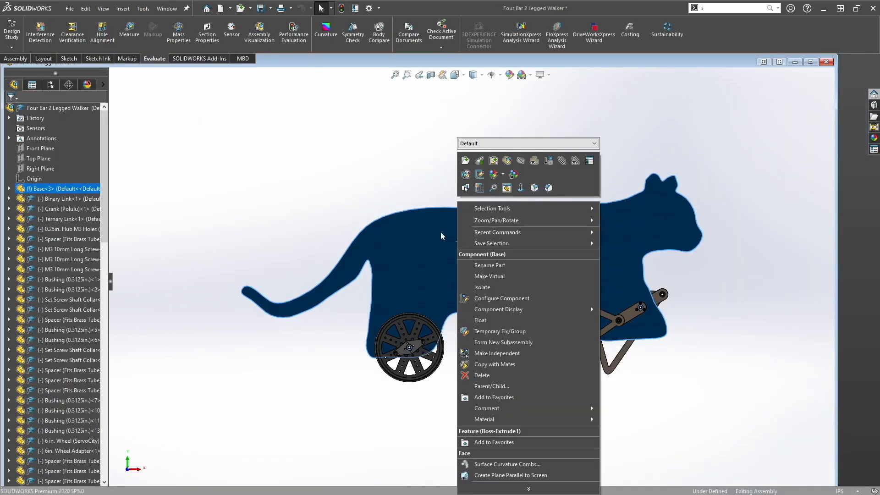
click(466, 161)
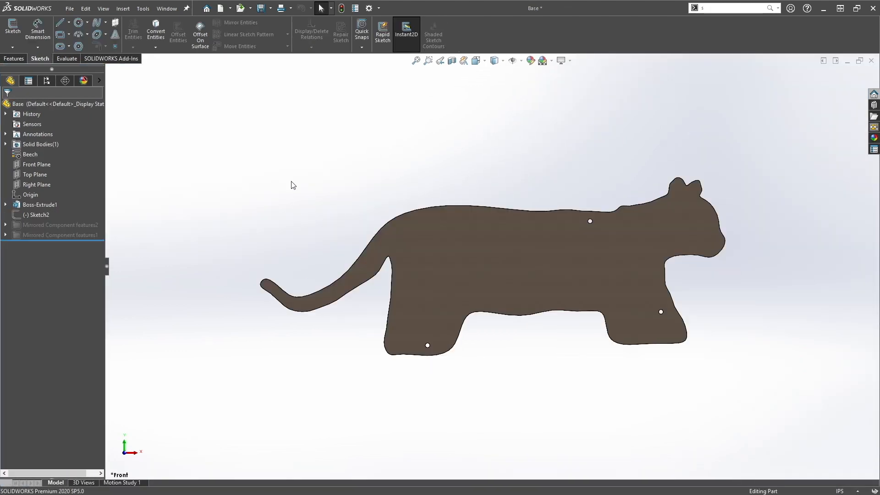
Step: Paste the copied gear circle into a new sketch on the cat body's face and move it just ahead of the front leg
click(12, 29)
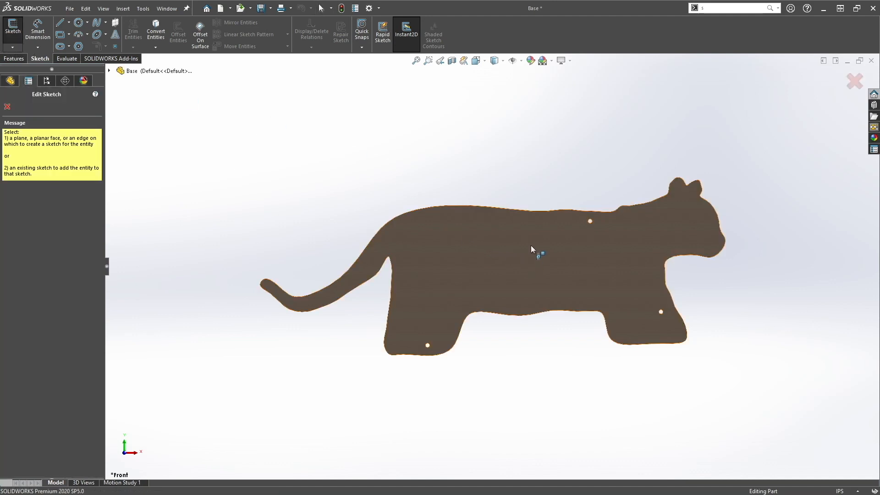
click(552, 242)
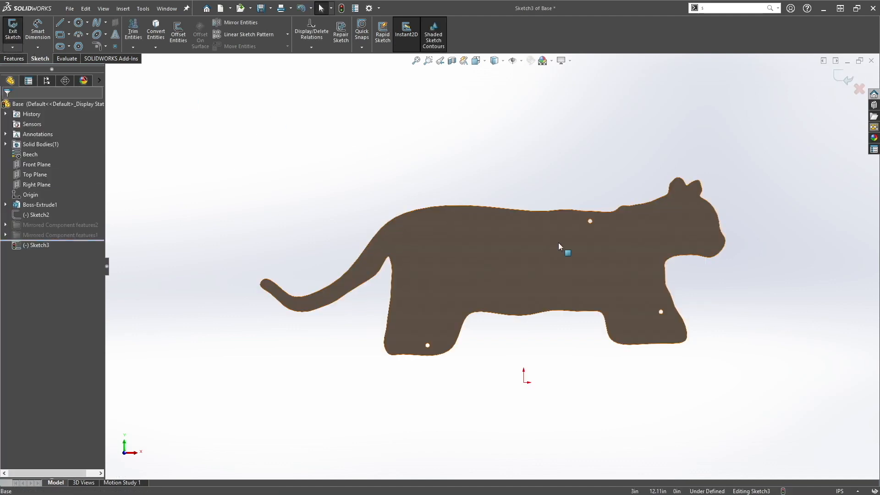
scroll(711, 305, down, 5)
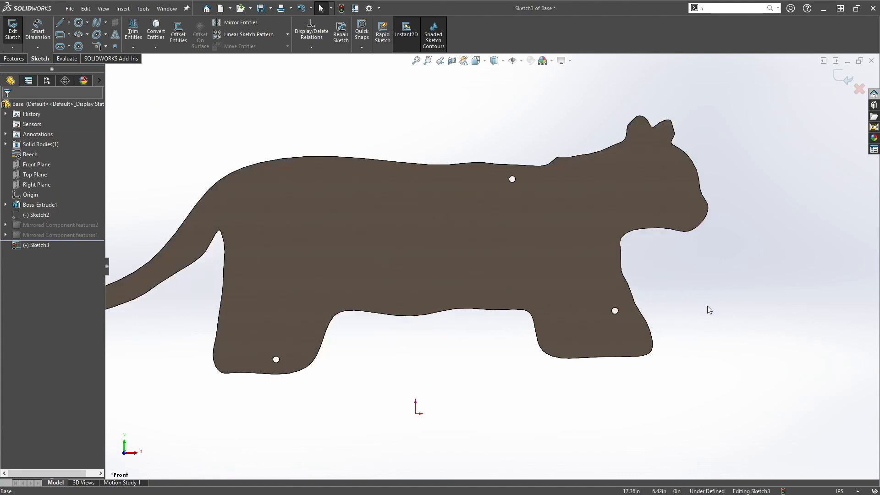
key(ctrl+v)
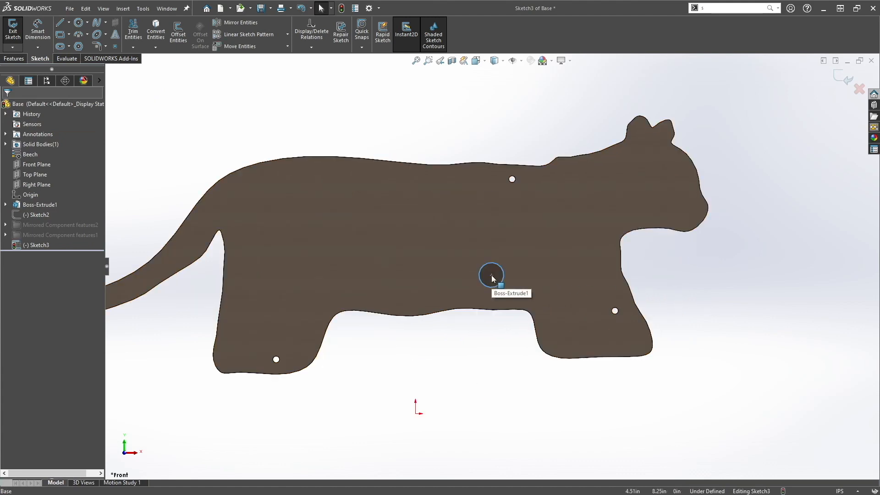
drag(492, 275, 656, 275)
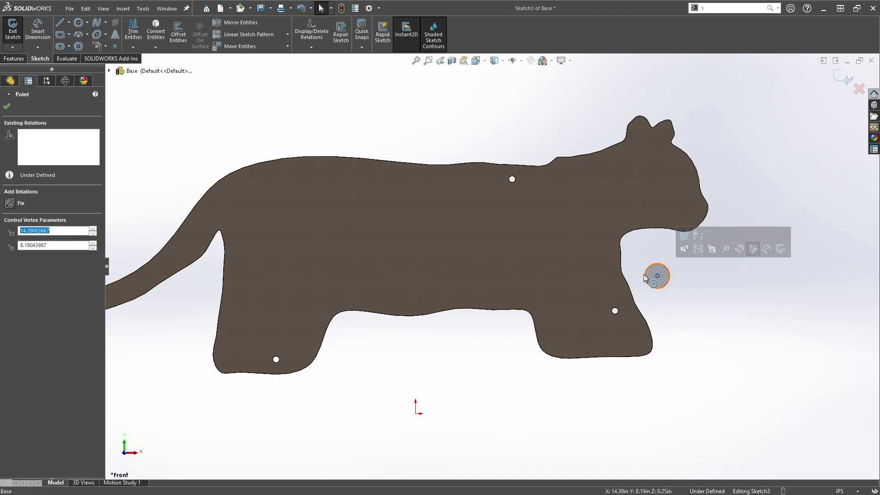
Step: Dimension the pasted circle's diameter and change the document units to MMGS
click(35, 29)
click(670, 276)
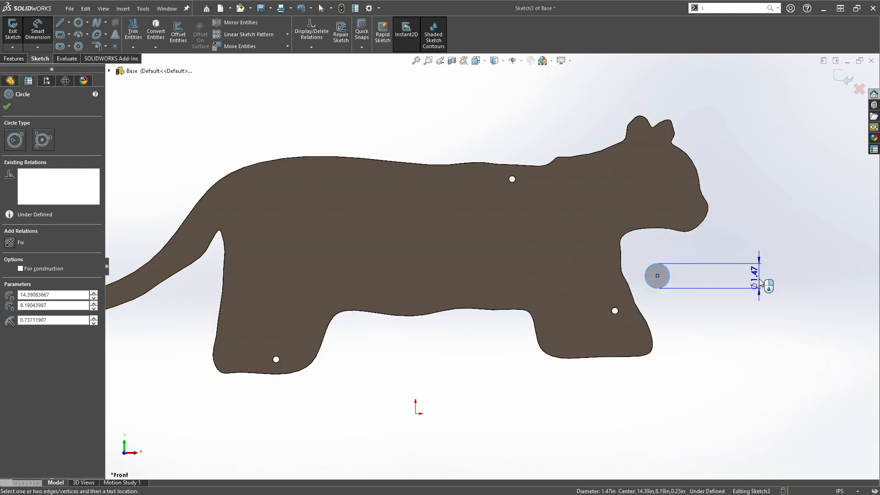
click(752, 298)
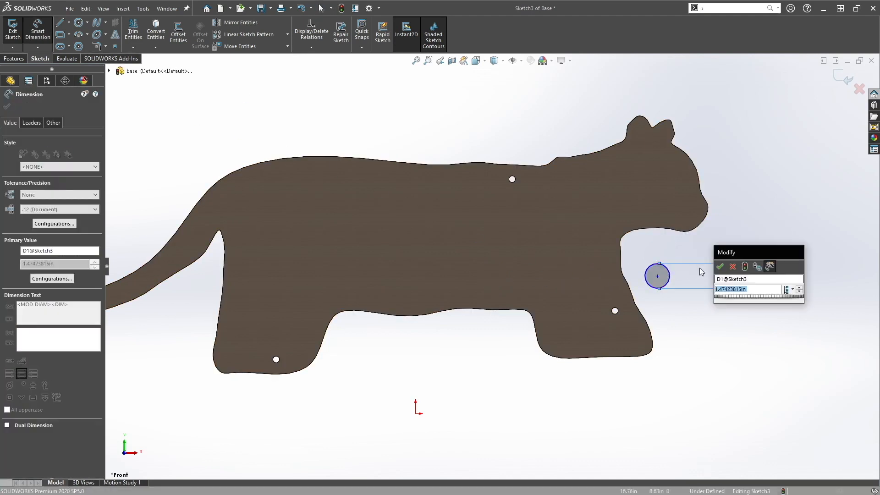
click(733, 267)
click(843, 491)
click(823, 452)
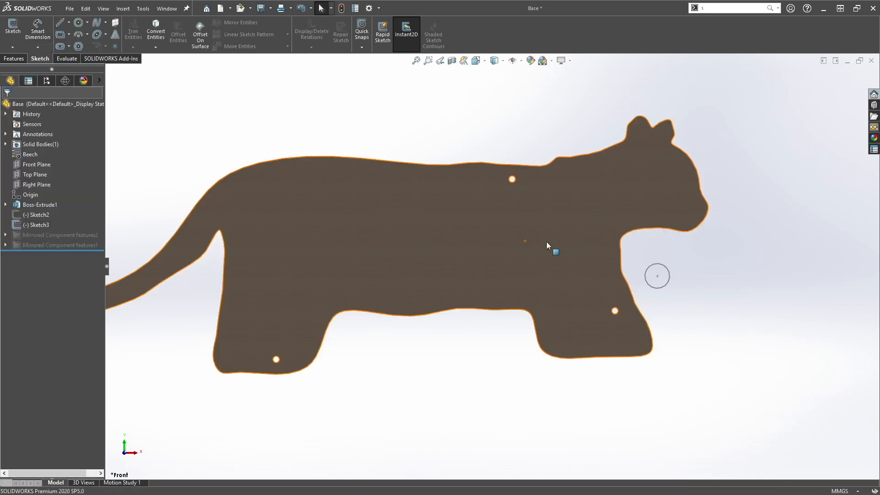
Step: Reopen the pasted circle's sketch and check its diameter dimension in millimetres
click(38, 224)
click(42, 196)
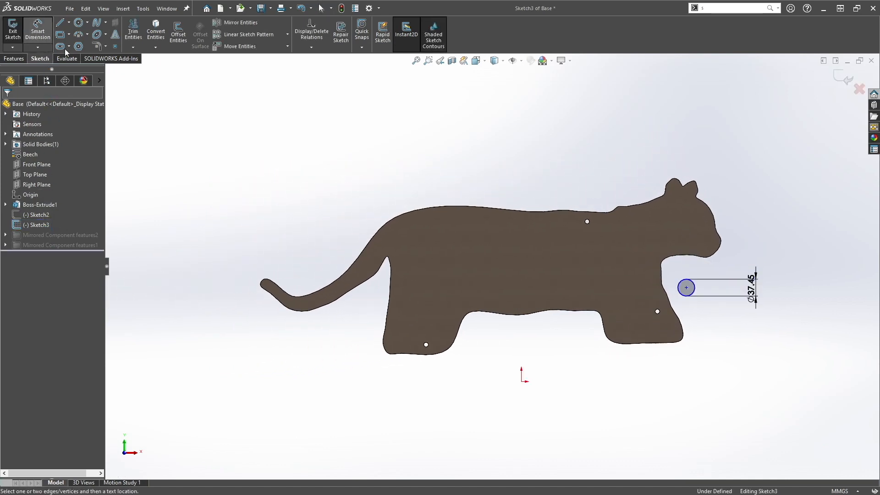
click(752, 287)
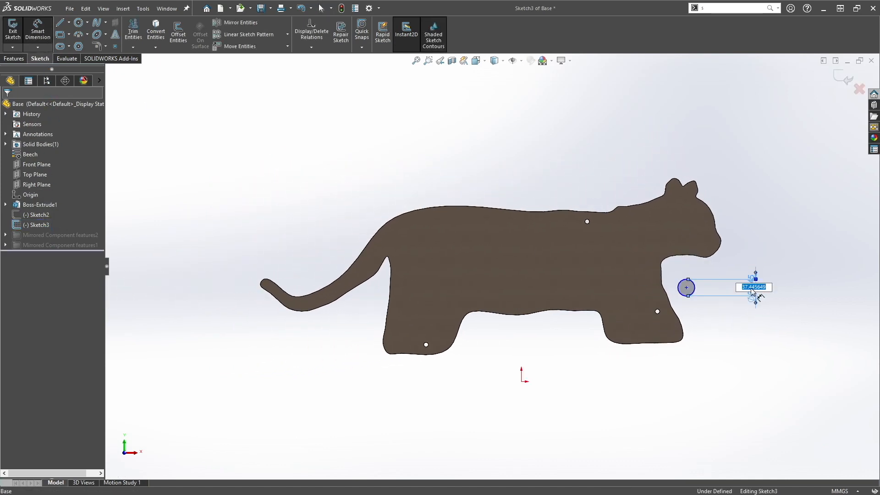
key(Return)
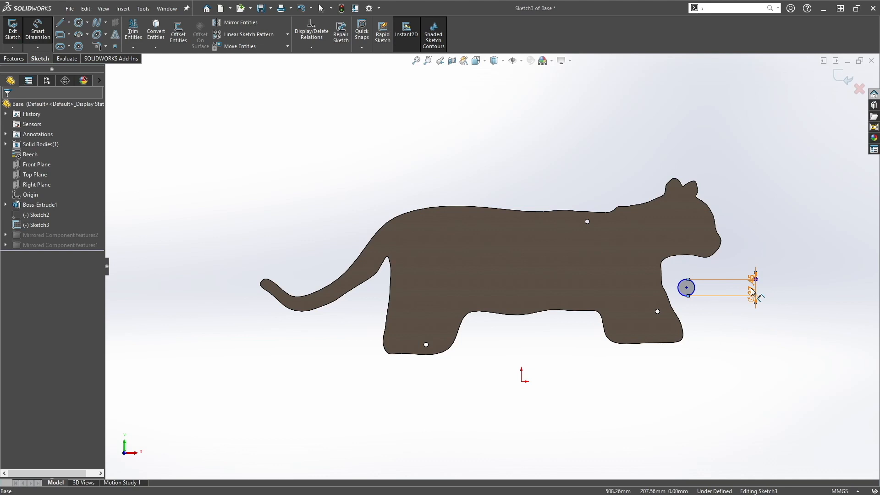
key(Escape)
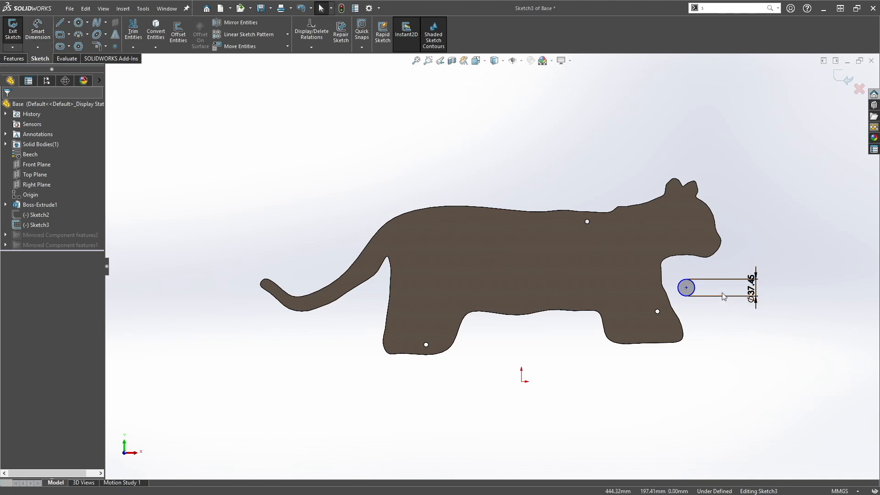
Step: Move the pasted circle onto the front leg's hole so that its centre is coincident with the hole's centre
scroll(733, 298, down, 4)
drag(588, 278, 500, 326)
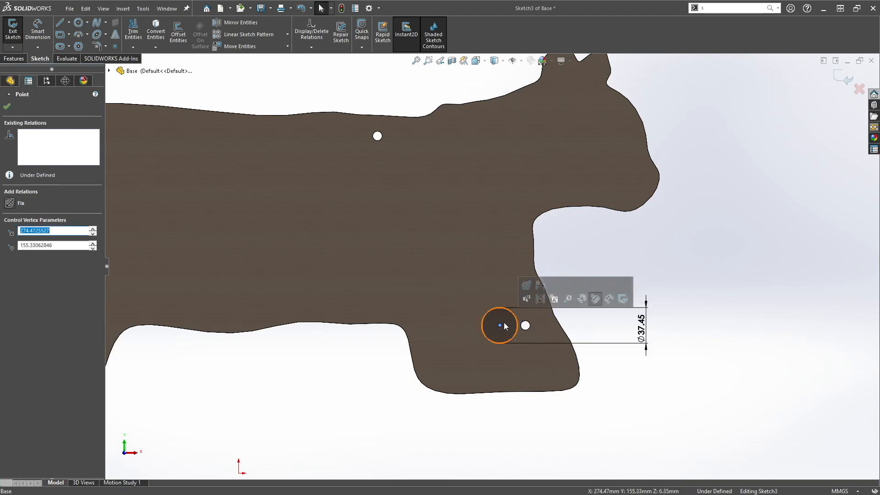
scroll(503, 325, down, 5)
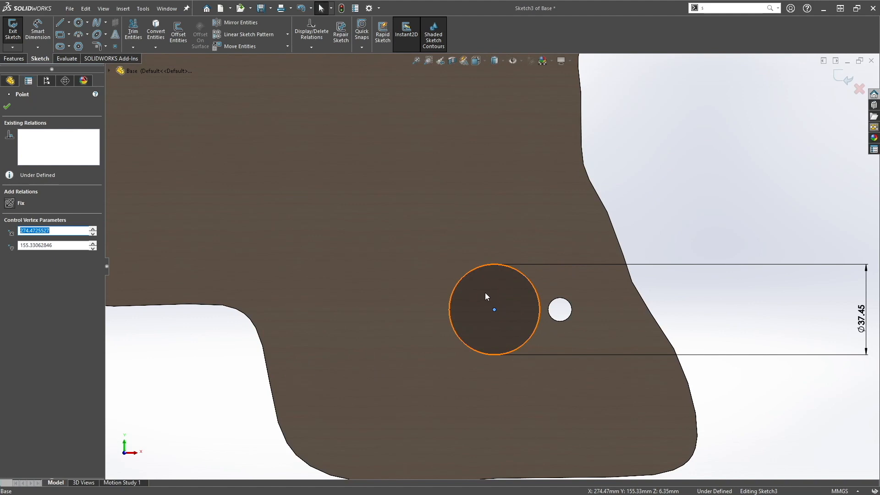
drag(495, 310, 561, 310)
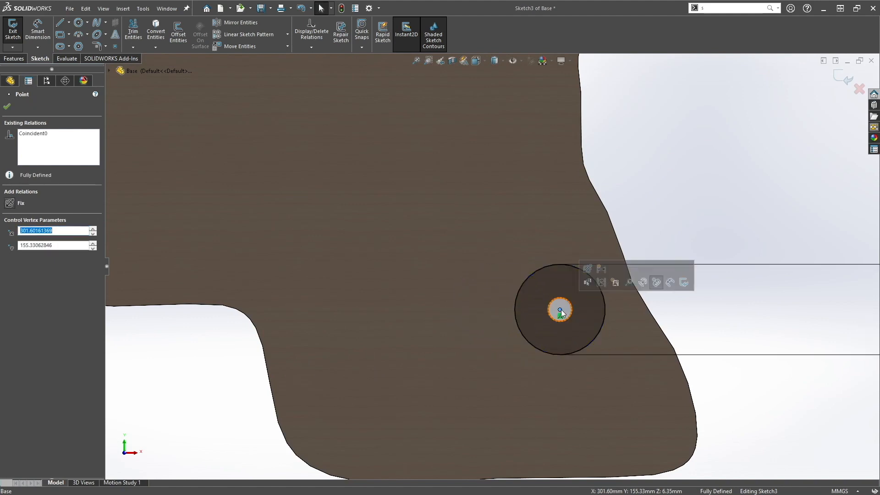
Step: Duplicate the gear circle and place the copy toward the tail at the same height, with centres about 40 mm apart, then select it
click(665, 236)
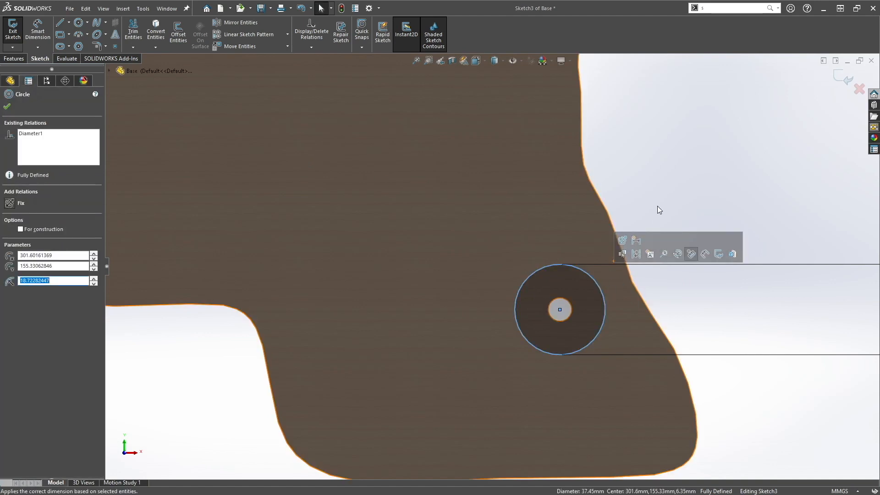
key(ctrl+v)
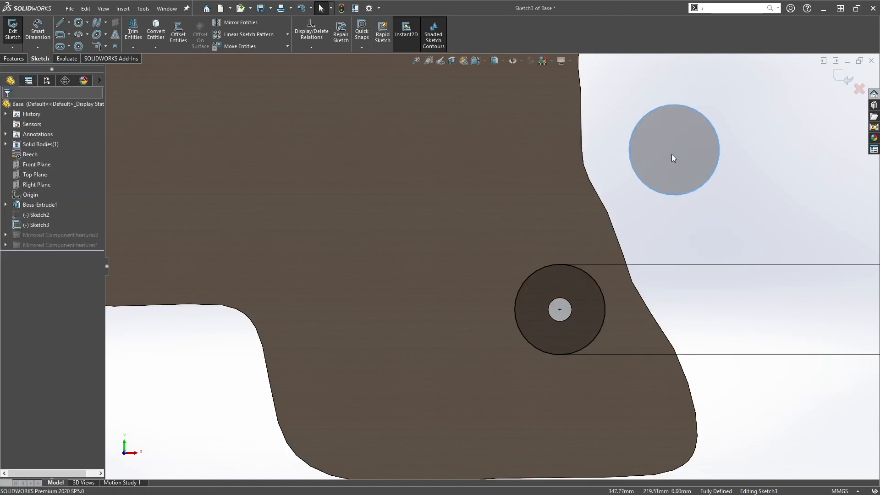
drag(673, 150, 463, 312)
click(710, 161)
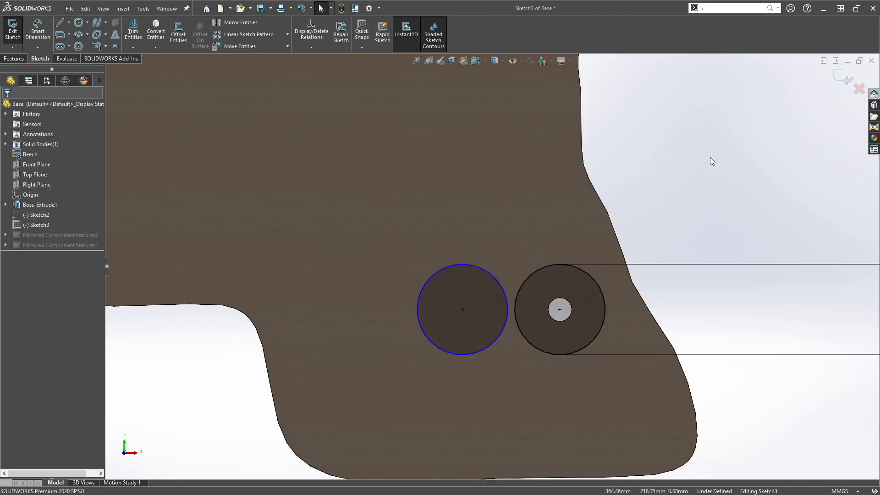
click(507, 318)
click(695, 159)
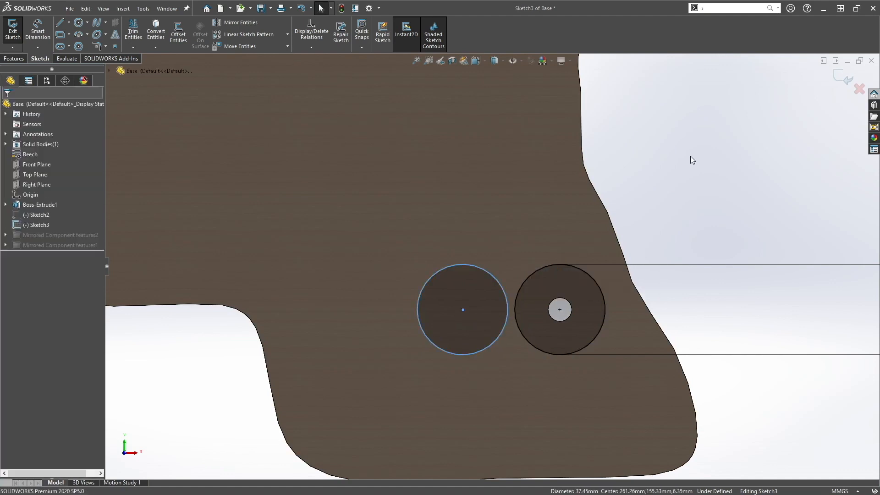
Step: Dimension the diameter of the copied gear circle beside the front leg's hole, accepting its current size
click(482, 270)
click(702, 139)
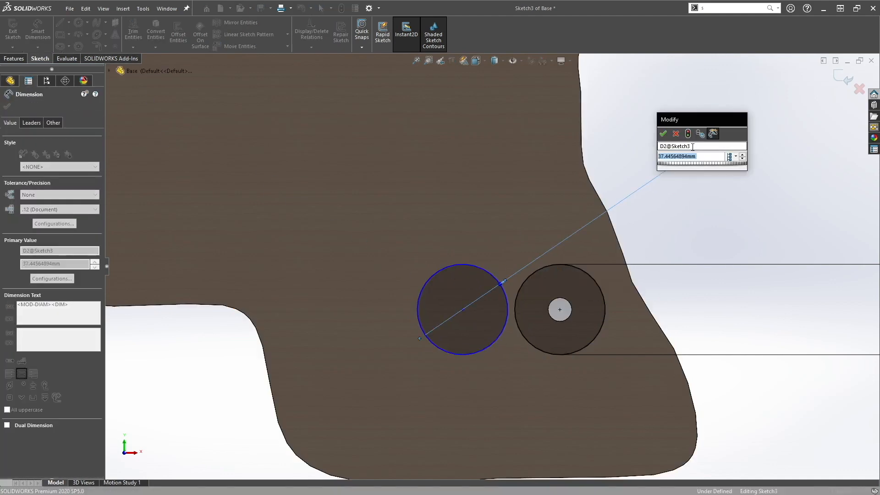
click(664, 136)
click(726, 208)
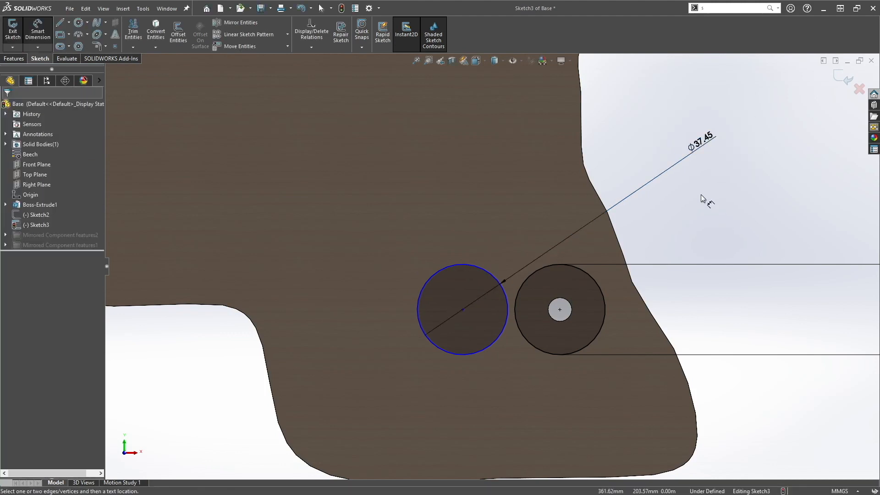
click(507, 314)
key(Escape)
key(Escape)
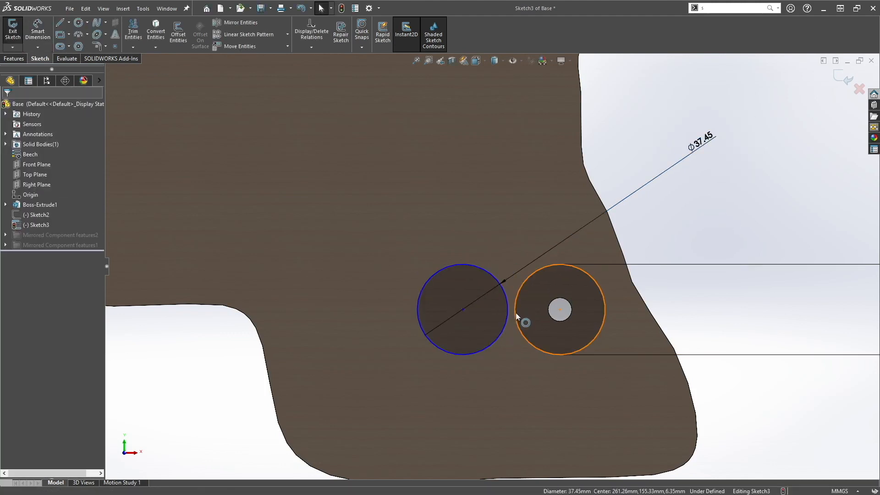
Step: Make the copied gear circle tangent to the gear circle around the front leg's hole
click(516, 312)
ctrl+click(508, 312)
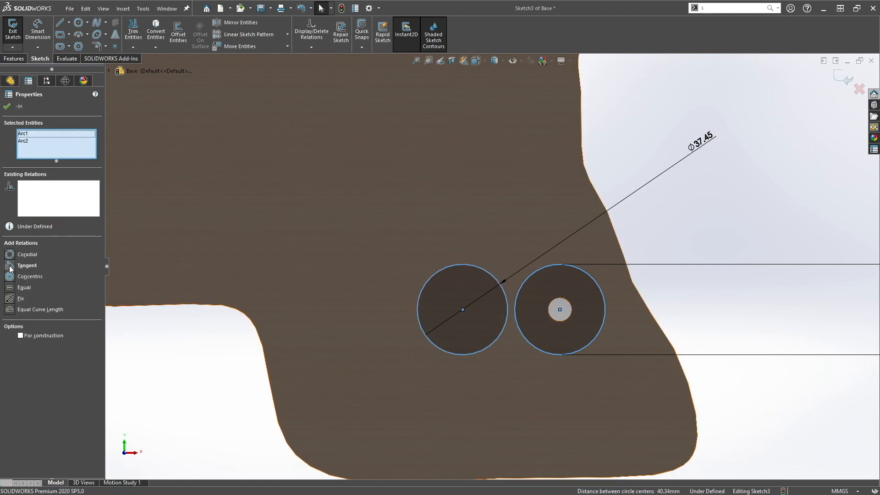
click(27, 266)
click(697, 194)
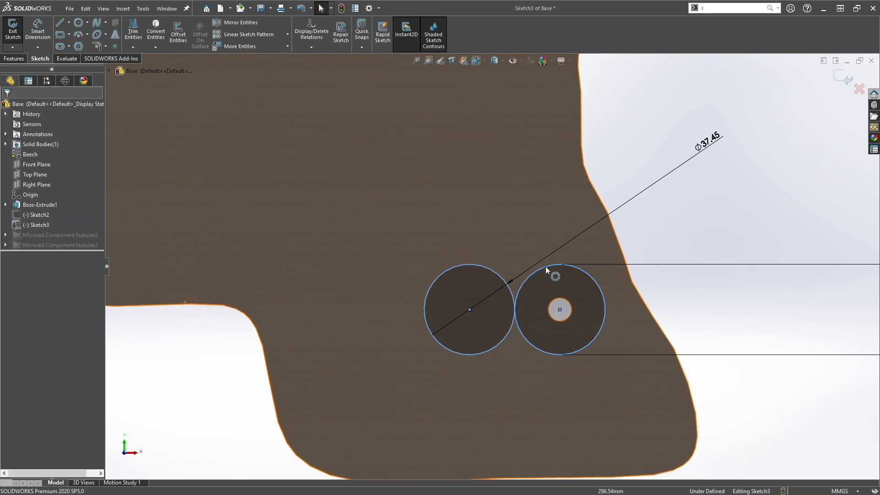
click(522, 334)
ctrl+click(504, 337)
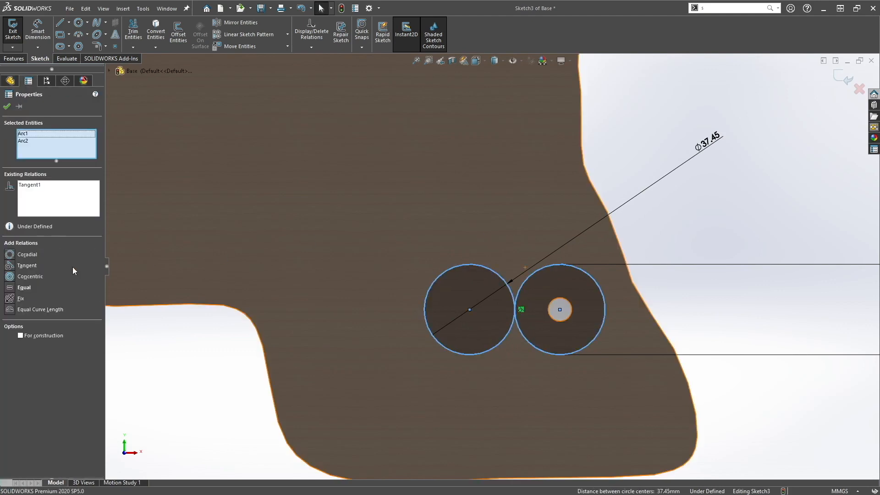
click(625, 129)
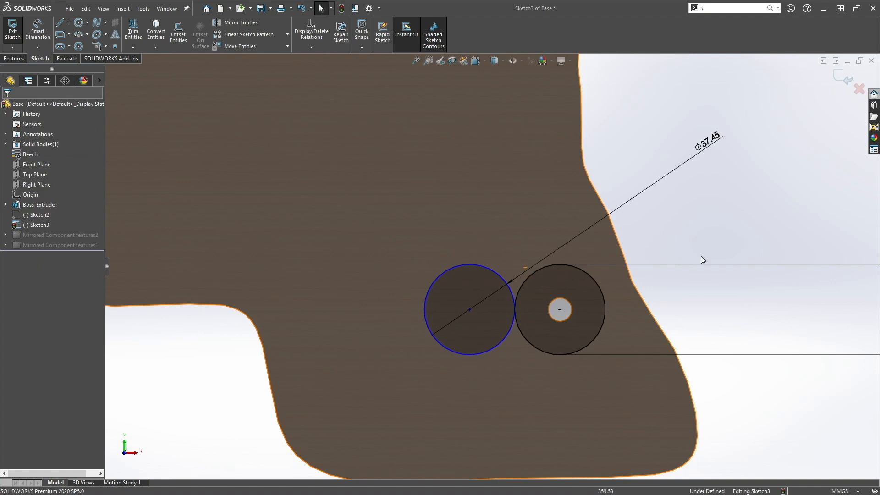
click(452, 281)
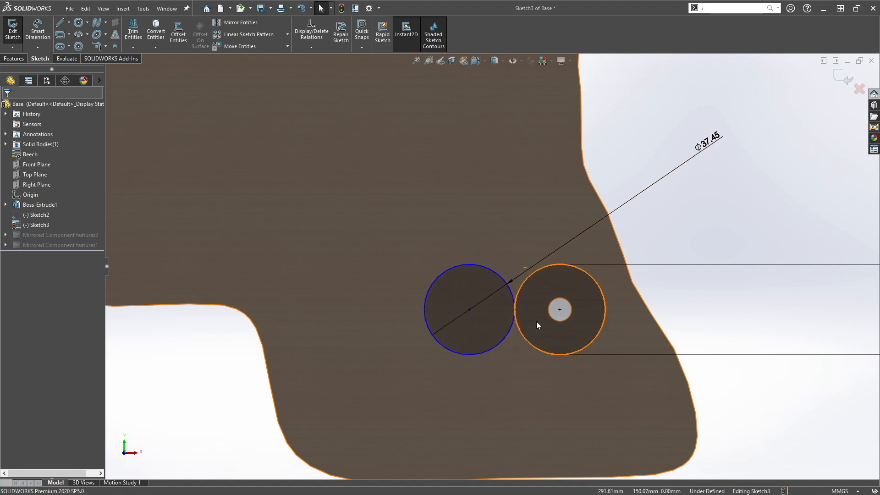
Step: Convert both tangent gear circles in the front leg to construction geometry
middle_drag(536, 323, 501, 312)
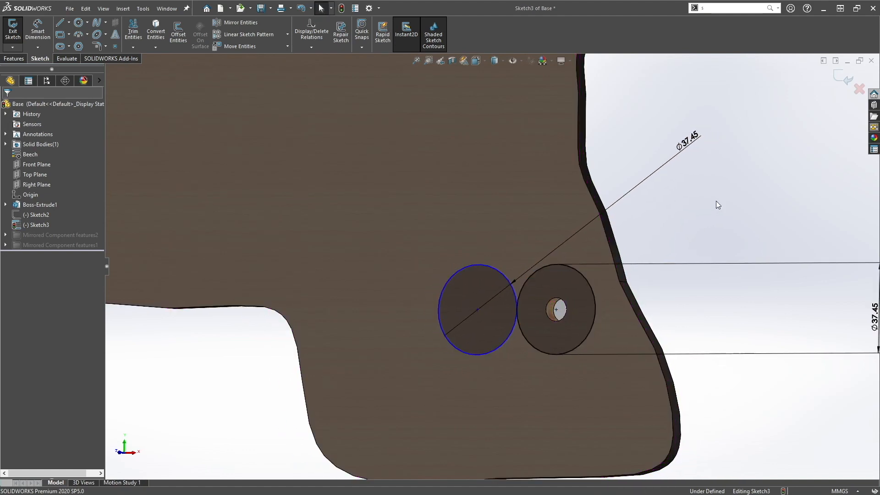
click(462, 284)
scroll(687, 287, up, 5)
scroll(626, 296, down, 5)
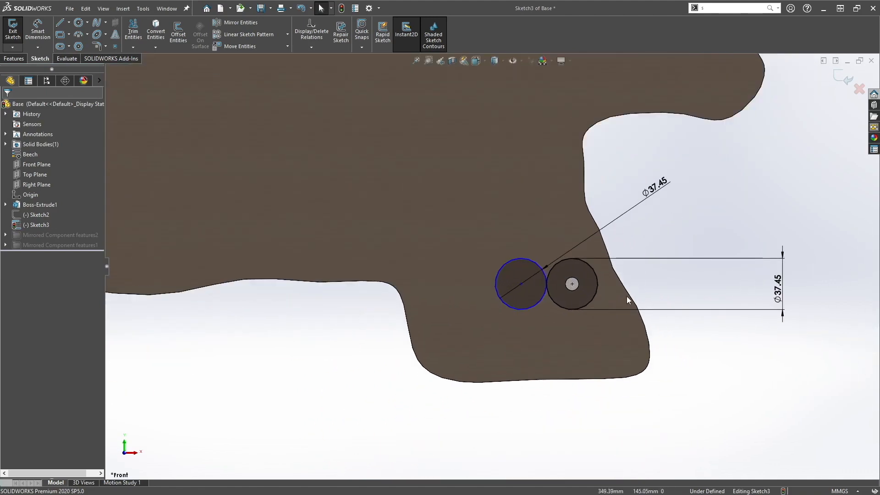
scroll(563, 297, down, 1)
click(551, 311)
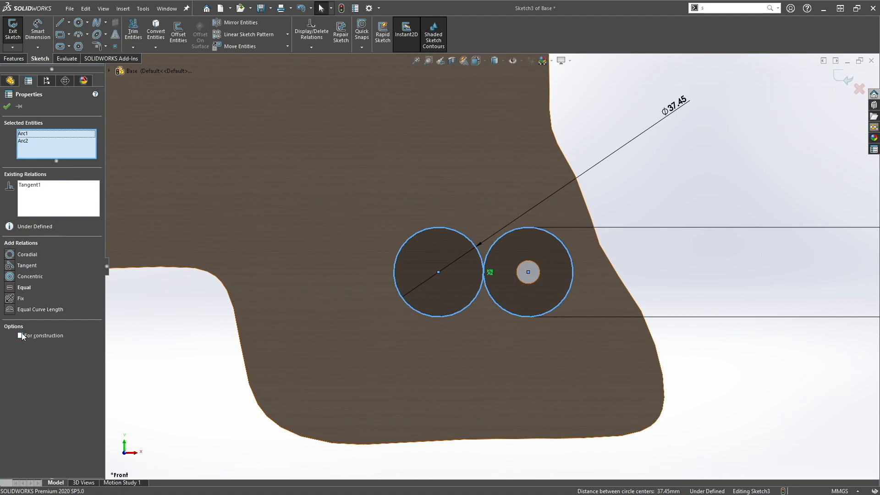
click(20, 336)
click(158, 364)
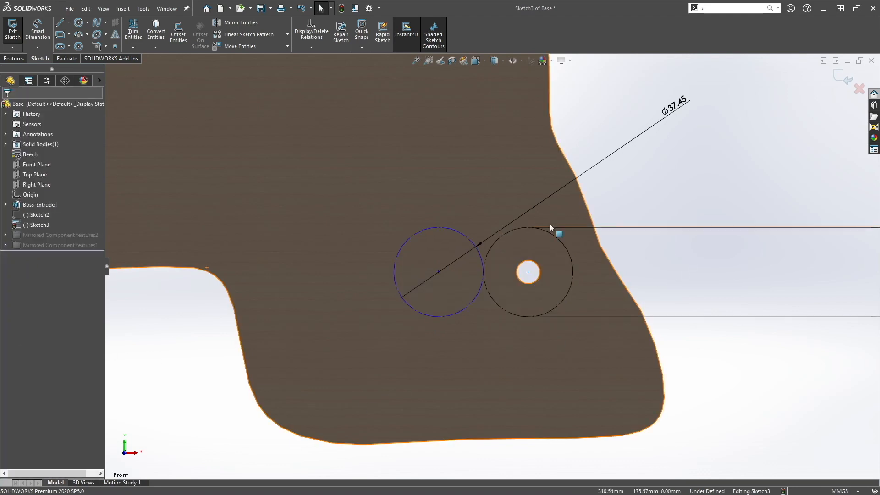
Step: Align the centres of the two gear circles with a Horizontal relation
click(438, 272)
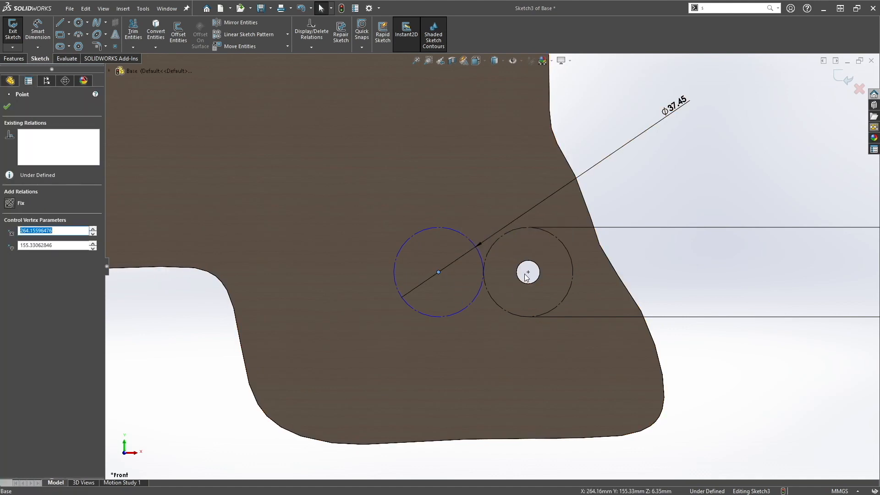
ctrl+click(528, 272)
click(11, 255)
click(143, 309)
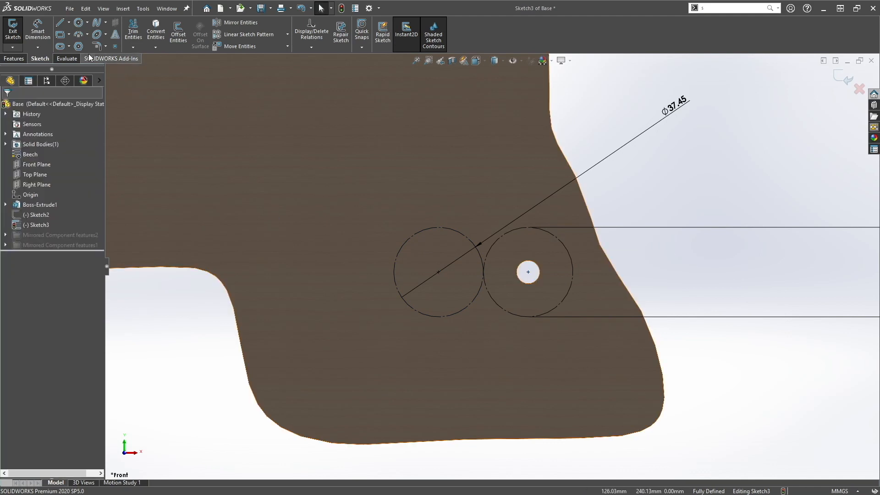
Step: Draw a horizontal centerline about 296 mm long across the front leg, just below the gear circles
click(69, 23)
click(75, 47)
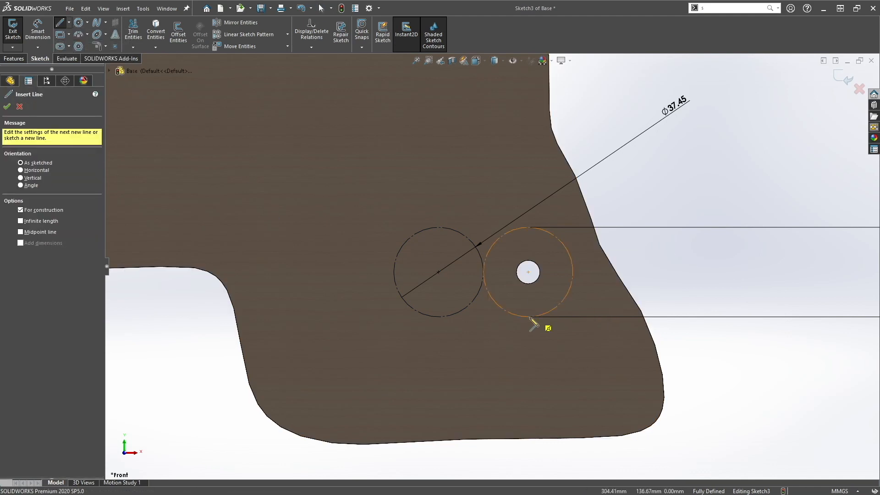
click(715, 322)
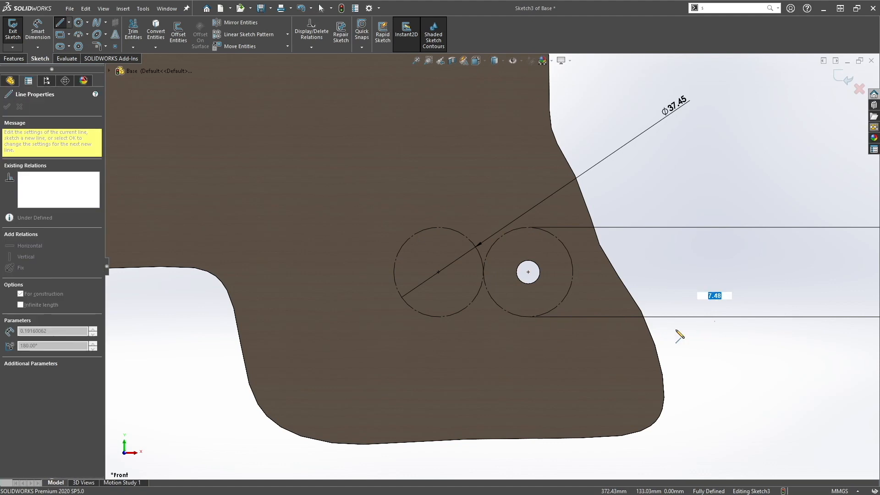
key(z)
click(155, 304)
key(Escape)
click(269, 304)
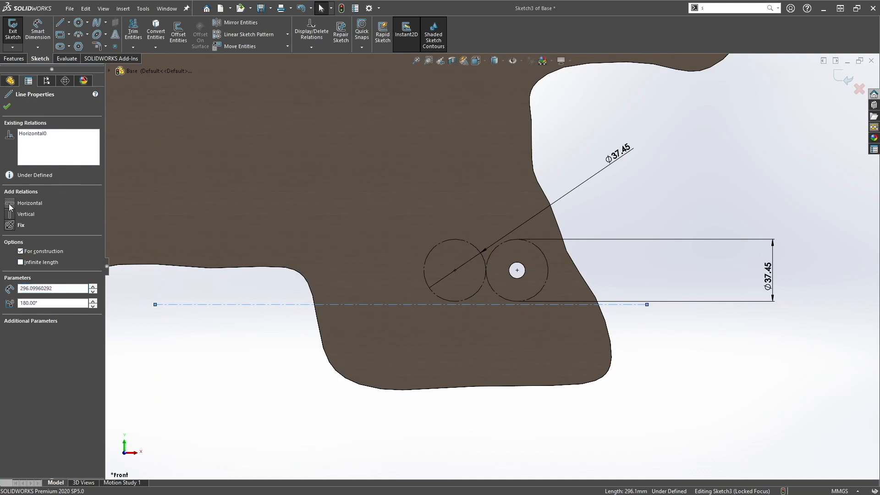
click(158, 336)
Step: Adjust the height of the horizontal centerline so it runs slightly below both gear circles
click(486, 305)
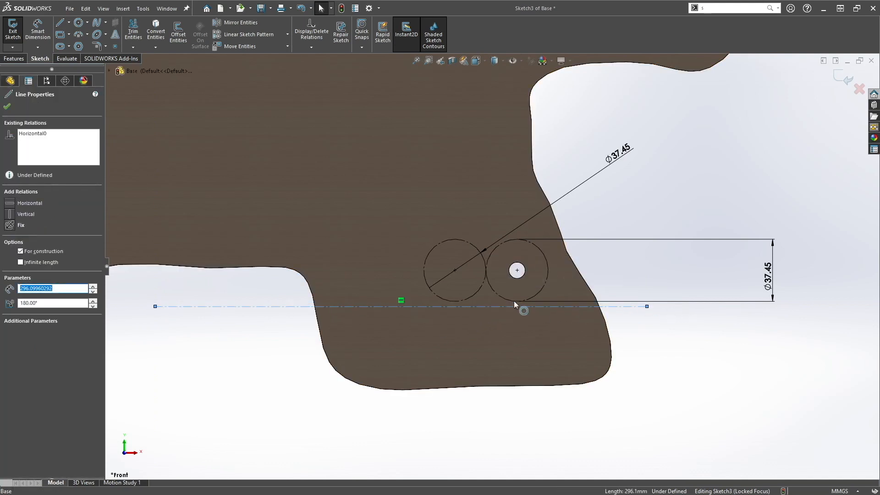
mouse_move(491, 306)
mouse_down()
mouse_move(494, 324)
mouse_move(490, 304)
mouse_up()
scroll(492, 266, up, 3)
click(440, 344)
scroll(414, 330, up, 2)
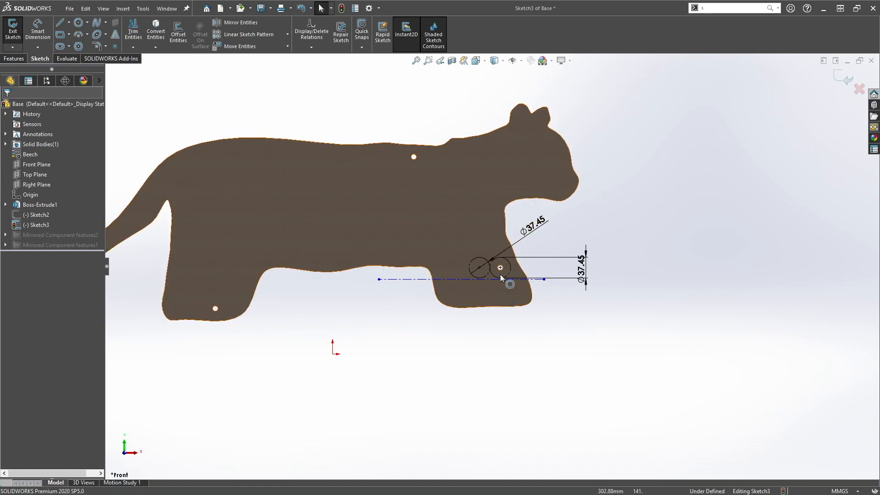
scroll(500, 274, down, 5)
click(252, 314)
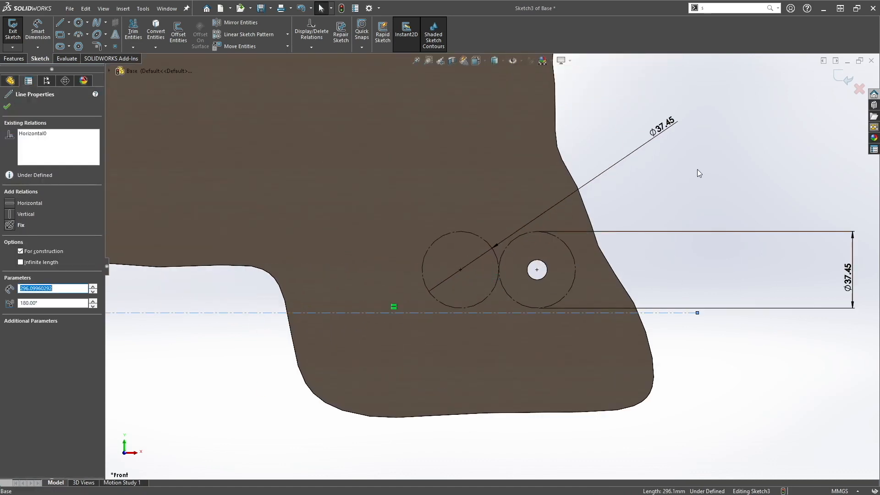
key(Escape)
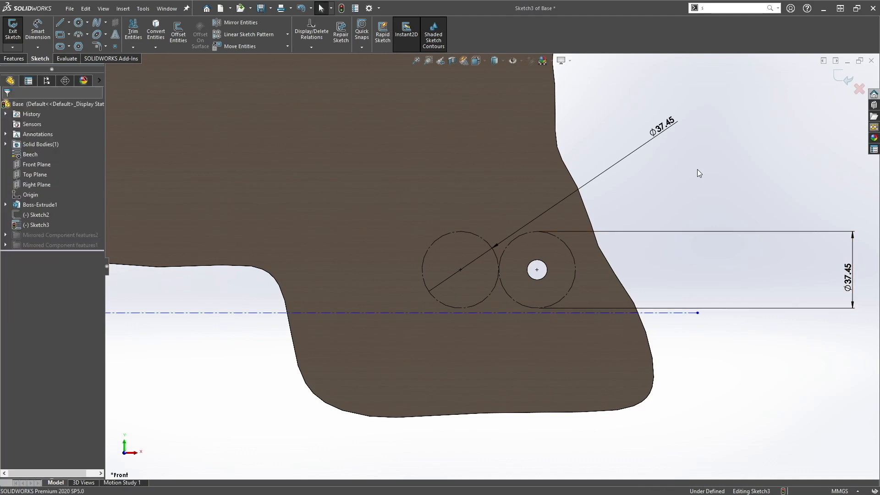
Step: Fix the horizontal centerline in place and exit the sketch
click(194, 313)
click(7, 225)
click(236, 373)
scroll(736, 336, up, 4)
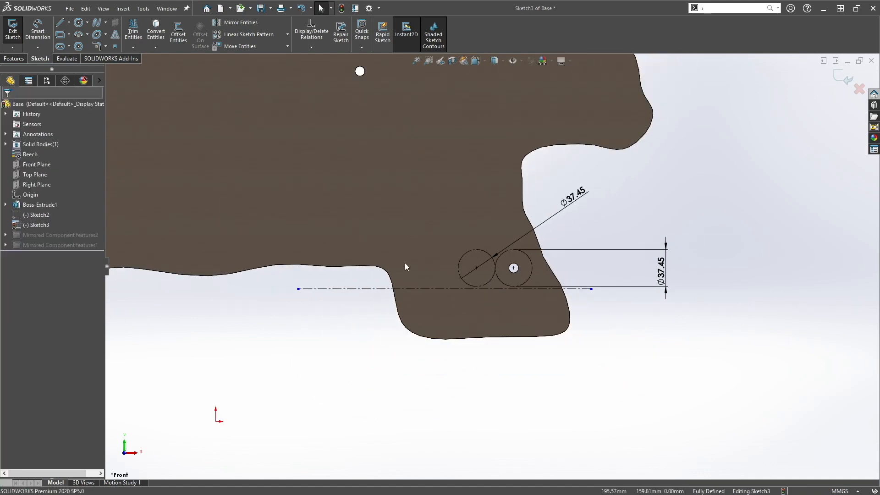
click(840, 80)
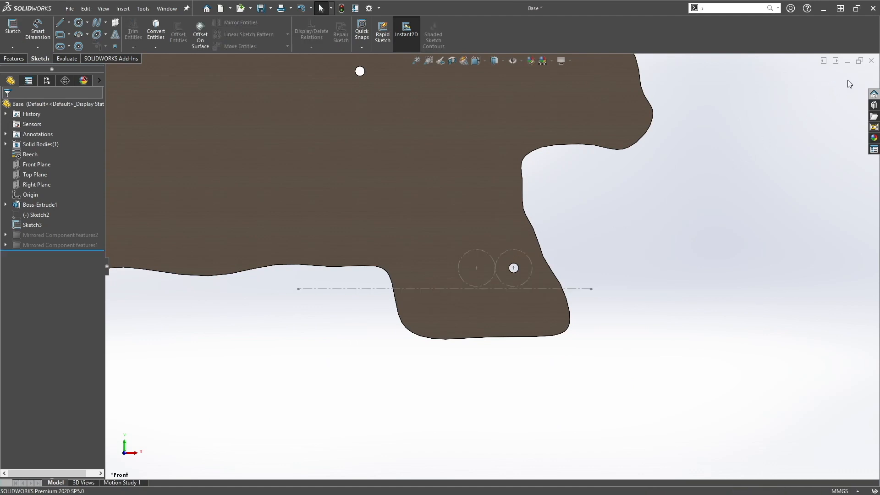
Step: Close the Base part and rebuild the Four Bar 2 Legged Walker assembly
click(870, 62)
key(Return)
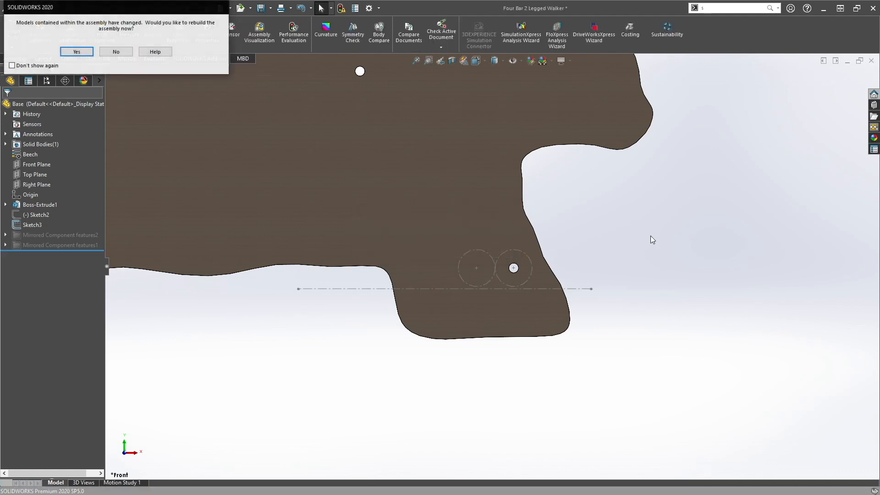
click(77, 52)
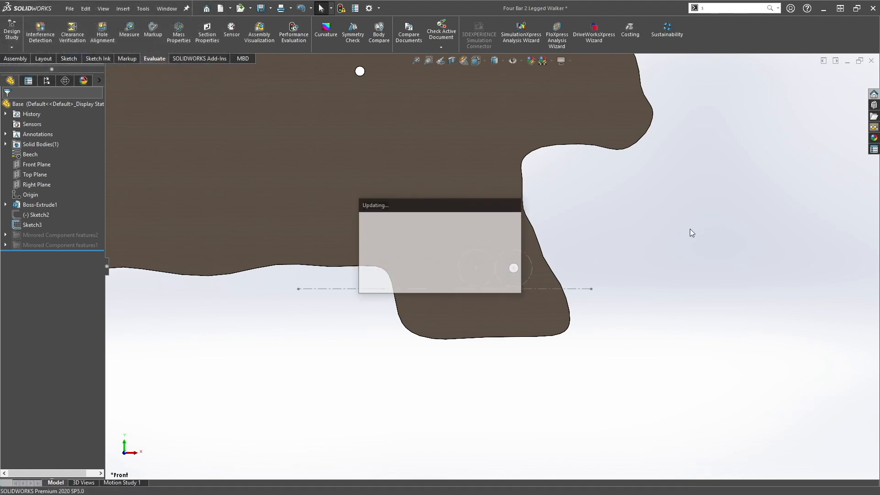
Step: Examine the gear circles and centerline on both Base plates from several angles, including the front view
scroll(587, 282, down, 5)
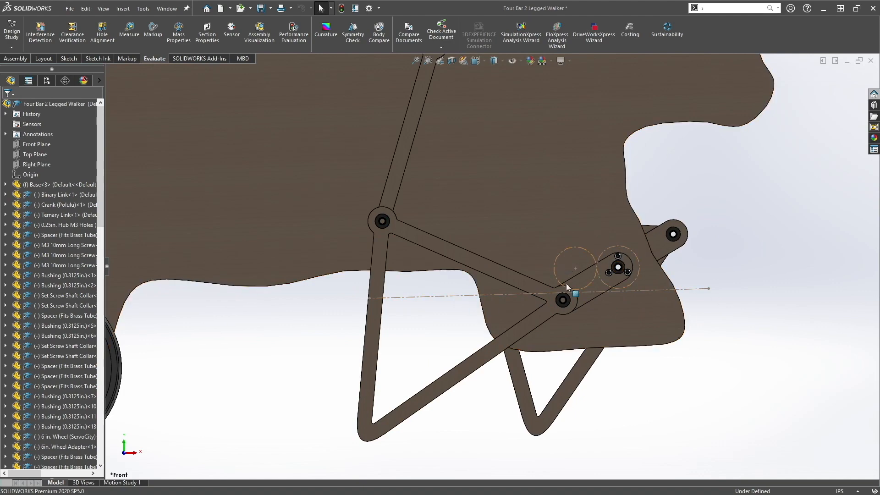
click(617, 245)
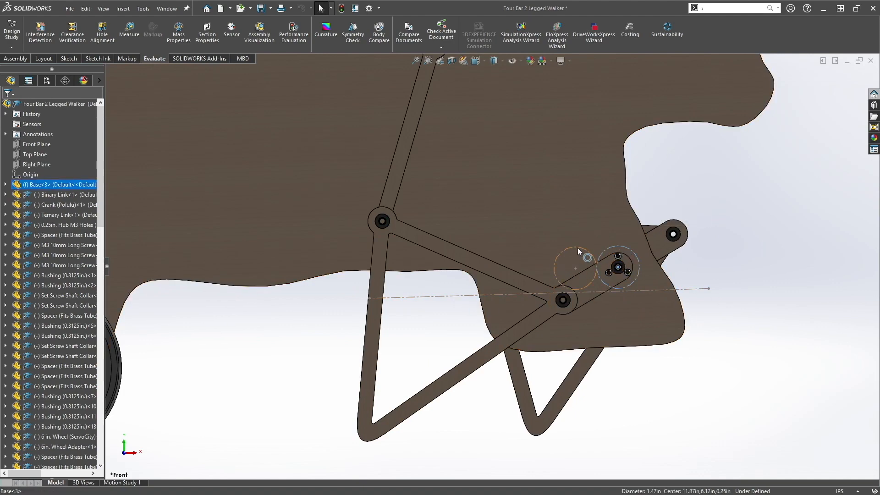
middle_drag(723, 244, 570, 288)
scroll(556, 248, down, 5)
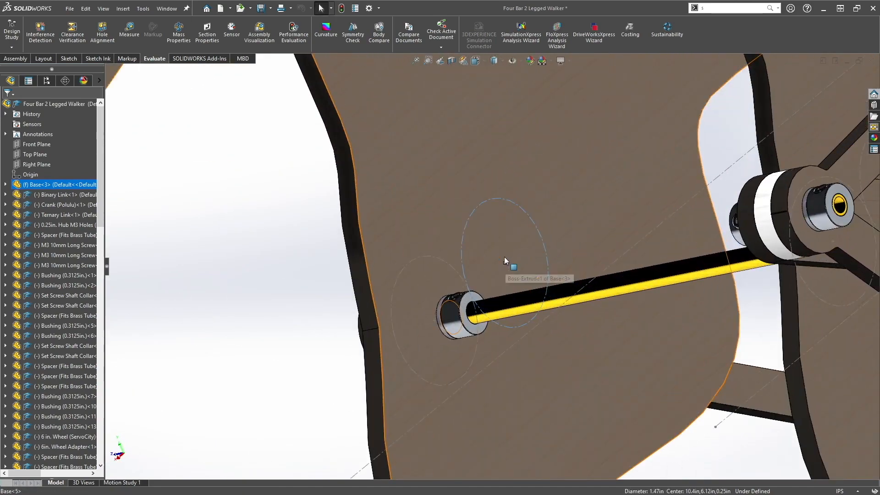
scroll(510, 312, up, 8)
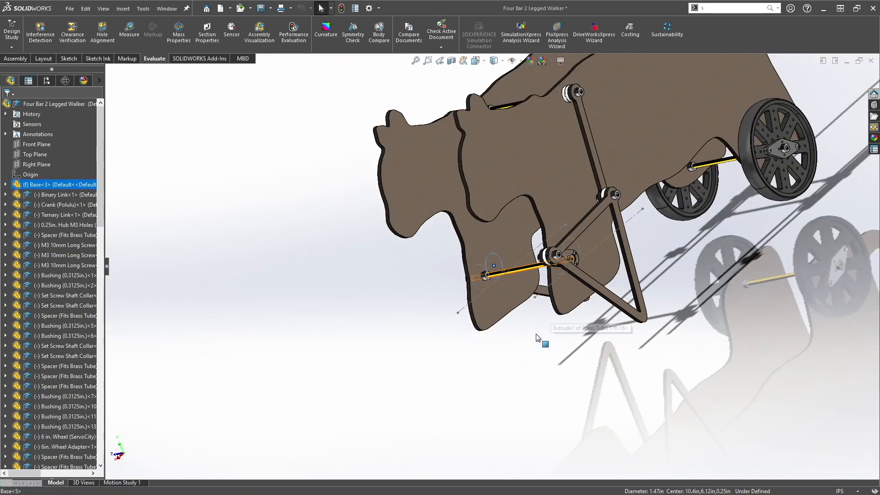
middle_drag(554, 307, 556, 383)
click(536, 394)
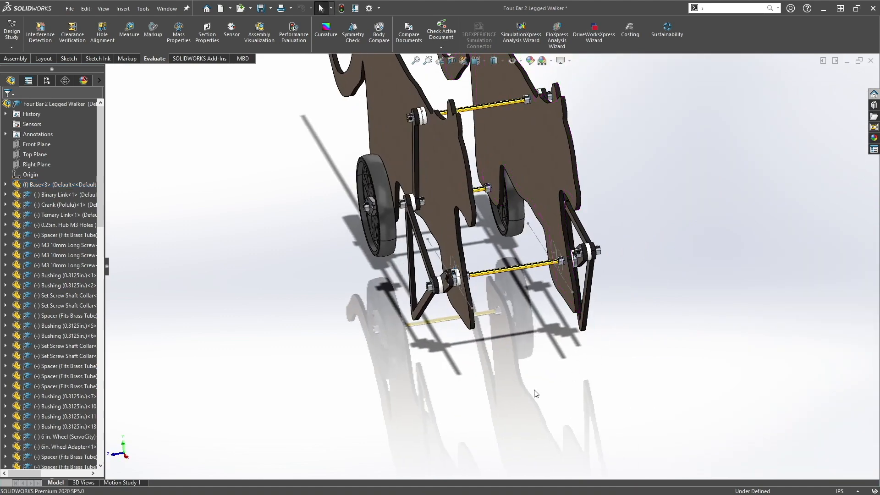
key(ctrl+1)
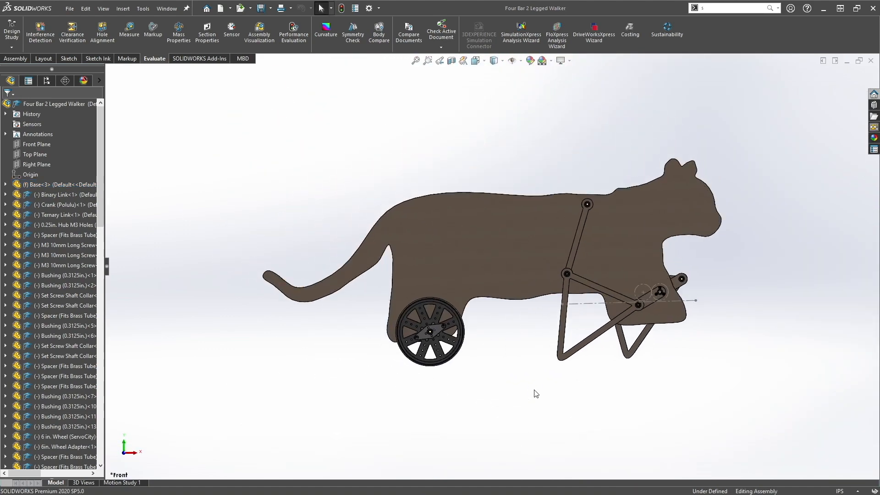
scroll(729, 307, down, 3)
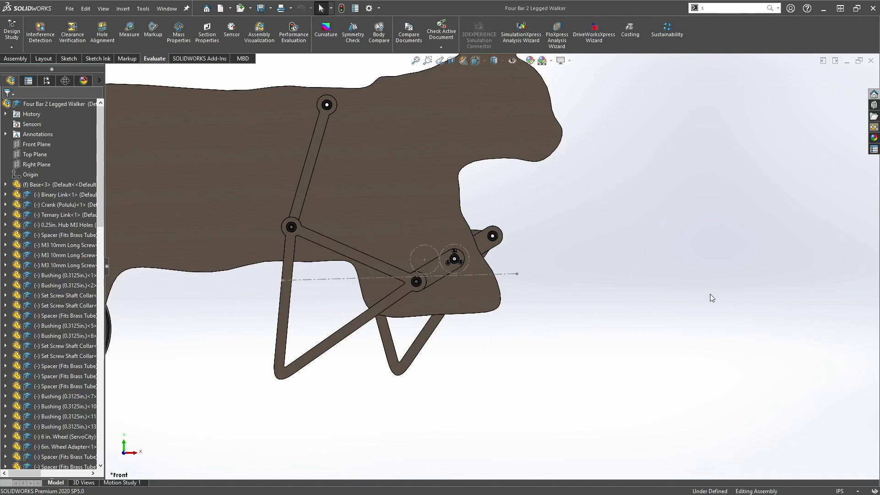
middle_drag(645, 236, 664, 206)
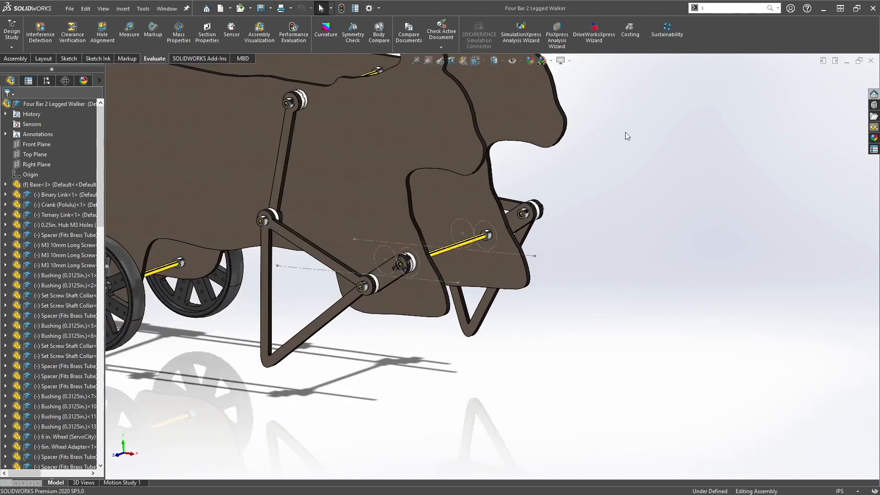
Step: Switch to the MAE 183 SolidWorks Templates folder and insert the 37D Motor (Polulu) part into the assembly beside the walker
drag(482, 8, 626, 45)
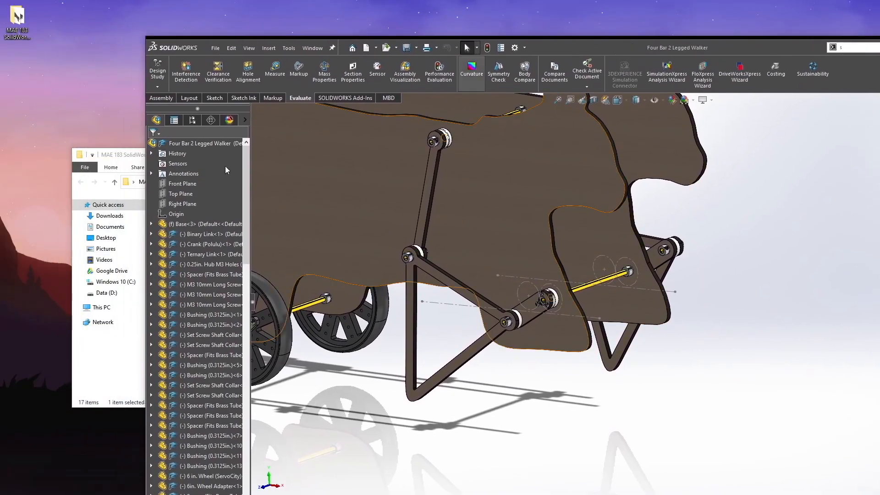
click(136, 157)
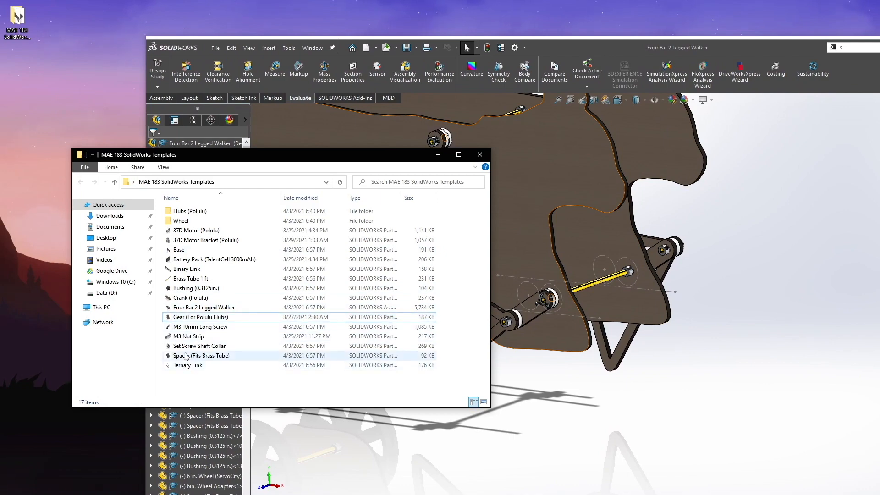
click(187, 321)
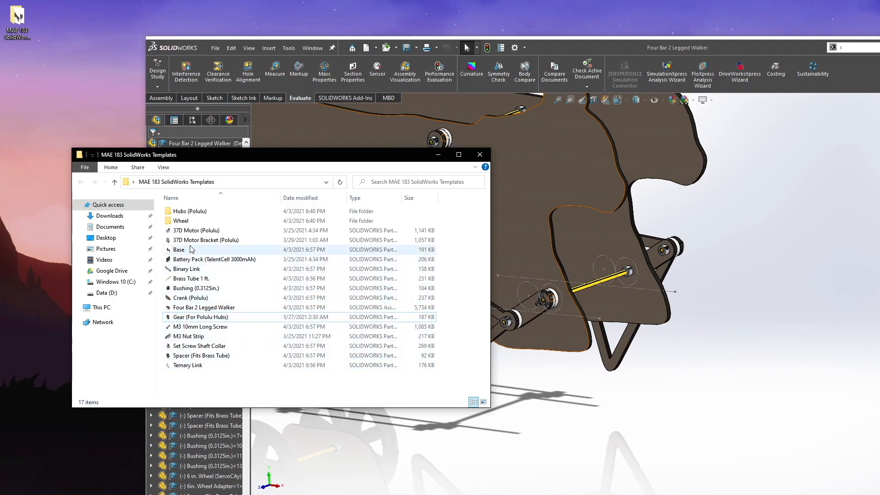
drag(190, 233, 802, 293)
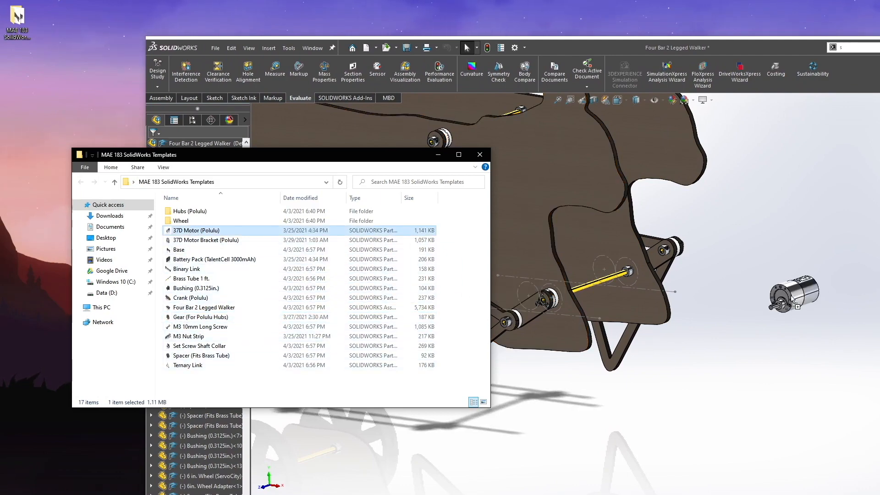
click(489, 263)
Step: Insert the 37D Motor Bracket (Polulu) part into the assembly below the motor and return to the maximized assembly window
click(126, 326)
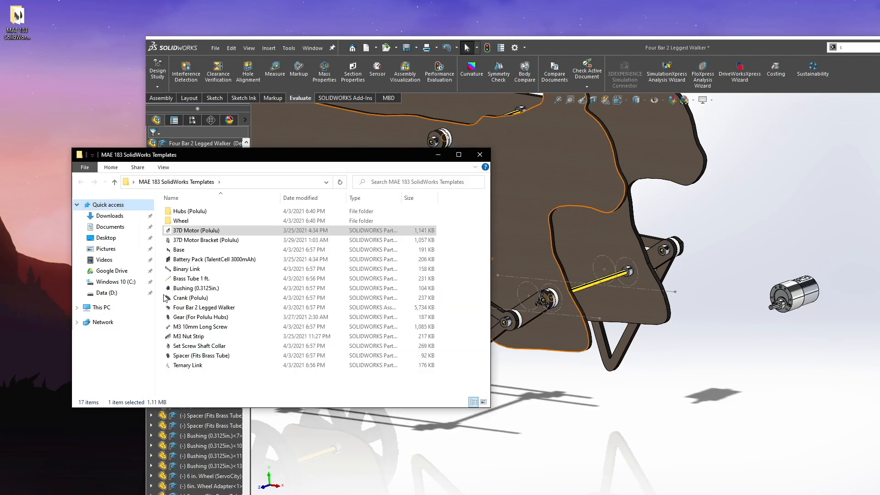
drag(187, 241, 763, 357)
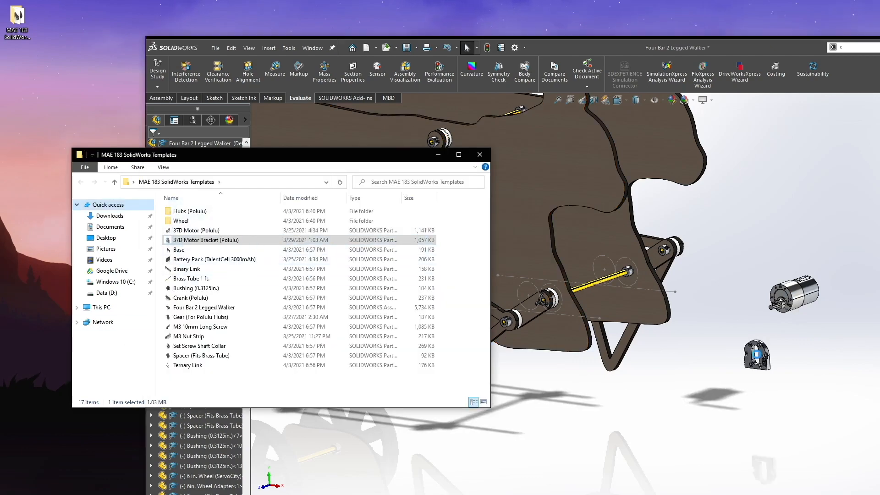
click(487, 260)
click(109, 378)
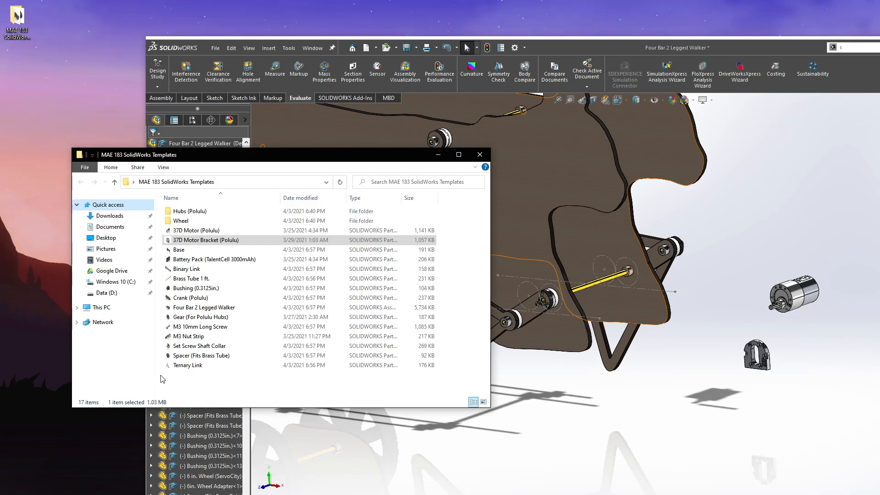
click(759, 188)
double_click(744, 47)
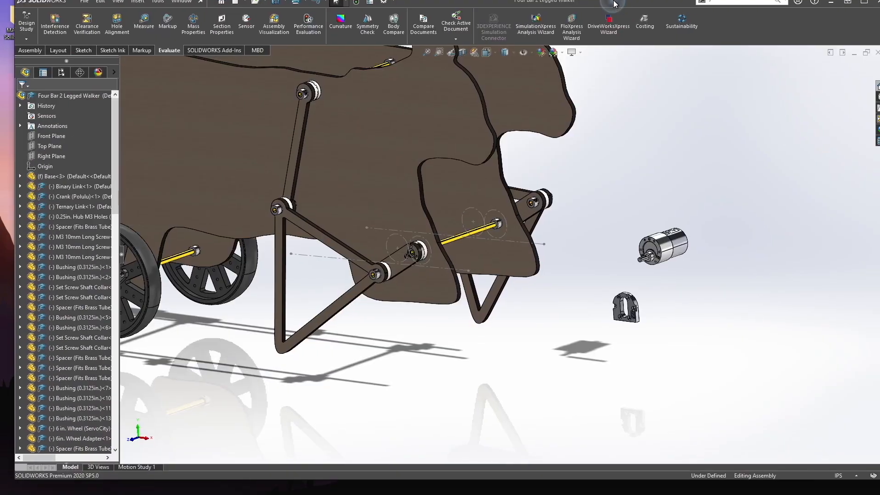
Step: Bring the motor near its bracket and mate the motor's round shaft boss concentric with the bracket slot's curved end
scroll(649, 288, down, 5)
drag(539, 356, 535, 240)
scroll(600, 215, down, 4)
click(584, 314)
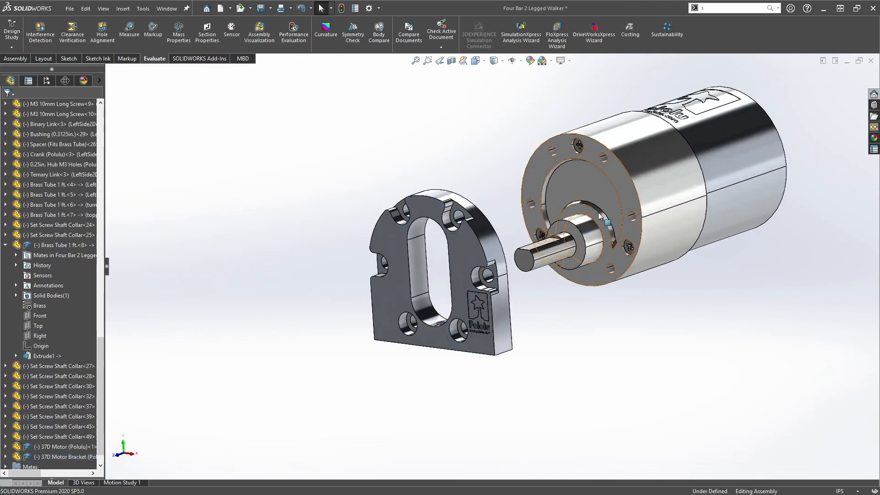
drag(662, 207, 650, 253)
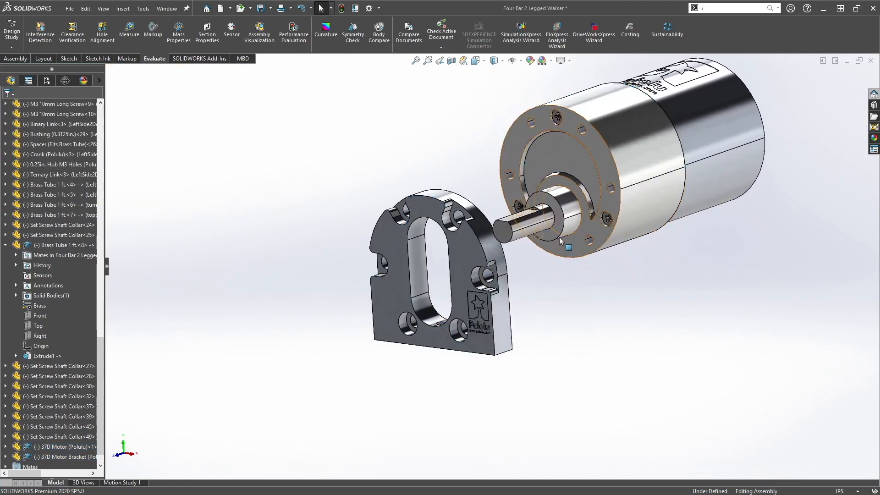
click(567, 201)
click(689, 145)
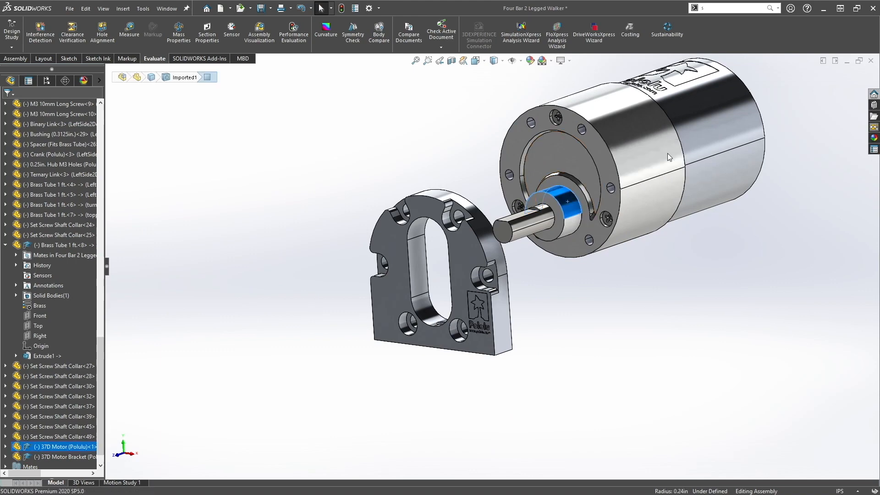
click(419, 224)
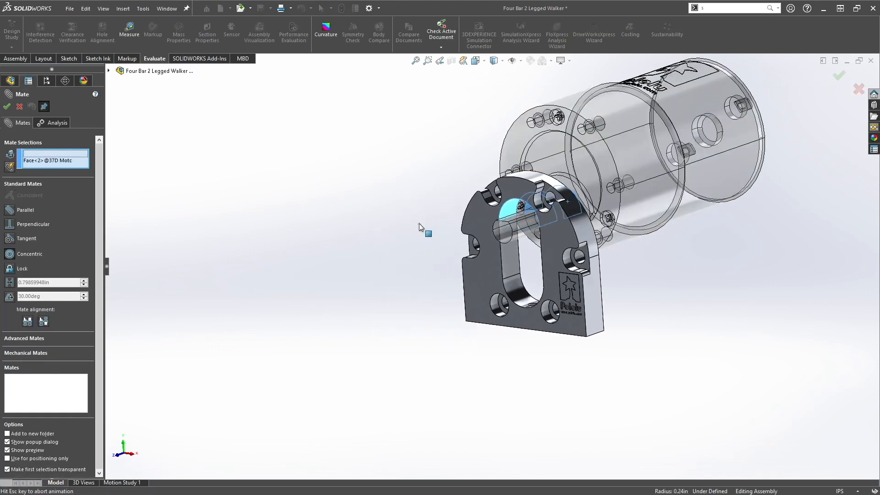
click(407, 204)
Step: Add a coincident mate between the motor's front face and the bracket's back face
click(606, 161)
middle_drag(613, 244, 525, 249)
click(569, 277)
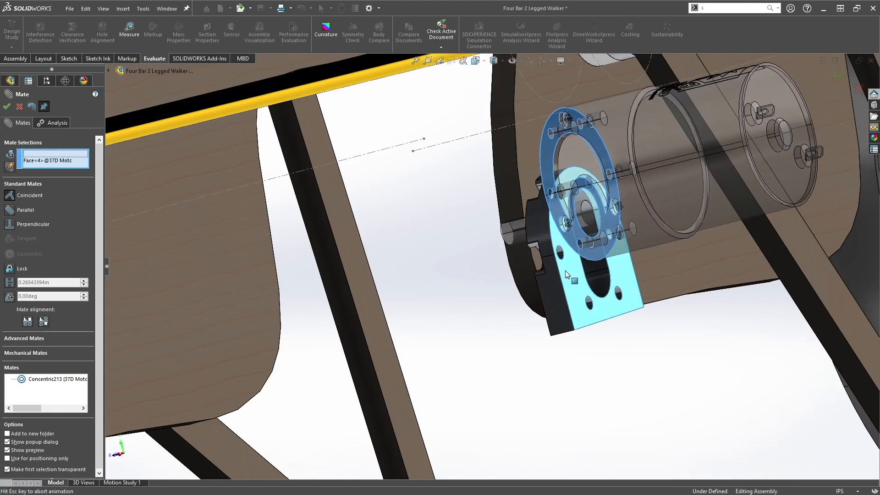
click(664, 285)
middle_drag(555, 210, 486, 231)
click(21, 106)
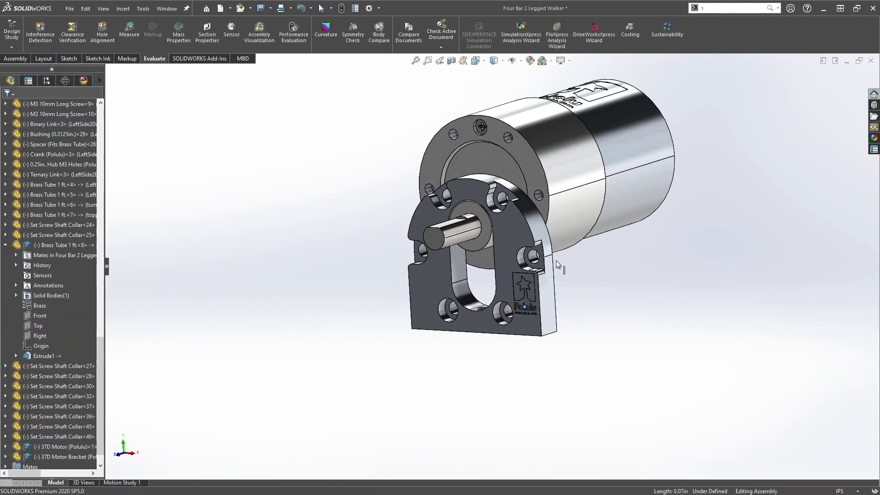
Step: Align the bracket with the motor by mating one of its screw holes concentric with a motor face hole
click(576, 233)
middle_drag(577, 232, 510, 289)
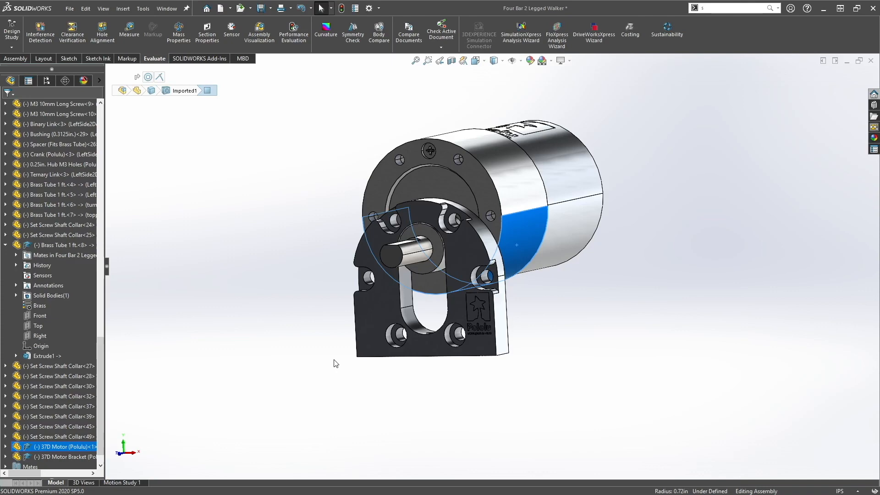
click(512, 279)
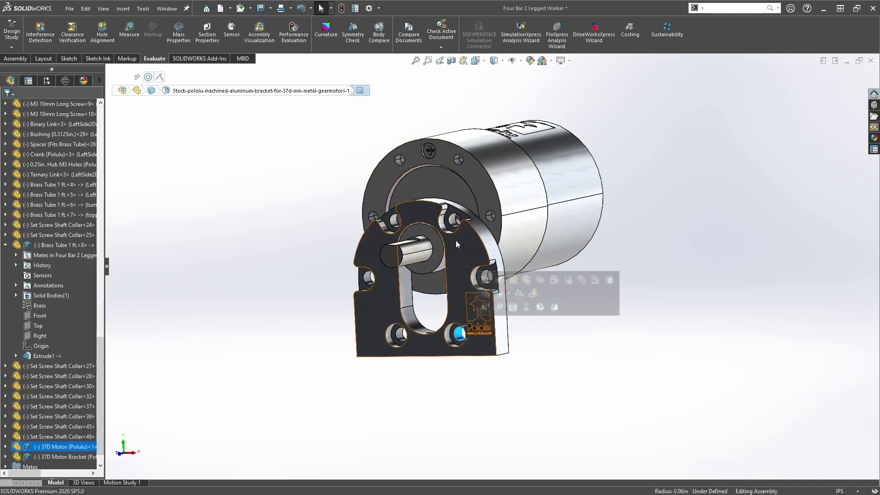
scroll(483, 338, down, 3)
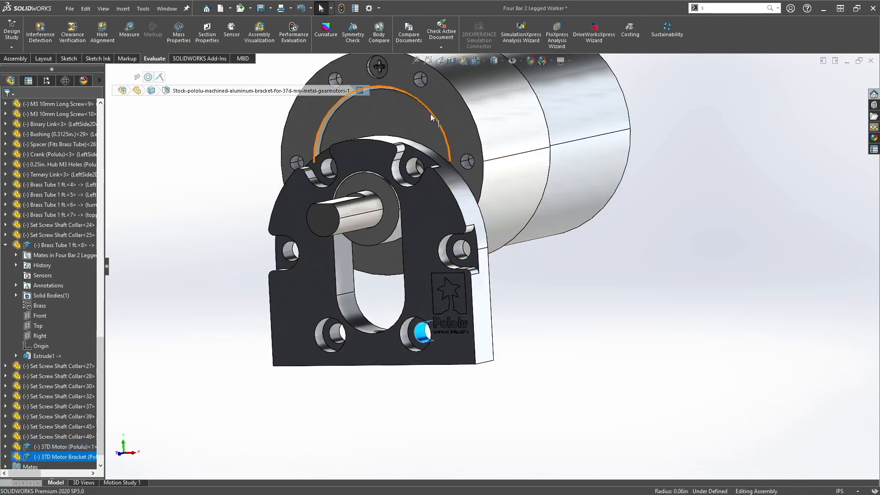
scroll(413, 100, up, 2)
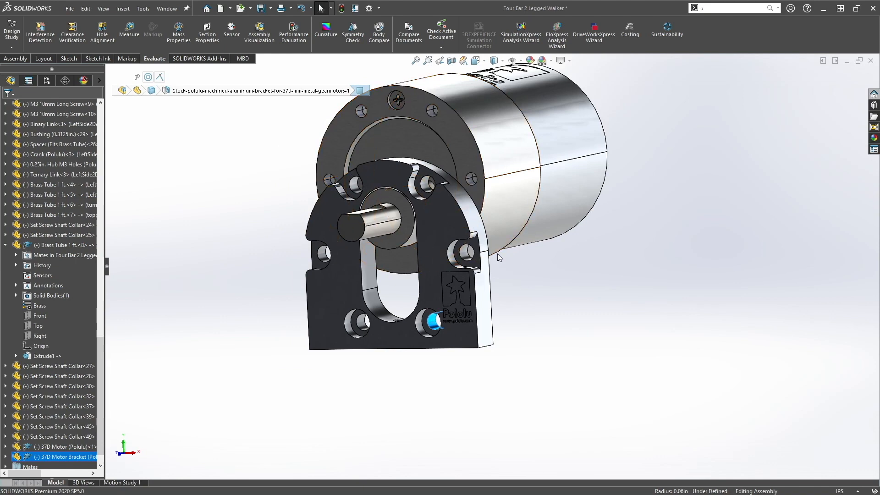
click(555, 312)
click(555, 266)
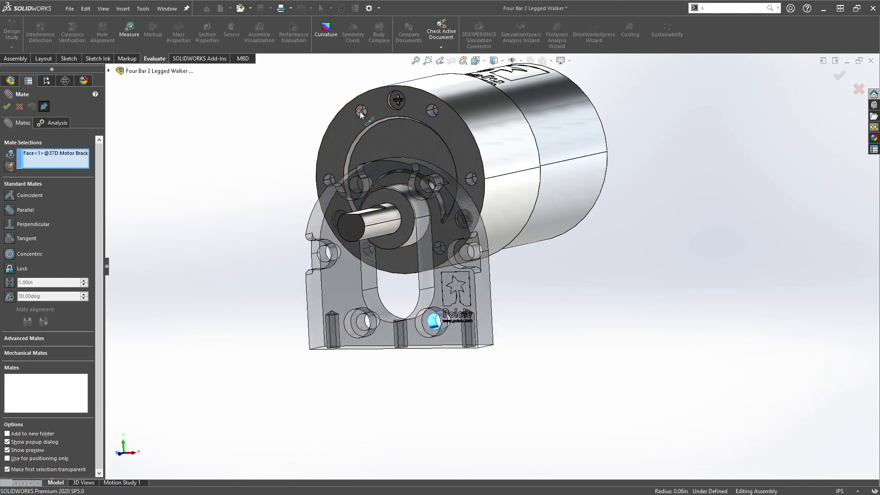
click(359, 113)
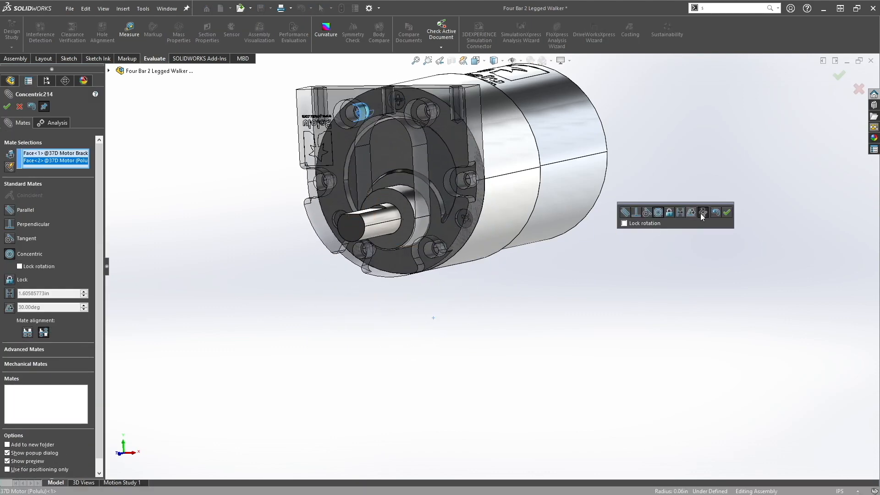
click(727, 212)
key(ctrl+1)
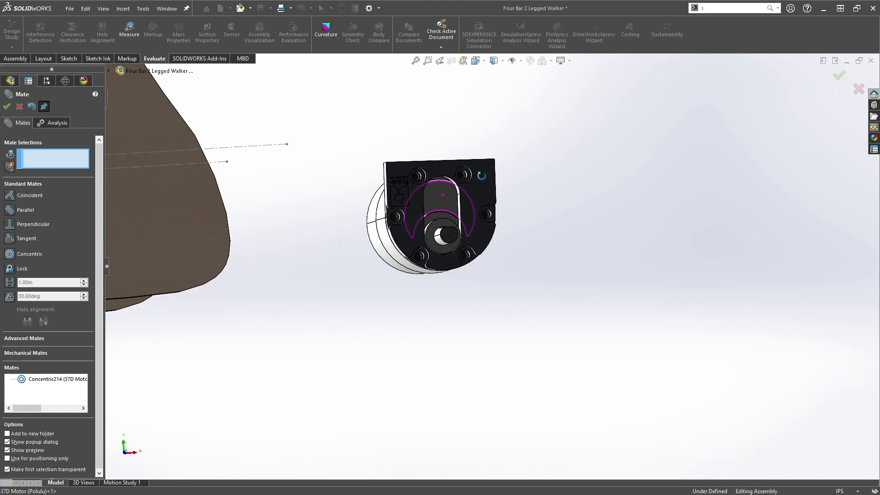
middle_drag(476, 188, 441, 194)
scroll(477, 185, down, 3)
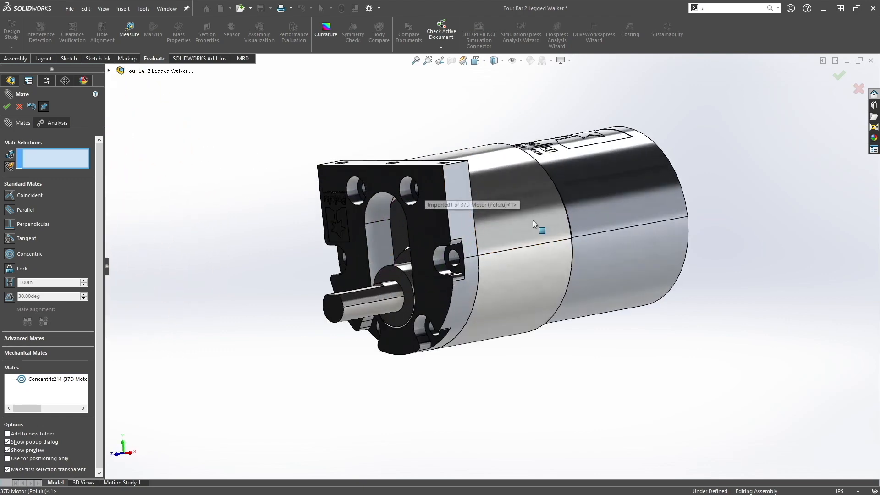
click(7, 108)
Step: Examine the screw holes on the bracket's front face and how they line up with the motor
middle_drag(420, 213, 436, 182)
click(438, 181)
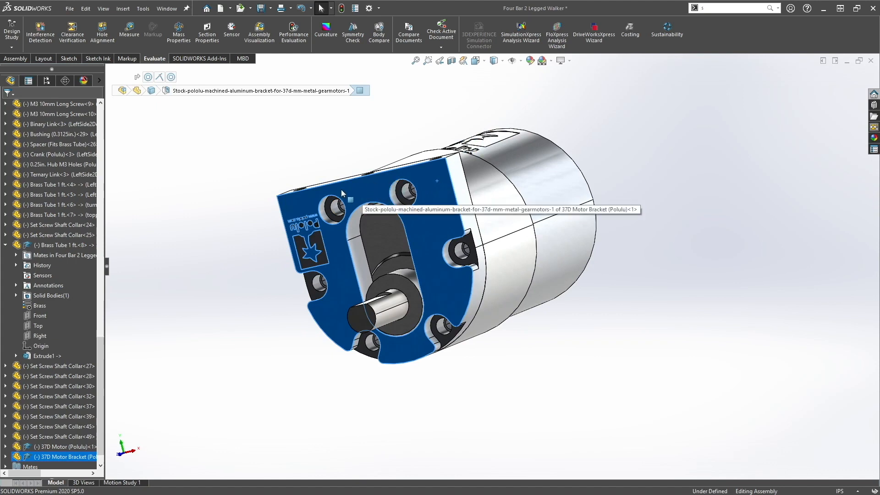
click(337, 207)
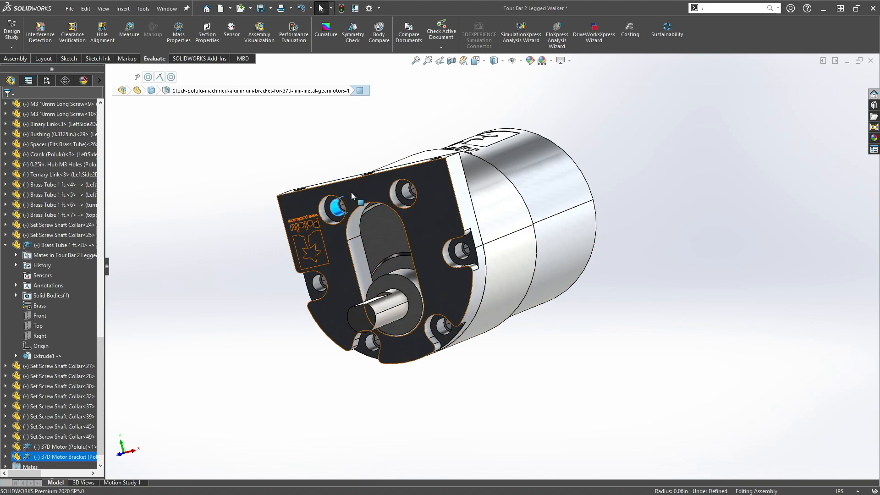
click(267, 184)
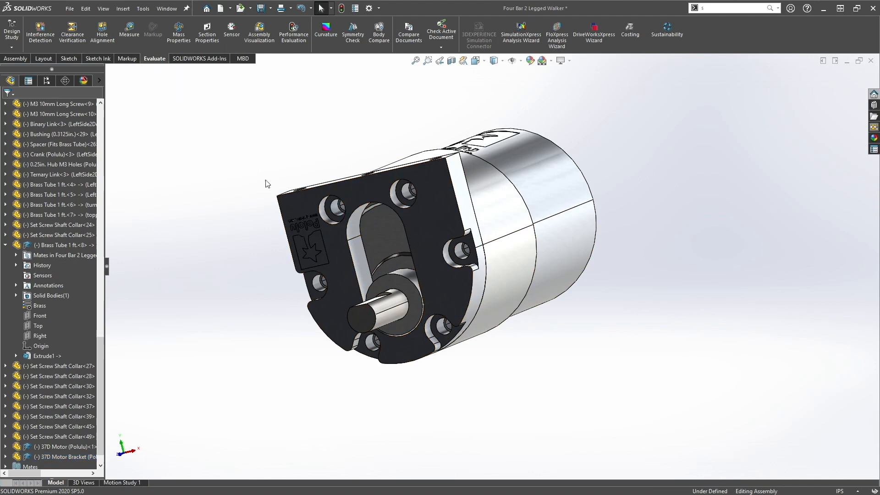
click(336, 206)
click(405, 192)
click(461, 250)
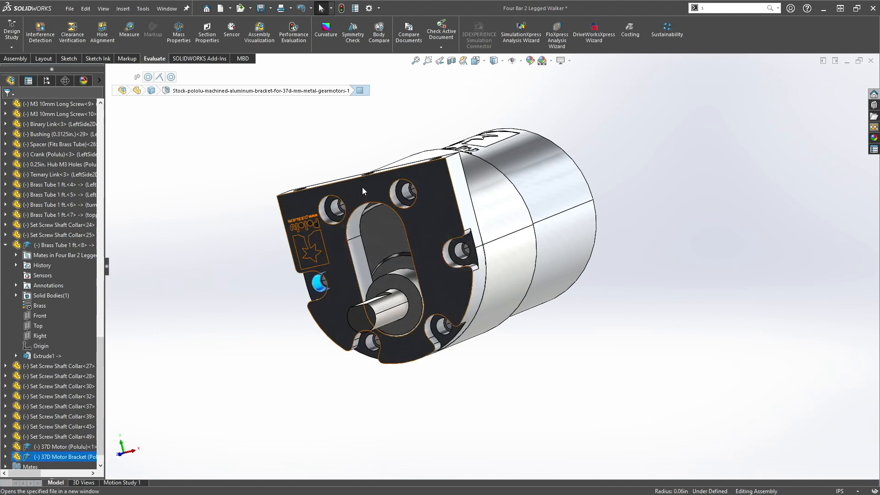
Step: Examine the mounting holes along the bracket's flat edge and the bracket's front face
middle_drag(362, 187, 436, 178)
click(384, 176)
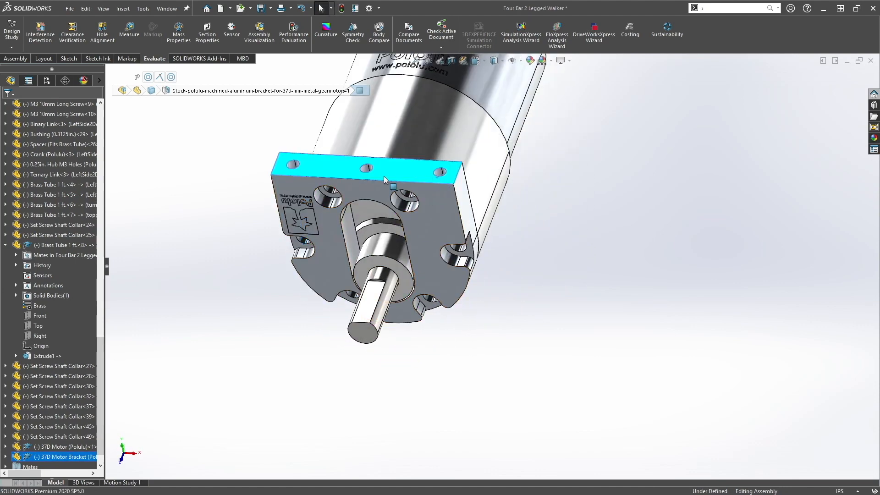
click(295, 165)
click(614, 261)
scroll(411, 271, up, 3)
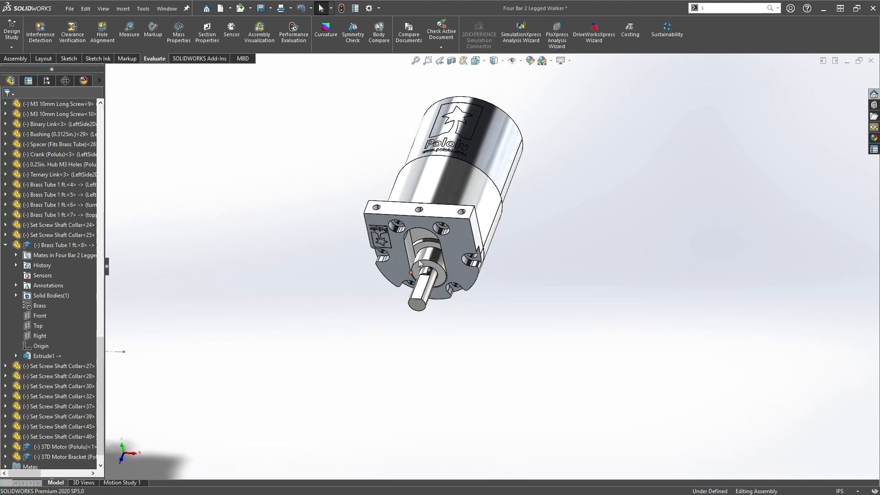
click(461, 232)
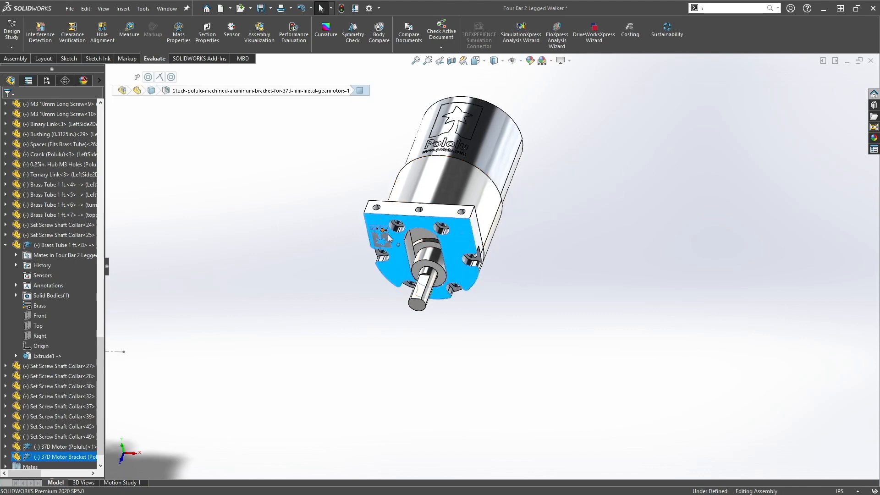
scroll(472, 237, down, 2)
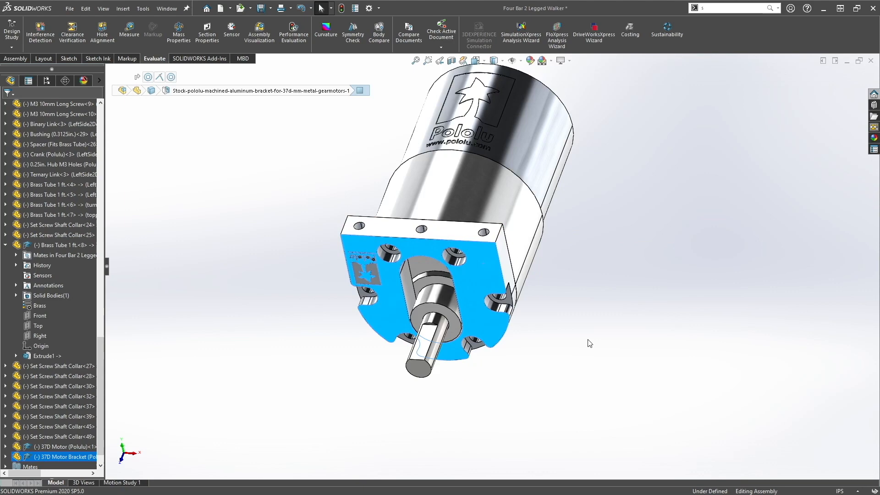
Step: Move the mated motor and bracket closer to the Base plate
scroll(494, 328, up, 4)
middle_drag(510, 317, 490, 316)
key(Escape)
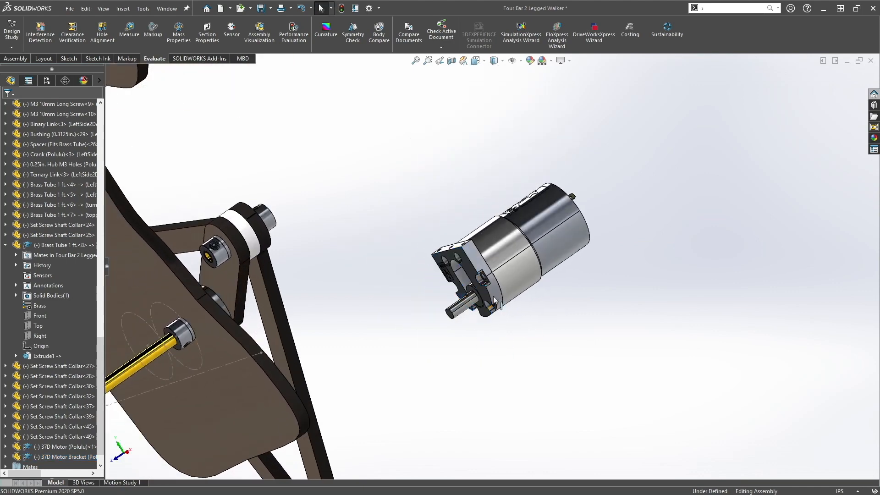
drag(464, 268, 434, 302)
click(411, 267)
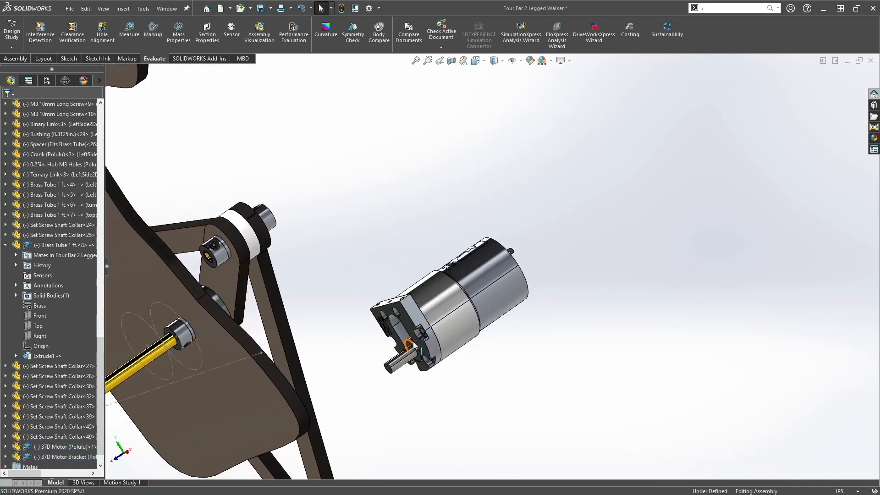
Step: Insert the 6mm Hub M3 Holes for Motor (Polulu) part from the Hubs (Polulu) folder beside the motor shaft
scroll(413, 342, up, 1)
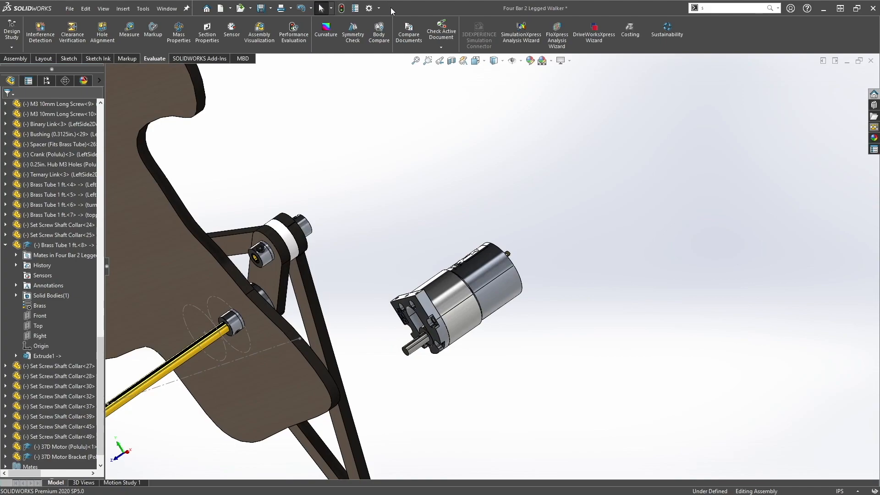
drag(389, 8, 661, 29)
double_click(189, 211)
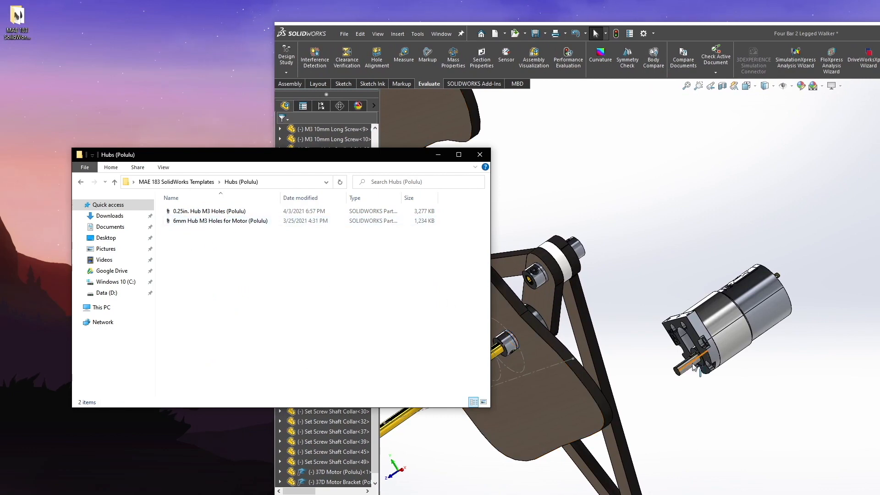
scroll(683, 370, down, 5)
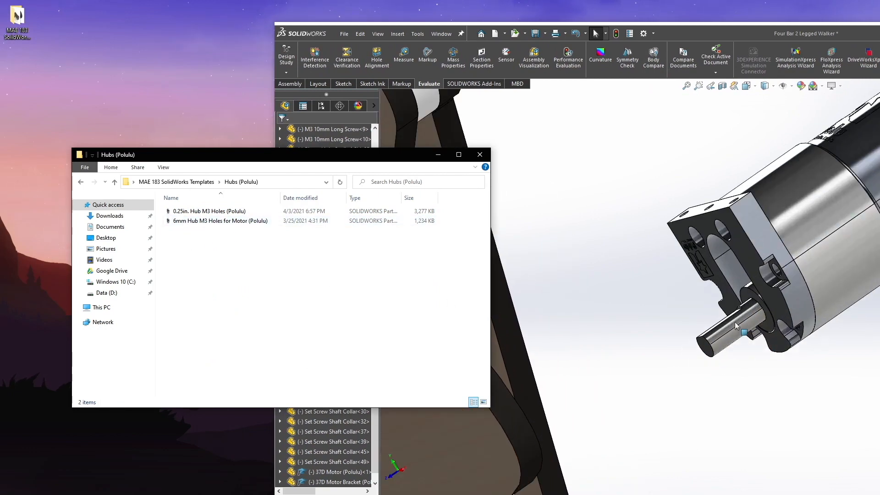
drag(202, 221, 596, 261)
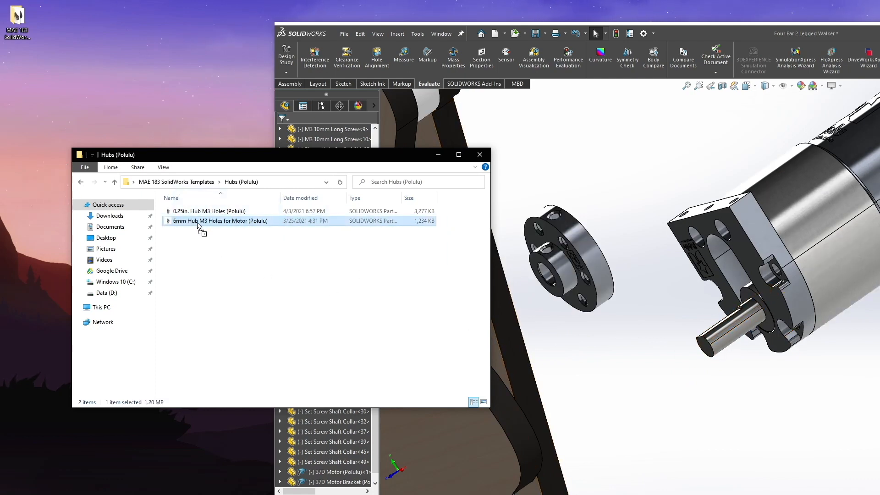
drag(200, 225, 588, 278)
click(494, 264)
drag(672, 36, 512, 1)
Step: Move the 6mm hub clear of the Base and mate its bore concentric with the motor shaft
scroll(305, 216, down, 5)
drag(304, 217, 490, 353)
middle_drag(490, 350, 508, 331)
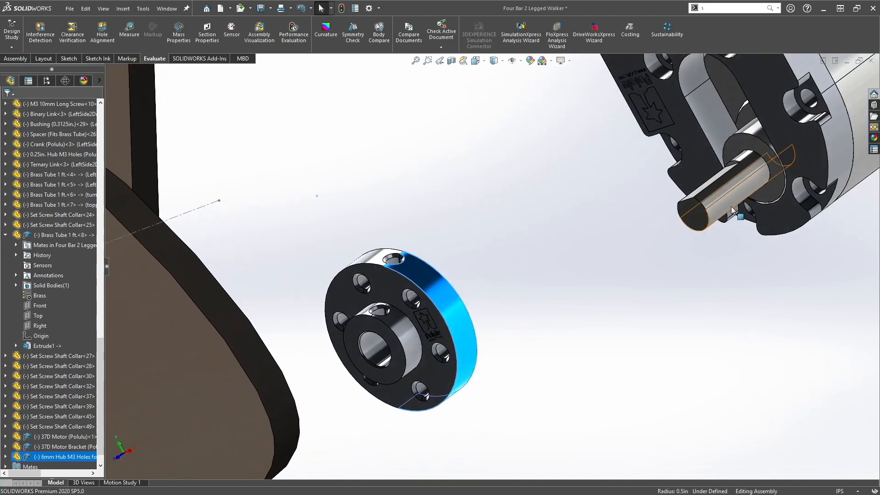
alt+drag(369, 345, 713, 205)
click(826, 182)
middle_drag(767, 167, 608, 238)
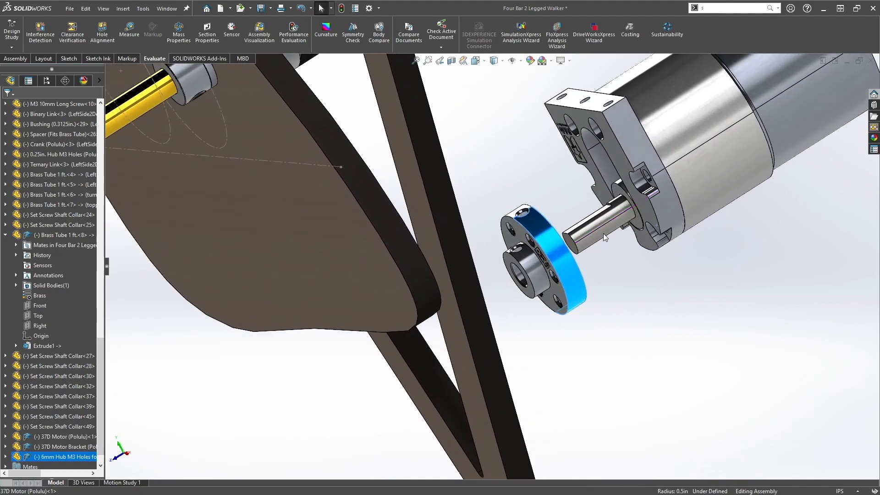
Step: Expand the 6mm hub component to view its planes and features
scroll(608, 239, down, 3)
click(577, 311)
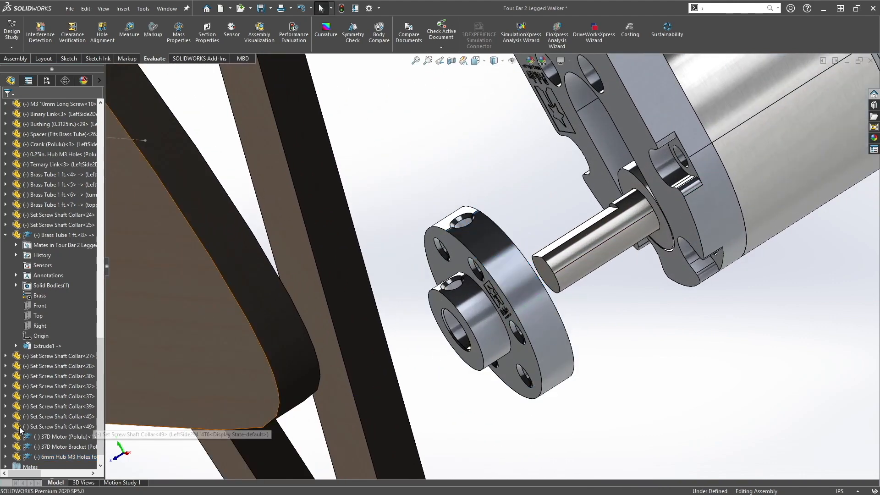
scroll(28, 441, down, 2)
click(6, 437)
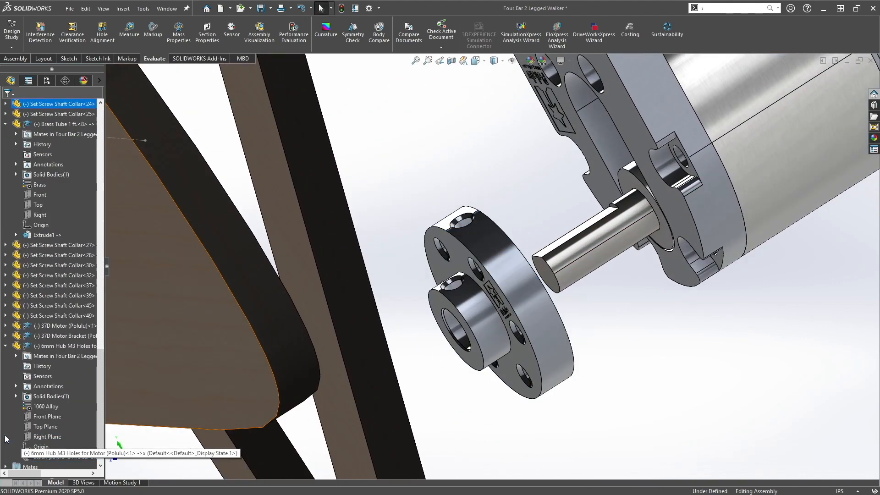
Step: Mate the hub's flat flange face coincident with the small end face of the motor shaft's D-cut and finish mating
middle_click(563, 248)
middle_drag(563, 249, 600, 277)
scroll(619, 215, down, 5)
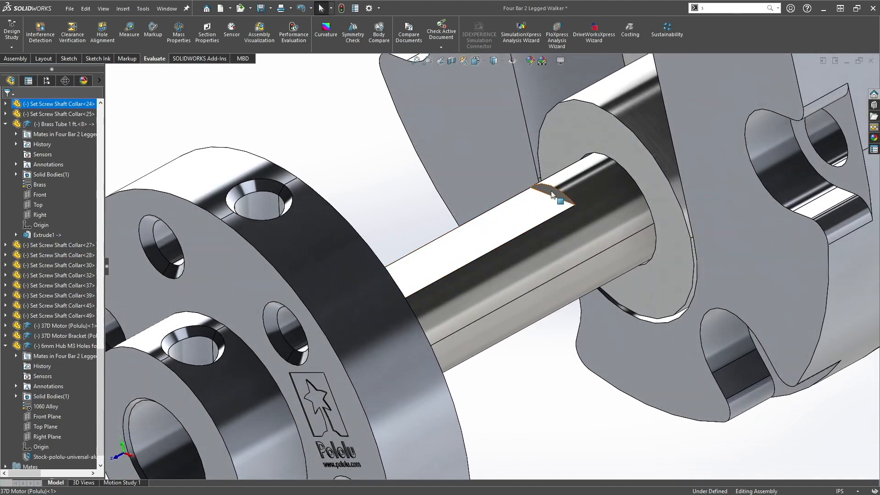
click(552, 195)
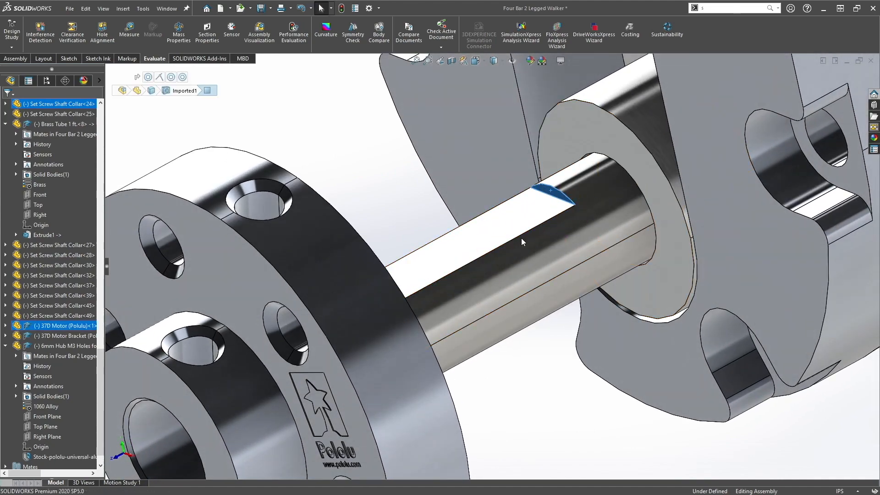
key(m)
middle_drag(469, 282, 398, 315)
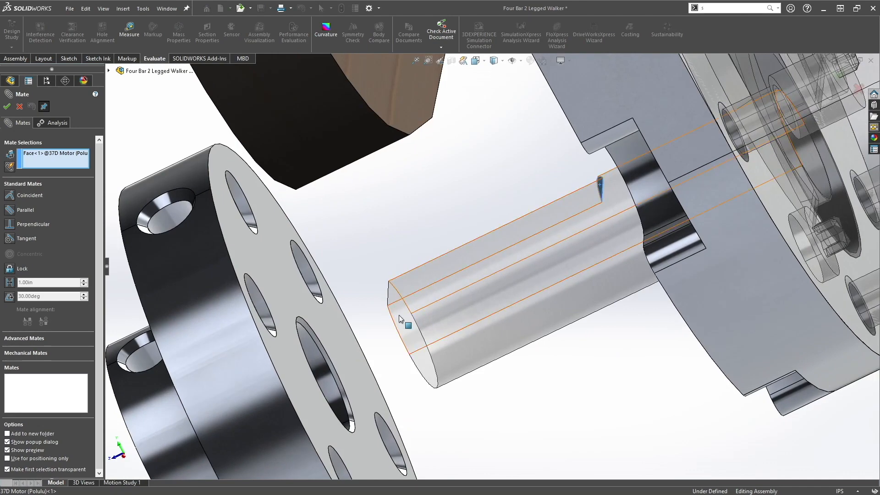
click(264, 258)
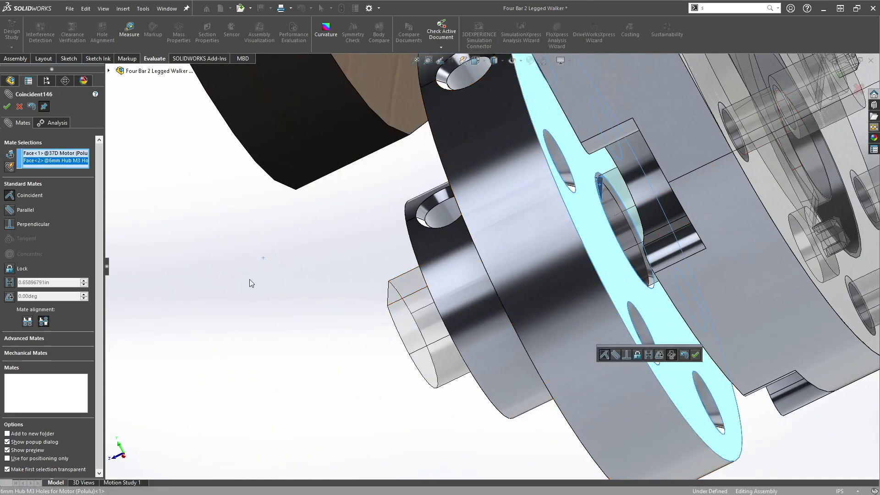
click(6, 106)
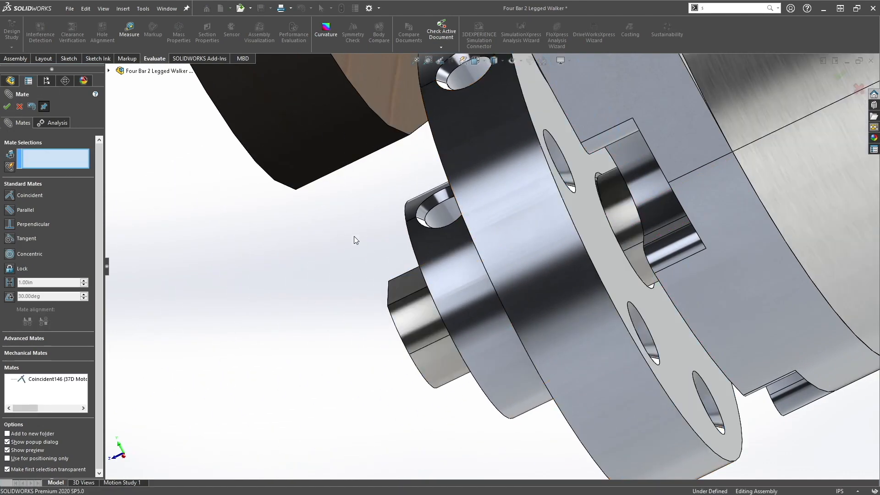
scroll(458, 275, up, 4)
middle_drag(513, 315, 574, 230)
scroll(517, 264, down, 4)
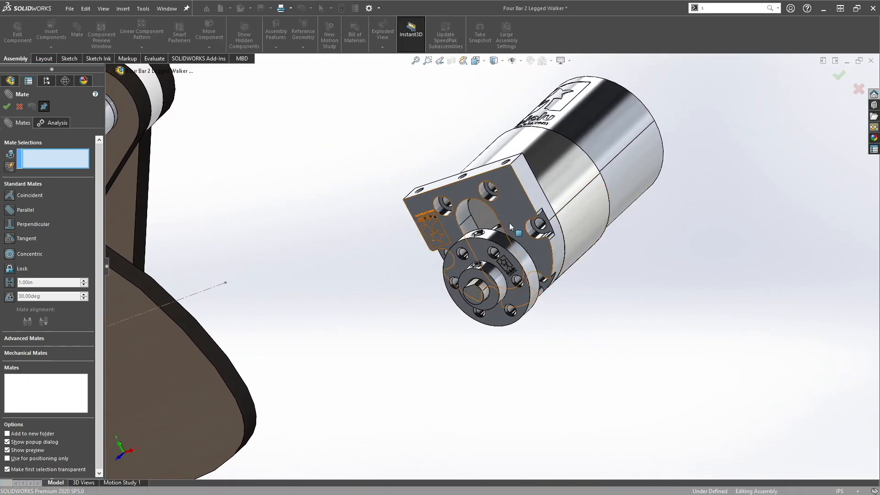
click(21, 106)
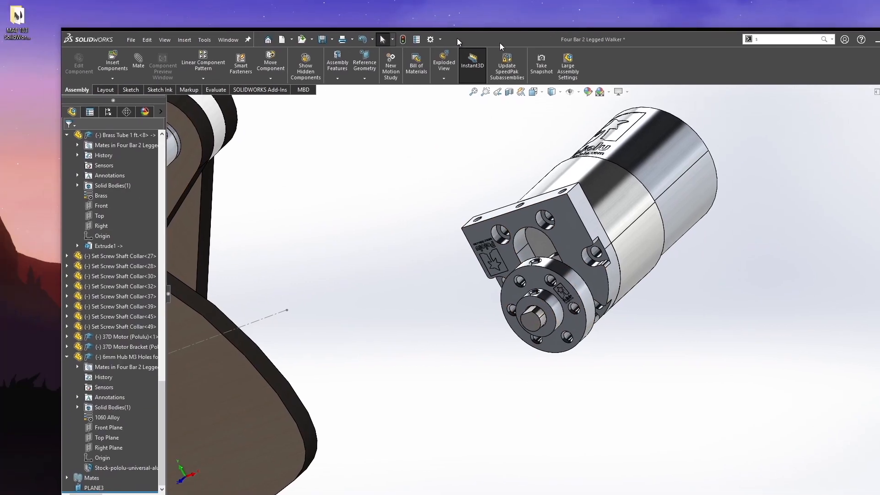
Step: Insert the Gear (For Polulu Hubs) part from the MAE 183 SolidWorks Templates folder next to the motor hub
drag(457, 38, 582, 50)
click(162, 157)
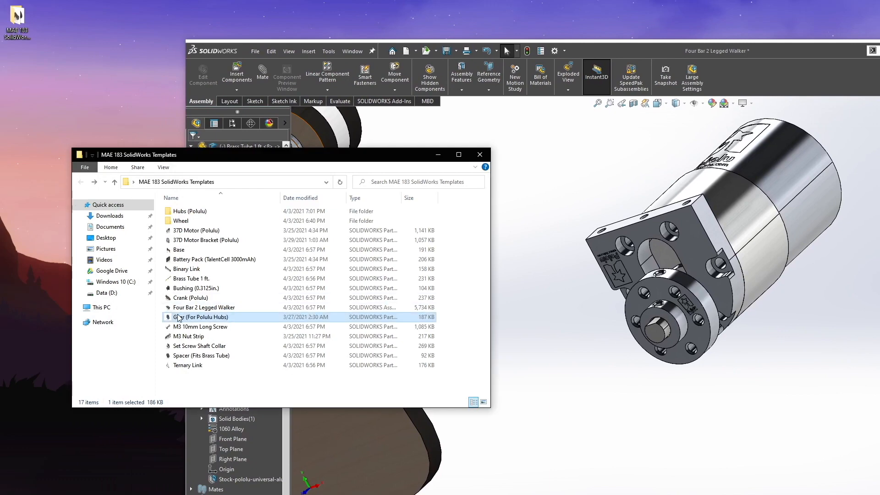
drag(324, 304, 581, 211)
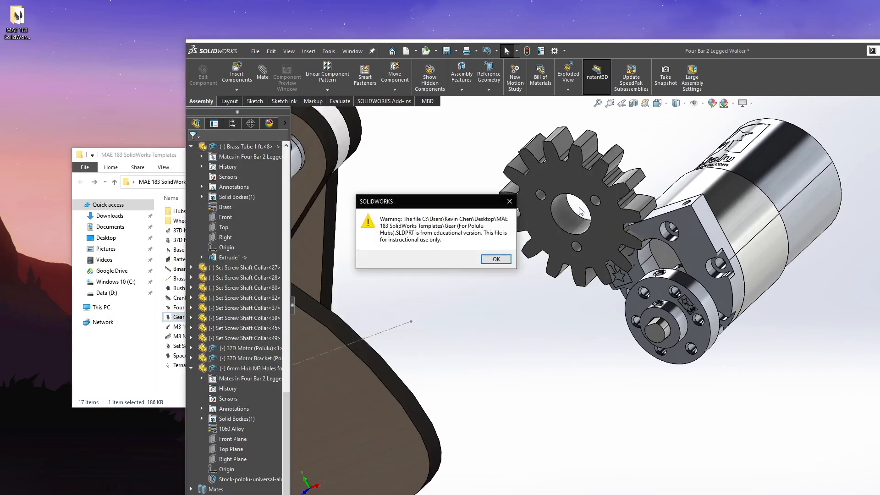
click(496, 259)
key(super+Up)
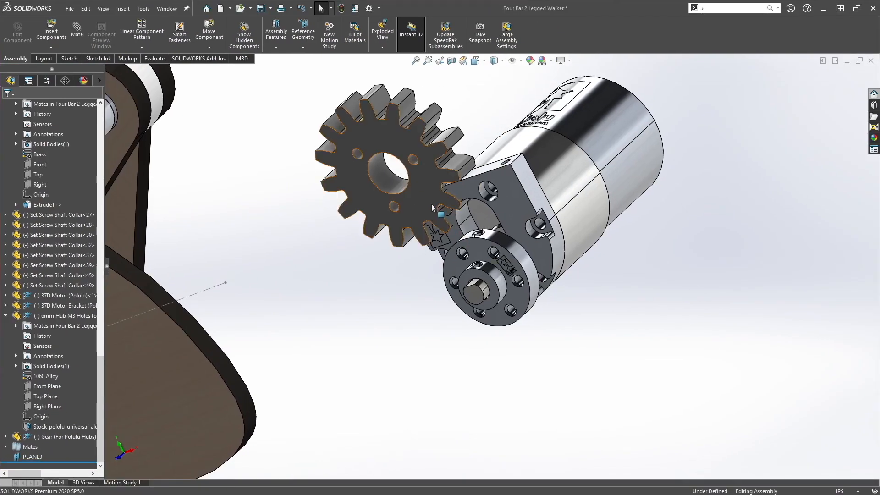
Step: Move the gear in front of the motor hub and mate its center bore concentric with the hub's raised boss
drag(392, 184, 371, 321)
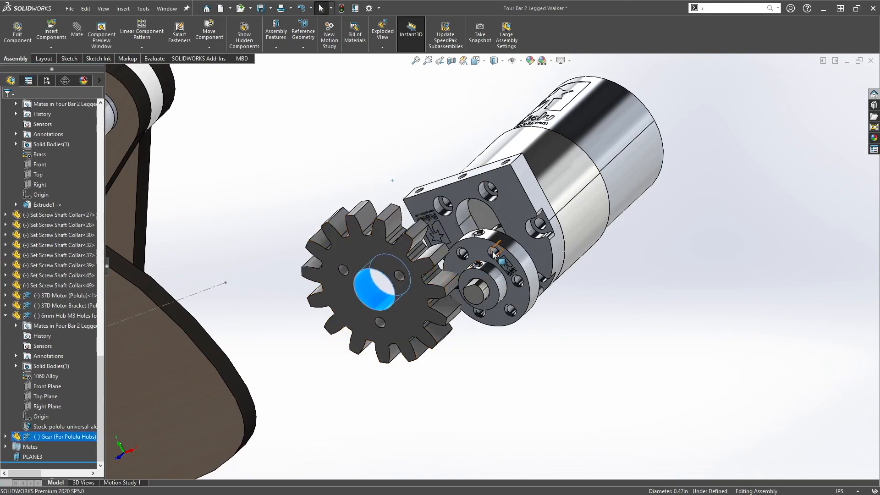
drag(530, 286, 536, 252)
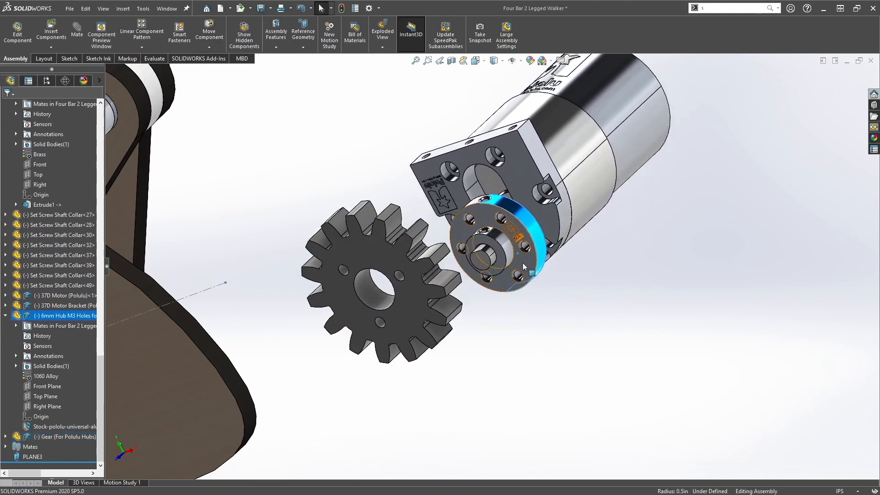
scroll(526, 263, down, 3)
click(268, 306)
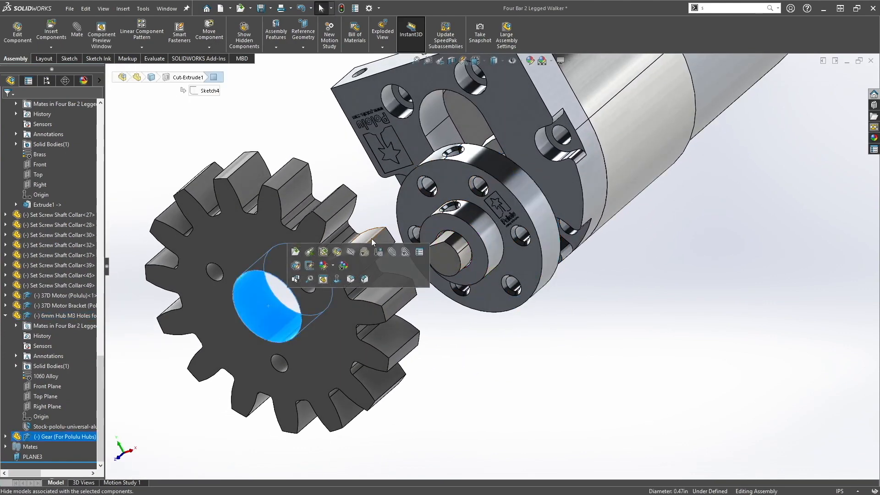
key(m)
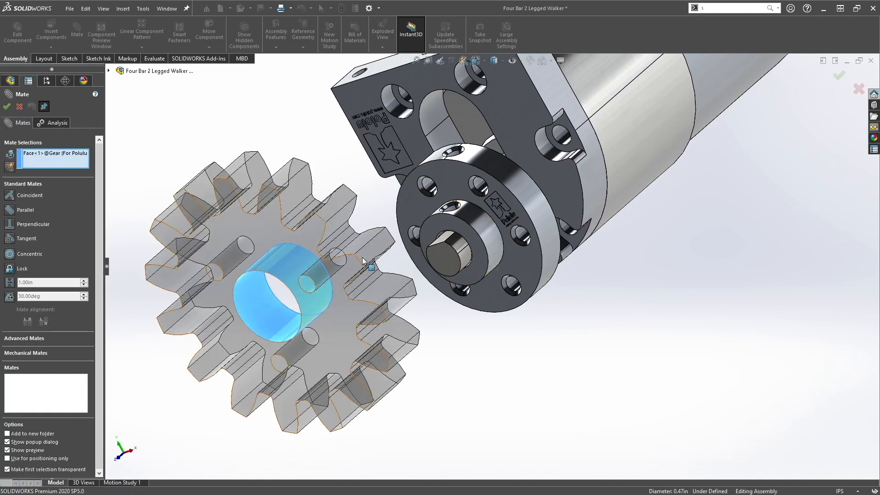
click(475, 219)
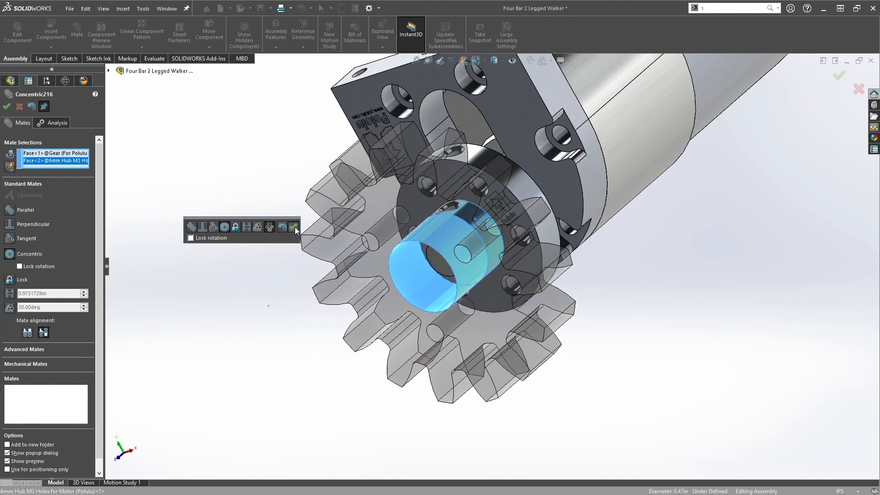
click(295, 228)
Step: Mate the gear's back face coincident with the front flange face of the 6mm hub
middle_drag(511, 207, 499, 257)
click(553, 232)
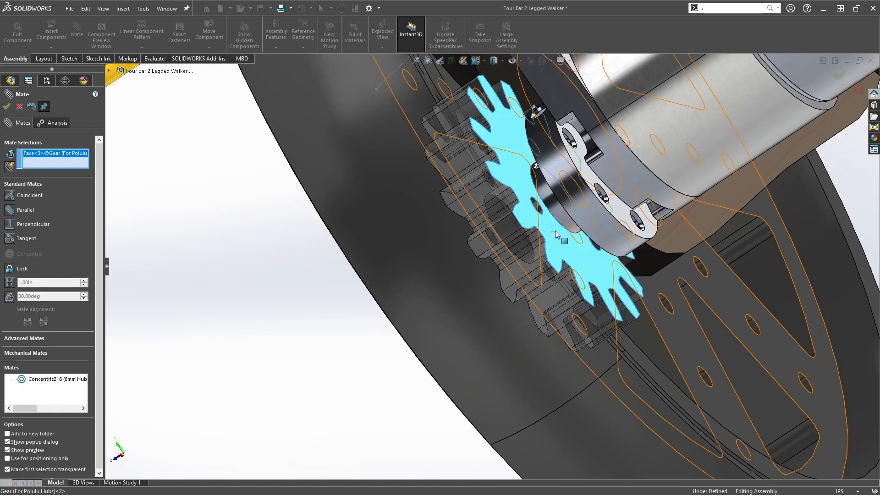
click(555, 234)
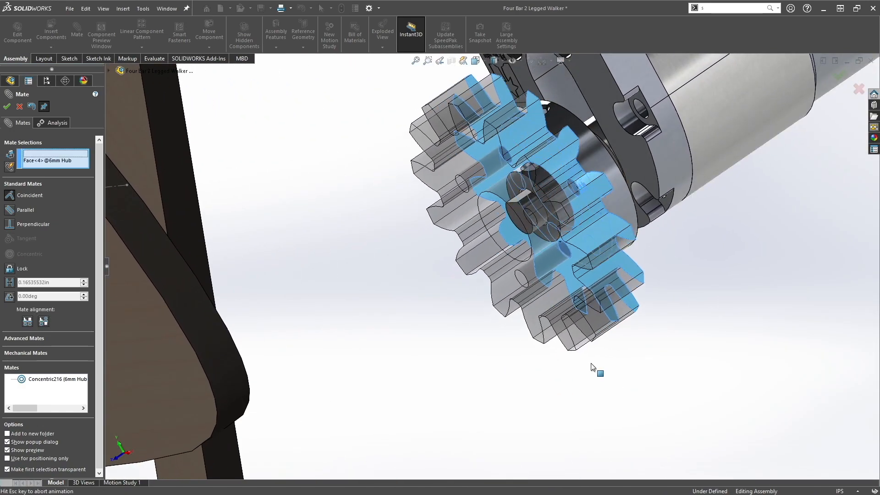
click(696, 379)
Step: Align the gear with the hub by mating one of its screw holes concentric with a hub flange hole
scroll(527, 238, up, 2)
scroll(521, 233, down, 3)
middle_drag(522, 229, 557, 165)
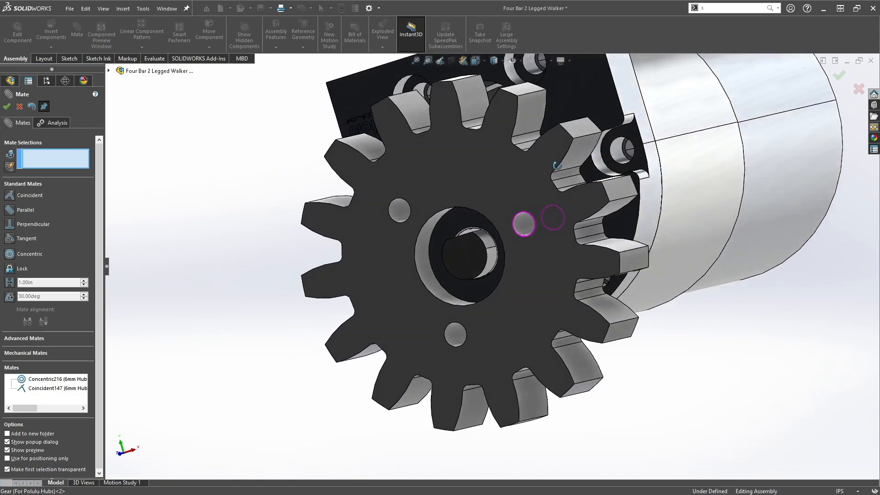
click(527, 221)
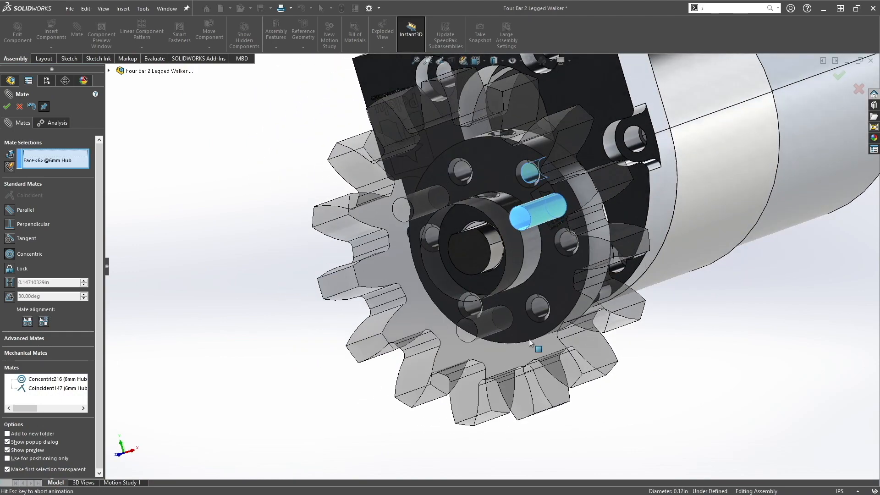
click(529, 340)
click(649, 441)
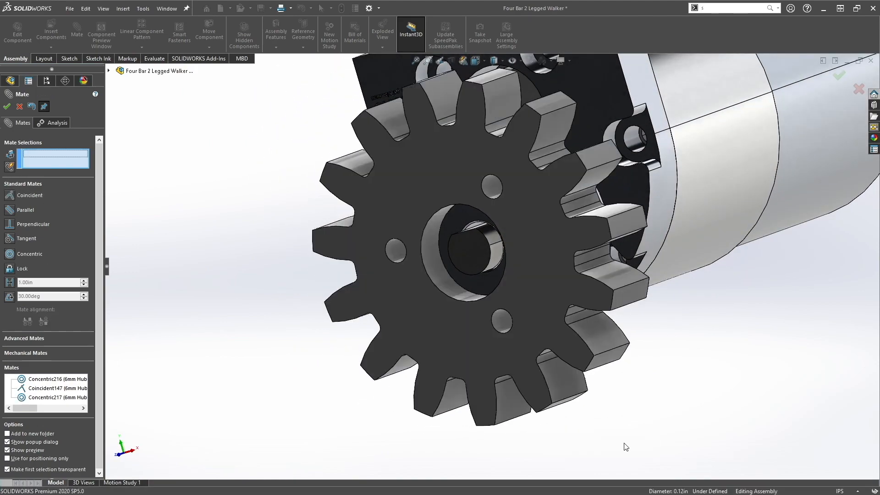
click(8, 106)
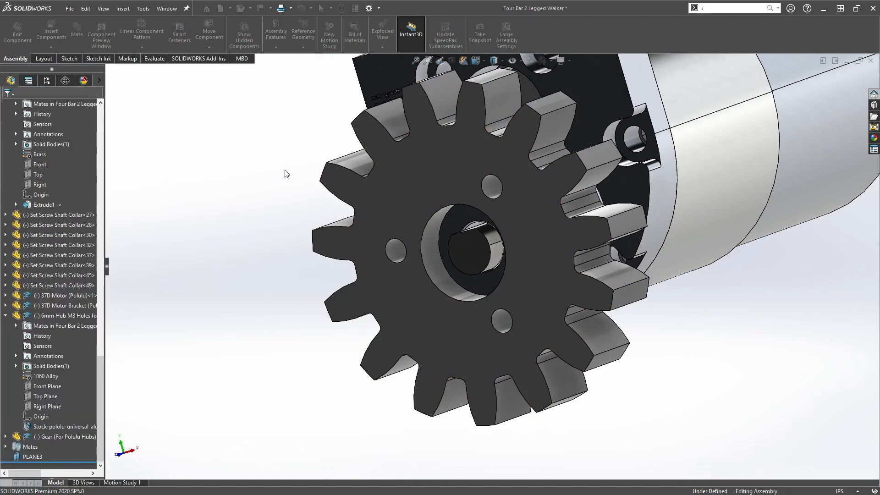
Step: Examine how the gear, hub, bracket and motor fit together from the side and front
scroll(448, 269, up, 4)
middle_drag(537, 289, 519, 330)
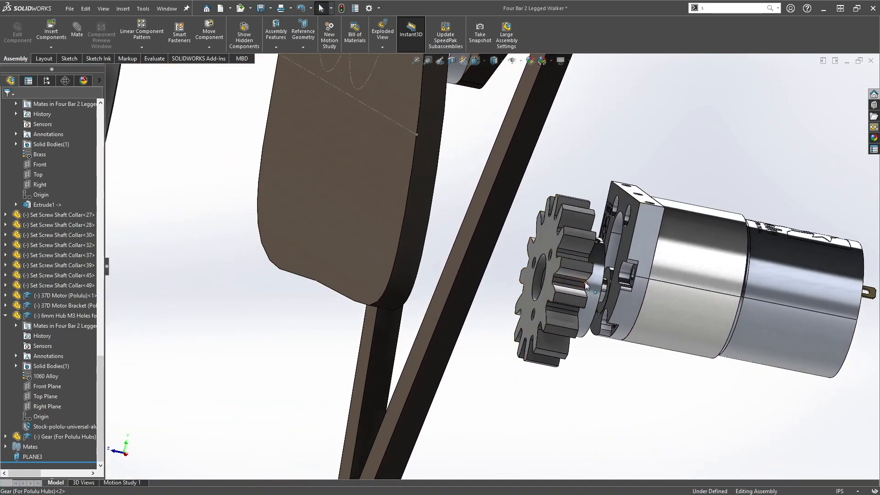
middle_drag(665, 279, 651, 232)
click(650, 232)
click(706, 238)
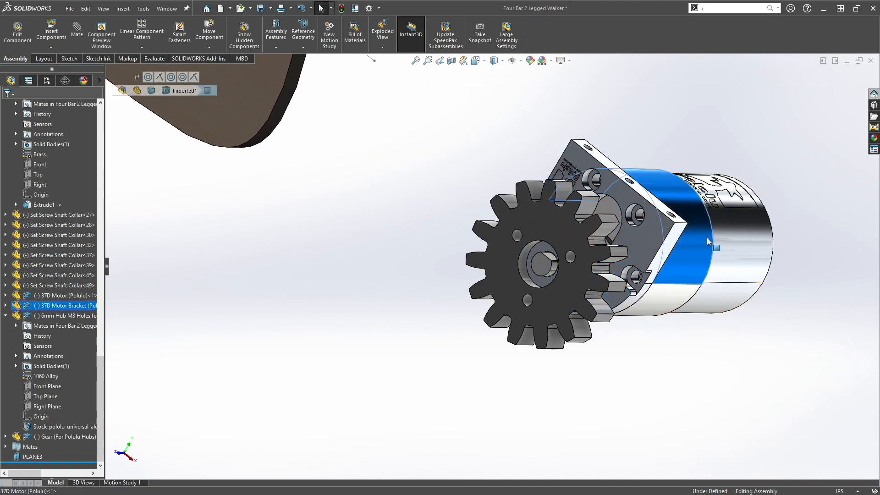
click(603, 374)
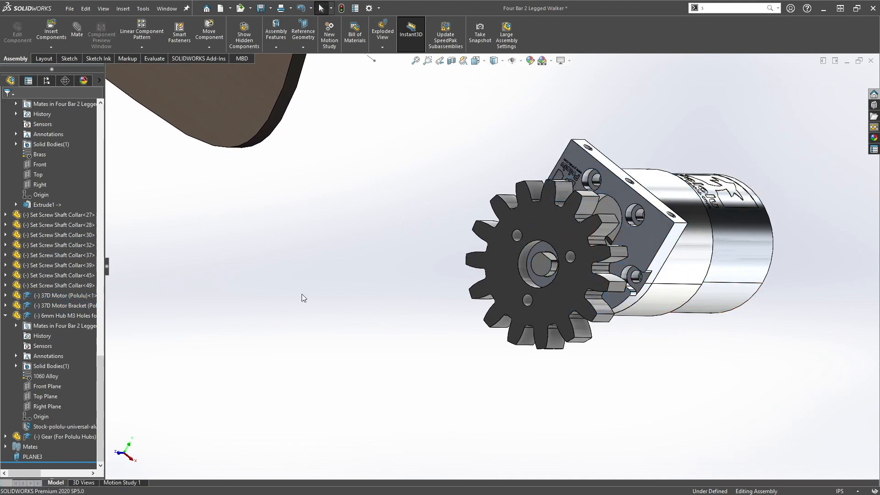
Step: Insert the M3 10mm Long Screw part from the MAE 183 SolidWorks Templates folder beside the gear
drag(395, 30, 511, 61)
click(108, 158)
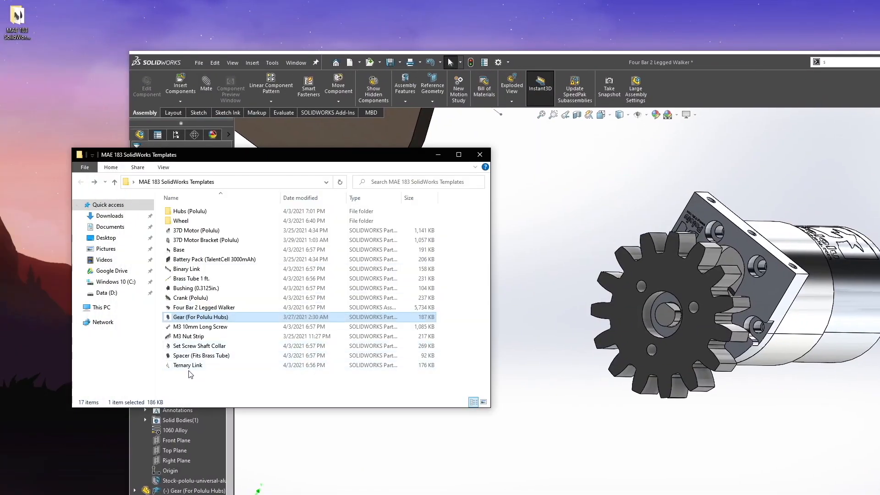
drag(199, 326, 550, 229)
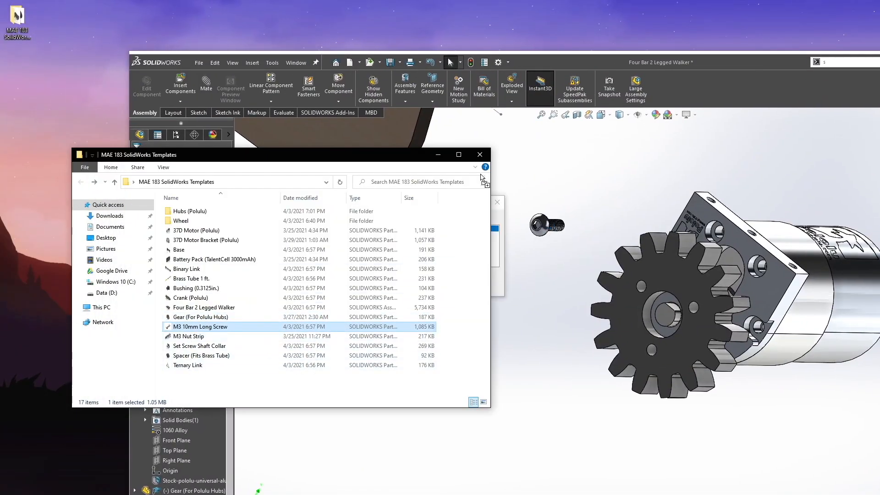
click(496, 260)
click(430, 285)
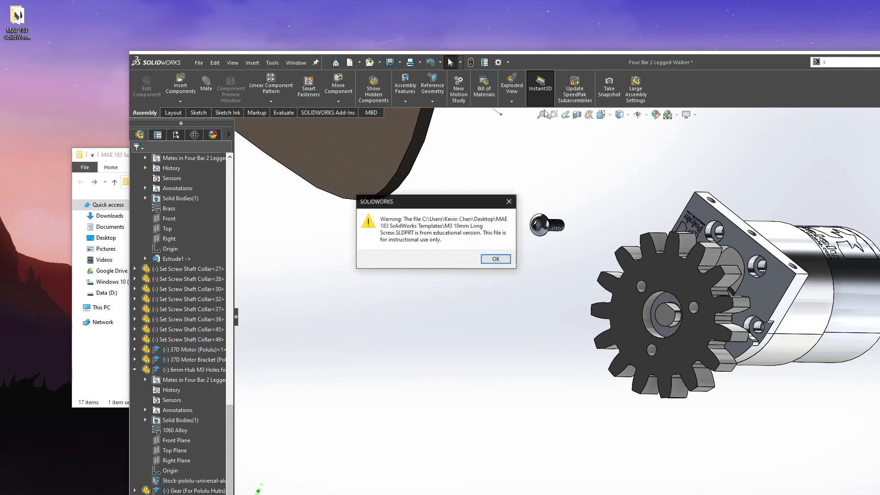
click(495, 261)
double_click(615, 56)
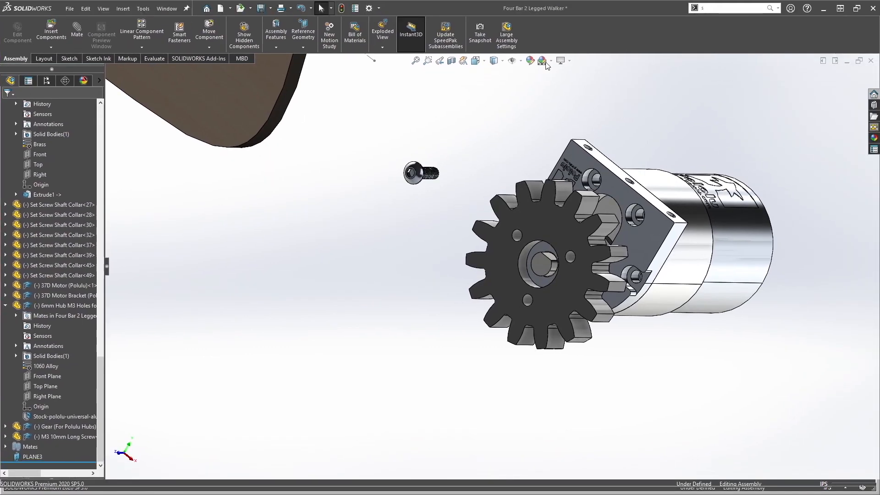
Step: Examine the M3 screw, the gear's screw holes and the hub behind the gear from several angles
click(417, 190)
scroll(504, 232, down, 4)
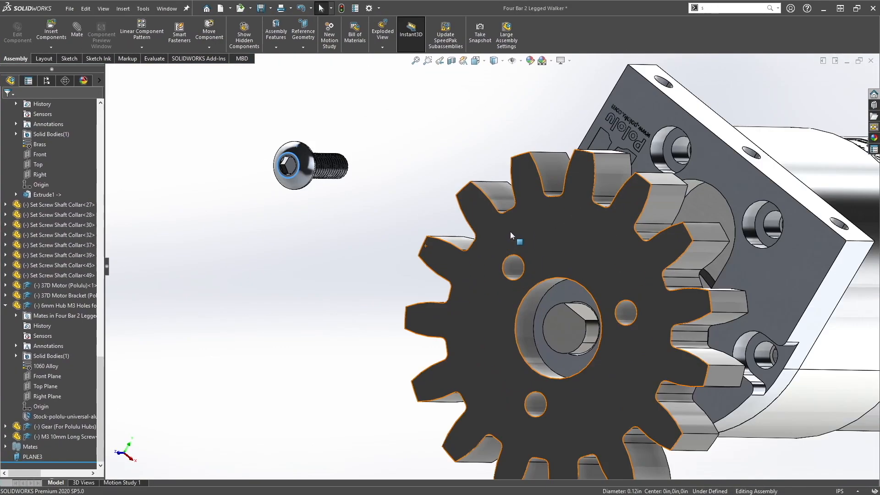
click(518, 268)
middle_drag(387, 268, 403, 258)
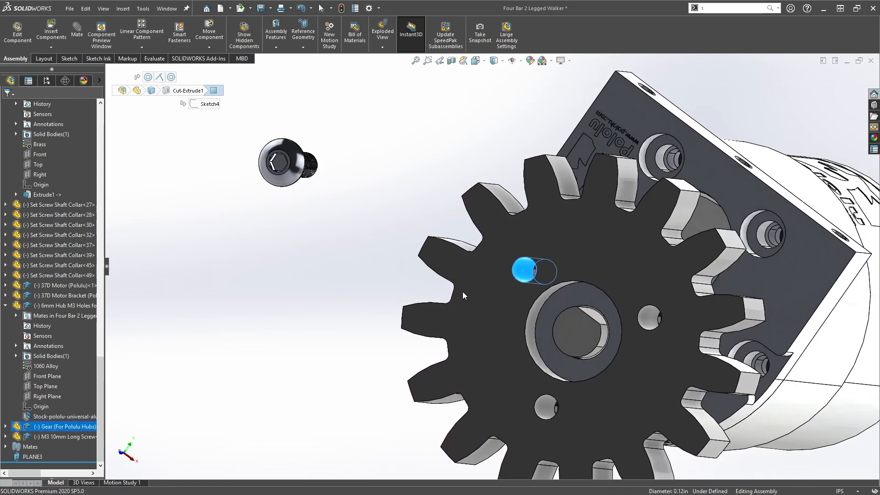
middle_drag(516, 318, 723, 280)
click(723, 279)
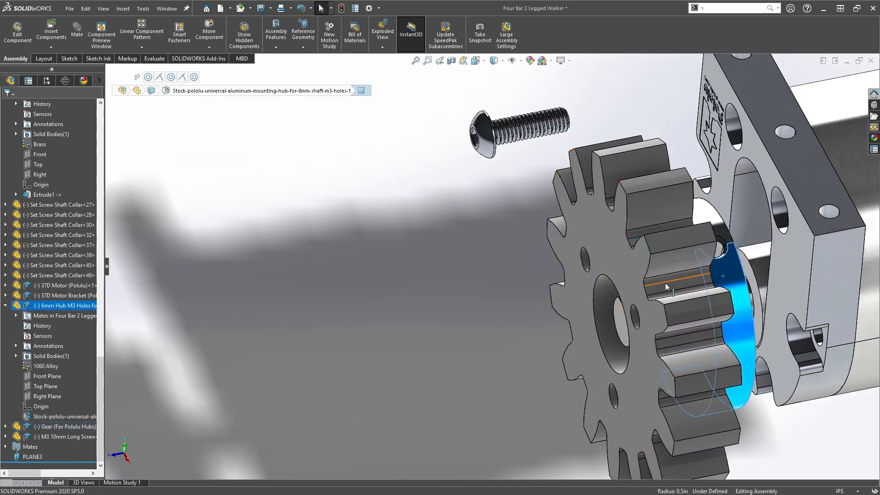
key(Escape)
middle_drag(595, 286, 614, 246)
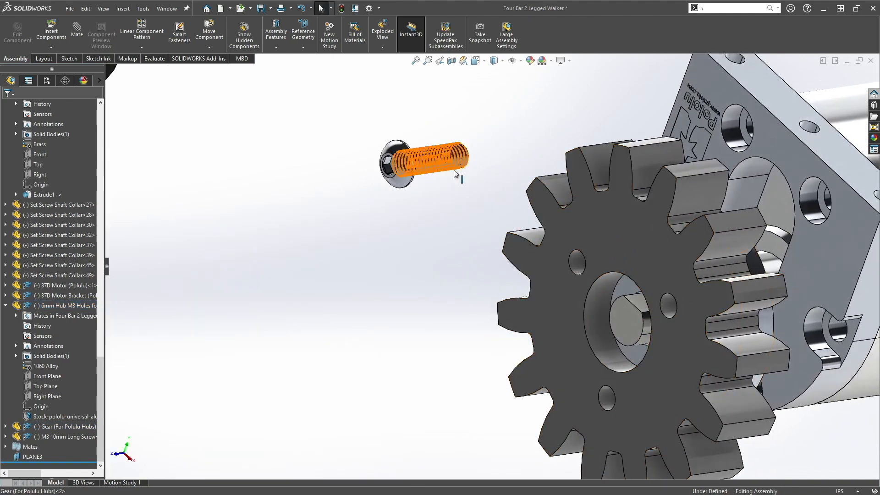
Step: Move the M3 screw in front of the gear and mate its head's outer rim concentric with one gear screw hole
drag(398, 182, 397, 309)
scroll(444, 323, down, 2)
click(441, 300)
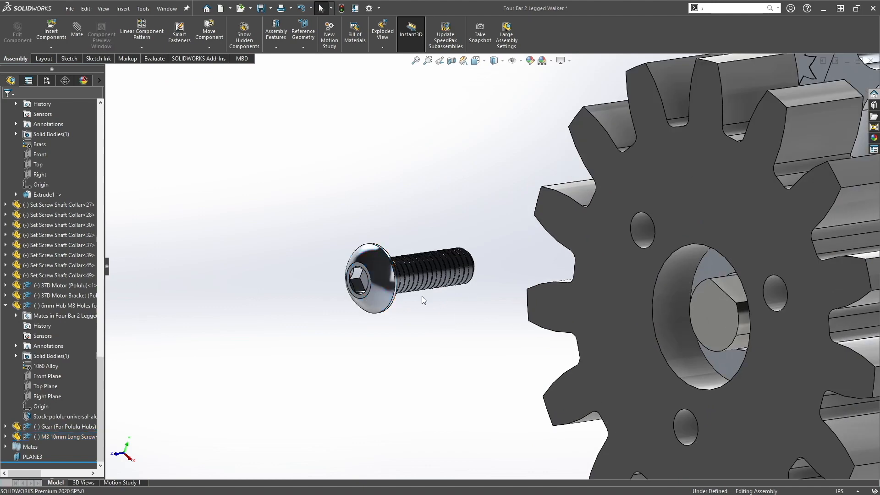
scroll(389, 284, down, 7)
click(448, 273)
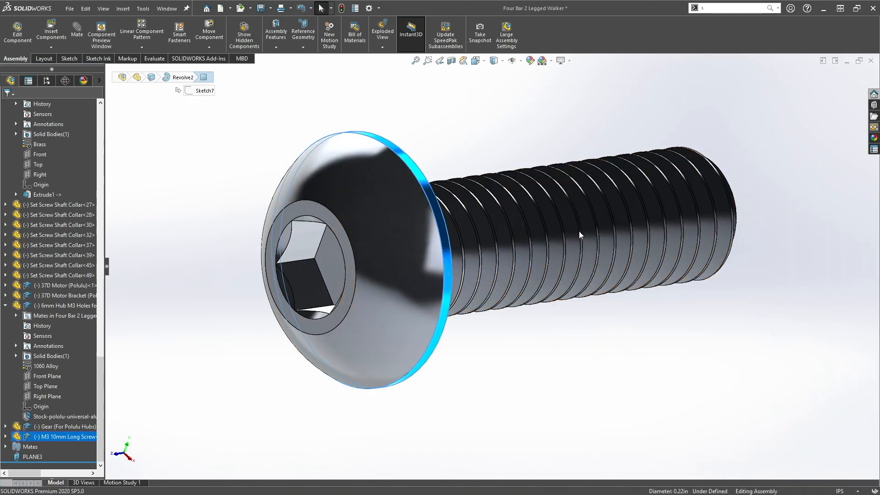
key(m)
scroll(683, 237, up, 8)
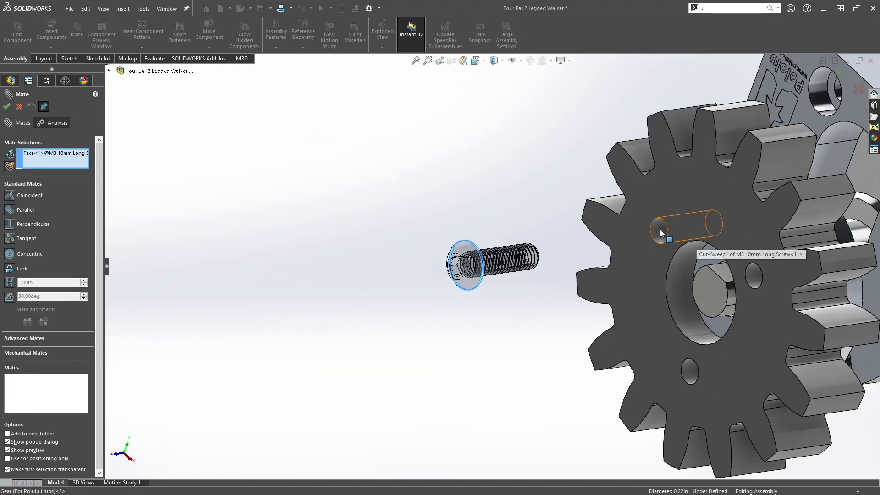
click(660, 230)
click(7, 106)
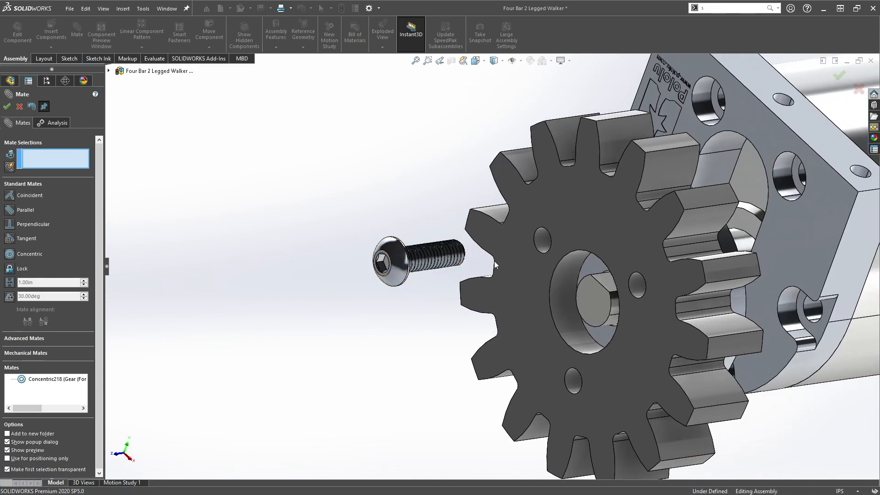
Step: Seat the M3 screw on the gear with a coincident mate between its head's underside and the gear's front face
click(514, 244)
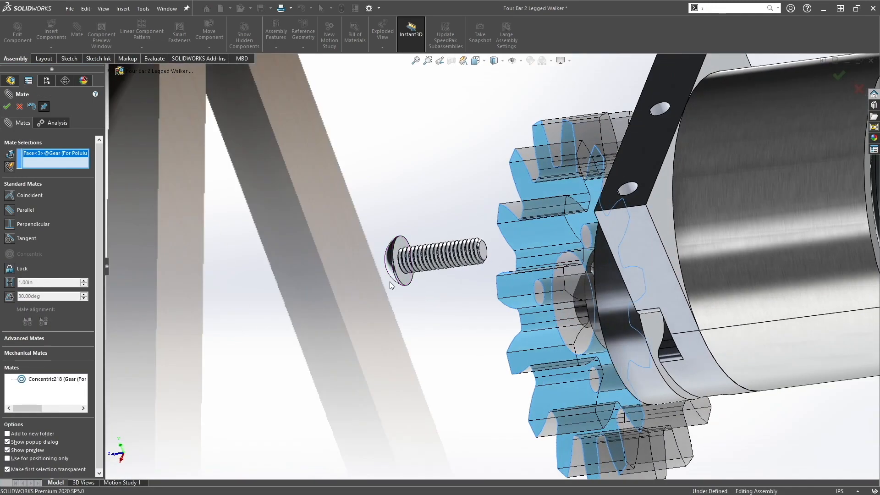
click(420, 275)
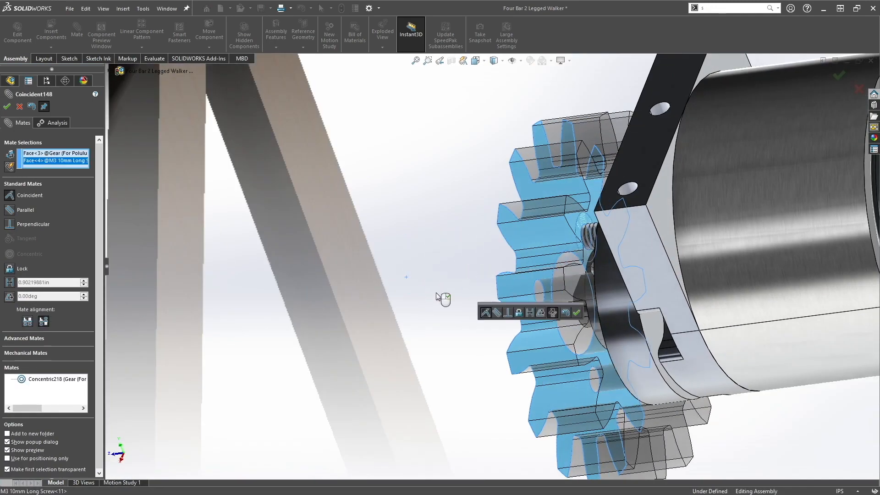
click(458, 305)
middle_drag(534, 259, 131, 166)
click(7, 107)
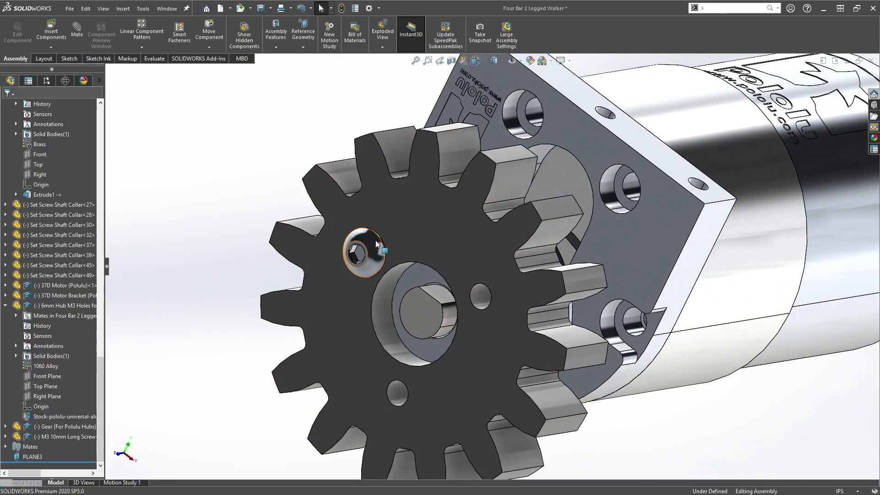
Step: Copy the M3 screw with its mates into the other two screw holes on the gear's front face
right_click(380, 244)
click(427, 364)
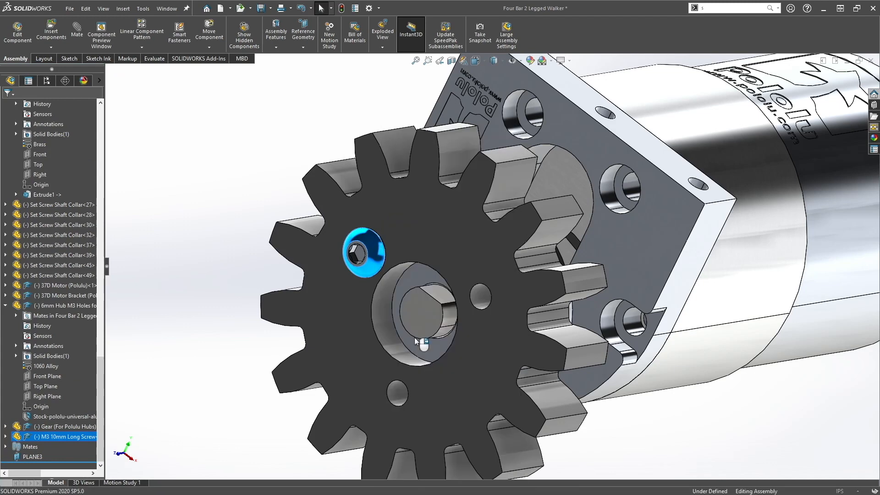
click(99, 106)
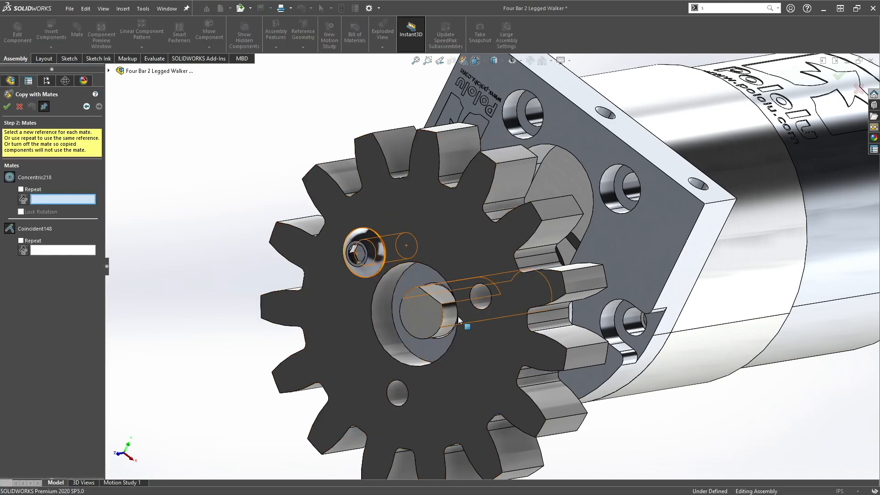
click(407, 429)
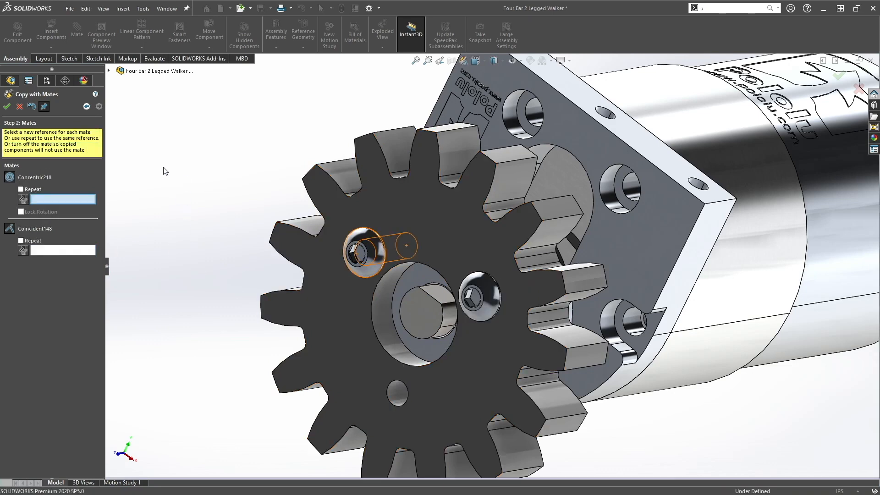
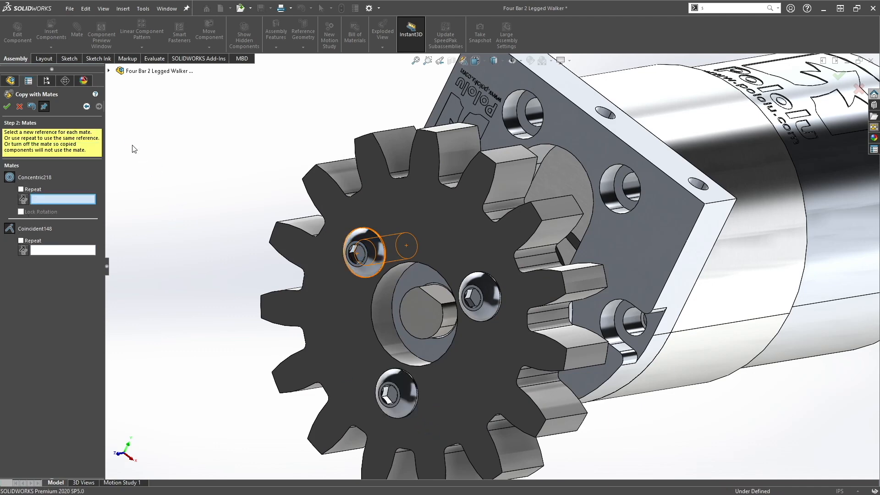
click(8, 107)
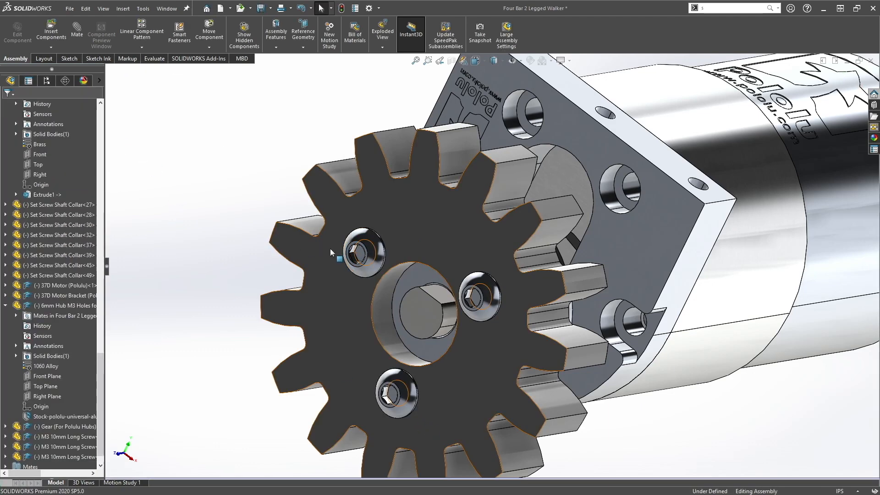
Step: Move the motor, bracket, hub and gear group into the space between the two Base plates
scroll(409, 270, up, 5)
middle_drag(599, 345, 604, 368)
scroll(605, 301, up, 2)
scroll(606, 302, up, 3)
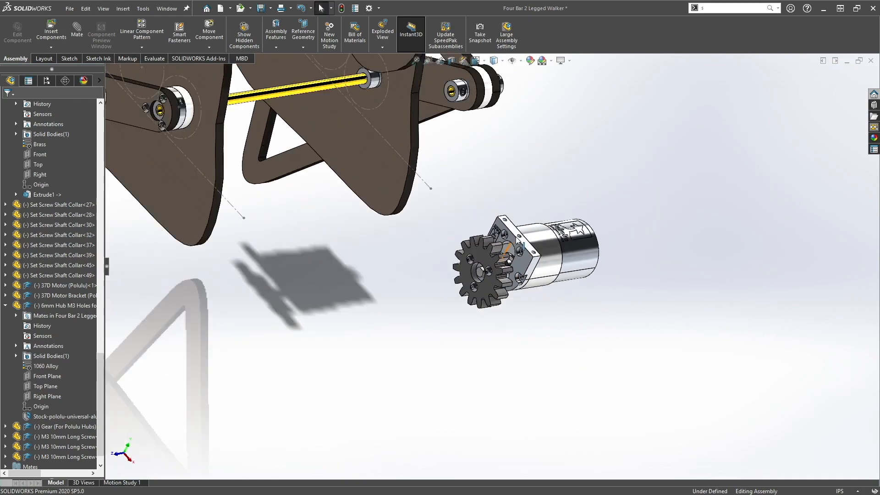
drag(523, 258, 374, 271)
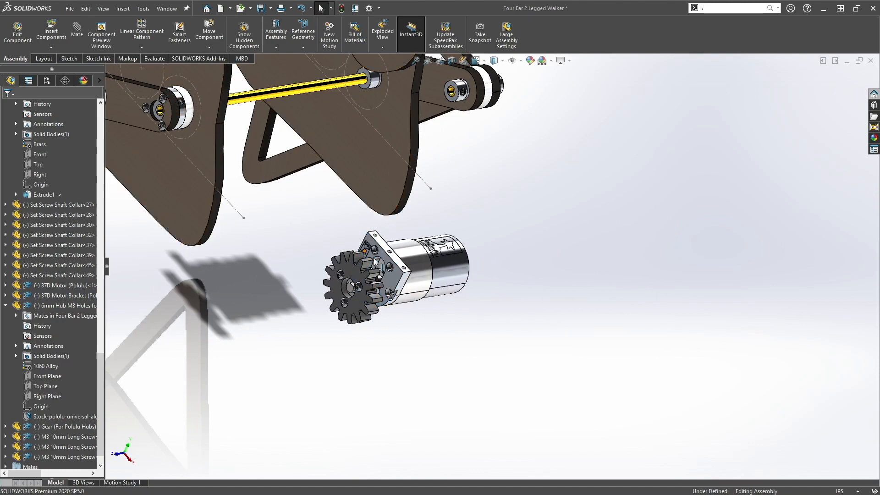
scroll(371, 259, down, 3)
middle_drag(384, 257, 384, 279)
scroll(385, 279, up, 5)
click(415, 263)
drag(415, 263, 339, 211)
scroll(328, 167, down, 3)
middle_drag(348, 177, 329, 183)
click(495, 297)
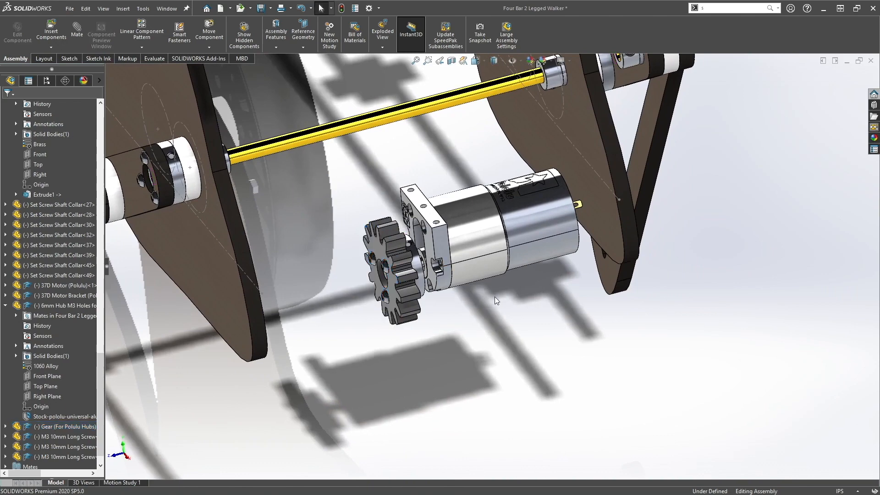
Step: Mate the 6mm hub's outer cylindrical face concentric with the Base sketch's gear circle adjoining the crank axle's circle
click(417, 269)
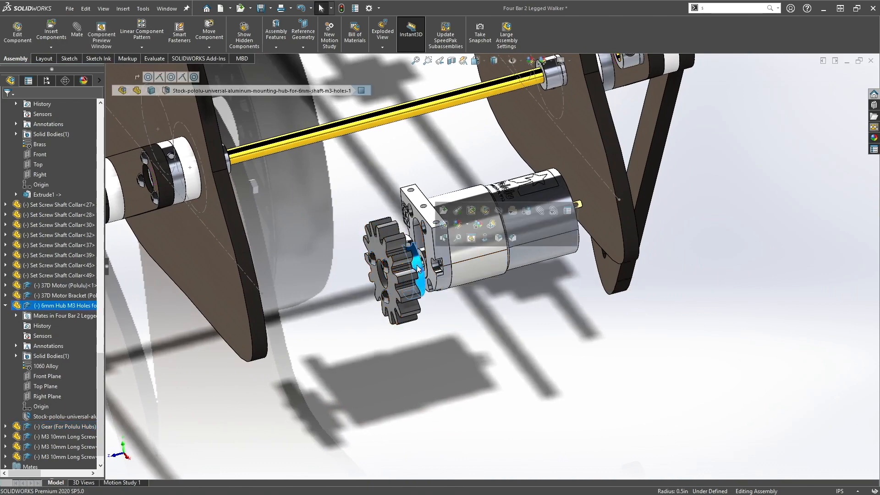
click(541, 211)
middle_drag(202, 172, 231, 166)
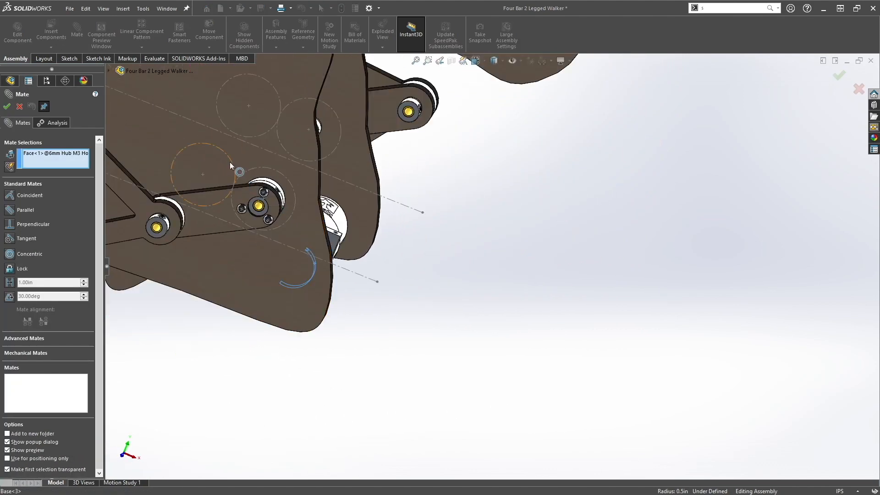
click(198, 143)
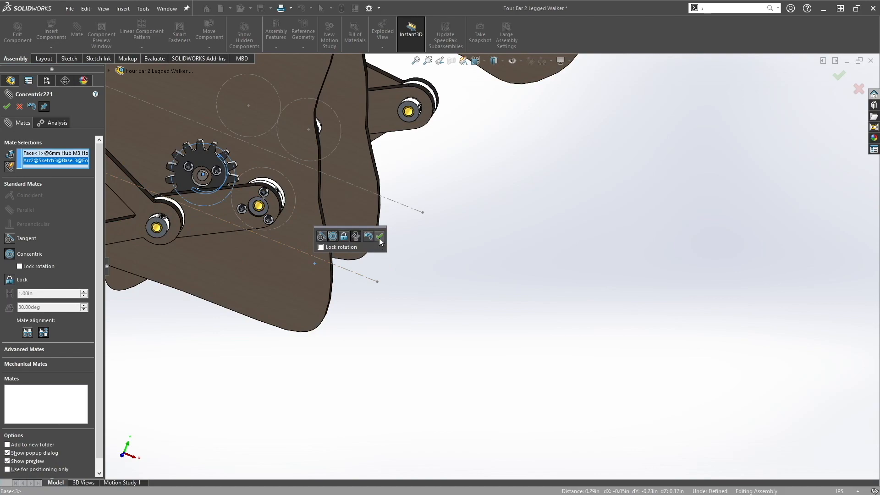
click(380, 237)
Step: Rotate the motor group about its mated axis between the Base plates so the bracket's holed mounting face points downward
middle_drag(380, 239, 311, 251)
scroll(204, 184, up, 2)
scroll(275, 198, down, 2)
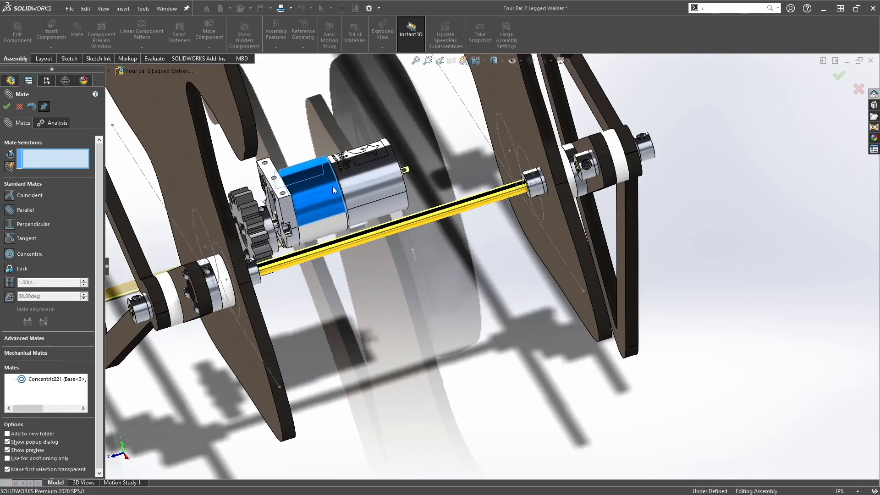
mouse_move(375, 197)
middle_down()
mouse_move(289, 255)
mouse_move(366, 190)
middle_up()
drag(362, 179, 337, 211)
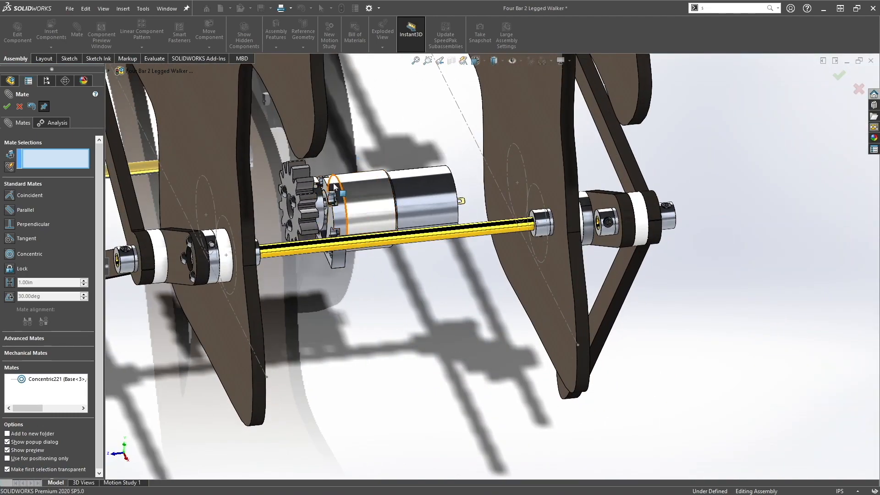
middle_drag(386, 239, 381, 287)
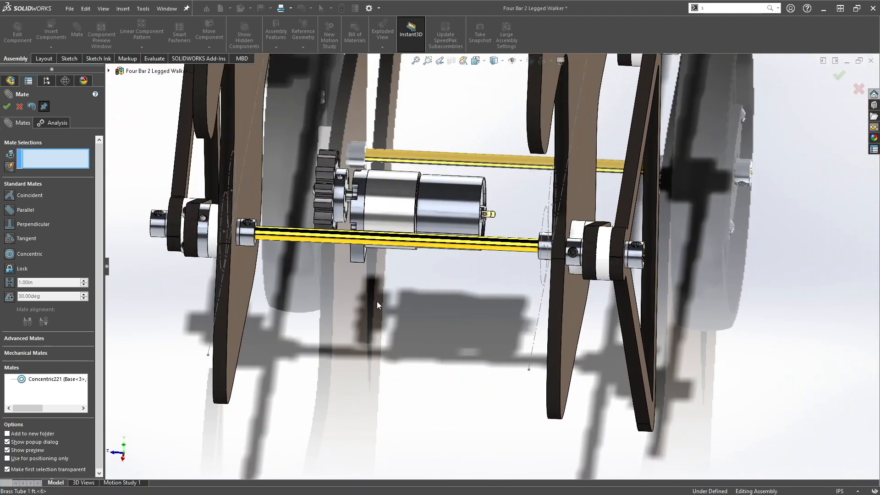
middle_drag(340, 340, 311, 292)
drag(395, 257, 298, 247)
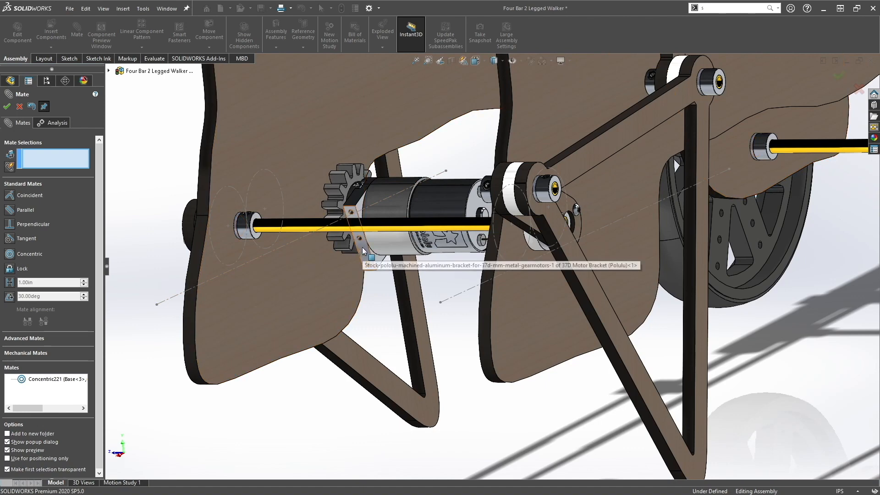
Step: Mate the motor bracket's holed mounting face parallel to the construction line in the Base sketch
scroll(361, 283, down, 3)
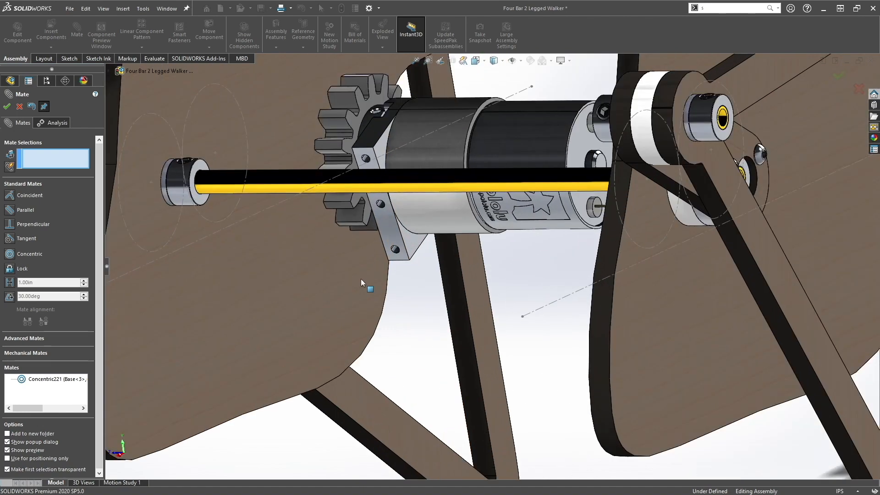
click(390, 228)
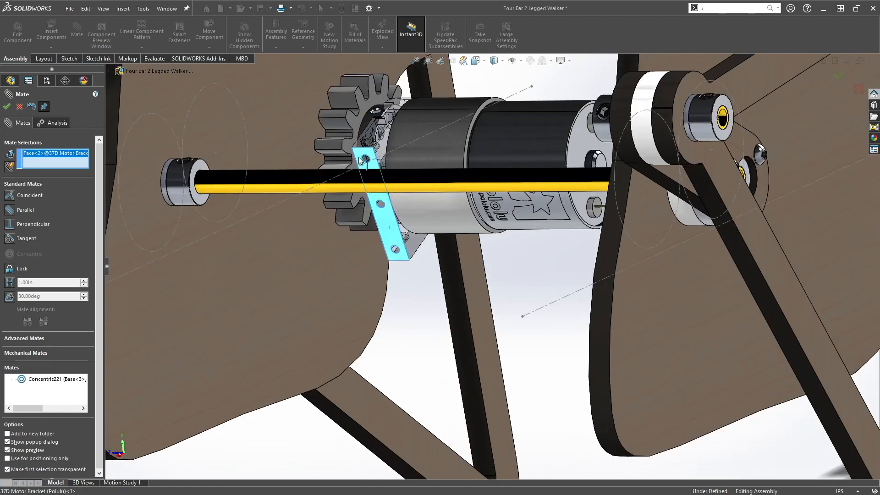
click(278, 205)
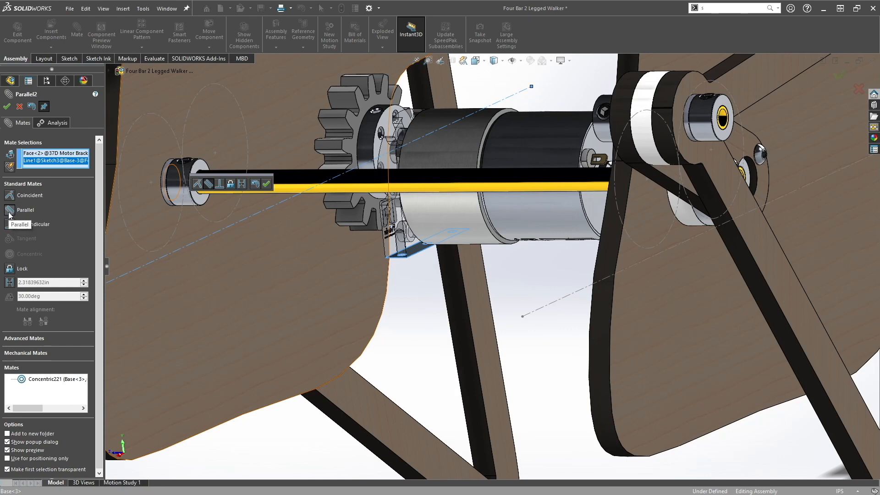
click(6, 107)
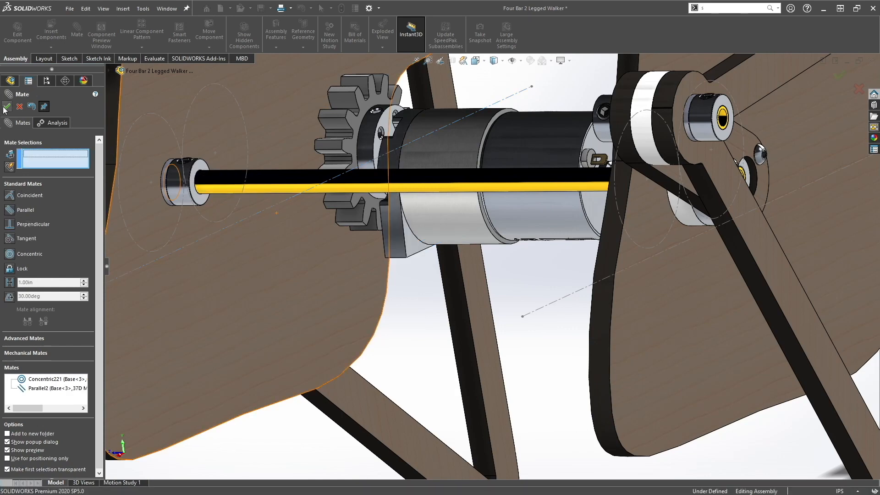
click(7, 107)
Step: Test the motor's remaining freedom of movement and inspect the gear's position between the Base plates
scroll(349, 196, up, 3)
drag(472, 199, 470, 223)
middle_drag(502, 287, 720, 310)
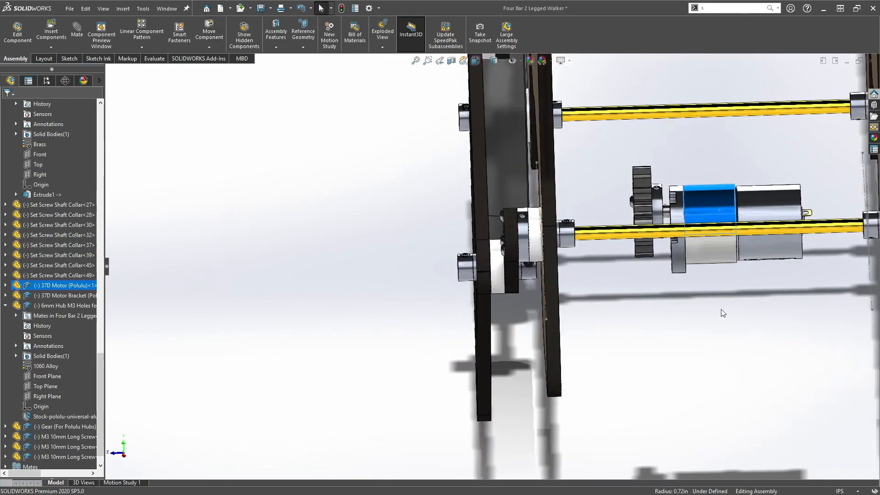
Step: Lock the drive motor to the Base plate on the gear side with a Lock mate
click(720, 311)
scroll(678, 280, up, 4)
scroll(664, 271, down, 4)
middle_drag(590, 282, 576, 291)
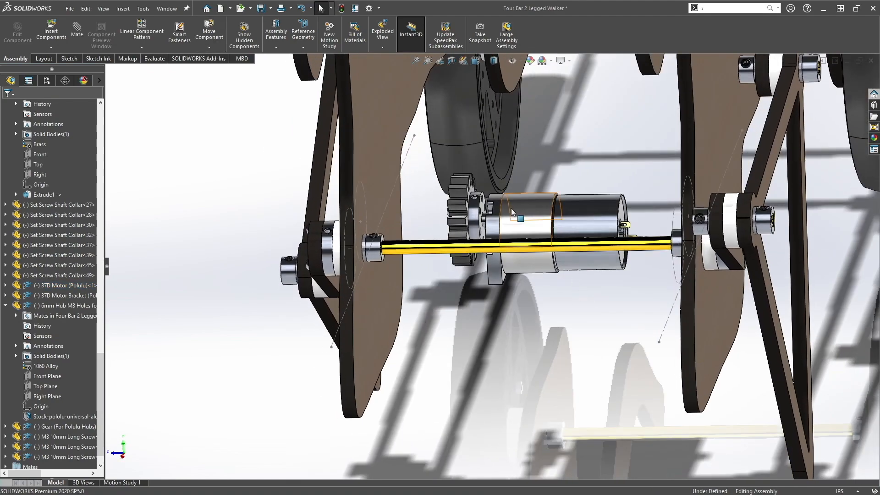
click(512, 211)
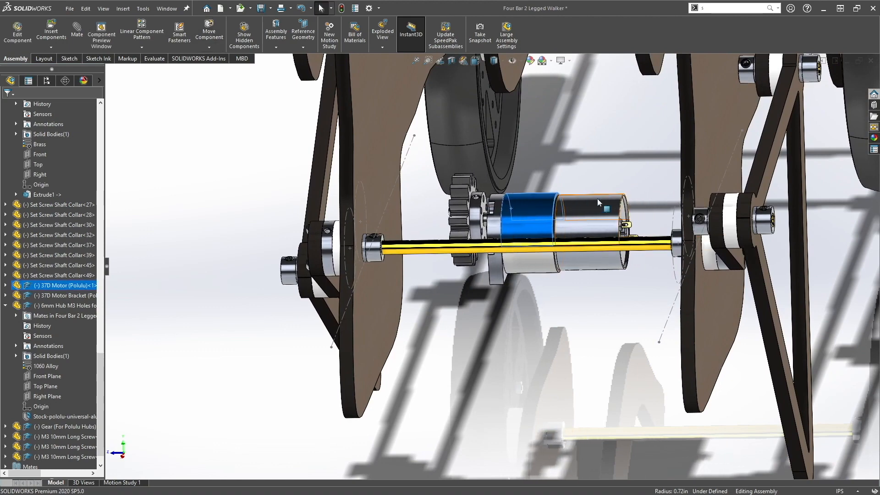
click(530, 207)
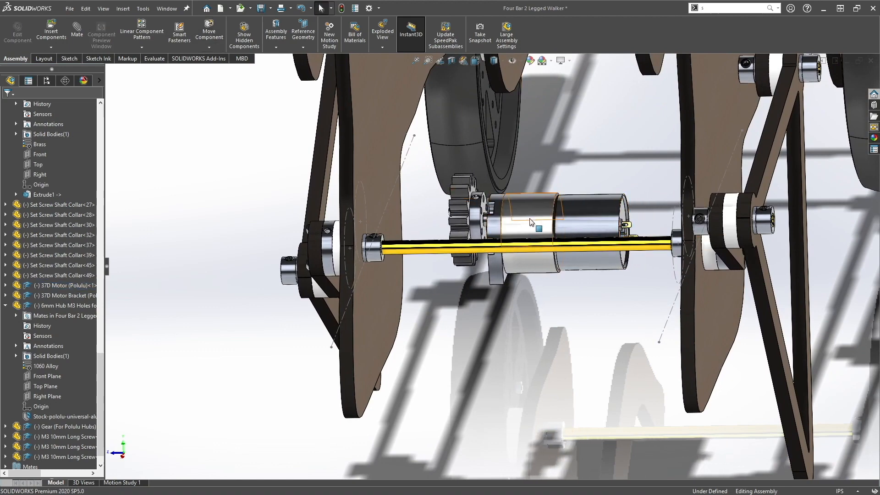
click(530, 218)
click(651, 168)
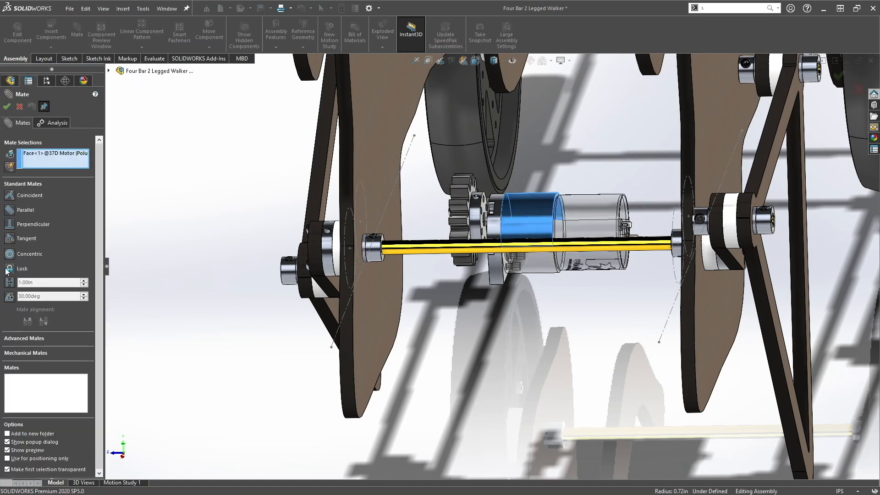
click(9, 270)
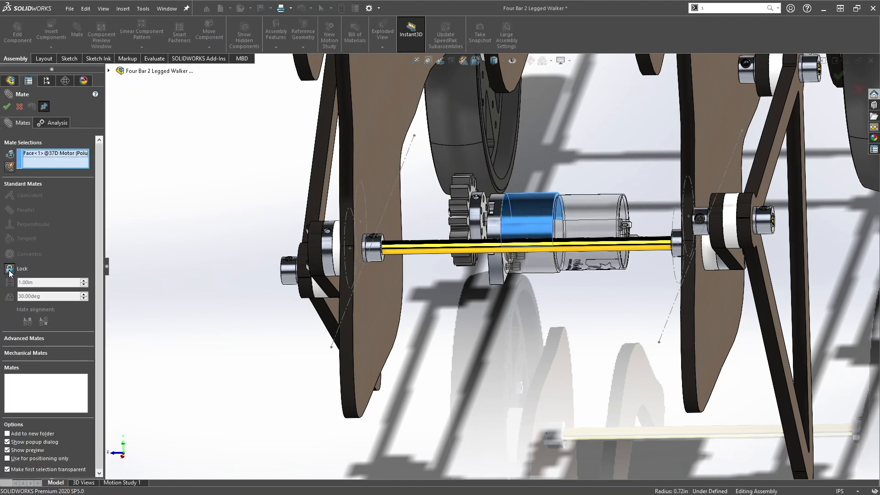
middle_drag(485, 327, 449, 229)
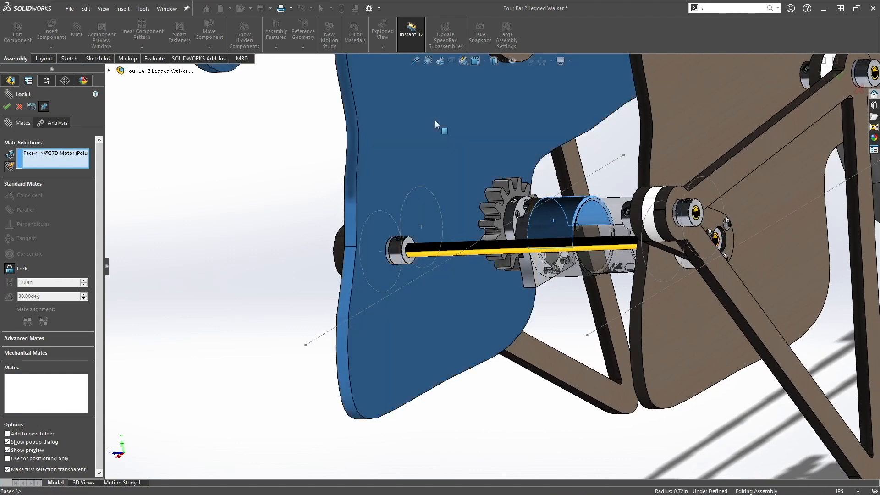
click(435, 121)
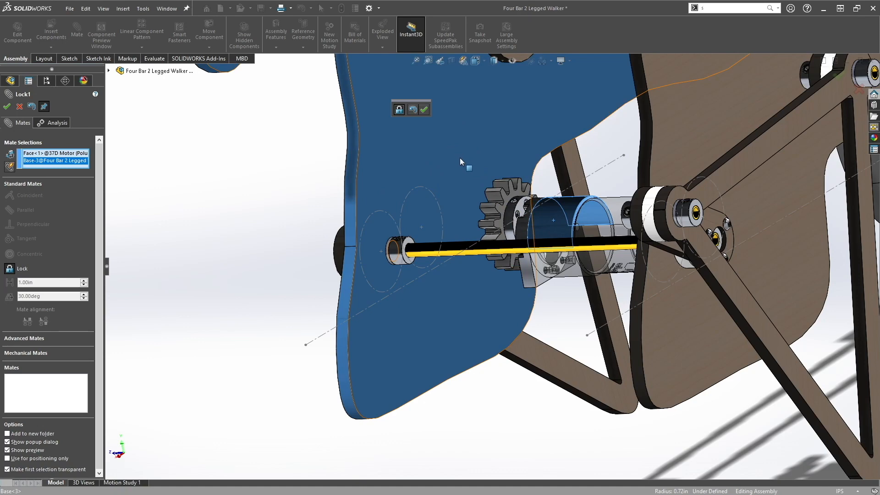
click(7, 106)
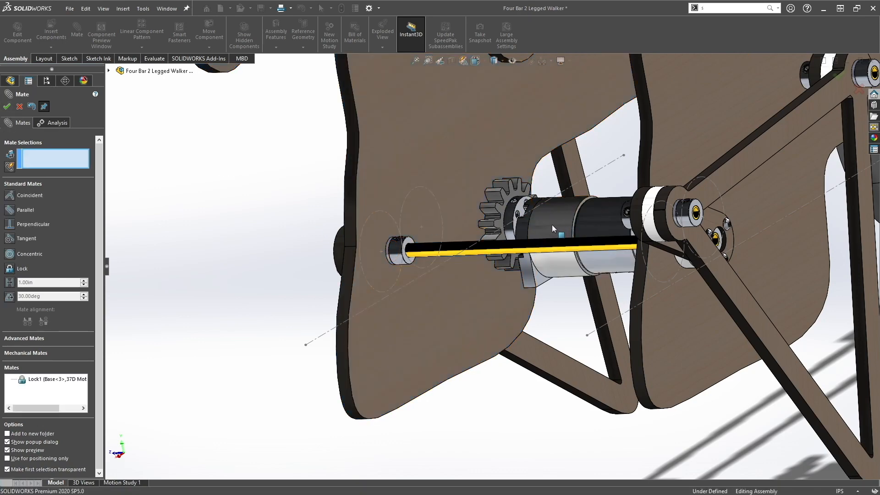
click(20, 106)
Step: Float the fixed Base plate to check the motor's lock, and fix the plate in place again
click(550, 213)
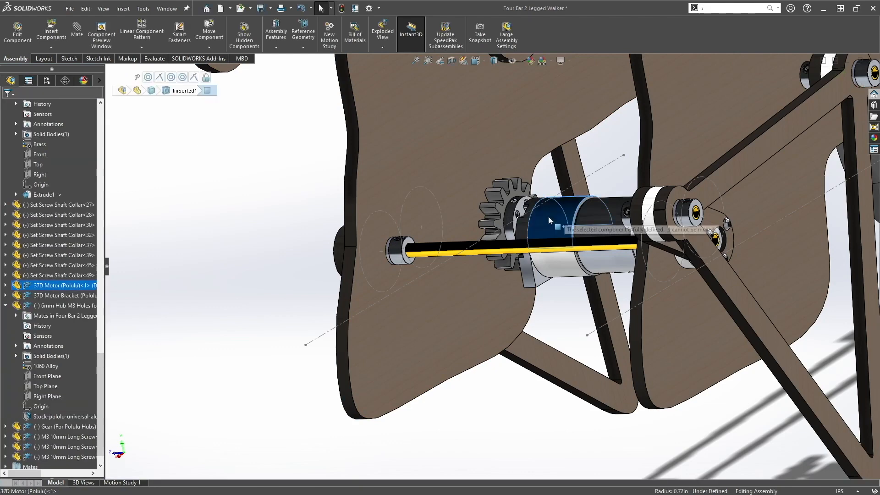
click(214, 190)
scroll(378, 245, up, 4)
middle_drag(378, 244, 317, 250)
right_click(477, 168)
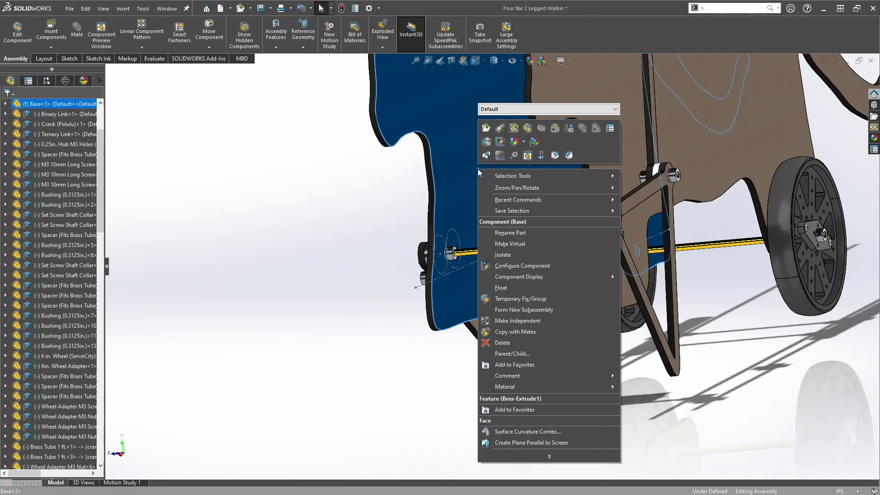
click(501, 289)
click(531, 232)
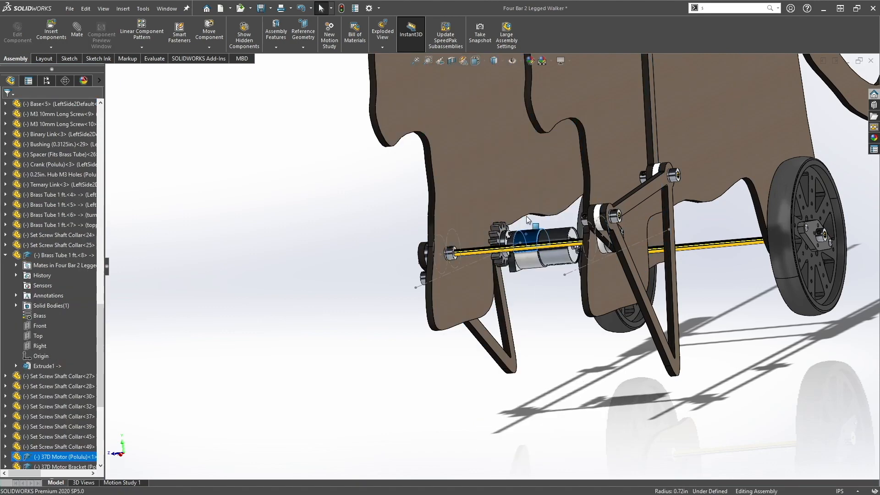
mouse_move(522, 205)
middle_down()
mouse_move(507, 220)
mouse_move(522, 206)
mouse_move(506, 206)
middle_up()
right_click(443, 164)
click(465, 287)
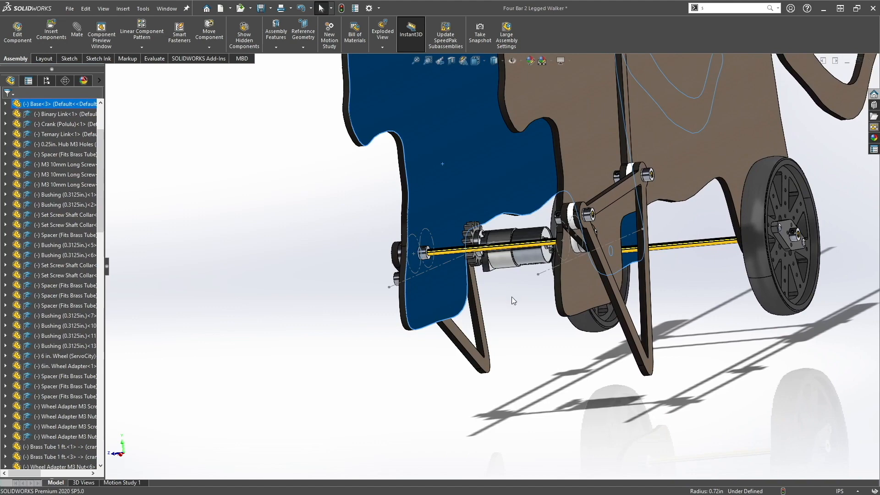
click(512, 300)
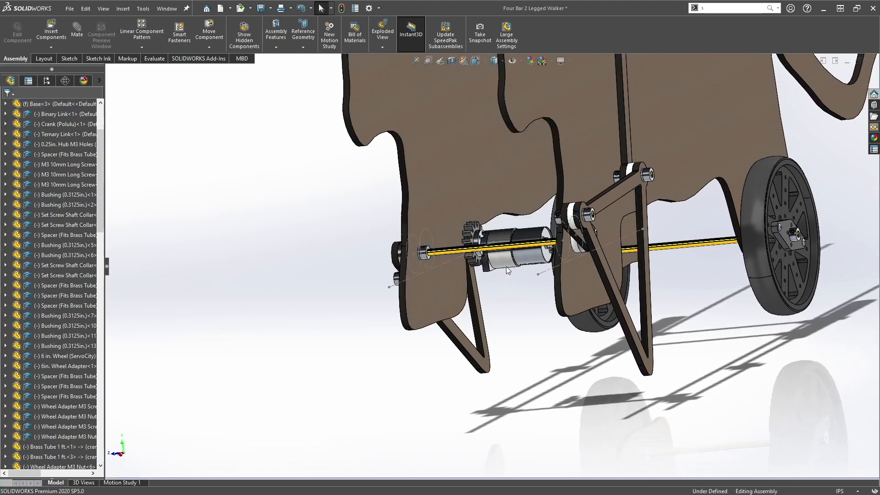
Step: Place a copy of the motor's gear in the open space below the motor
scroll(508, 275, down, 5)
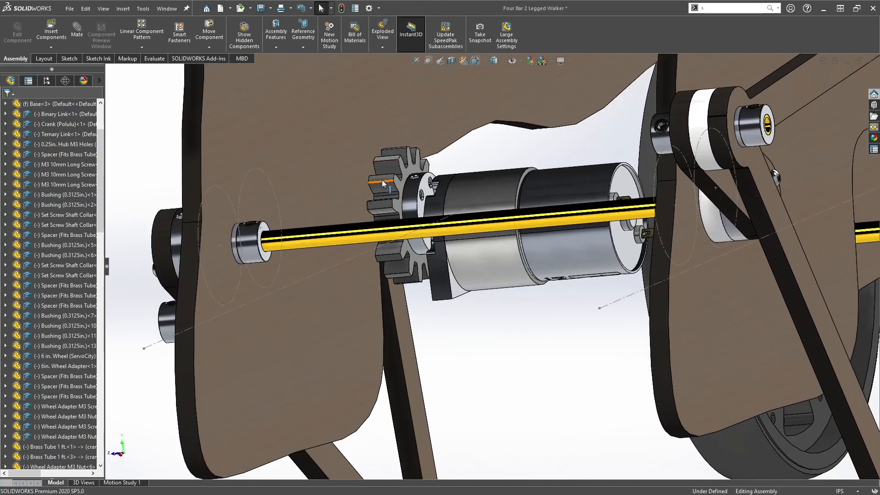
click(383, 181)
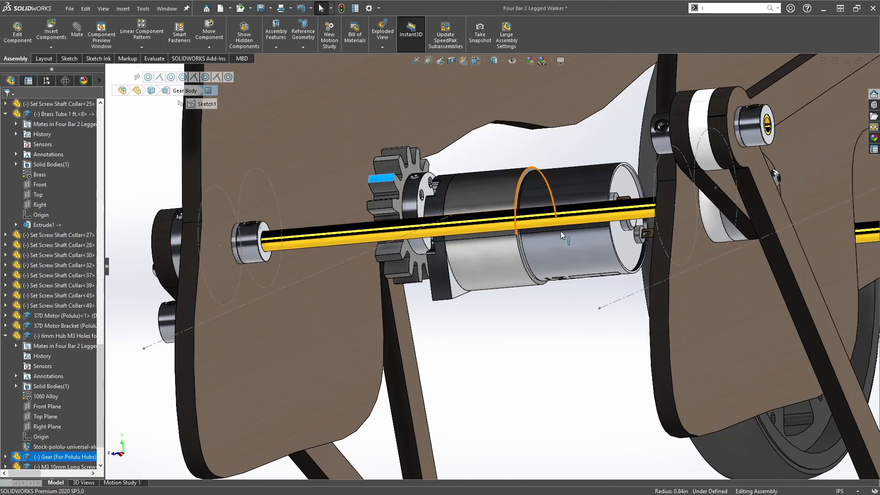
click(637, 212)
click(522, 329)
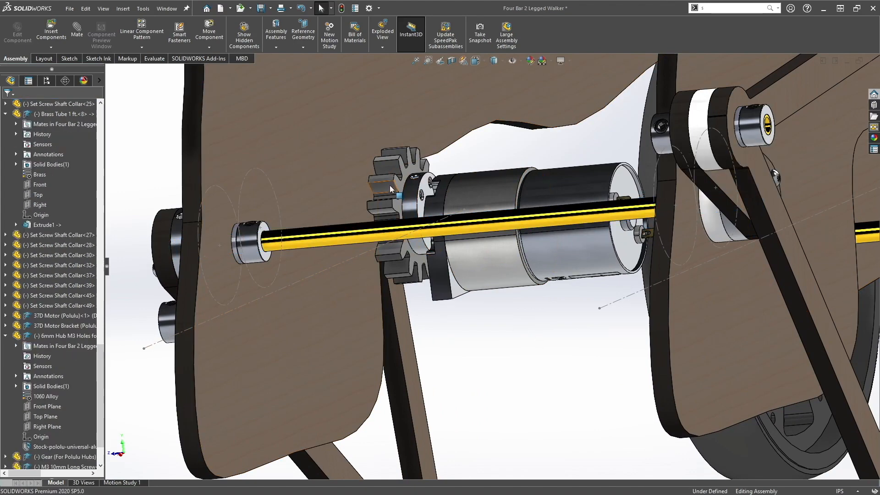
ctrl+drag(390, 186, 479, 395)
click(589, 384)
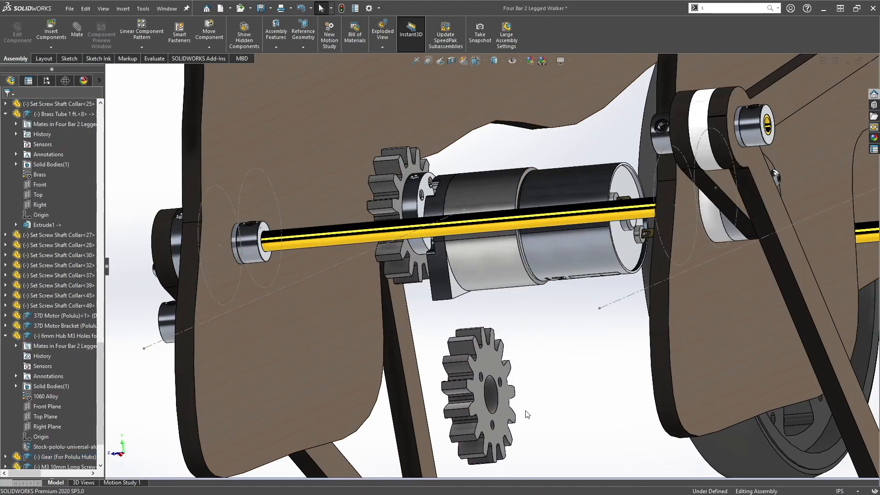
Step: Insert the 0.25in. Hub M3 Holes (Polulu) part from the Hubs (Polulu) template folder beside the copied gear
click(414, 205)
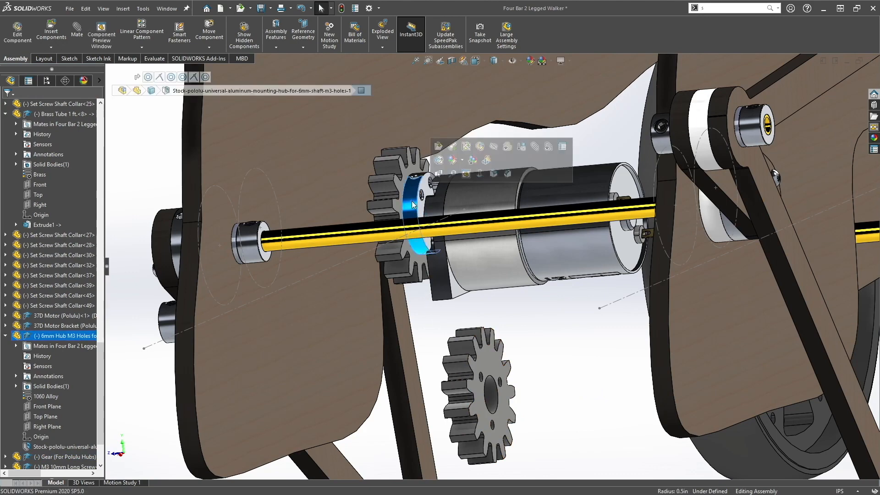
click(492, 395)
drag(514, 3, 679, 74)
drag(594, 66, 671, 67)
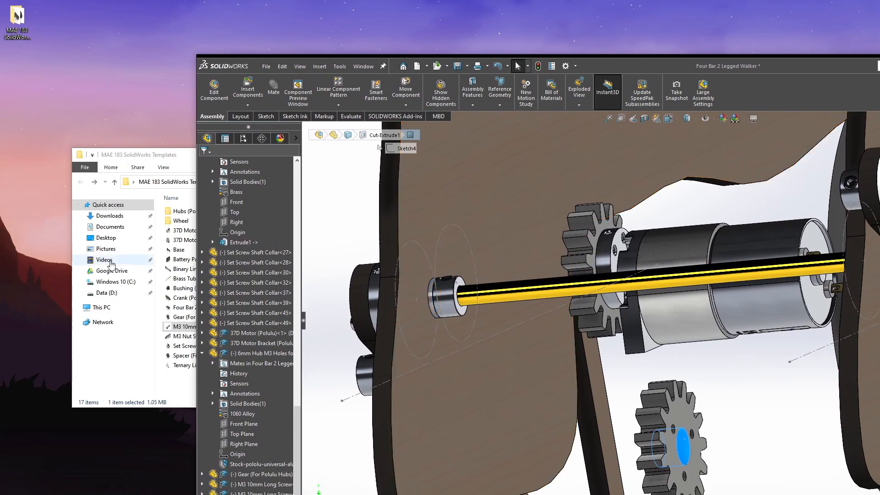
double_click(178, 213)
click(181, 214)
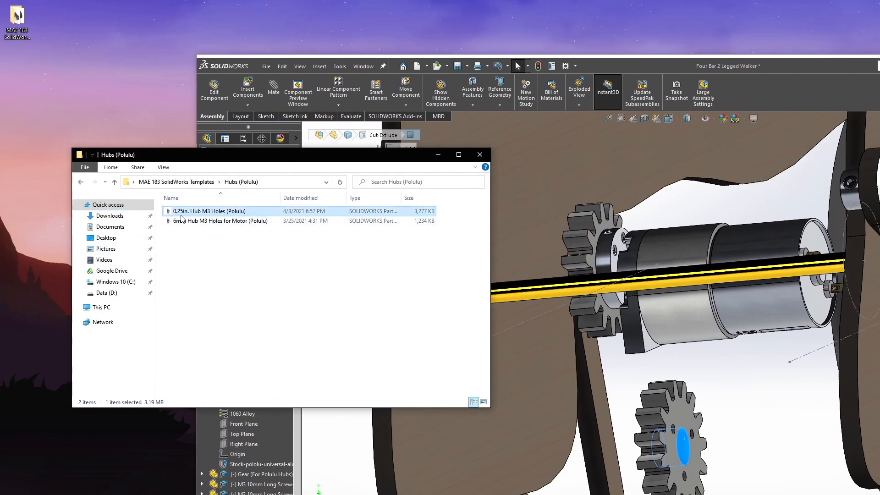
drag(626, 376, 742, 410)
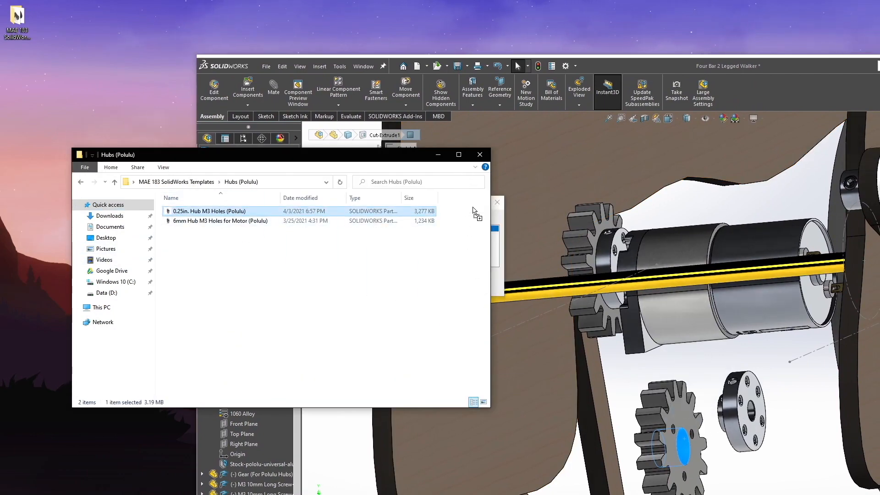
click(419, 285)
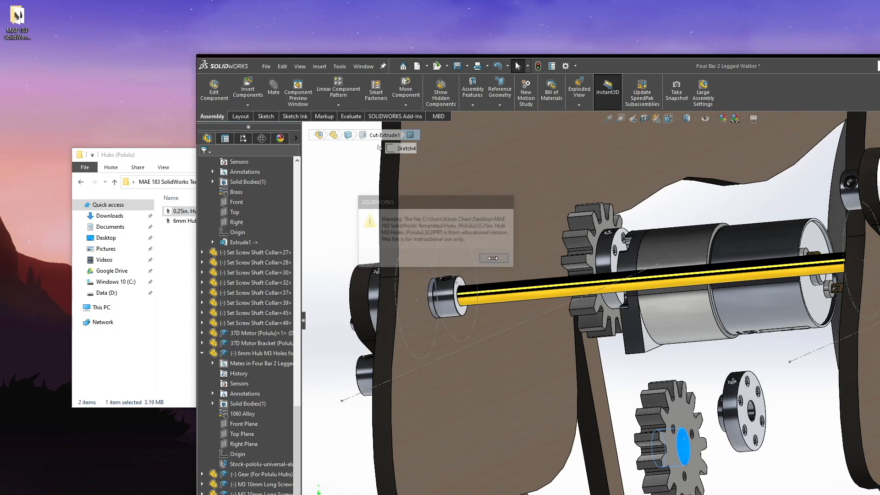
click(185, 255)
click(479, 154)
drag(615, 72, 529, 0)
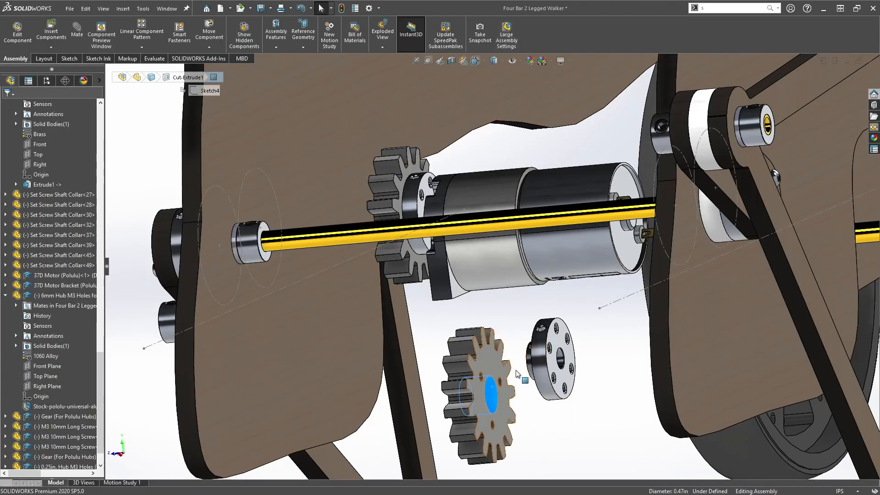
Step: Move the 0.25in. hub next to the copied gear, using the motor's gear and hub as reference
drag(541, 352, 504, 406)
click(411, 195)
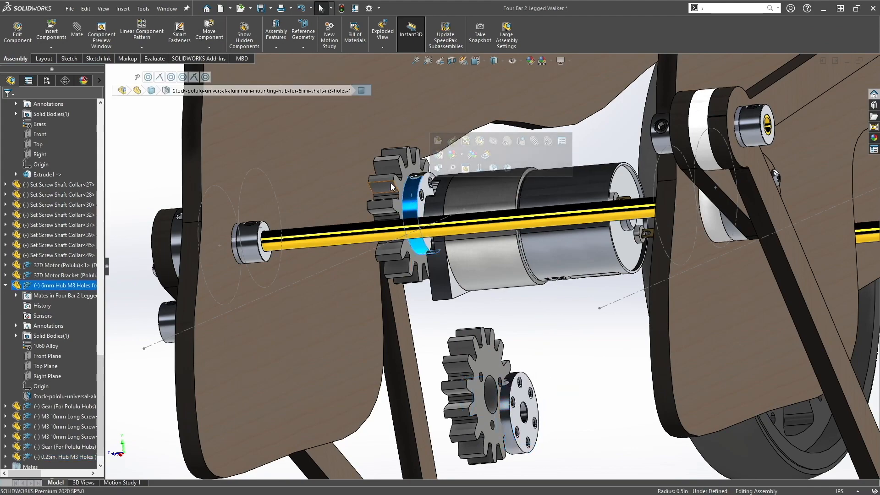
click(391, 186)
middle_drag(392, 188, 354, 204)
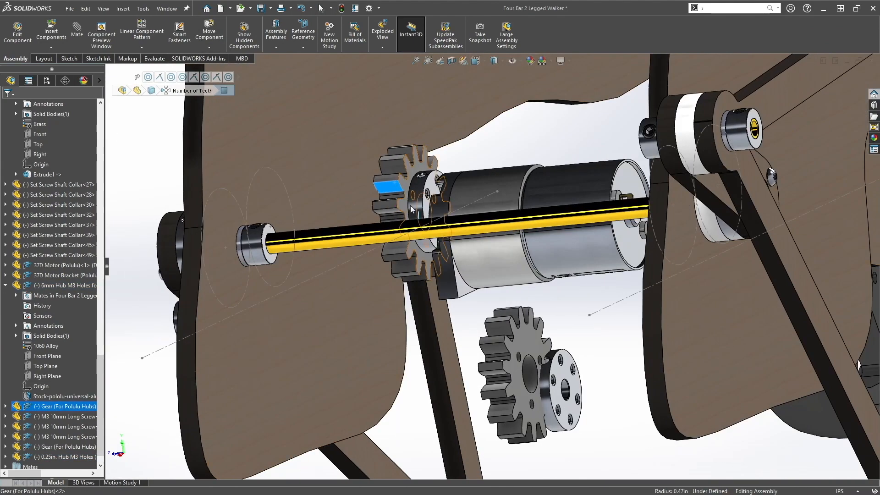
click(419, 190)
scroll(612, 444, down, 5)
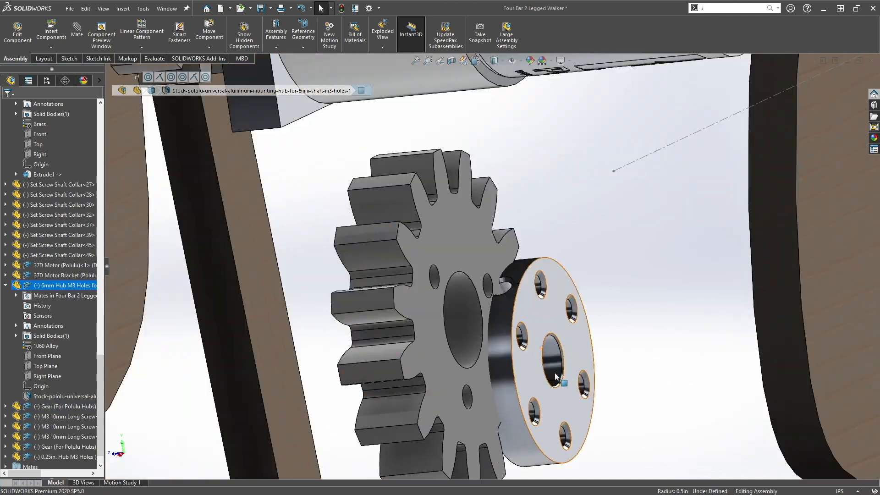
click(574, 362)
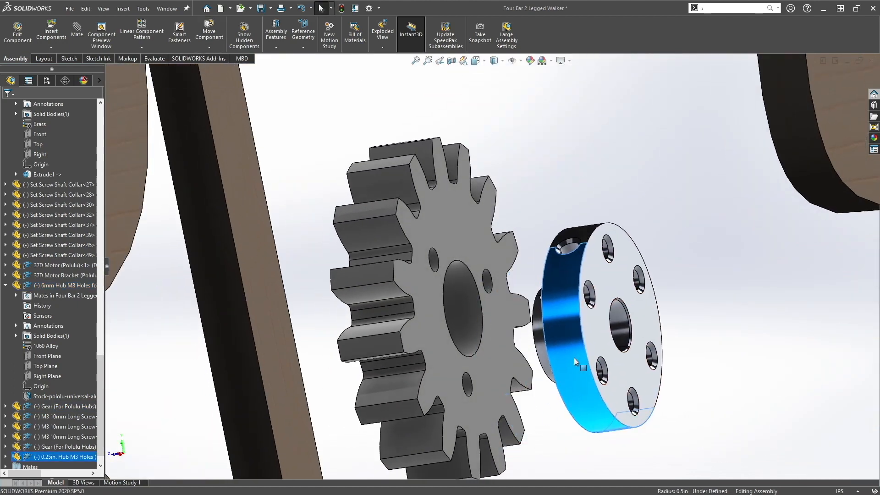
Step: Mate the 0.25in. hub's boss concentric with the copied gear's center bore and its flange coincident with the gear face
click(541, 347)
alt+drag(542, 345, 455, 284)
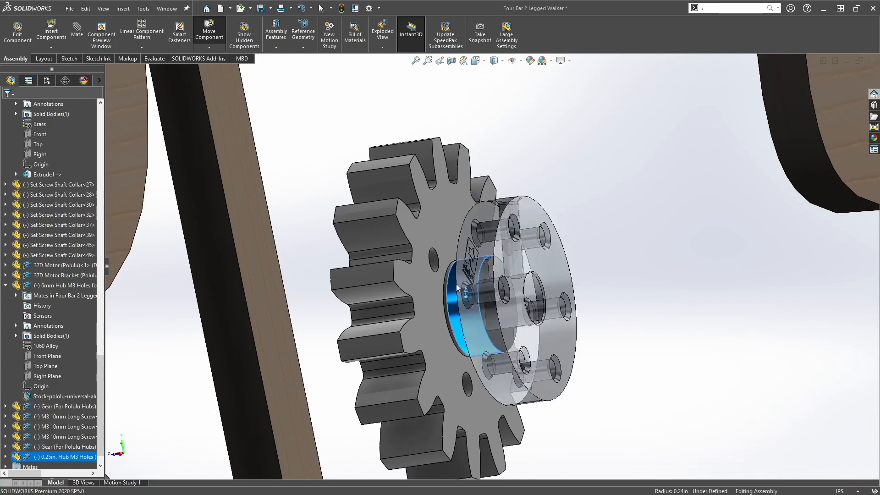
alt+drag(542, 278, 543, 277)
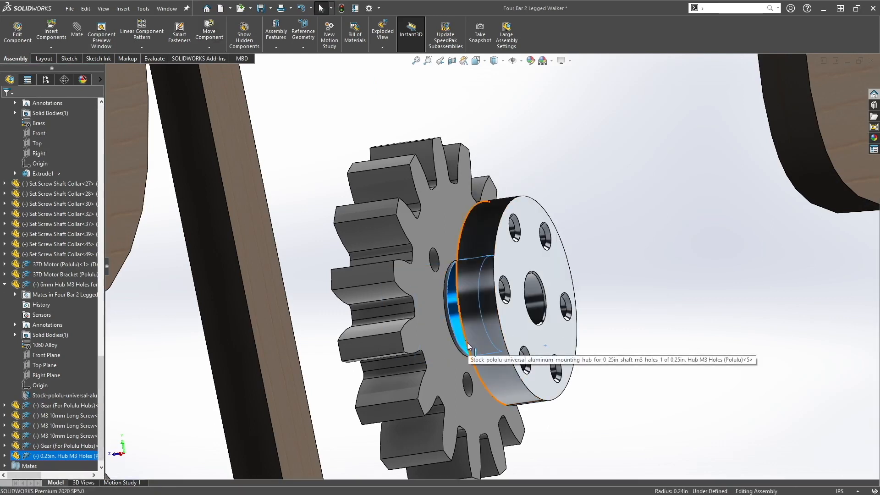
alt+drag(467, 342, 437, 350)
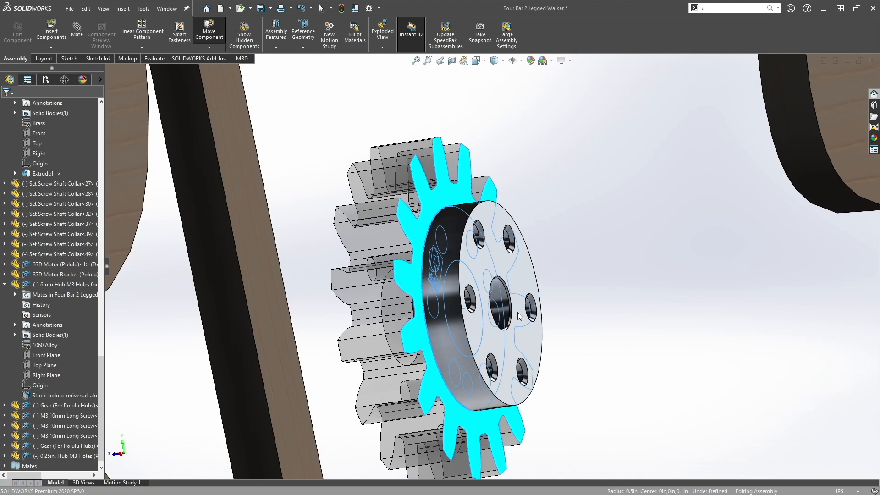
Step: Mate one of the 0.25in. hub's screw holes concentric with a screw hole in the copied gear
middle_drag(558, 303, 474, 277)
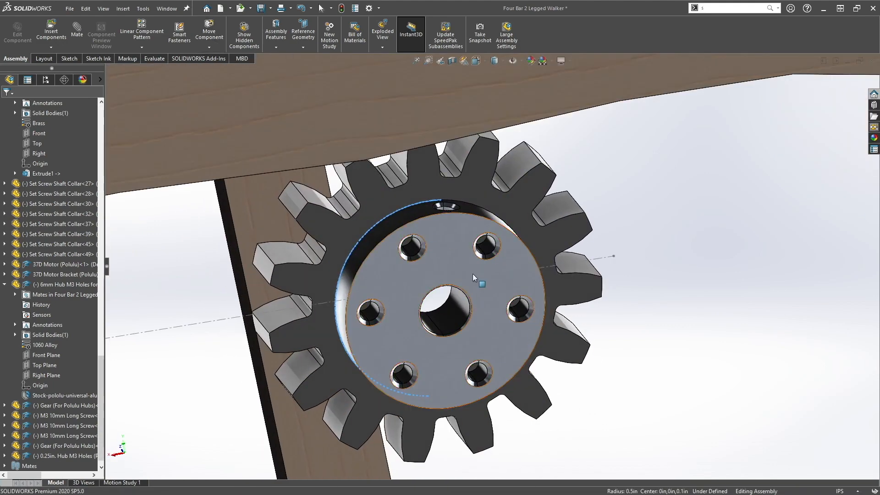
click(474, 277)
click(438, 249)
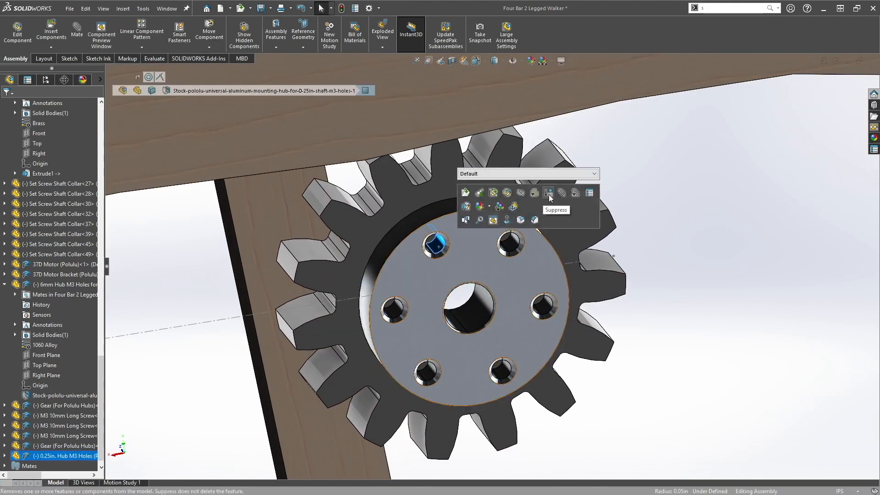
key(m)
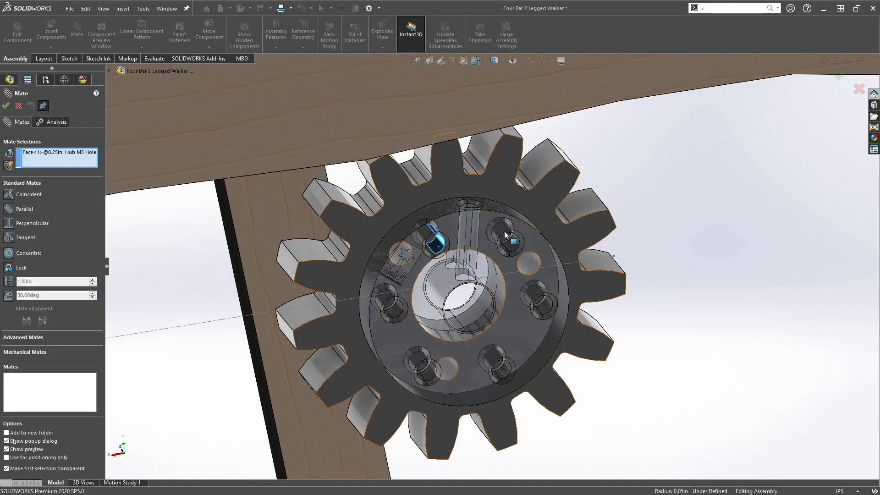
click(530, 261)
click(677, 341)
middle_drag(453, 300, 545, 298)
scroll(533, 325, up, 5)
click(6, 105)
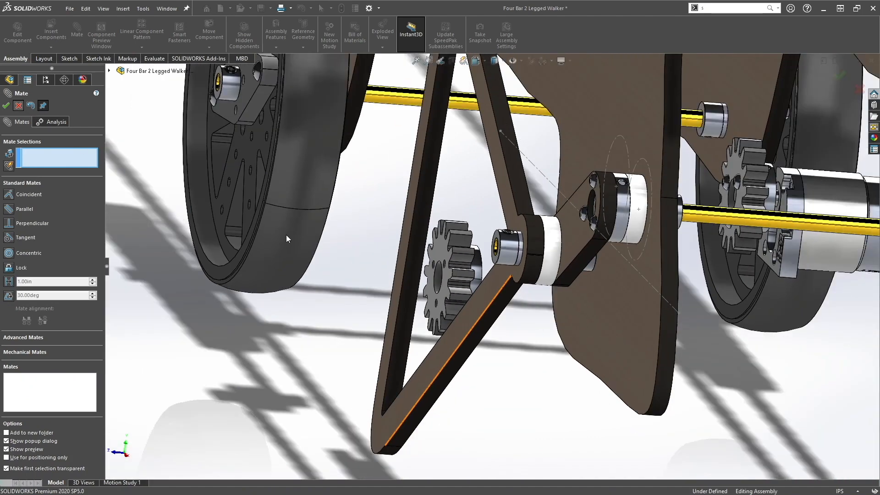
Step: Move the copied gear with its hub away from the leg linkage into the open space below the motor
drag(439, 262, 774, 371)
scroll(774, 369, down, 4)
middle_drag(726, 332, 709, 317)
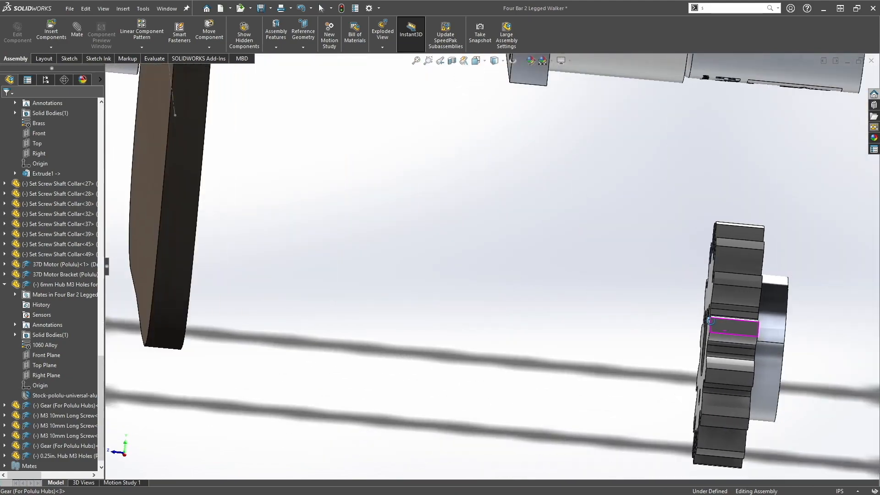
Step: Start Copy with Mates for one of the M3 10mm long screws on the motor's gear and proceed to its mate references
scroll(720, 299, up, 5)
middle_drag(588, 294, 573, 280)
right_drag(591, 293, 628, 316)
click(546, 162)
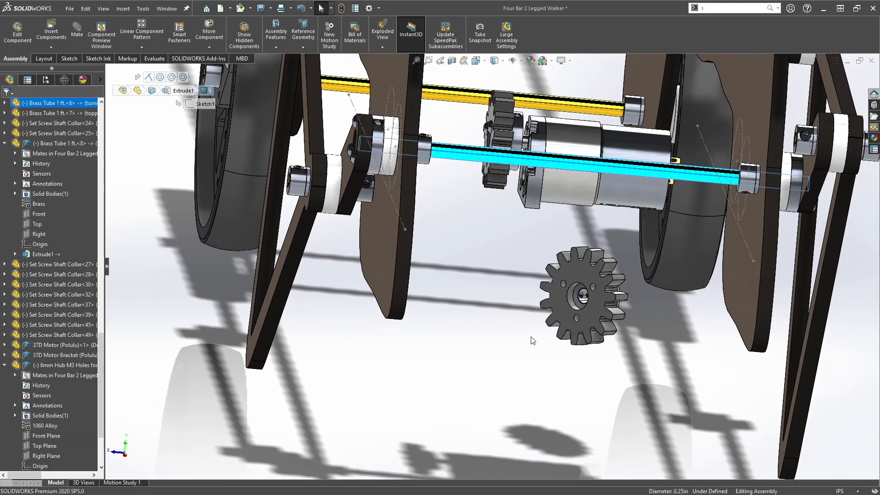
scroll(582, 295, down, 2)
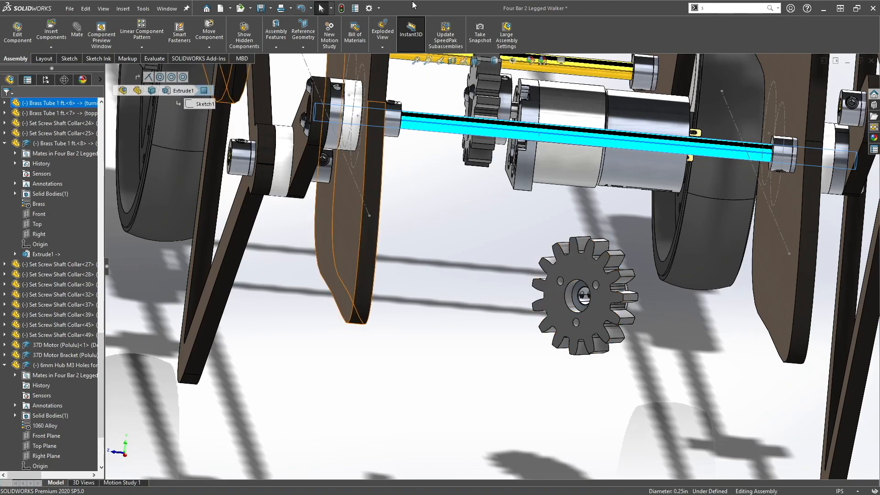
scroll(474, 95, down, 3)
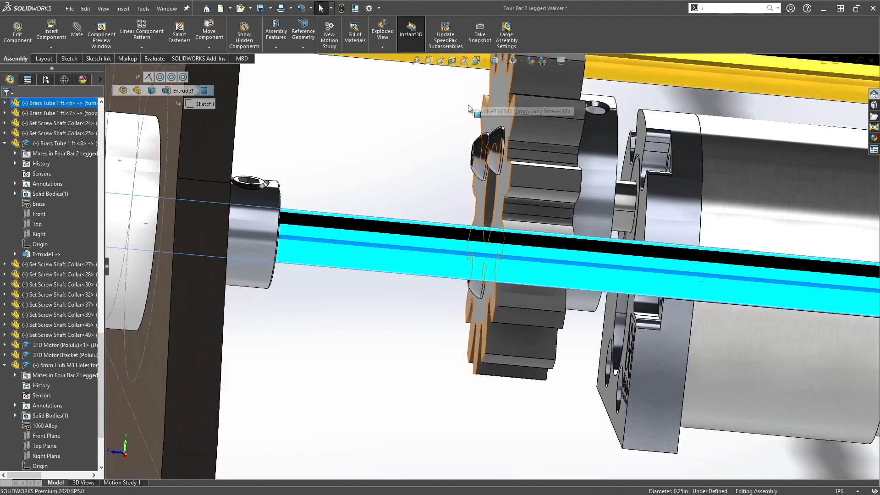
right_click(477, 160)
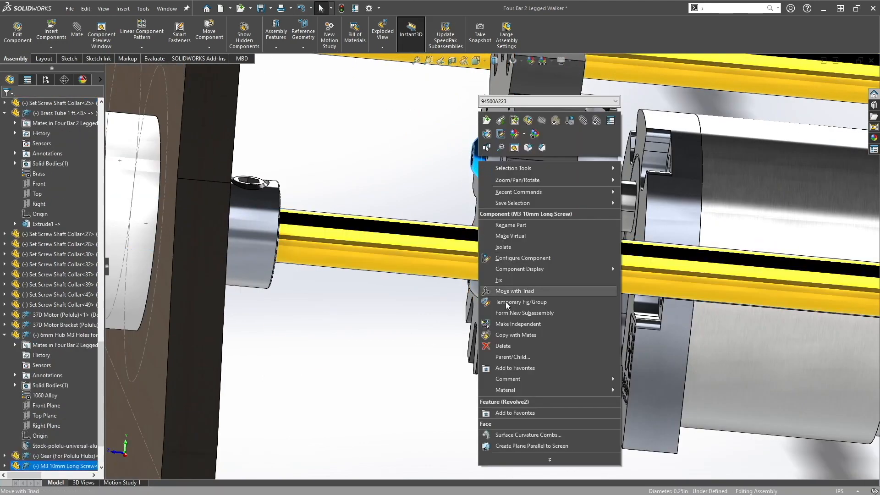
click(519, 335)
click(100, 105)
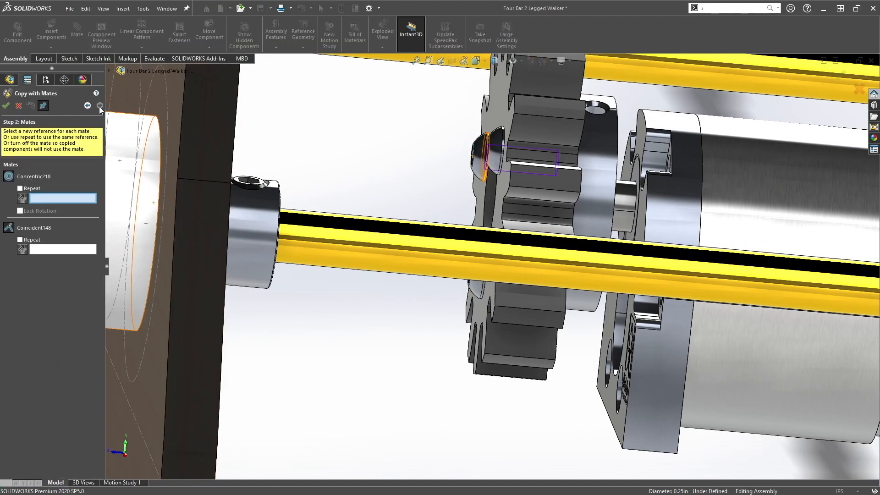
scroll(528, 229, up, 5)
scroll(614, 450, down, 3)
scroll(614, 450, down, 2)
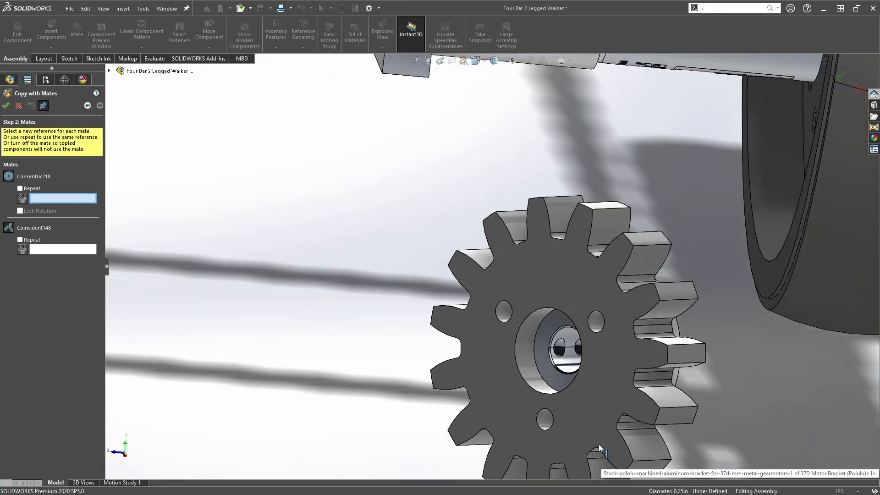
click(502, 309)
right_click(545, 285)
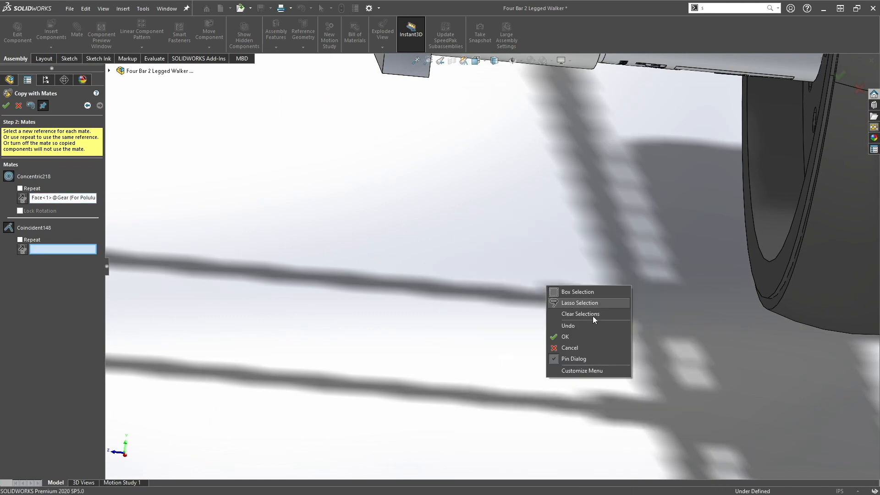
scroll(444, 271, up, 8)
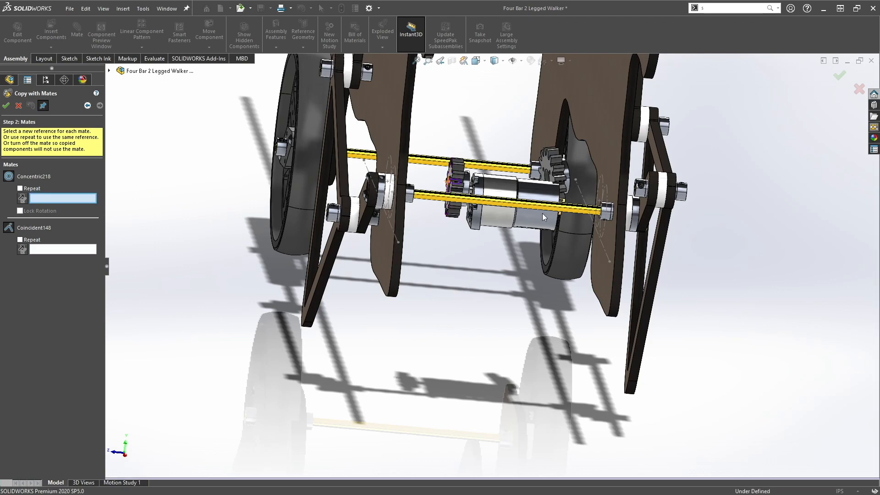
Step: Move the copied gear with its hub back into the open space below the motor
scroll(561, 160, down, 4)
drag(534, 181, 436, 406)
scroll(428, 390, down, 5)
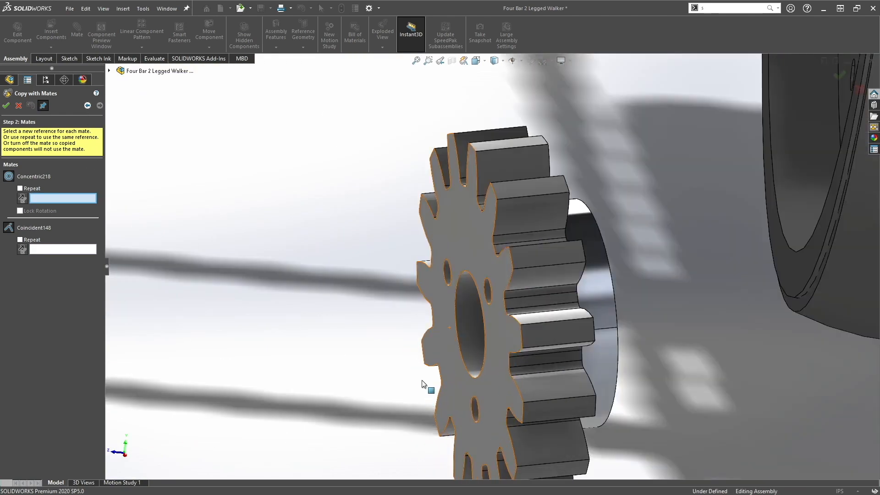
Step: Place the M3 screw copy concentric with one of the copied gear's screw holes and coincident with the gear's outer face
click(448, 273)
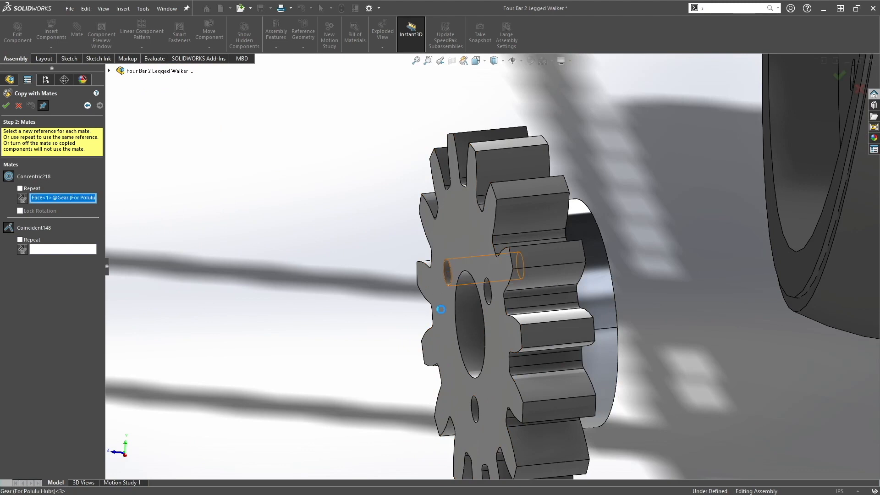
click(443, 308)
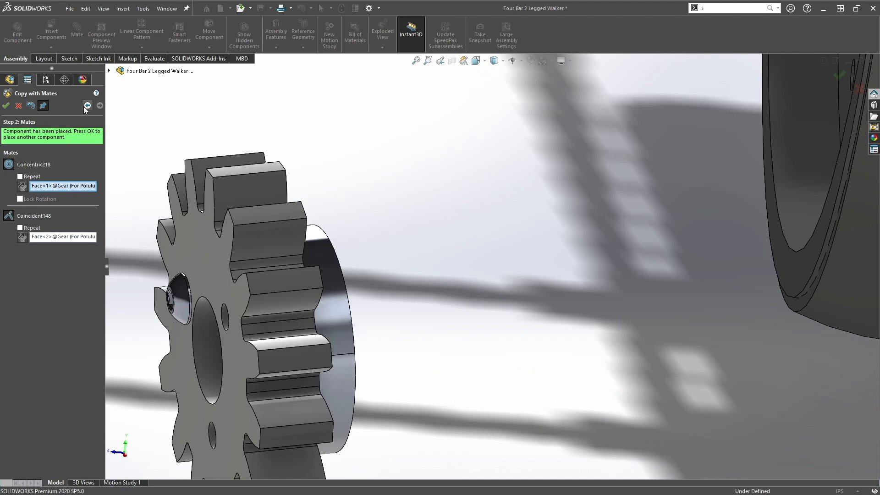
click(6, 106)
scroll(255, 317, up, 3)
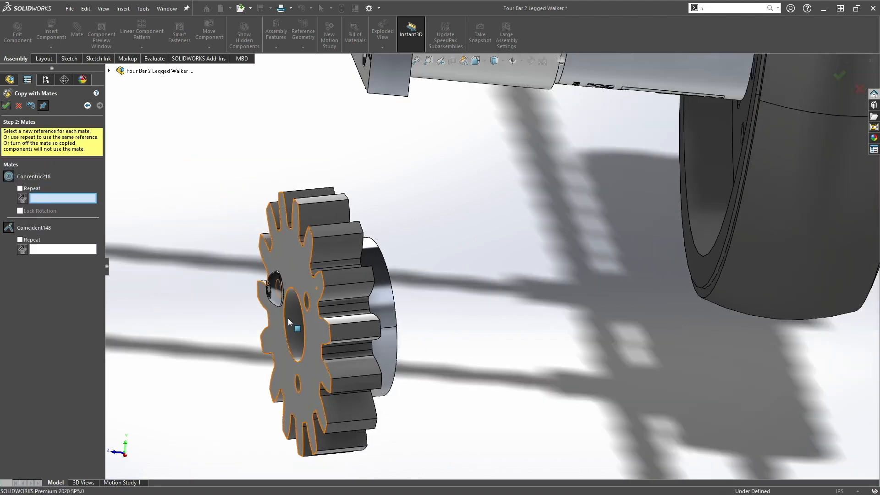
Step: Place screw copies in the gear's two remaining mounting holes, concentric with each hole and coincident with the gear face
scroll(353, 273, down, 4)
click(340, 273)
click(353, 322)
click(333, 440)
click(374, 362)
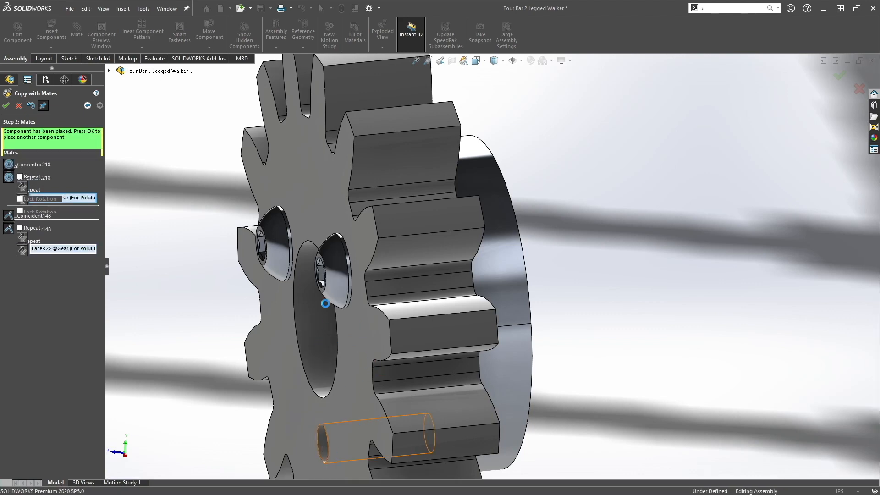
click(19, 106)
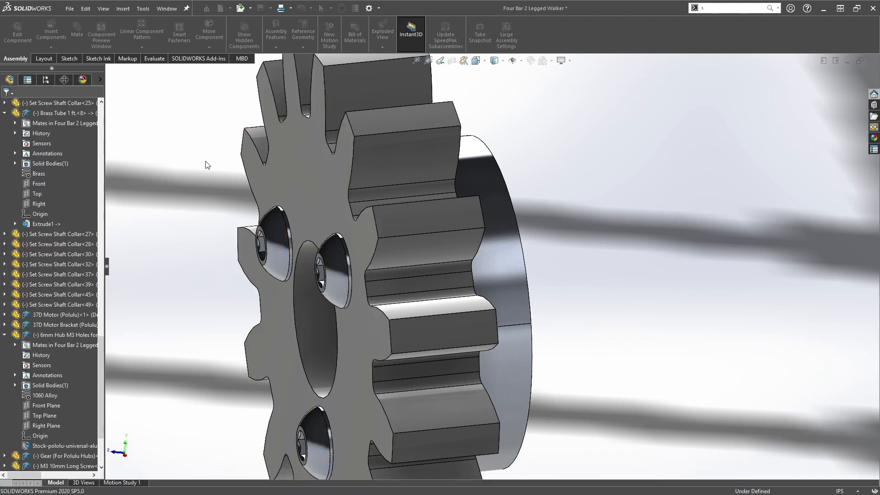
Step: Add a concentric mate between the new gear's center bore and the brass tube beside the motor
scroll(384, 251, up, 6)
mouse_move(470, 298)
right_down()
mouse_move(520, 261)
mouse_move(558, 281)
mouse_move(505, 301)
right_up()
click(428, 278)
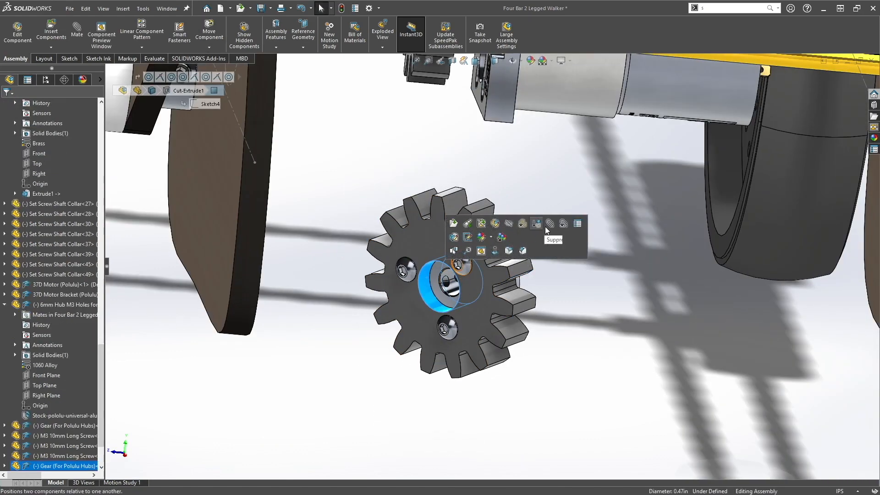
key(m)
scroll(518, 142, up, 4)
scroll(518, 141, down, 4)
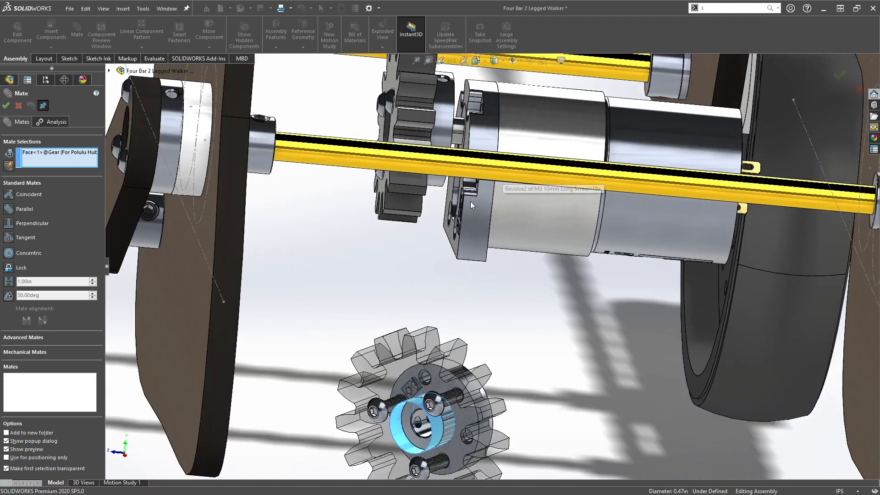
click(331, 155)
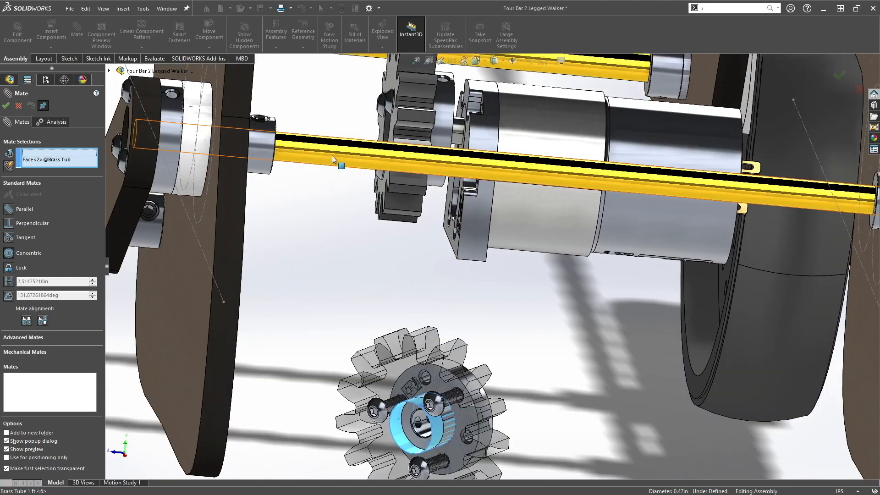
right_click(186, 213)
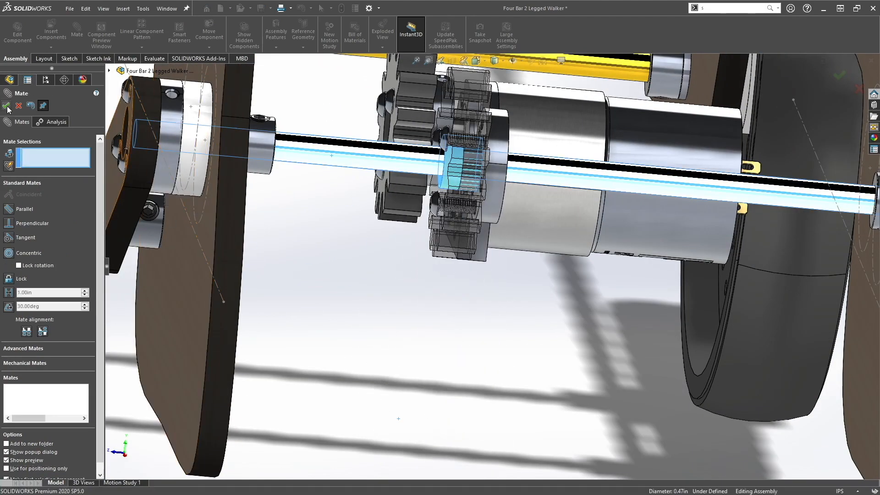
Step: Add a coincident mate between the outer faces of the tube gear and the motor gear, and finish mating
middle_drag(387, 239, 447, 119)
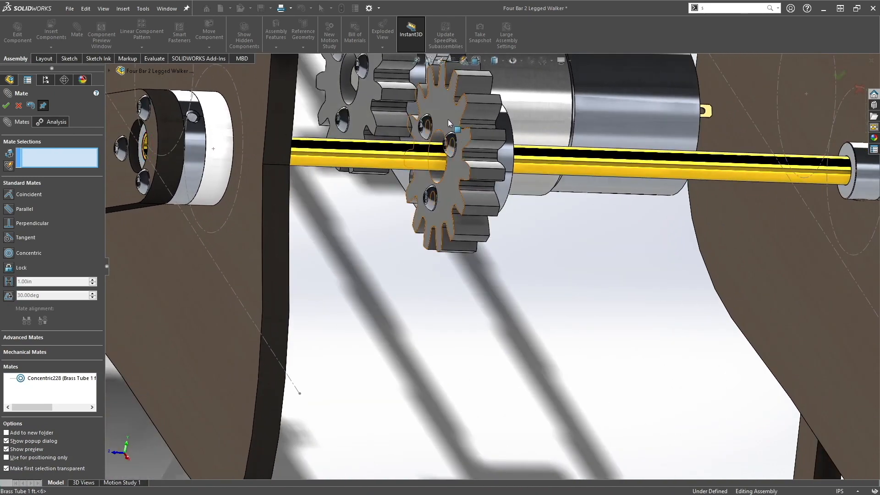
click(440, 107)
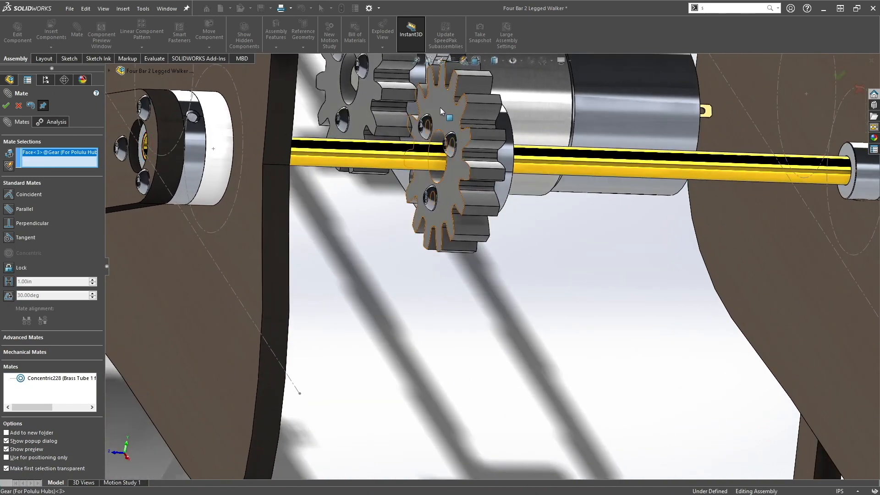
click(366, 94)
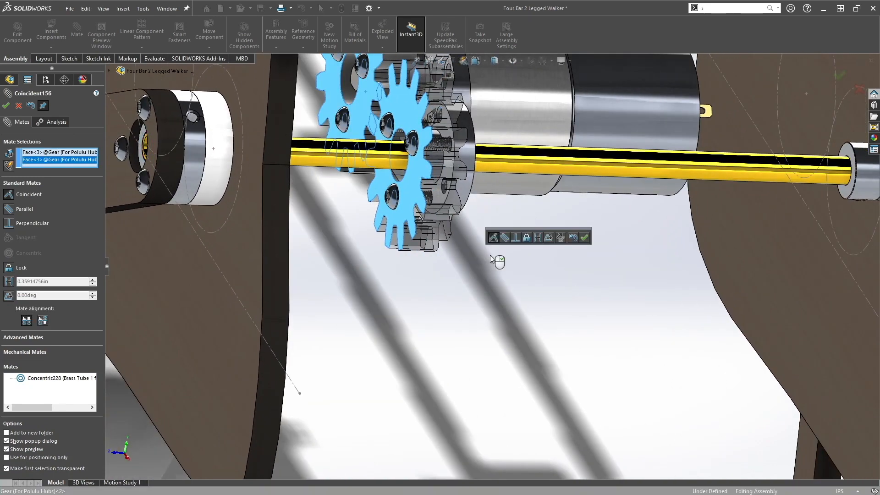
click(586, 239)
middle_drag(586, 242, 440, 218)
drag(407, 120, 411, 161)
scroll(408, 236, up, 6)
middle_drag(409, 238, 479, 243)
scroll(405, 349, up, 3)
middle_drag(407, 353, 379, 372)
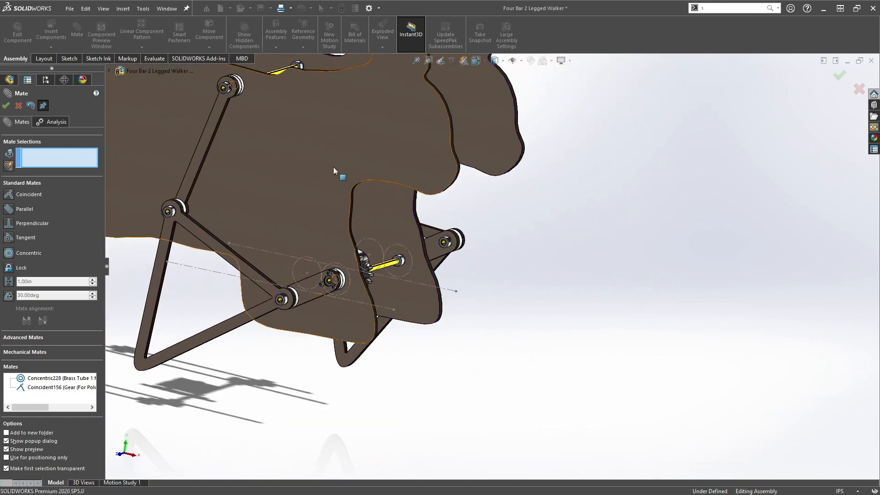
click(20, 108)
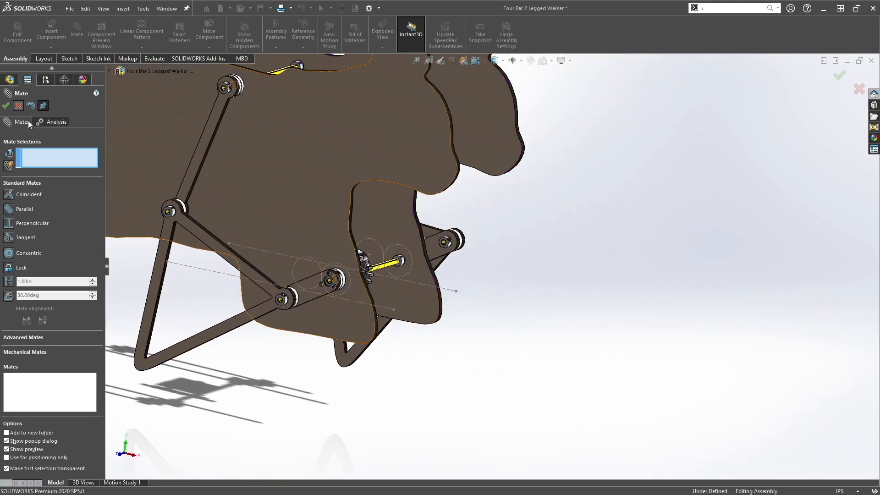
Step: Hide the near body panel and the crank so both meshing gears are exposed
scroll(294, 309, down, 2)
scroll(294, 309, down, 3)
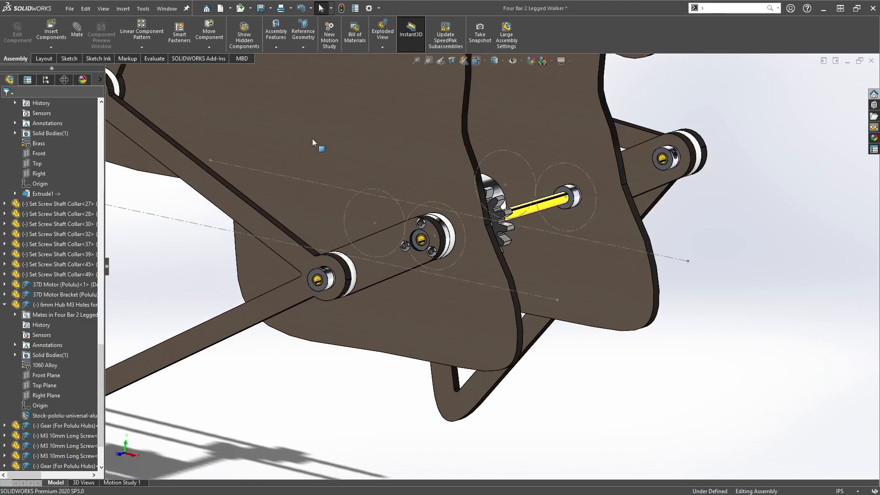
key(Tab)
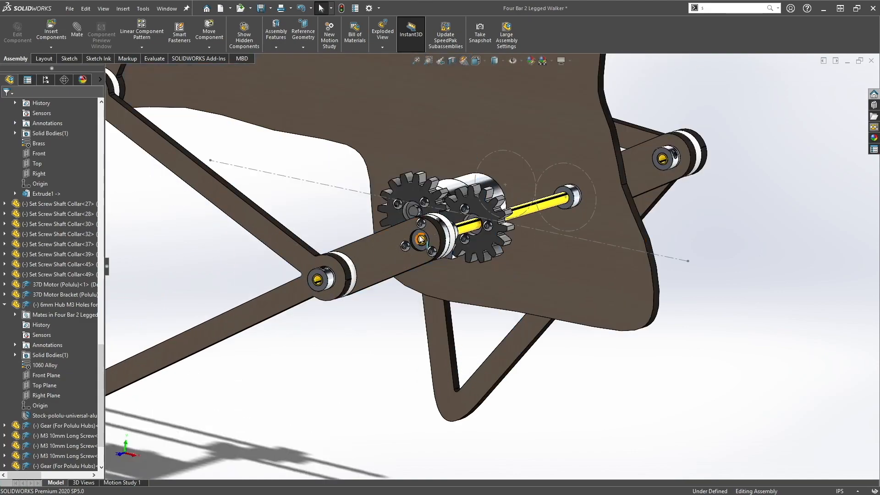
scroll(402, 234, down, 4)
mouse_move(387, 236)
middle_down()
mouse_move(410, 243)
mouse_move(385, 235)
middle_up()
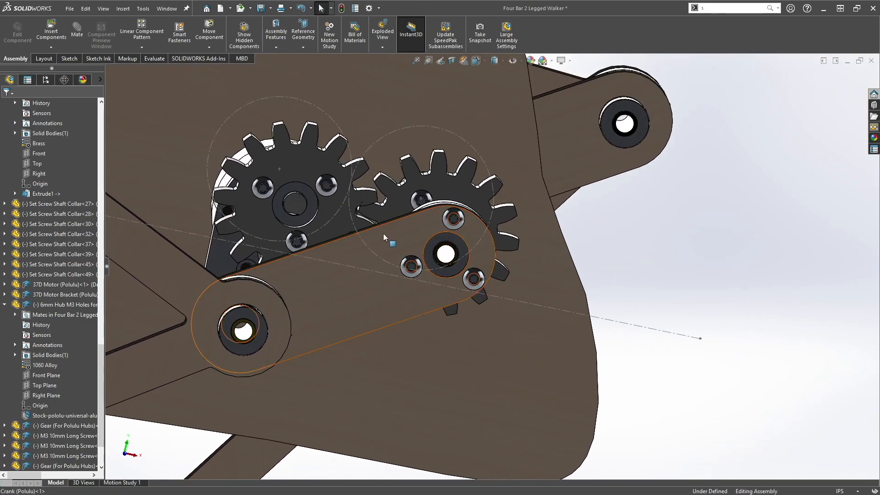
key(Tab)
scroll(405, 230, down, 4)
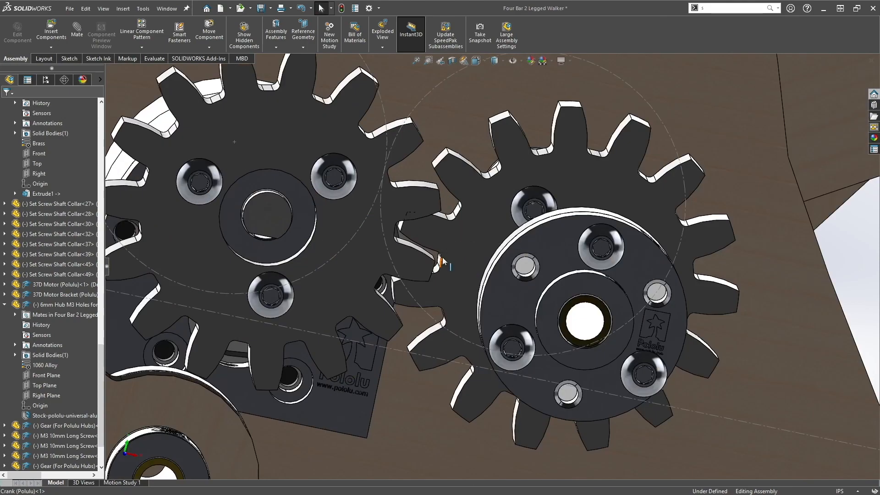
Step: Switch to the front view and rotate the tube gear until its teeth sit between the motor gear's teeth
key(ctrl+1)
scroll(642, 286, down, 10)
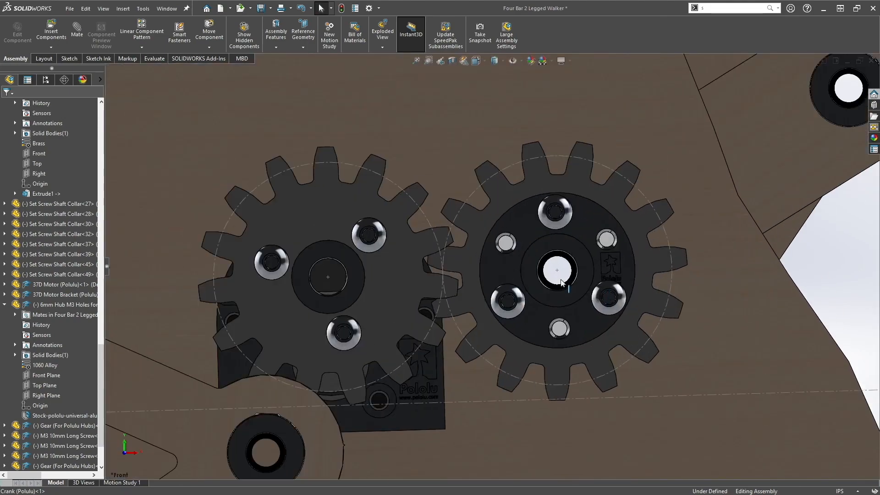
scroll(452, 264, down, 3)
click(461, 264)
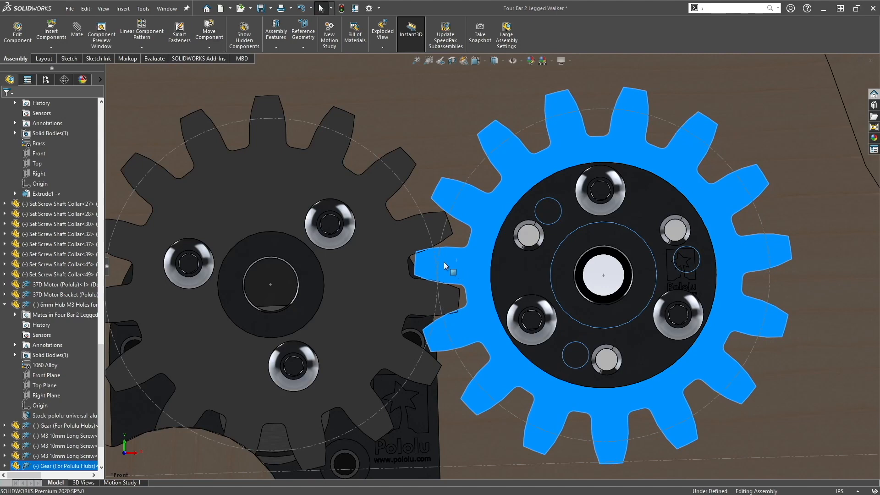
scroll(444, 262, down, 5)
drag(476, 248, 407, 238)
drag(411, 276, 399, 248)
mouse_move(486, 252)
mouse_down()
mouse_move(495, 279)
mouse_move(489, 268)
mouse_up()
scroll(488, 266, up, 5)
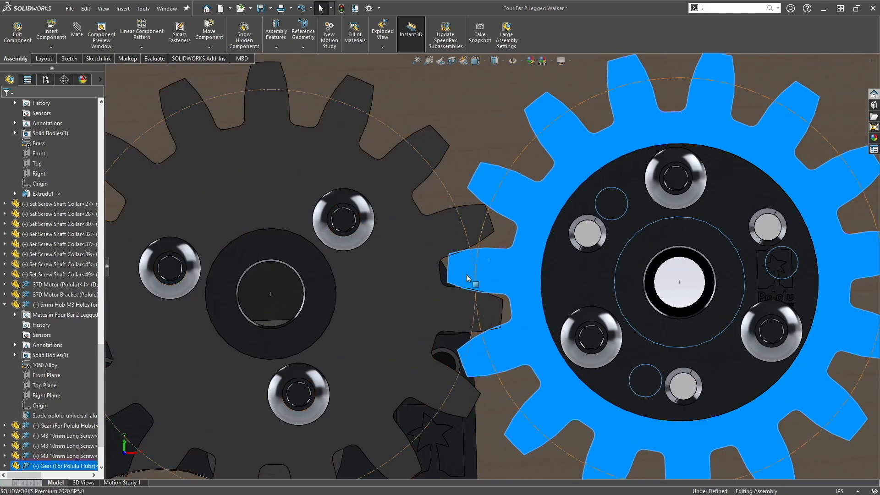
Step: Select the pitch circle around the motor gear and pick its sketch, Sketch3, among the Base part's features
scroll(469, 291, up, 4)
scroll(465, 231, down, 5)
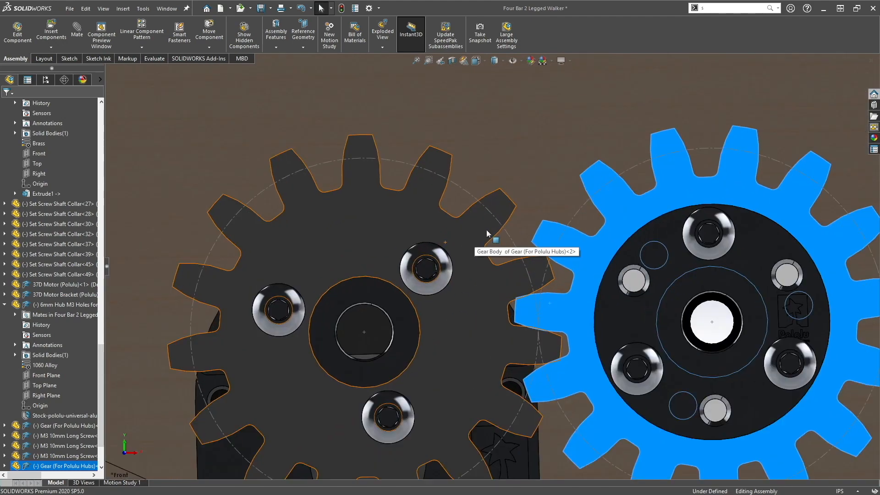
click(506, 232)
scroll(490, 265, up, 3)
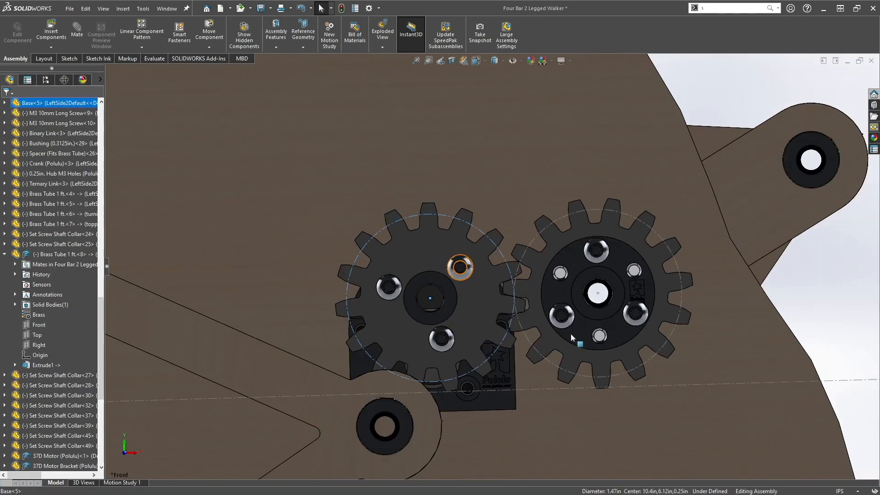
click(5, 102)
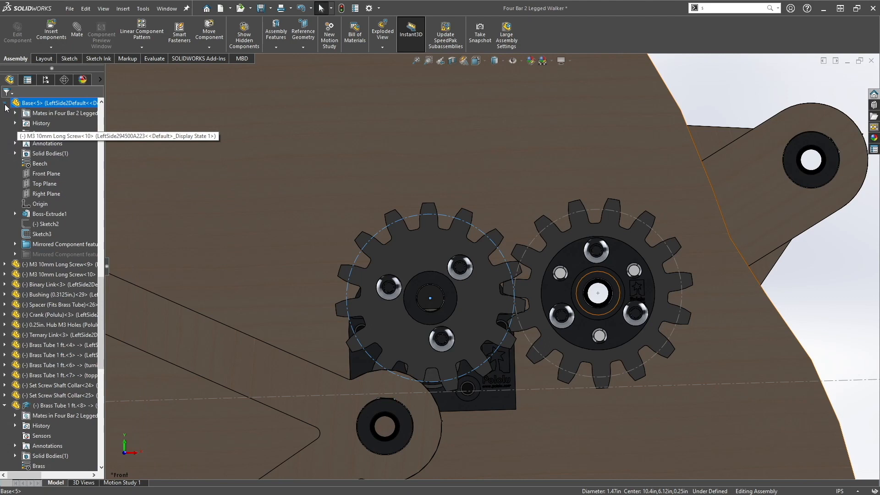
click(35, 232)
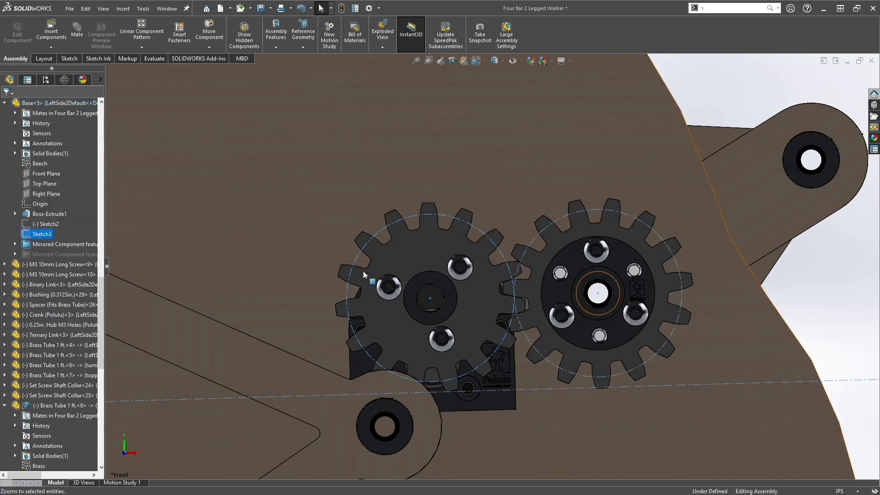
click(41, 235)
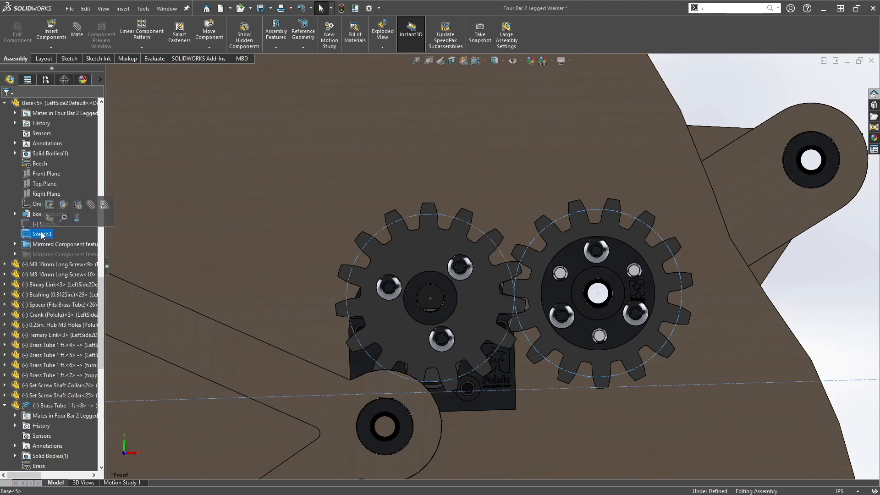
Step: Open the Base part's pitch circle sketch for editing within the assembly
scroll(138, 287, up, 8)
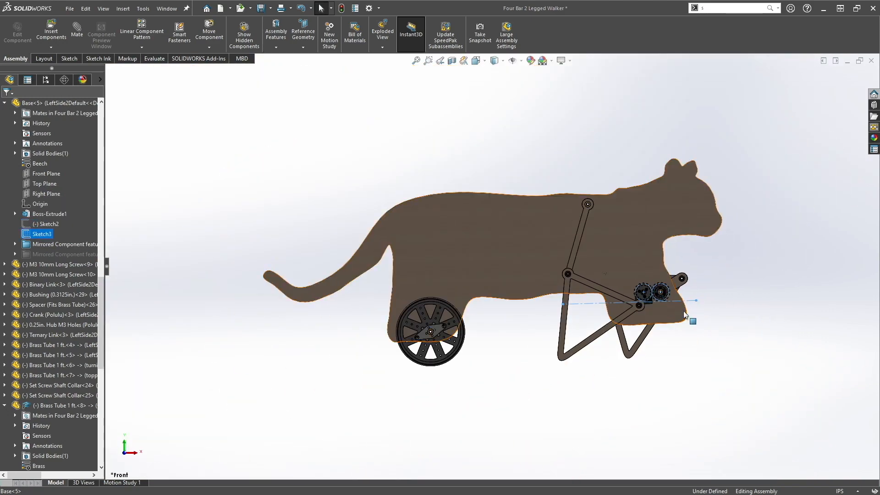
scroll(577, 274, down, 3)
scroll(577, 274, down, 6)
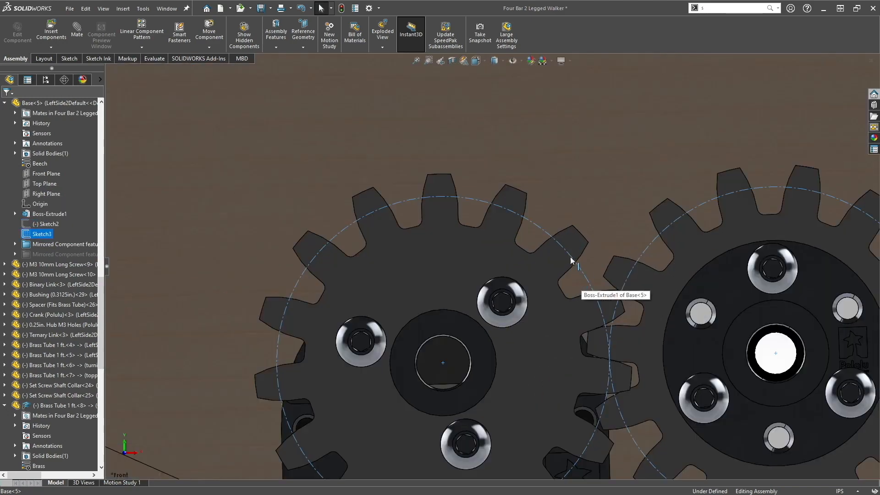
click(546, 230)
click(574, 195)
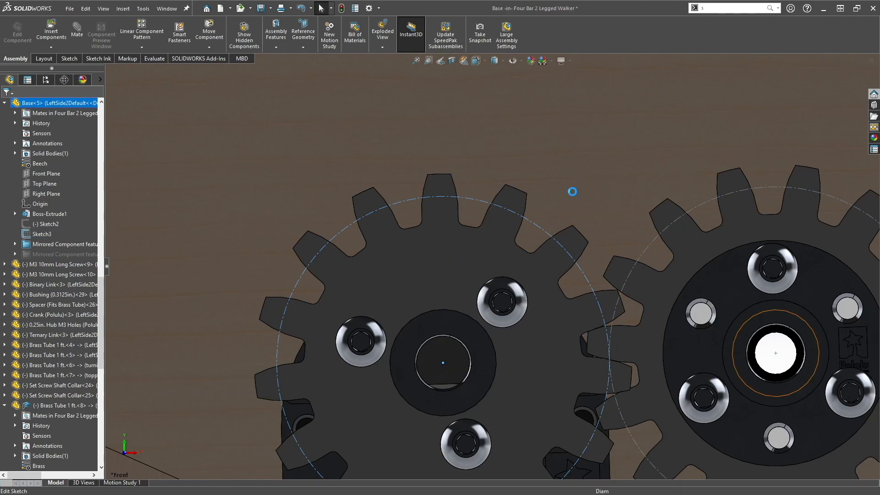
scroll(644, 298, down, 5)
scroll(632, 285, down, 4)
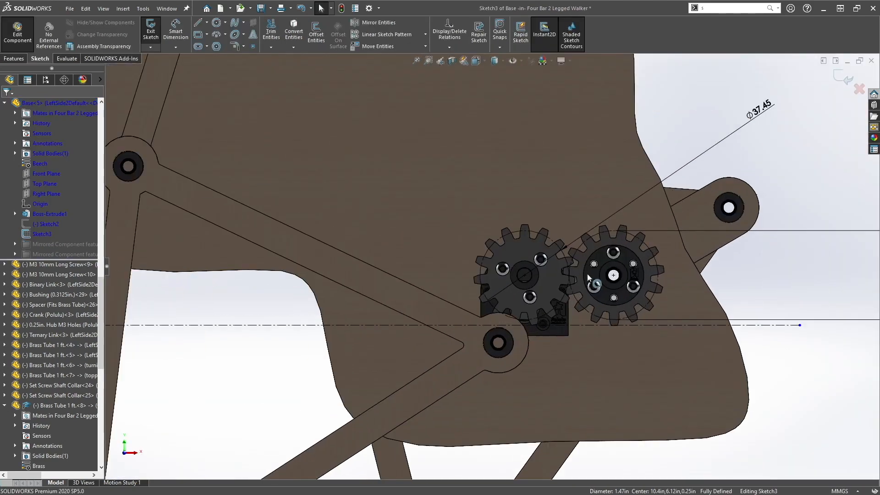
Step: Set the pitch circle diameter to 37 mm, rebuild the assembly and dismiss the error report
click(700, 161)
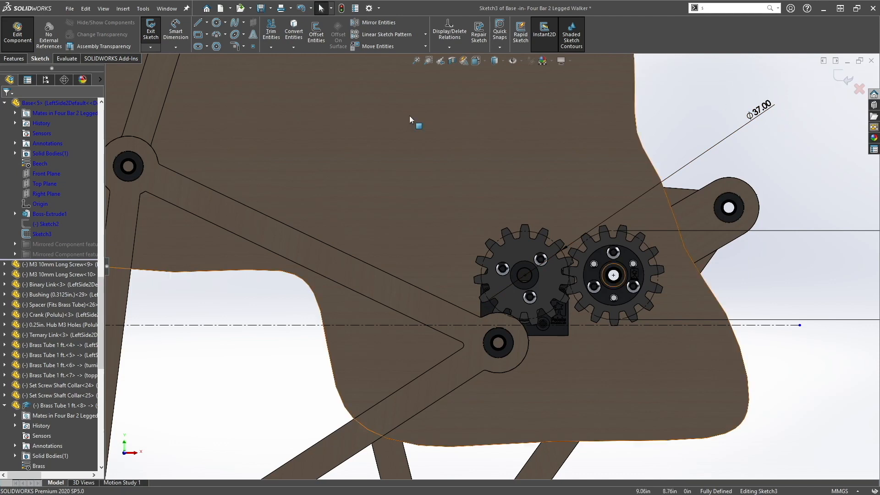
click(338, 10)
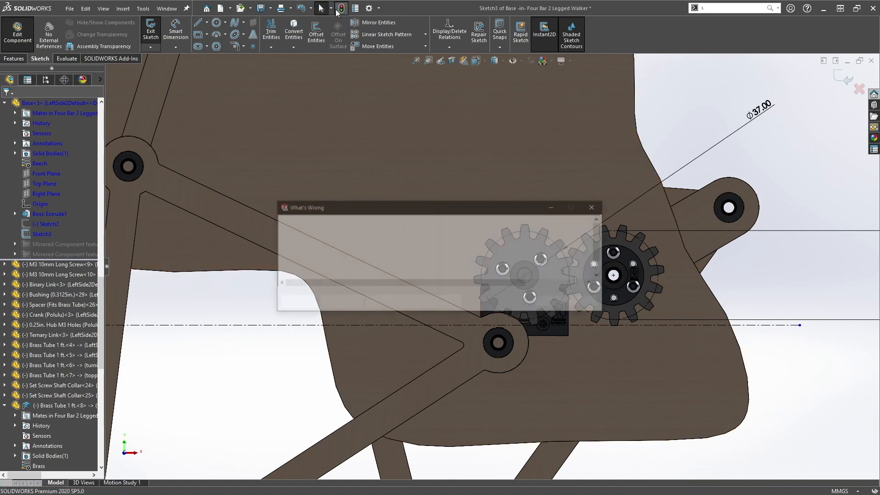
click(596, 207)
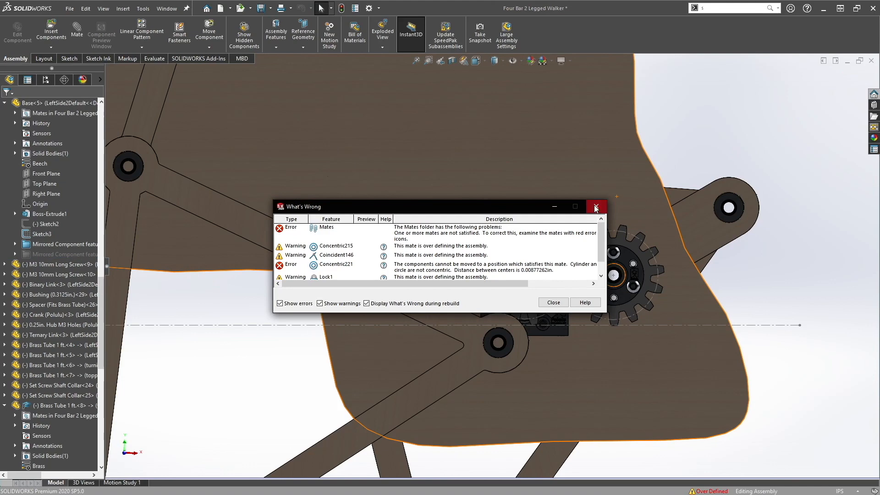
click(596, 207)
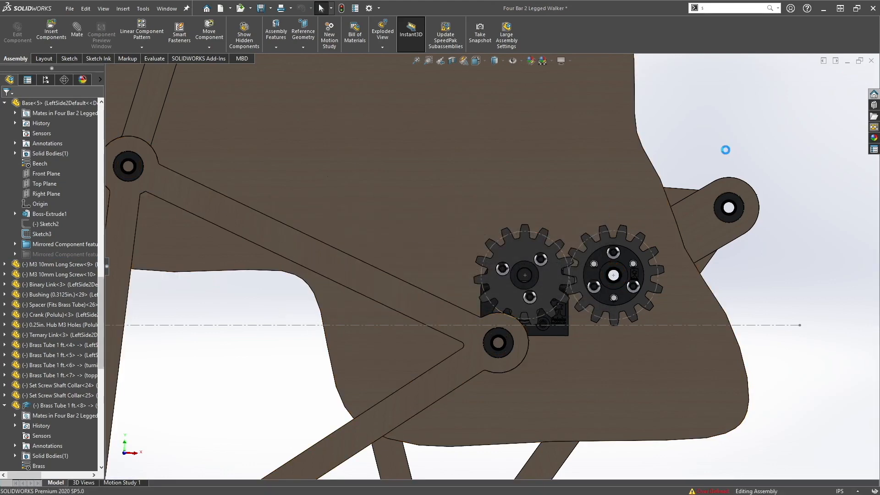
click(597, 207)
Step: Inspect the entities used by the 6mm hub's Concentric221 mate and close its definition without changes
scroll(577, 271, down, 7)
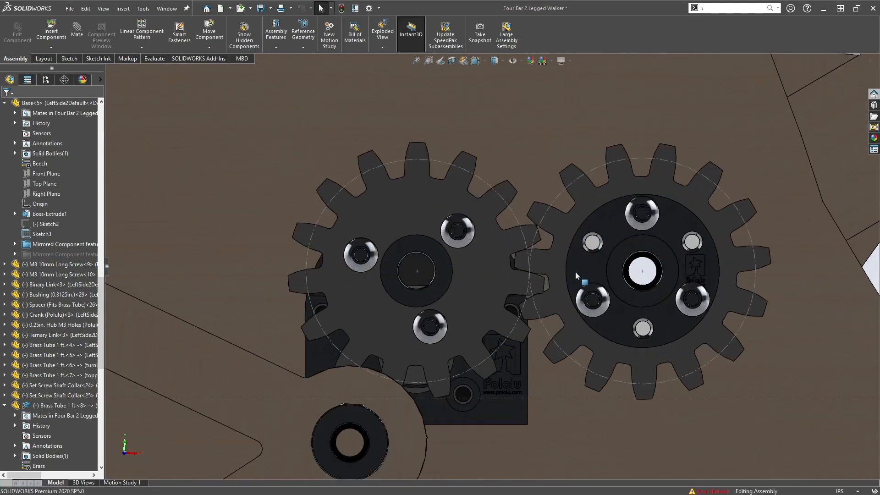
scroll(485, 268, up, 5)
scroll(50, 247, down, 10)
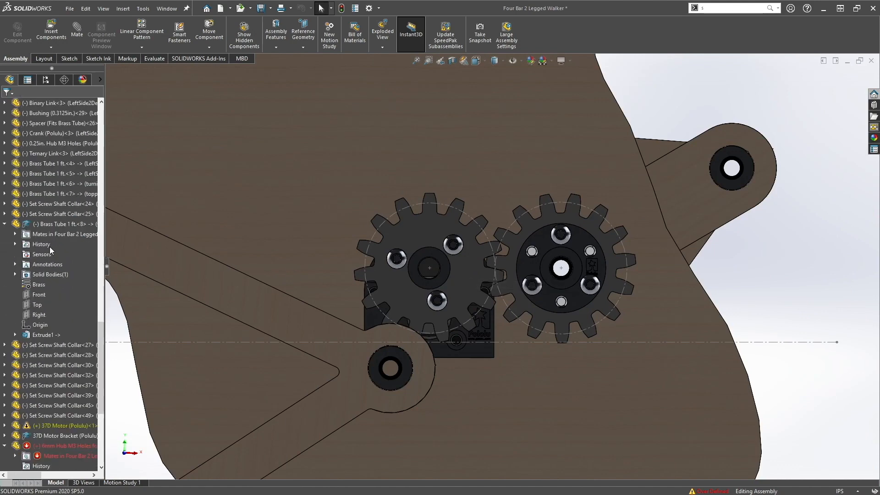
scroll(51, 250, down, 3)
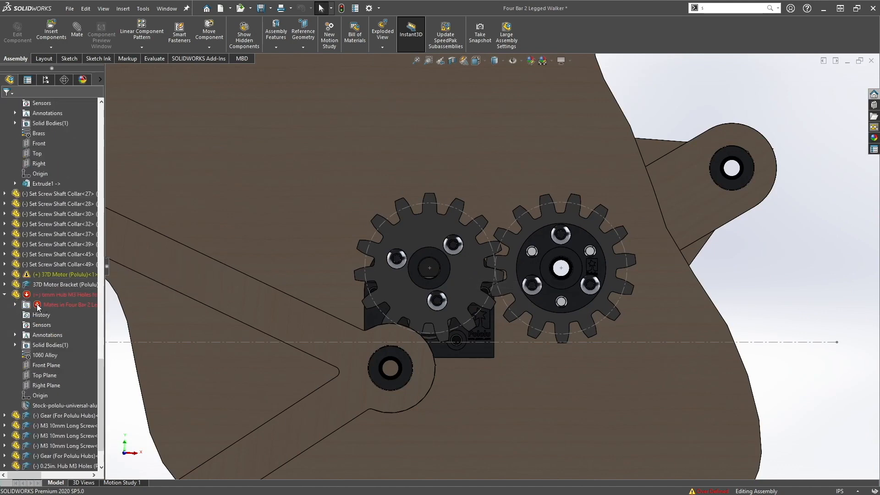
click(16, 305)
click(60, 366)
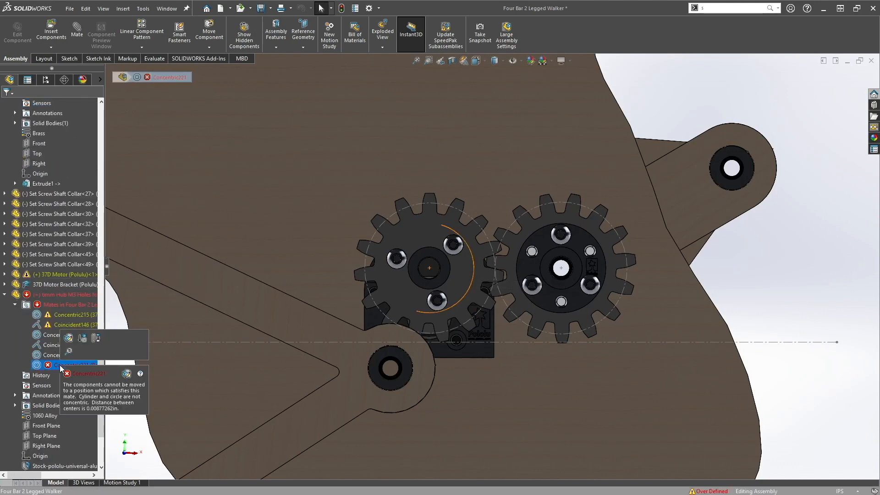
click(68, 338)
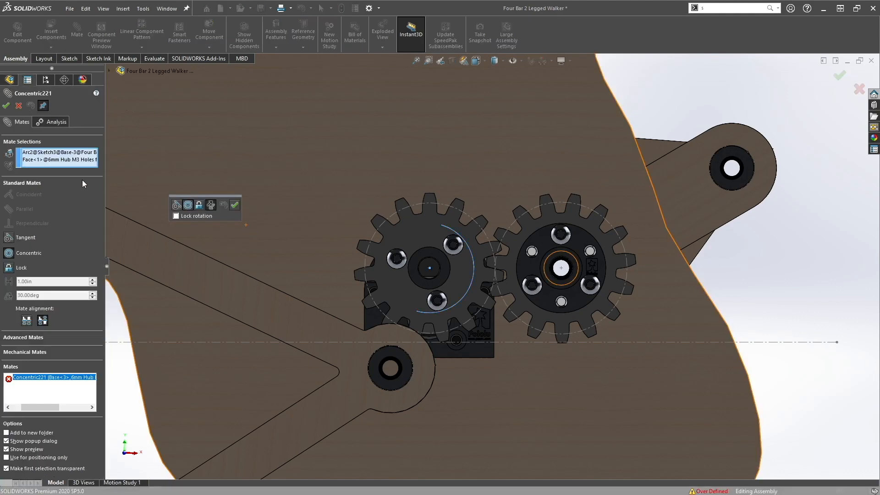
click(19, 105)
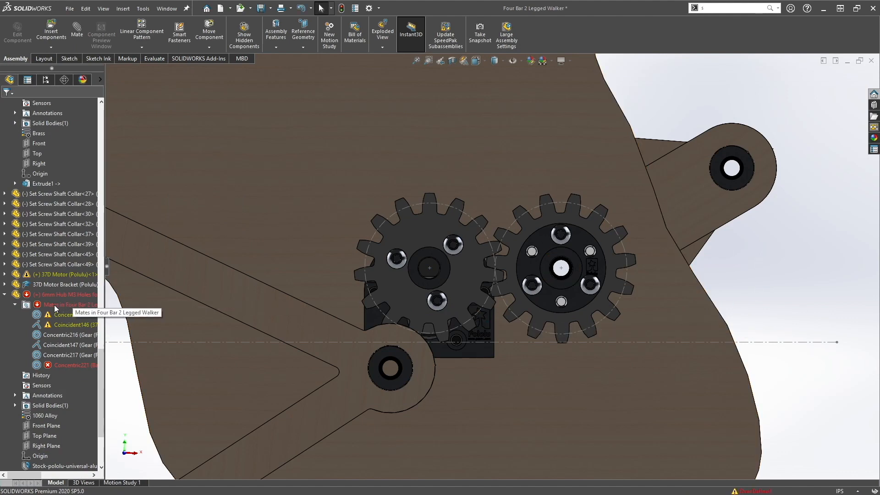
Step: Find the Lock1 mate between the Base and the 37D motor in the assembly's mates and suppress it
middle_drag(441, 257, 362, 285)
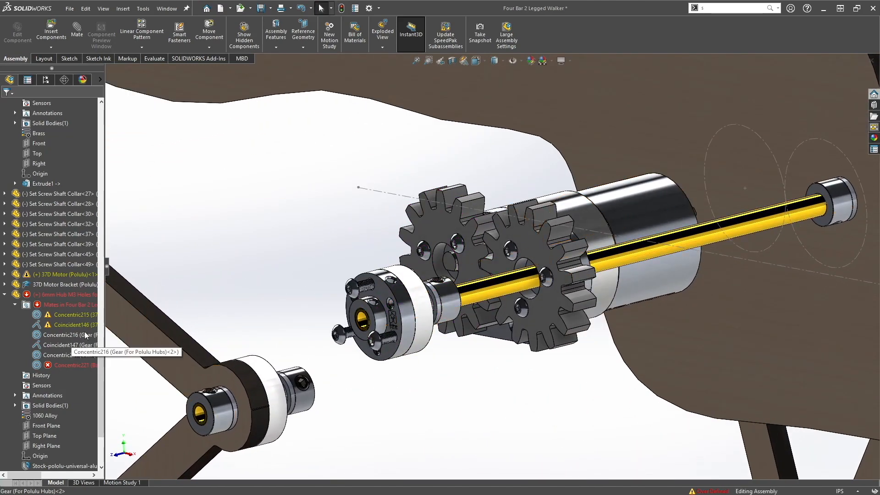
click(618, 201)
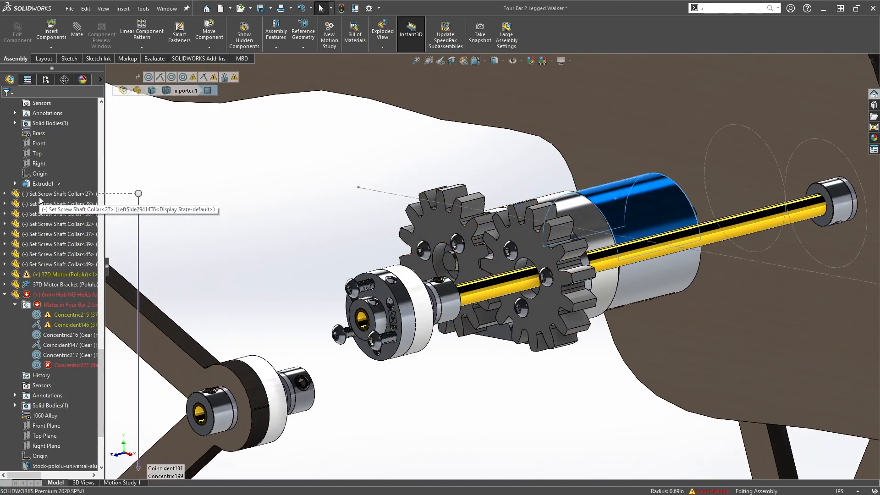
scroll(61, 210, up, 16)
scroll(60, 210, down, 9)
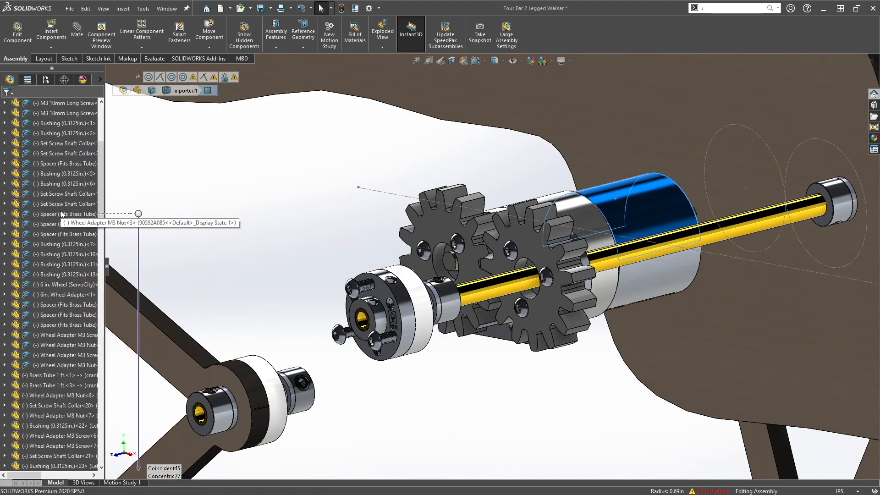
scroll(67, 225, down, 12)
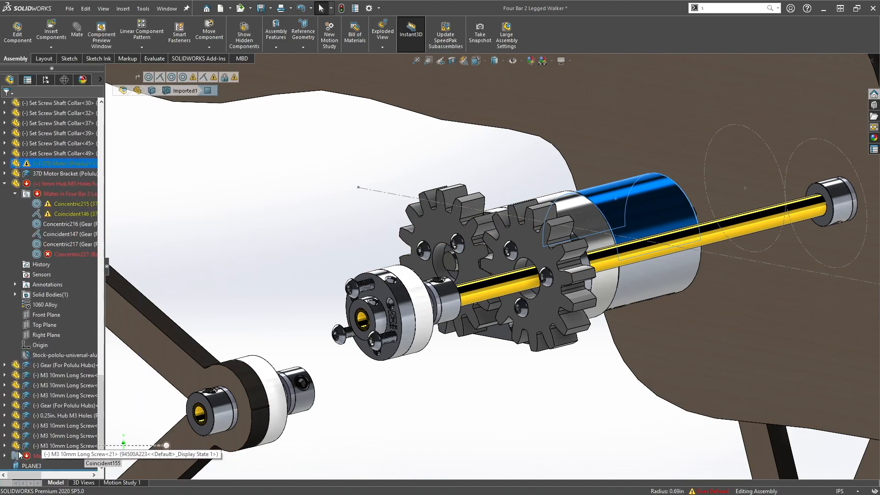
click(4, 456)
scroll(62, 389, down, 20)
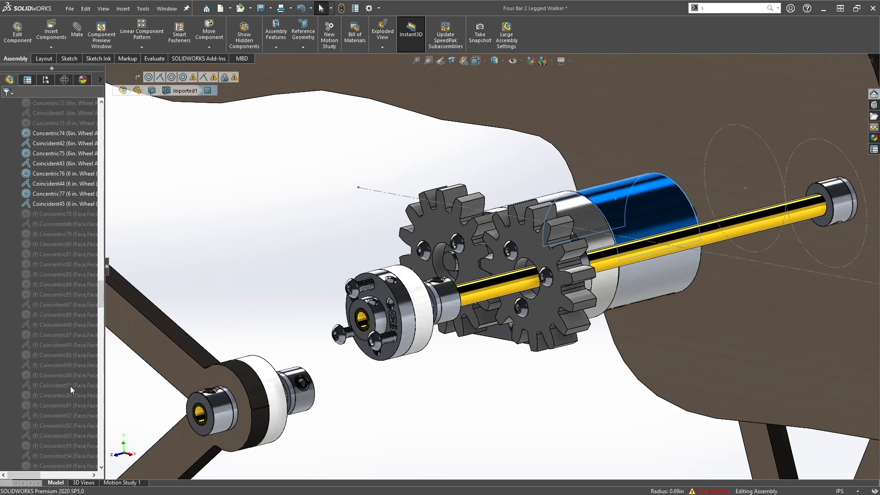
drag(96, 378, 97, 456)
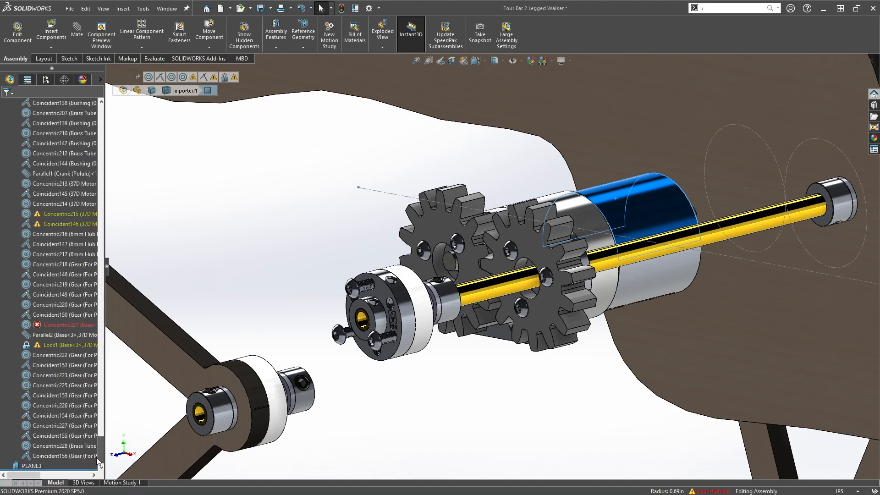
click(44, 345)
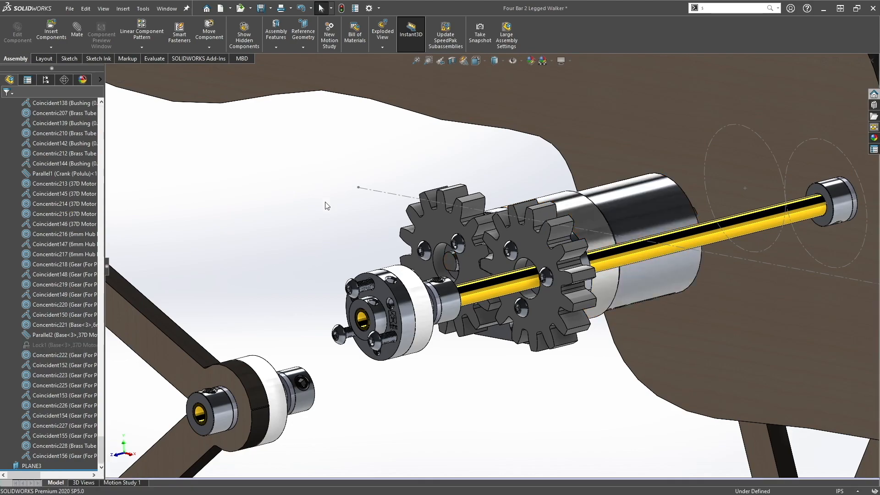
Step: Edit the Base part's pitch circle sketch in the front view, set the motor gear's pitch circle diameter to 40 mm and exit the sketch
middle_drag(422, 300, 475, 293)
key(ctrl+1)
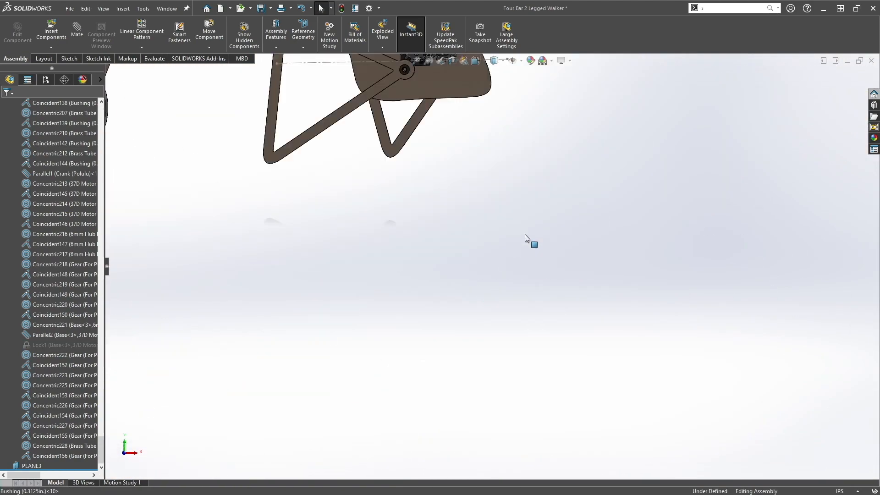
scroll(650, 294, down, 10)
scroll(514, 271, down, 5)
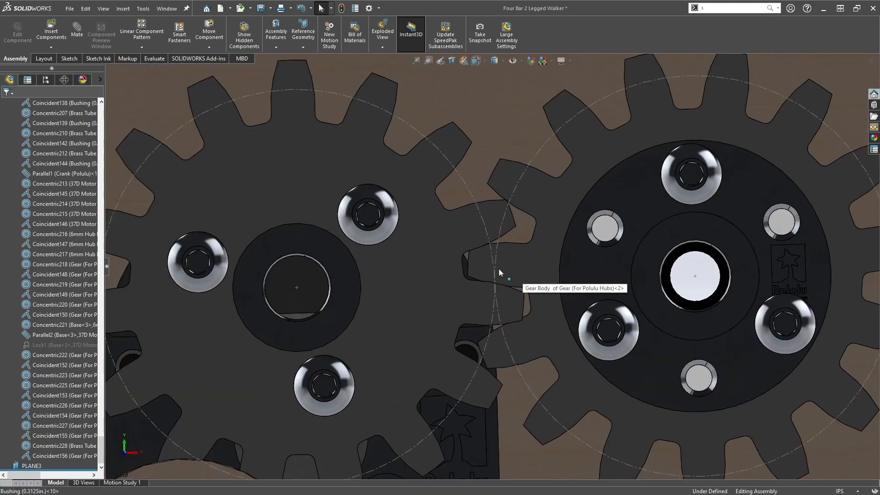
click(469, 182)
click(522, 142)
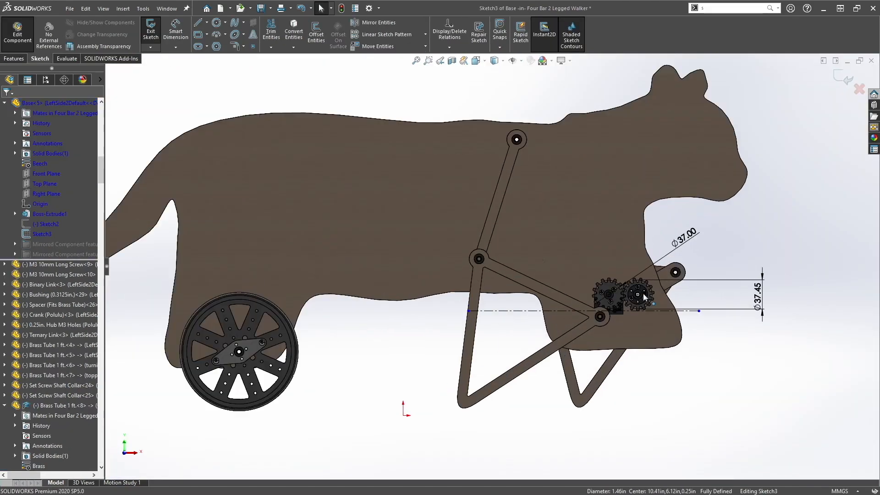
scroll(634, 288, down, 5)
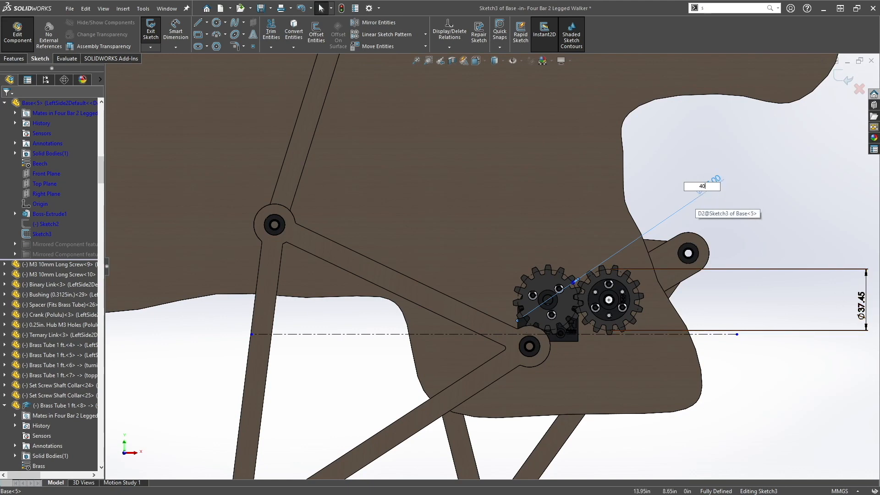
key(Return)
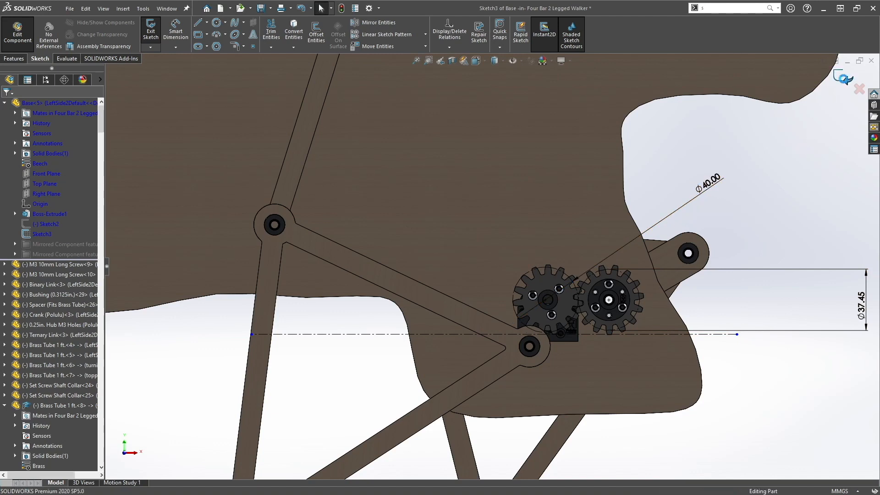
Step: Examine how the teeth of the motor gear and tube gear mesh at the pitch circles, from the front and at an angle
scroll(579, 299, down, 8)
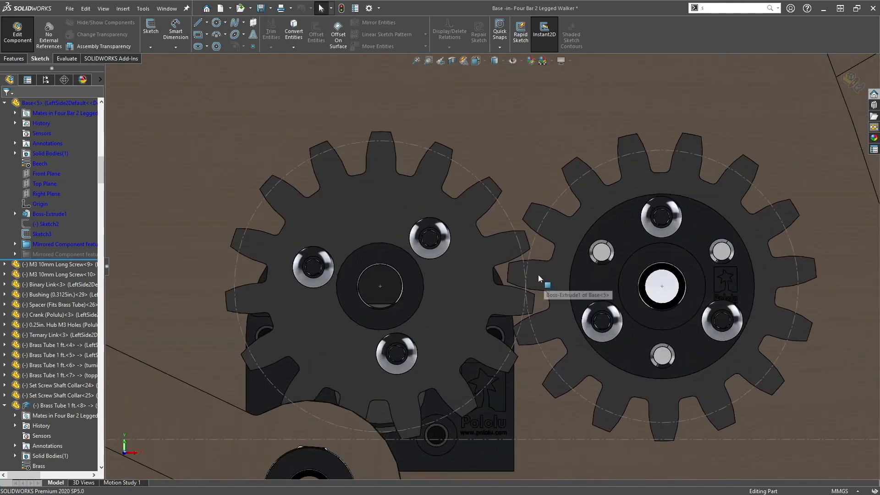
scroll(538, 275, down, 5)
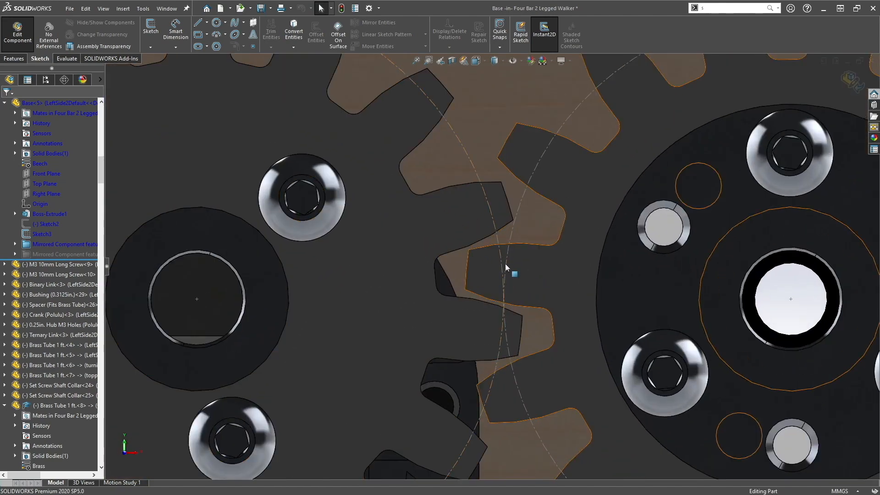
scroll(485, 251, up, 10)
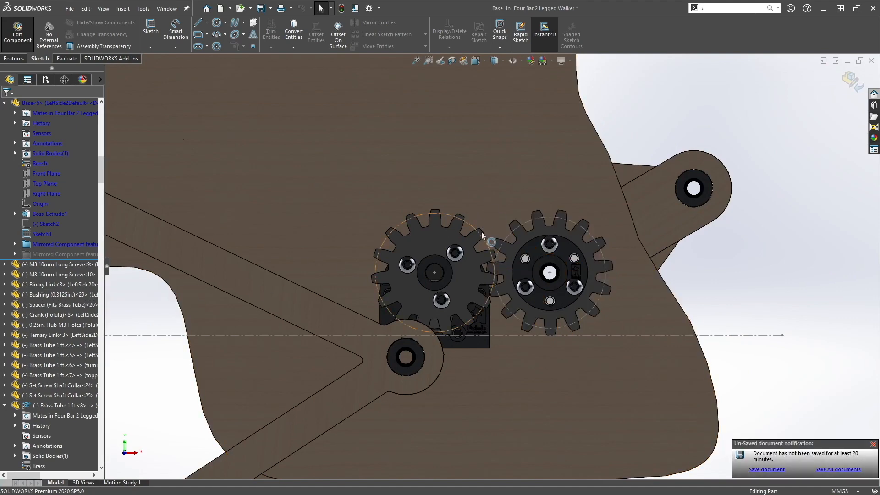
middle_drag(481, 240, 307, 306)
scroll(307, 306, up, 5)
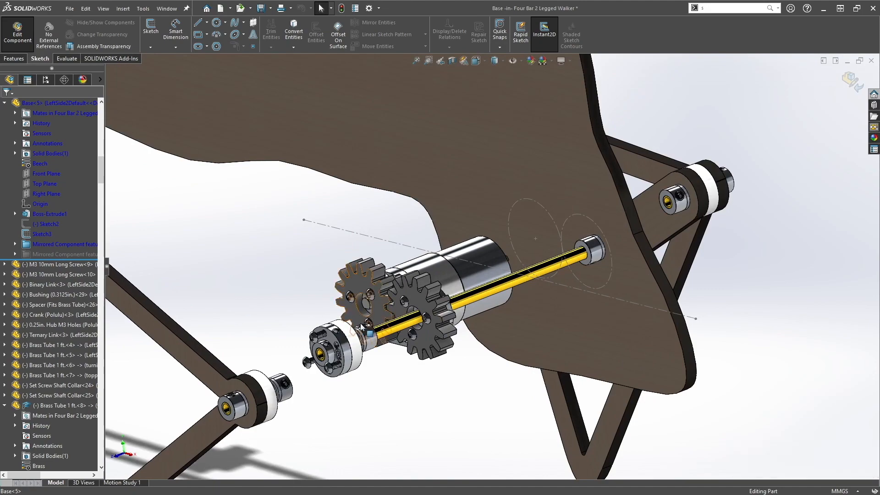
scroll(374, 313, down, 3)
middle_drag(371, 321, 373, 321)
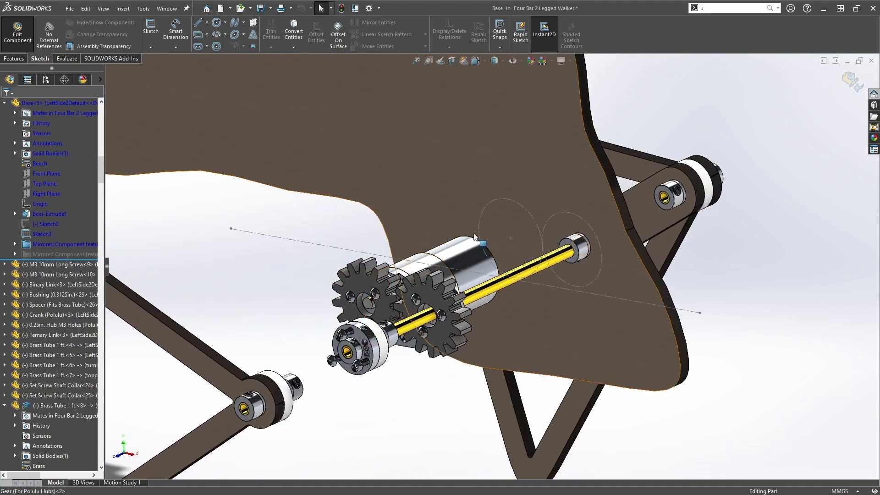
middle_drag(431, 257, 404, 293)
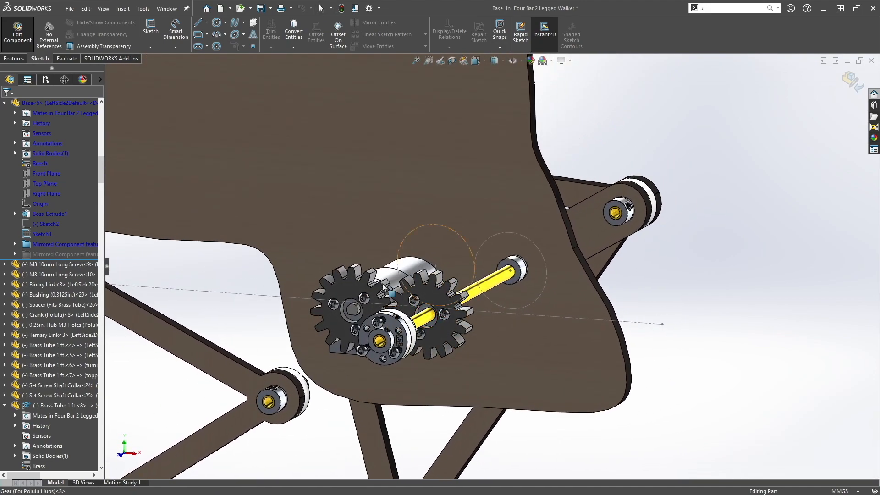
middle_drag(378, 260, 394, 303)
scroll(397, 313, down, 5)
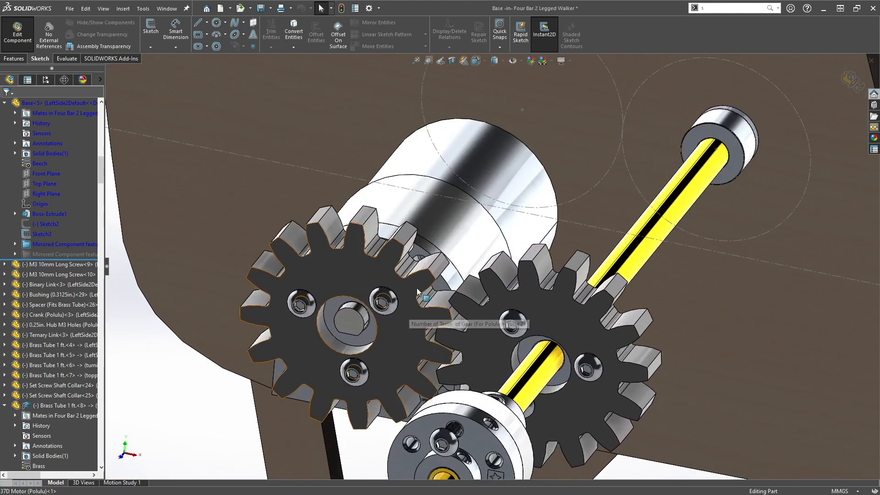
Step: Leave Base part editing and unsuppress the Lock1 mate between the Base and the 37D motor
click(404, 317)
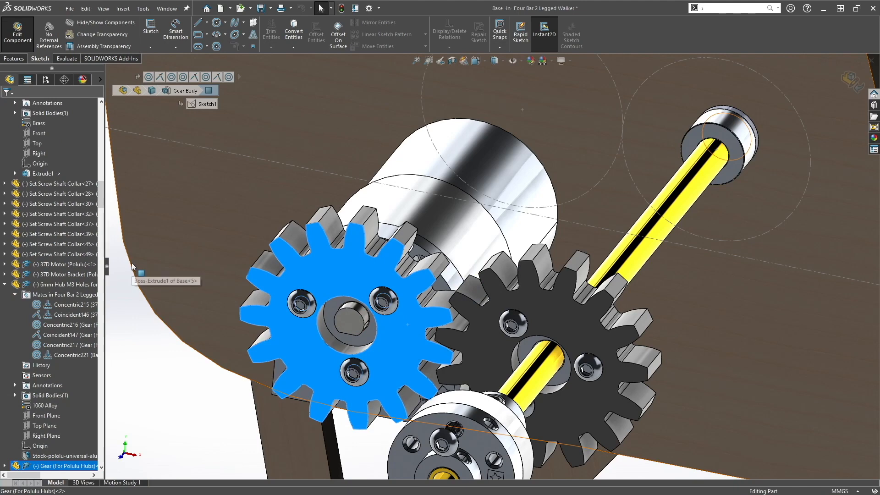
click(414, 188)
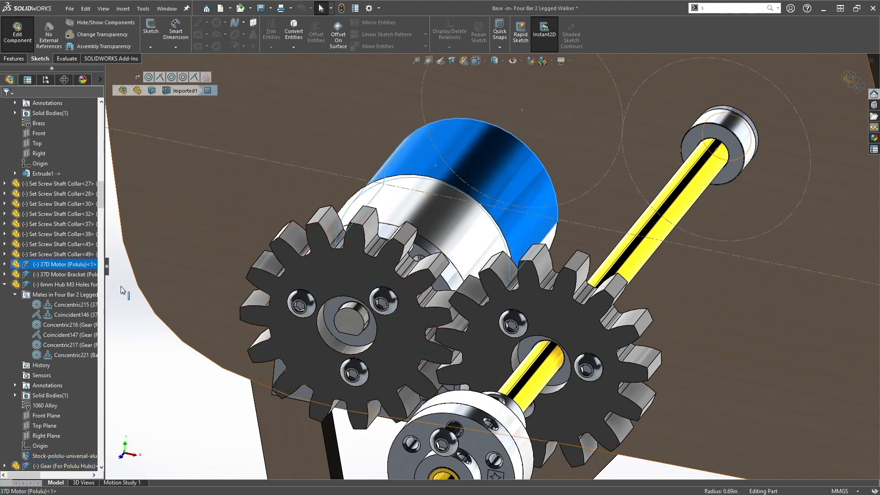
drag(101, 211, 110, 460)
click(55, 345)
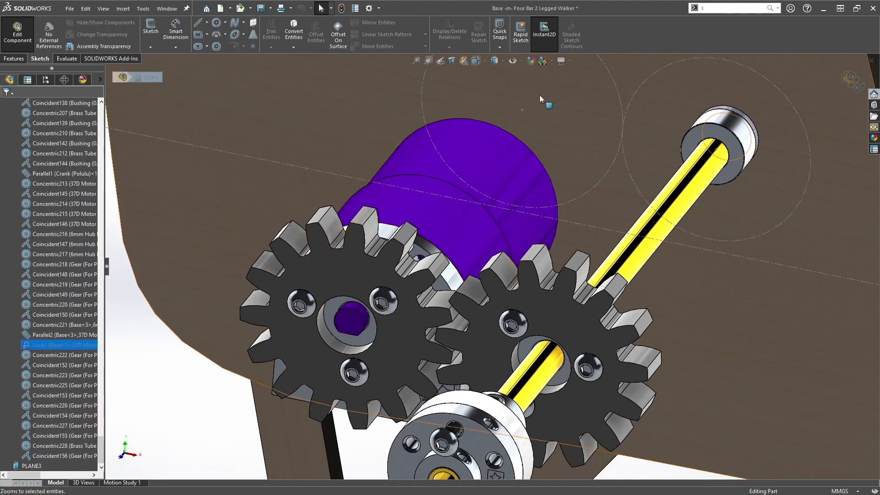
click(58, 346)
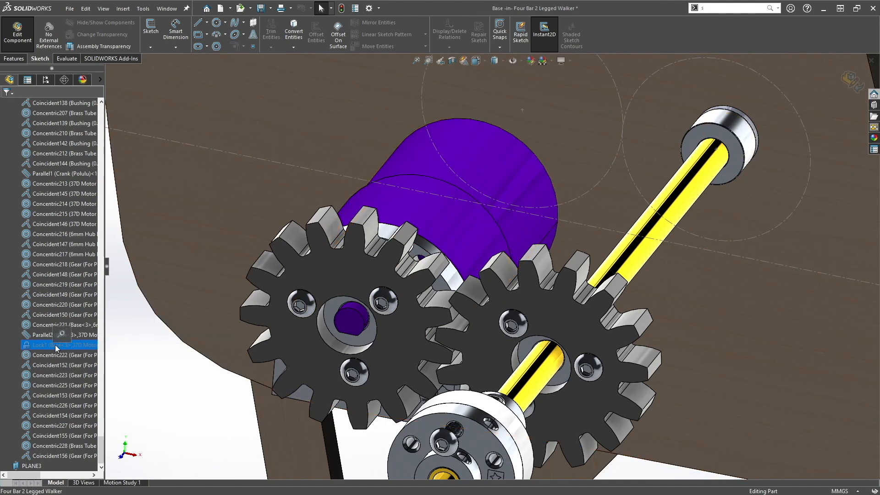
click(847, 86)
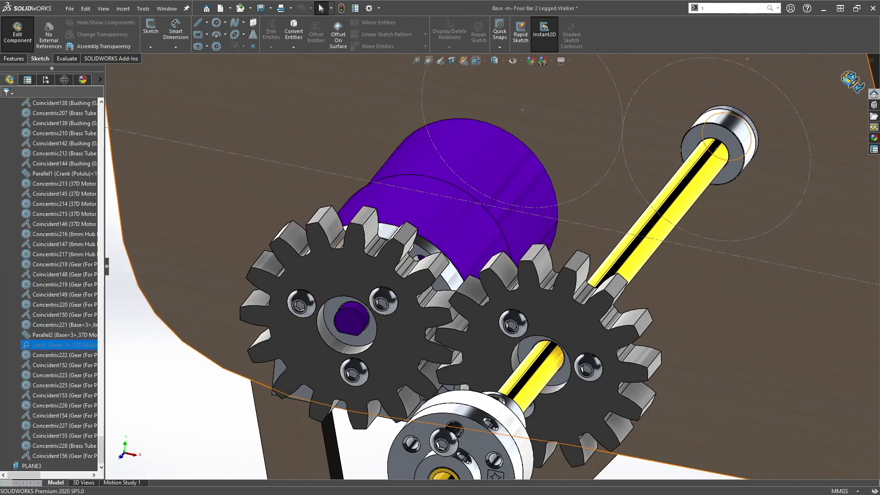
click(41, 347)
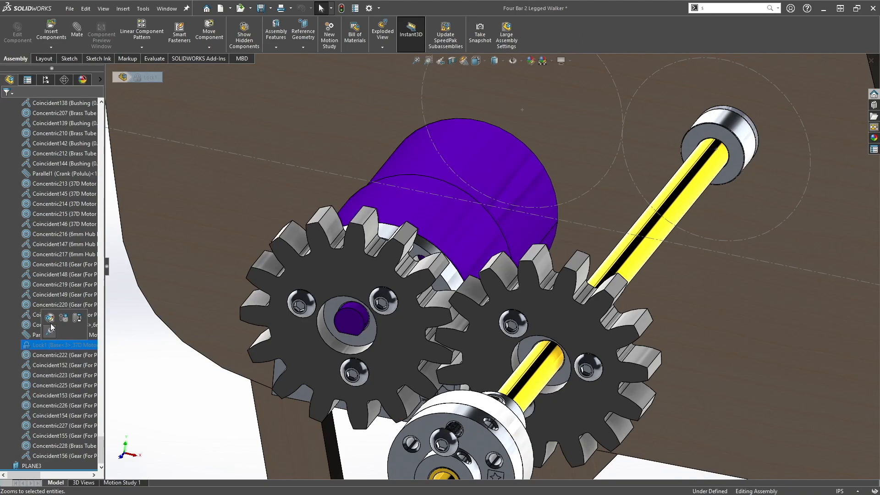
click(171, 394)
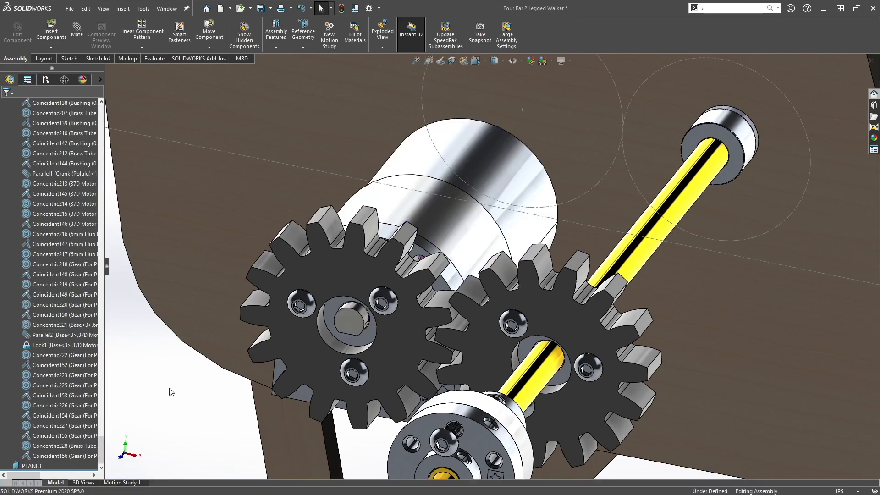
Step: Examine the motor, meshed gears and crank shaft tube from several angles
scroll(433, 280, up, 6)
middle_drag(433, 280, 550, 235)
scroll(481, 293, down, 8)
middle_drag(476, 272, 502, 362)
scroll(476, 255, down, 5)
scroll(476, 259, up, 8)
scroll(504, 371, down, 3)
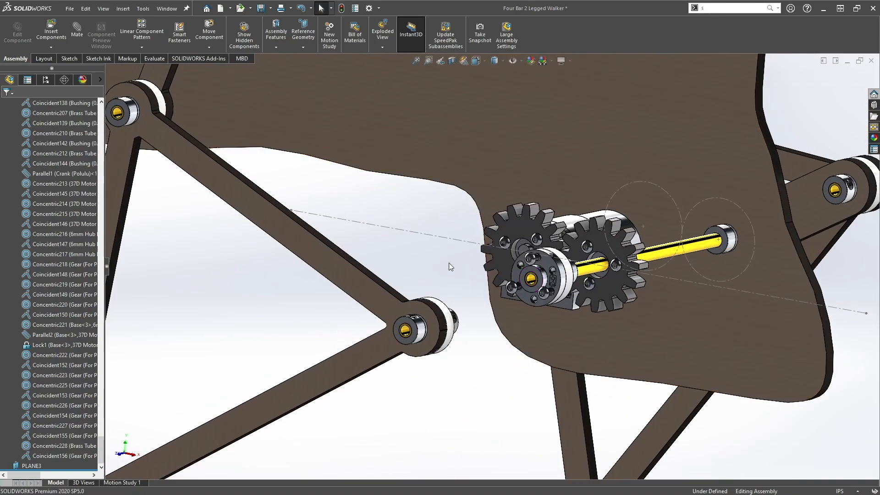
scroll(447, 269, up, 2)
Step: Collapse all expanded items in the assembly's feature tree
click(42, 284)
key(shift+c)
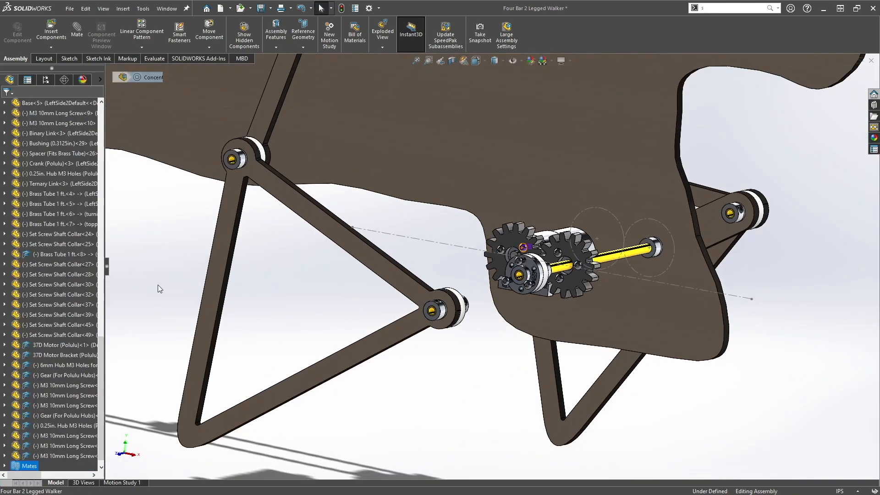
scroll(484, 280, up, 4)
mouse_move(481, 275)
middle_down()
mouse_move(390, 270)
mouse_move(479, 264)
middle_up()
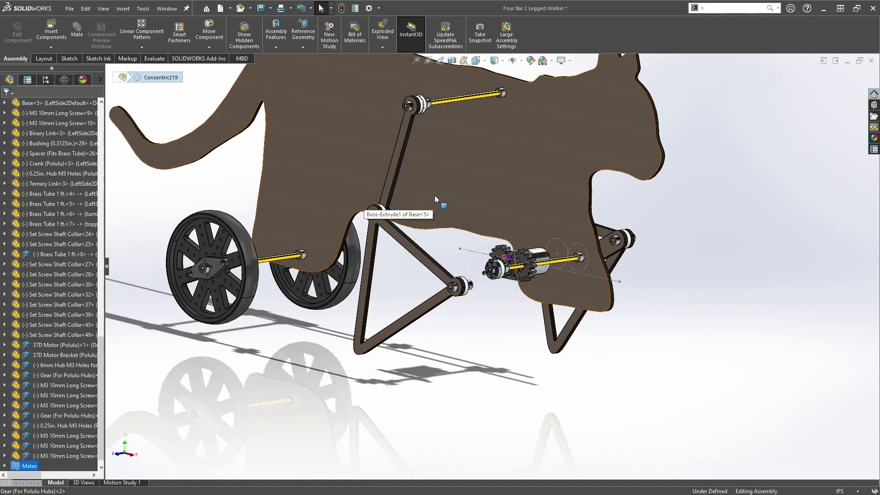
Step: Show the hidden cat-shaped Base plate on the near side of the assembly again
right_click(726, 102)
click(714, 185)
right_click(713, 185)
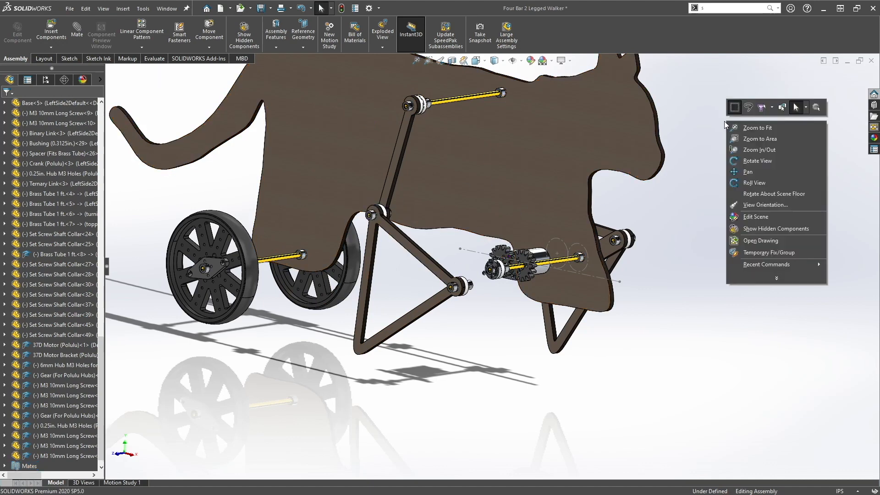
click(759, 229)
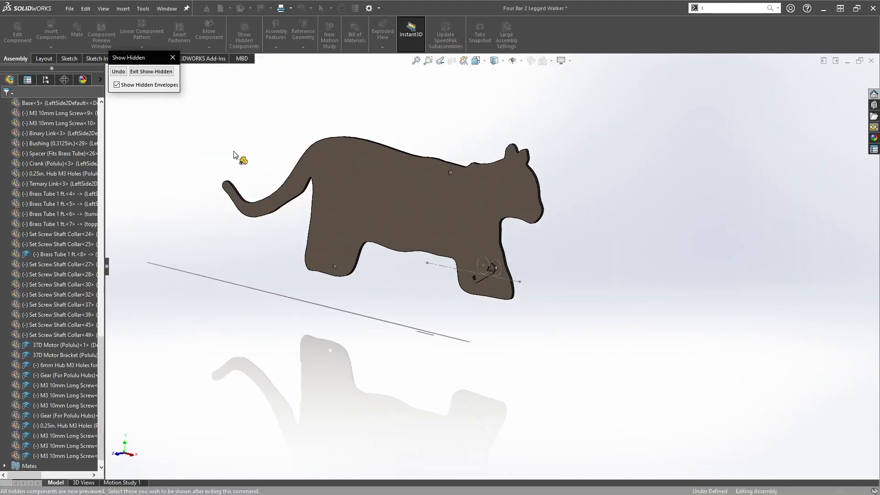
drag(651, 383, 155, 72)
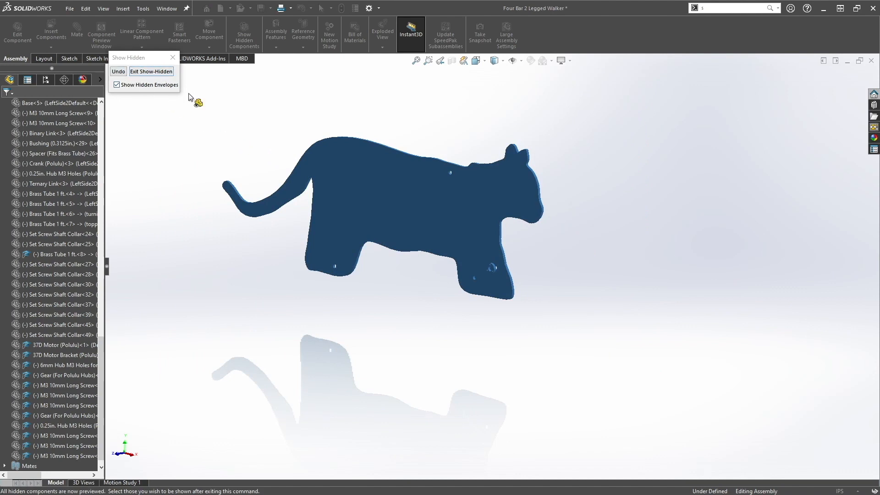
click(373, 182)
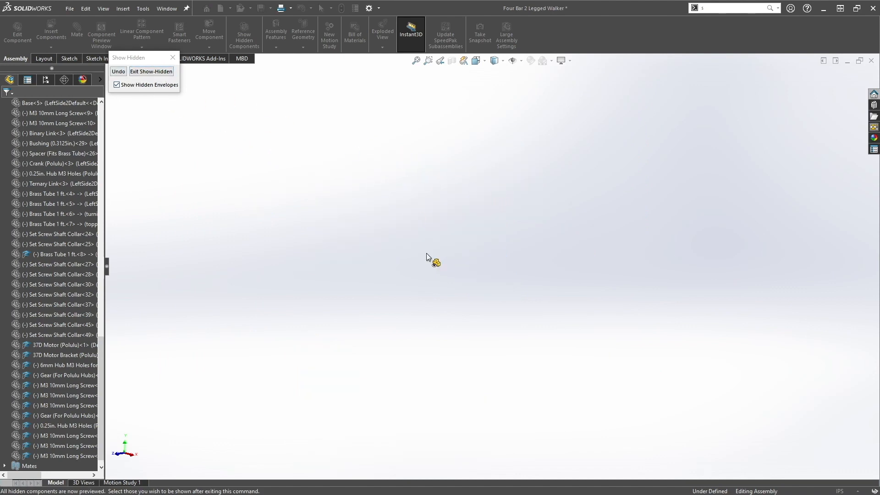
click(146, 73)
Step: Try to move the 37D motor between the Base plates to check that it is held in place
scroll(525, 301, down, 5)
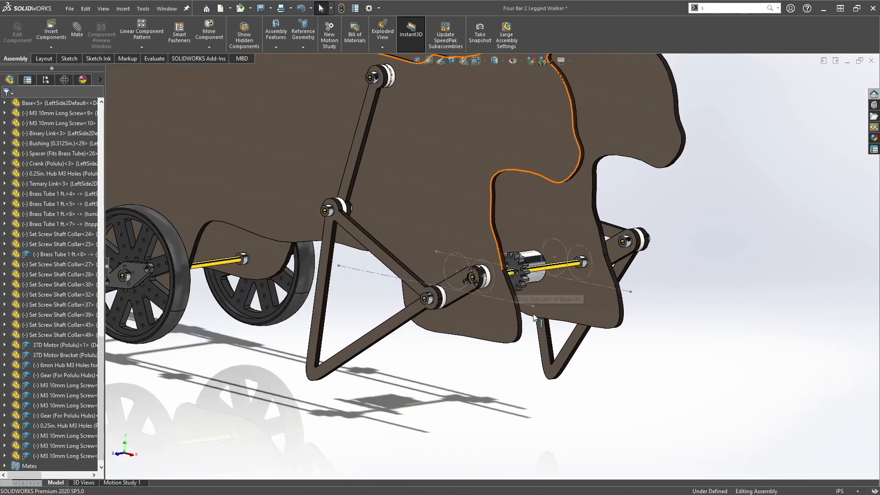
scroll(524, 300, down, 5)
middle_drag(519, 280, 489, 309)
scroll(490, 309, up, 4)
scroll(542, 293, down, 6)
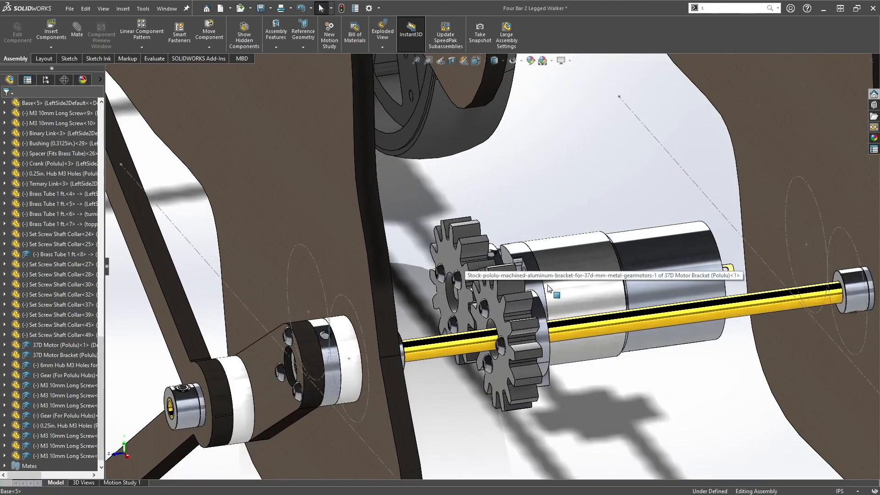
click(576, 267)
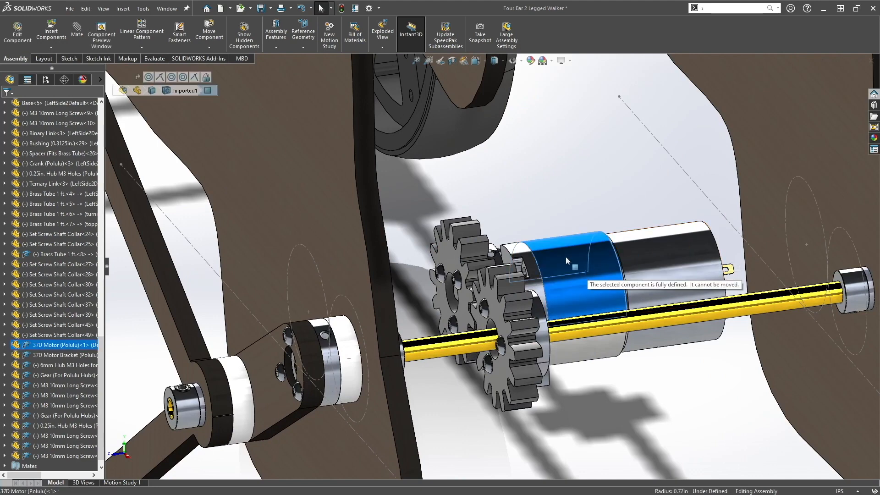
drag(580, 234, 573, 188)
Step: Rotate the gear on the crank shaft tube slightly so its teeth line up with the motor gear
click(527, 215)
click(460, 214)
drag(498, 308, 501, 317)
scroll(499, 309, up, 3)
scroll(496, 298, down, 8)
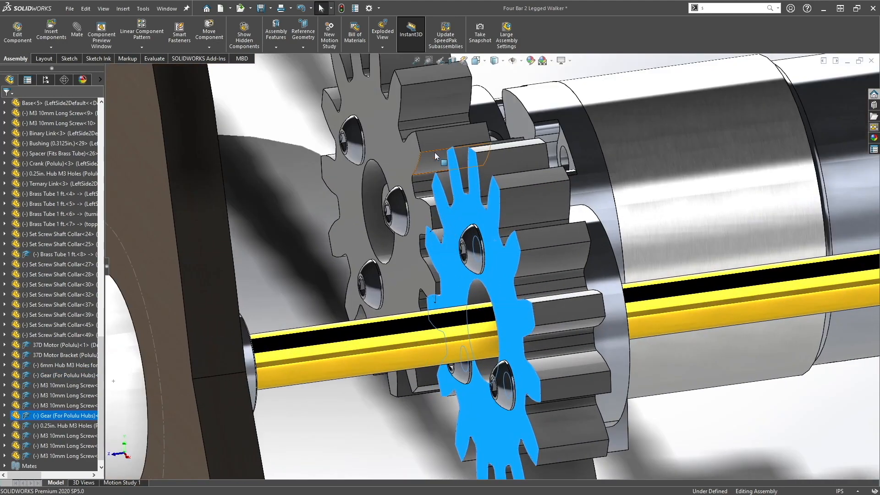
drag(447, 247, 437, 275)
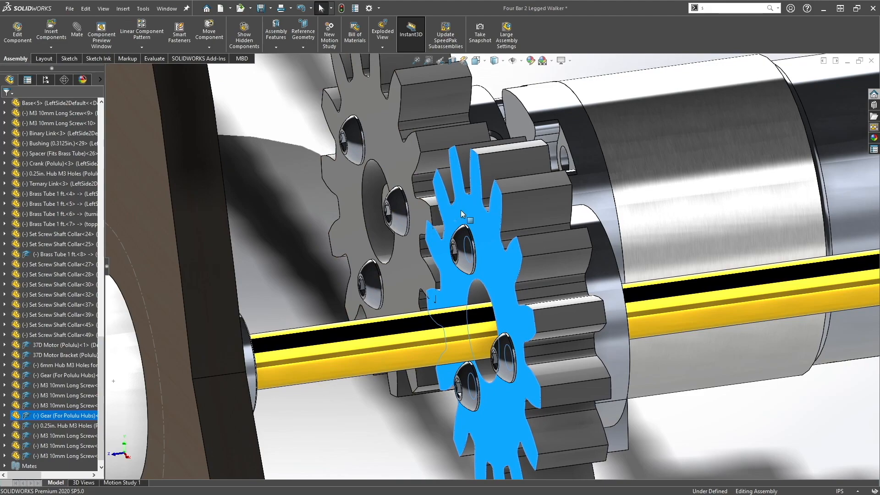
Step: Examine the motor, gears and brass tubes between the Base plates from several angles and from the front
scroll(499, 253, up, 6)
scroll(501, 251, up, 6)
middle_drag(502, 252, 508, 288)
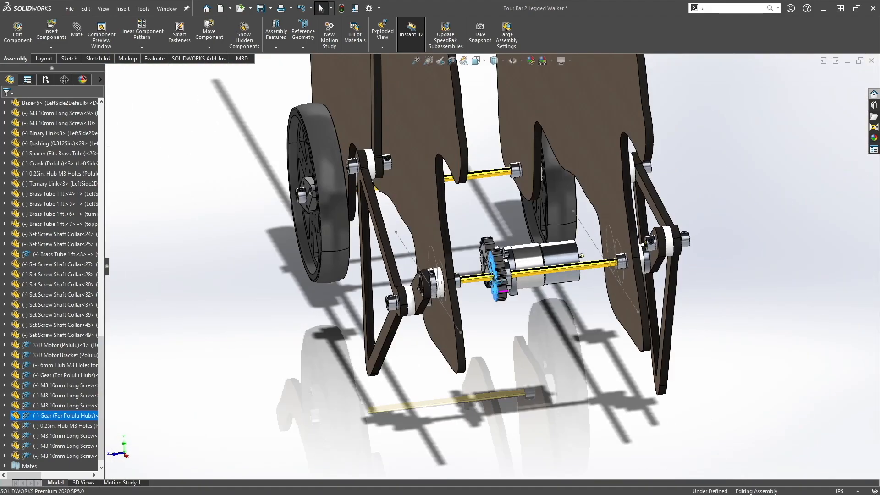
scroll(510, 284, down, 4)
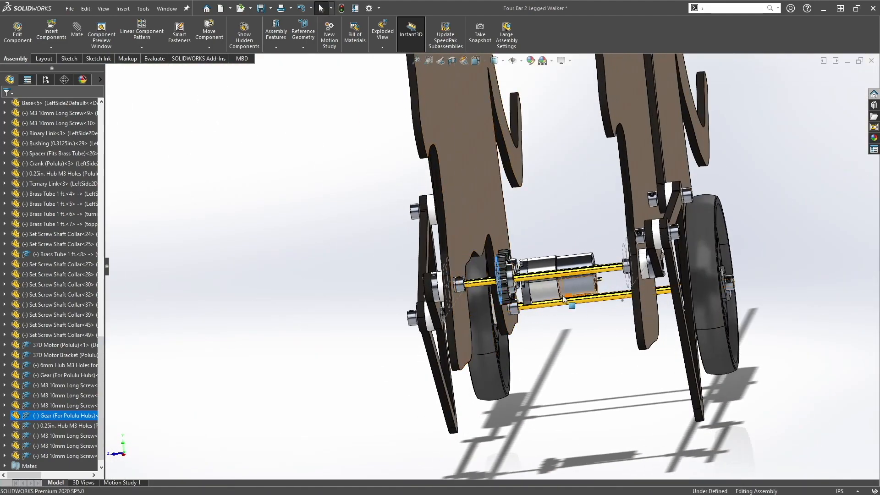
scroll(518, 284, down, 3)
scroll(522, 280, down, 5)
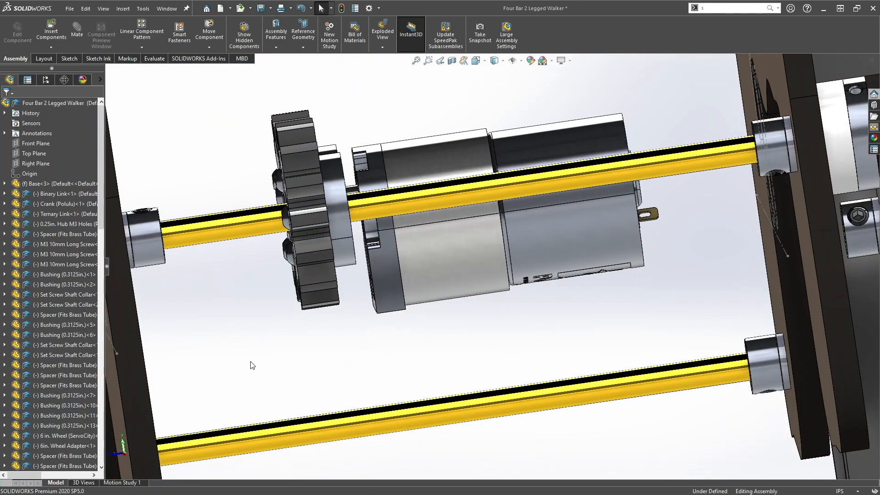
scroll(300, 252, up, 5)
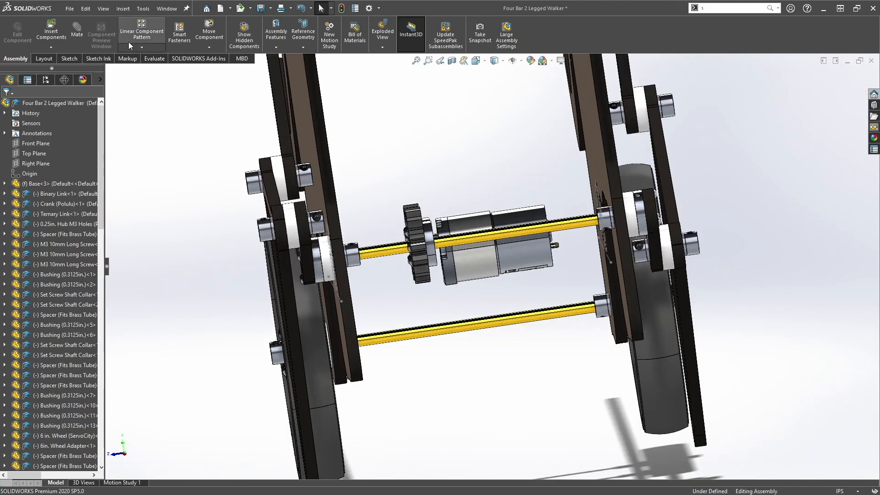
click(50, 48)
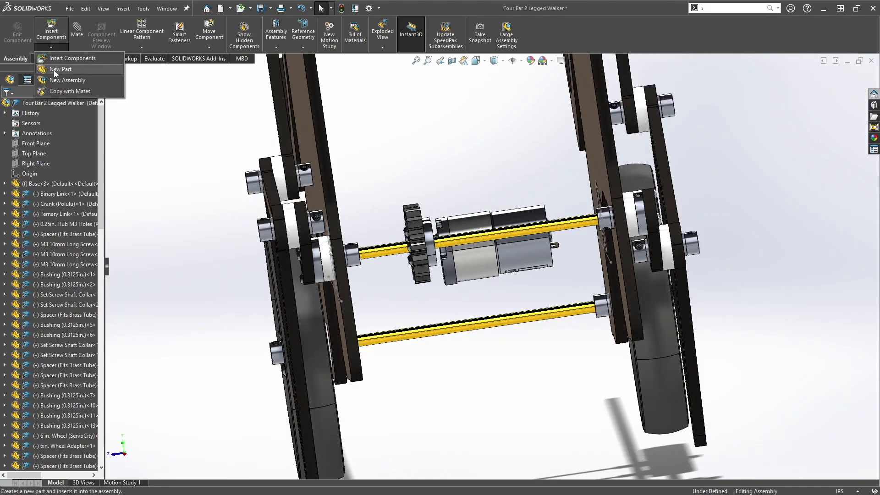
middle_drag(398, 320, 375, 342)
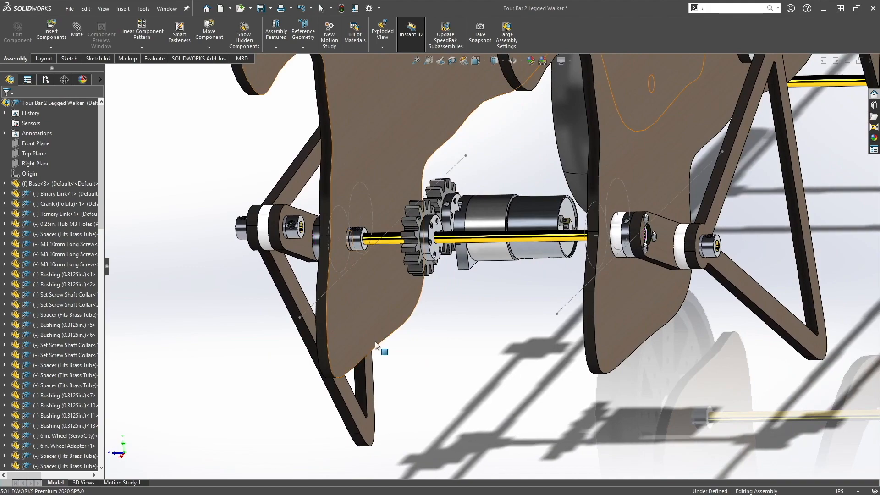
middle_drag(435, 215, 549, 211)
key(ctrl+1)
scroll(596, 297, up, 6)
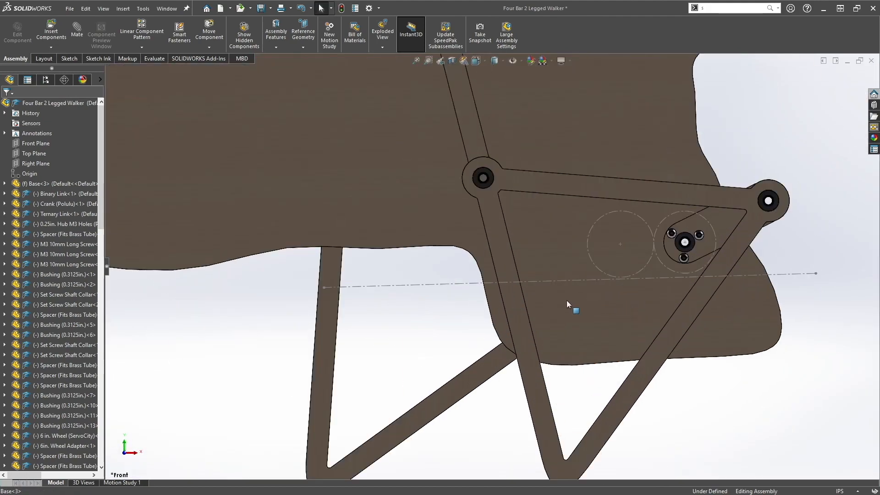
scroll(447, 248, down, 5)
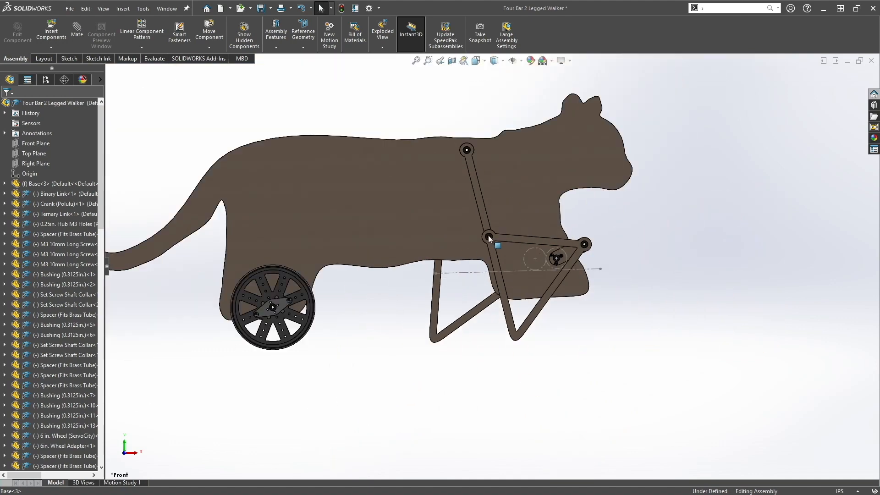
Step: Float the fixed near-side Base plate so that it can be repositioned
right_click(383, 196)
click(409, 314)
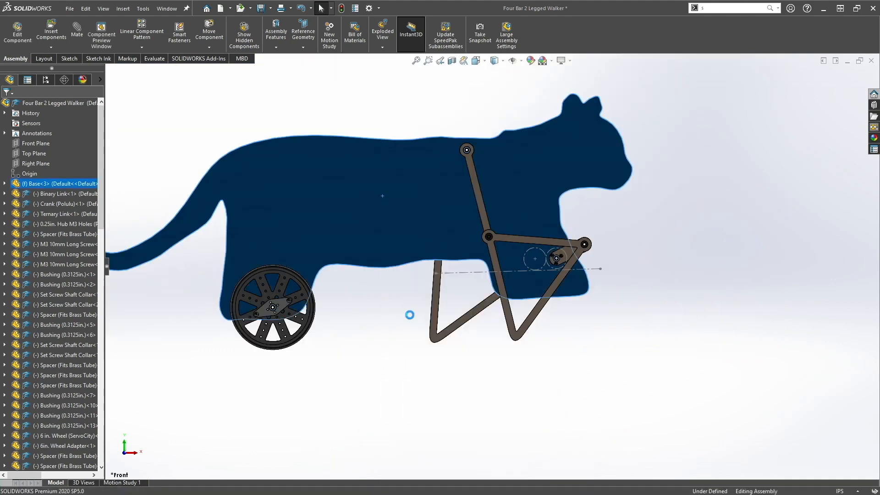
mouse_move(361, 227)
mouse_down()
mouse_move(387, 180)
mouse_move(361, 218)
mouse_up()
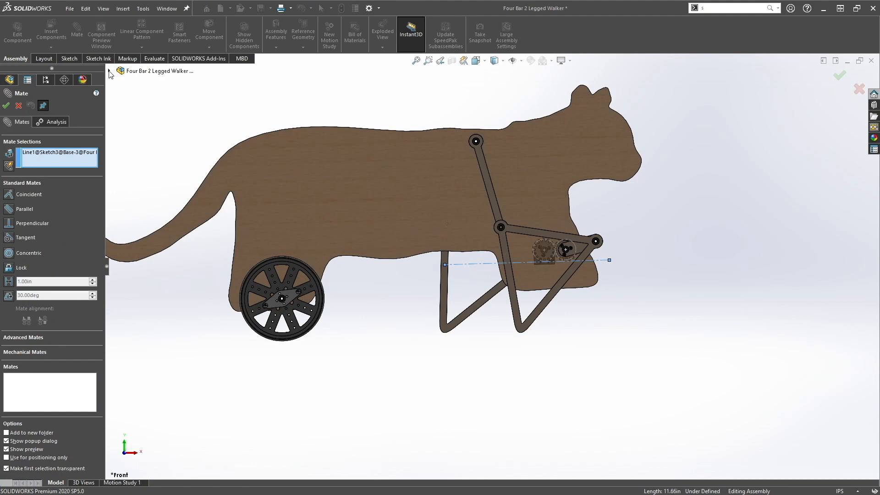
Step: Add a Parallel mate between the construction line in the Base's Sketch3 and the assembly's Top Plane
click(110, 72)
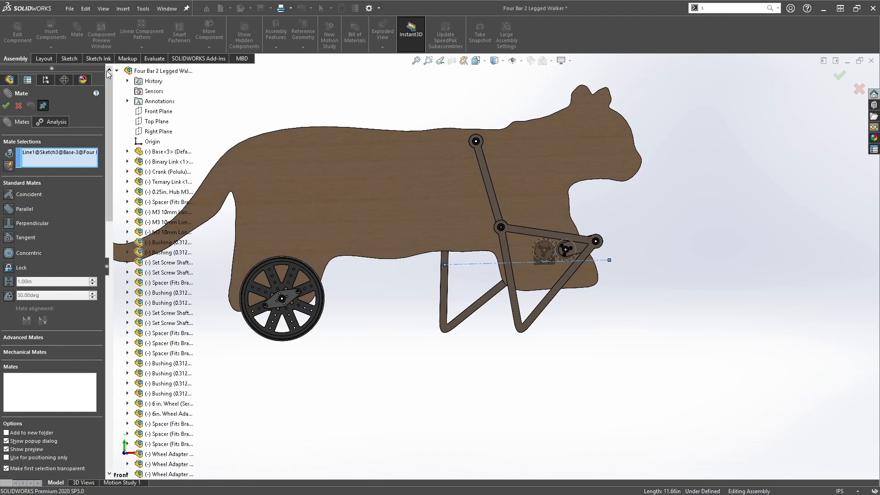
click(154, 121)
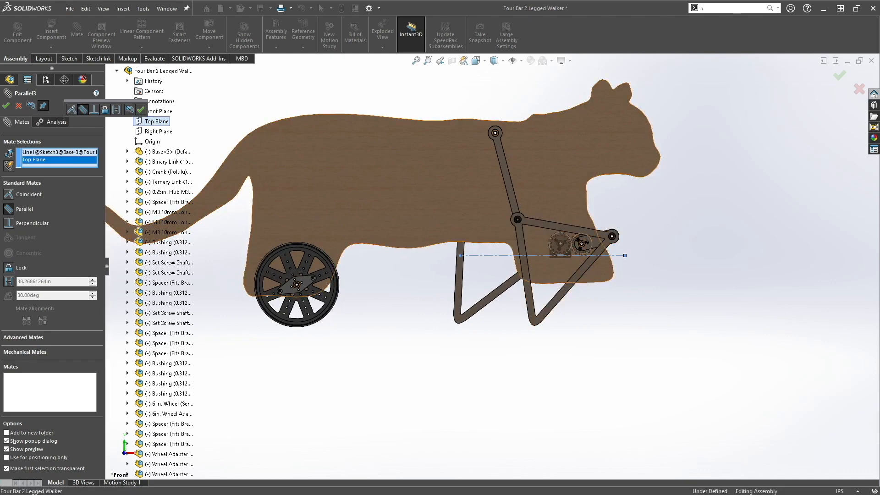
click(7, 107)
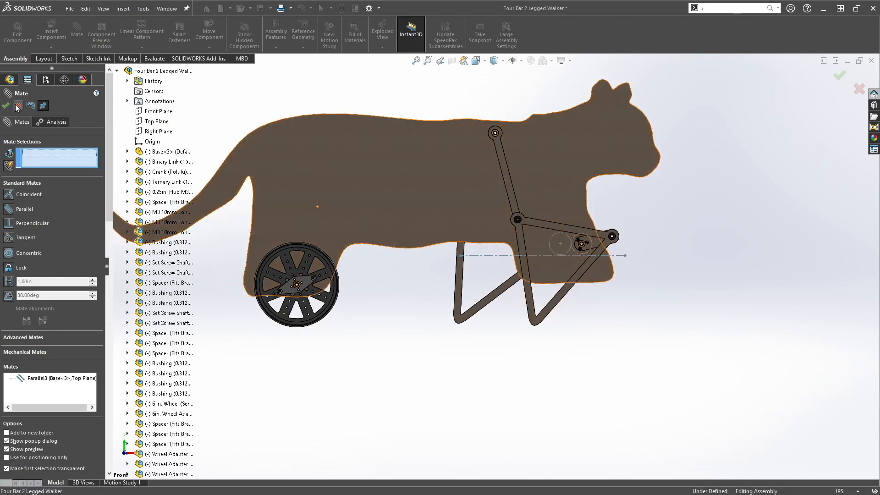
click(18, 106)
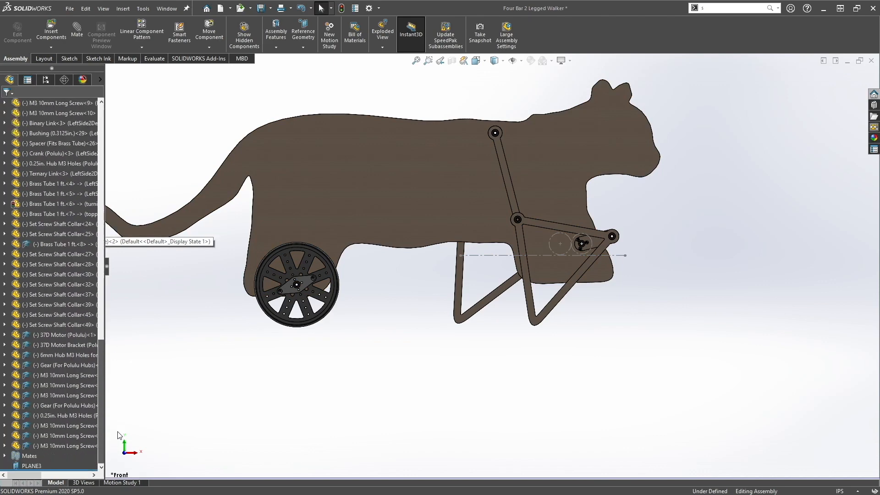
Step: Suppress the Parallel3 mate between the Base and the Top Plane, and fix the near-side Base in place
click(5, 456)
scroll(58, 398, down, 18)
drag(102, 251, 102, 463)
click(54, 455)
right_click(54, 455)
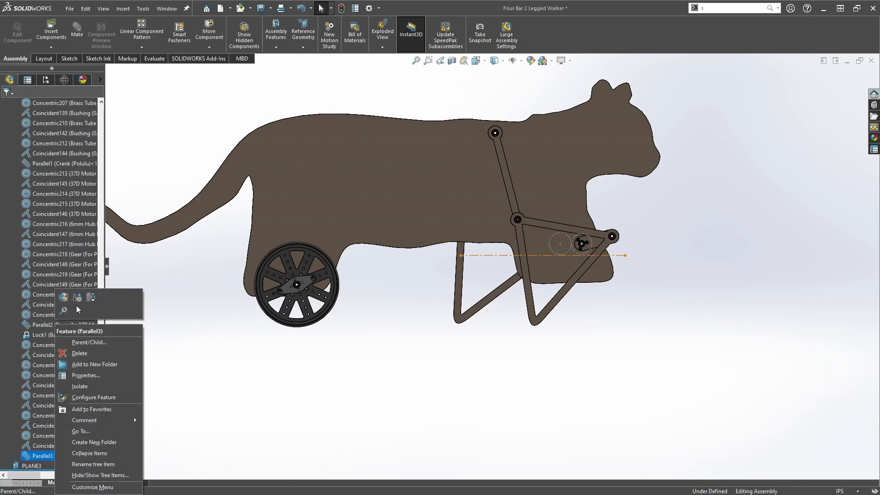
key(Escape)
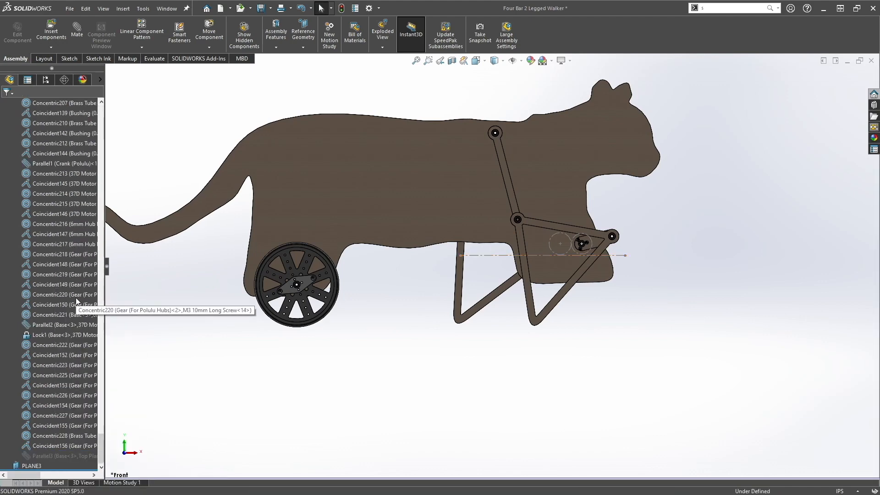
right_click(390, 202)
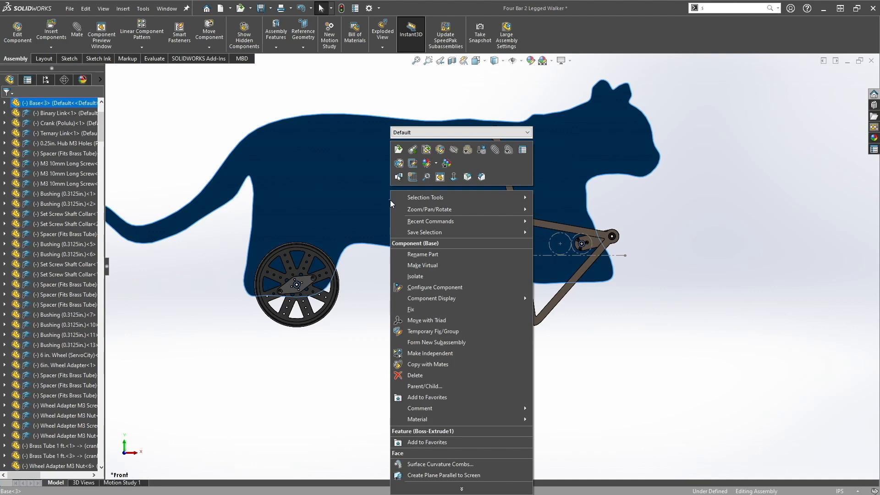
click(413, 311)
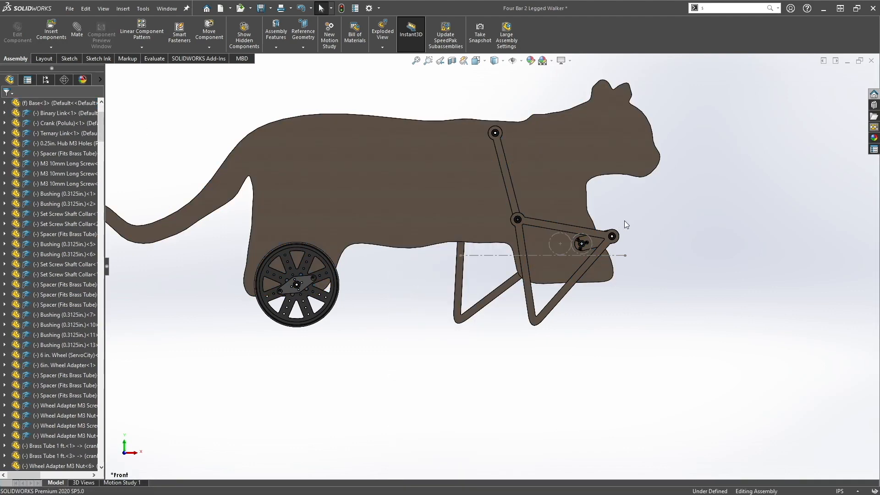
Step: Insert a new part into the assembly, placing it in empty space without choosing a face or plane
scroll(655, 238, down, 3)
scroll(656, 238, up, 5)
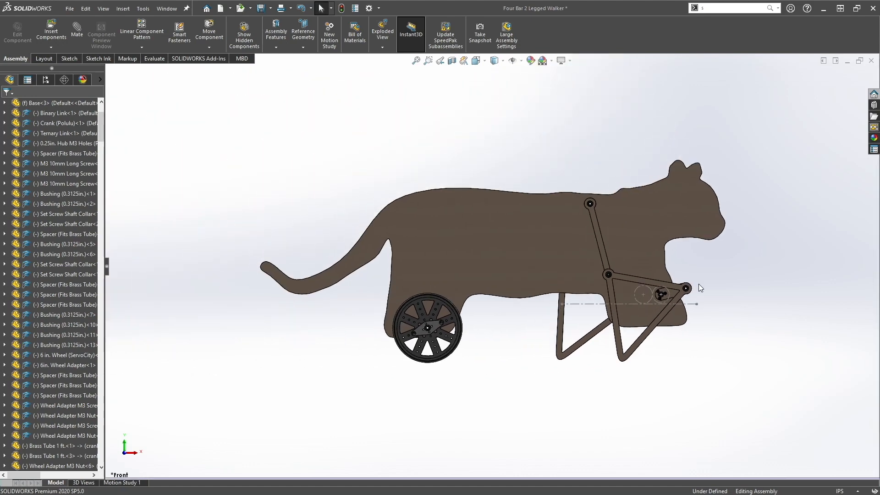
scroll(621, 297, down, 8)
middle_drag(621, 297, 468, 371)
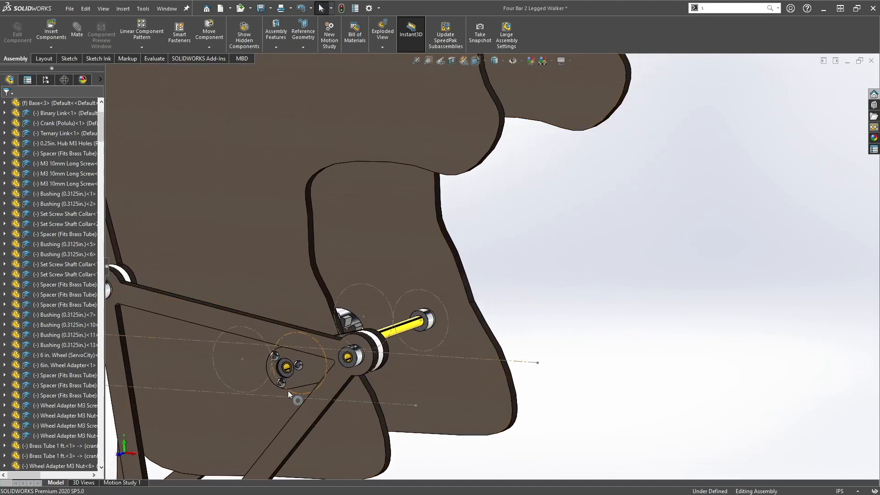
key(ctrl+1)
scroll(651, 275, down, 8)
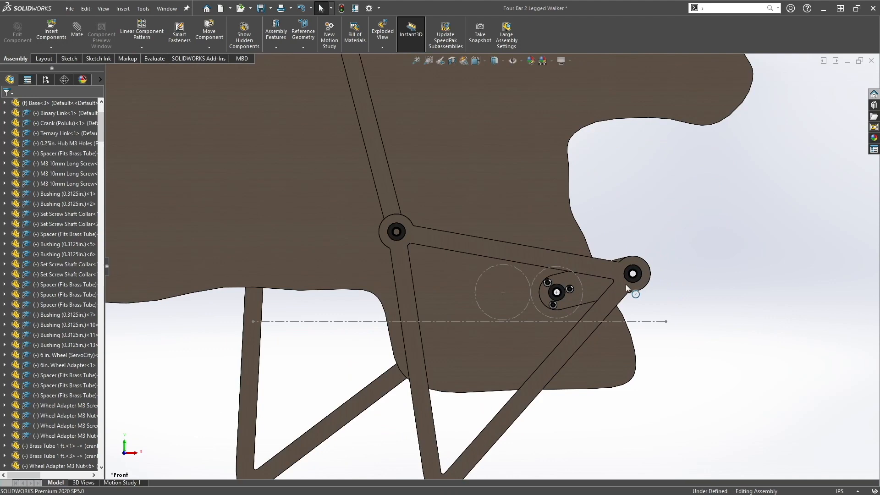
middle_drag(304, 254, 271, 257)
click(51, 47)
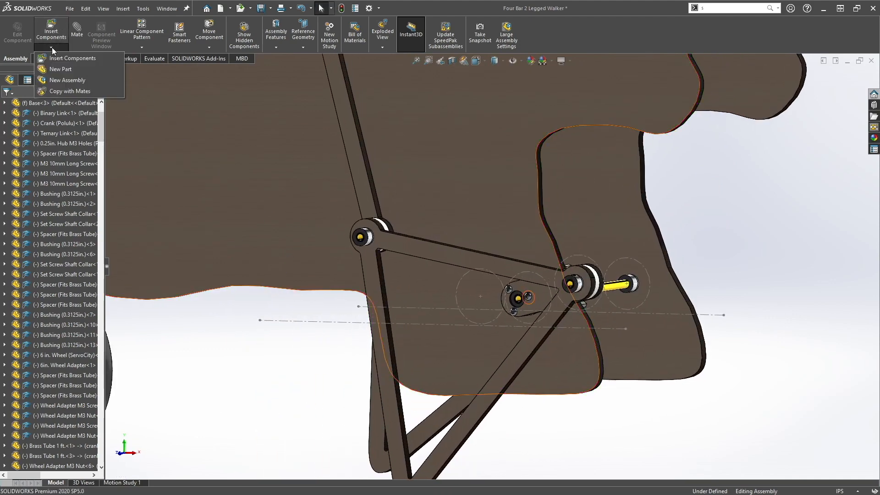
click(57, 71)
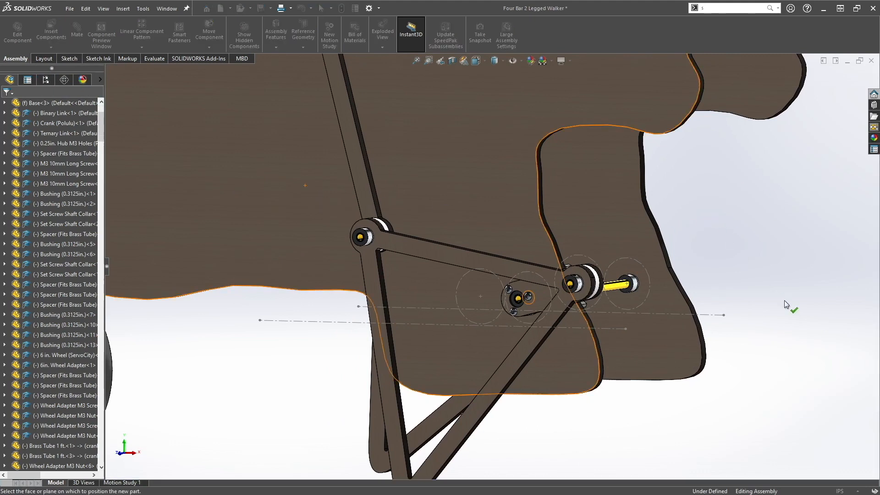
click(785, 218)
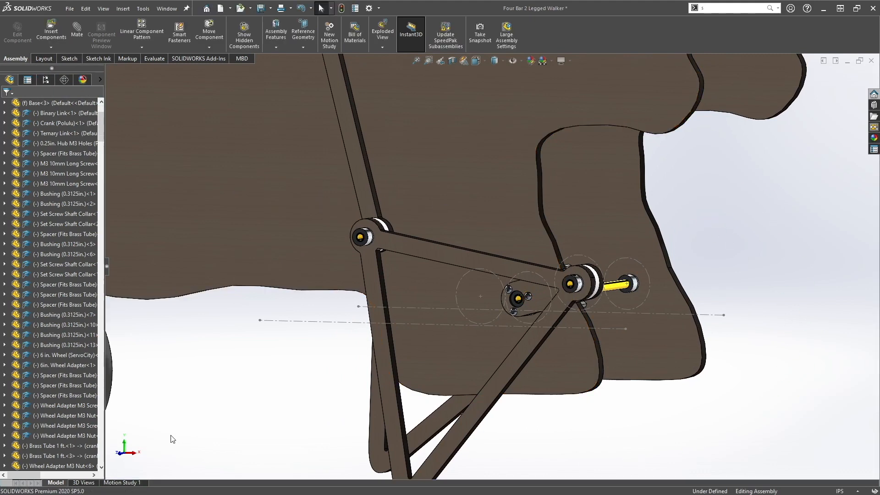
Step: Collapse the assembly's feature tree and expand the newly inserted part to list its planes
drag(104, 127, 101, 334)
key(shift+c)
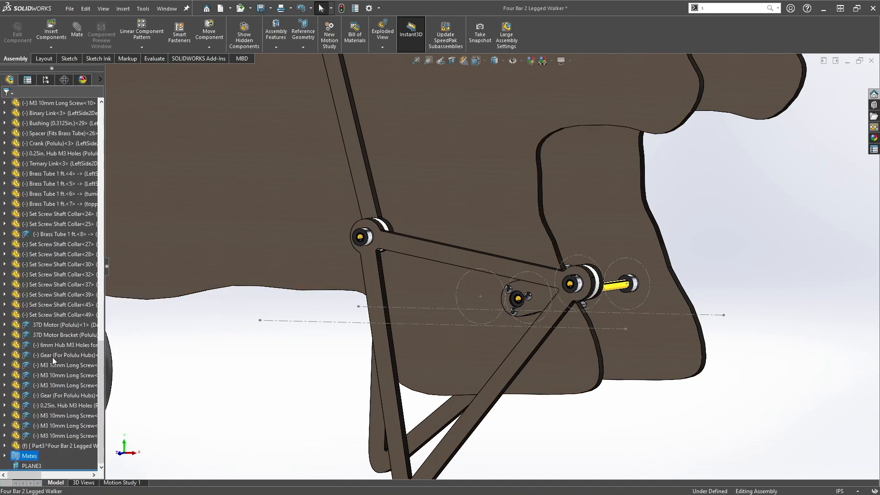
click(5, 446)
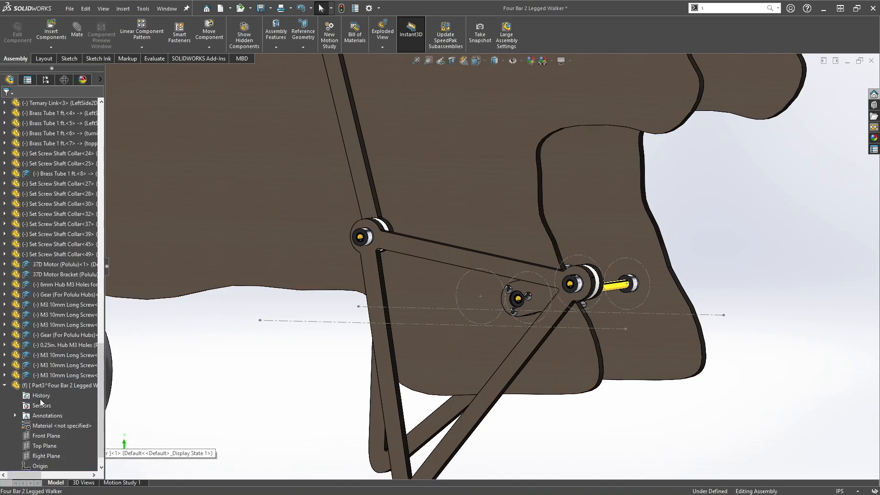
Step: Open the new part for in-context editing and hide the near-side Base to expose the gears and motor
right_click(45, 386)
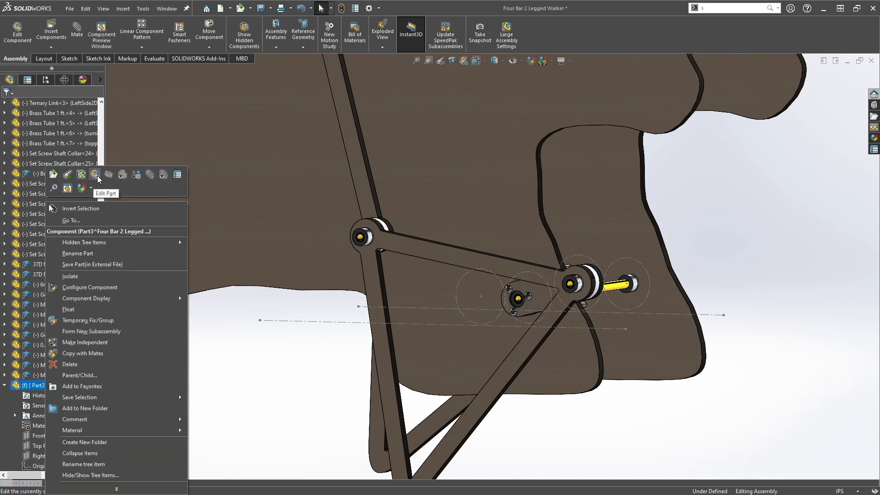
click(97, 176)
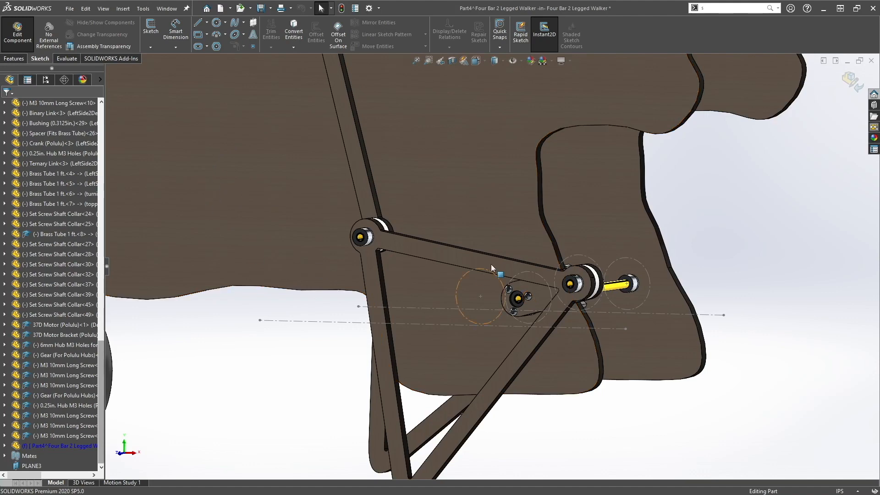
key(Tab)
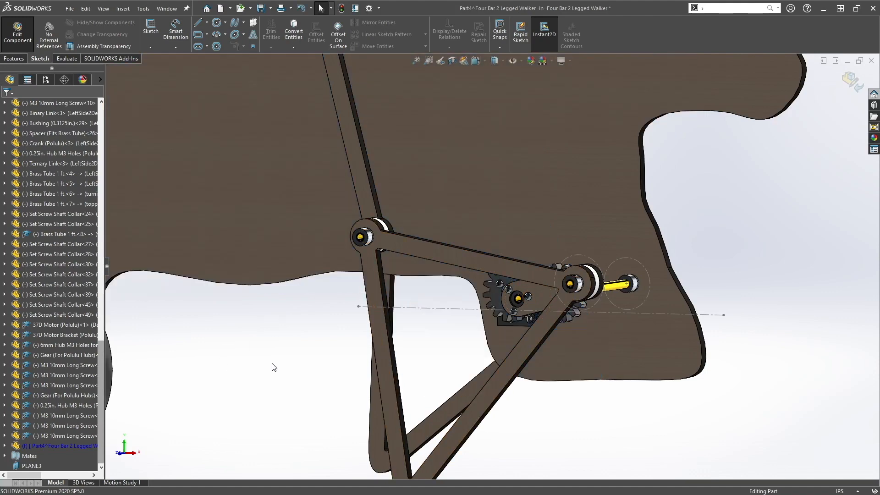
Step: Start a sketch in the new part on the face of the remaining Base behind the gears, seen from the front
key(ctrl+1)
scroll(651, 303, down, 9)
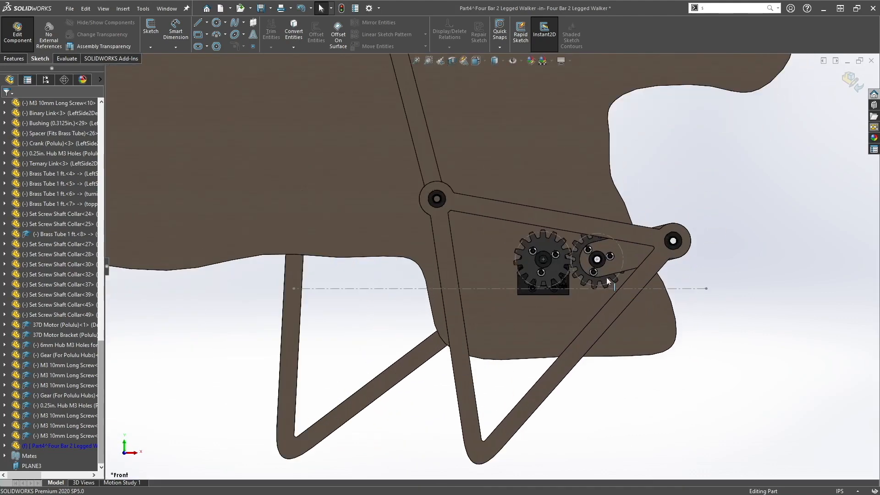
scroll(548, 275, down, 3)
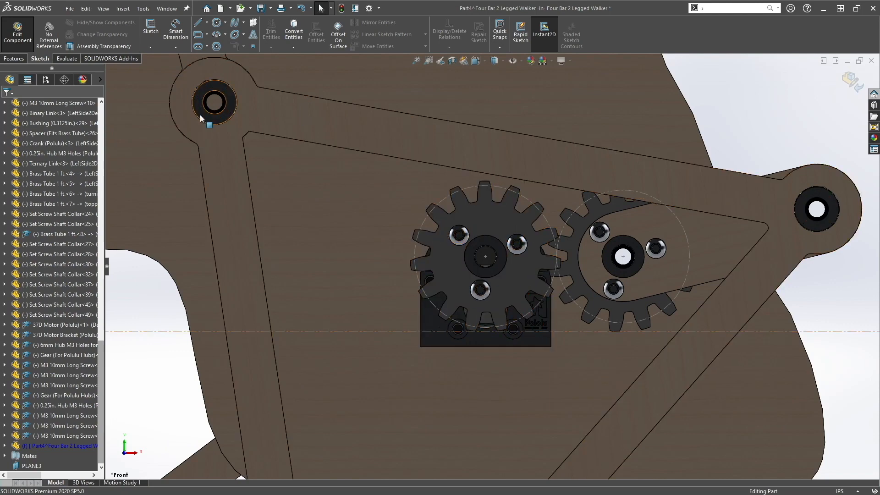
click(153, 25)
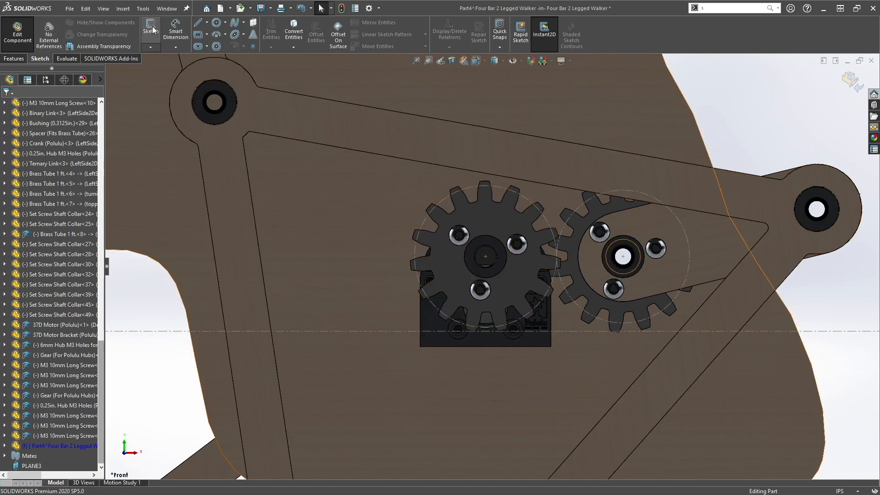
click(339, 242)
scroll(602, 285, down, 5)
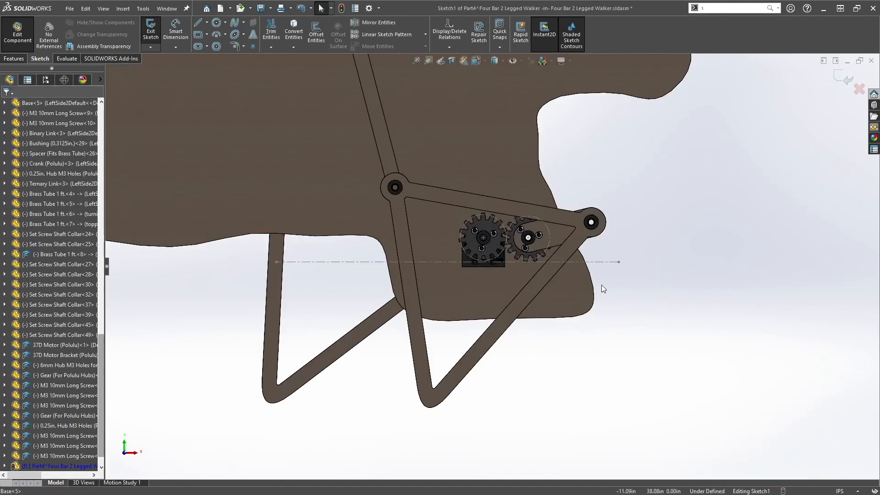
scroll(511, 266, down, 4)
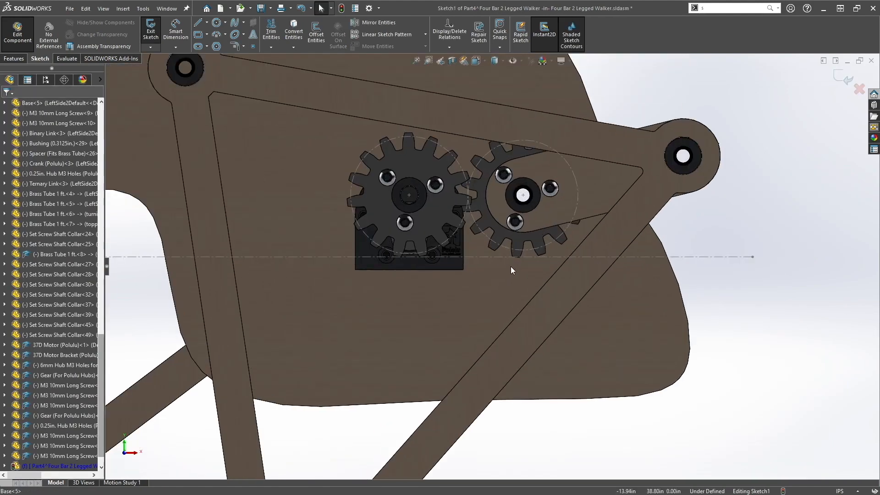
Step: Sketch a corner rectangle about 0.48 in high just beneath the motor bracket
click(198, 35)
scroll(341, 284, down, 2)
drag(335, 281, 527, 324)
key(Escape)
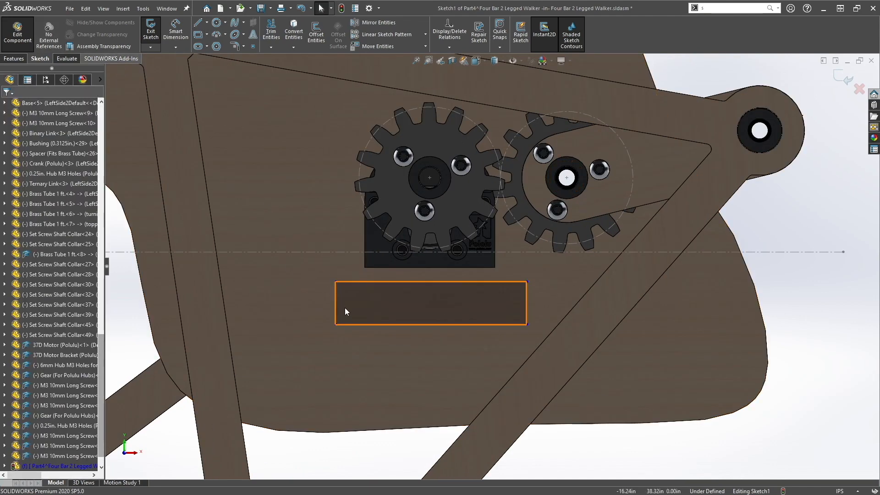
Step: Dimension the rectangle's height and set it to 0.25 in
key(s)
click(425, 319)
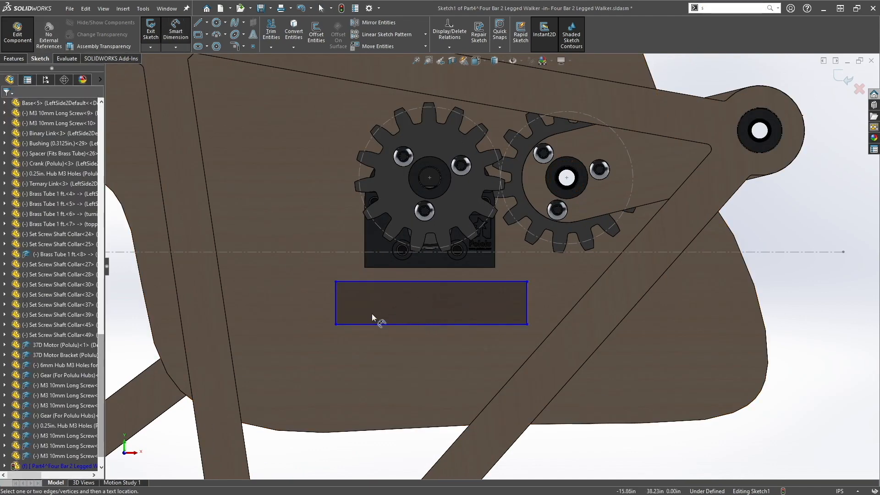
click(337, 311)
click(284, 310)
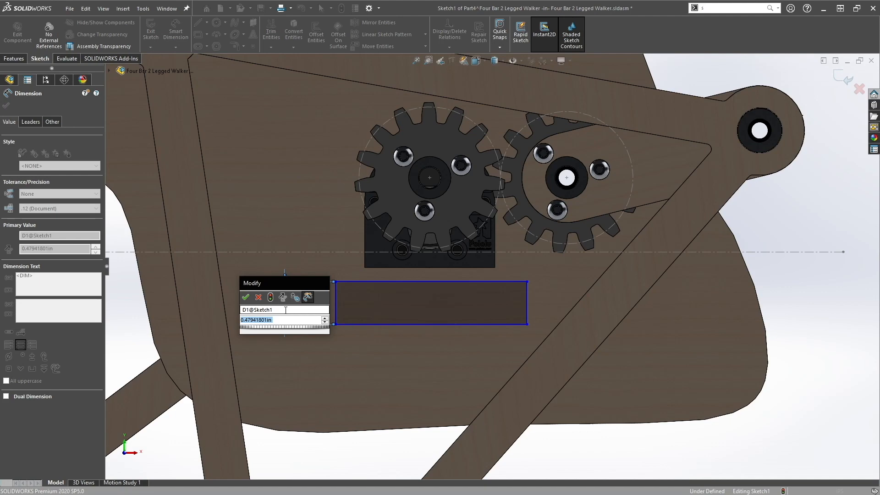
text(0.25)
key(Return)
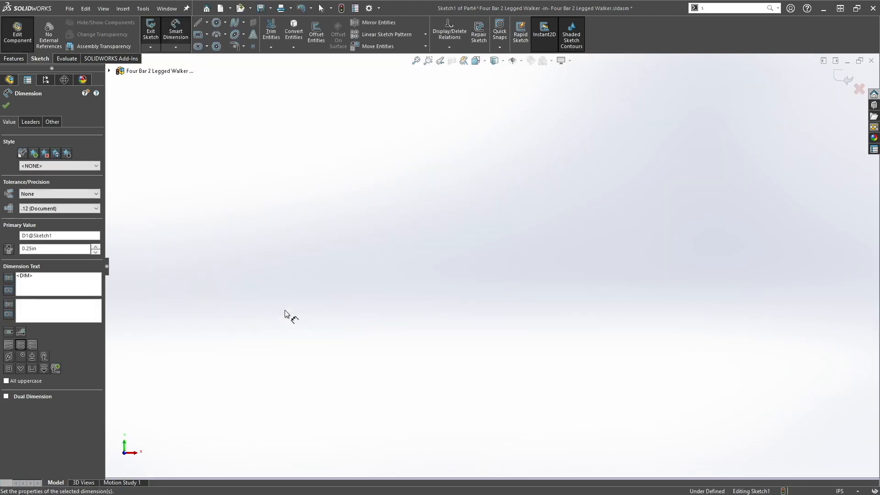
scroll(501, 327, down, 2)
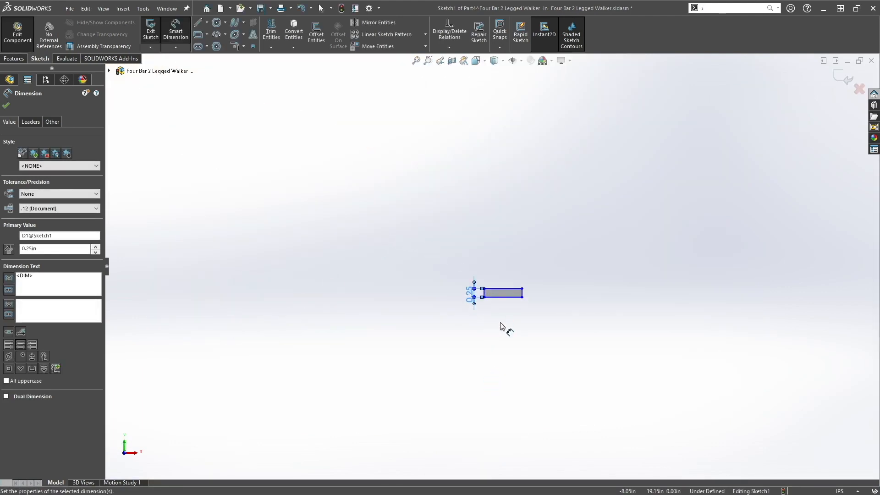
key(Escape)
Step: Move the 0.25 in high rectangle back up onto the Base, beneath the motor gear
scroll(501, 290, up, 2)
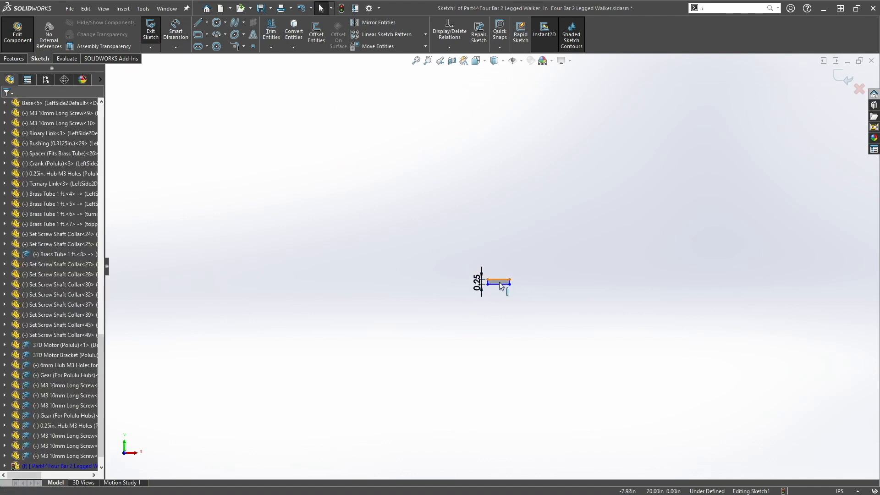
scroll(385, 201, up, 3)
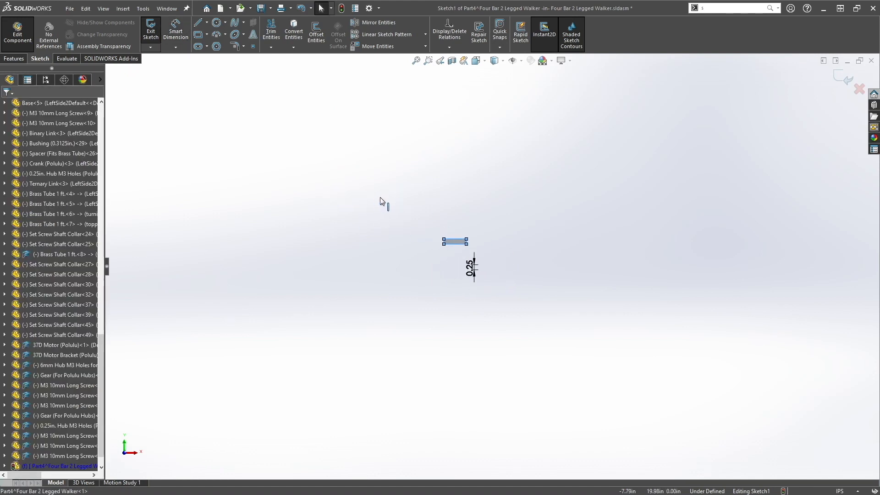
drag(398, 70, 441, 99)
scroll(441, 98, down, 2)
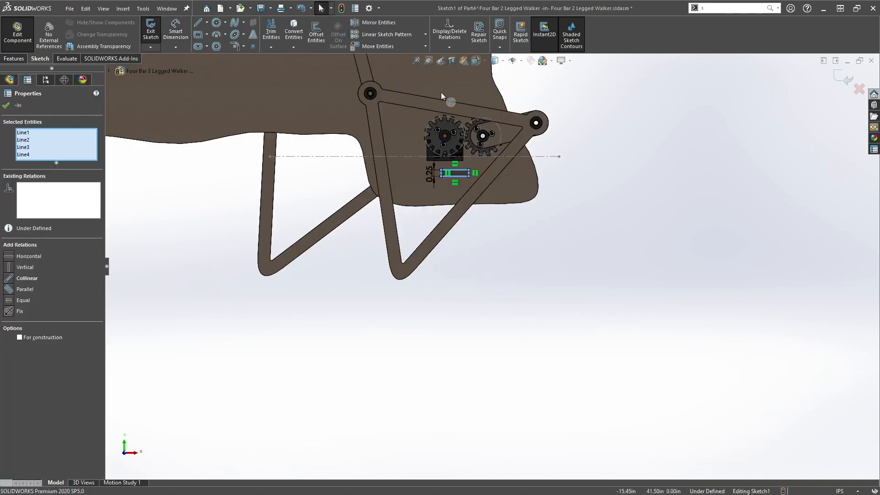
scroll(478, 176, down, 3)
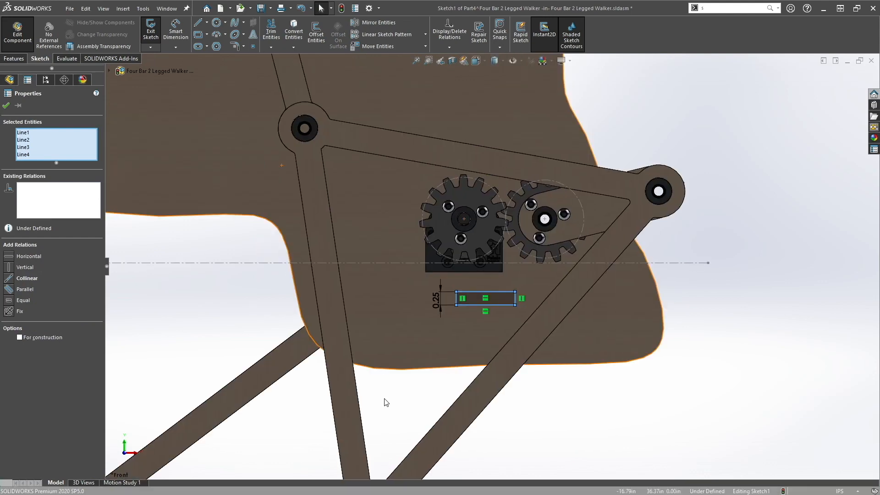
scroll(519, 358, down, 3)
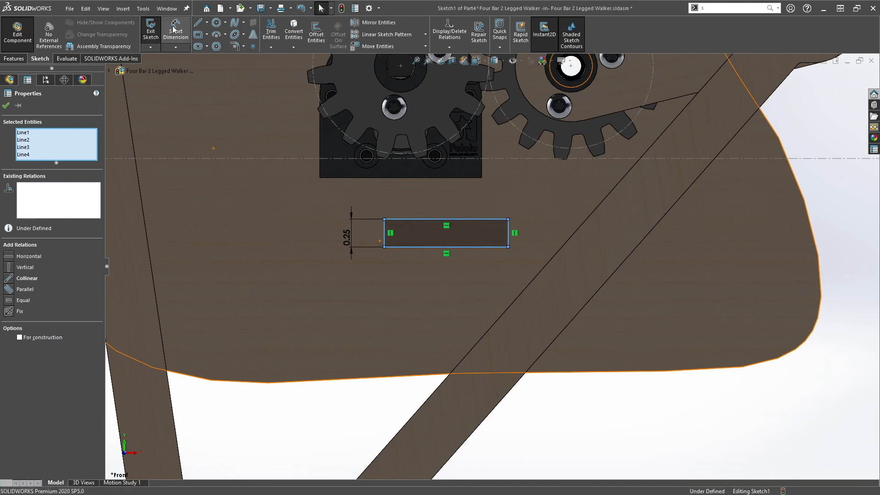
click(307, 445)
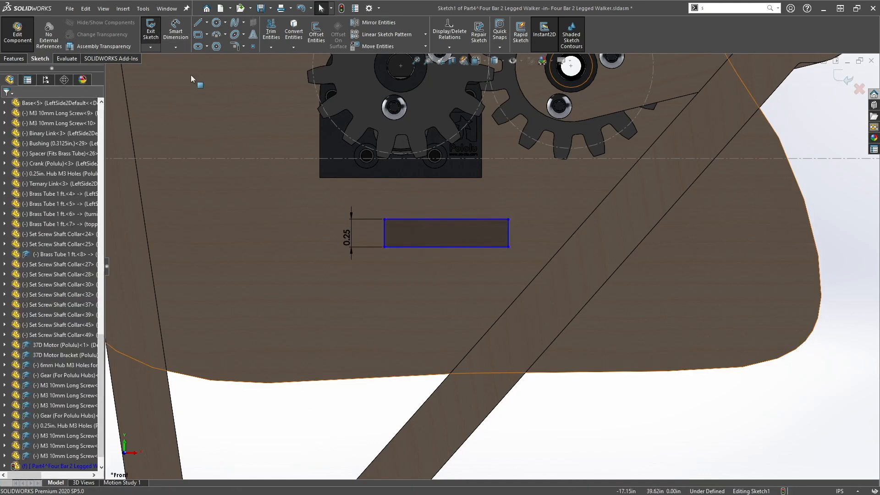
Step: Dimension the rectangle's bottom edge and set its length to 2 in
click(175, 32)
click(434, 246)
click(422, 306)
key(Return)
key(Escape)
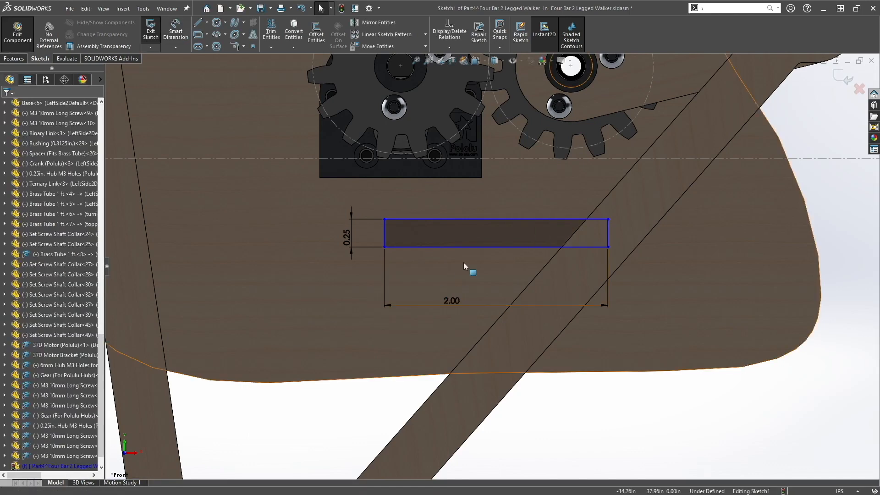
Step: Reposition the whole rectangle so that it sits roughly centred below the motor bracket
click(458, 223)
drag(502, 238, 417, 224)
scroll(416, 225, down, 3)
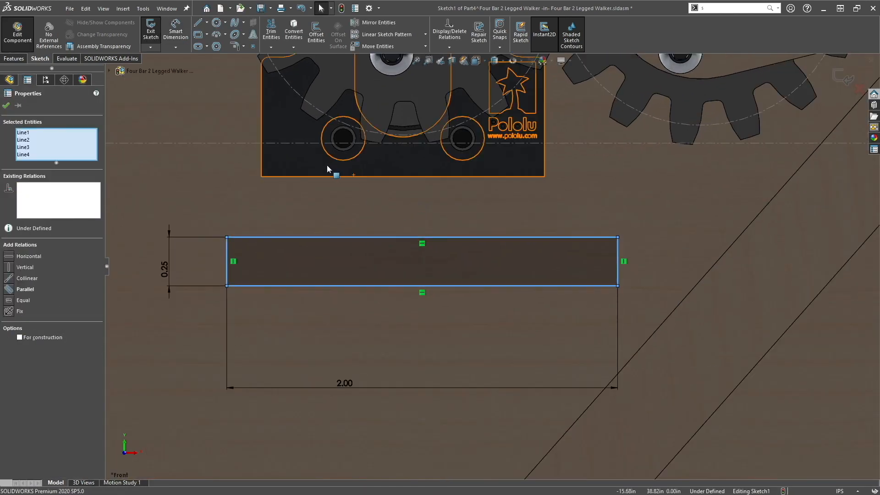
mouse_move(399, 265)
mouse_down()
mouse_move(387, 204)
mouse_move(393, 275)
mouse_up()
double_click(374, 241)
click(6, 106)
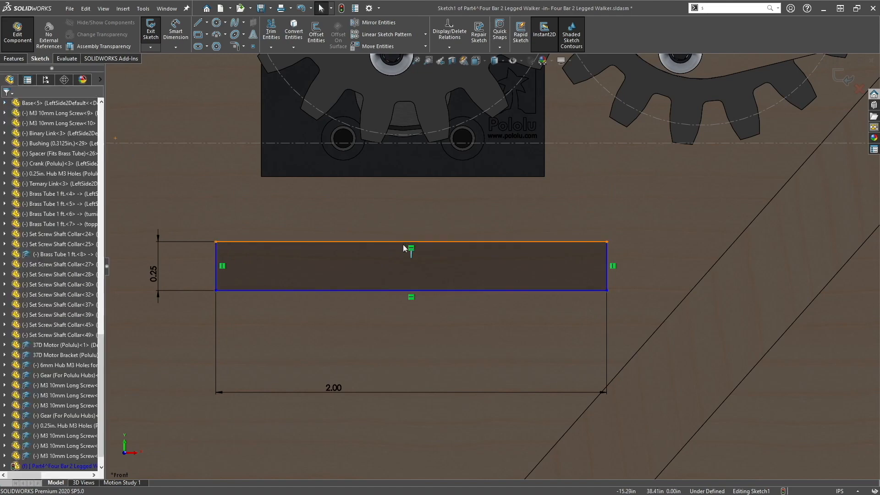
Step: Add a Collinear relation between the rectangle's top edge and the motor bracket's bottom edge
click(404, 241)
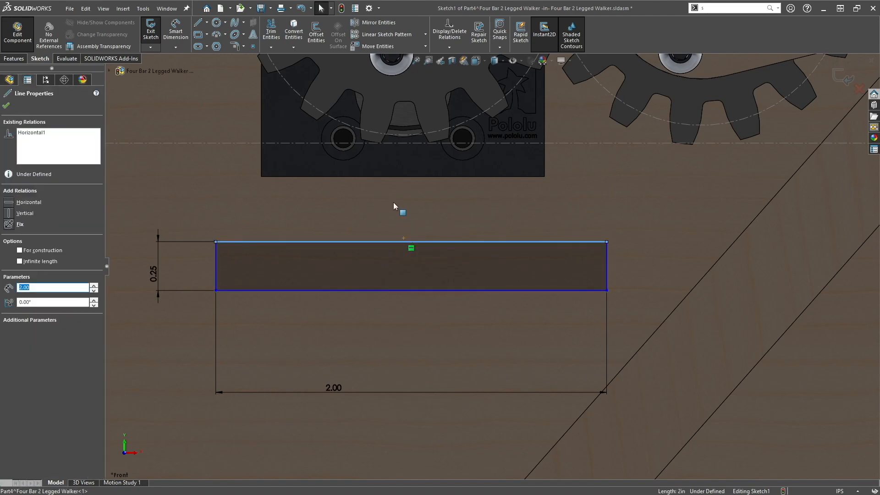
ctrl+click(396, 176)
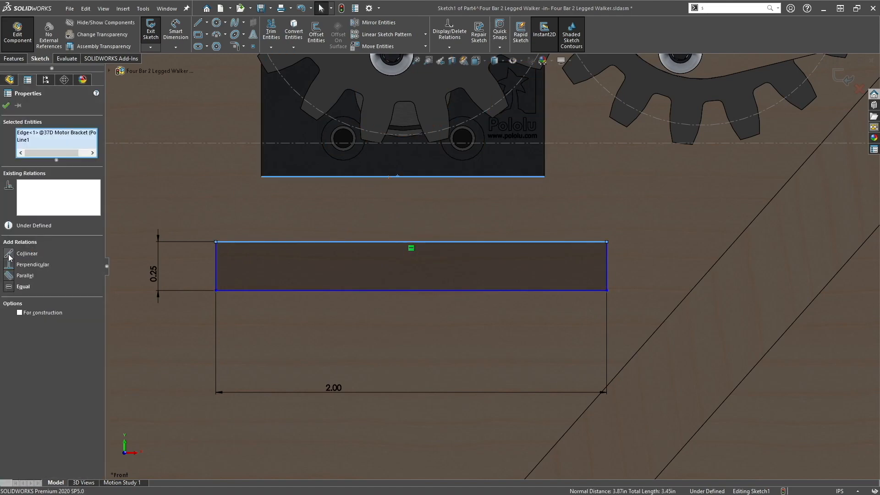
click(9, 254)
click(6, 105)
Step: Slide the rectangle sideways along the bracket, and add a Vertical relation between its top-edge midpoint and the bracket's bottom-edge midpoint
click(431, 210)
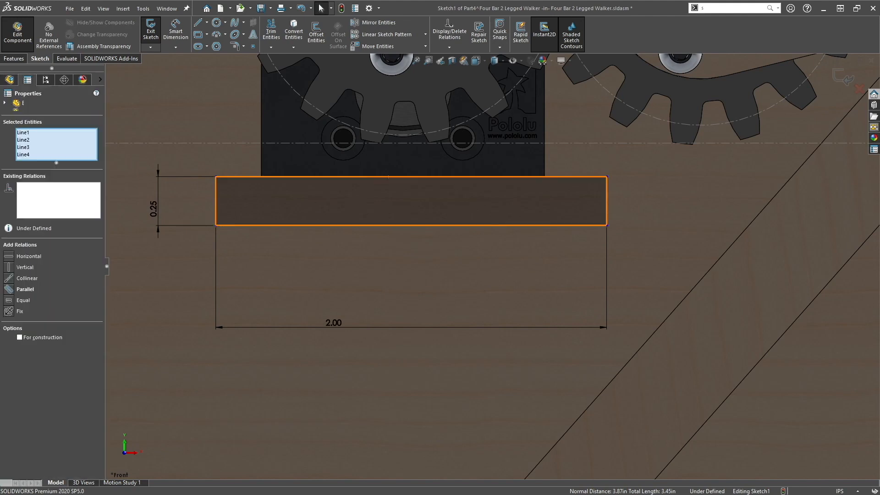
mouse_move(430, 210)
mouse_down()
mouse_move(425, 202)
mouse_move(406, 208)
mouse_move(613, 207)
mouse_move(344, 219)
mouse_move(43, 204)
mouse_move(201, 183)
mouse_up()
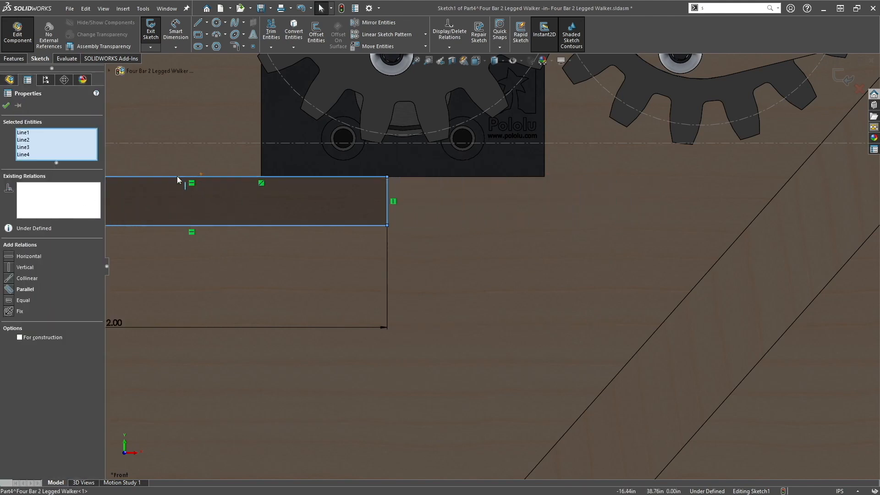
scroll(200, 203, up, 2)
click(7, 105)
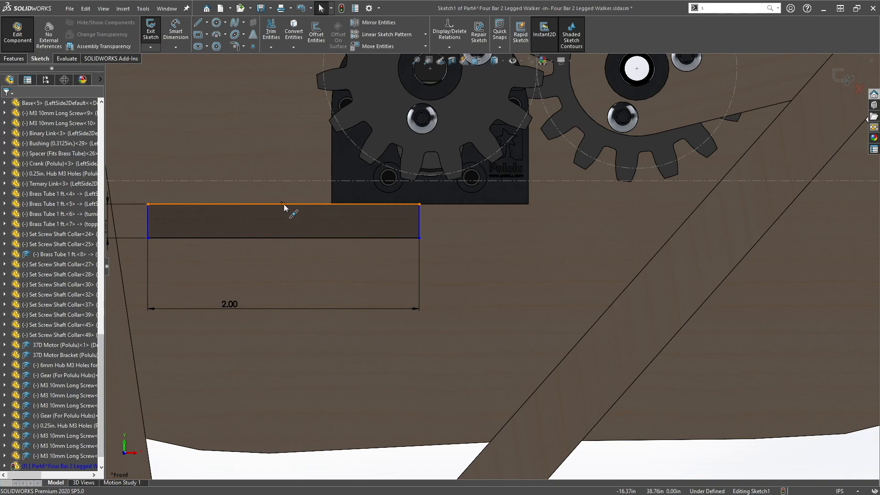
click(283, 204)
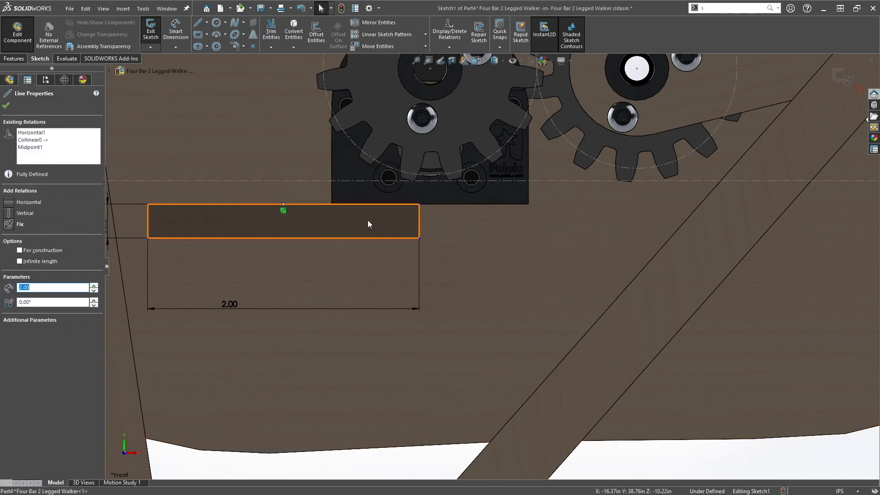
ctrl+click(430, 205)
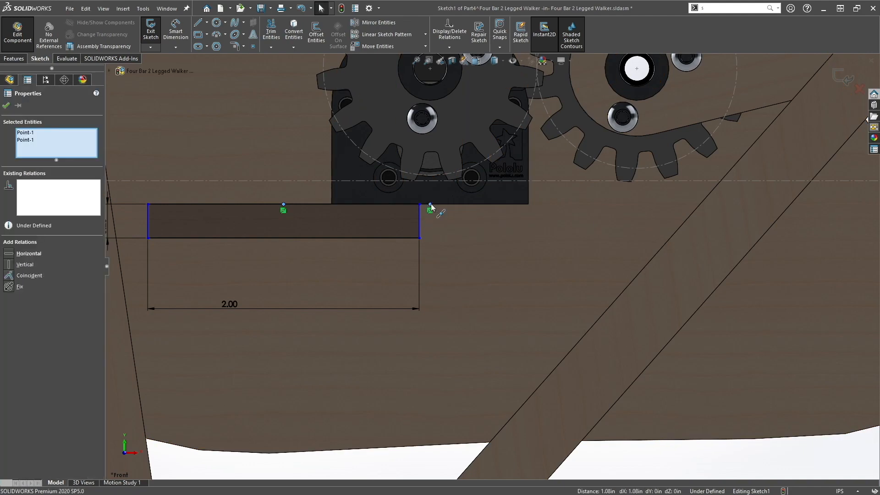
click(9, 265)
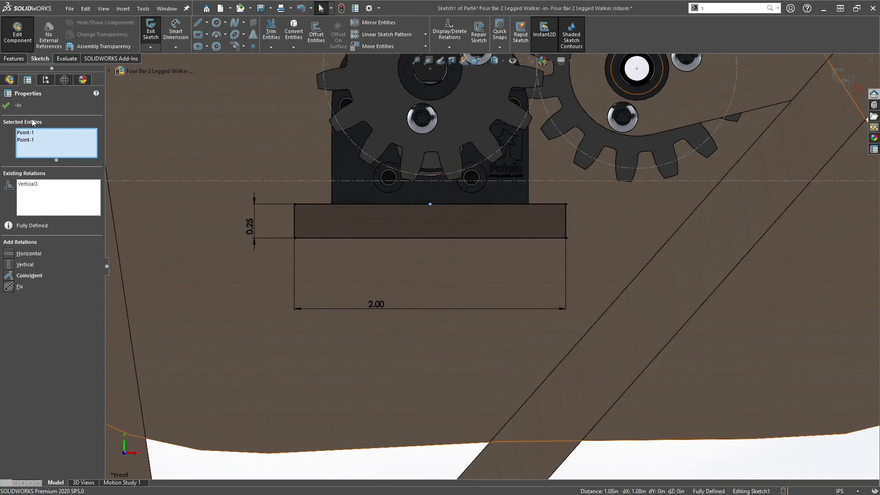
click(6, 106)
scroll(442, 230, up, 1)
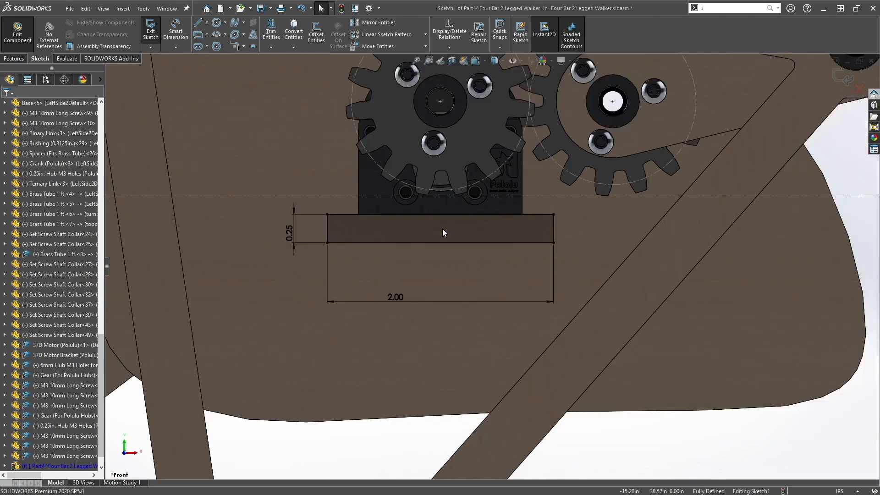
scroll(454, 233, down, 3)
click(414, 246)
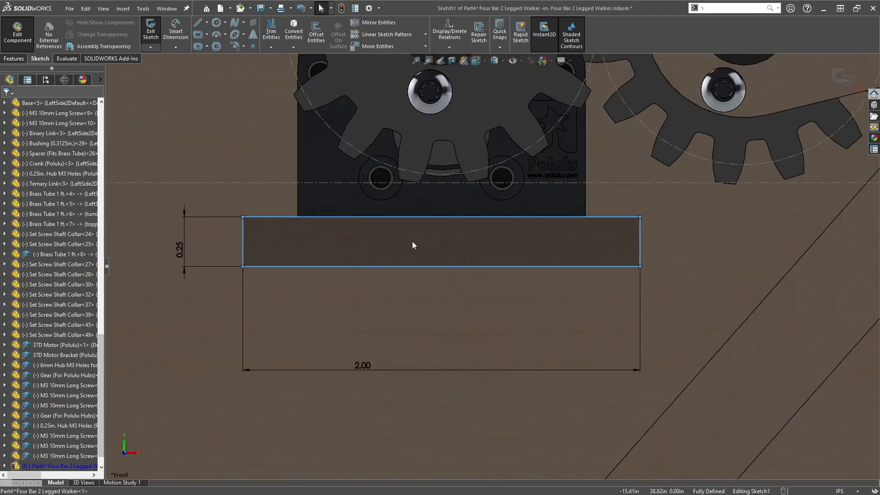
scroll(484, 280, up, 5)
click(689, 428)
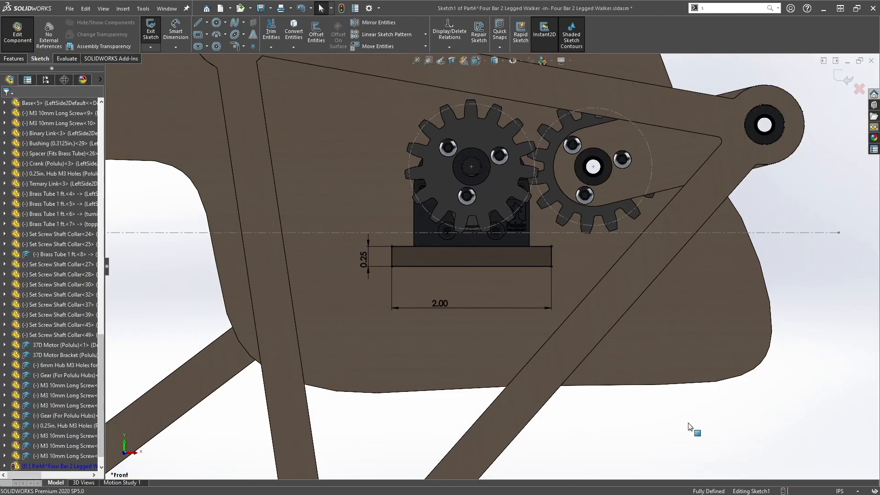
mouse_move(476, 261)
middle_down()
mouse_move(515, 252)
mouse_move(478, 264)
middle_up()
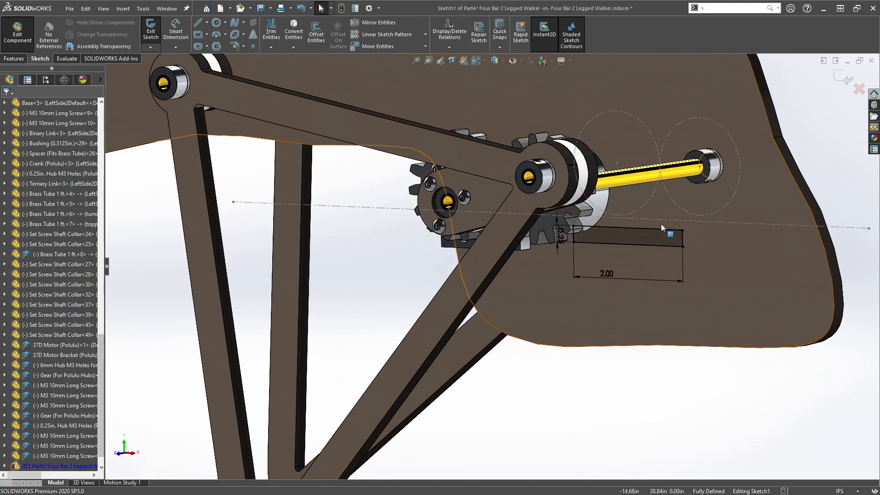
click(14, 59)
click(156, 35)
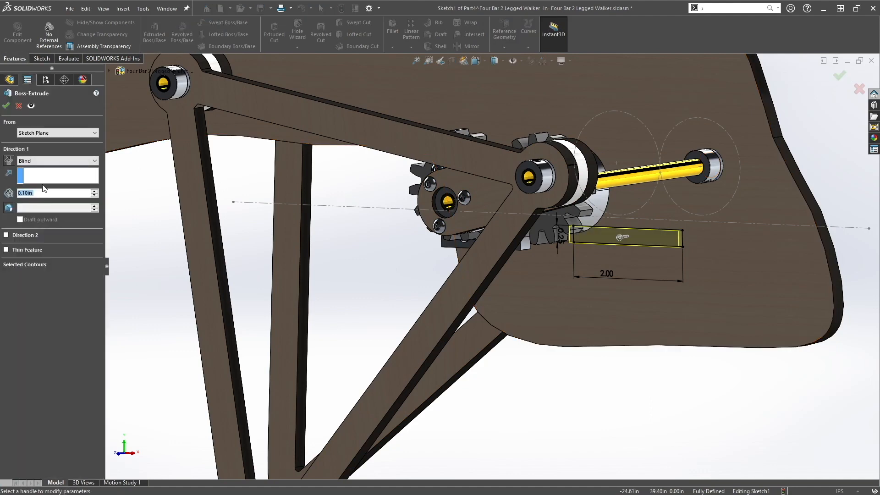
scroll(531, 224, up, 3)
middle_drag(517, 158, 495, 161)
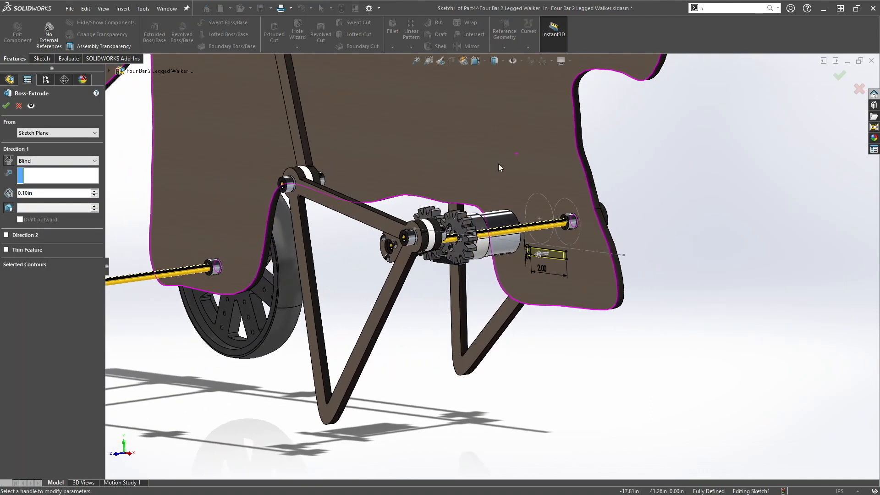
scroll(499, 164, up, 3)
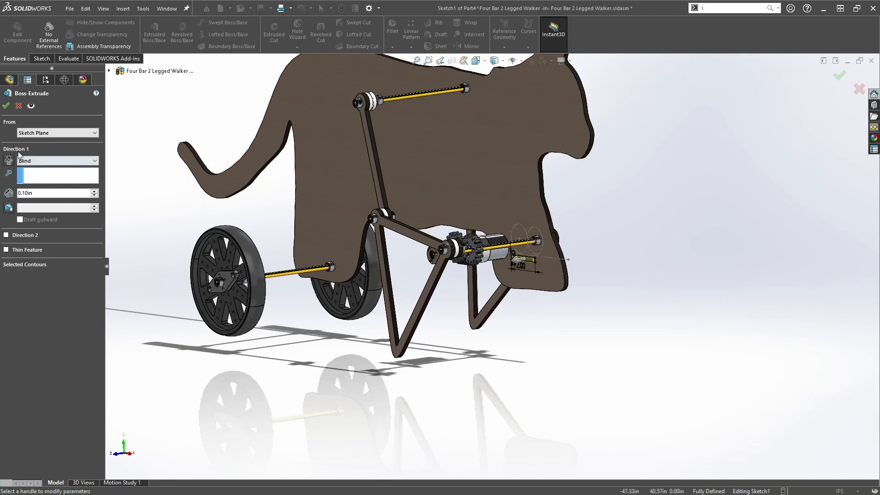
click(109, 72)
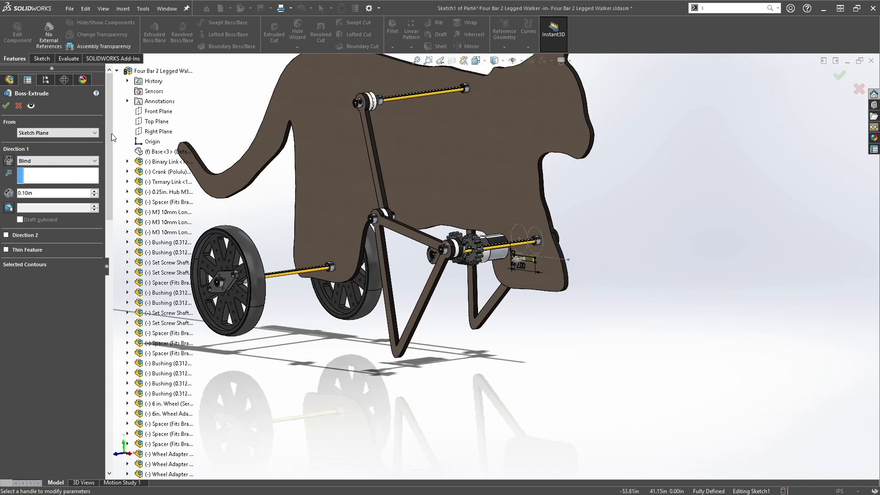
click(19, 105)
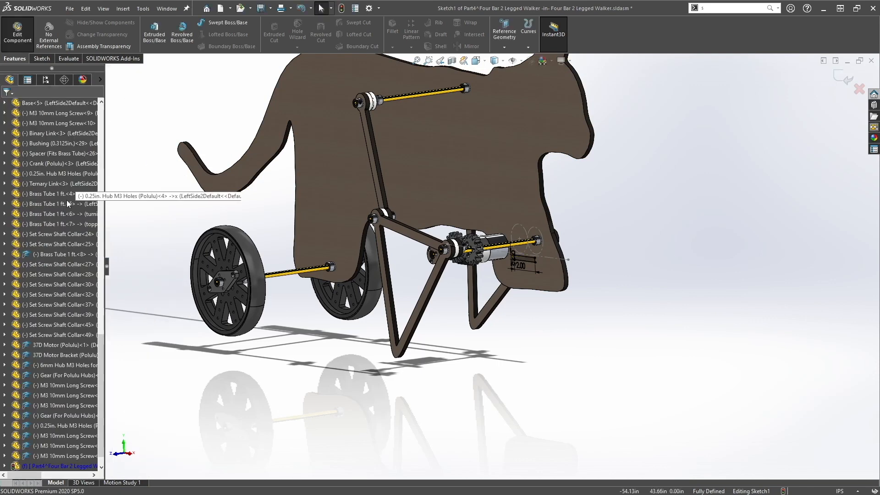
Step: Show the hidden side panel component Base<3> again in the assembly
scroll(59, 266, up, 10)
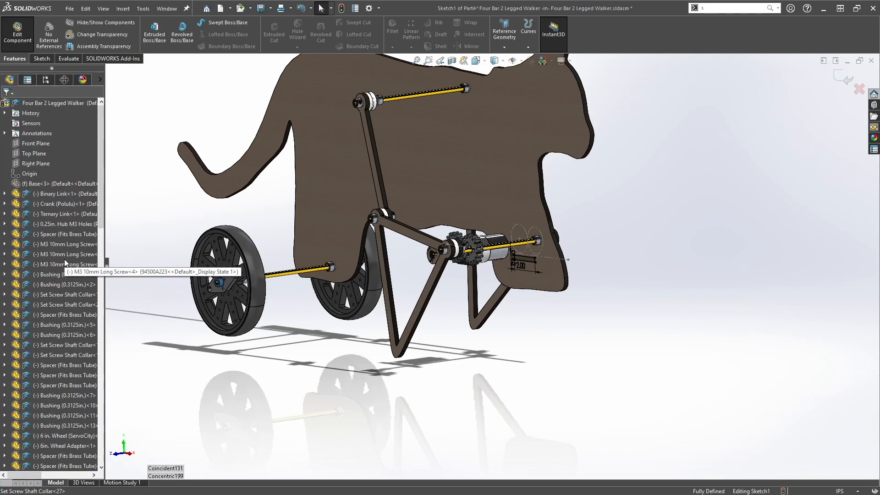
right_click(46, 184)
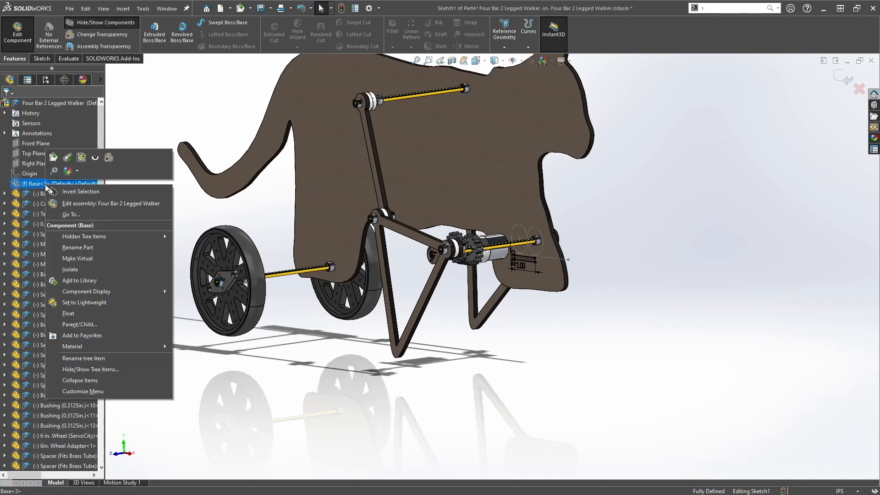
click(95, 157)
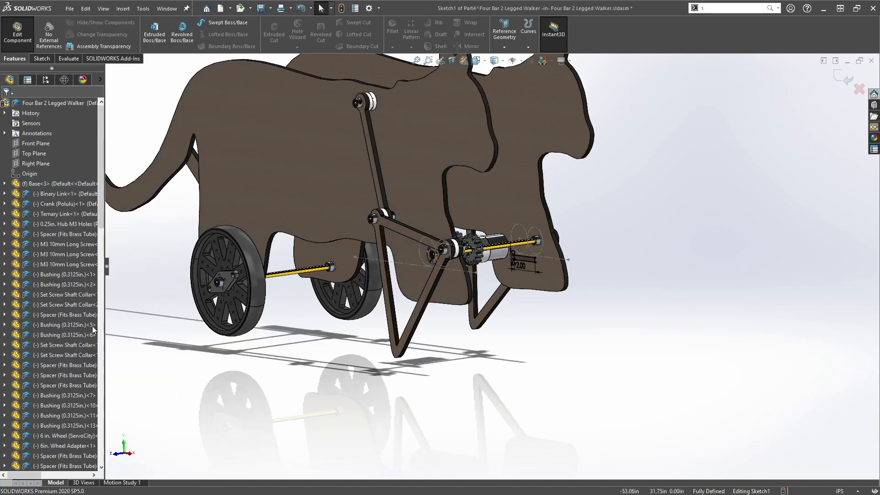
Step: Extrude the rectangle sketch under the motor bracket as a blind boss, 6 in deep, across the gap between the two side panels
scroll(64, 329, down, 20)
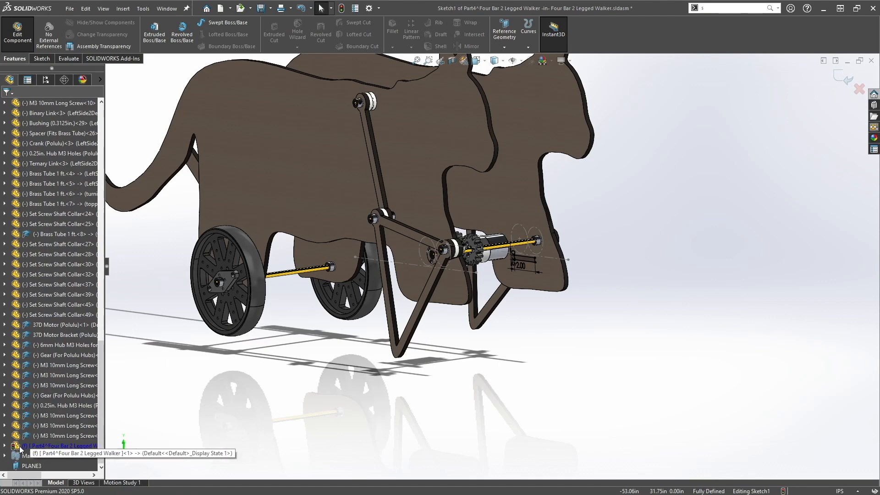
click(5, 446)
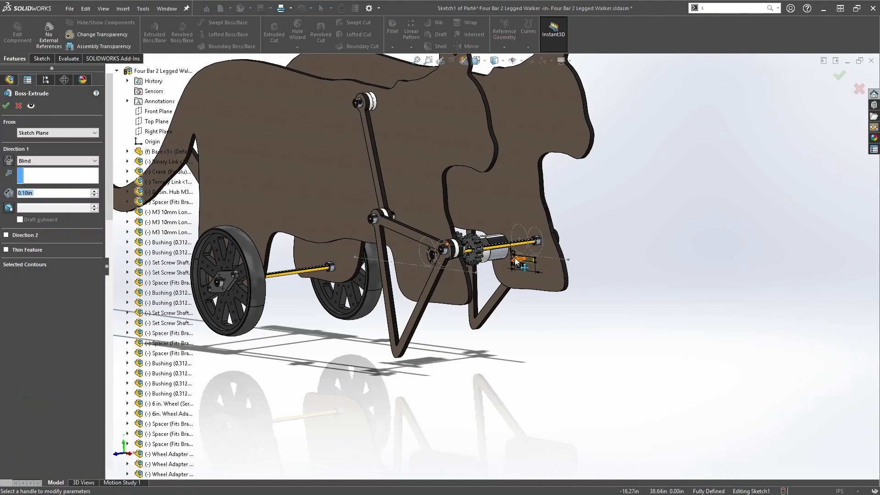
scroll(531, 261, down, 5)
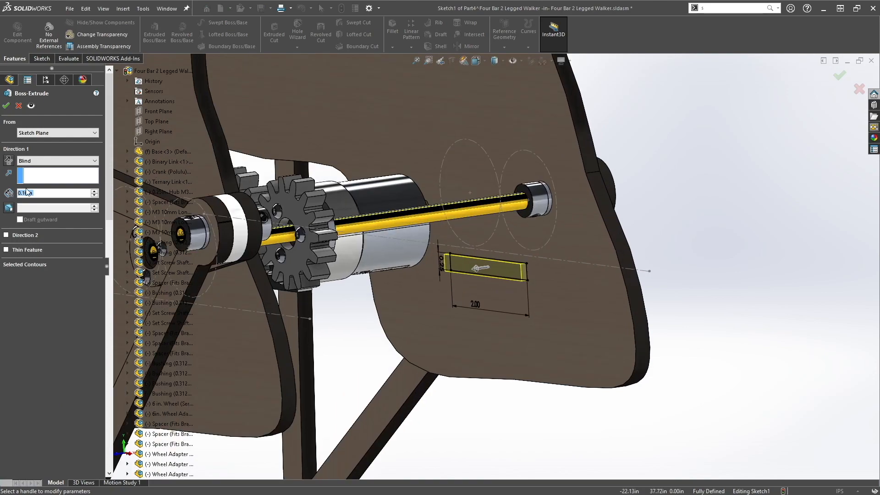
text(6)
key(Return)
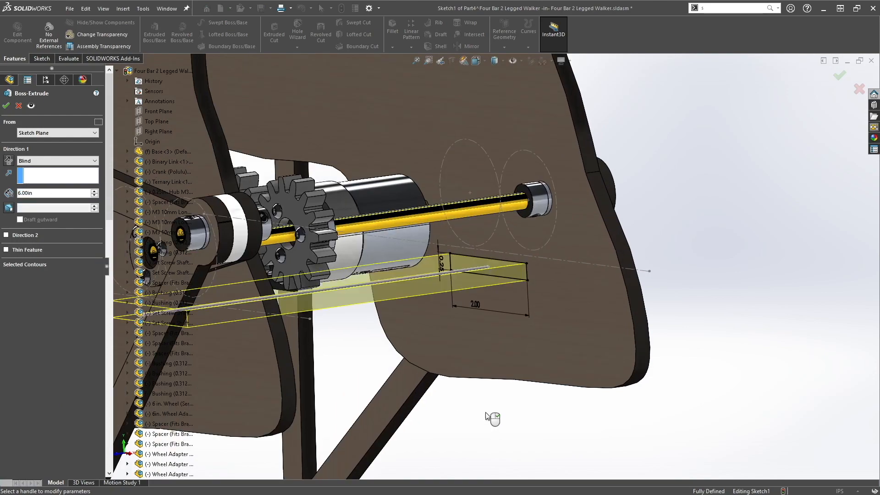
scroll(346, 355, up, 3)
middle_drag(346, 350, 310, 345)
click(6, 106)
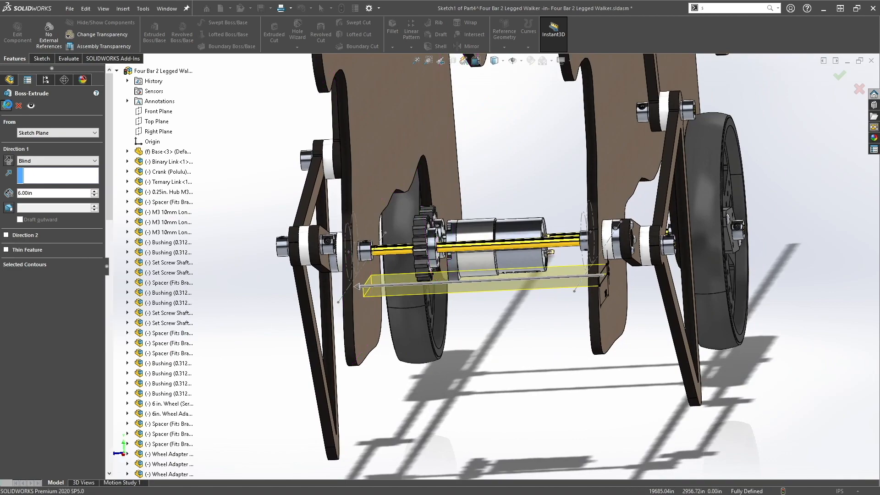
Step: Copy the wood appearance from the side panel, apply it to the whole new plate part, and return to editing the assembly
scroll(469, 276, down, 4)
scroll(400, 295, down, 1)
mouse_move(398, 295)
middle_down()
mouse_move(393, 282)
mouse_move(382, 296)
middle_up()
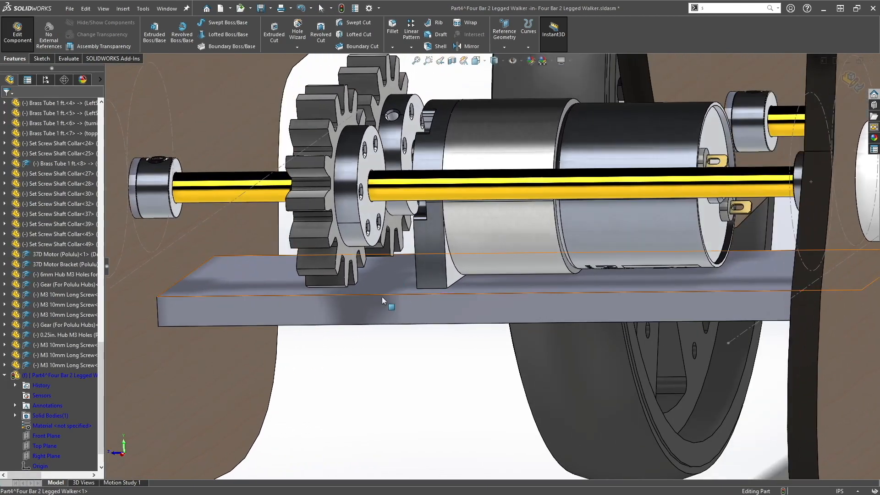
right_click(181, 351)
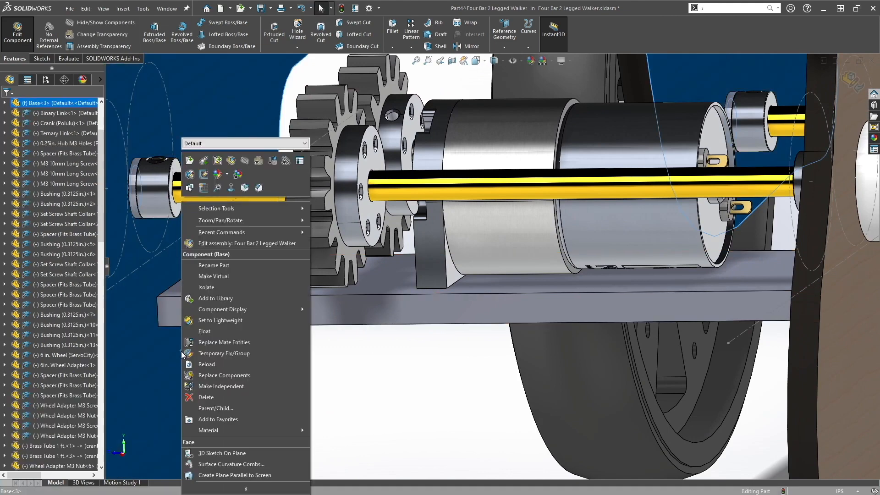
click(236, 174)
right_click(367, 304)
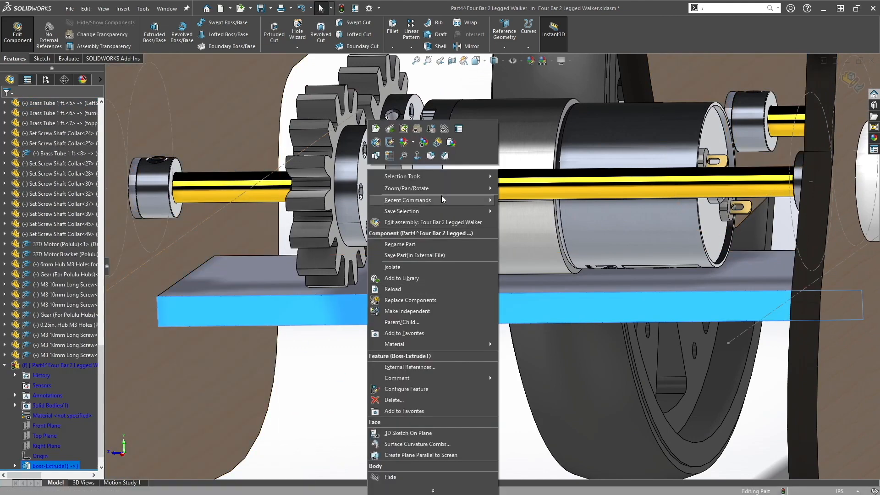
click(451, 142)
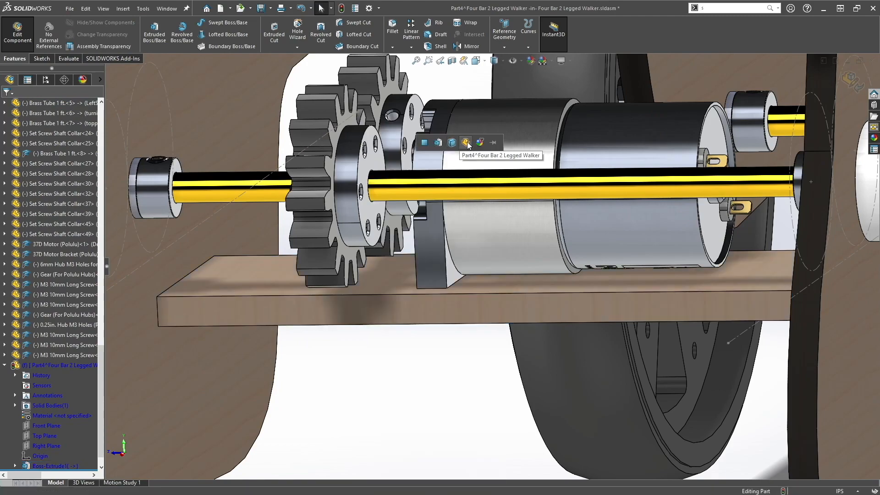
click(467, 145)
scroll(377, 378, up, 2)
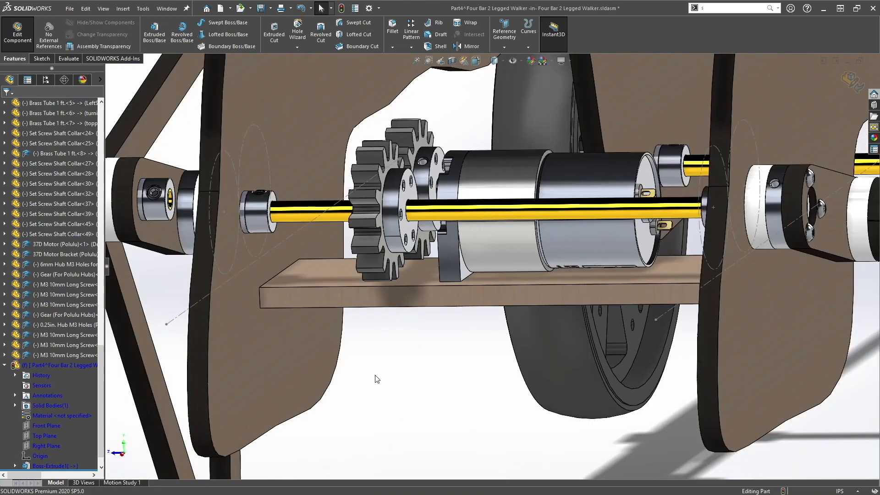
middle_drag(391, 367, 413, 344)
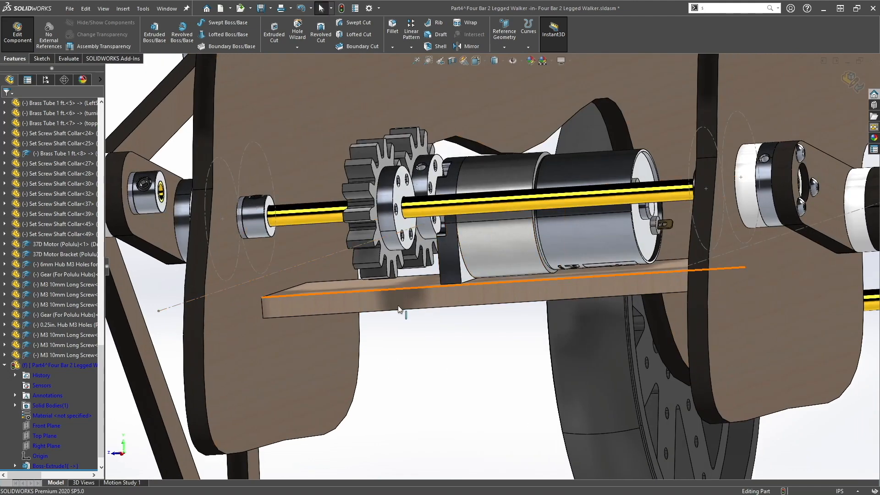
click(855, 88)
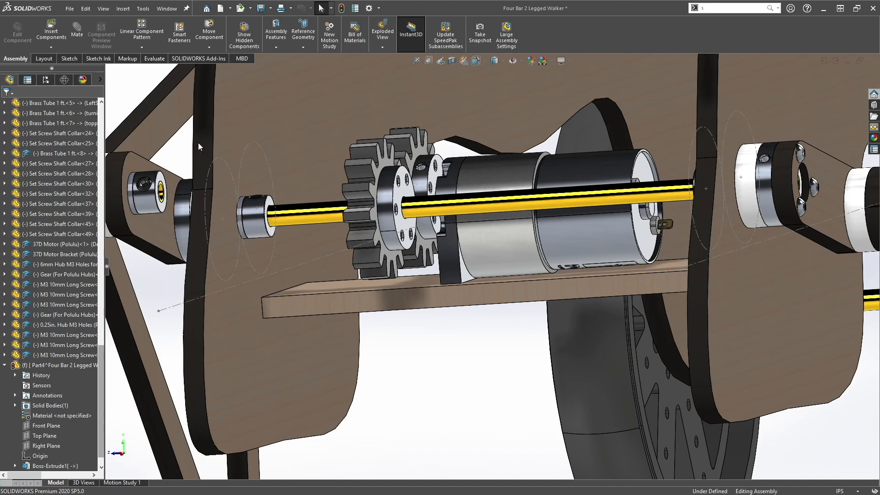
Step: Save the assembly with all modified documents, storing the virtual plate component internally inside the assembly
click(69, 9)
click(73, 112)
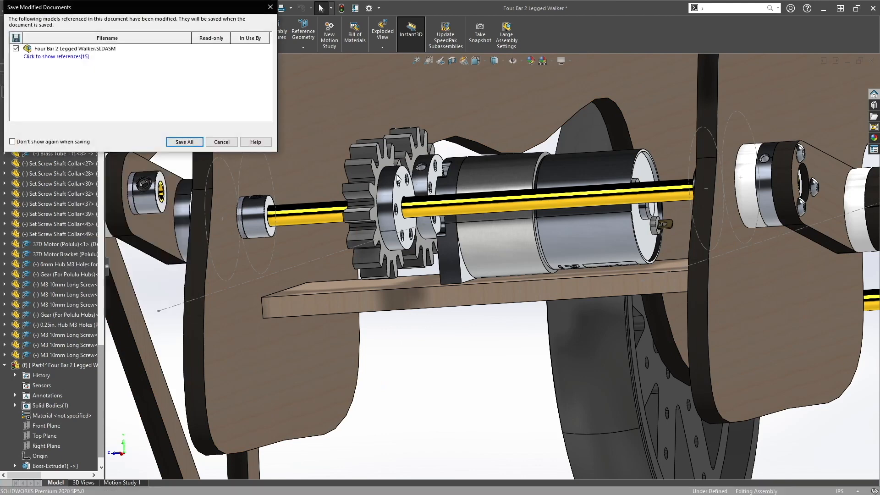
click(184, 143)
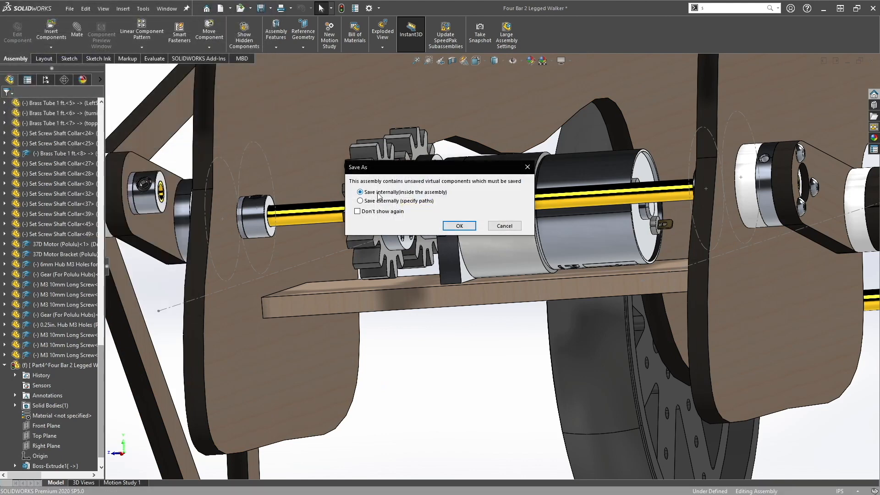
click(459, 226)
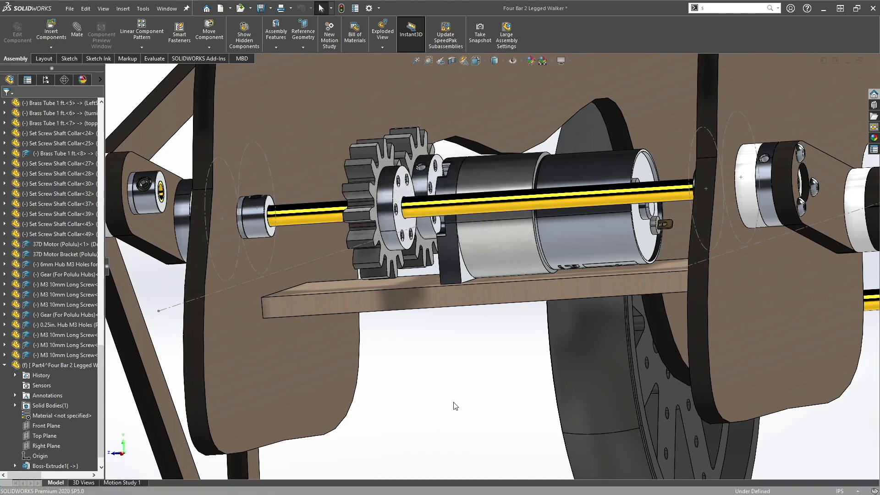
Step: Add a Lock mate between the support plate's front face and the side panel Base<3>
click(351, 298)
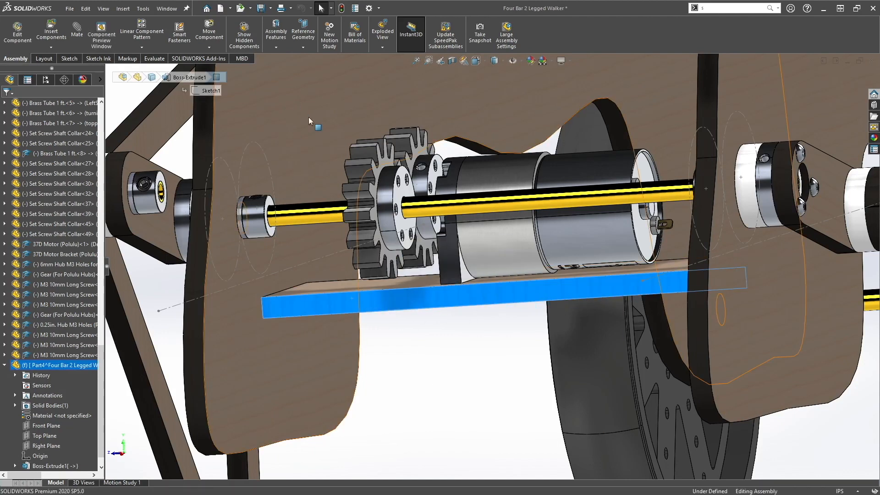
click(402, 299)
click(528, 246)
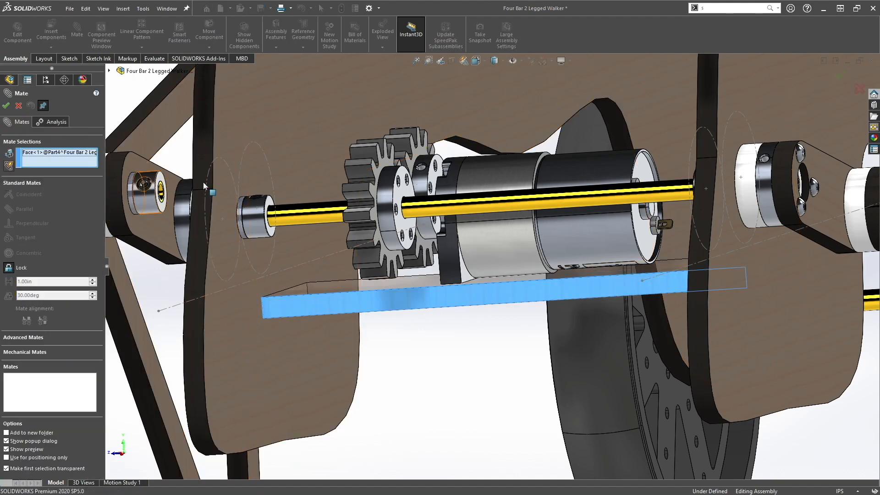
click(298, 115)
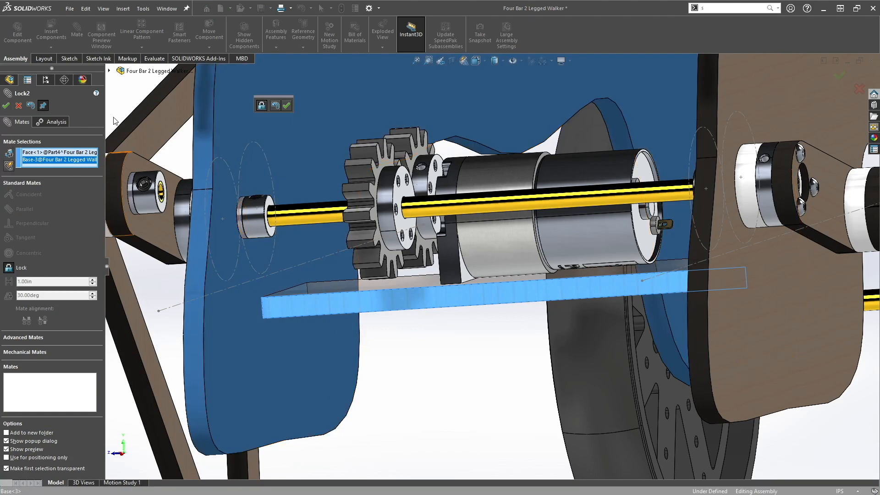
click(6, 107)
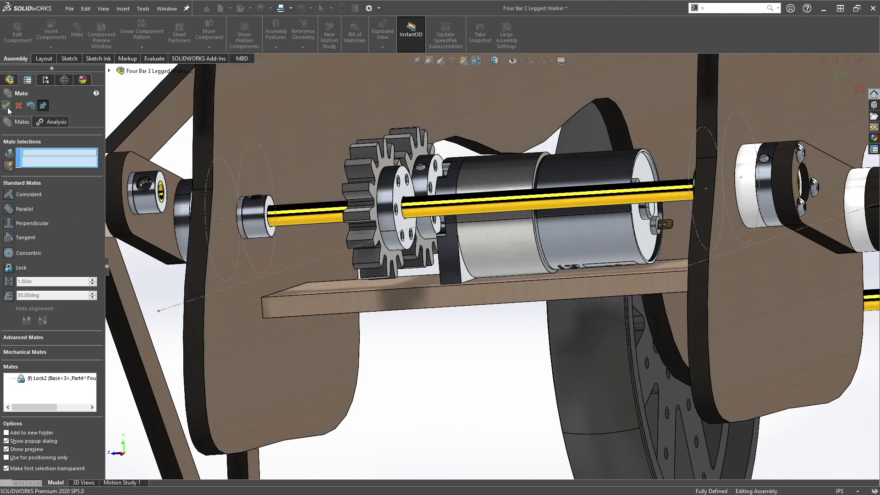
scroll(451, 353, up, 4)
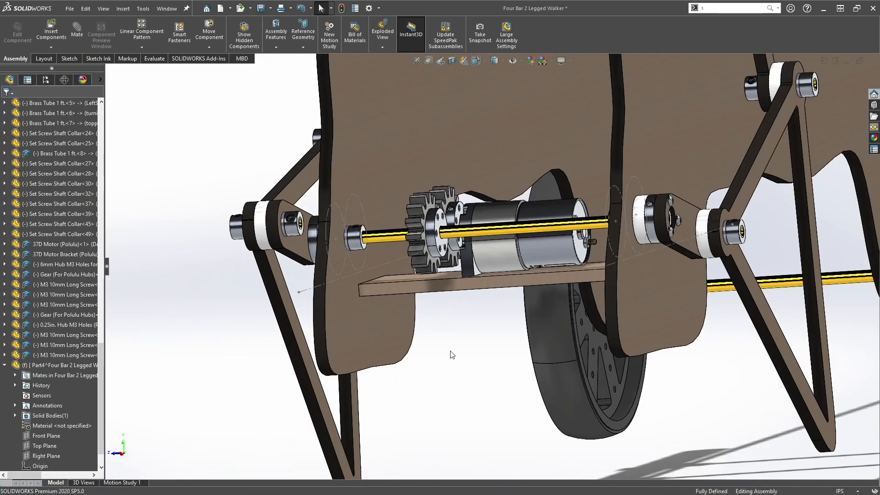
middle_drag(467, 290, 405, 298)
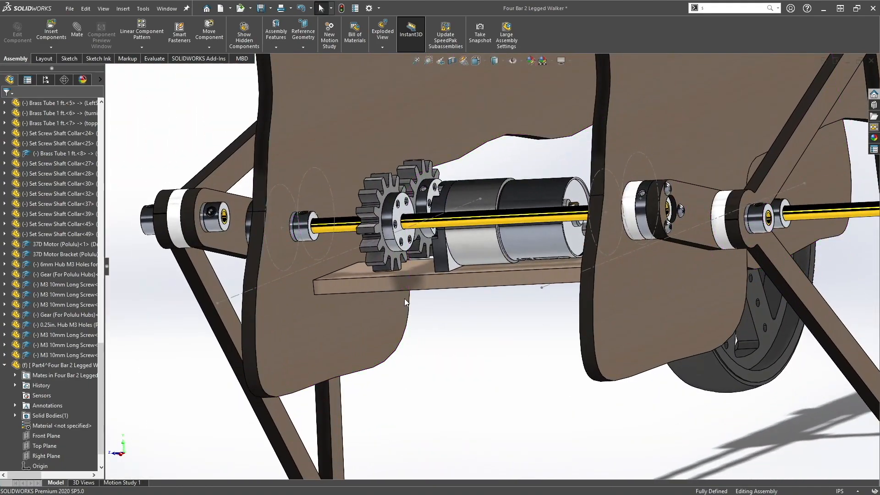
click(273, 283)
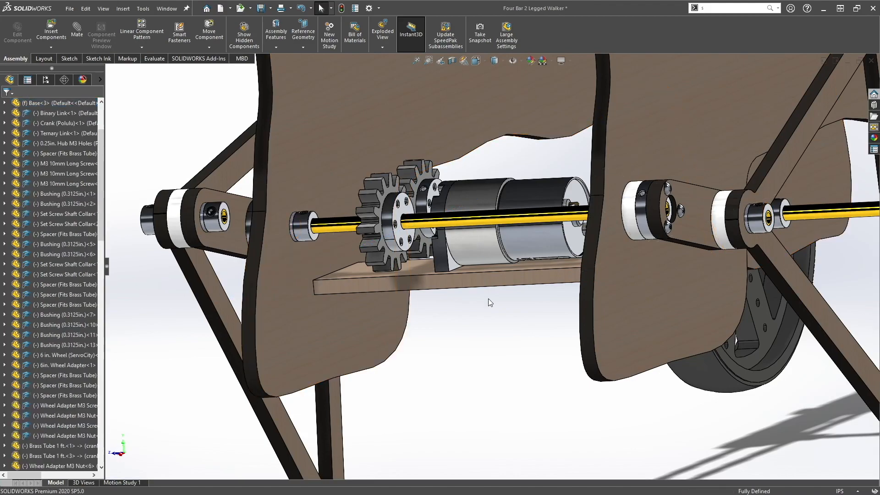
scroll(393, 279, up, 3)
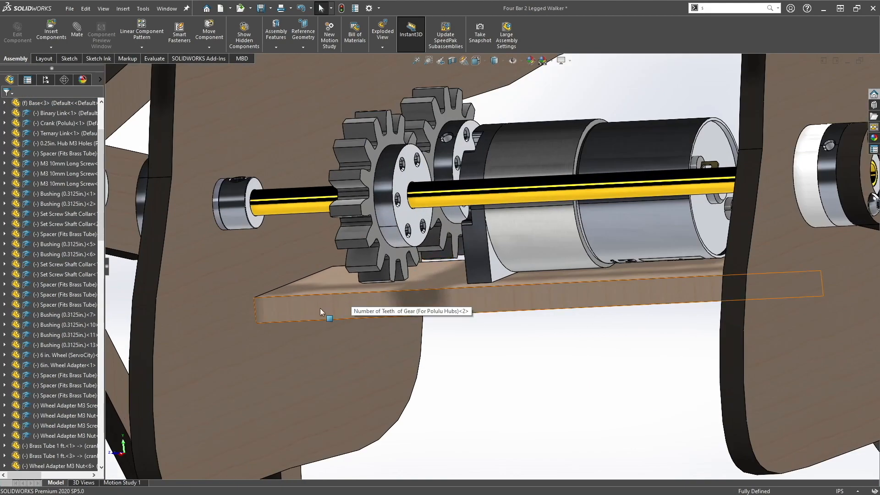
Step: Examine the support plate from above and below, including its underside and its junctions with the two side panels
middle_drag(323, 314, 313, 325)
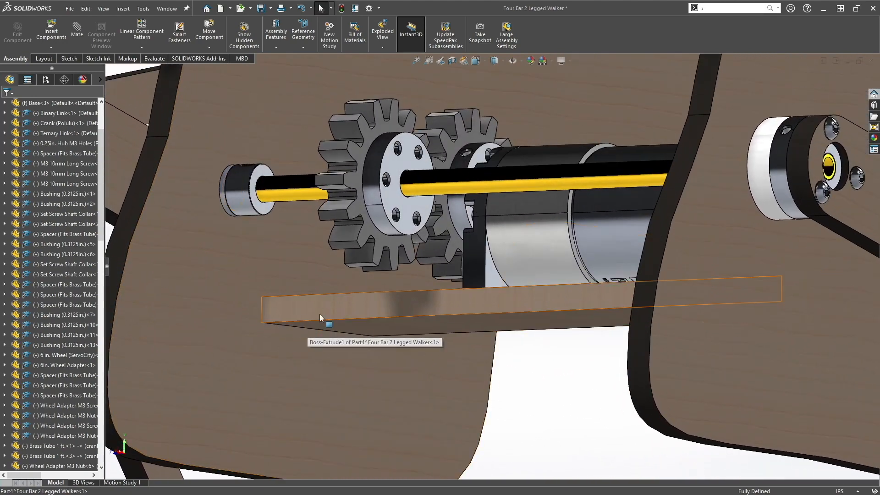
click(544, 300)
scroll(466, 306, down, 5)
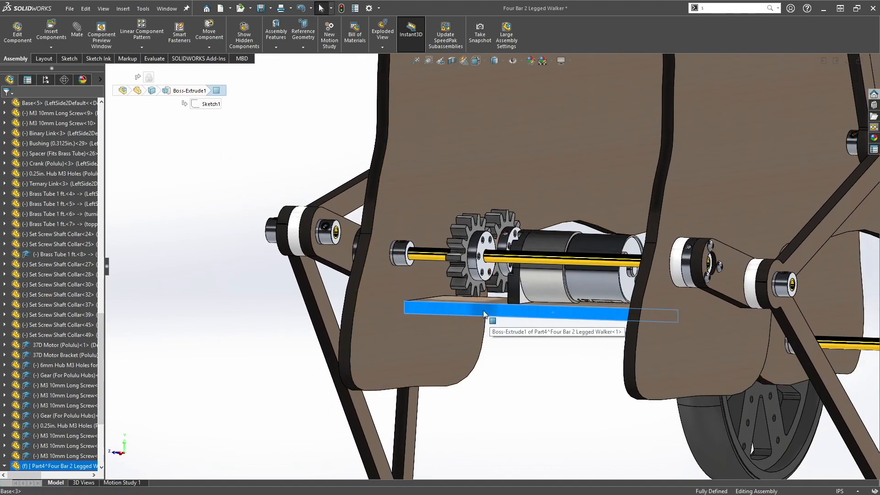
middle_drag(502, 367, 485, 341)
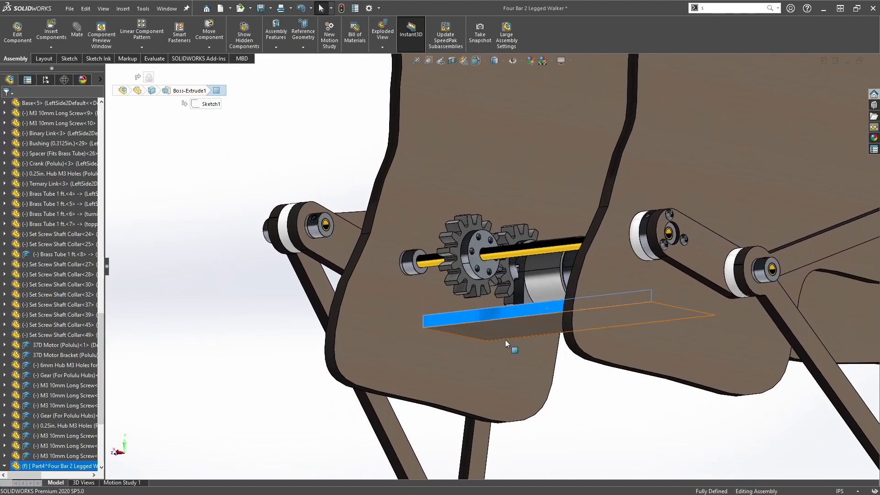
scroll(487, 325, up, 3)
scroll(382, 257, down, 6)
scroll(382, 257, up, 3)
middle_drag(390, 254, 438, 216)
middle_drag(525, 294, 533, 299)
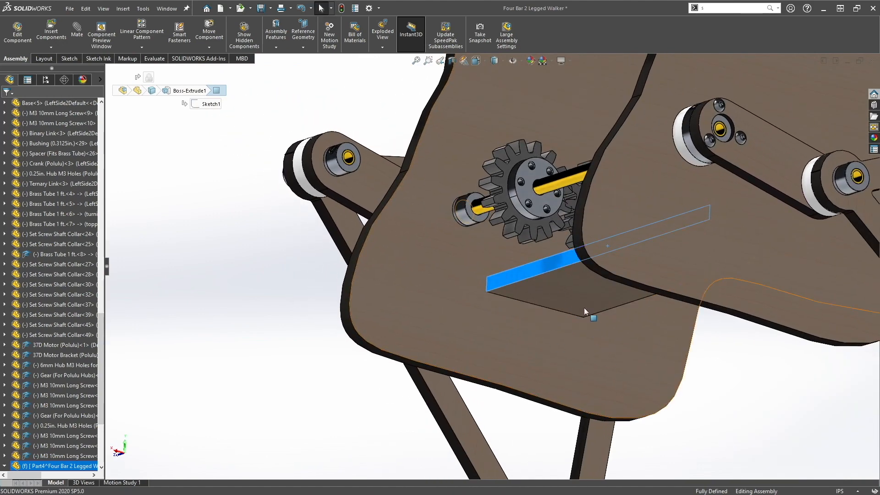
middle_drag(586, 326, 550, 301)
scroll(550, 301, up, 2)
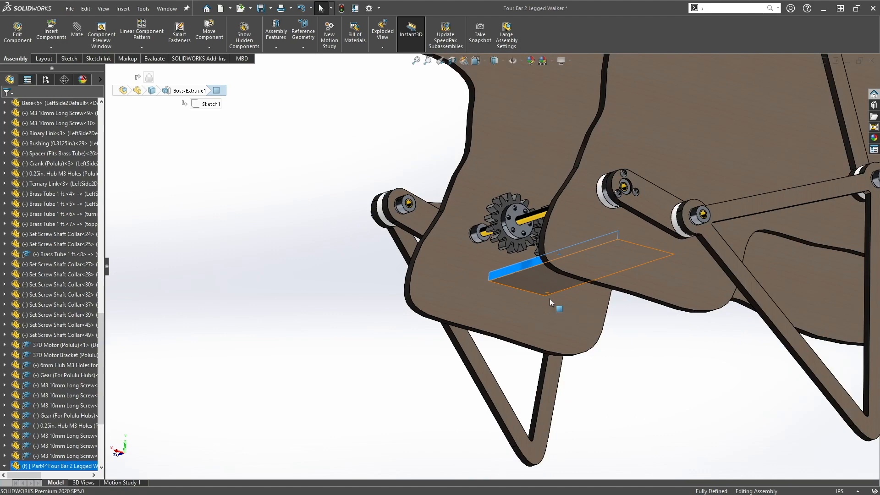
Step: Insert the M3 Nut Strip part from the MAE 183 SolidWorks Templates folder into the assembly beside the walker, then close the folder window
drag(425, 5, 601, 36)
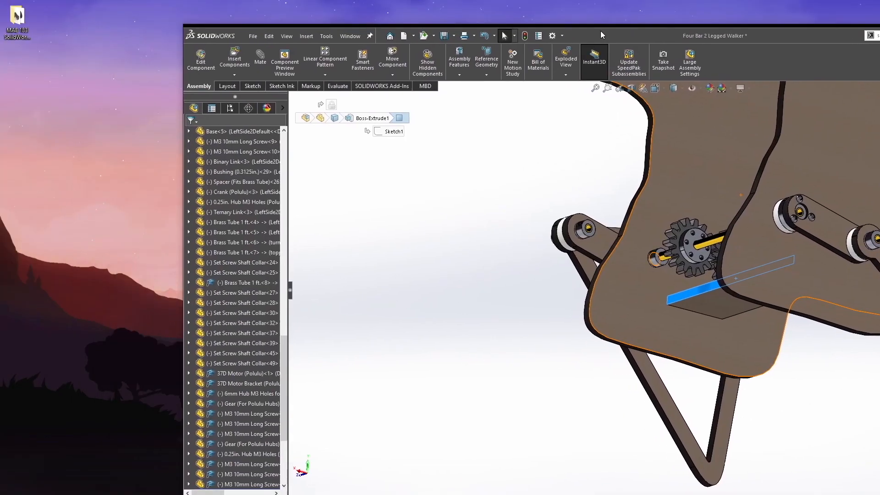
double_click(11, 26)
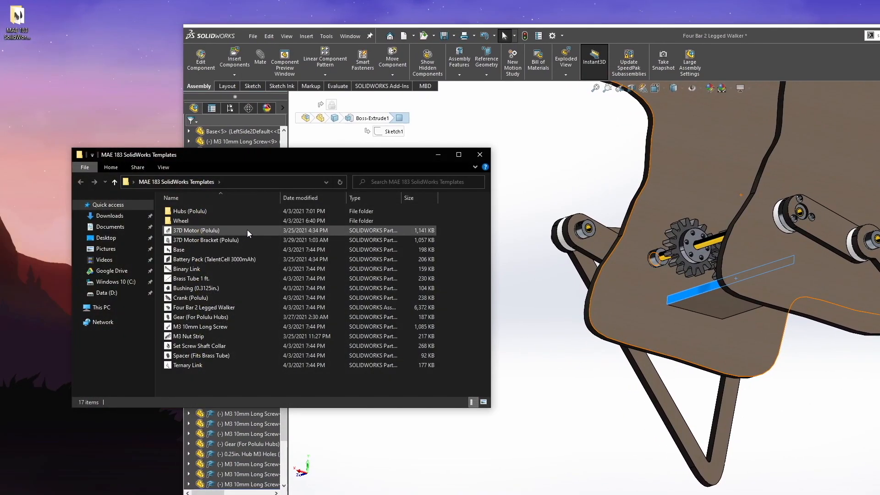
click(191, 338)
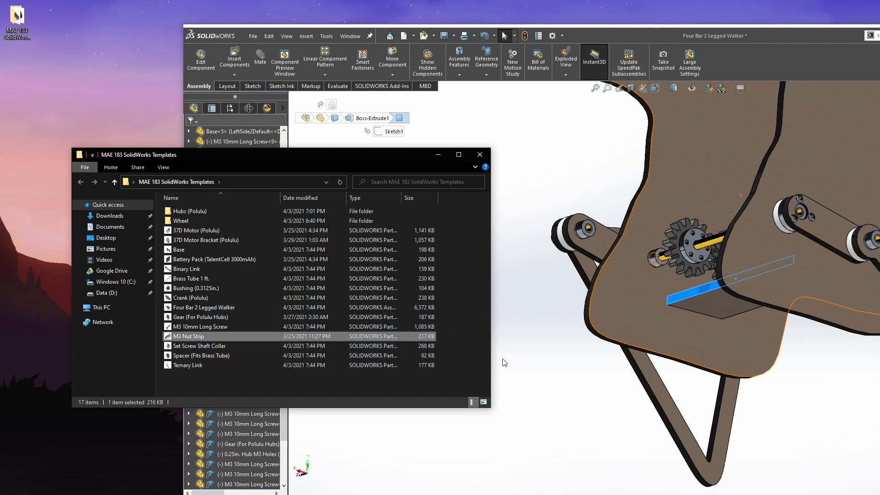
drag(505, 363, 506, 362)
click(480, 154)
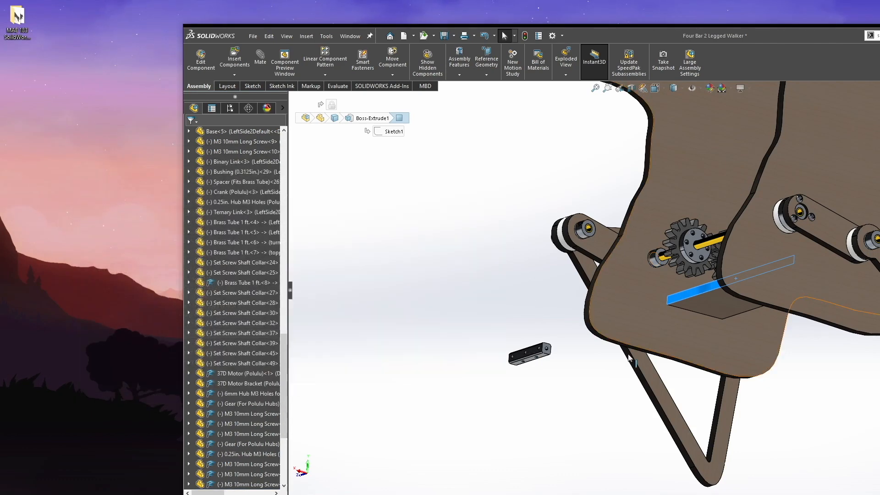
Step: Examine the M3 nut strip from several sides, checking the screw holes on its long faces and end faces
scroll(566, 362, down, 5)
drag(439, 334, 498, 338)
mouse_move(498, 339)
right_down()
mouse_move(524, 354)
mouse_move(461, 351)
right_up()
scroll(444, 347, down, 6)
click(461, 351)
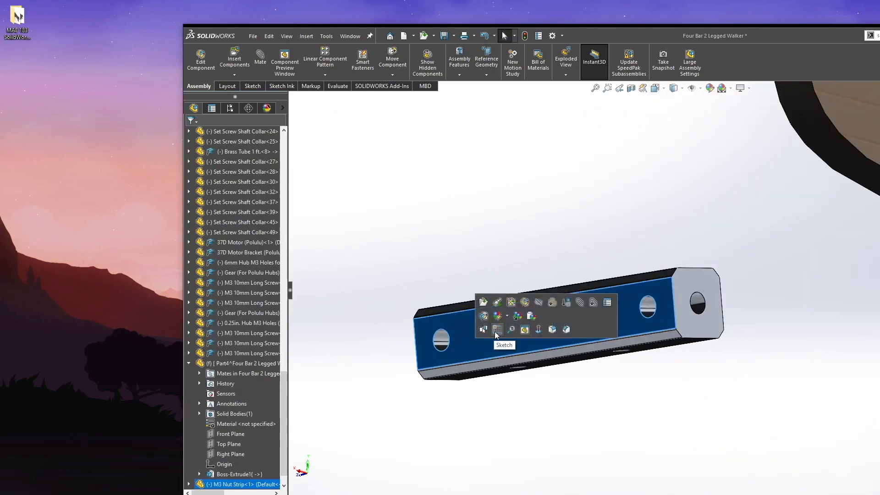
scroll(611, 310, up, 5)
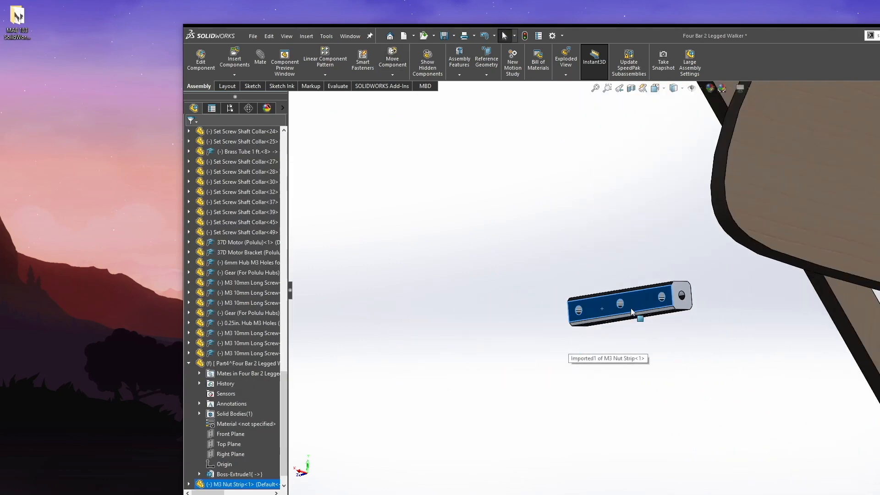
scroll(710, 301, up, 5)
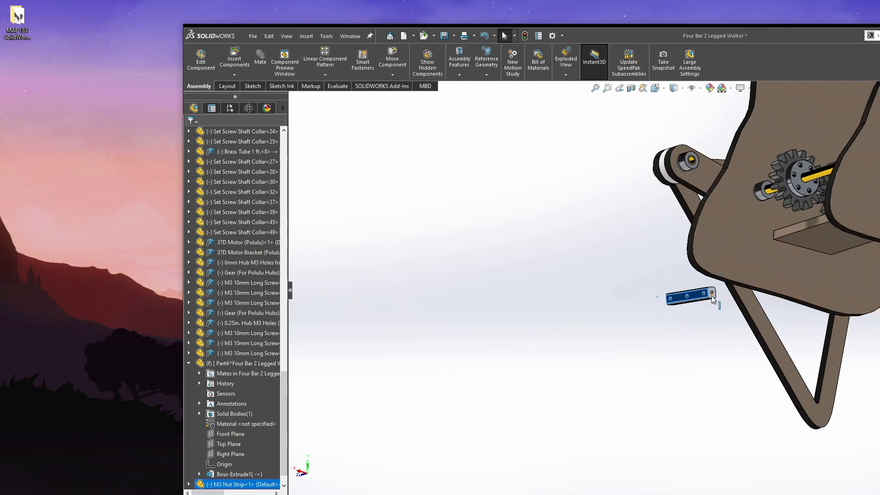
scroll(713, 300, down, 6)
right_drag(680, 296, 582, 320)
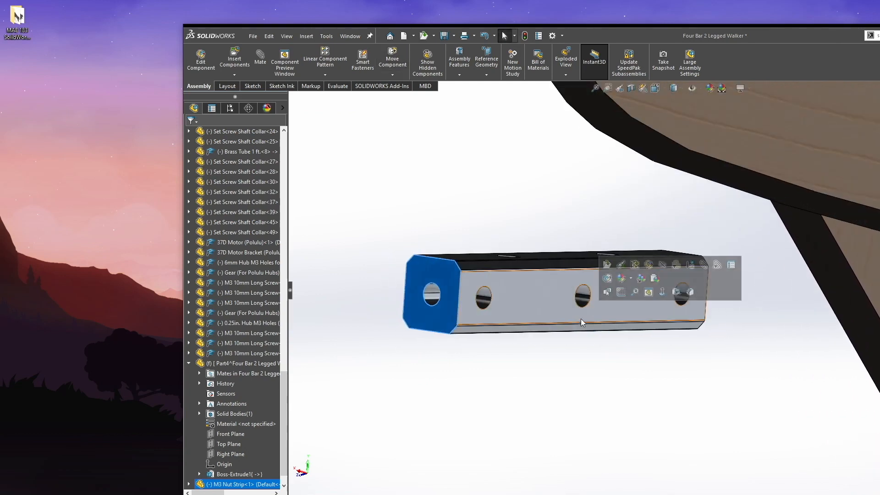
right_drag(451, 283, 633, 264)
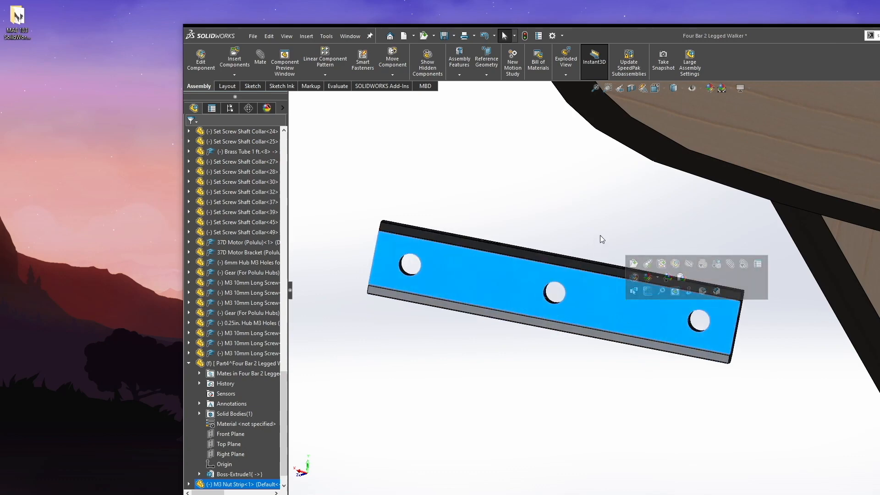
click(605, 247)
scroll(591, 239, up, 8)
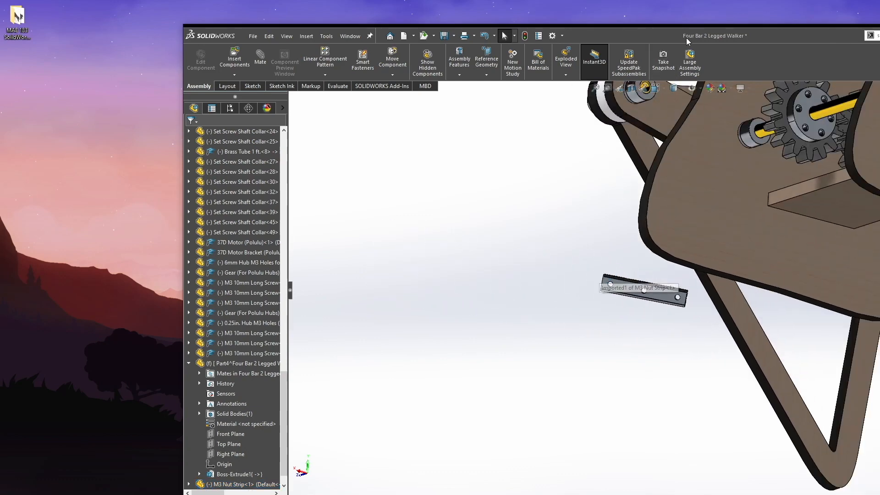
Step: Move the M3 nut strip to a free spot just below the support plate, in front of the side panel
scroll(486, 268, up, 3)
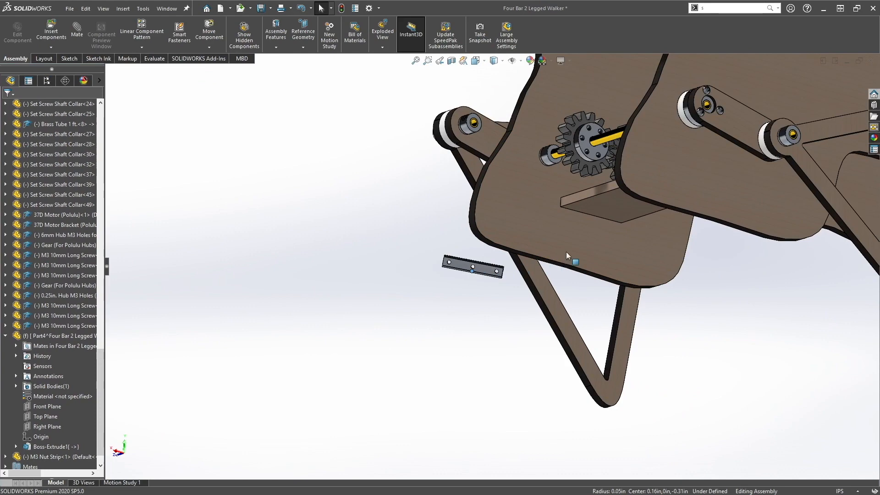
scroll(584, 235, down, 5)
click(312, 339)
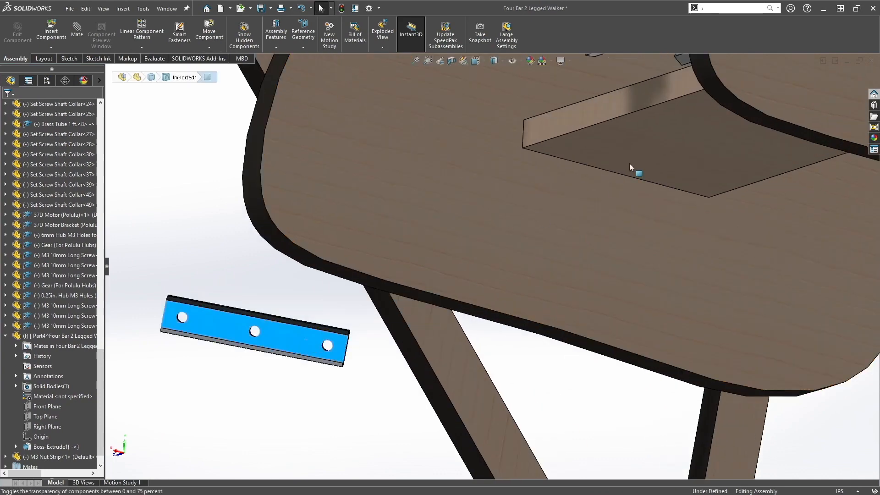
scroll(631, 176, up, 5)
drag(412, 300, 553, 265)
scroll(546, 240, down, 5)
key(Escape)
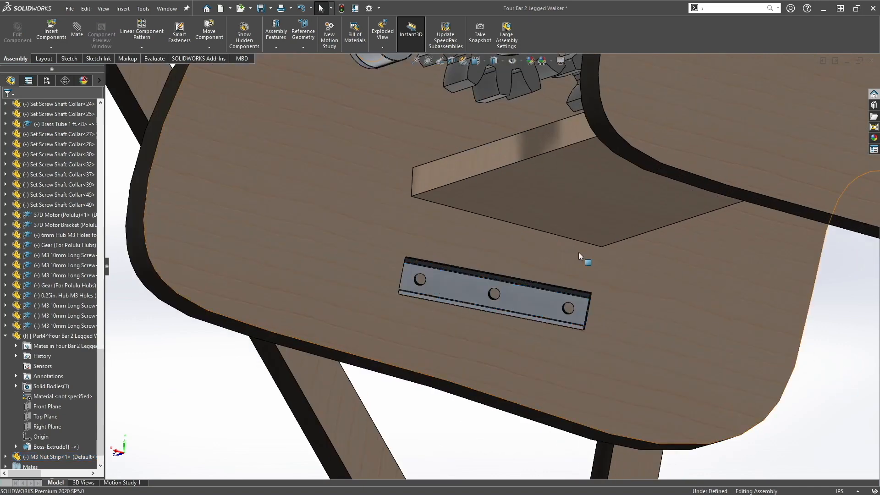
Step: Add a Coincident mate between the nut strip's upper two-hole face and the underside of the support plate
scroll(482, 265, up, 2)
middle_drag(483, 261, 491, 306)
scroll(468, 312, down, 5)
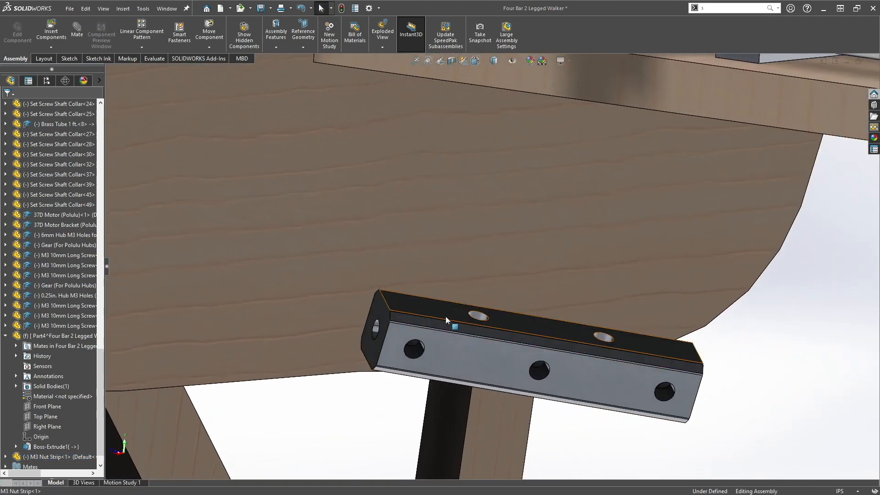
click(435, 307)
click(559, 254)
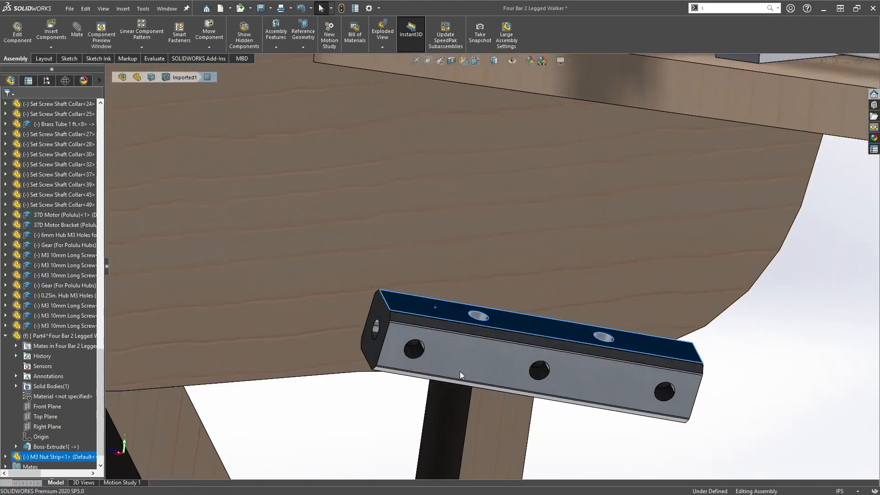
scroll(494, 217, up, 3)
middle_drag(494, 216, 501, 117)
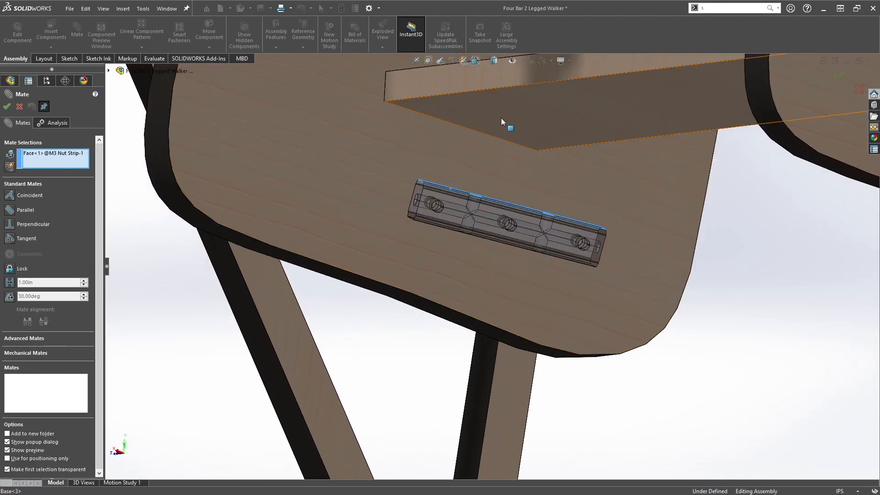
click(501, 117)
click(591, 222)
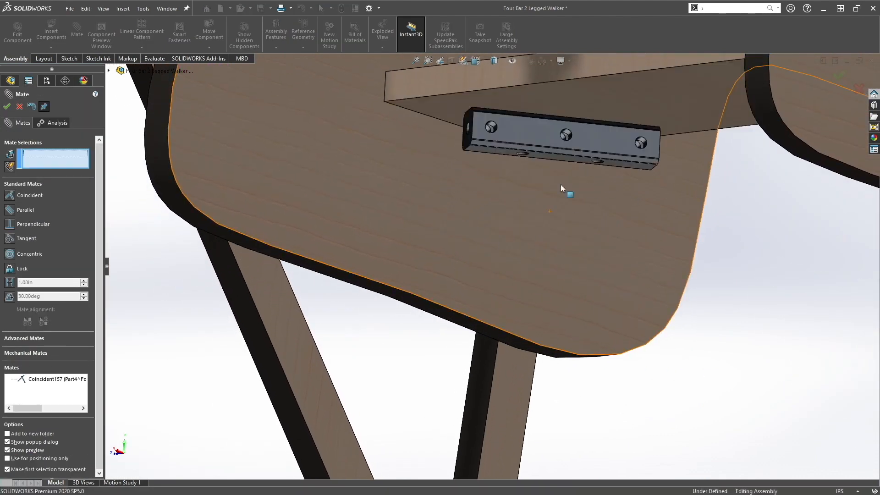
Step: Add a Coincident mate between the nut strip's long side face and the adjacent face of side panel Base<3>
middle_drag(518, 143, 560, 135)
click(565, 137)
click(442, 153)
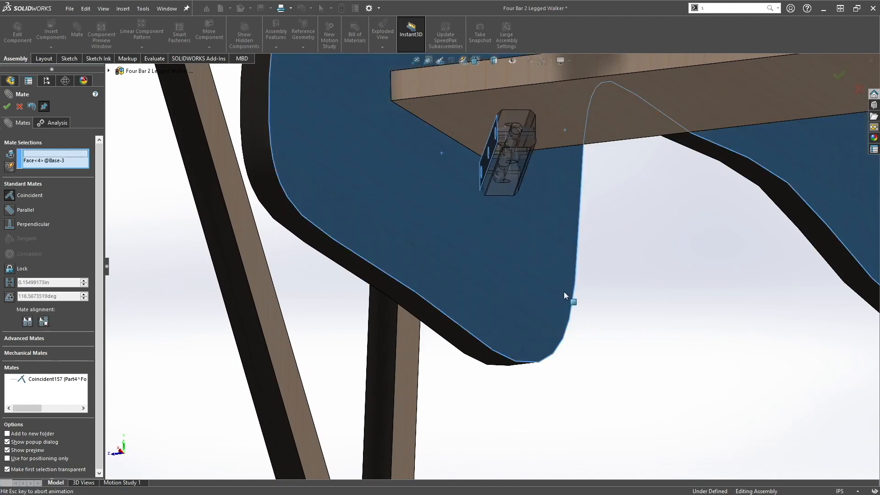
click(663, 304)
Step: Set up a 2 in Distance mate between the nut strip's end face and the support plate's front face
middle_drag(516, 156, 494, 274)
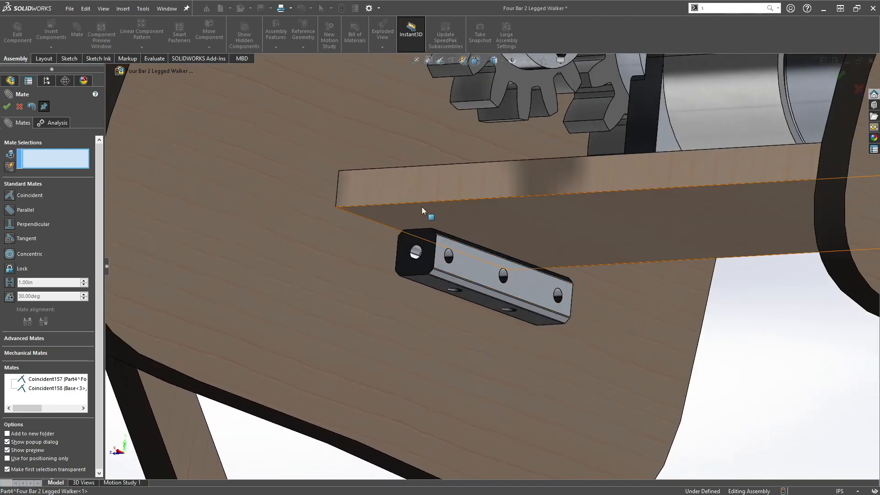
click(411, 246)
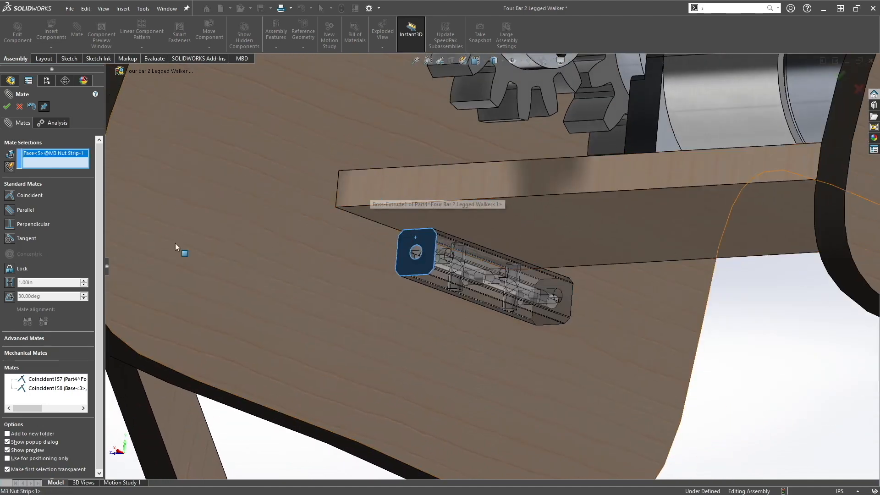
click(413, 191)
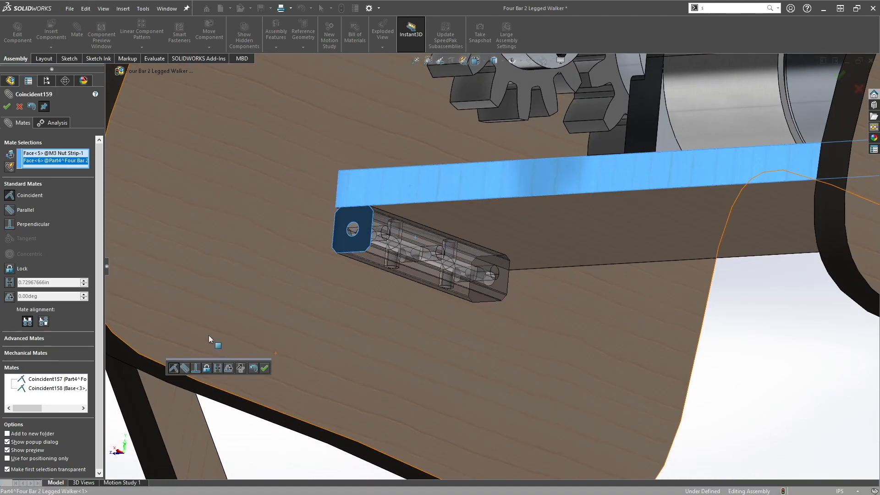
click(10, 298)
click(31, 285)
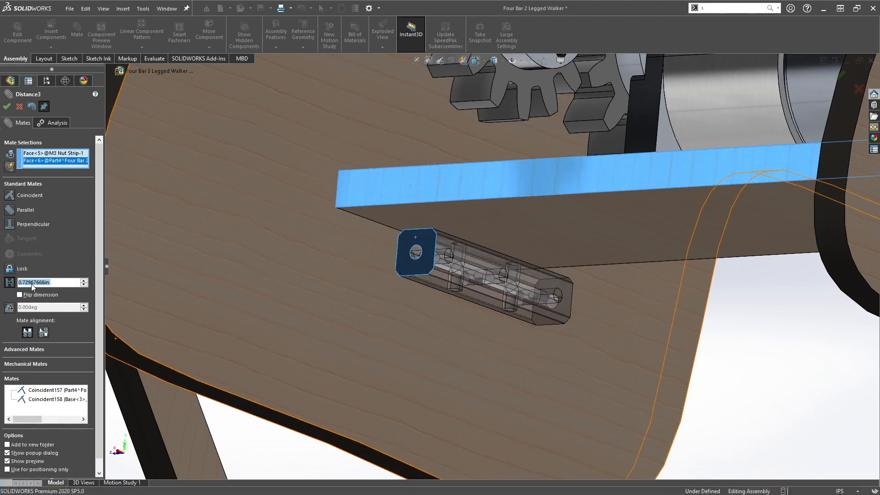
text(2)
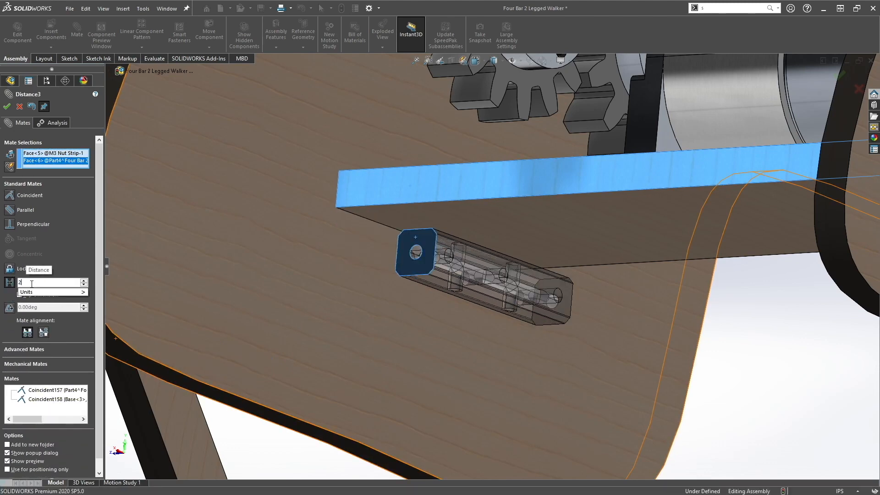
key(Return)
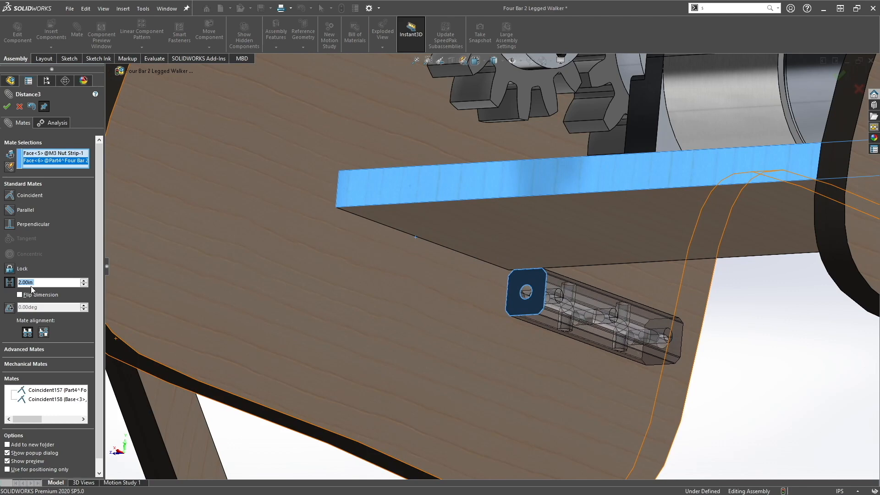
Step: Try the flipped dimension and the opposite mate alignment for the nut strip's distance mate, then restore the original settings
click(19, 294)
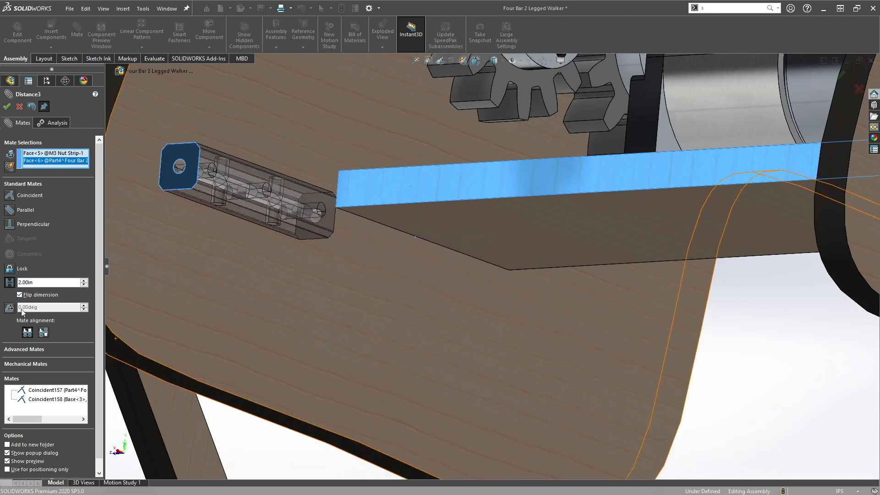
click(43, 332)
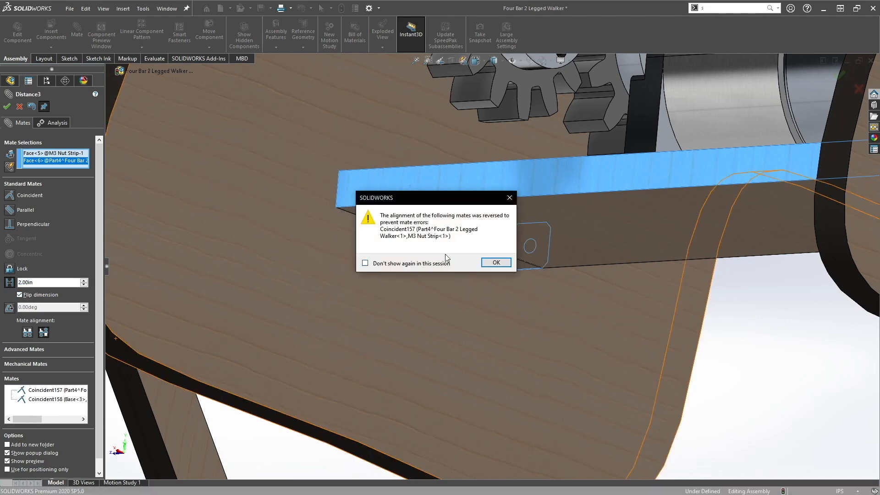
click(494, 261)
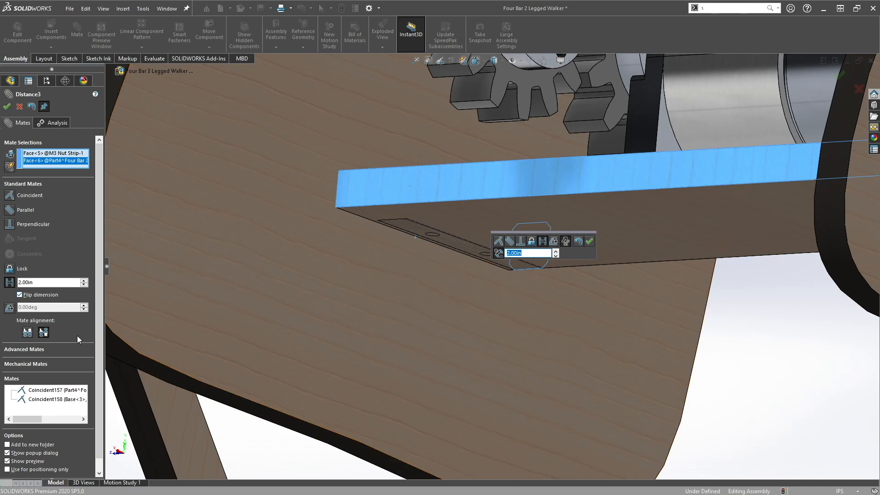
click(28, 334)
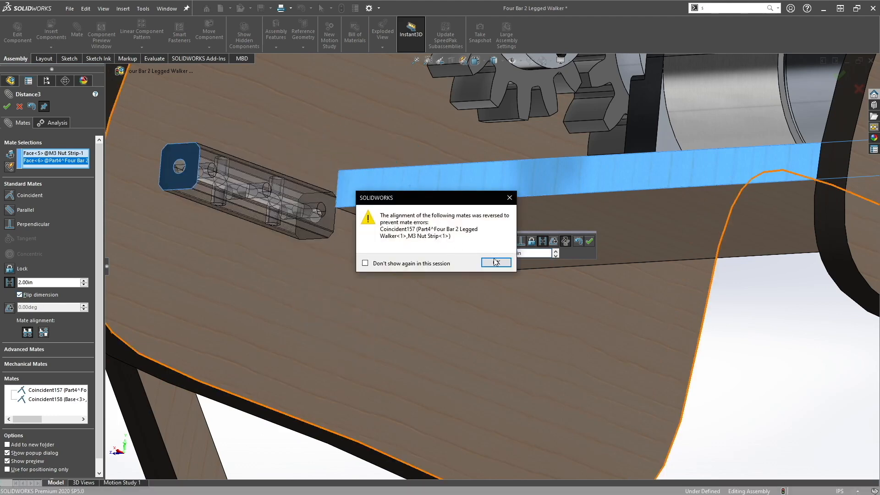
click(495, 262)
click(19, 296)
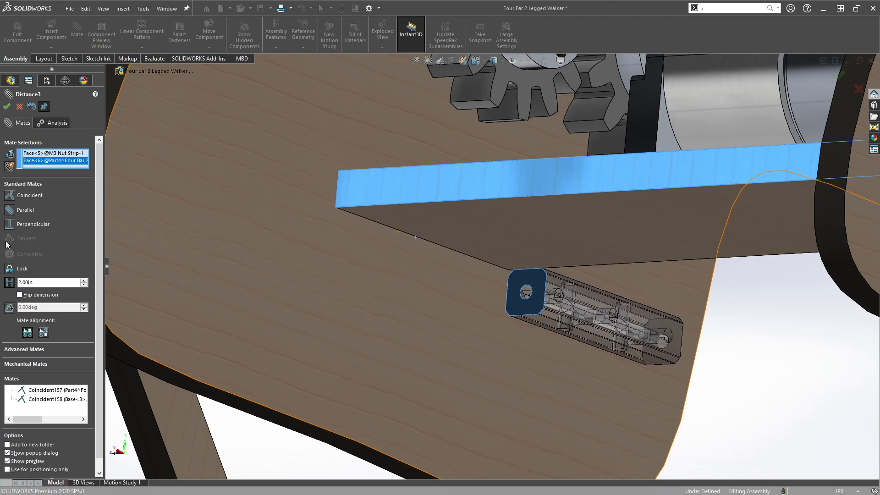
Step: Set the nut strip's distance mate to 0.2 in and finish mating the strip
click(22, 284)
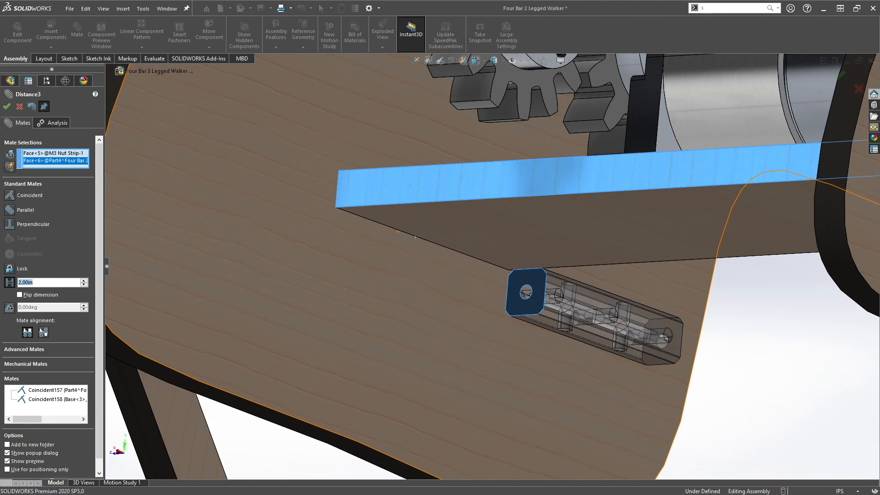
text(0.2)
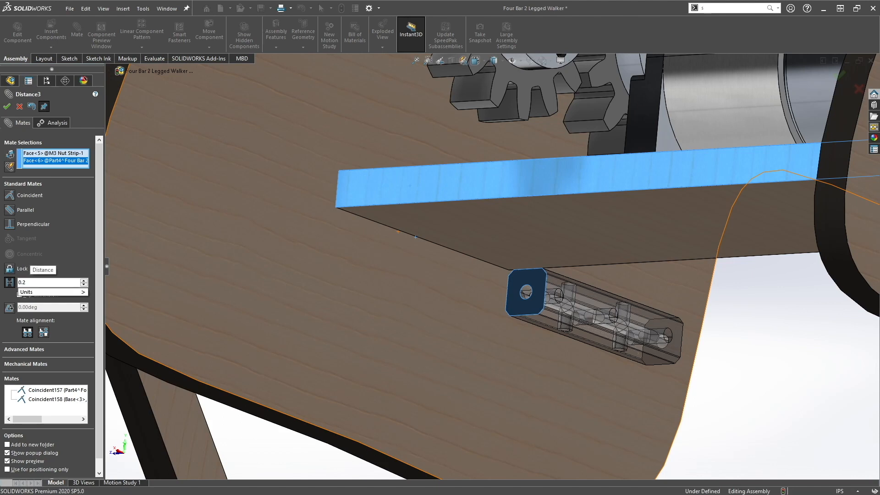
key(Return)
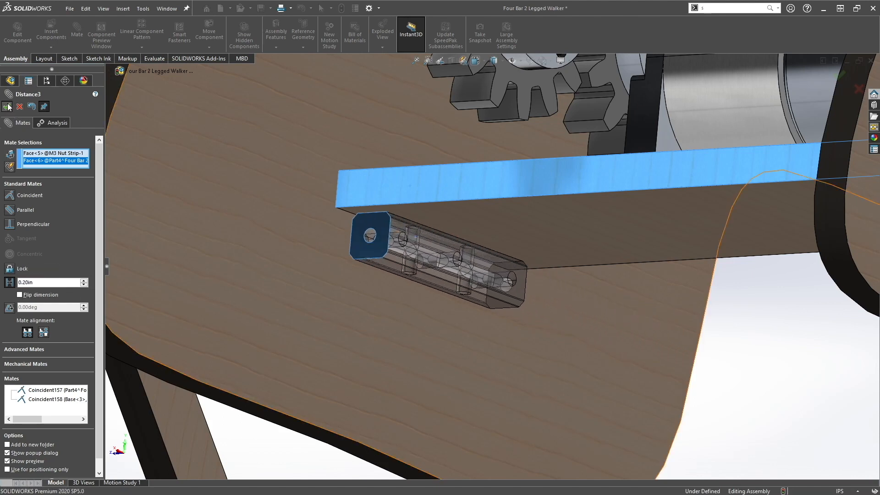
click(7, 107)
click(8, 107)
Step: Make a copy of the mated M3 nut strip and place it in open space beside the original
middle_drag(427, 285, 292, 281)
scroll(222, 283, down, 6)
ctrl+drag(326, 252, 621, 327)
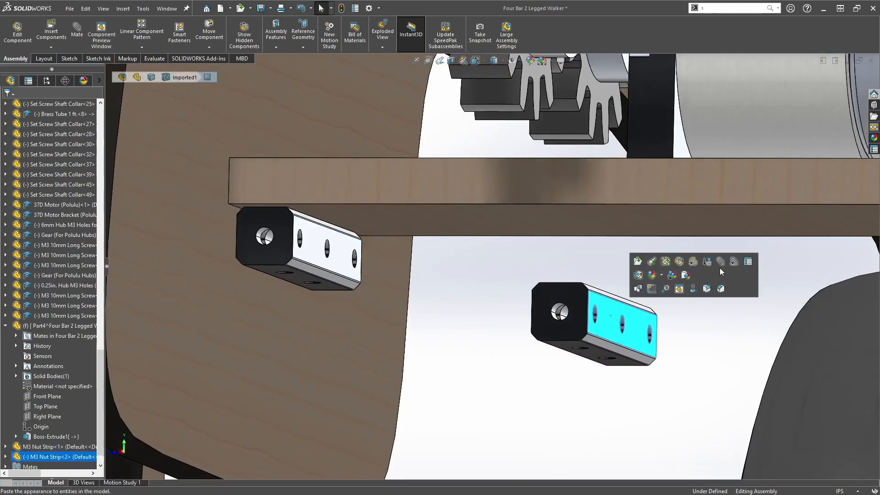
Step: Add a Coincident mate between the copied nut strip's three-hole side face and the inner face of side panel Base<5>
key(m)
scroll(689, 320, up, 9)
middle_drag(689, 317, 807, 315)
scroll(807, 315, down, 6)
scroll(797, 309, up, 6)
click(752, 265)
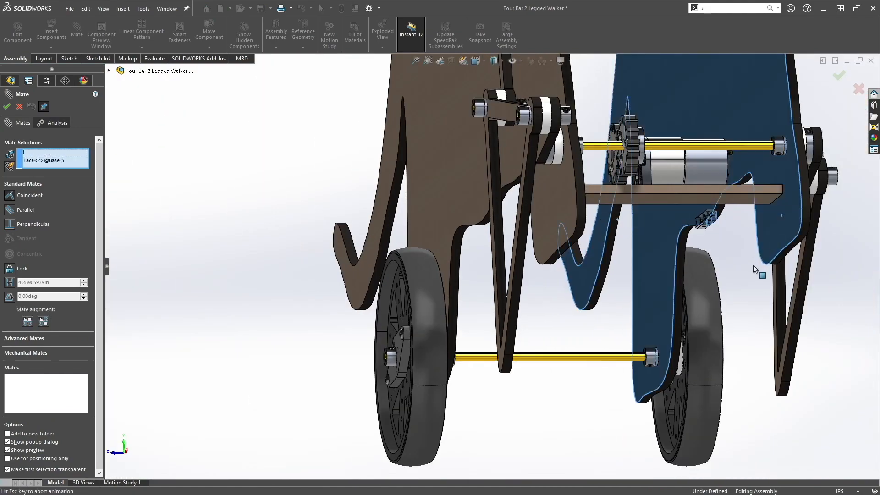
scroll(847, 220, down, 6)
click(858, 243)
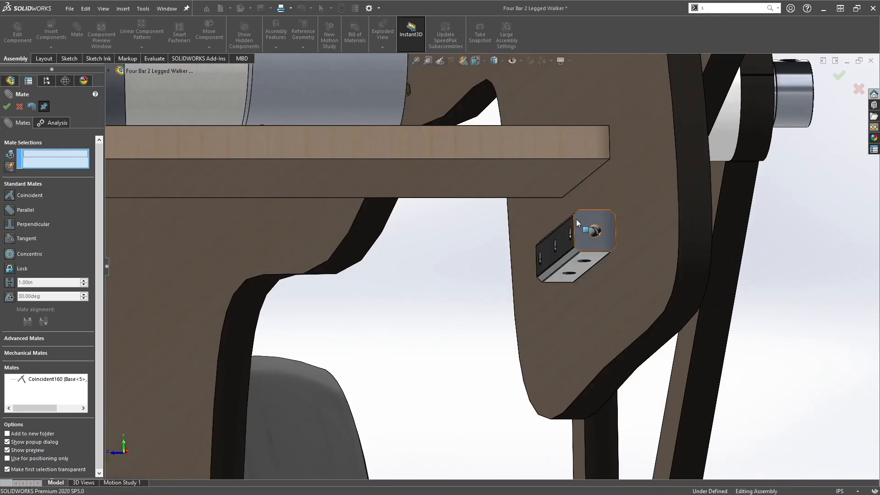
Step: Add a Coincident mate between the copied nut strip's two-hole face and the underside of the support plate
scroll(576, 219, down, 4)
click(574, 233)
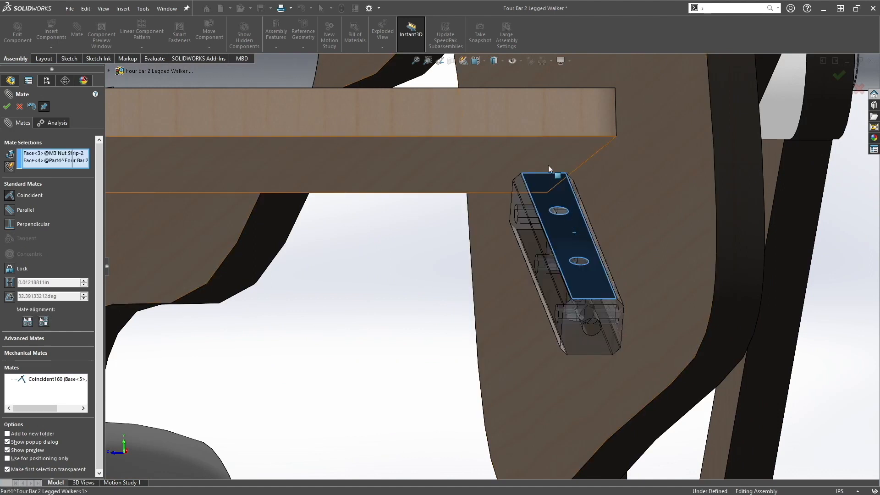
click(549, 165)
click(598, 251)
Step: Add a 0.2 in Distance mate between the copied strip's end face and the plate's front face, with the strip set inward
click(594, 165)
click(584, 122)
click(9, 282)
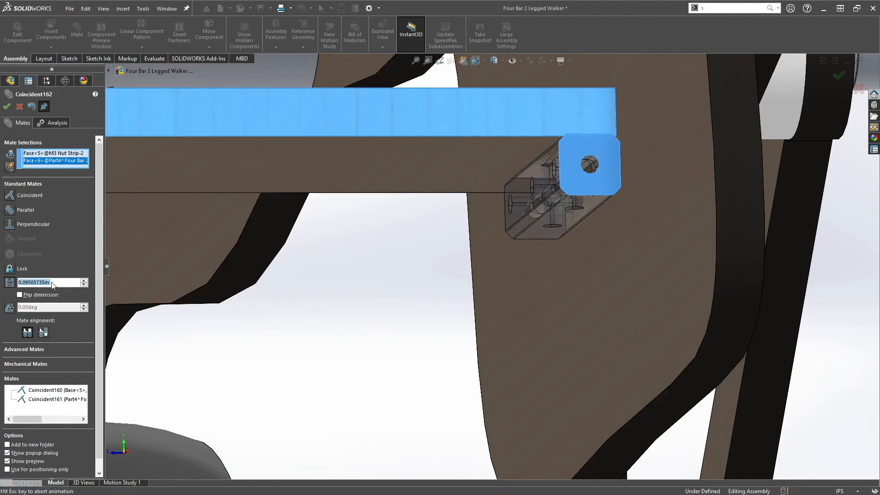
text(0.23)
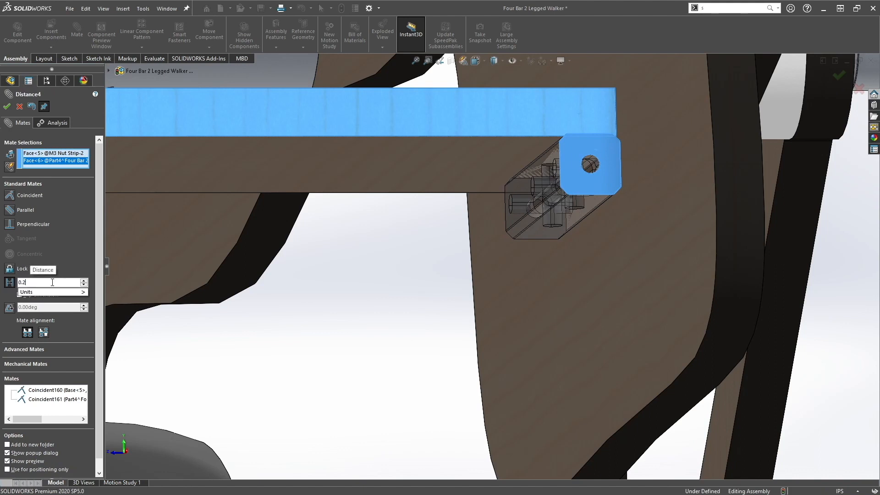
key(Return)
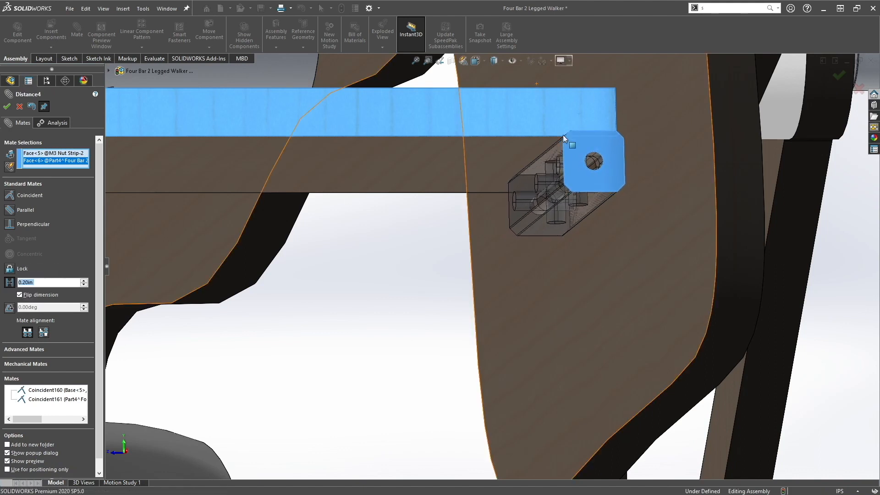
click(19, 294)
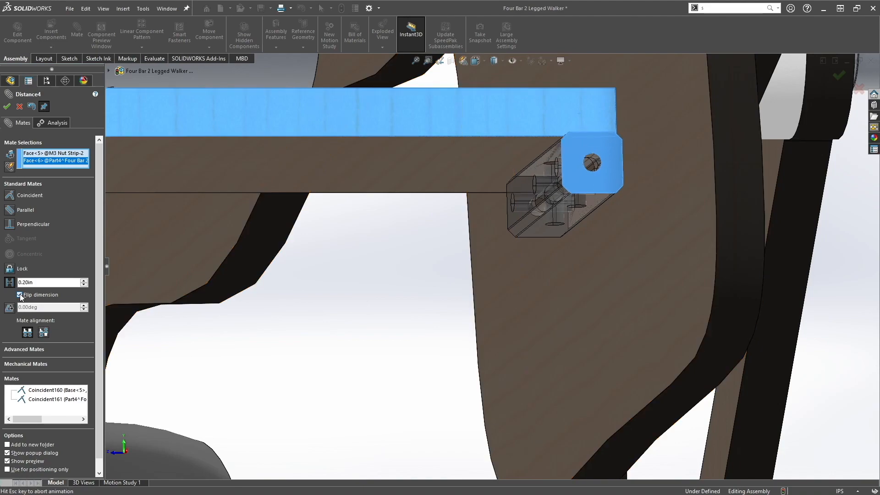
click(7, 106)
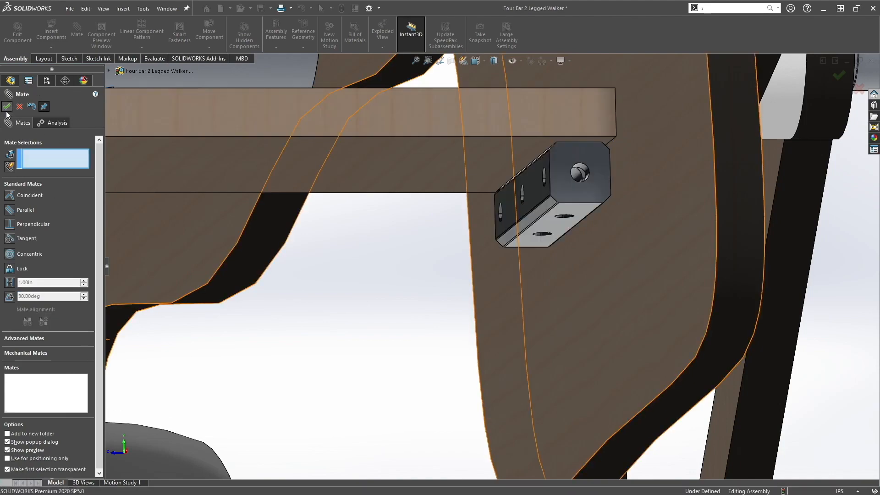
key(Escape)
Step: Examine both M3 nut strips beneath the support plate and how their holes sit against the side panels
scroll(483, 221, up, 2)
middle_drag(491, 220, 533, 242)
scroll(537, 239, up, 3)
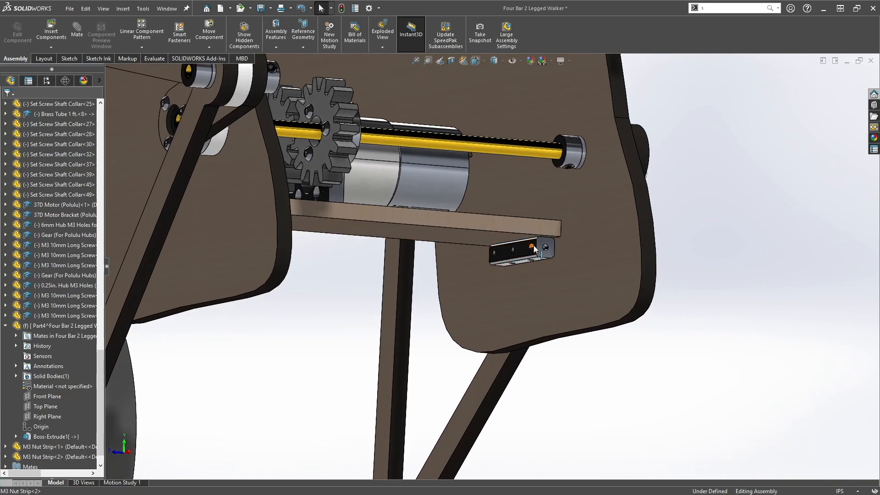
scroll(534, 248, down, 4)
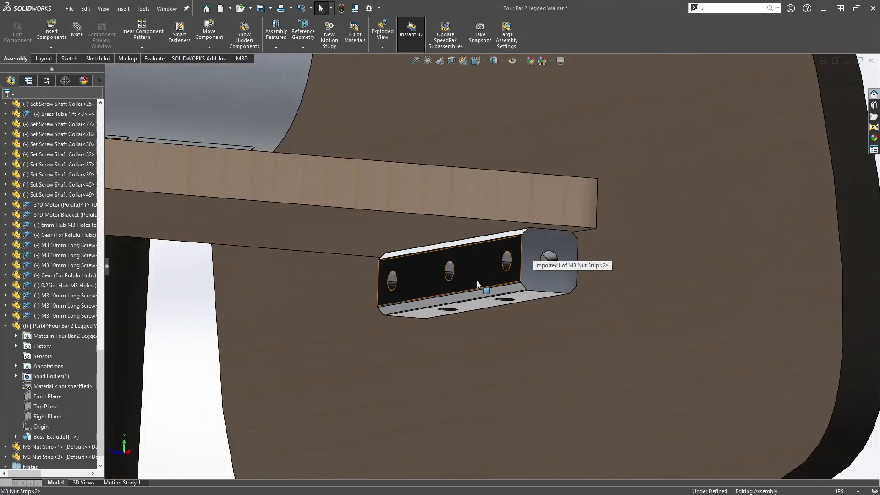
scroll(502, 252, up, 5)
middle_drag(503, 252, 331, 255)
scroll(331, 255, down, 8)
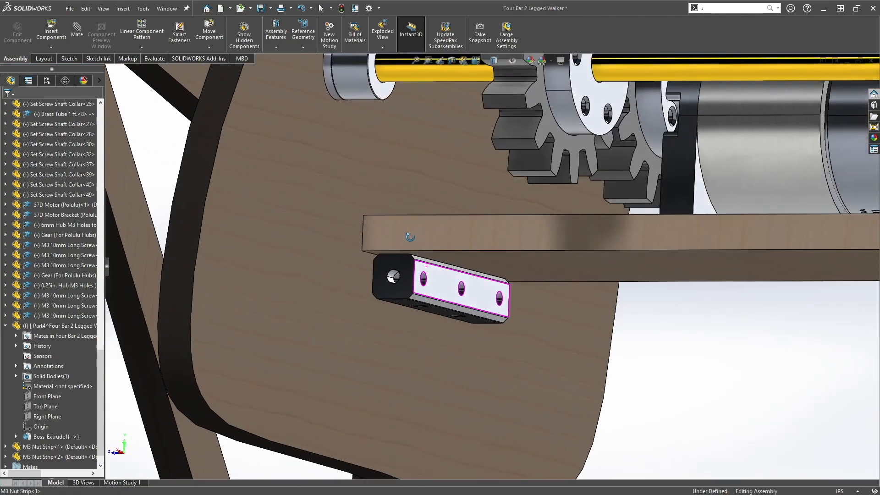
middle_drag(338, 263, 353, 286)
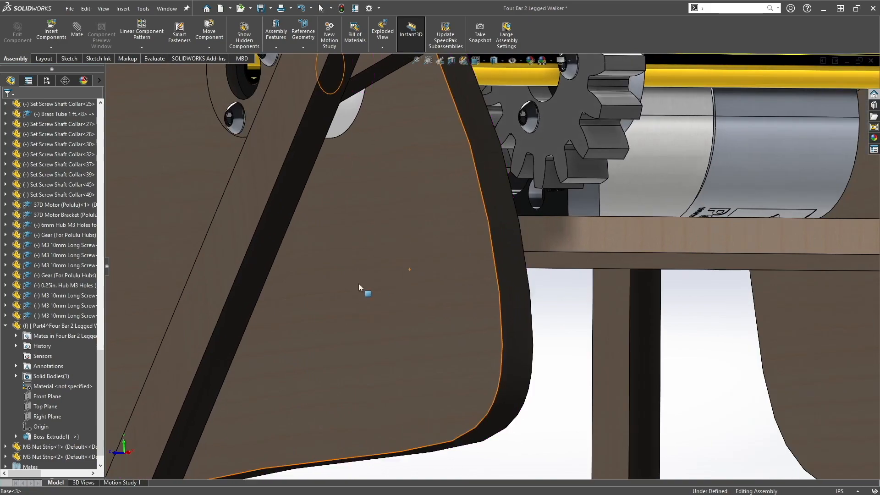
scroll(378, 265, up, 5)
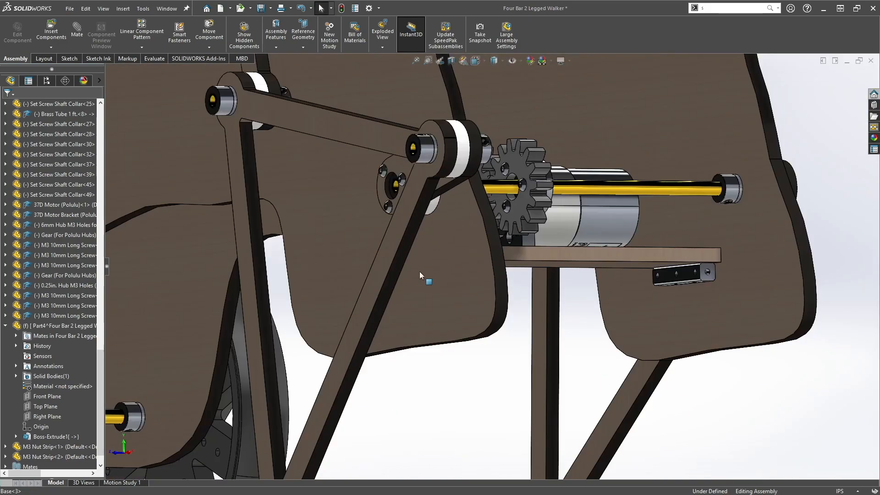
click(445, 279)
scroll(466, 288, down, 4)
middle_drag(475, 288, 626, 271)
scroll(650, 241, down, 2)
middle_drag(581, 246, 683, 264)
scroll(824, 237, up, 3)
scroll(638, 254, down, 3)
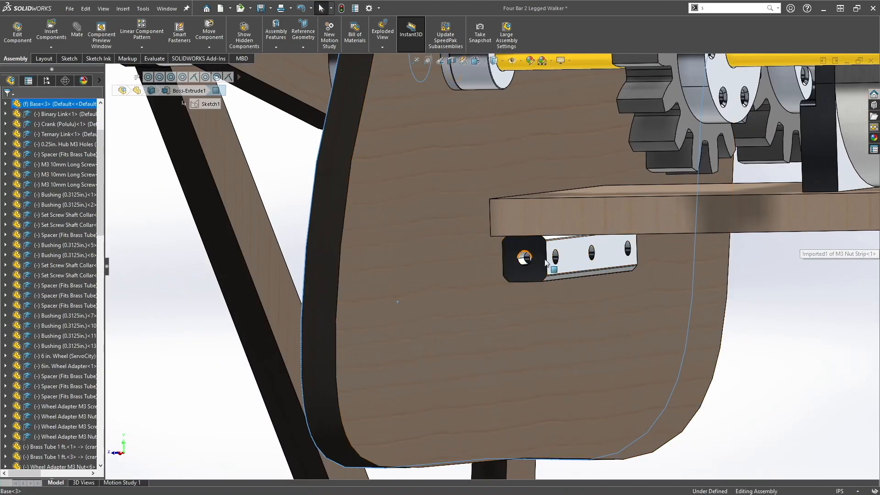
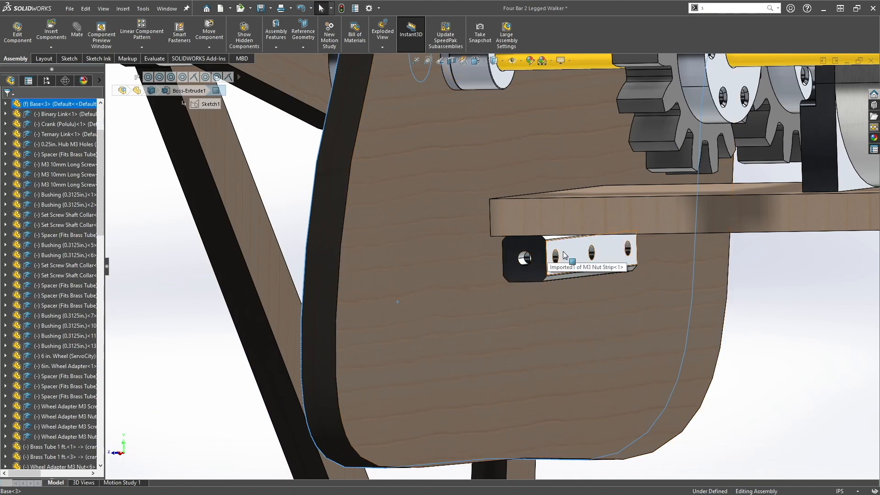
click(564, 256)
click(171, 327)
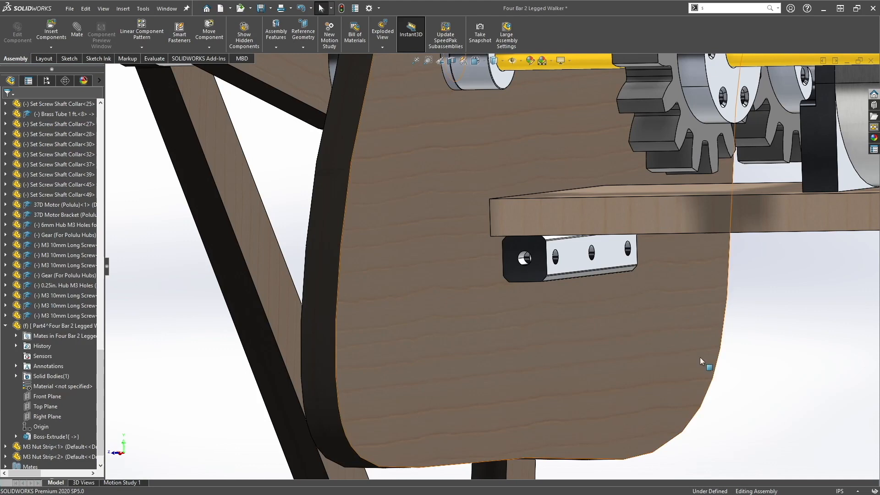
scroll(678, 343, up, 5)
middle_drag(611, 324, 606, 220)
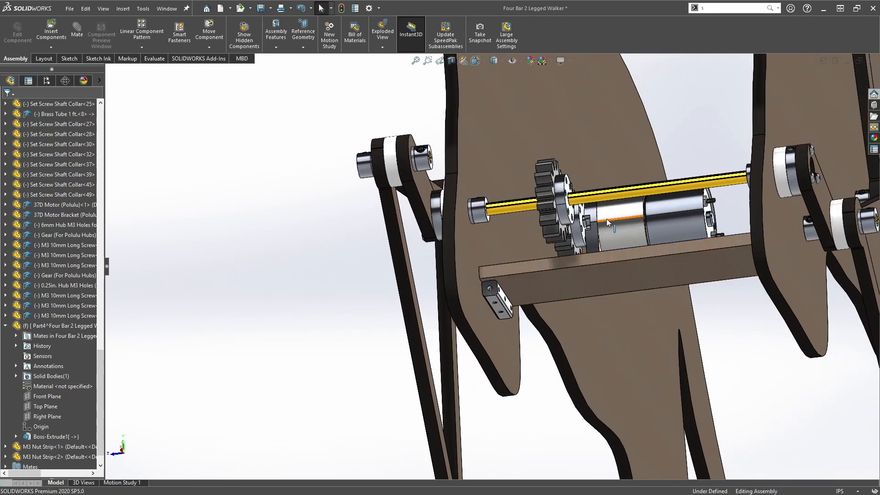
Step: View the support plate's underside face-on and make the plate transparent
click(587, 232)
scroll(693, 288, down, 2)
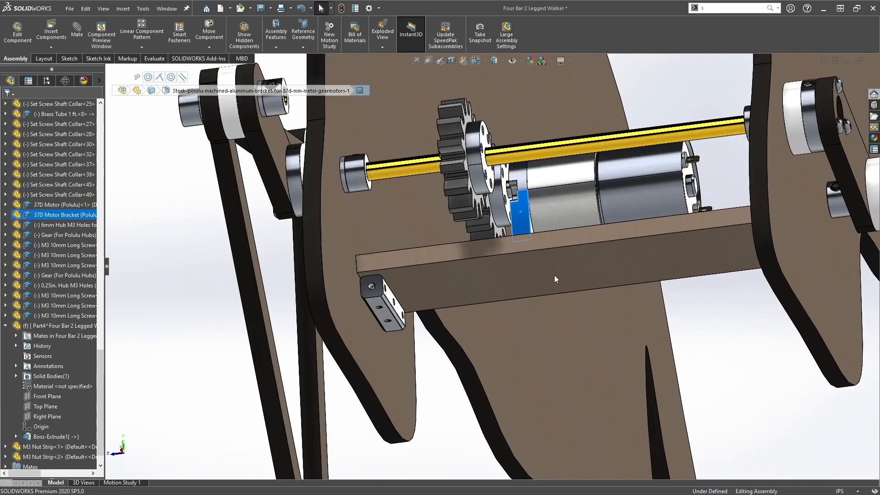
right_click(483, 274)
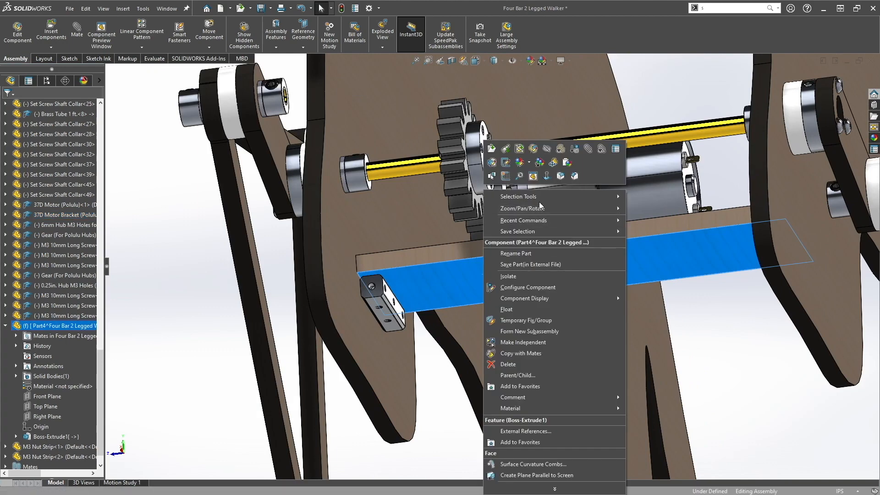
click(549, 174)
scroll(636, 265, down, 8)
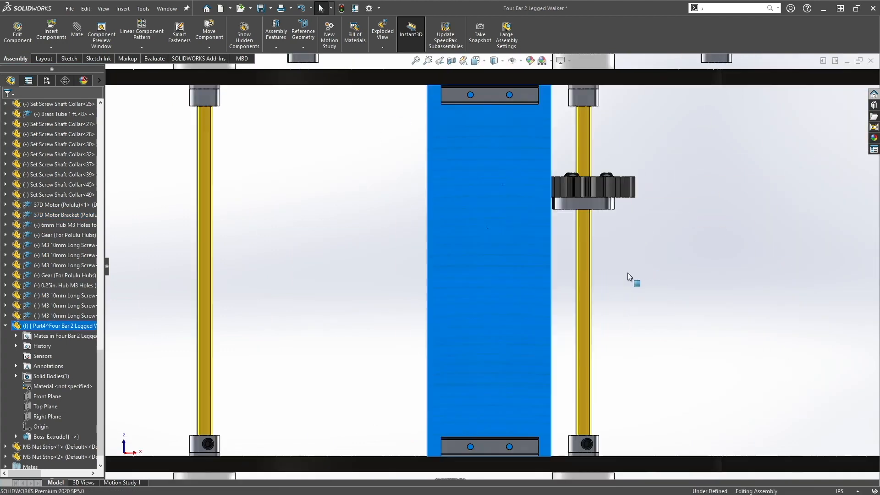
click(628, 274)
right_click(447, 272)
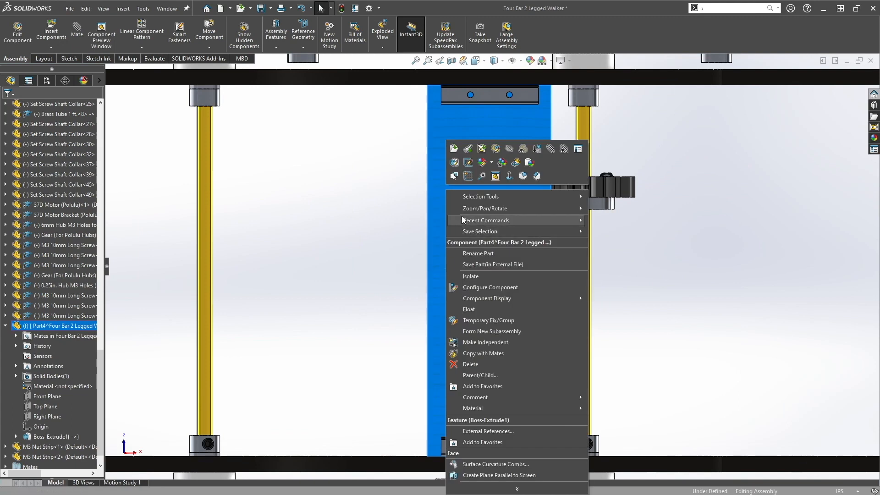
click(521, 152)
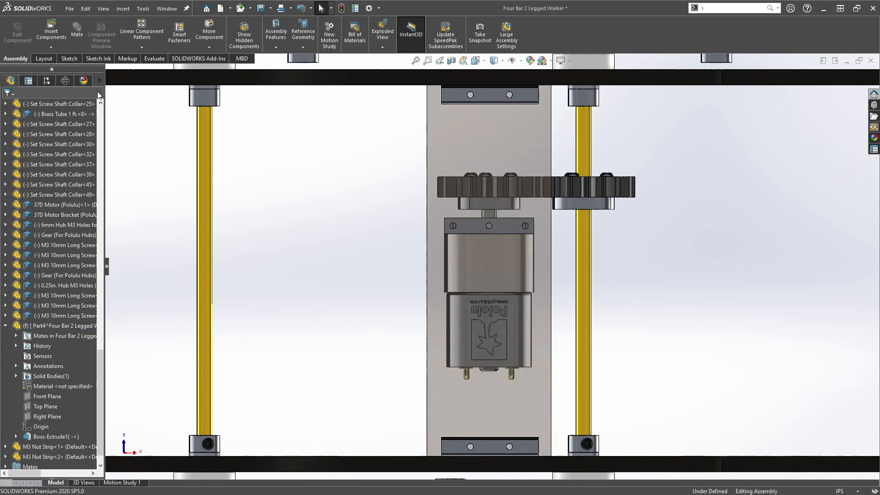
Step: Sketch a circle about 0.14 in in diameter on the plate's underside, centred on the outer motor bracket hole farthest from the geared shaft
click(69, 59)
click(77, 22)
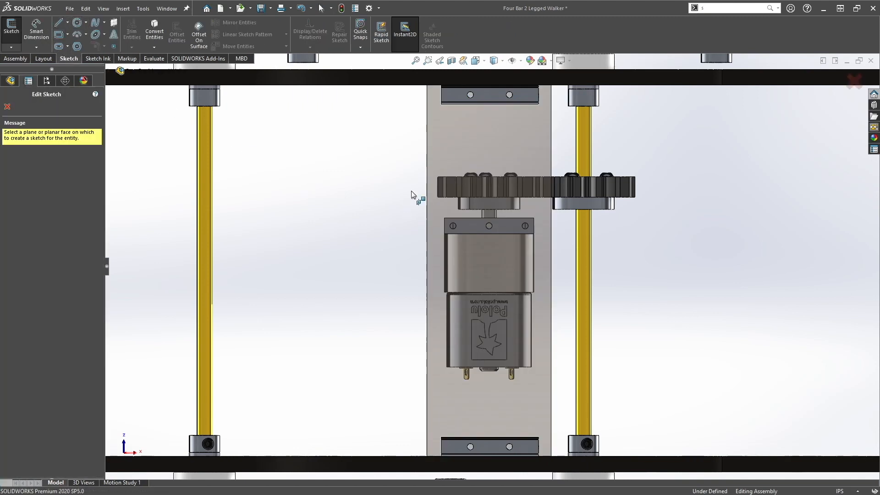
scroll(501, 261, down, 3)
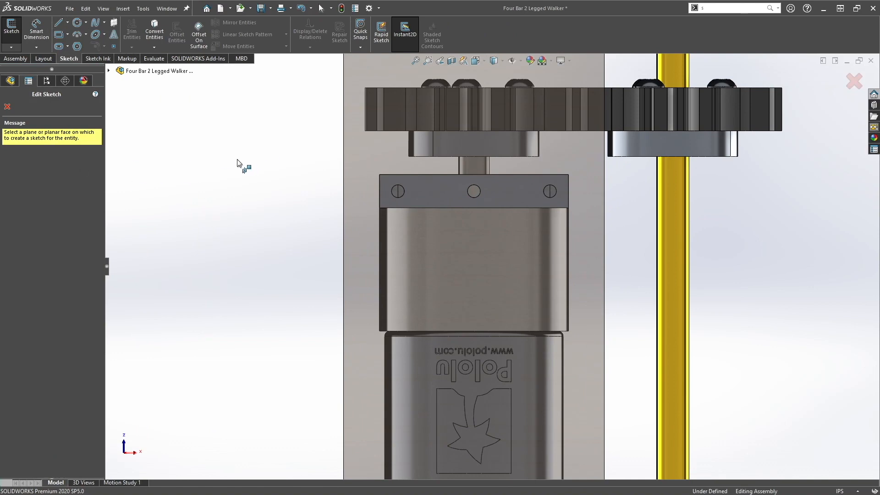
click(354, 197)
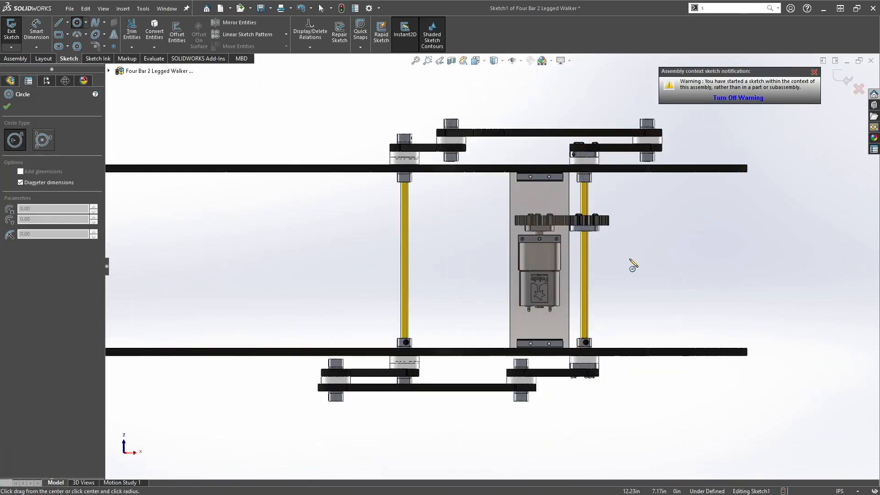
scroll(532, 247, down, 6)
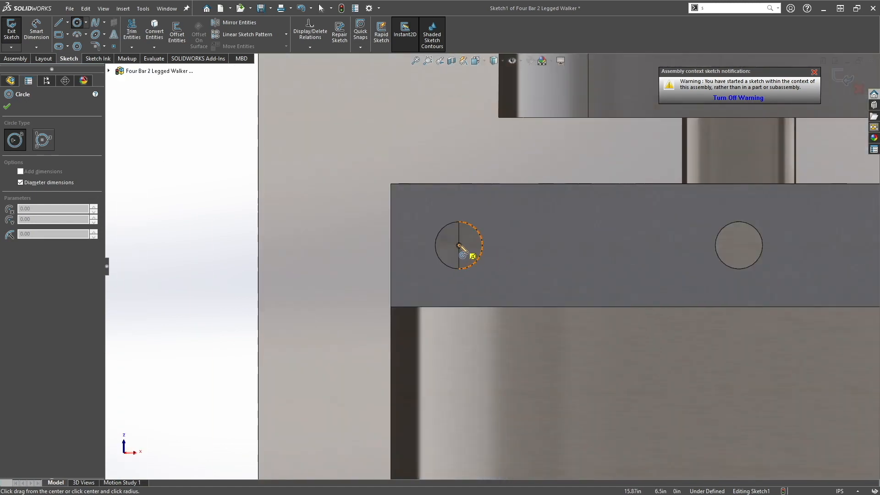
click(459, 246)
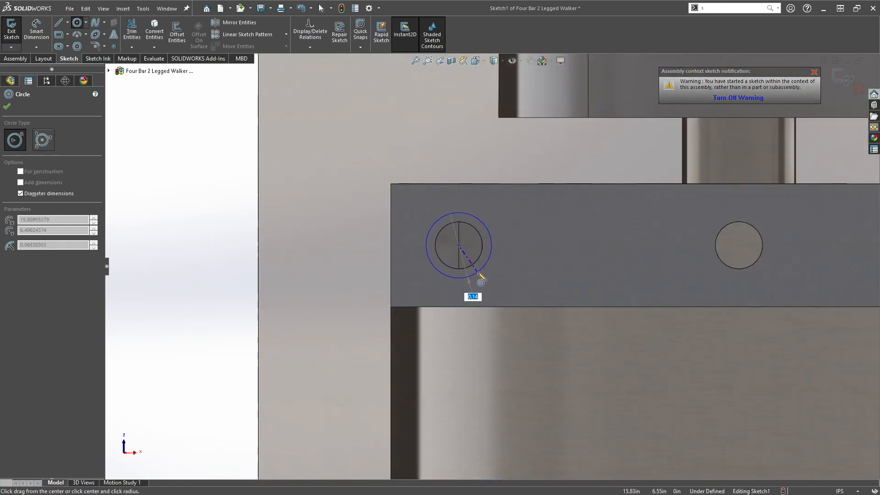
click(478, 273)
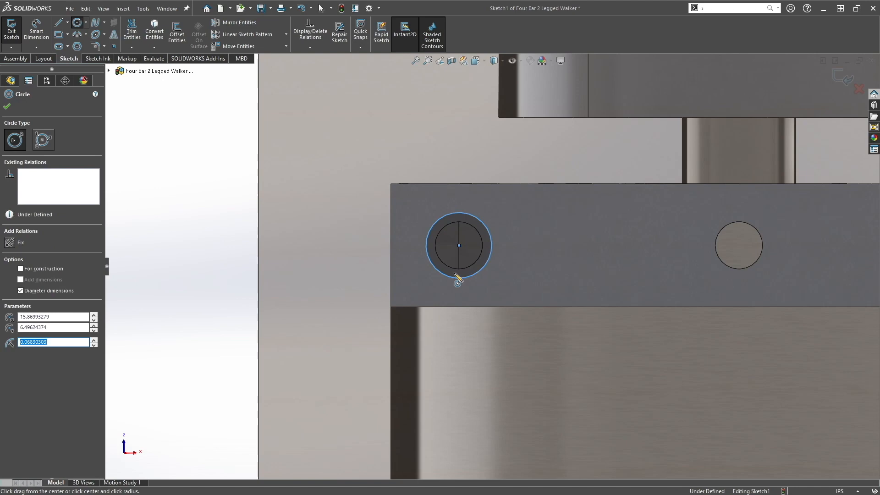
click(7, 107)
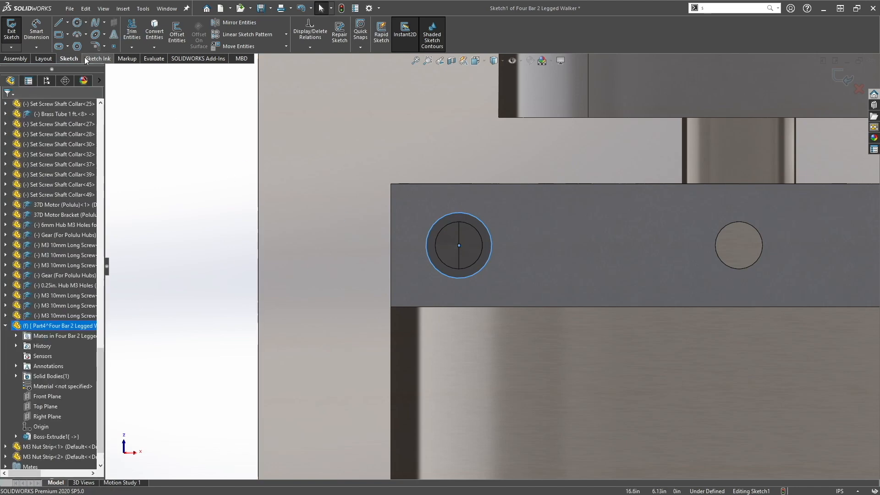
Step: Dimension the diameter of the circle on the outer motor bracket hole at 3 in
click(434, 265)
click(187, 254)
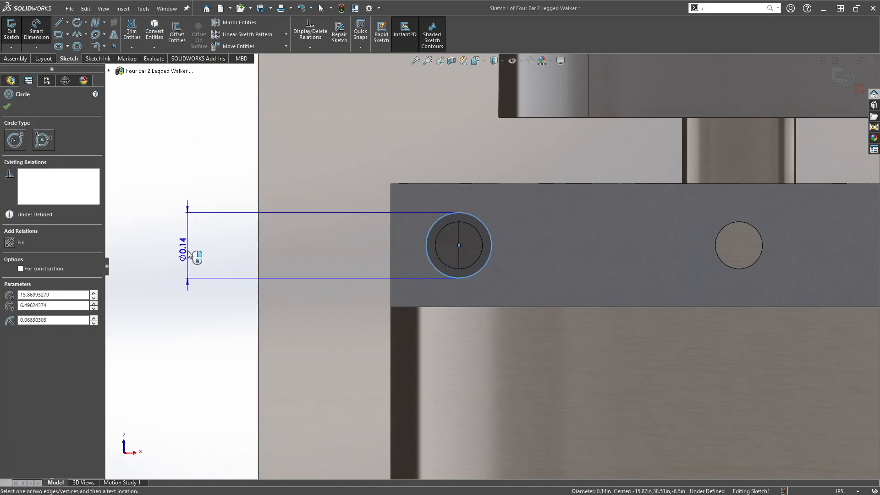
text(3)
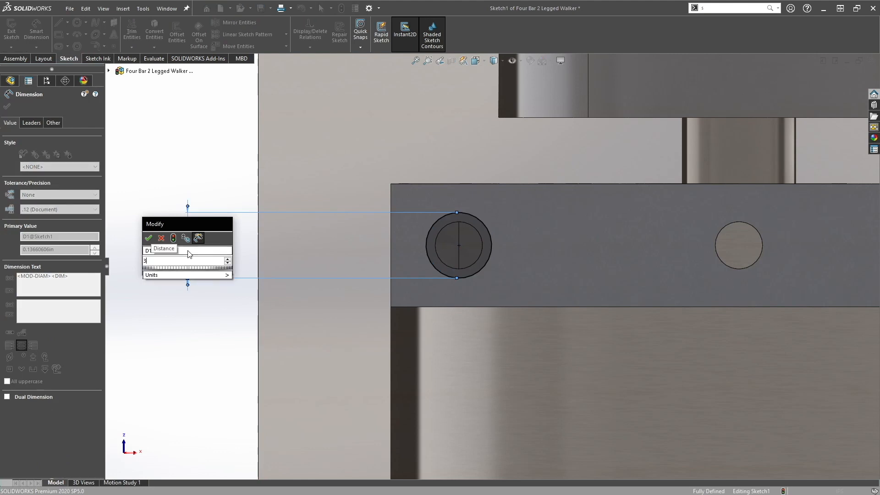
key(Return)
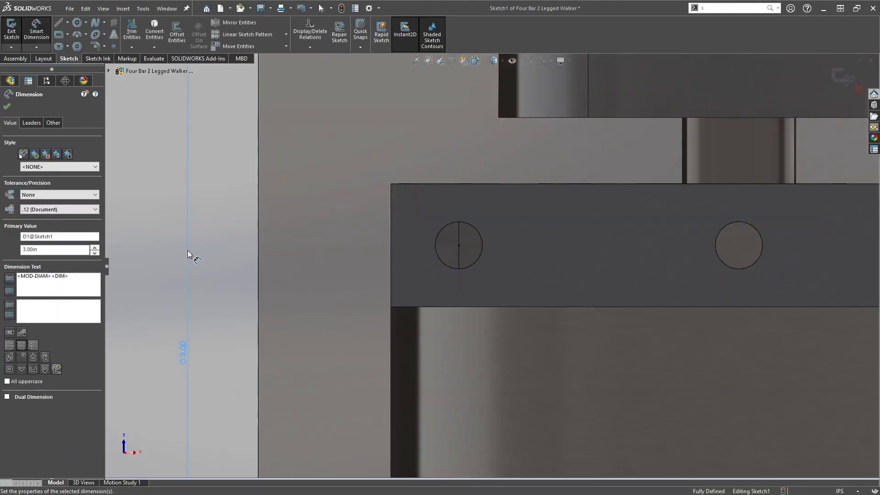
Step: Switch the document units to MMGS (millimeter, gram, second) and leave the sketch
click(839, 491)
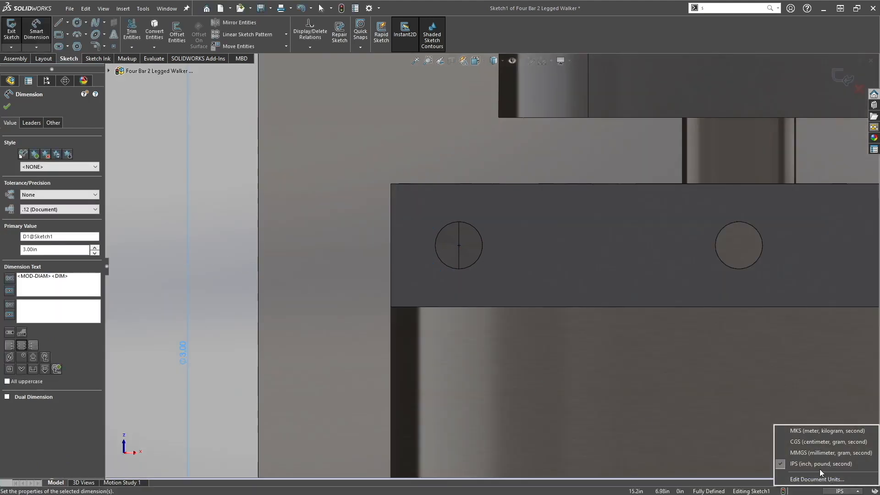
click(812, 453)
key(Escape)
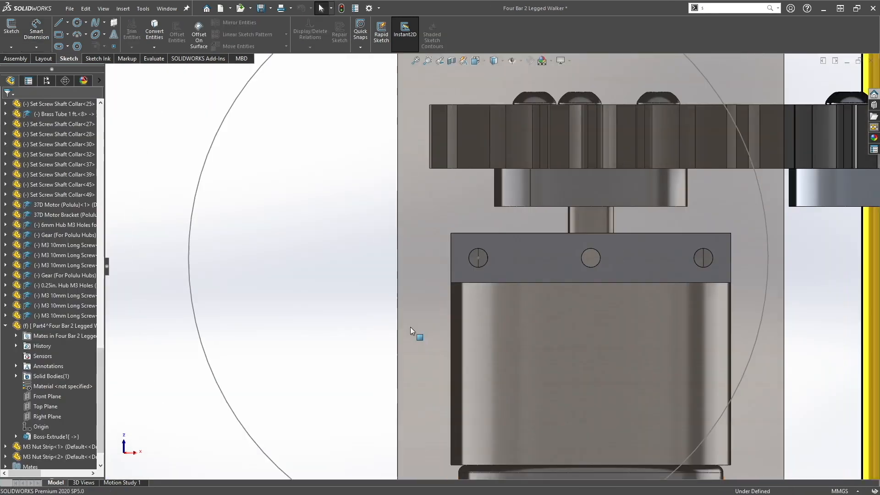
Step: Reopen the large circle's sketch, move its diameter dimension clear of the circle and set it to 3 mm
scroll(411, 327, up, 3)
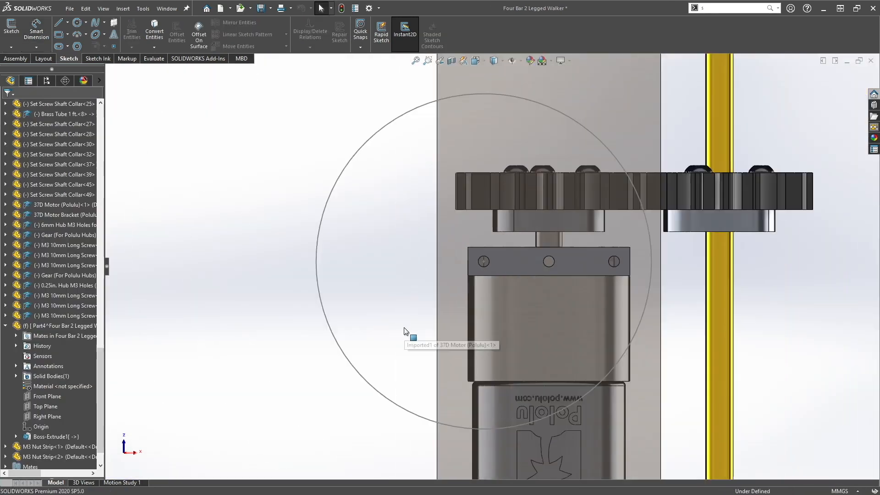
click(363, 382)
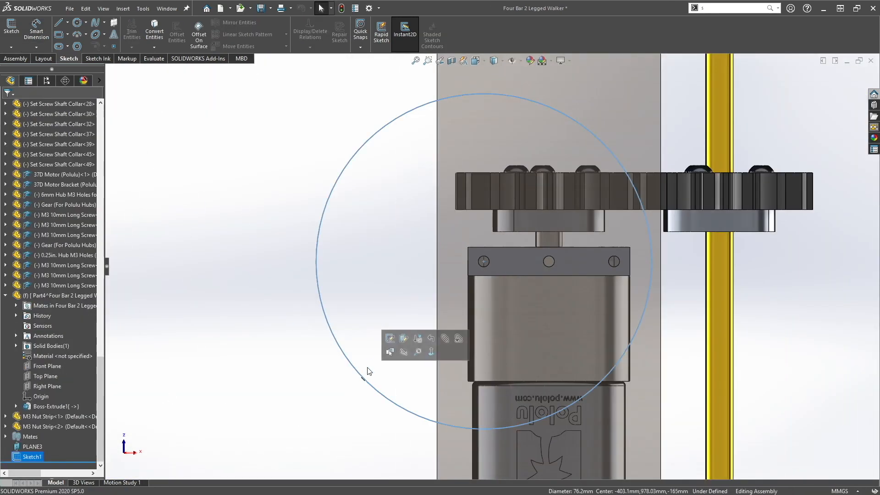
click(392, 339)
scroll(369, 275, down, 5)
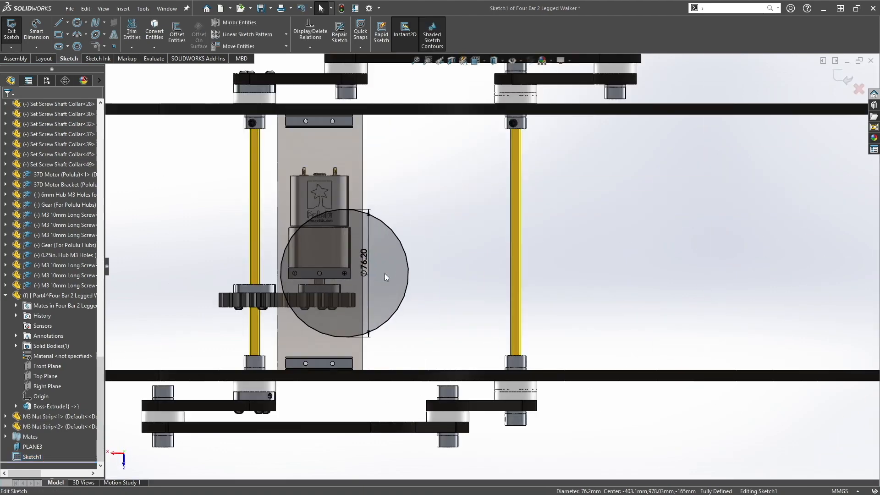
scroll(384, 275, down, 3)
drag(379, 248, 523, 255)
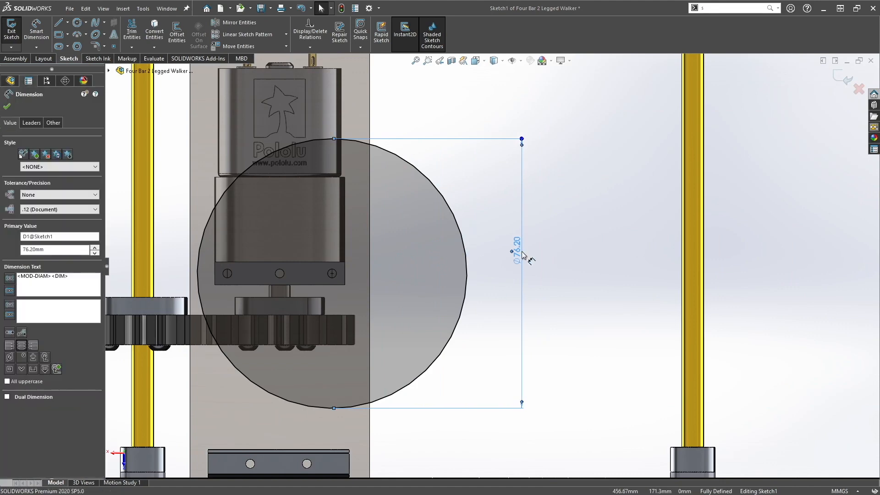
key(Escape)
double_click(516, 252)
text(3)
key(Return)
key(Escape)
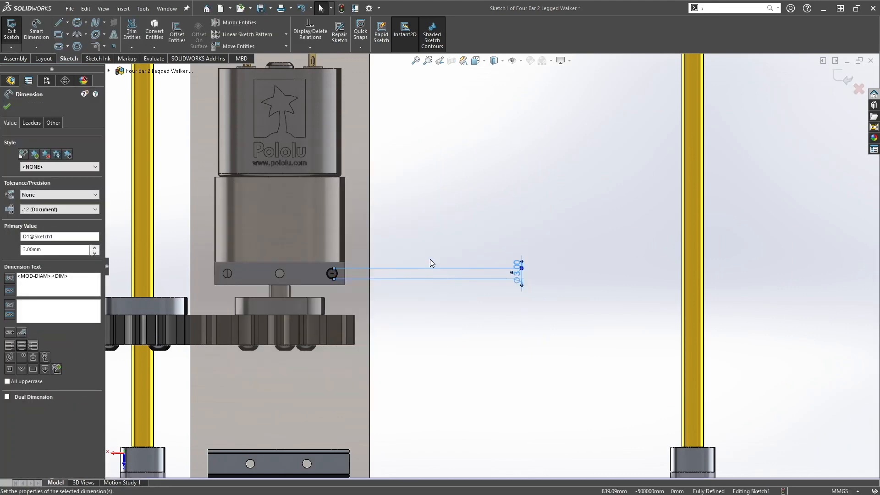
Step: Examine from below how the sketched circle lines up with the motor bracket hole beneath the transparent plate
key(ctrl+1)
scroll(430, 257, up, 8)
scroll(557, 186, down, 8)
middle_drag(557, 186, 560, 94)
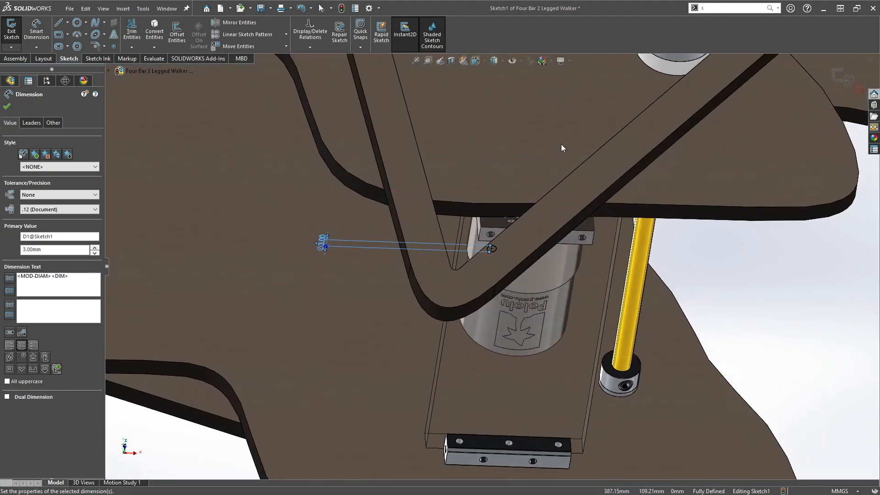
key(Escape)
right_click(564, 370)
key(Escape)
key(Escape)
right_click(583, 324)
key(Escape)
key(Escape)
middle_drag(824, 200, 512, 186)
scroll(512, 186, down, 2)
middle_drag(504, 233, 524, 209)
scroll(524, 209, down, 6)
scroll(505, 222, down, 3)
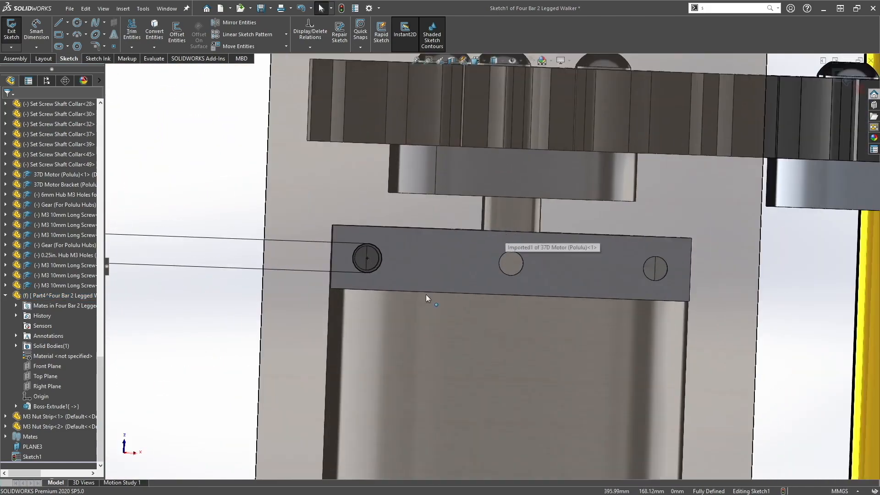
Step: Close the circle sketch and view the support plate's underside face-on
right_click(281, 323)
click(226, 309)
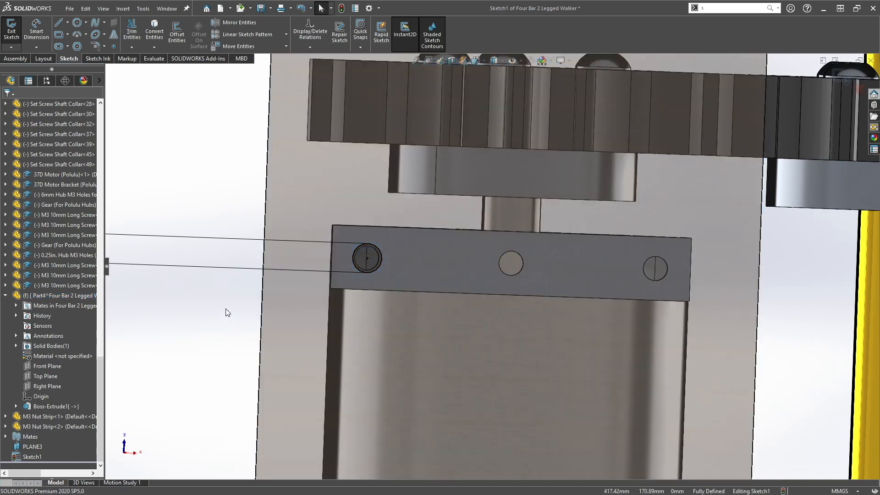
click(283, 199)
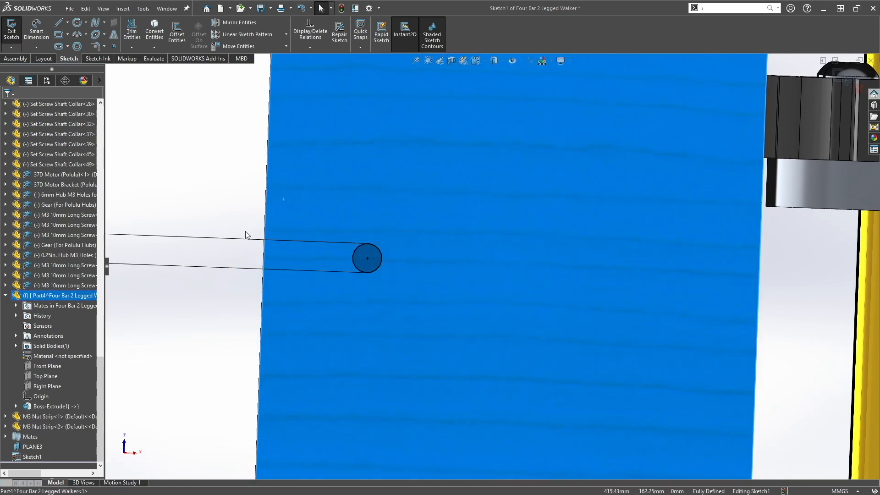
right_click(73, 296)
click(78, 248)
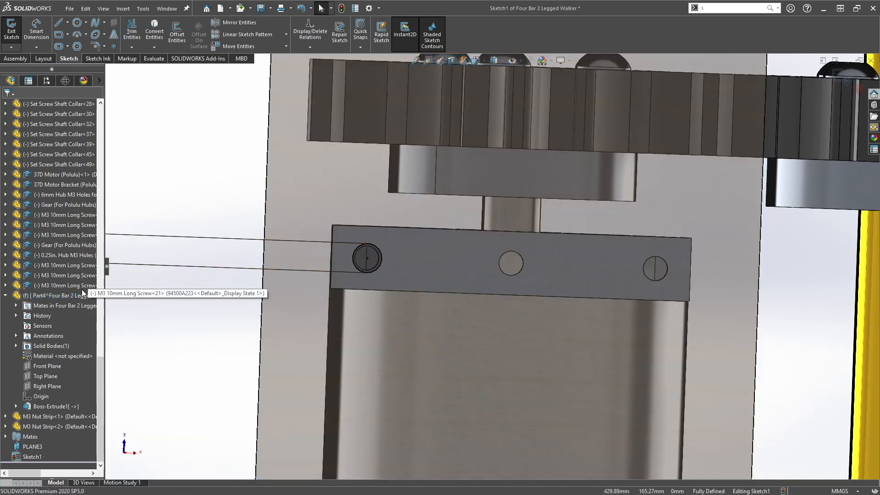
click(839, 83)
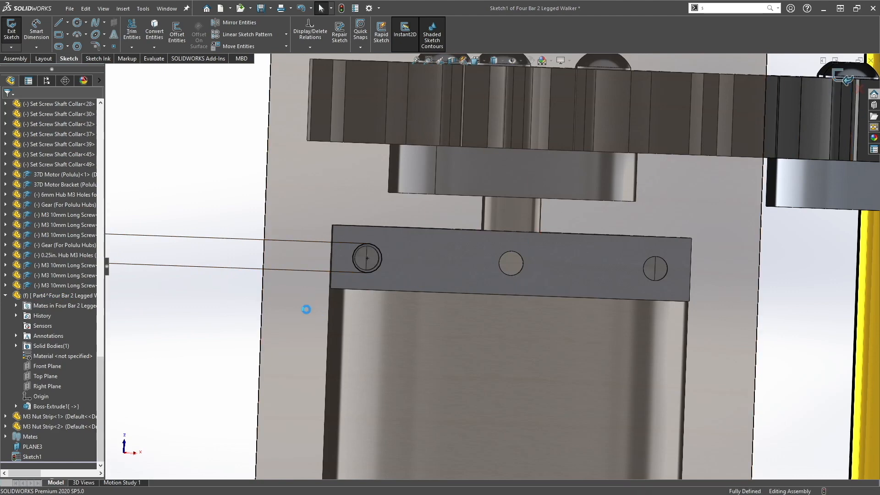
right_click(293, 311)
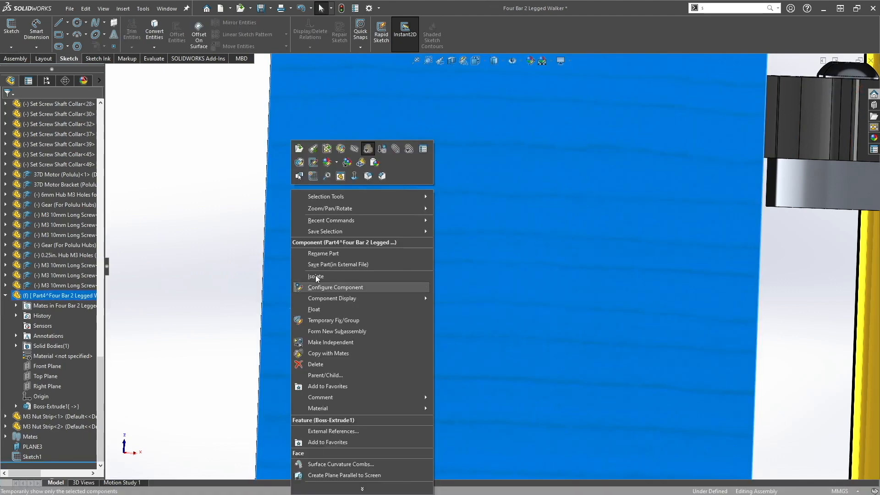
click(355, 177)
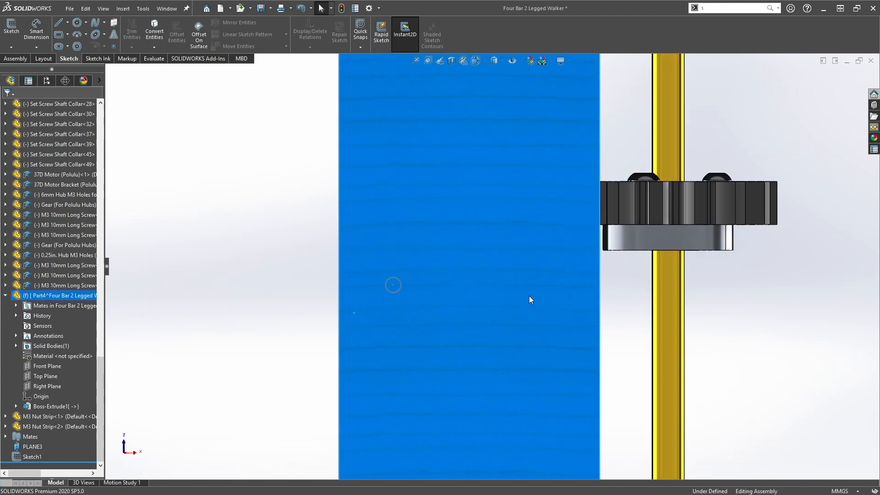
Step: Reopen the assembly sketch with the bracket hole circle and add a 3 mm circle centred on the bracket's middle hole
click(16, 406)
click(53, 416)
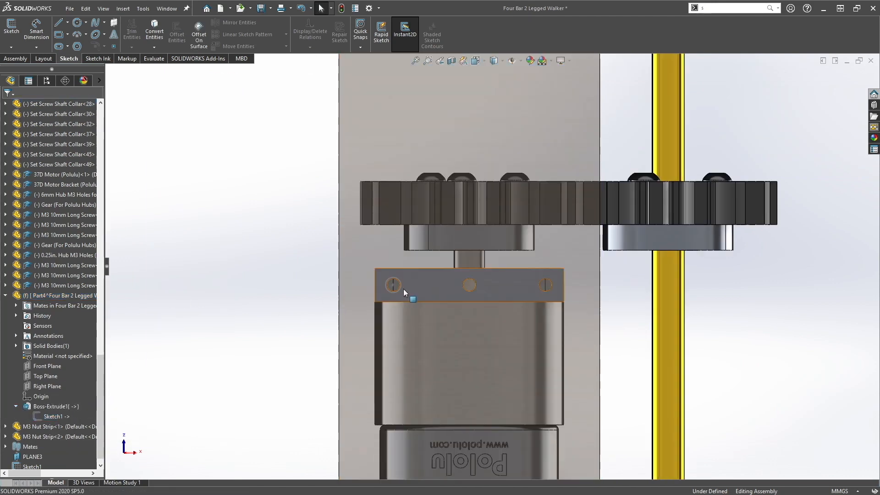
scroll(100, 395, down, 1)
click(23, 456)
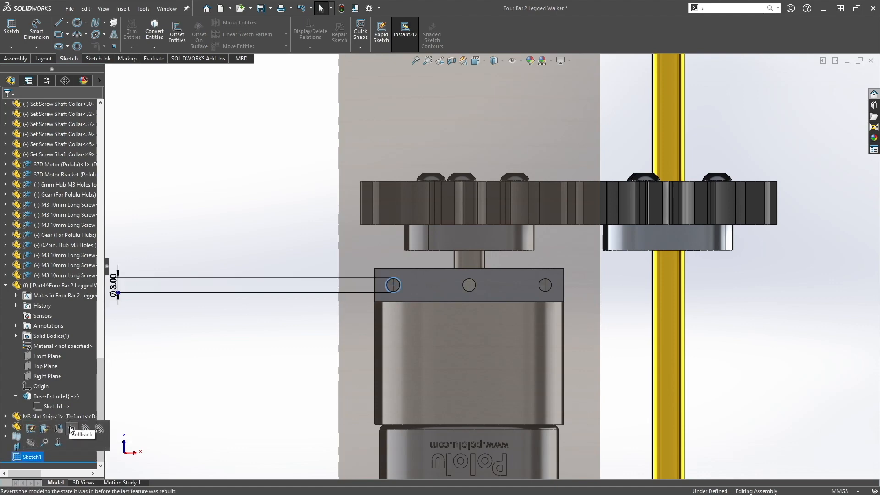
click(32, 432)
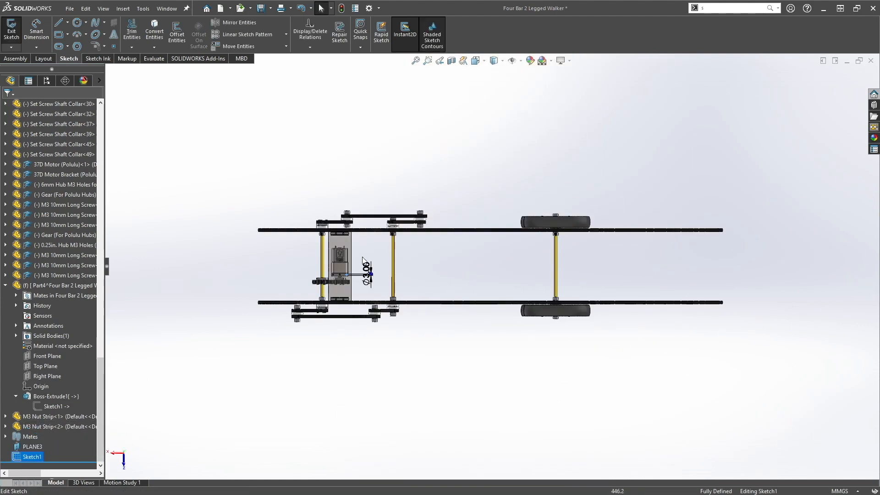
scroll(436, 277, down, 5)
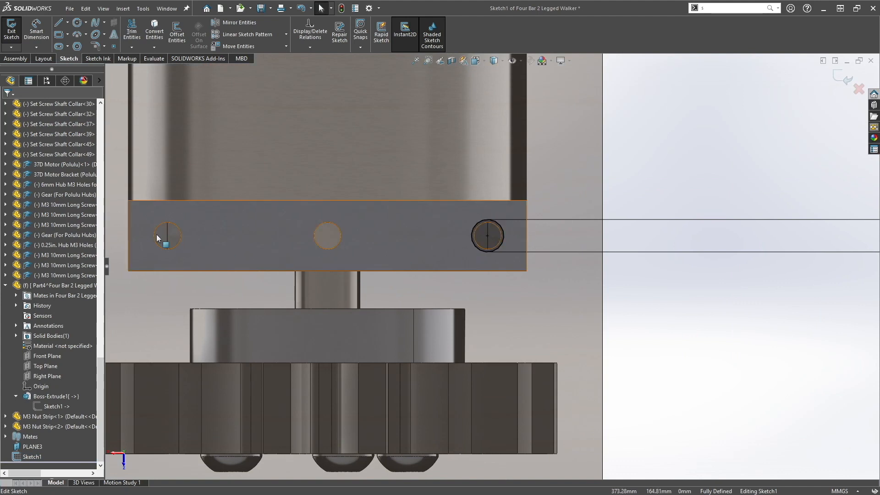
click(77, 22)
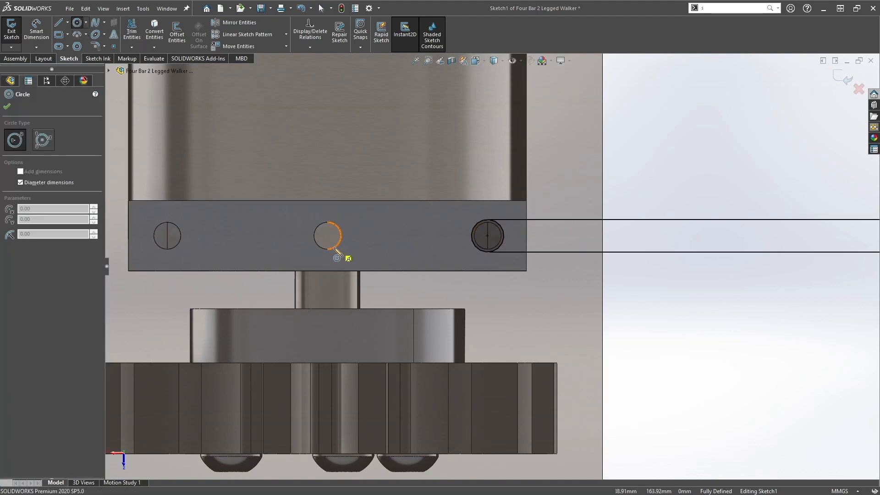
click(327, 235)
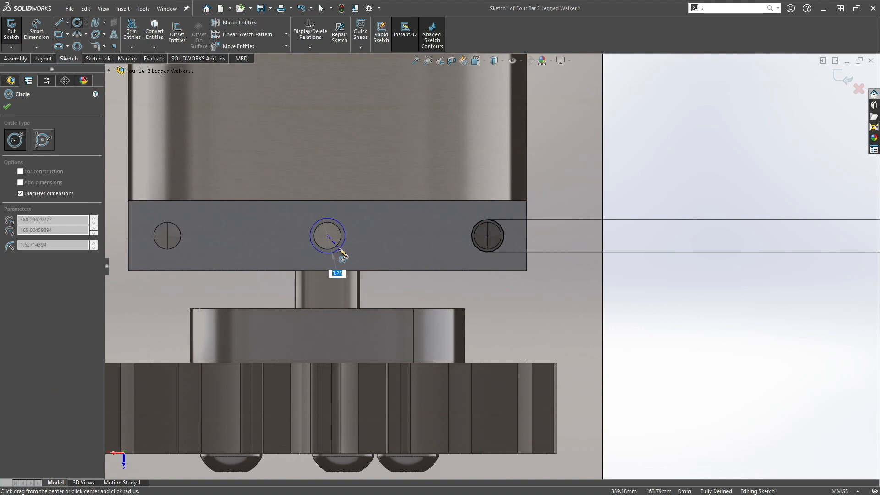
text(3)
key(Return)
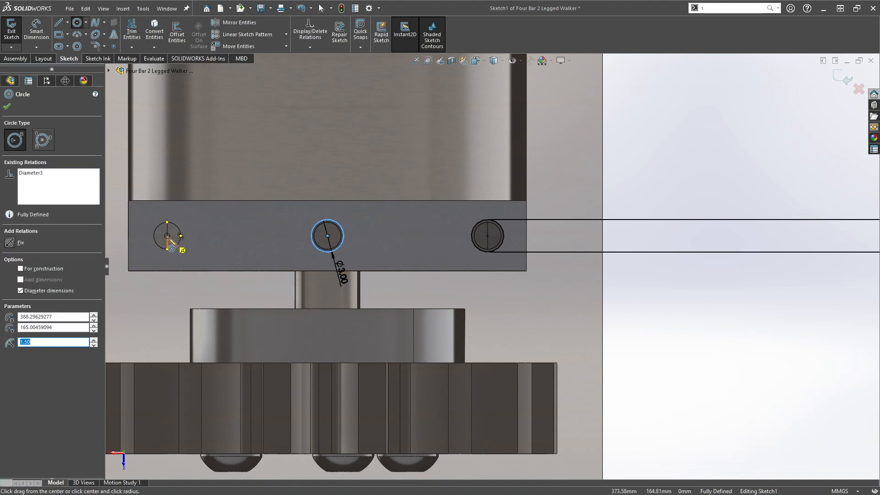
Step: Add a 3 mm circle centred on the motor bracket's remaining outer hole and finish the Circle command
click(167, 235)
text(3)
key(Return)
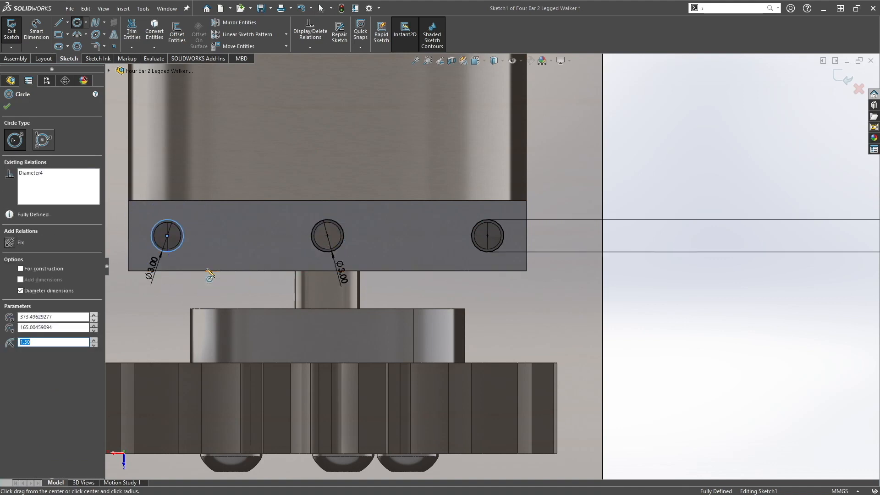
scroll(491, 266, up, 5)
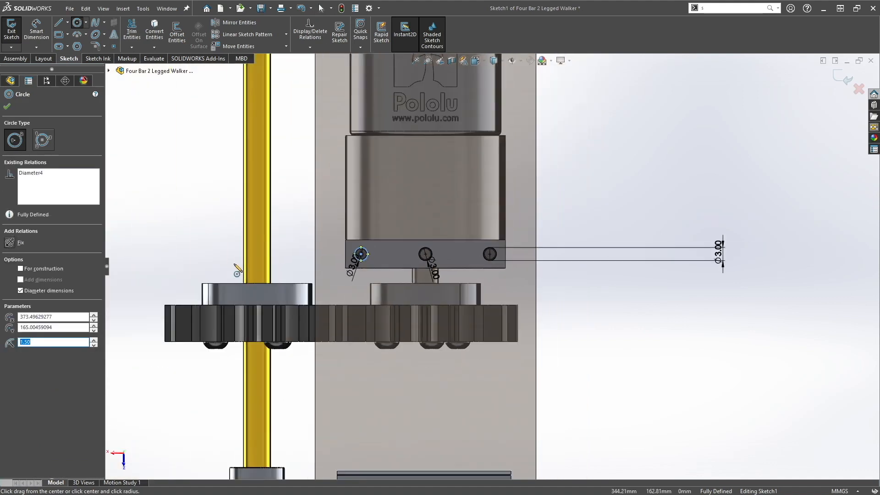
click(8, 107)
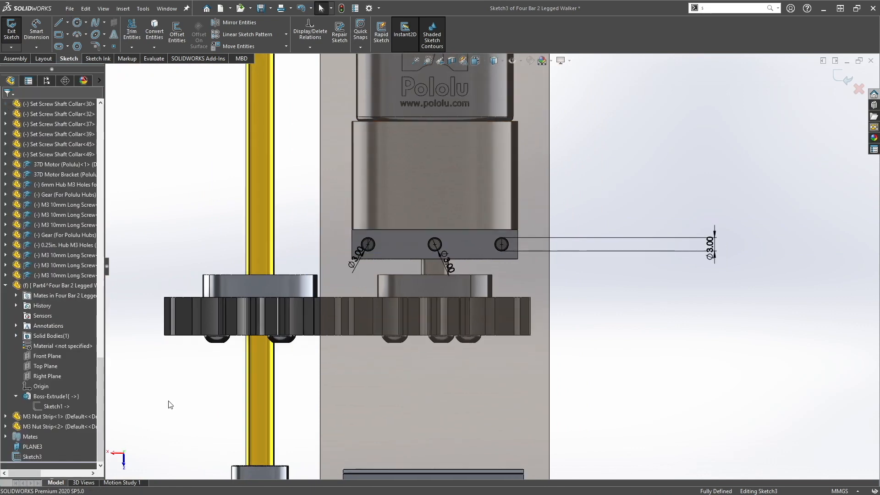
Step: Add a 3 mm circle centred on one hole of the M3 nut strip at the gear end of the support plate
scroll(471, 364, up, 2)
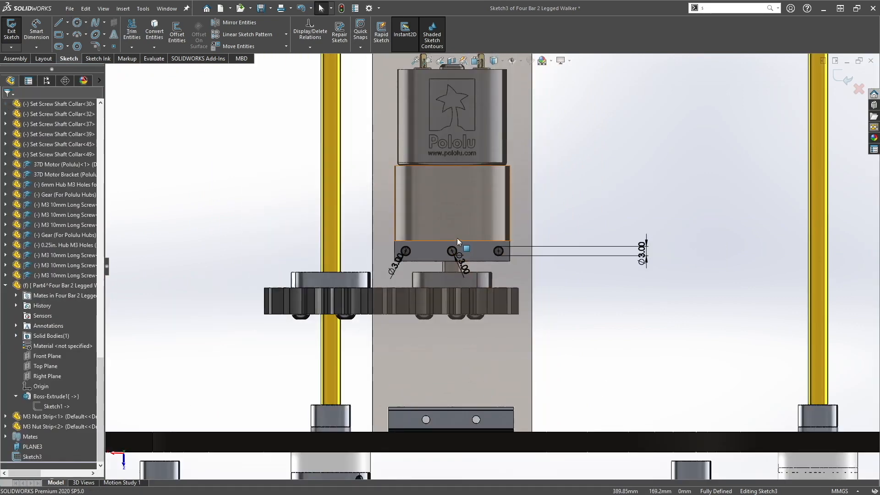
key(z)
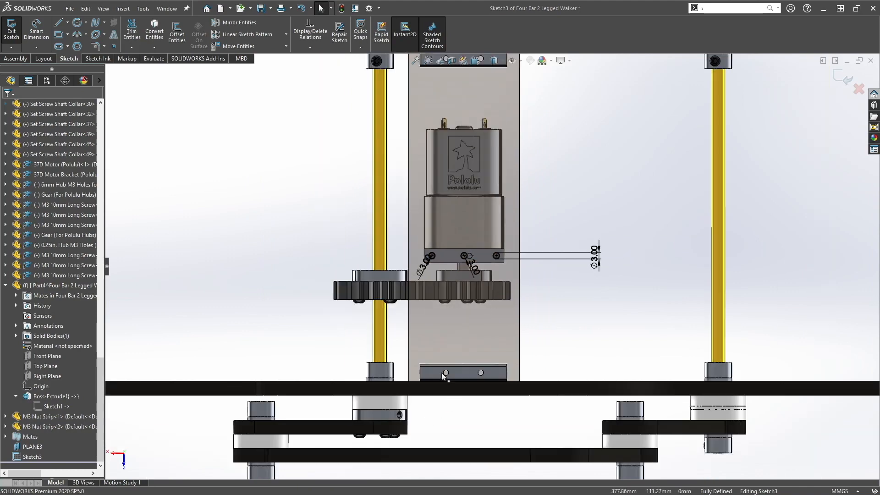
key(z)
scroll(516, 251, up, 2)
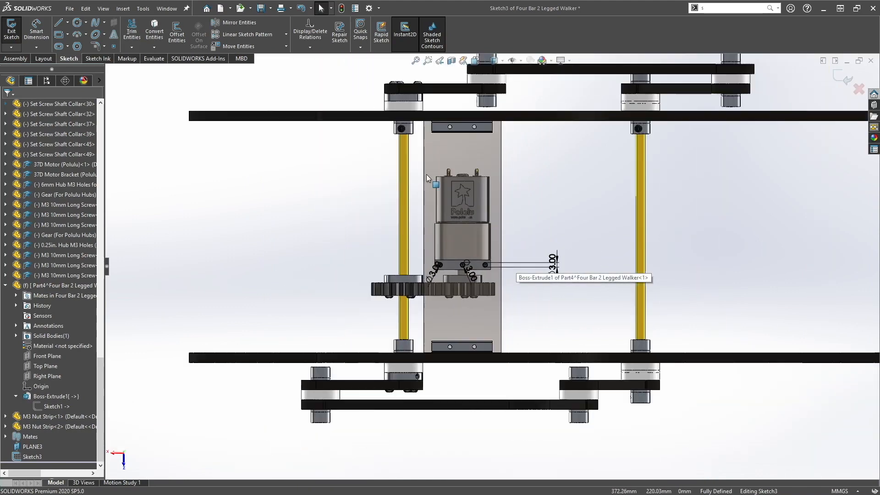
click(76, 23)
scroll(466, 350, down, 6)
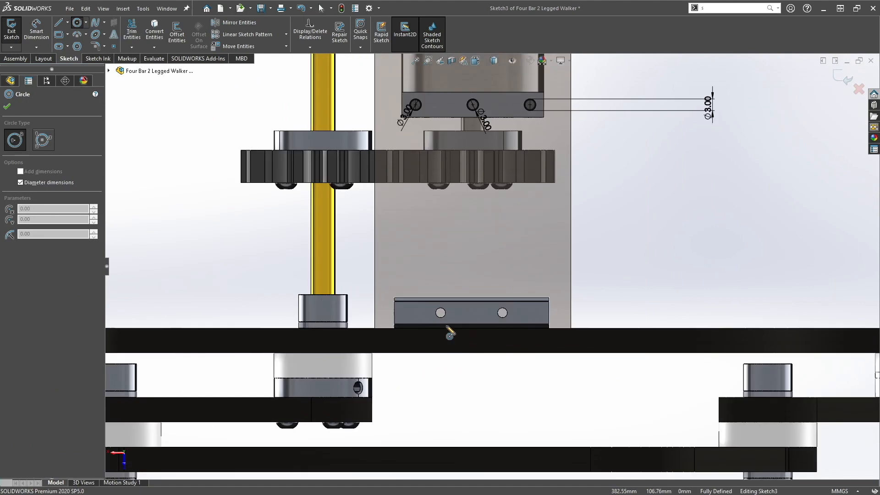
click(463, 322)
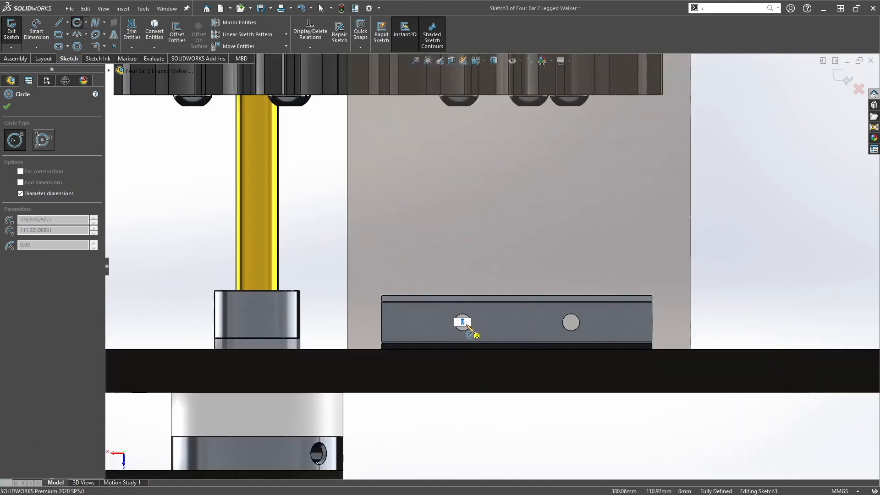
key(Escape)
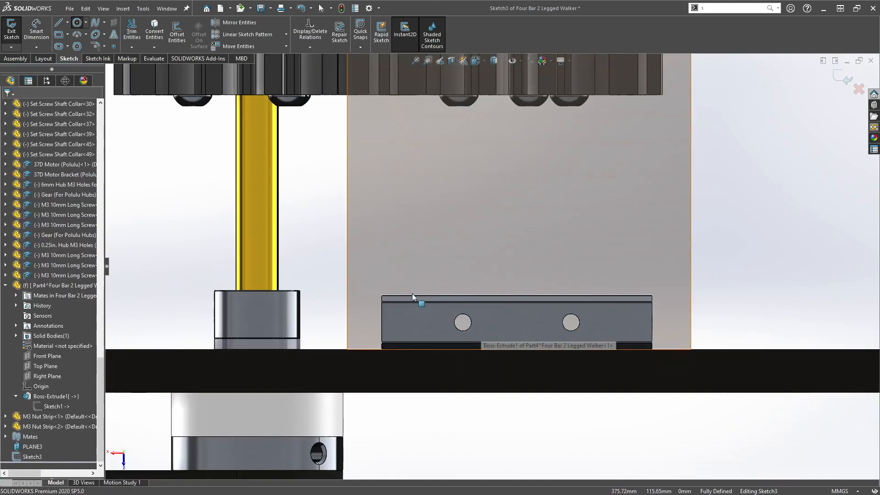
key(Return)
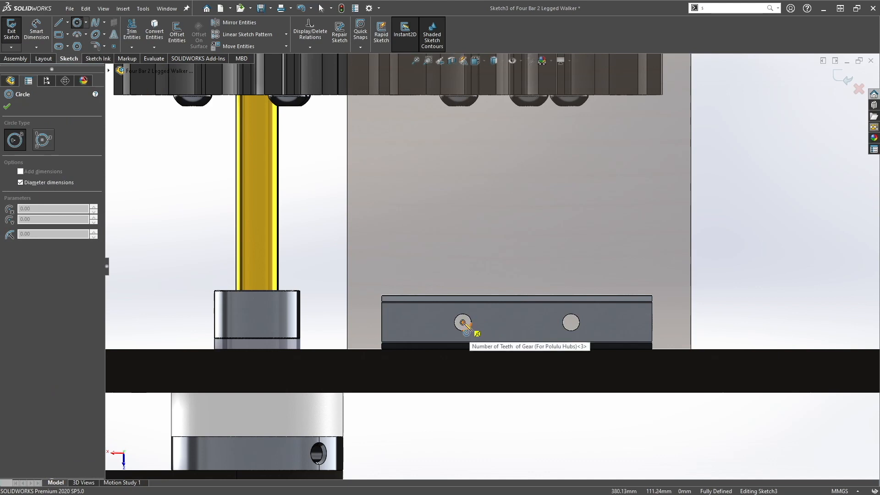
click(463, 322)
text(3)
key(Return)
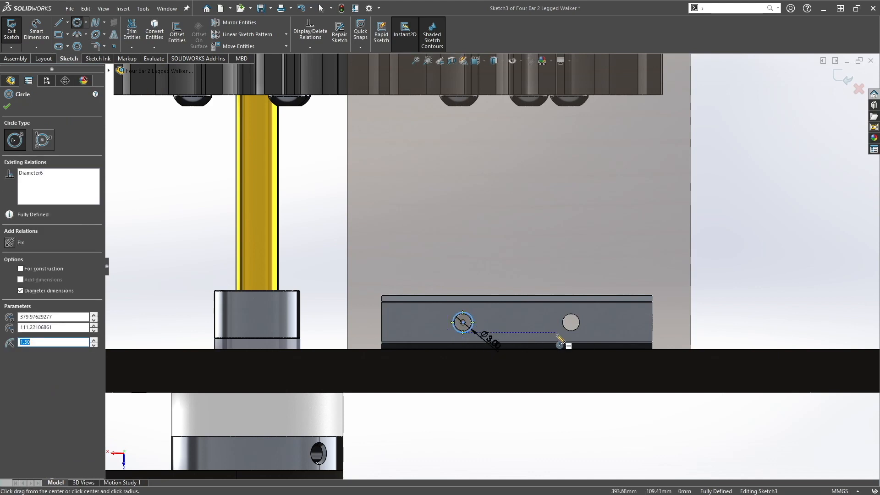
Step: Add a 3 mm circle centred on the second hole of the gear-end nut strip
click(571, 323)
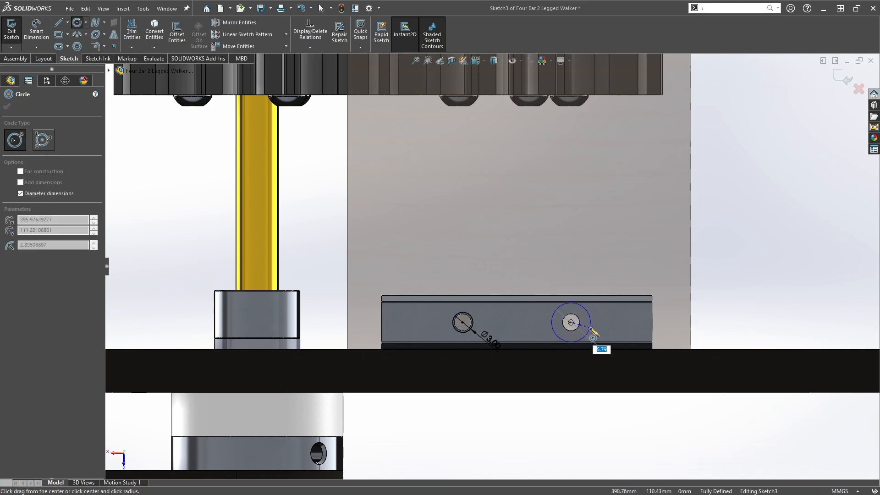
text(3)
key(Return)
Step: Add a 3 mm circle centred on the hole nearest the shaft collar in the nut strip at the motor-terminal end
scroll(585, 272, up, 5)
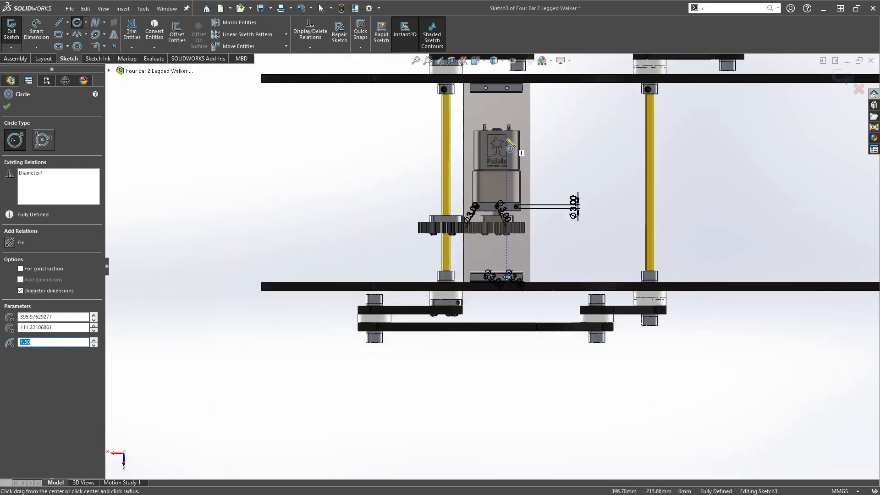
scroll(476, 131, down, 6)
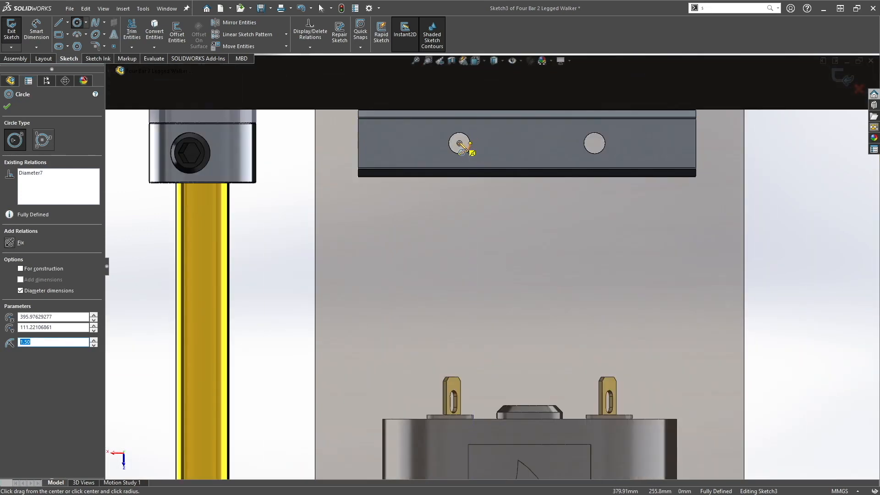
click(459, 143)
key(Escape)
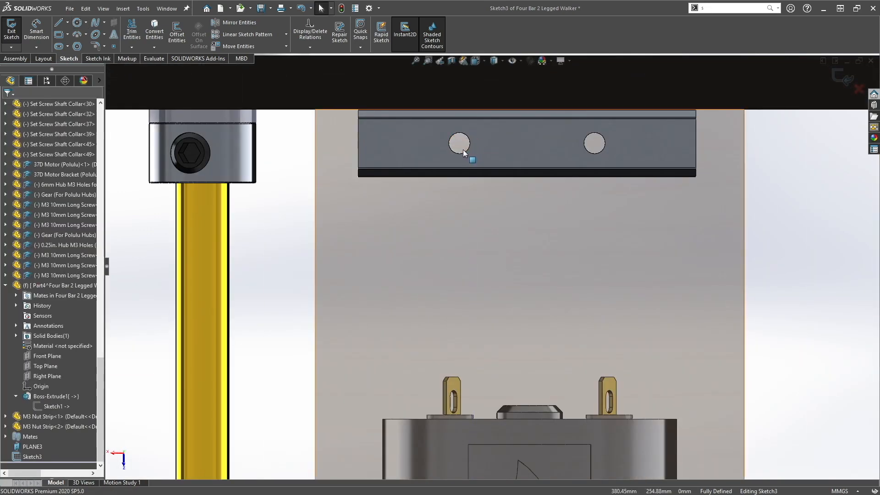
click(77, 23)
click(459, 143)
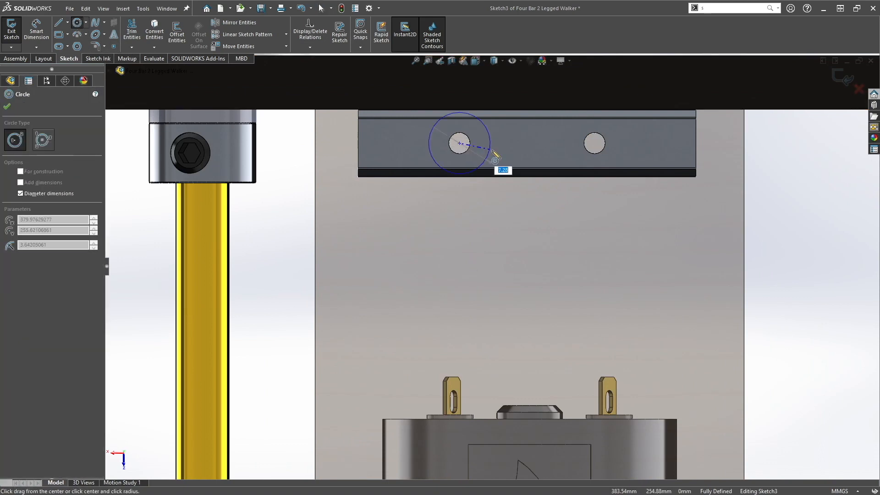
click(471, 148)
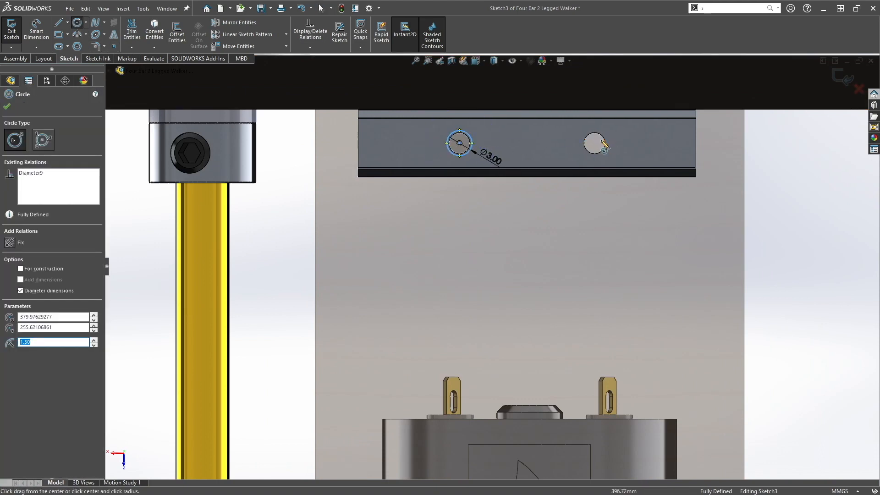
Step: Add a 3 mm circle centred on the remaining hole of the motor-terminal-end nut strip and finish the Circle command
click(594, 144)
click(613, 148)
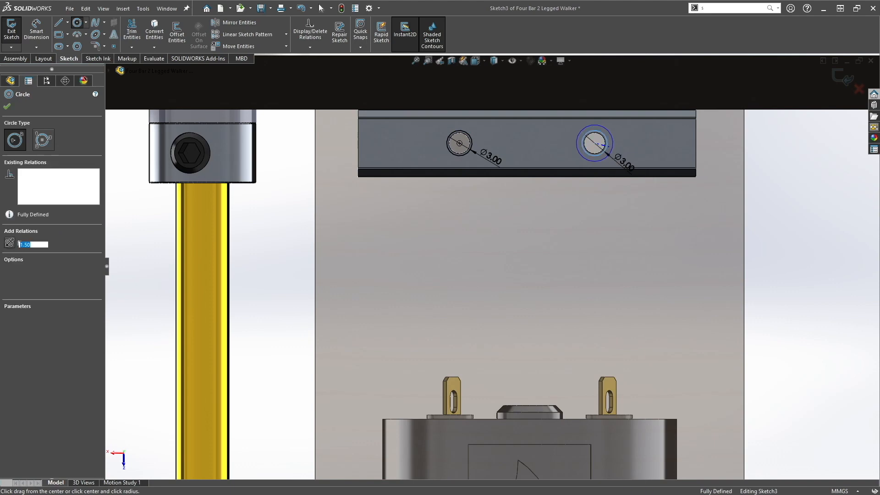
key(Escape)
Step: Start an assembly Extruded Cut from the screw-hole sketch and set its end condition to Through All
key(z)
scroll(578, 414, up, 7)
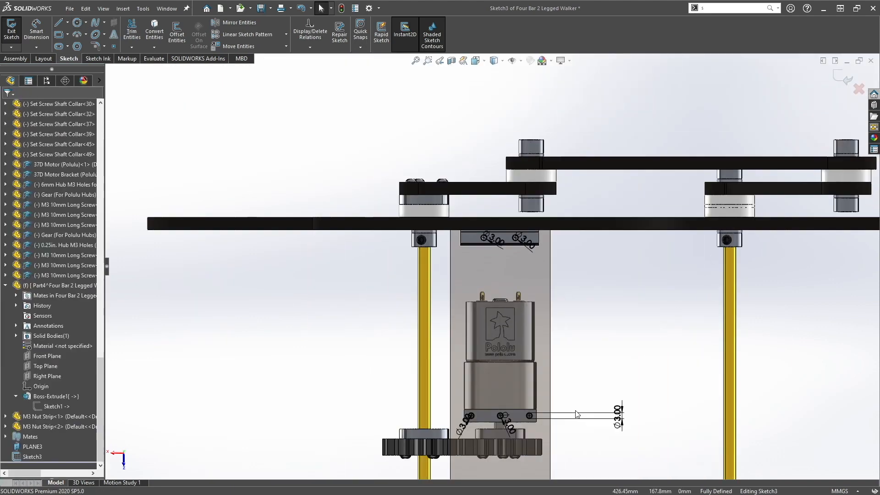
scroll(538, 406, down, 2)
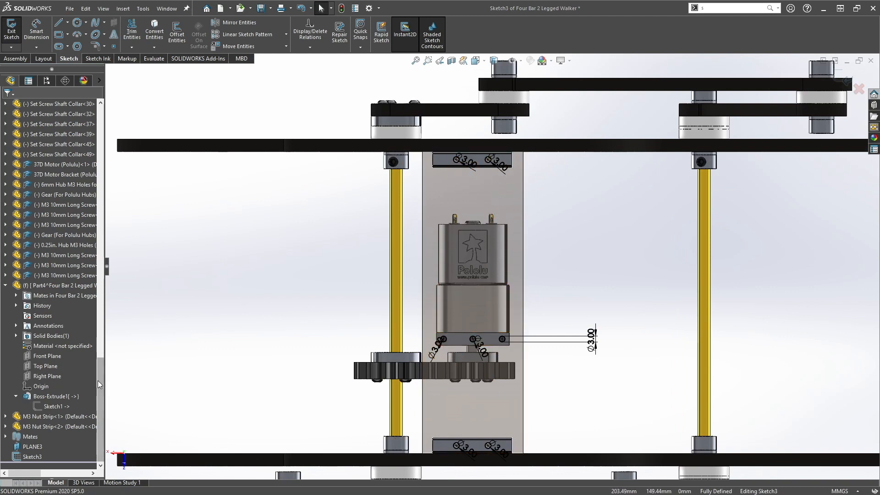
click(19, 58)
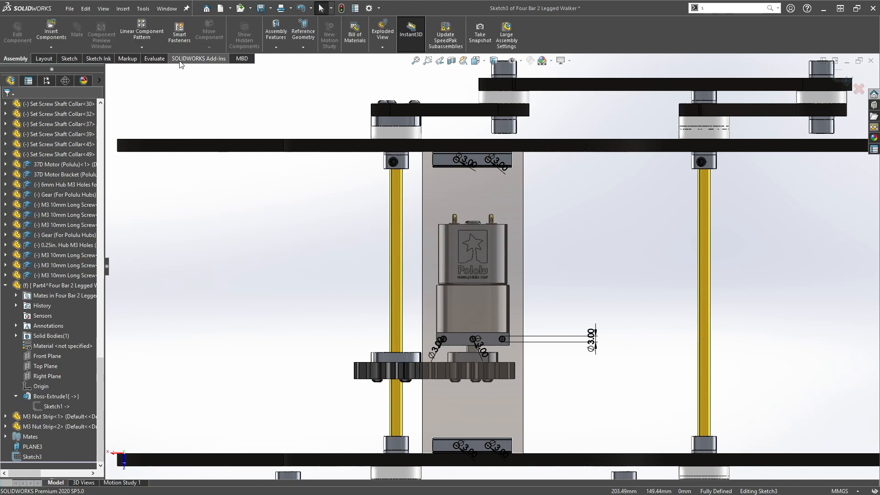
click(276, 47)
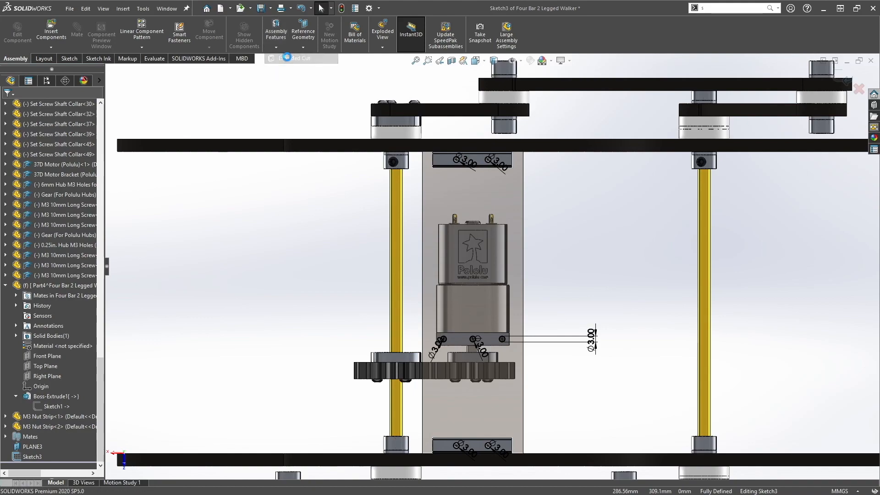
click(287, 57)
scroll(525, 203, down, 10)
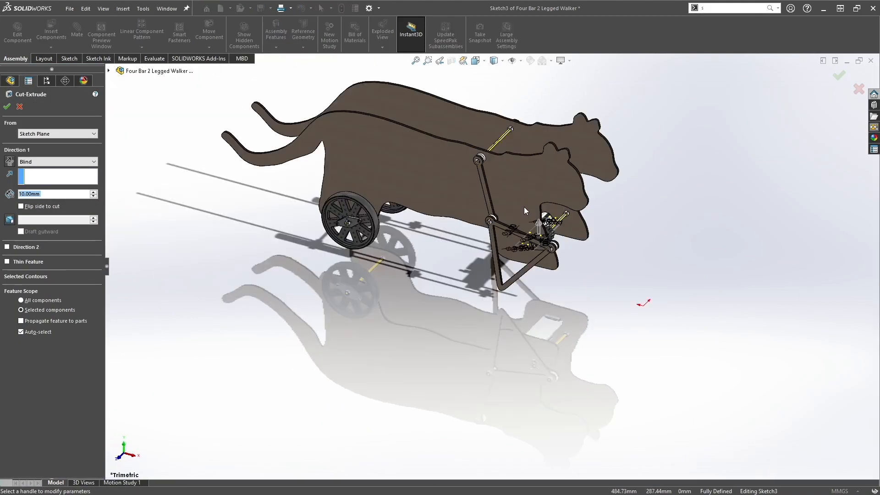
scroll(573, 308, up, 3)
scroll(576, 314, down, 3)
middle_drag(539, 320, 487, 295)
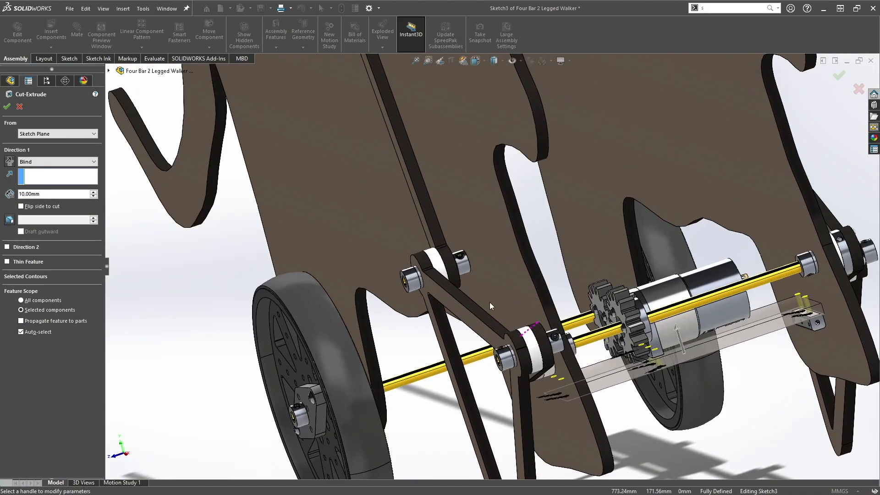
scroll(488, 295, up, 3)
scroll(563, 340, down, 3)
scroll(565, 348, down, 3)
middle_drag(564, 346, 460, 277)
scroll(578, 326, down, 3)
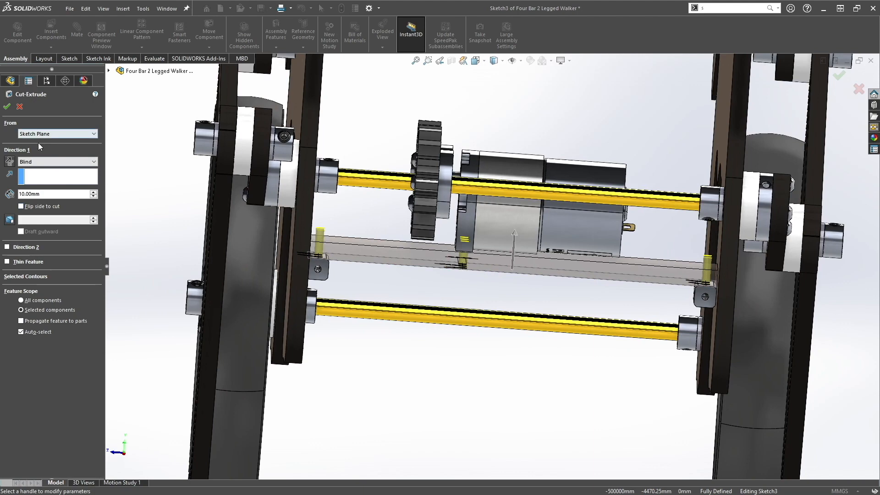
click(32, 164)
click(35, 176)
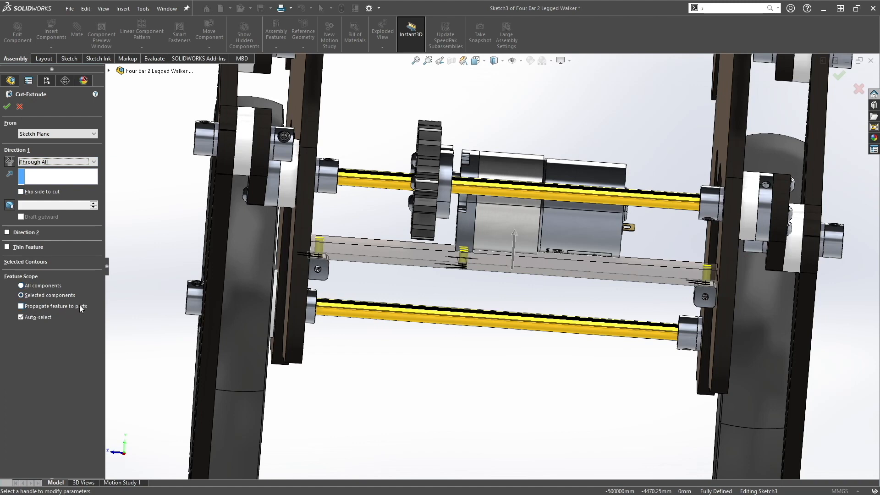
Step: Propagate the cut to parts, turn off automatic component selection, limit it to the support plate and accept it
click(29, 318)
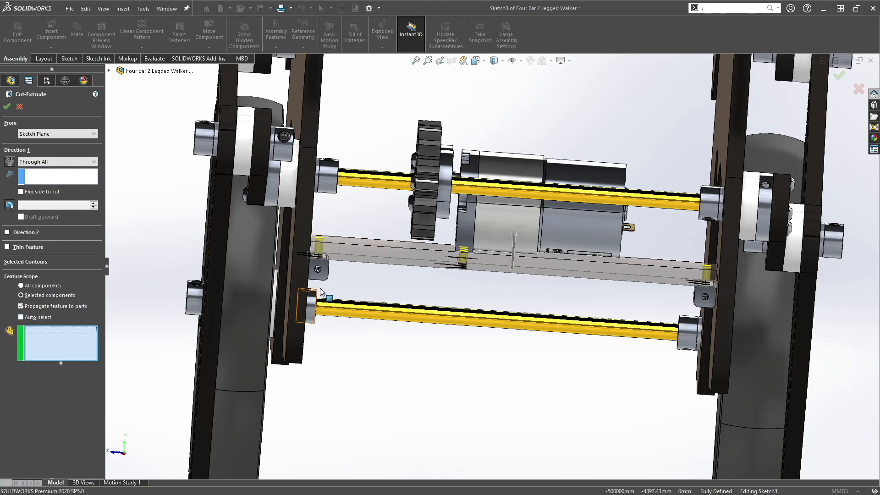
click(375, 256)
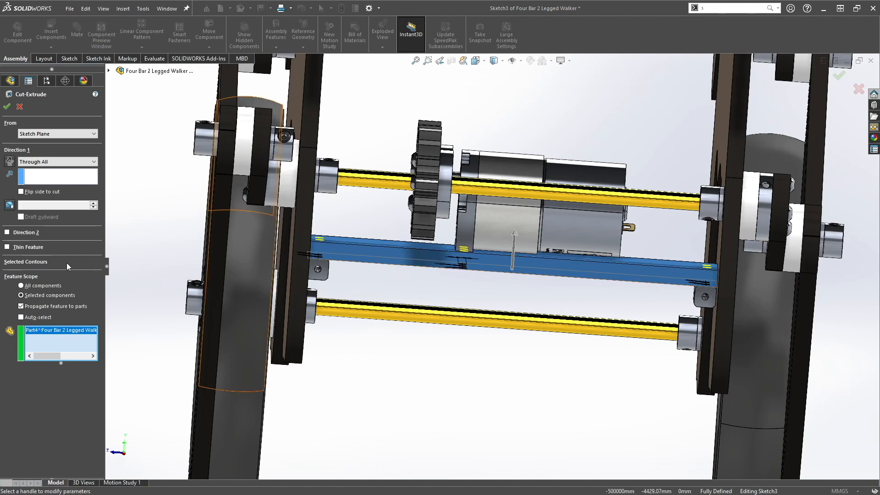
click(8, 108)
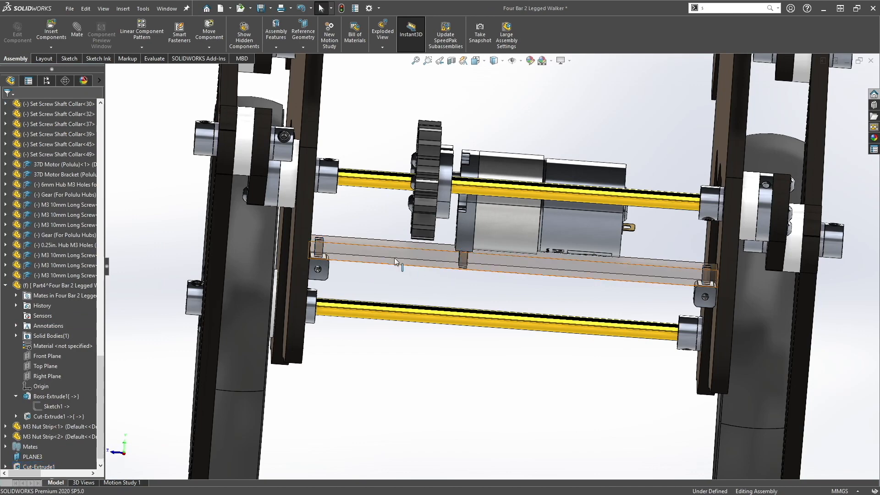
Step: Turn off the support plate's transparency and clear the selection
scroll(379, 251, down, 5)
right_click(379, 251)
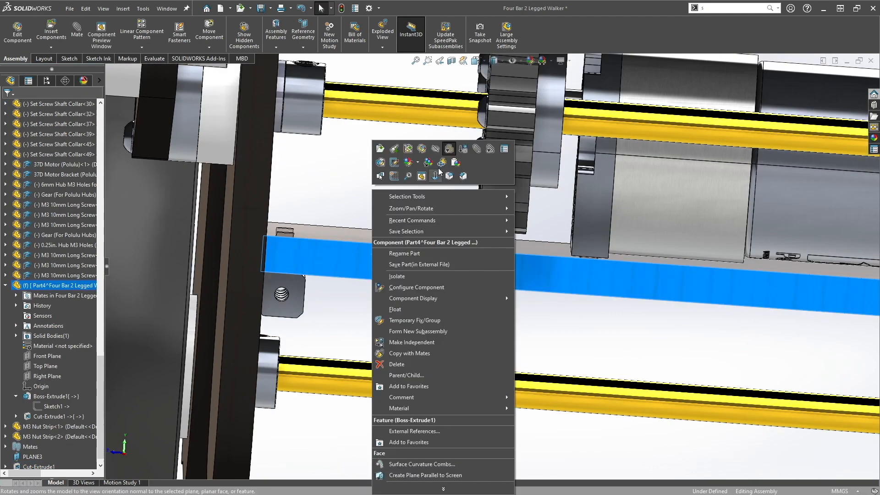
click(448, 150)
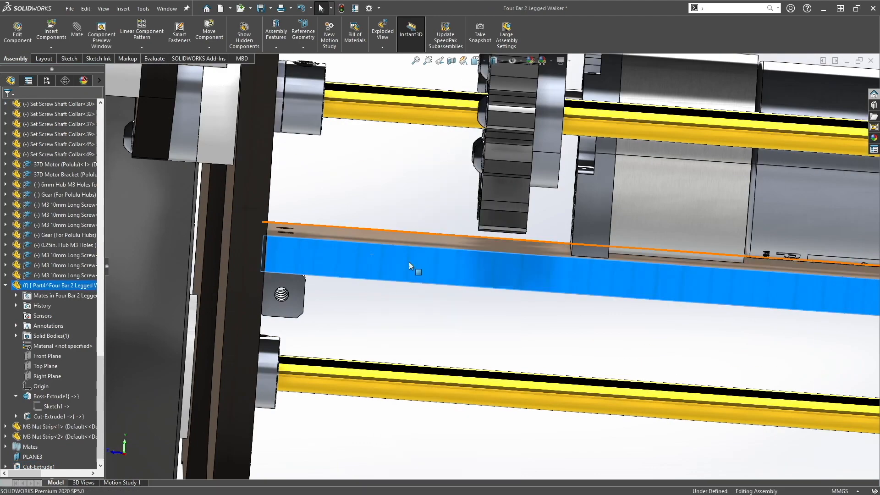
scroll(411, 238, up, 5)
click(468, 284)
Step: Examine the cut screw holes in the support plate from below and above, at the motor bracket and both nut strips
scroll(529, 283, down, 5)
scroll(529, 283, up, 5)
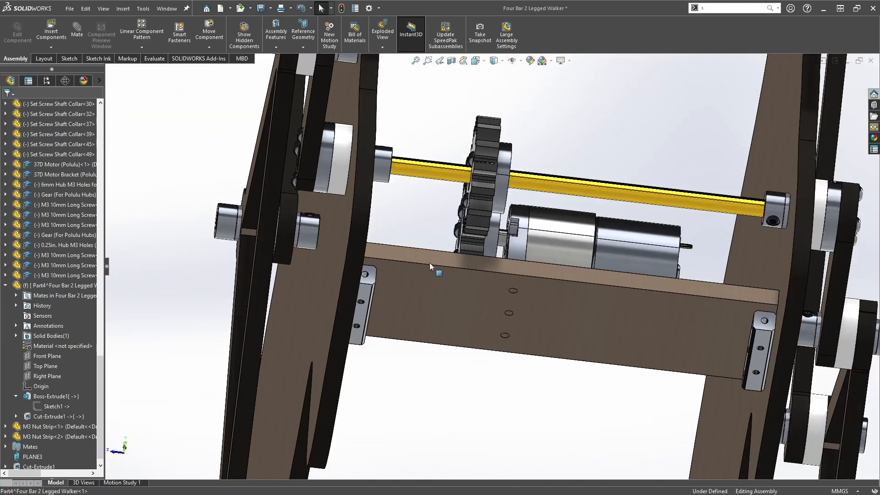
middle_drag(429, 262, 415, 367)
middle_drag(414, 219, 408, 275)
scroll(390, 213, down, 5)
middle_drag(389, 216, 460, 221)
scroll(489, 264, up, 8)
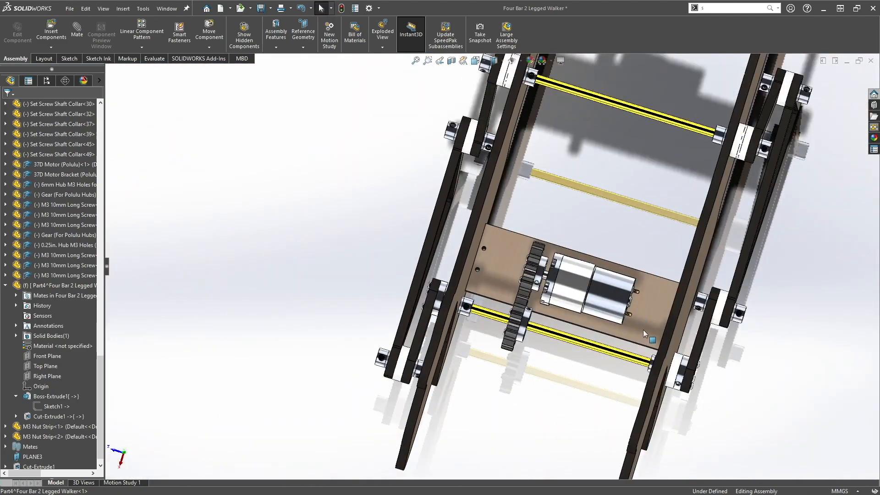
scroll(643, 330, down, 5)
middle_drag(626, 324, 642, 249)
scroll(642, 316, down, 2)
middle_drag(573, 332, 493, 332)
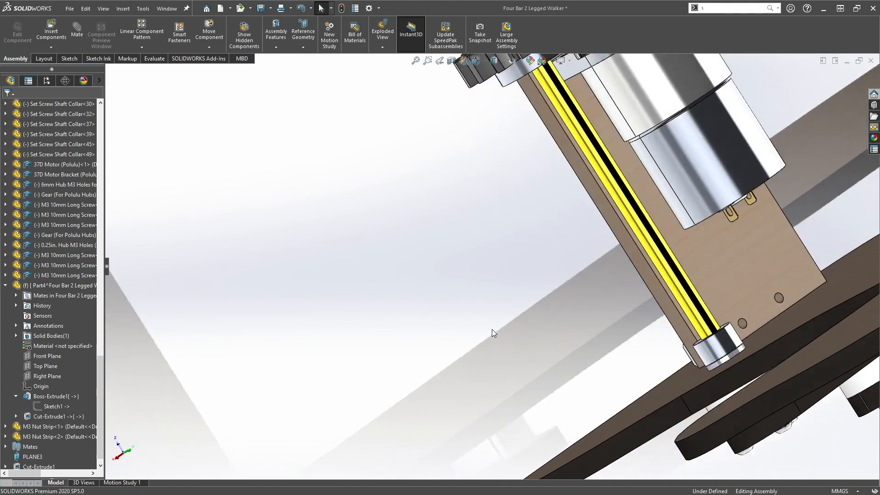
Step: Return to the front view and save the walker assembly
key(ctrl+1)
key(ctrl+s)
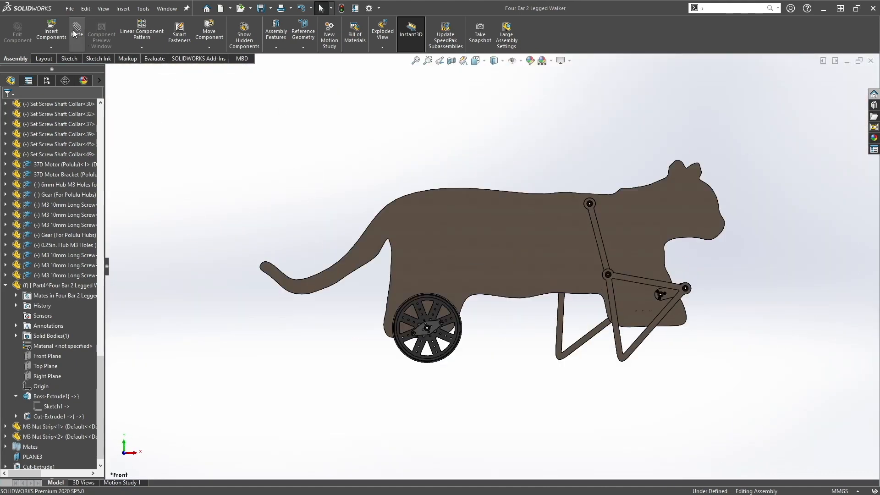
click(69, 8)
click(87, 110)
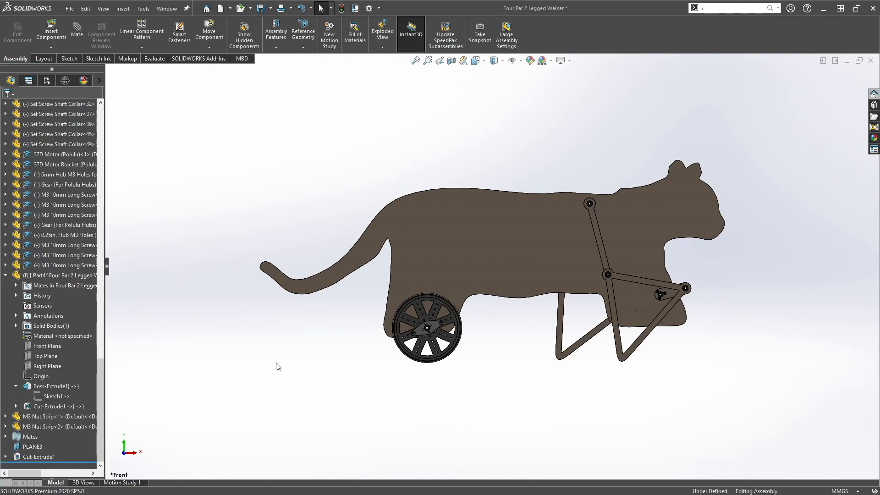
Step: Make the walker's near side panel transparent so the support plate and nut strip behind it can be seen
scroll(688, 336, down, 3)
middle_drag(601, 319, 524, 301)
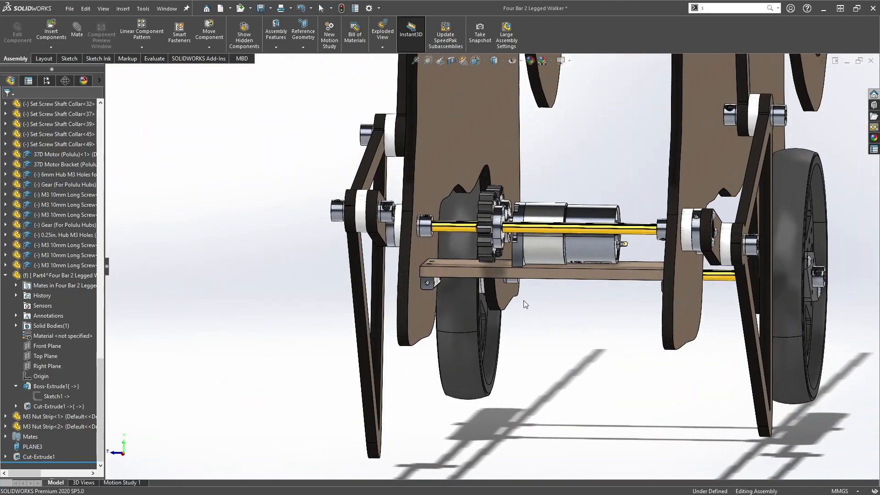
scroll(433, 296, down, 5)
middle_drag(388, 253, 381, 271)
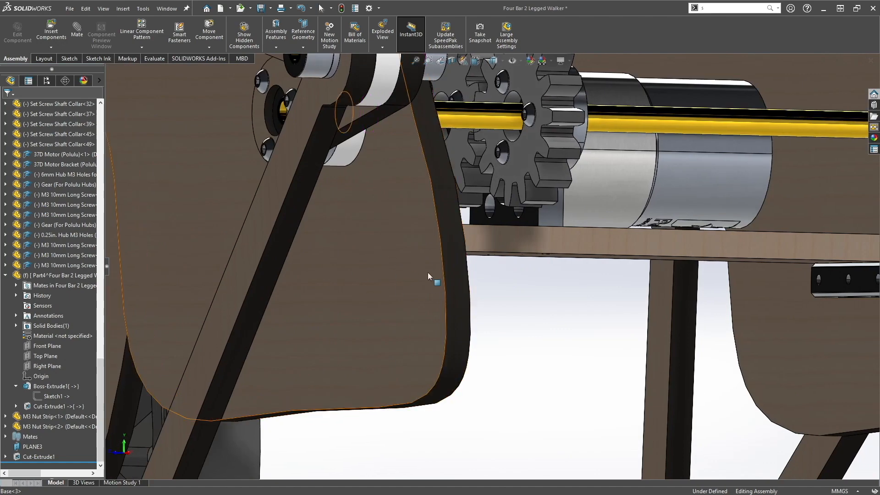
key(ctrl+1)
scroll(520, 142, down, 5)
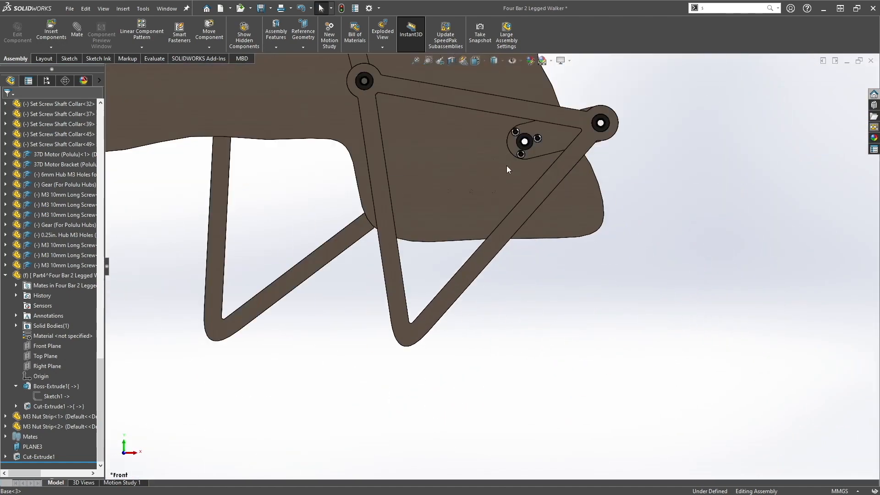
right_click(356, 321)
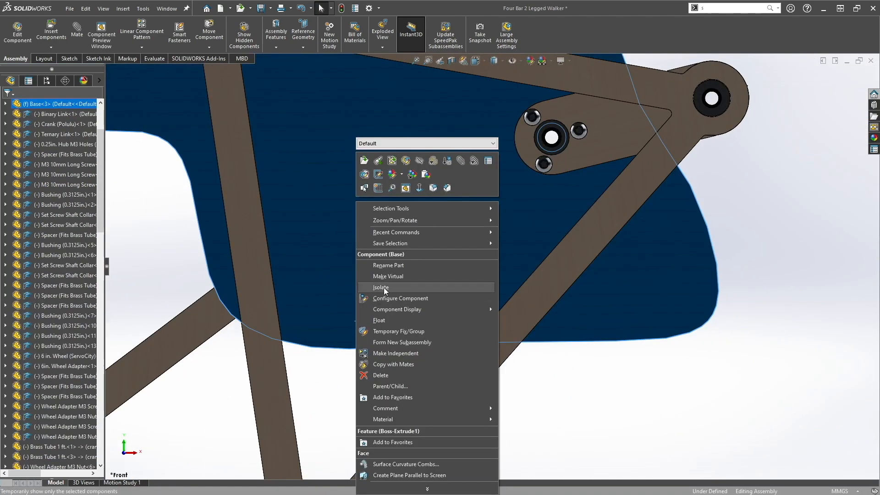
click(434, 161)
click(372, 399)
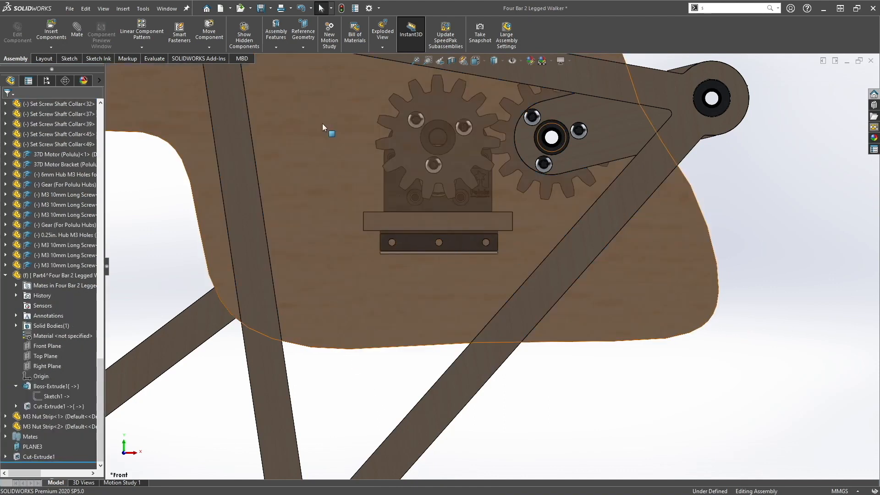
Step: Start a sketch on the far side panel's face and draw a 3 mm circle centred on the nut strip's leftmost hole
click(68, 58)
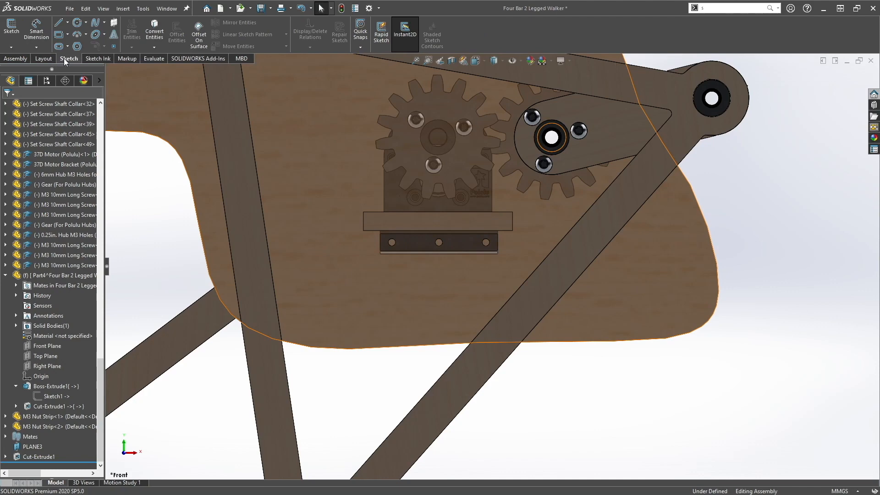
click(11, 29)
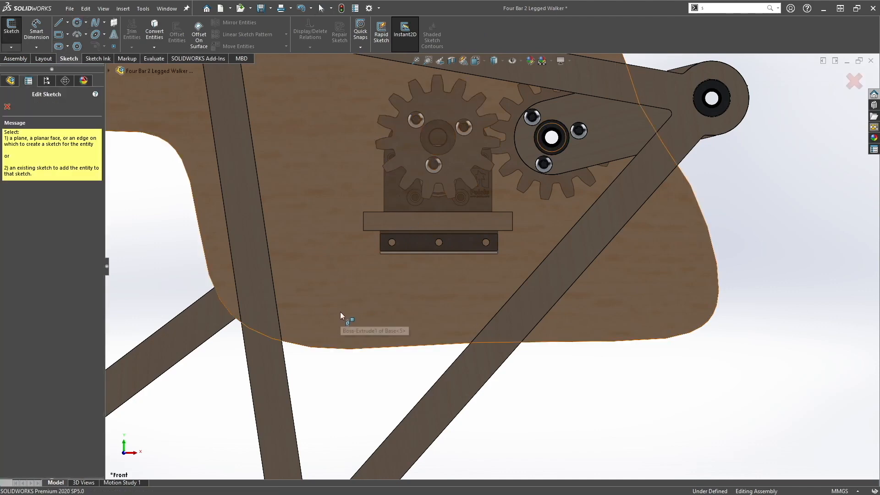
click(357, 304)
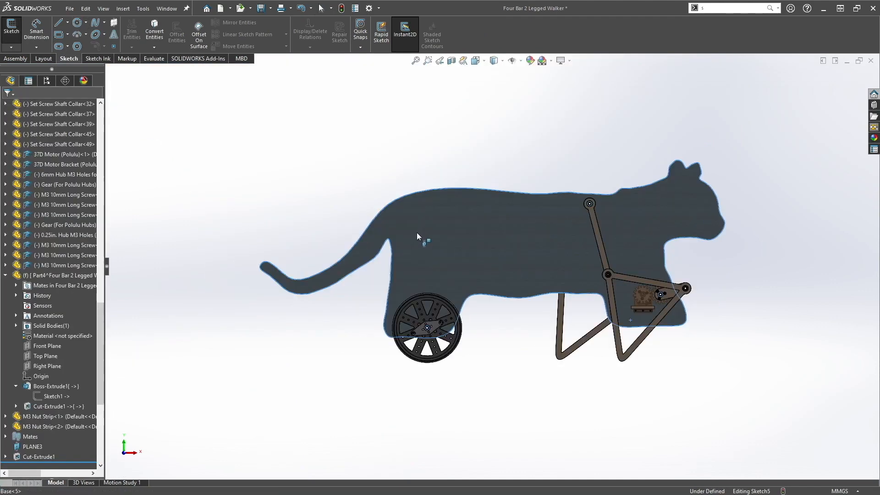
right_drag(417, 232, 463, 234)
scroll(645, 313, down, 4)
scroll(570, 298, down, 10)
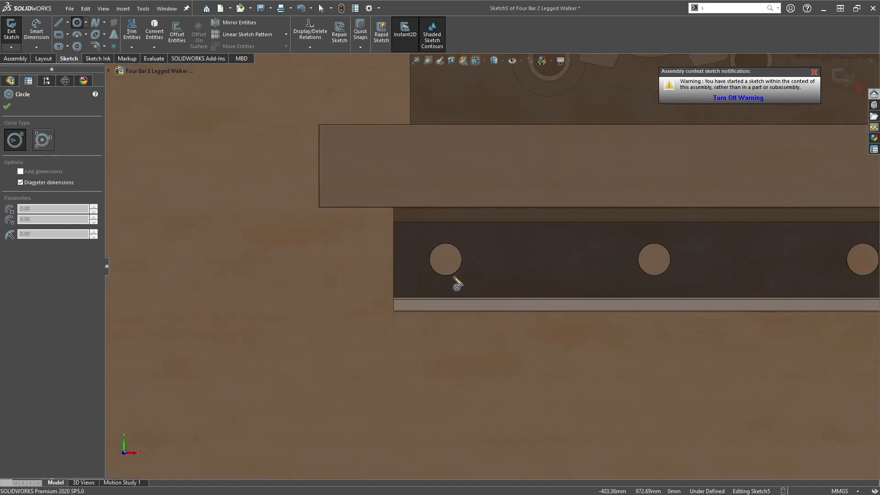
click(446, 259)
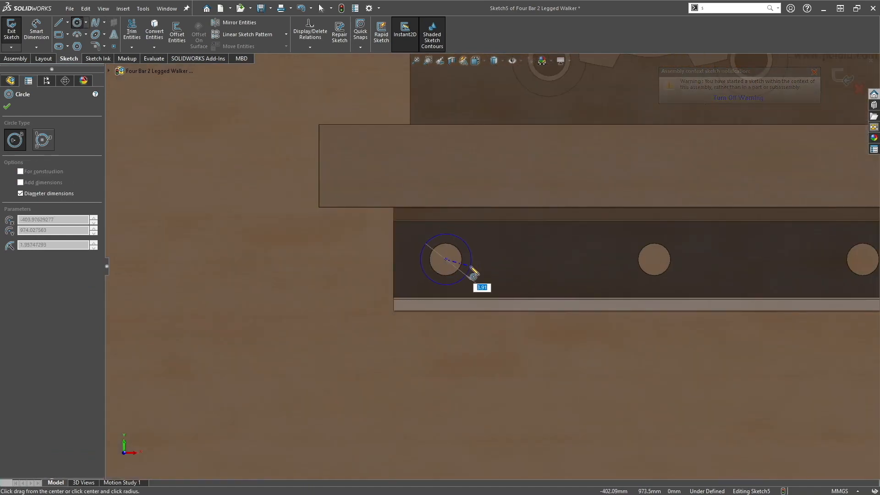
text(3)
key(Return)
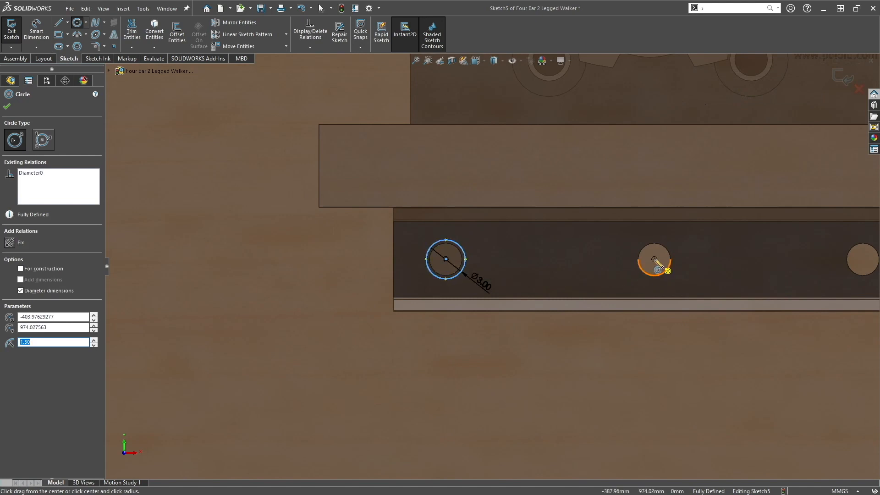
Step: Draw 3 mm circles centred on the nut strip's middle and rightmost holes
click(655, 259)
text(3)
key(Return)
scroll(596, 122, up, 1)
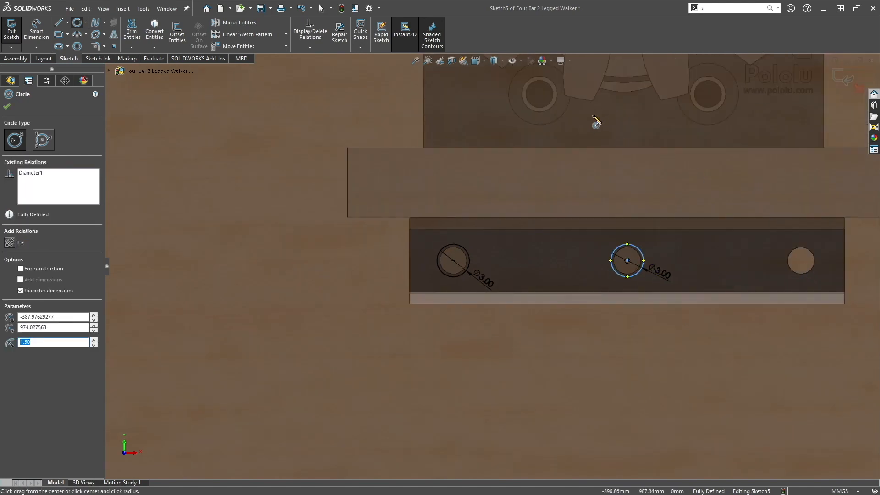
scroll(731, 262, up, 2)
scroll(665, 270, down, 5)
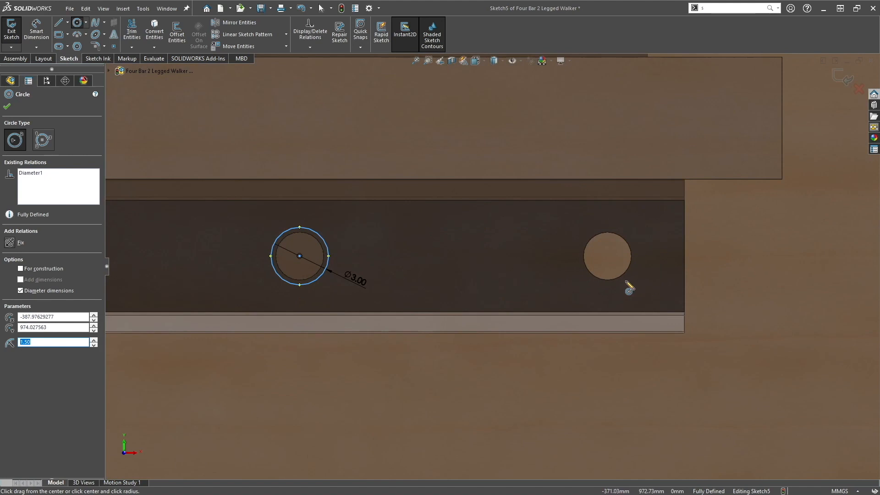
click(607, 255)
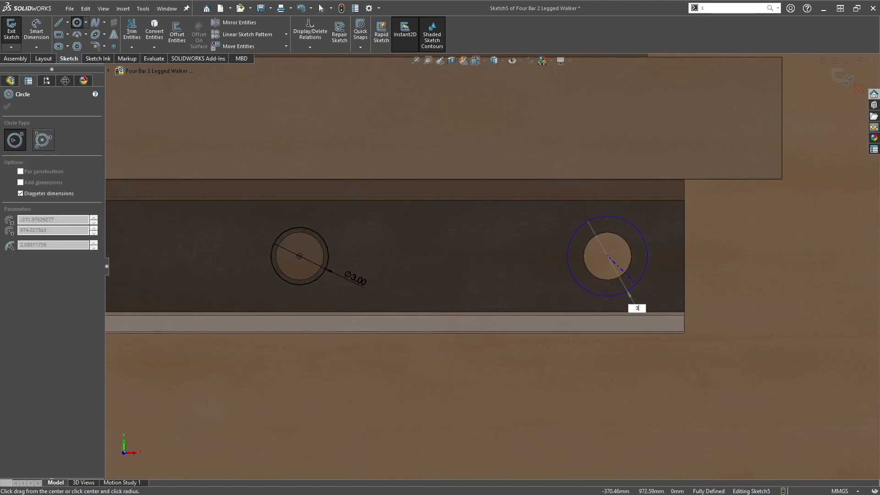
key(Return)
click(9, 108)
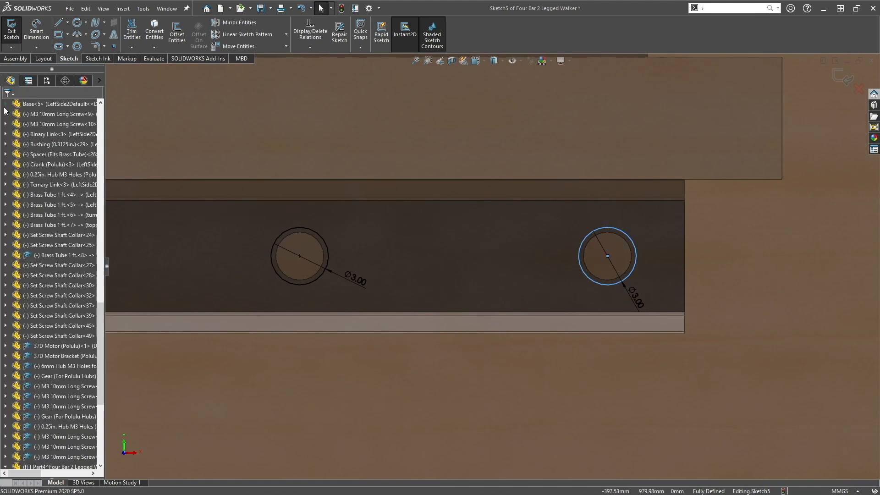
Step: Start an assembly Extruded Cut from the three circles with the end condition Through All - Both
scroll(400, 236, up, 5)
middle_drag(491, 257, 475, 266)
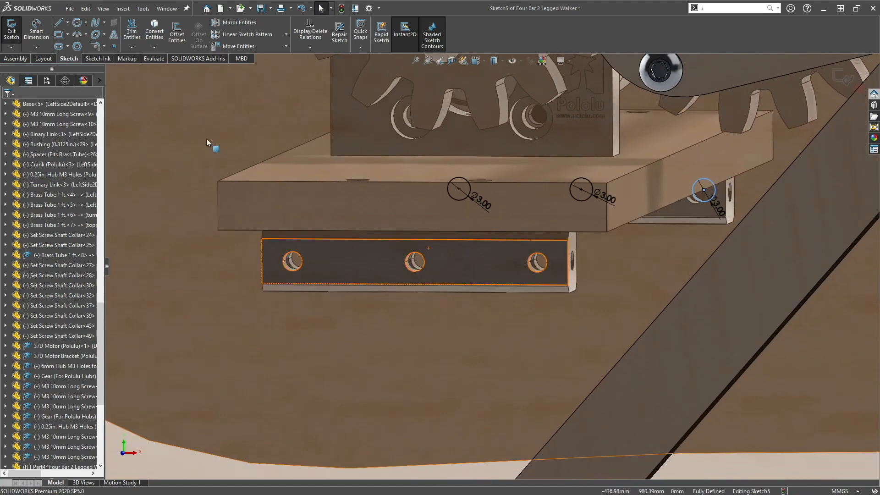
click(17, 59)
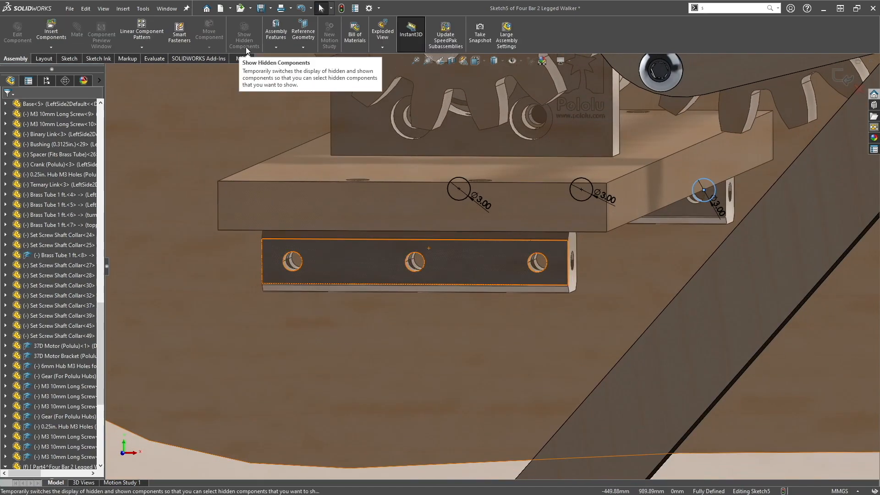
click(278, 45)
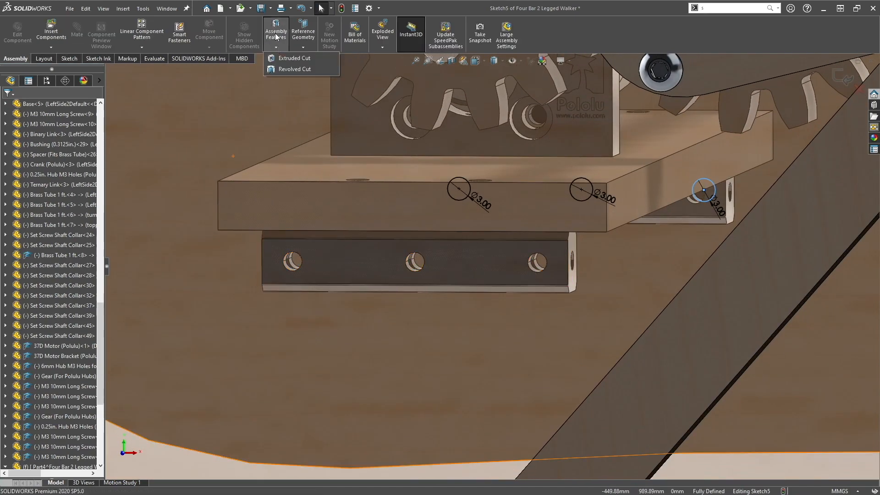
click(288, 59)
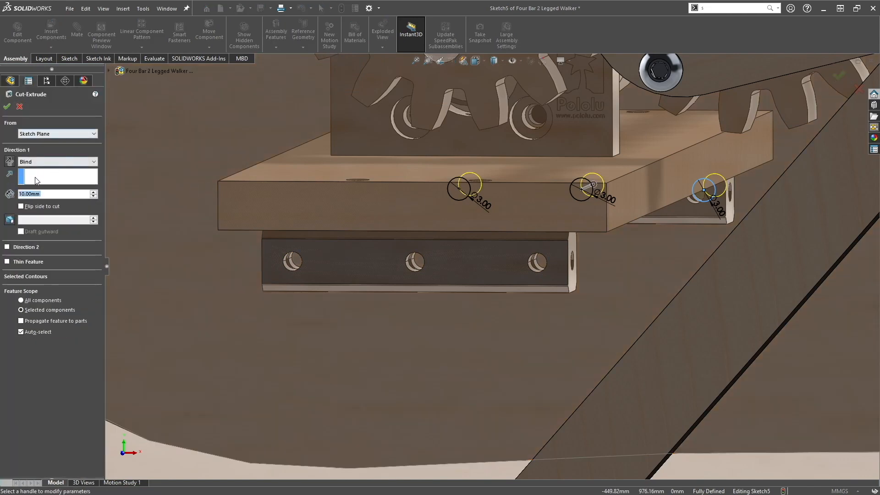
click(33, 162)
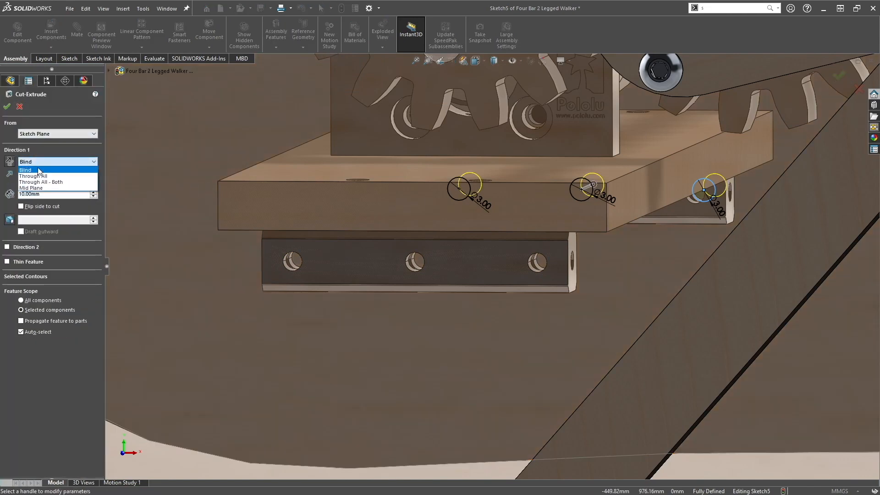
click(57, 182)
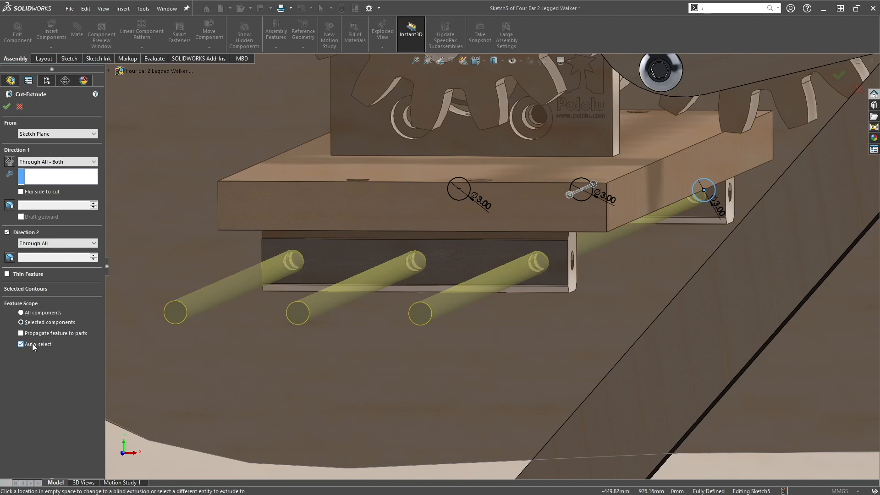
Step: Turn off automatic component selection, limit the cut to the side panels and accept it
click(21, 345)
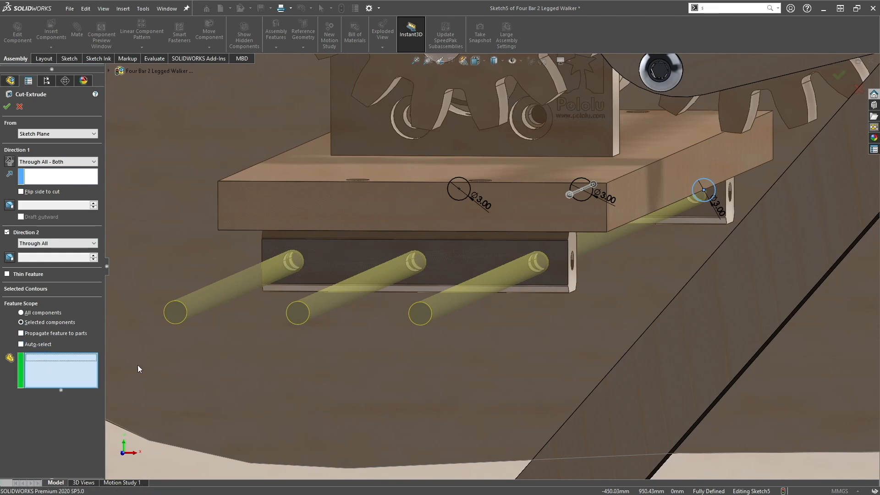
scroll(563, 298, up, 8)
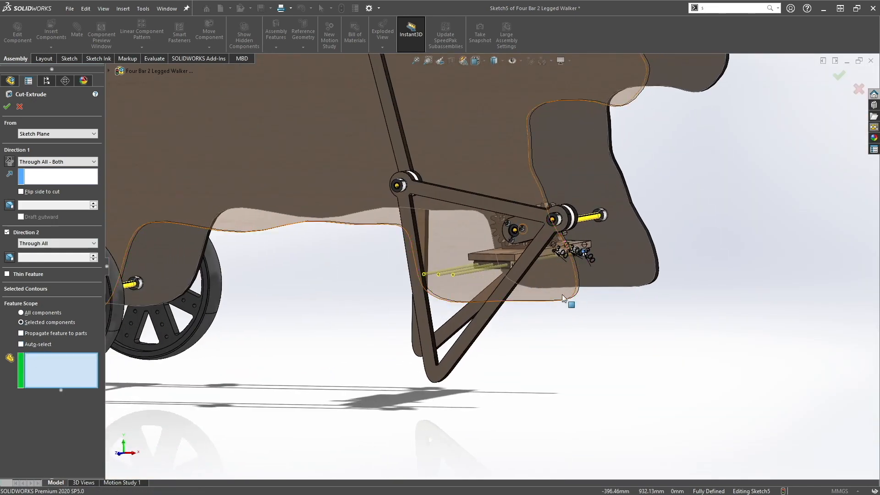
click(564, 298)
key(Return)
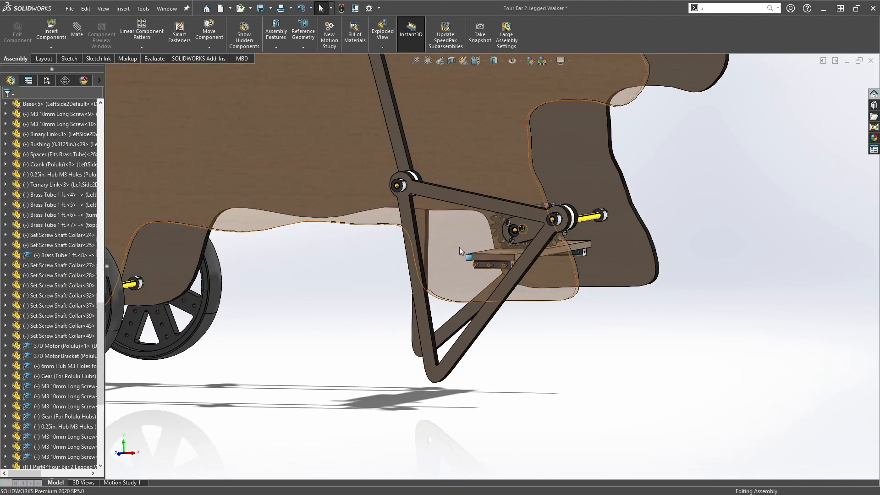
Step: Turn off the near side panel's transparency and clear the selection
right_click(460, 248)
click(537, 161)
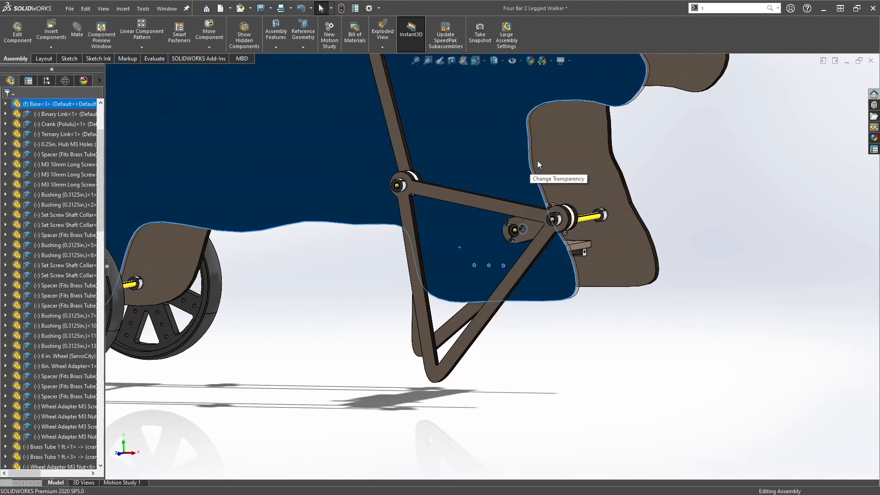
click(588, 321)
Step: Examine the three new screw holes in the side panels and their fit with the support plate's nut strips
key(ctrl+1)
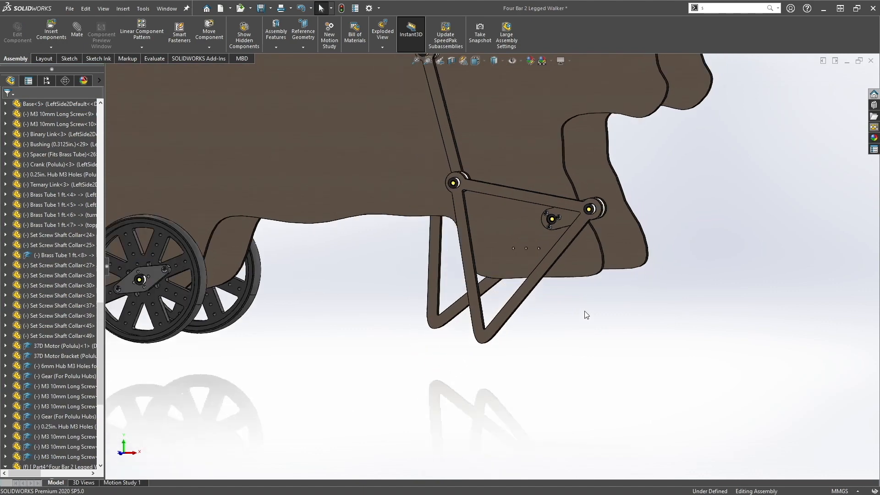
scroll(662, 318, down, 6)
scroll(423, 246, down, 5)
middle_drag(476, 278, 477, 284)
scroll(573, 268, up, 5)
middle_drag(683, 262, 515, 251)
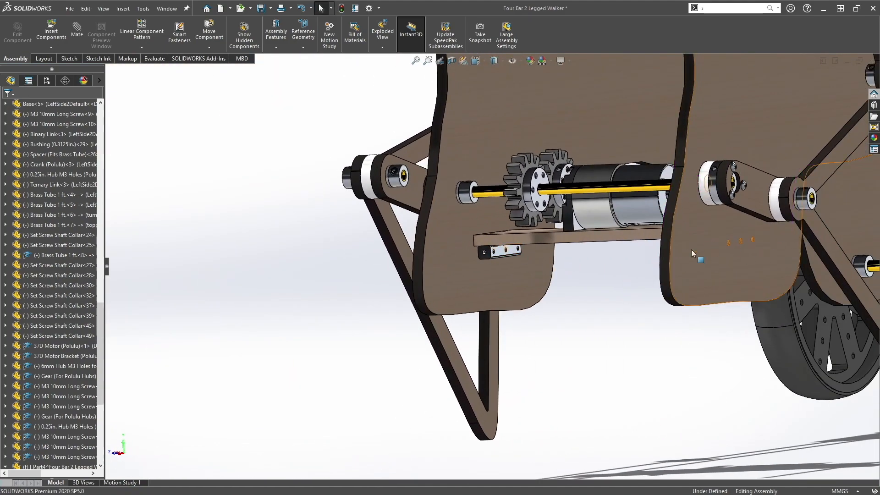
click(502, 236)
click(452, 264)
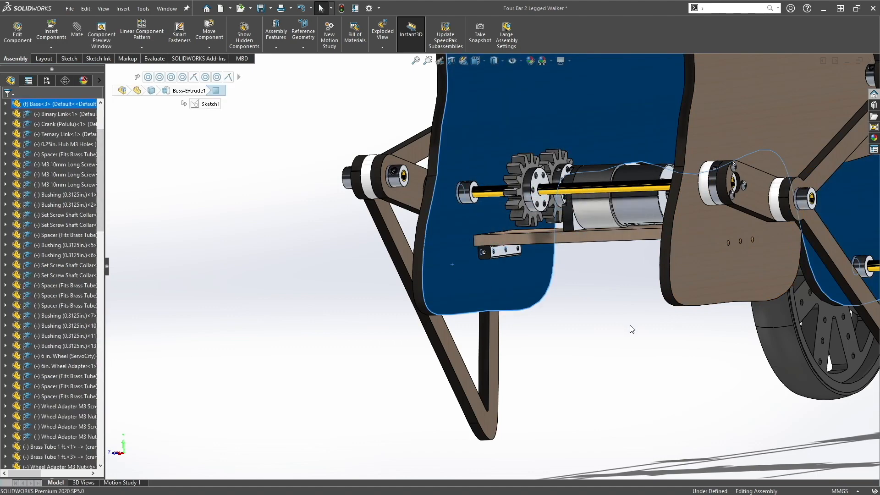
scroll(649, 280, up, 3)
scroll(521, 258, down, 4)
click(498, 237)
click(443, 280)
scroll(596, 293, up, 2)
middle_drag(560, 267, 653, 284)
click(583, 373)
key(ctrl+1)
scroll(660, 328, down, 7)
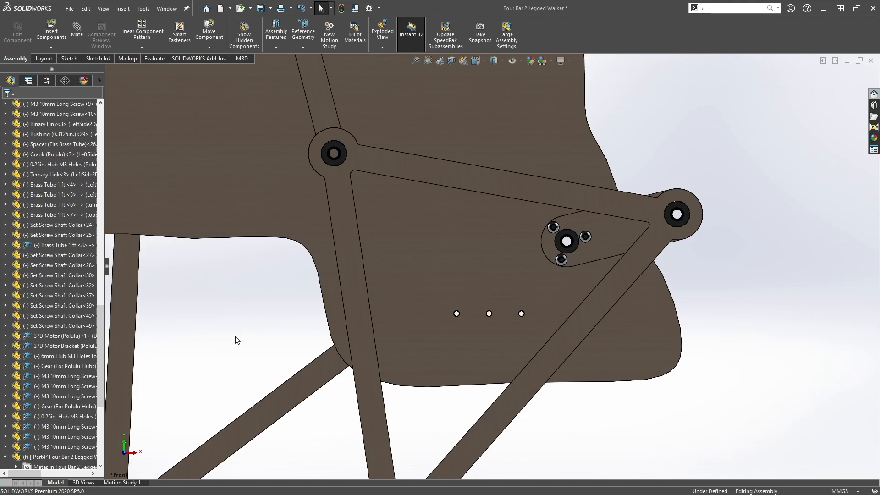
Step: Copy the crank's lower M3 10mm Long Screw and place a loose copy below the side panel
scroll(563, 249, down, 6)
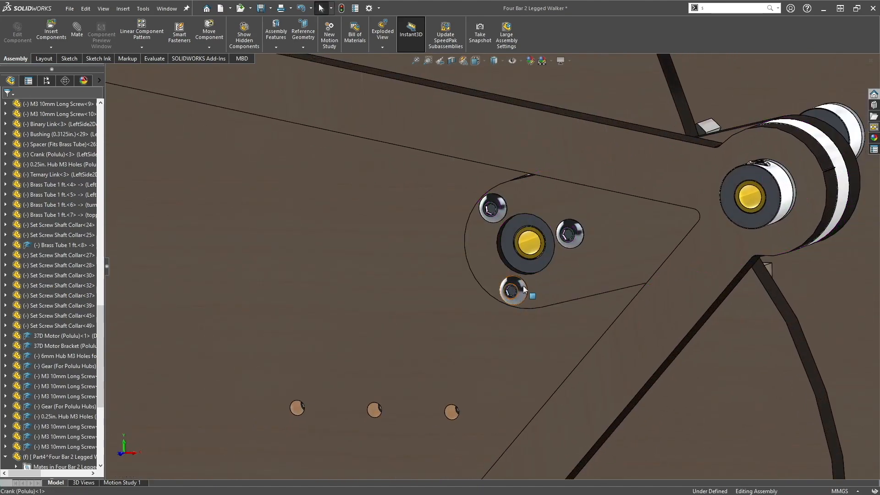
click(514, 298)
scroll(526, 312, down, 2)
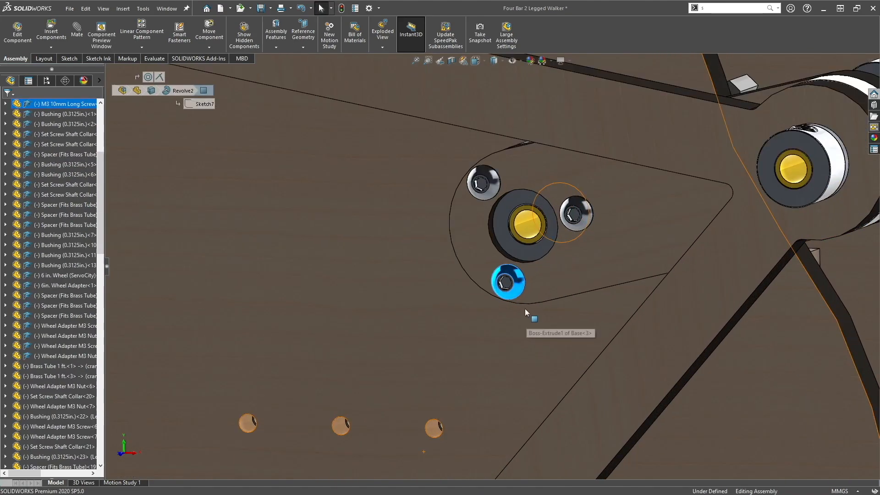
ctrl+drag(519, 285, 422, 394)
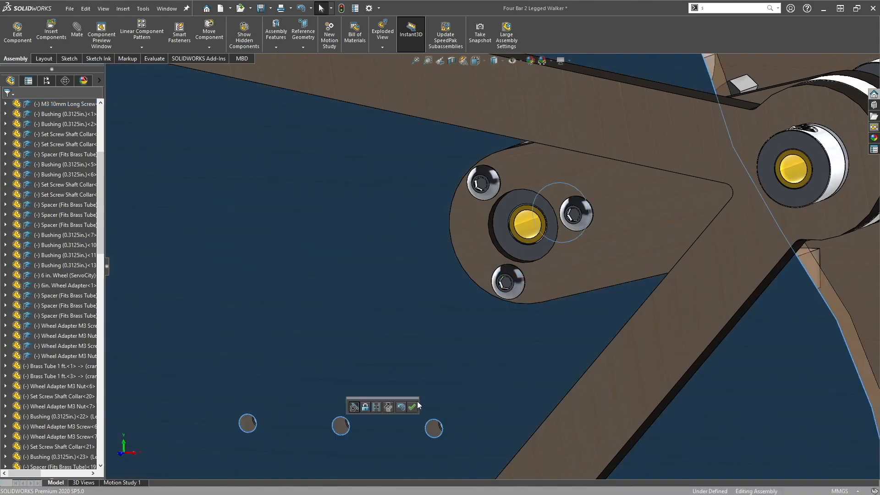
click(403, 351)
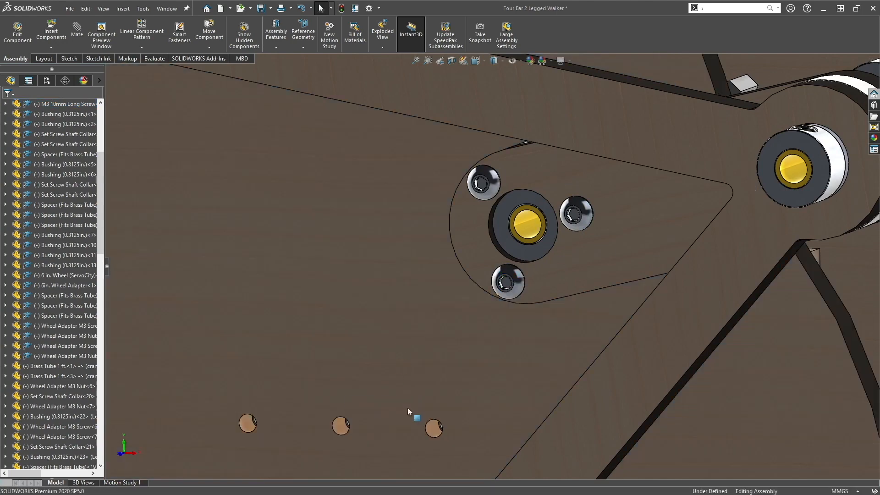
scroll(458, 369, up, 5)
scroll(95, 254, down, 1)
scroll(95, 254, down, 5)
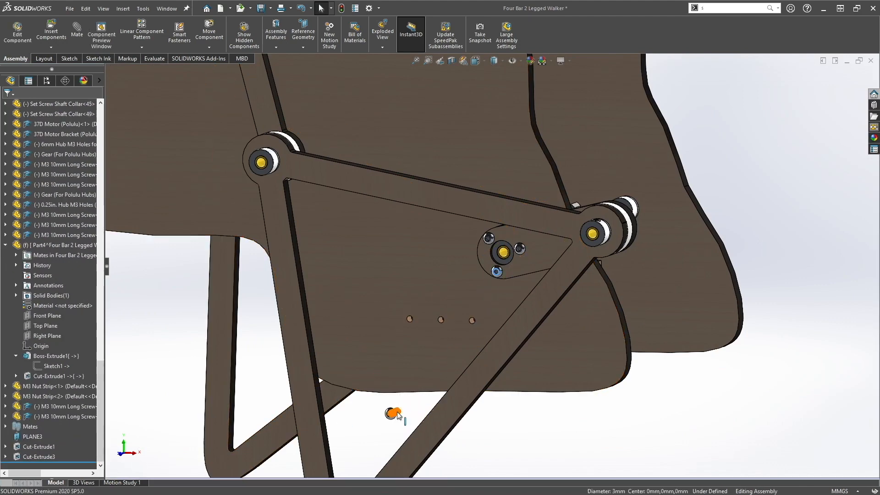
Step: Add a concentric mate between the loose M3 10mm Long Screw's head and the frontmost of the three new holes in the near side panel
scroll(393, 414, down, 8)
click(455, 328)
middle_drag(456, 328, 383, 318)
scroll(383, 318, down, 5)
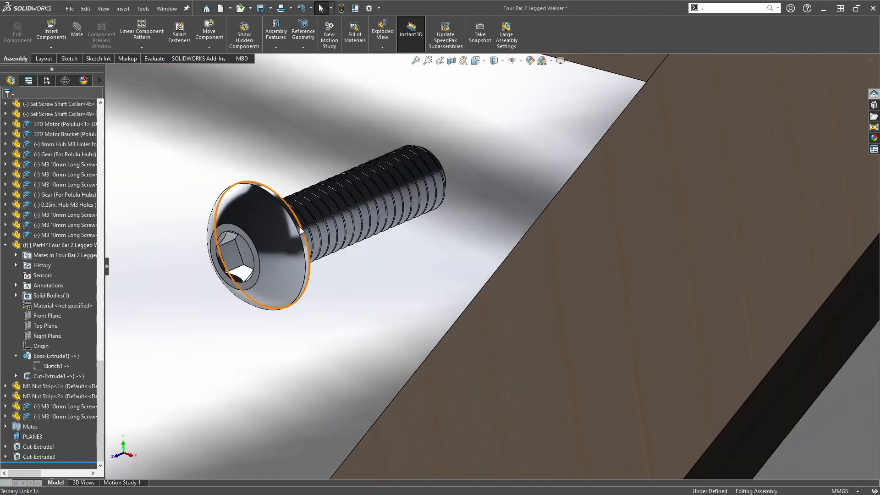
click(210, 242)
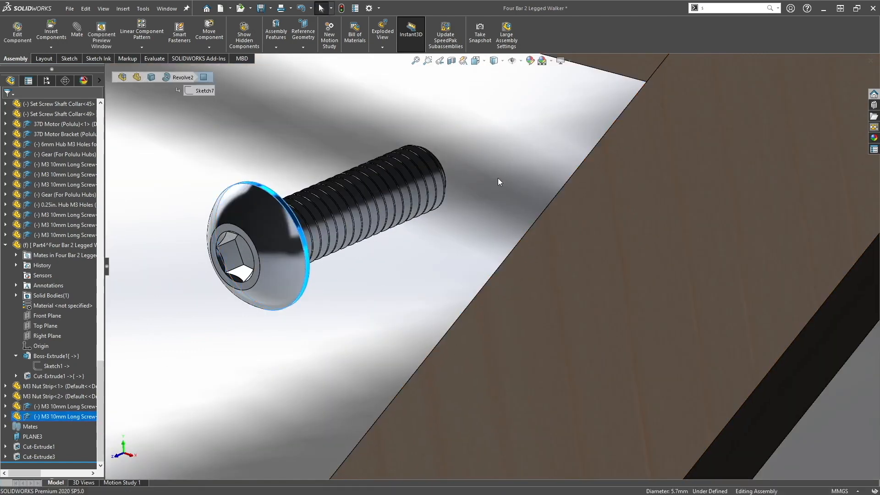
key(m)
scroll(515, 175, up, 8)
scroll(520, 304, down, 5)
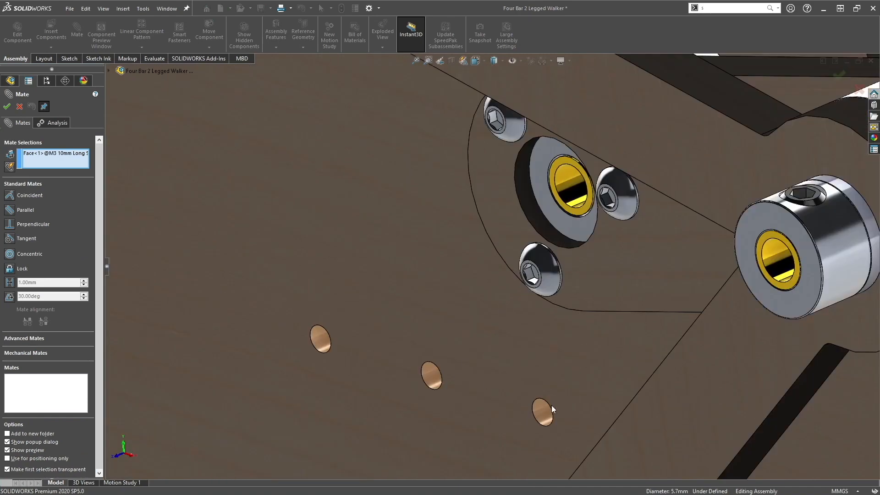
click(539, 417)
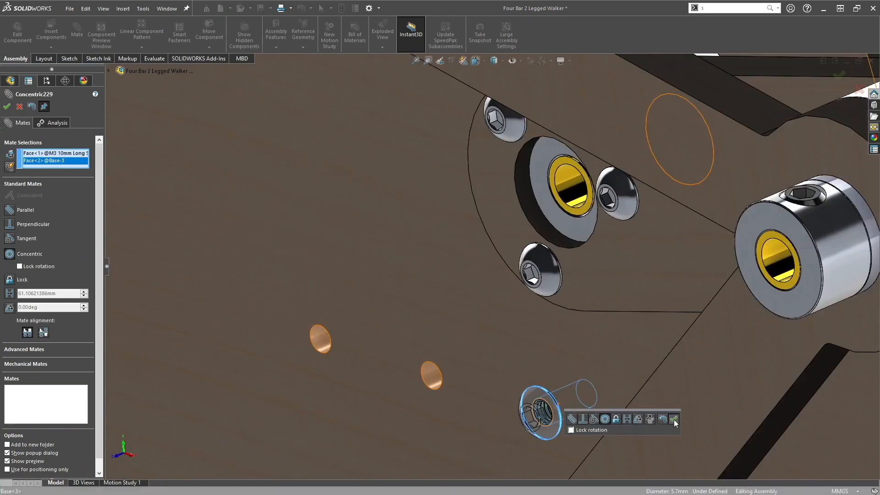
click(674, 420)
Step: Add a coincident mate between the near side panel's outer face and the underside of the screw head, and finish mating
click(468, 452)
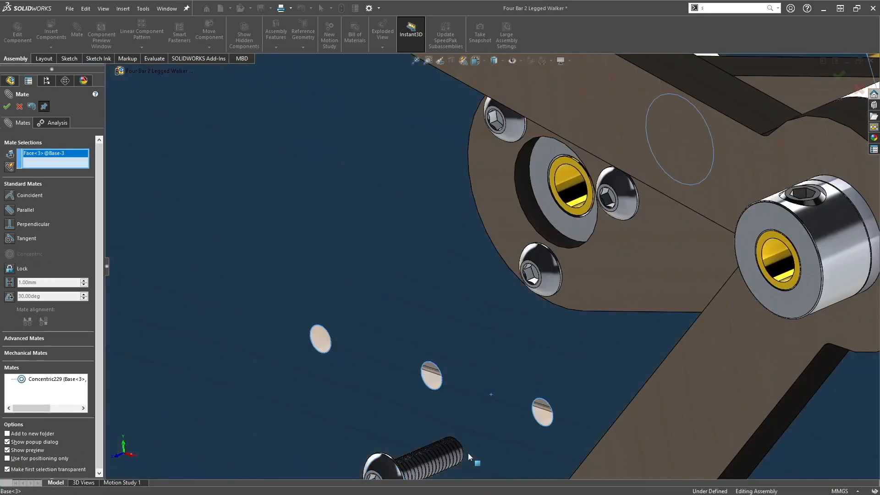
scroll(473, 443, up, 5)
middle_drag(473, 433, 367, 371)
scroll(367, 371, down, 8)
click(494, 263)
click(495, 252)
click(7, 106)
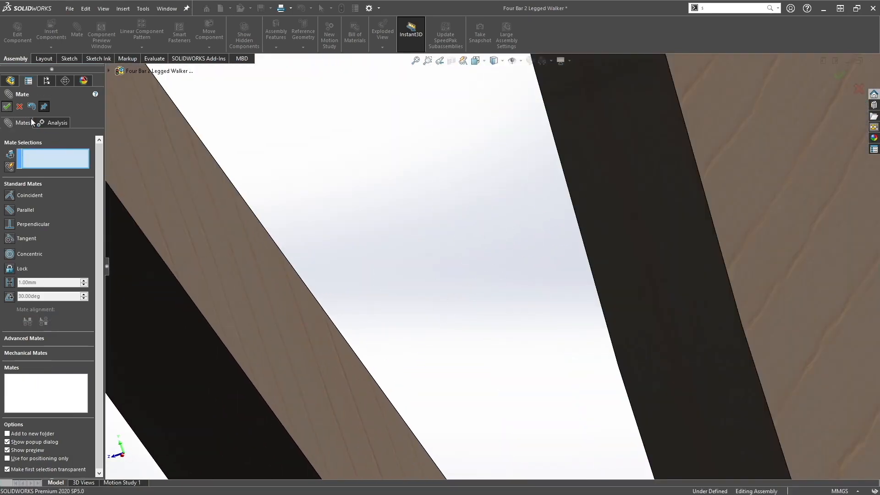
Step: Copy the seated screw with its mates into the middle of the three holes in the near side panel
scroll(477, 220, up, 6)
middle_drag(478, 221, 432, 265)
scroll(430, 260, up, 5)
scroll(408, 261, down, 6)
right_click(331, 230)
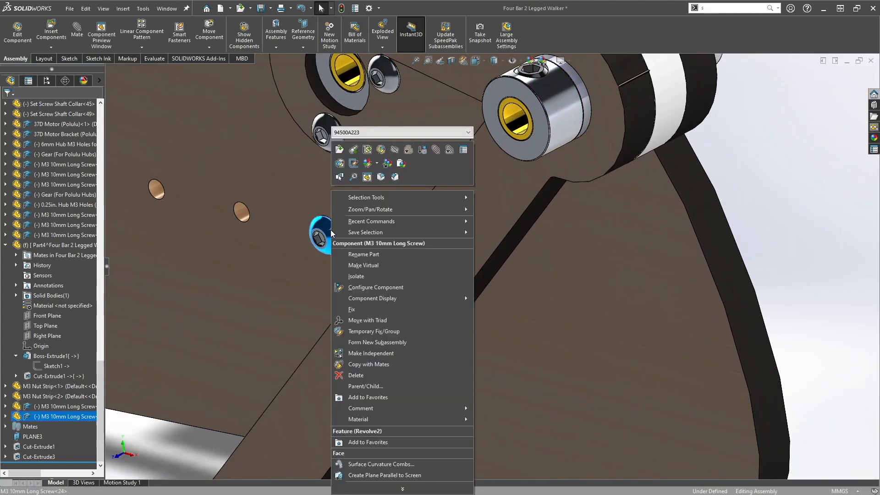
click(369, 364)
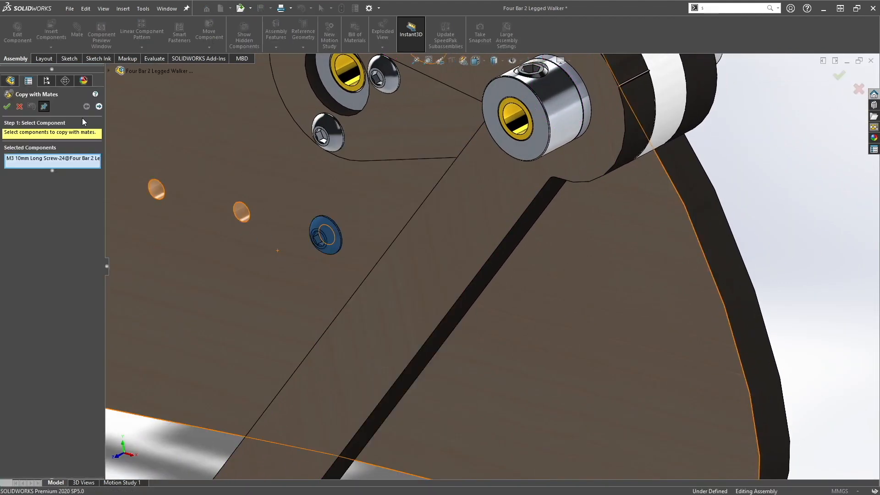
click(99, 106)
scroll(230, 206, down, 8)
click(361, 239)
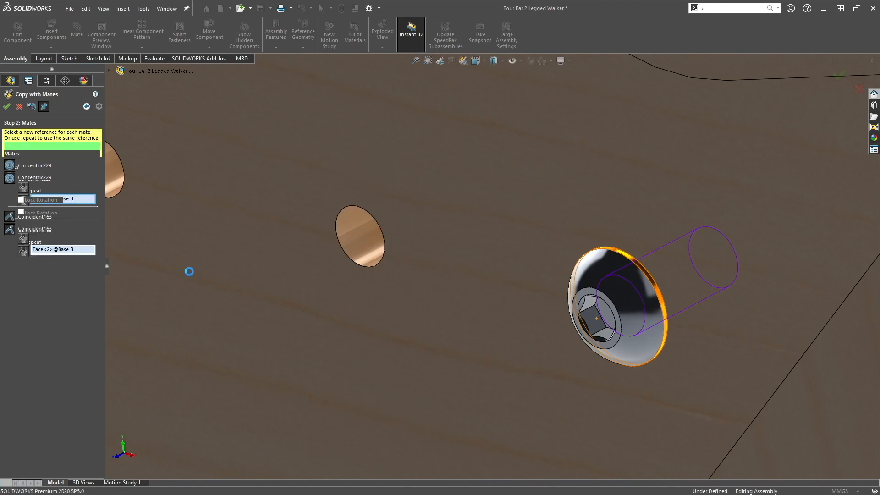
Step: Place another mated copy of the screw in the near side panel's rearmost new hole
scroll(206, 271, up, 4)
scroll(244, 268, down, 3)
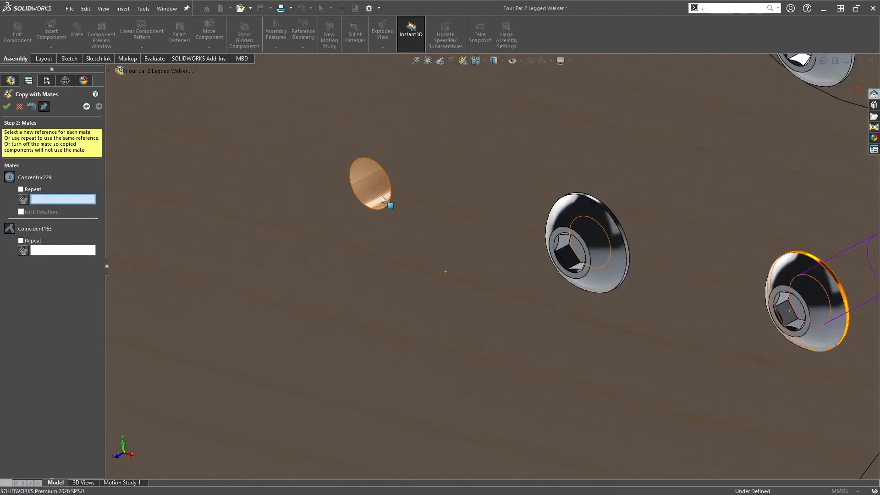
click(380, 197)
click(364, 256)
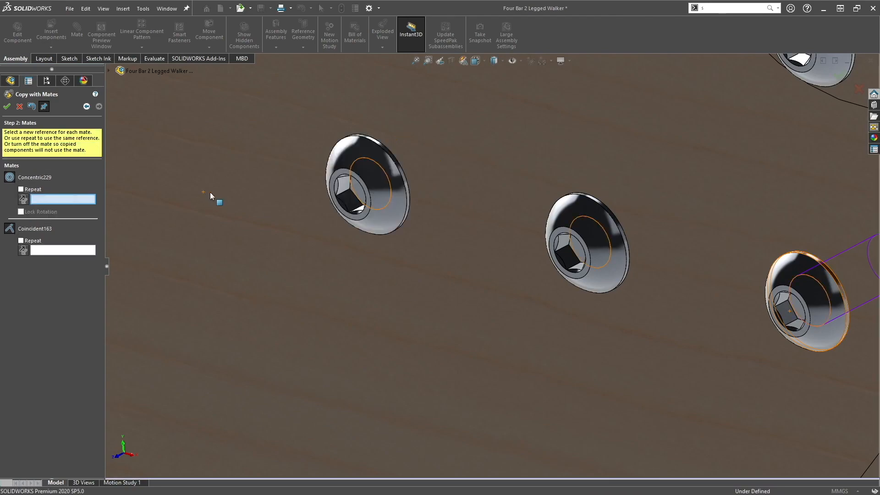
Step: Place mated copies of the screw in all three holes on the outer face of the far side panel
scroll(551, 269, up, 6)
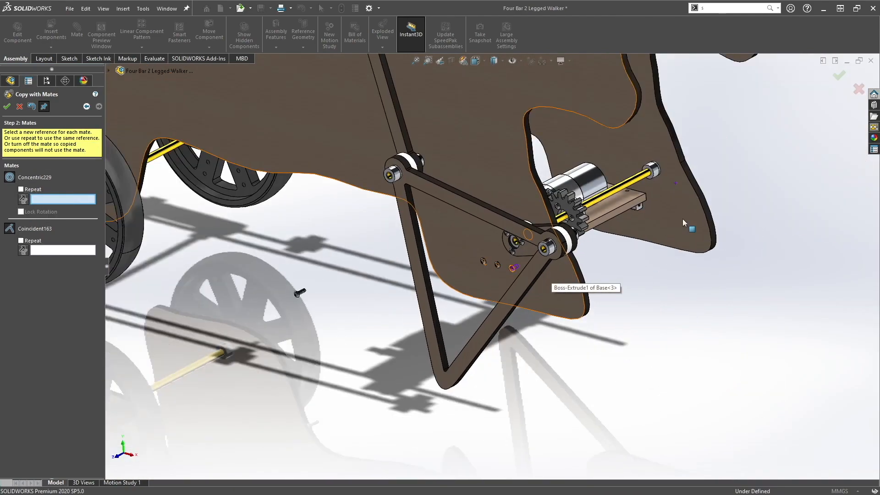
middle_drag(683, 218, 733, 202)
scroll(615, 185, down, 8)
click(543, 218)
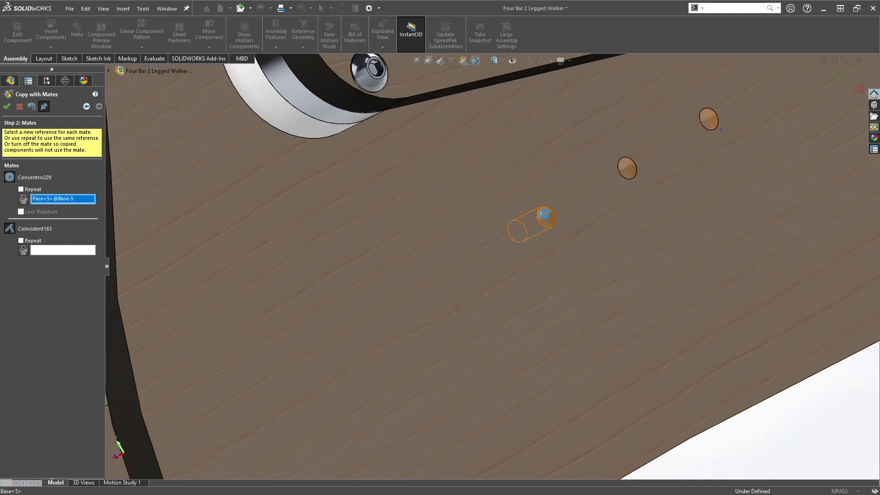
click(563, 280)
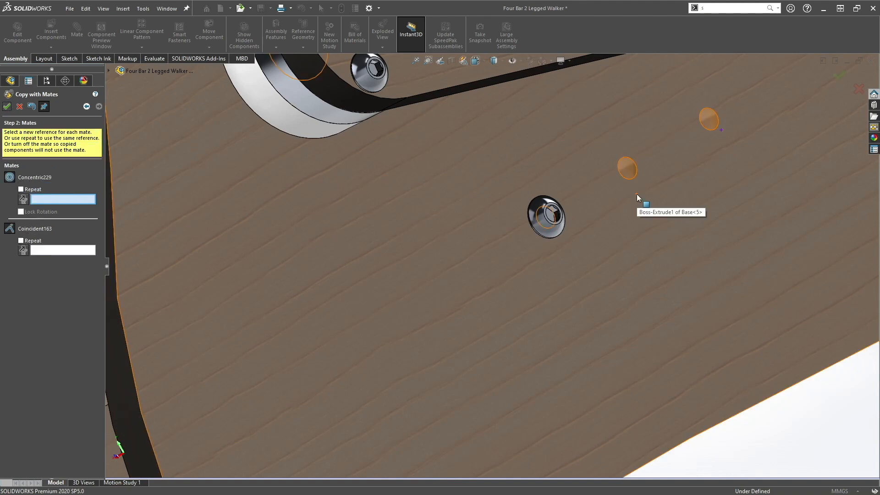
click(629, 170)
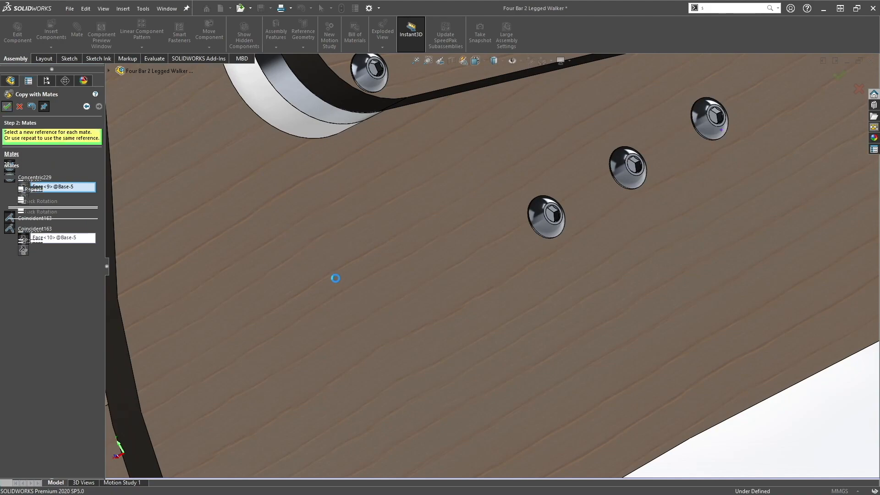
Step: Place mated screw copies in the support plate's two nut strip holes at the gear end
scroll(380, 299, up, 9)
middle_drag(415, 329, 458, 401)
scroll(422, 327, down, 8)
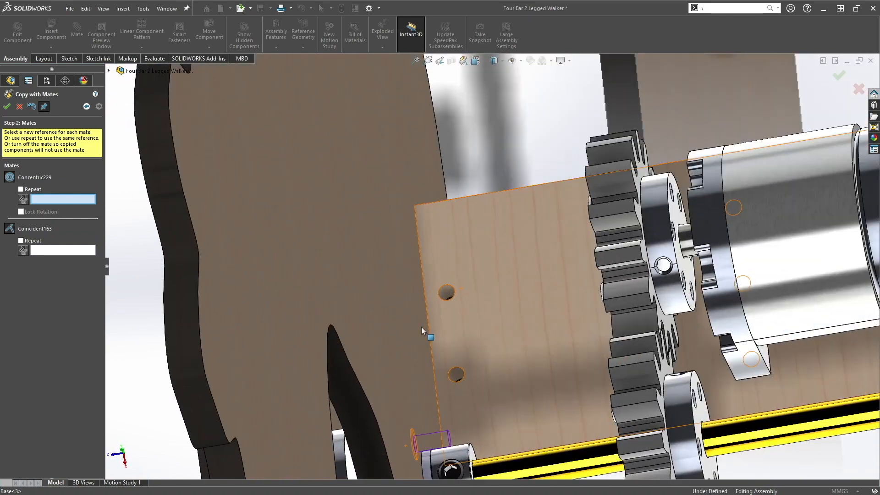
click(436, 281)
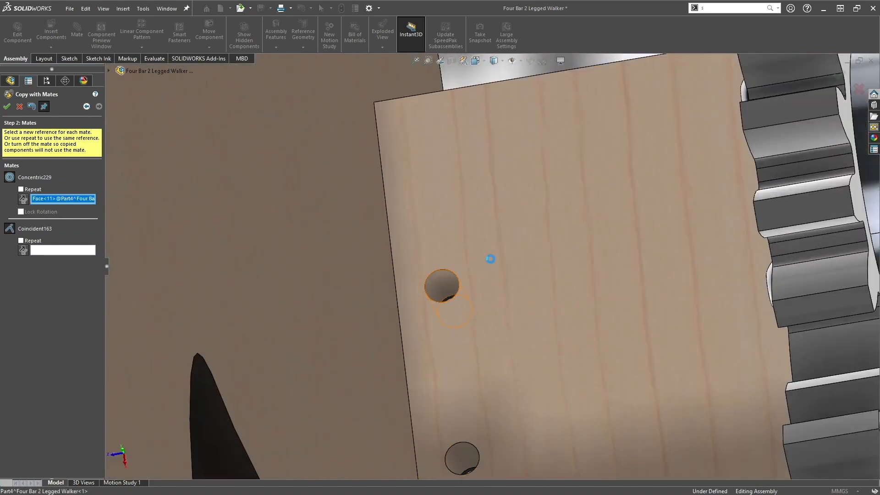
click(536, 235)
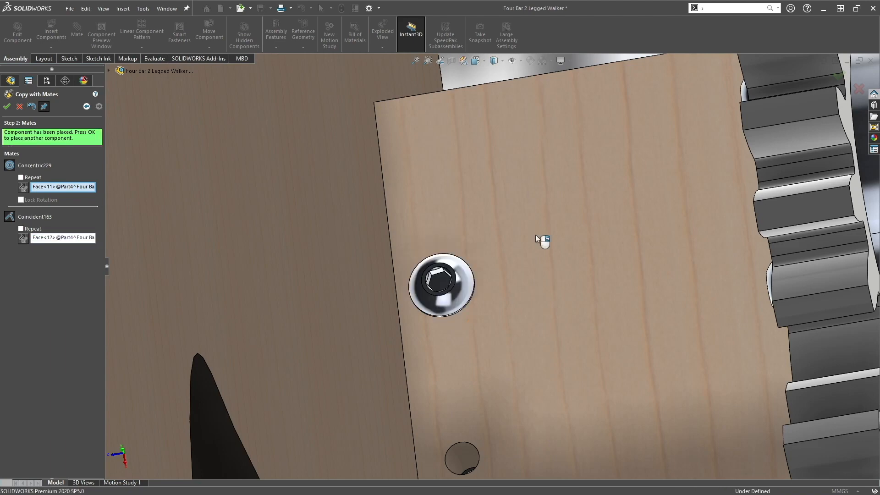
click(463, 452)
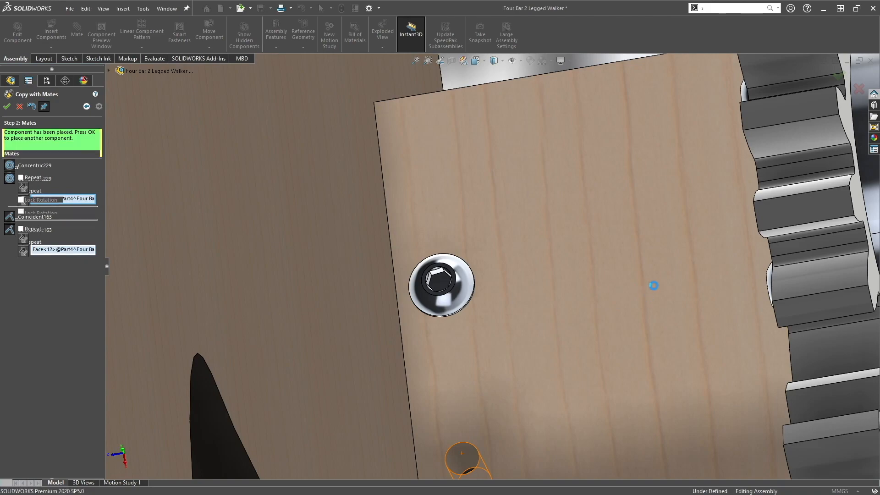
Step: Place mated screw copies in the two nut strip holes at the support plate's opposite end, behind the motor
scroll(658, 285, up, 10)
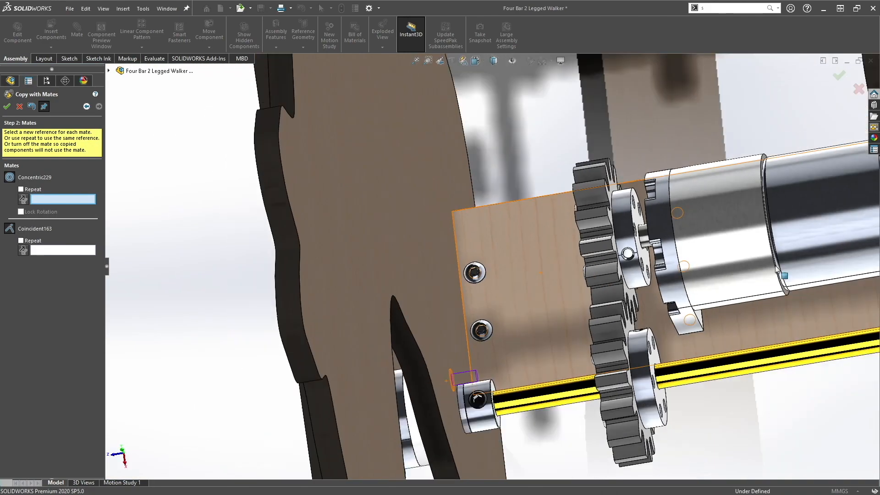
scroll(636, 254, down, 12)
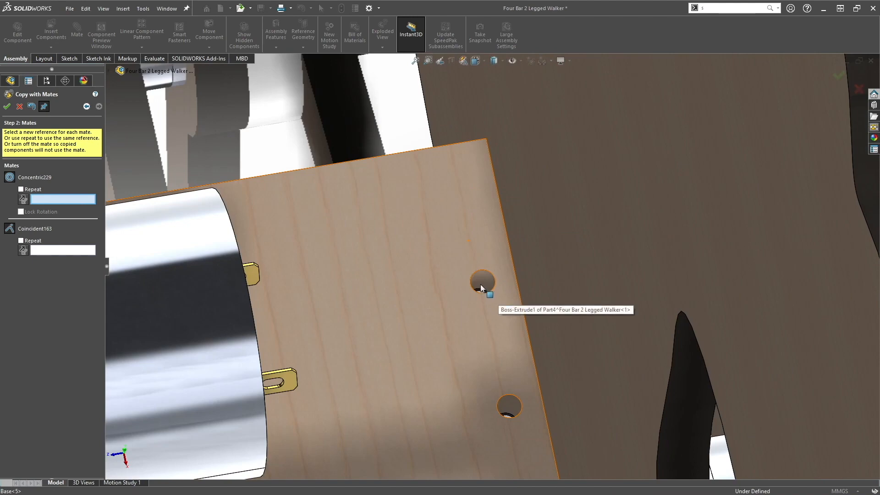
click(481, 282)
click(509, 404)
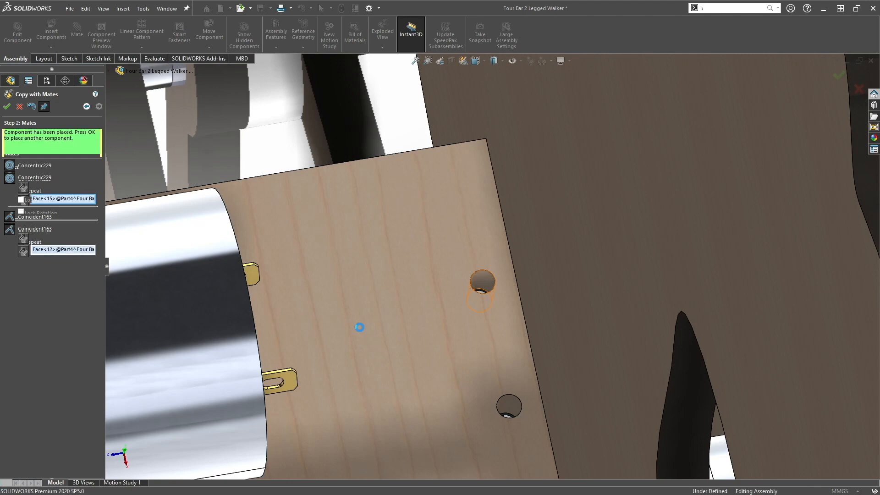
Step: Place a mated screw copy in the first of the three motor bracket holes on the support plate's underside
scroll(397, 340, up, 2)
scroll(398, 340, up, 7)
middle_drag(397, 340, 419, 261)
middle_drag(418, 407, 444, 236)
scroll(389, 372, down, 8)
scroll(456, 223, down, 4)
scroll(445, 236, up, 3)
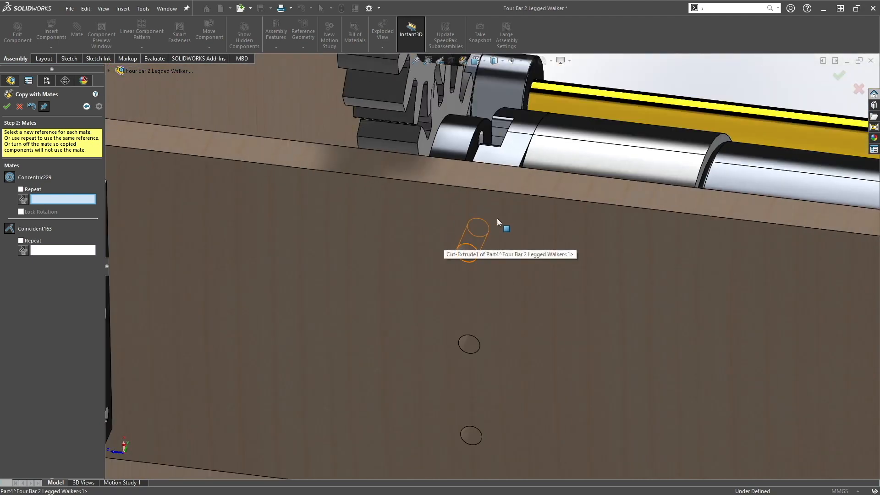
click(465, 253)
click(425, 285)
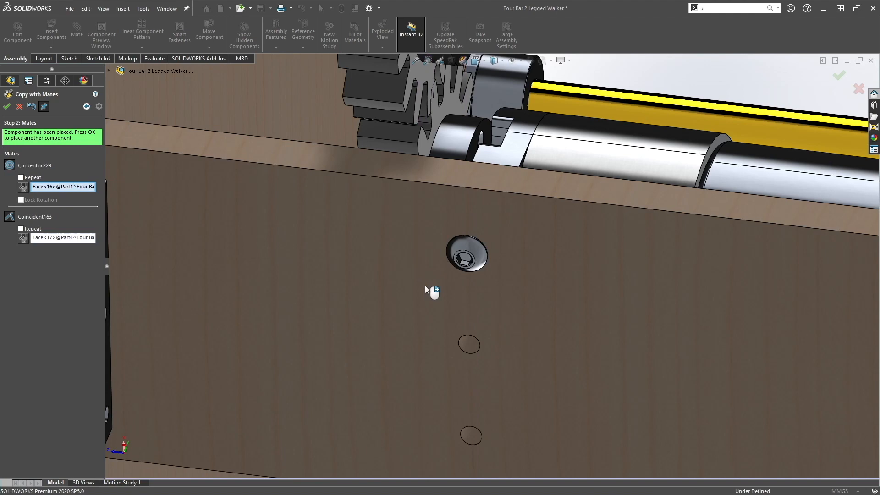
Step: Place mated screw copies in the remaining two motor bracket holes, check the three seated screws and end Copy with Mates
click(470, 347)
right_click(468, 378)
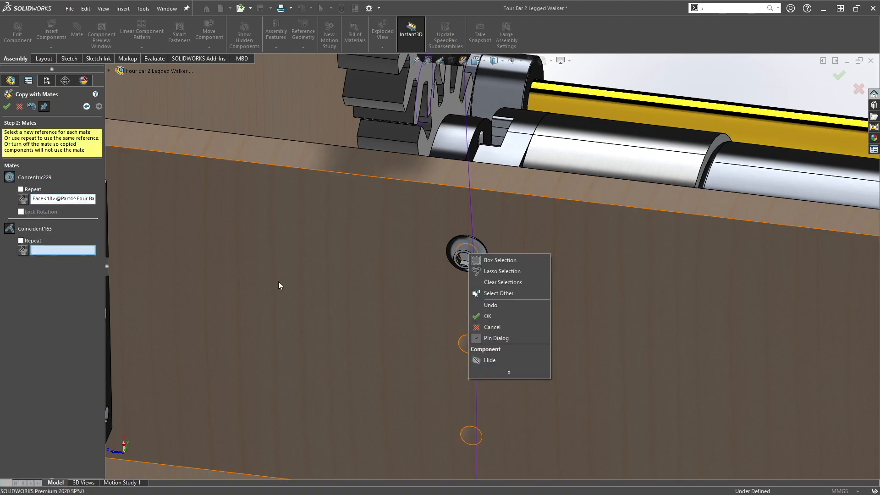
click(133, 326)
click(166, 325)
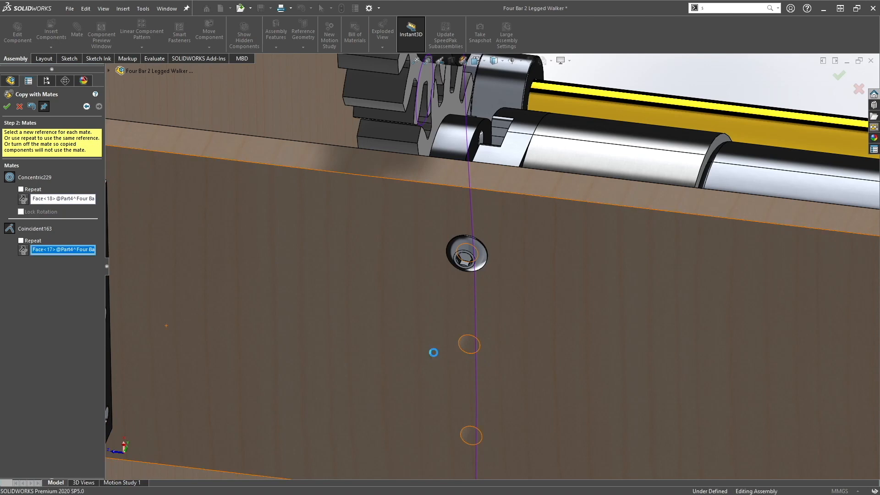
click(466, 436)
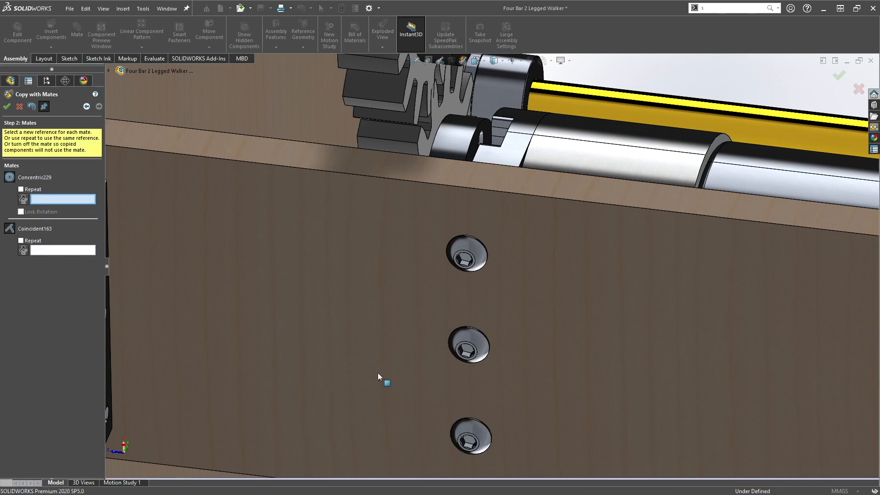
middle_drag(499, 182, 504, 156)
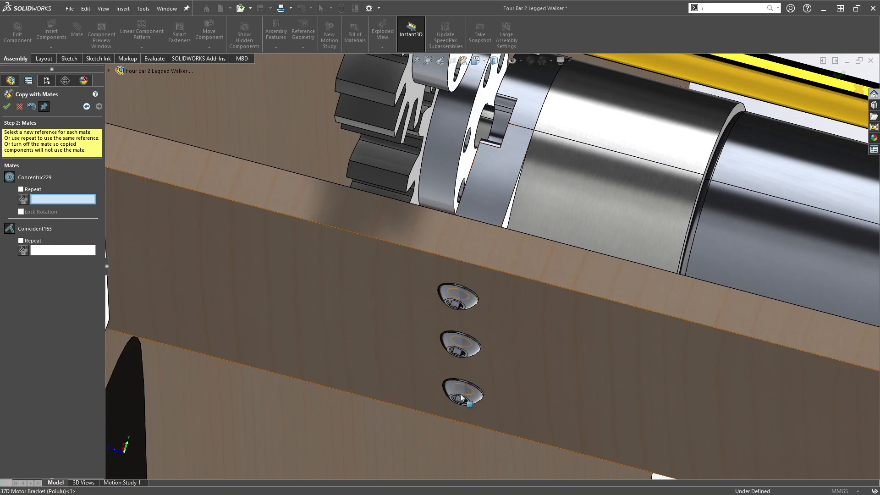
scroll(354, 236, up, 3)
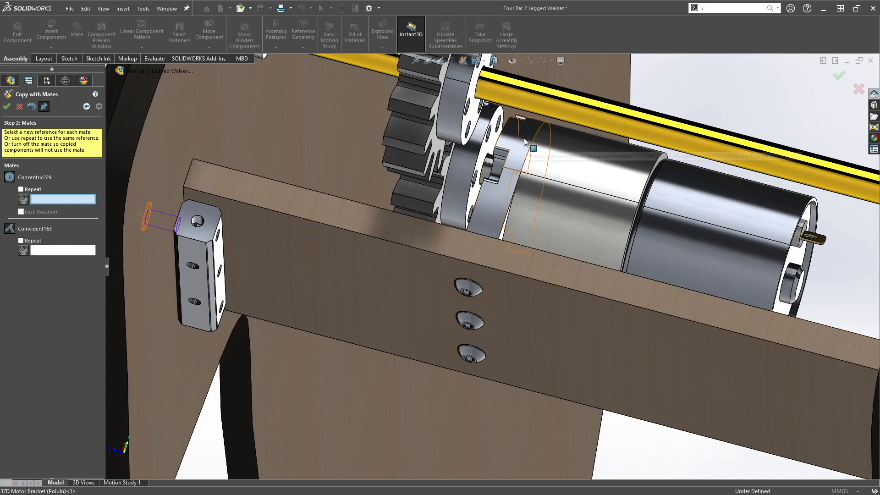
scroll(454, 306, down, 5)
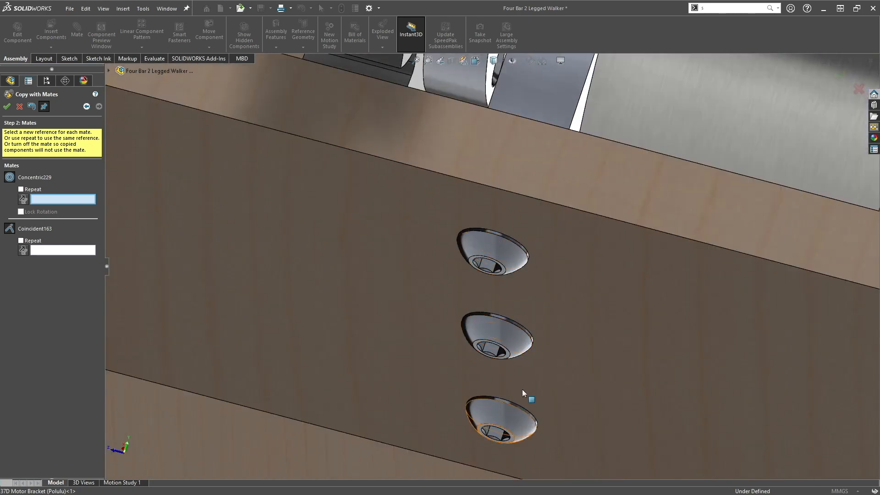
click(19, 106)
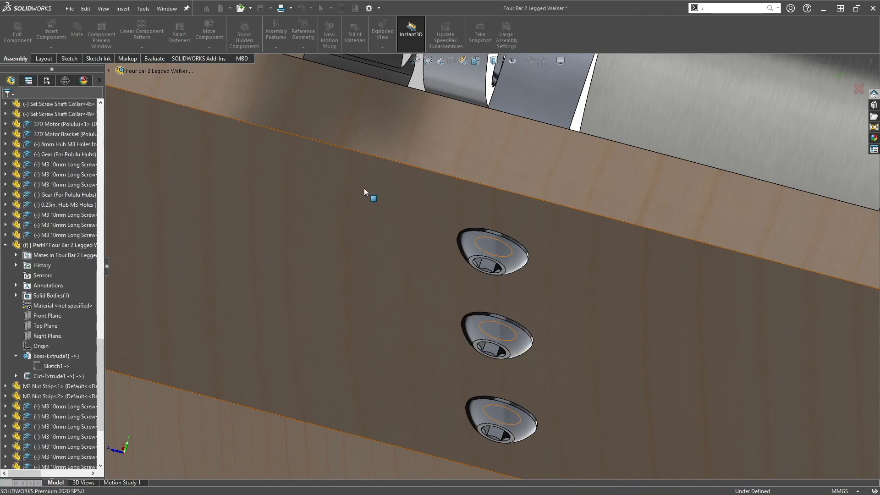
Step: Delete the leftover loose M3 10mm Long Screw beneath the body in the front view and show the whole walker
scroll(477, 211, up, 10)
middle_drag(468, 238, 497, 311)
key(ctrl+1)
scroll(631, 298, down, 5)
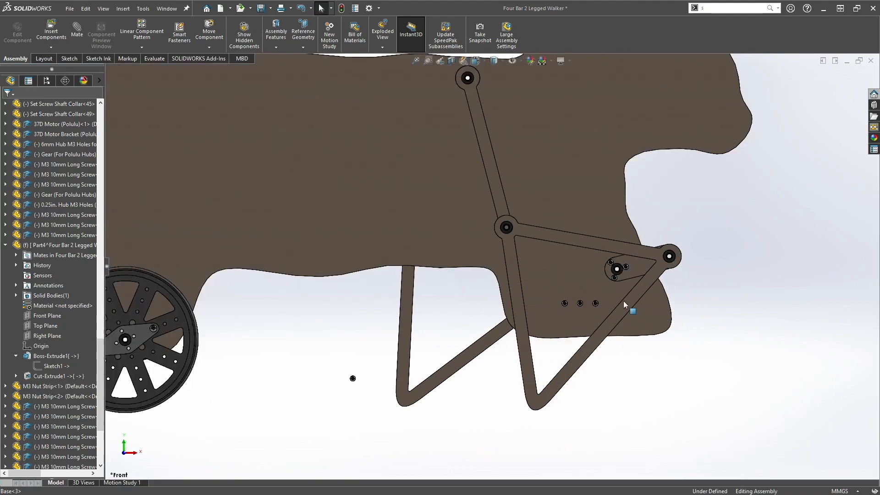
drag(330, 367, 376, 416)
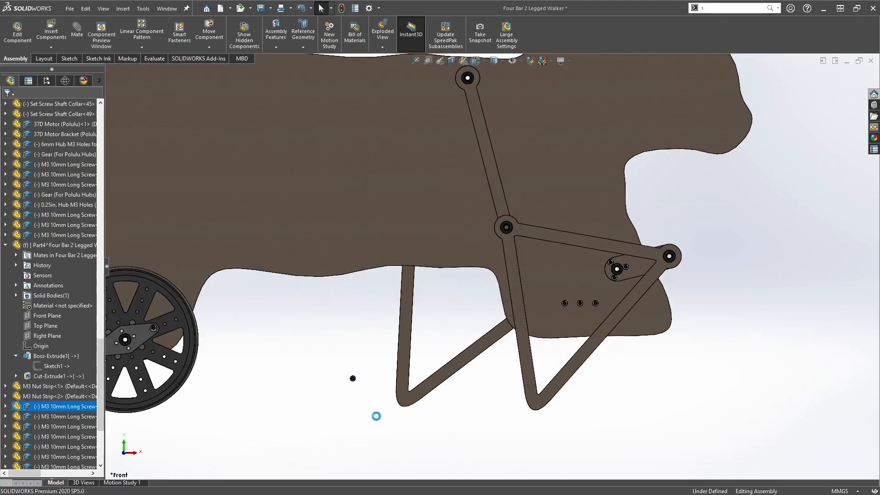
key(f)
click(557, 359)
click(500, 379)
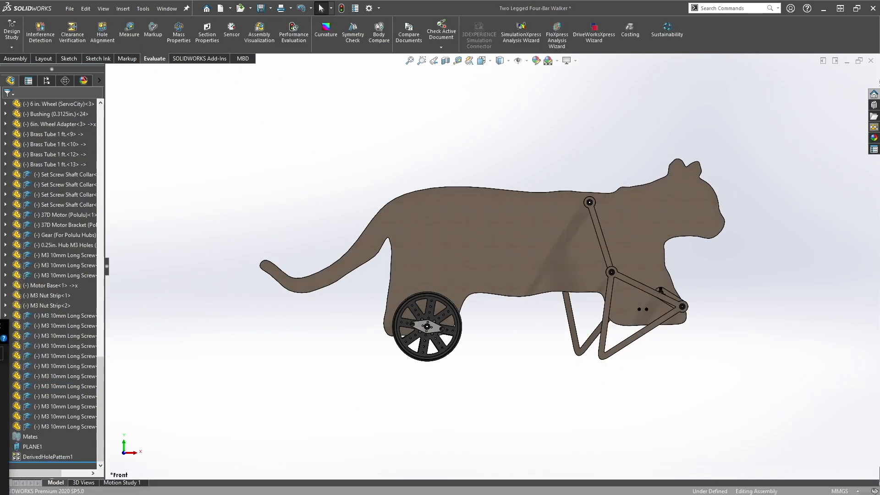
Step: Insert the Battery Pack (TalentCell 3000mAh) part into the assembly and move it in line above the Base<3> side panel
drag(2, 383, 143, 275)
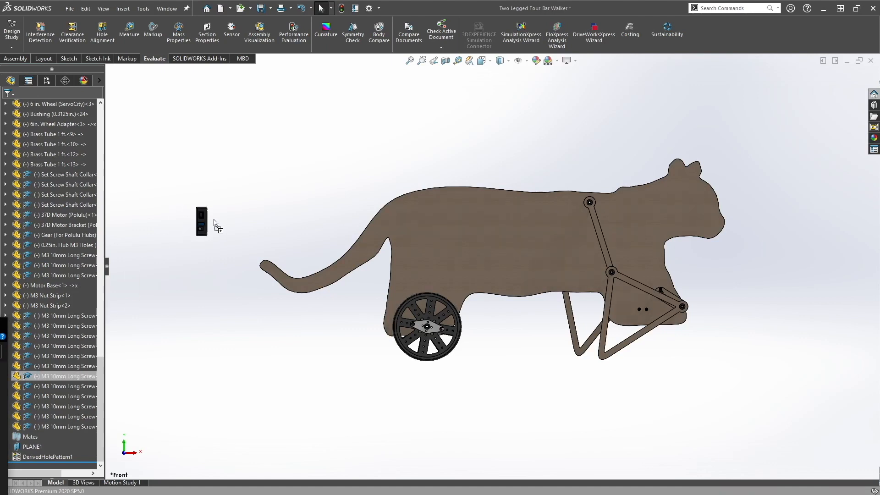
drag(276, 209, 276, 208)
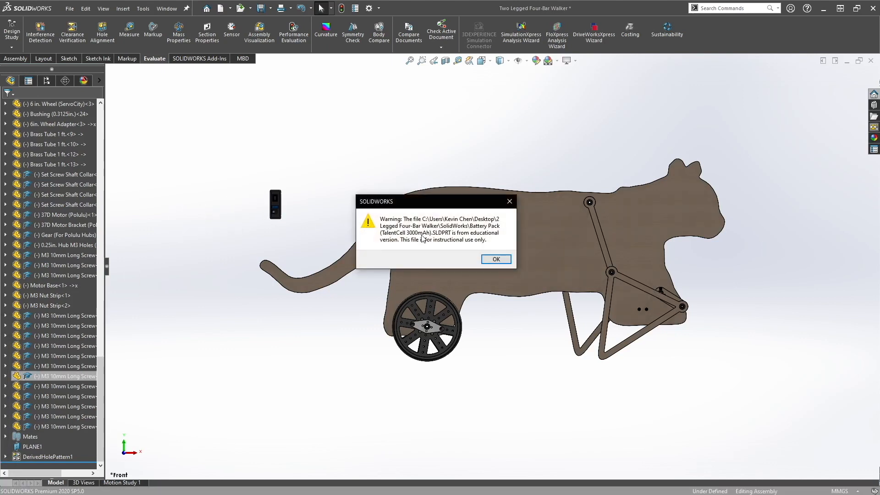
click(496, 260)
middle_drag(524, 313, 432, 346)
click(413, 167)
drag(414, 168, 528, 169)
scroll(520, 239, down, 2)
mouse_move(533, 265)
middle_down()
mouse_move(524, 284)
mouse_move(535, 282)
middle_up()
Step: Mate the battery pack's large flat face coincident with the inner face of the Base<3> side panel
click(512, 212)
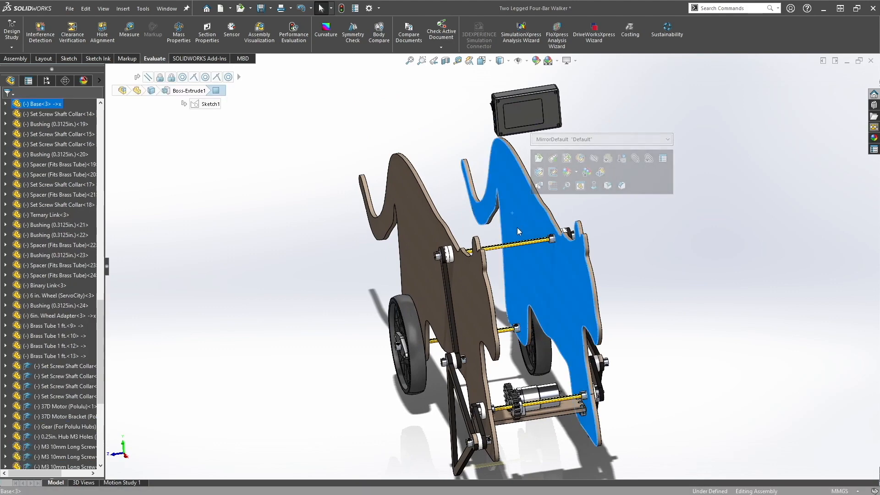
click(527, 115)
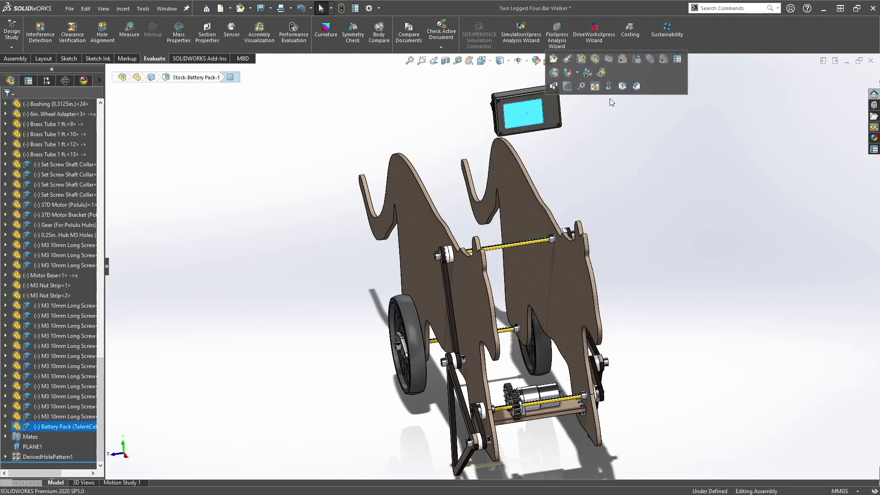
key(m)
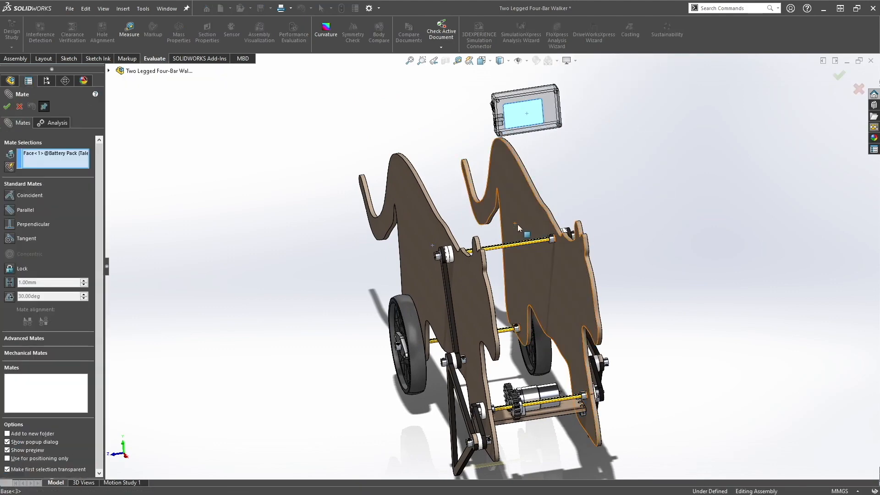
click(518, 222)
click(374, 313)
middle_drag(517, 260, 144, 165)
click(19, 106)
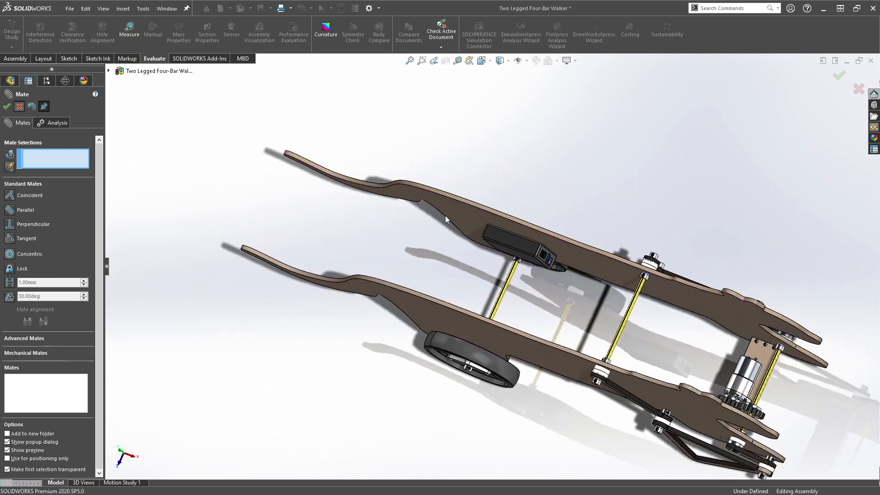
Step: With the Base<3> side panel fixed, slide the battery pack along it toward the front tube, and float the panel again
middle_drag(585, 313, 583, 260)
click(619, 226)
right_click(619, 226)
key(Escape)
click(556, 243)
drag(558, 244, 672, 250)
right_click(585, 243)
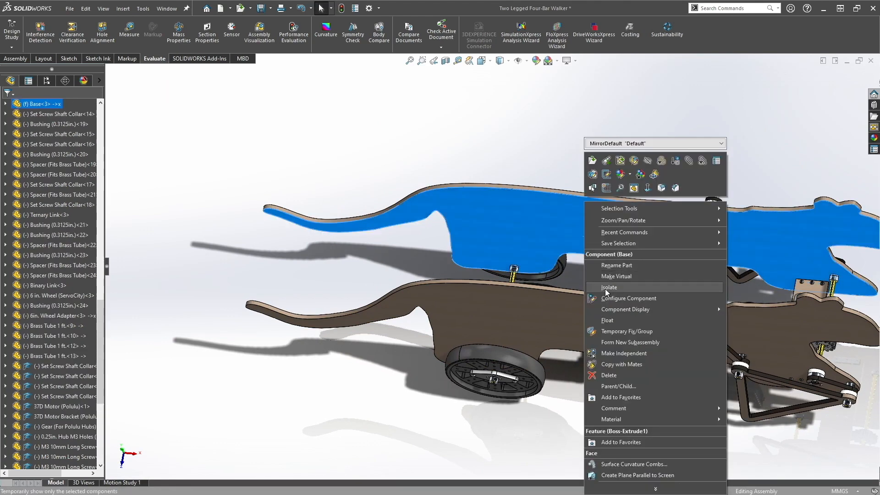
click(605, 316)
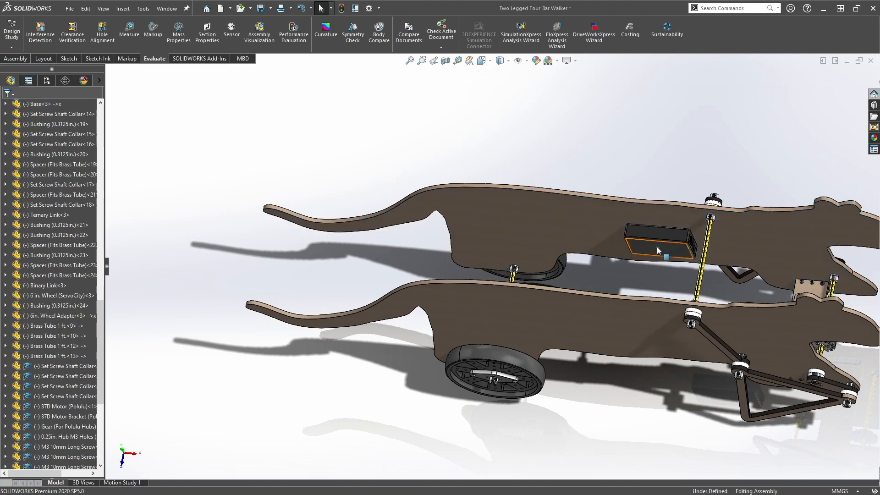
Step: Add a Lock mate between the battery pack and the Base<3> side panel
middle_drag(680, 262, 618, 224)
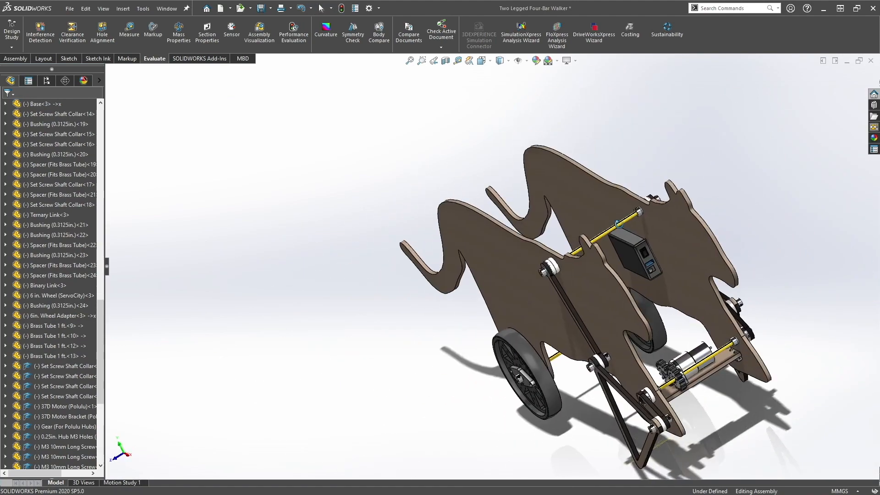
scroll(649, 251, up, 5)
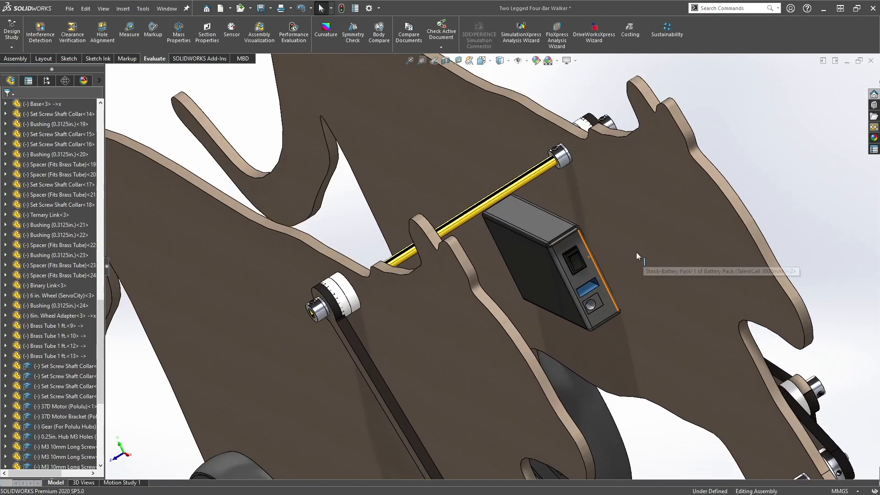
click(543, 223)
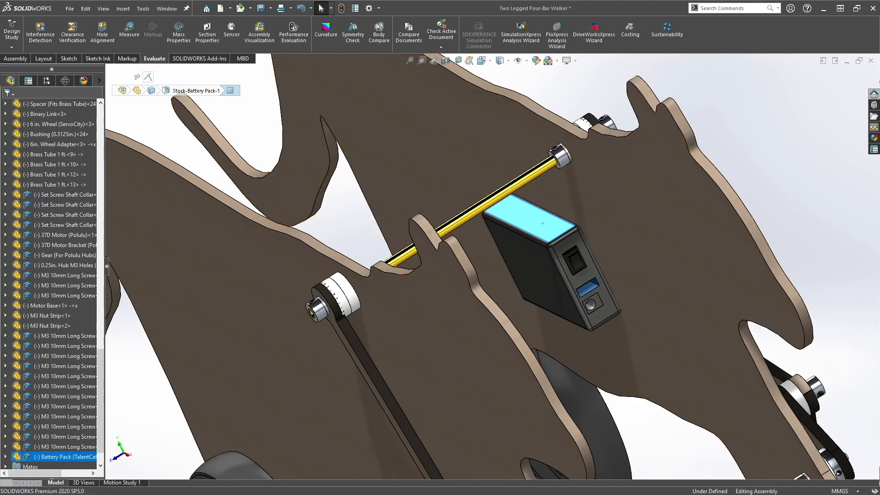
key(m)
click(387, 290)
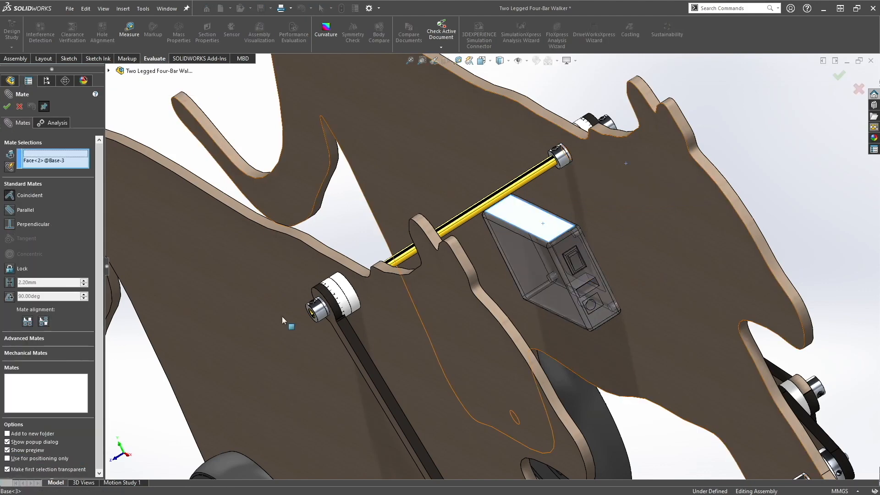
click(9, 269)
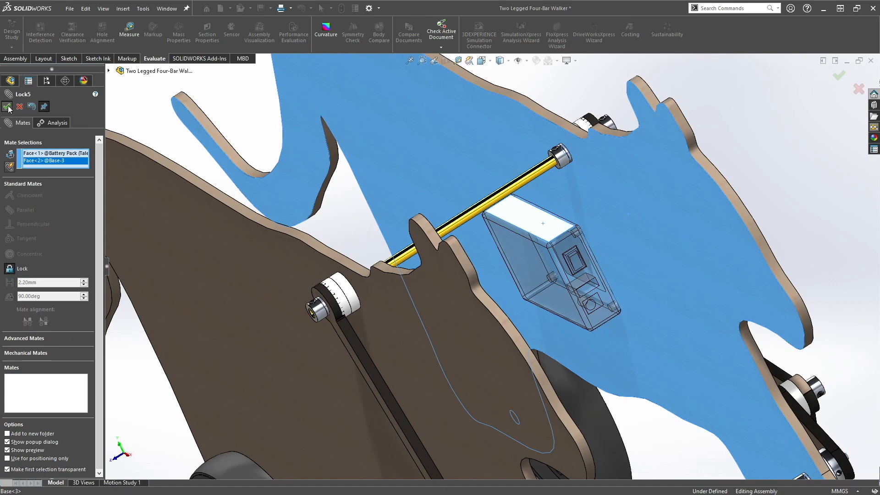
click(7, 106)
click(7, 106)
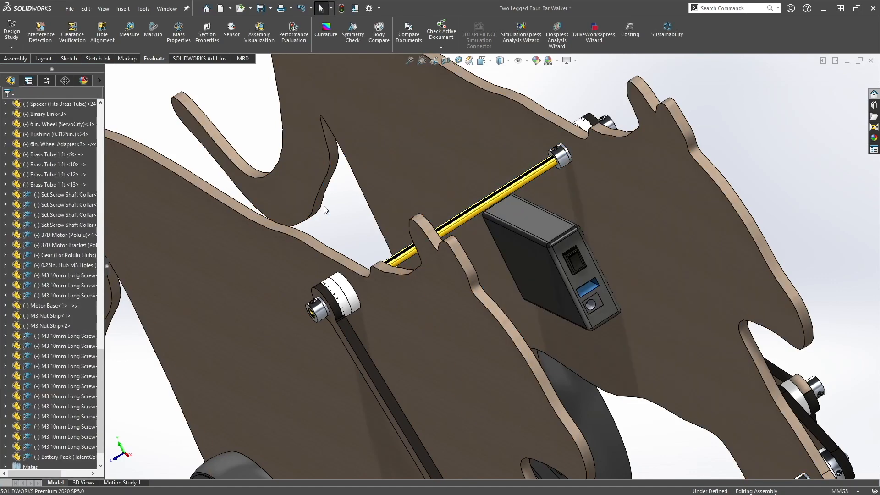
Step: Move the Base<3> side panel to check that the battery pack follows it, and return to the front view
click(474, 145)
drag(413, 136, 454, 234)
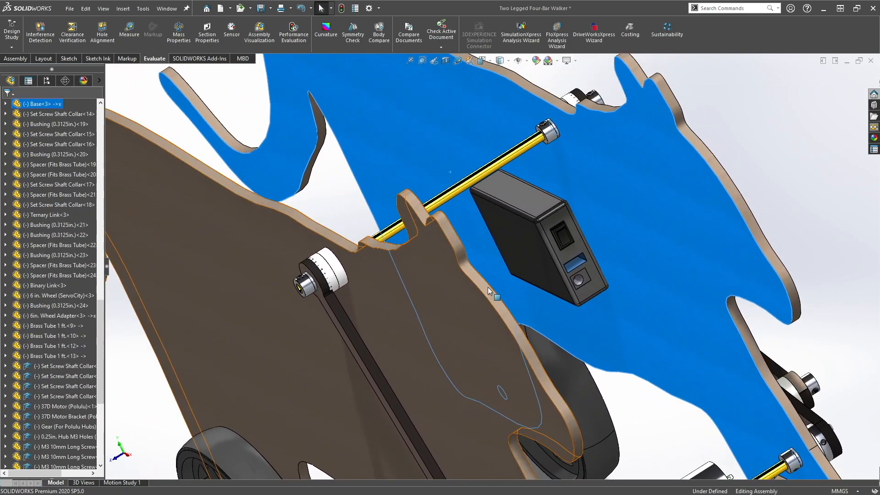
key(ctrl+1)
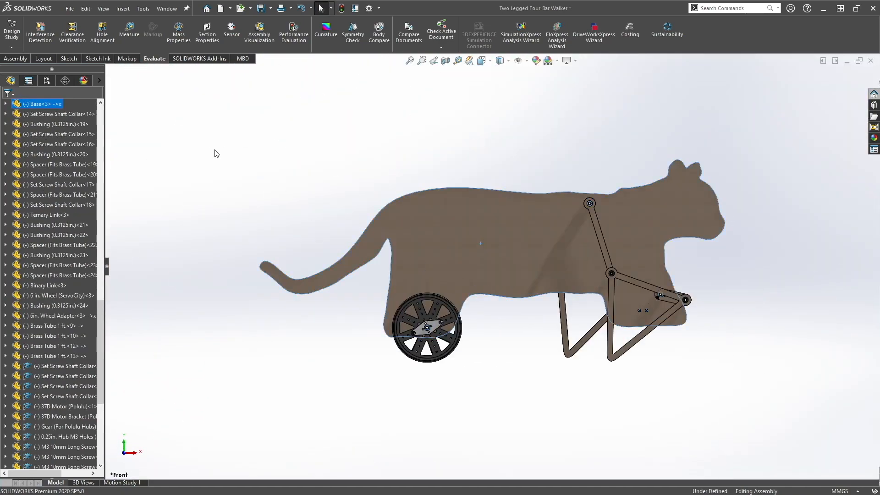
Step: Save the Two Legged Four-Bar Walker assembly together with all its modified referenced models
click(69, 8)
click(103, 113)
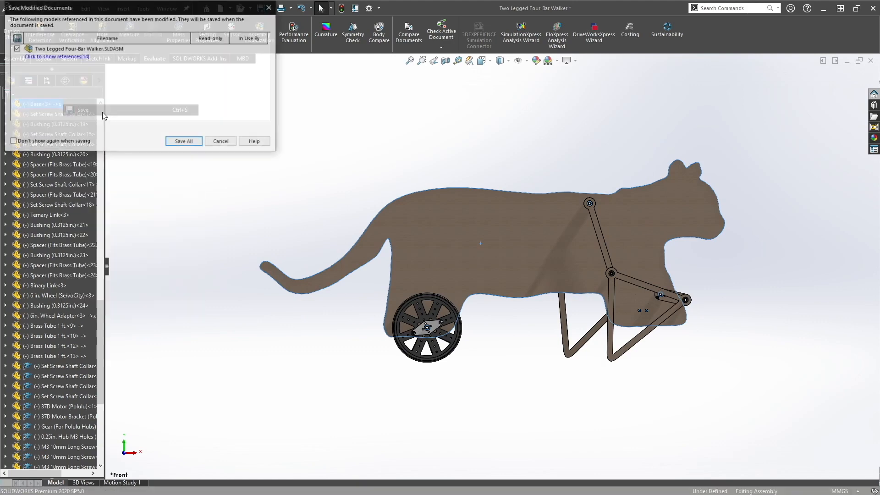
click(193, 142)
click(460, 221)
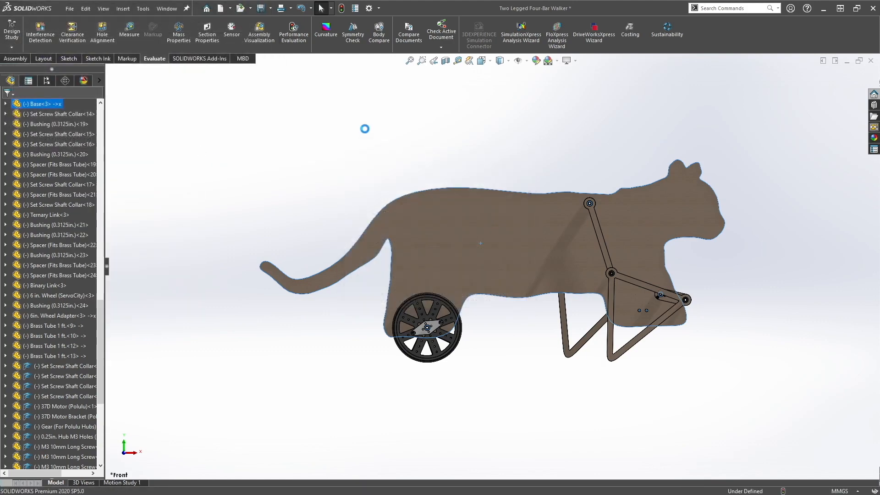